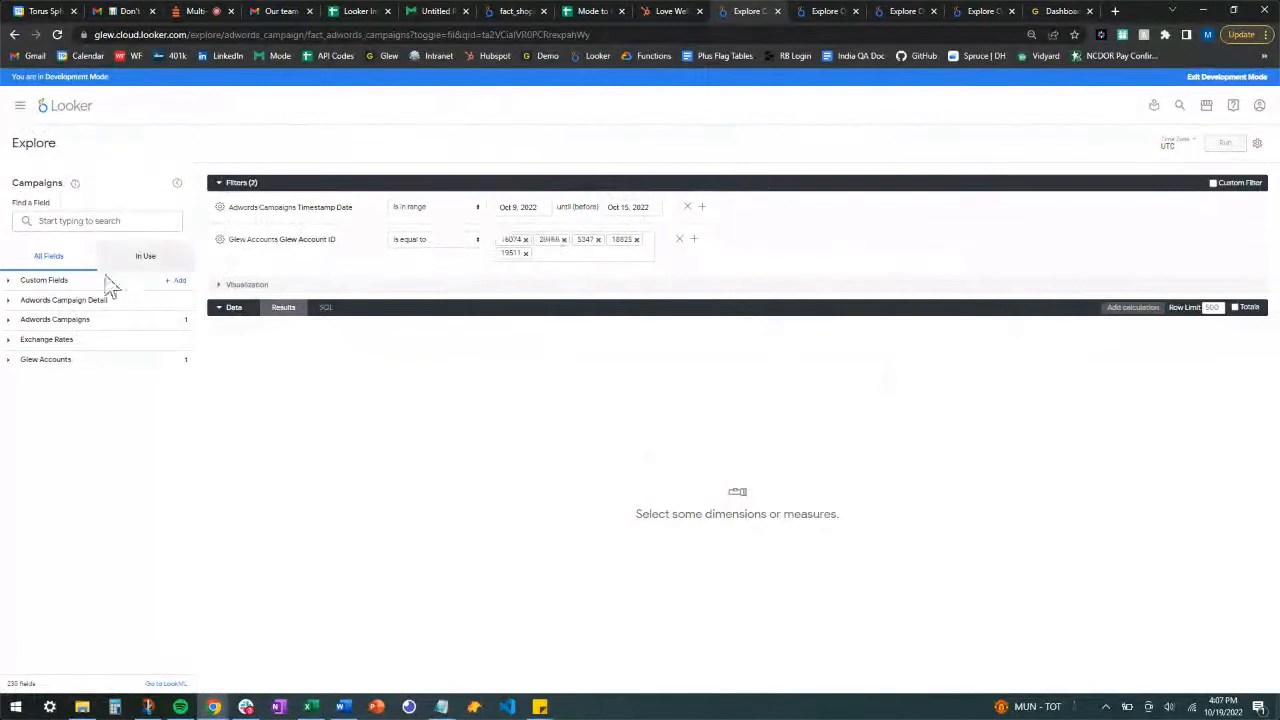
Step: Add the Adwords Campaigns standard measures Sum of Clicks, Sum of Cost and Sum of Impressions to the query and run it
{"action": "left_click", "coordinate": [12, 322]}
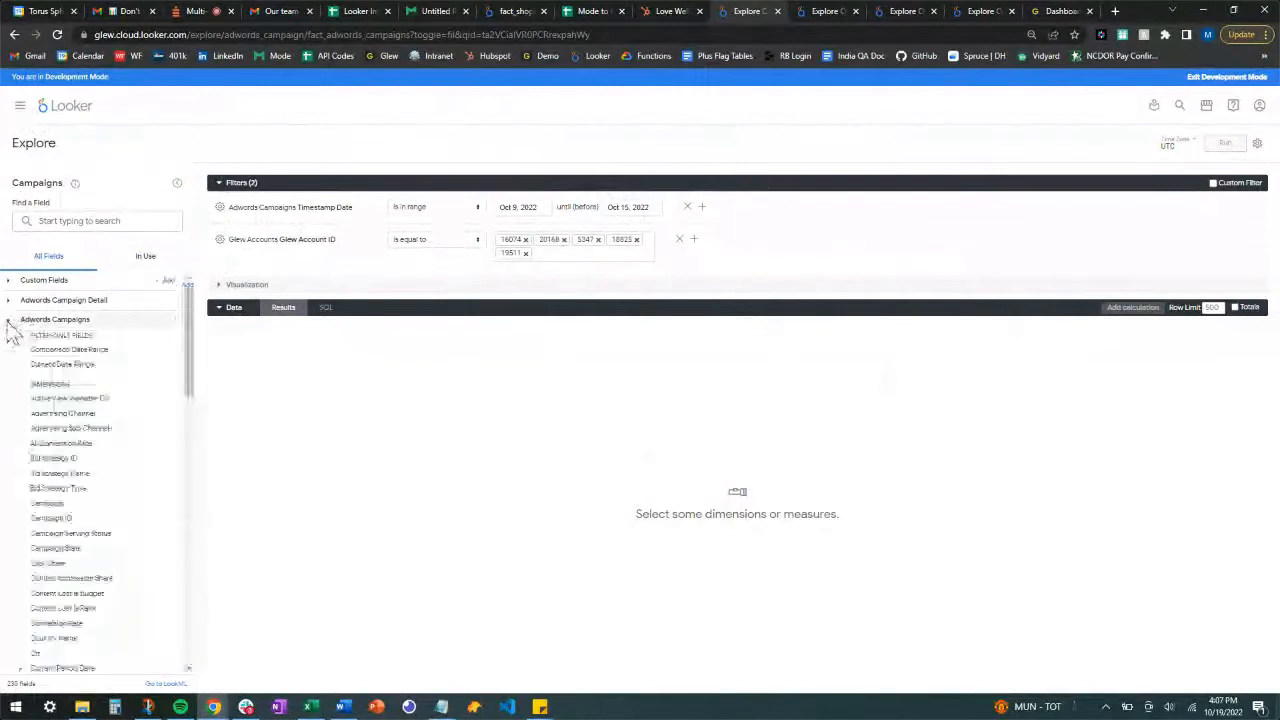
{"action": "scroll", "coordinate": [100, 403], "scroll_direction": "down", "scroll_amount": 3}
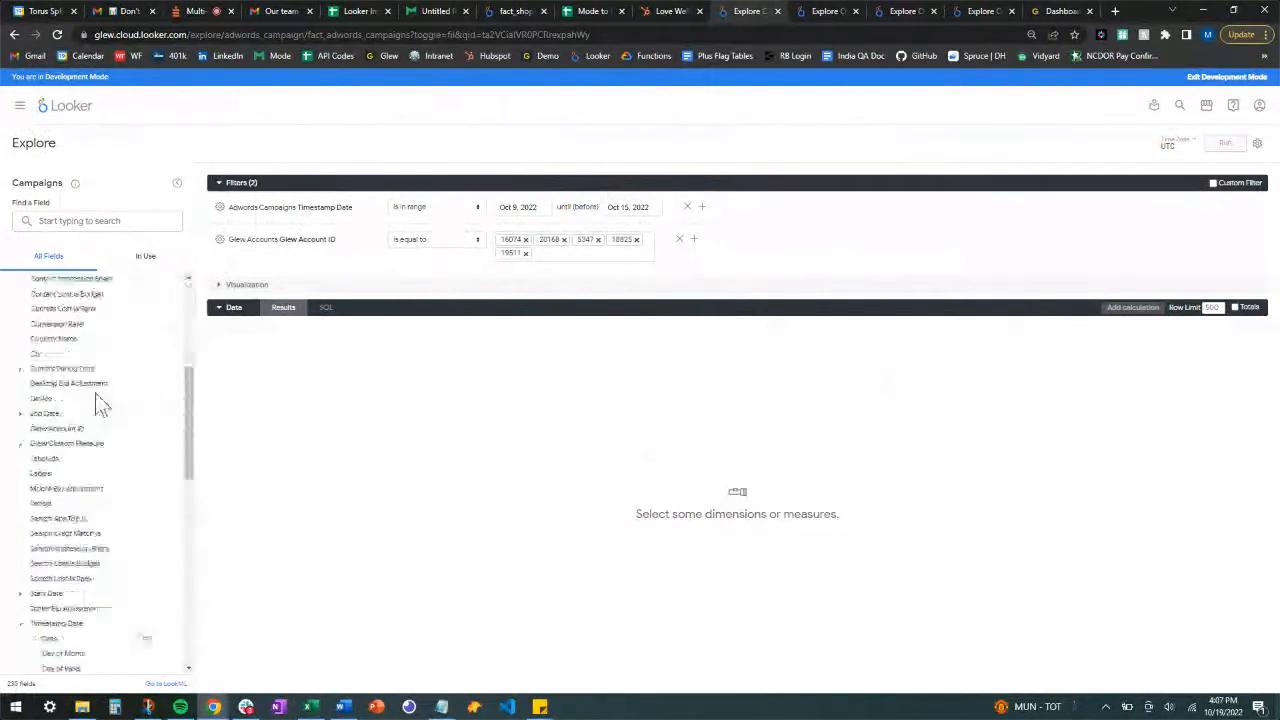
{"action": "scroll", "coordinate": [100, 403], "scroll_direction": "down", "scroll_amount": 5}
{"action": "scroll", "coordinate": [100, 403], "scroll_direction": "down", "scroll_amount": 3}
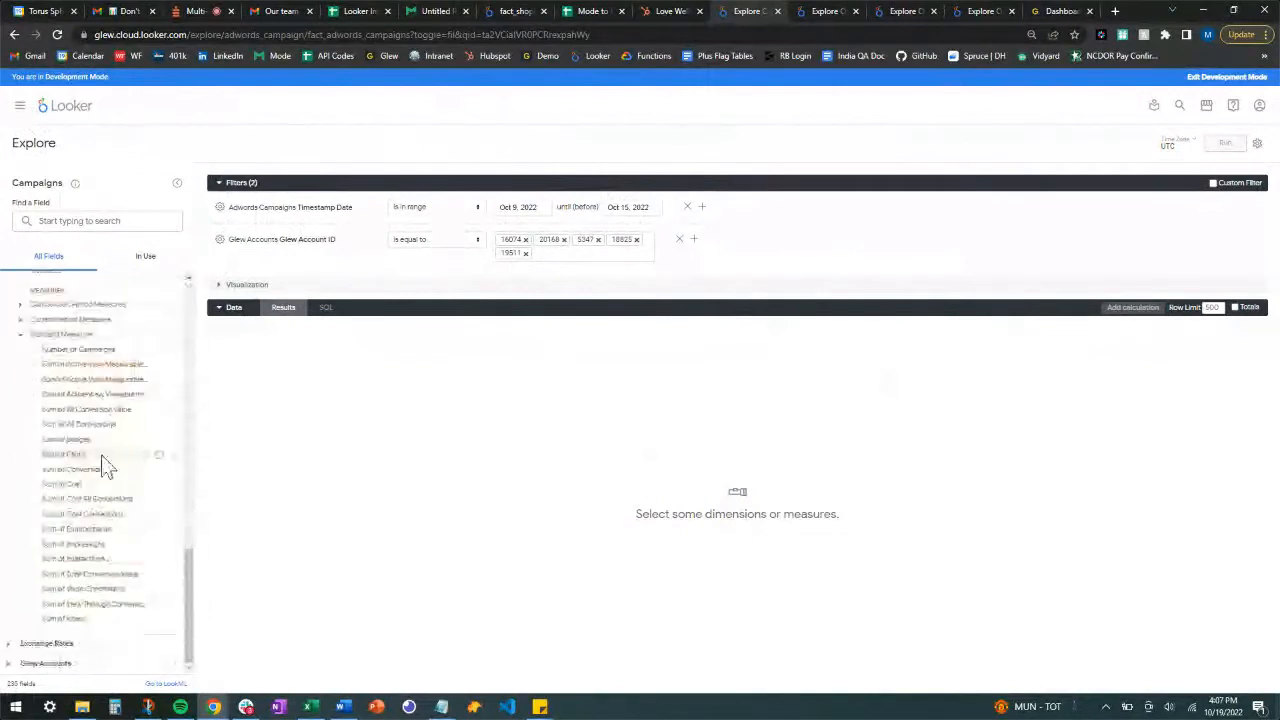
{"action": "left_click", "coordinate": [101, 455]}
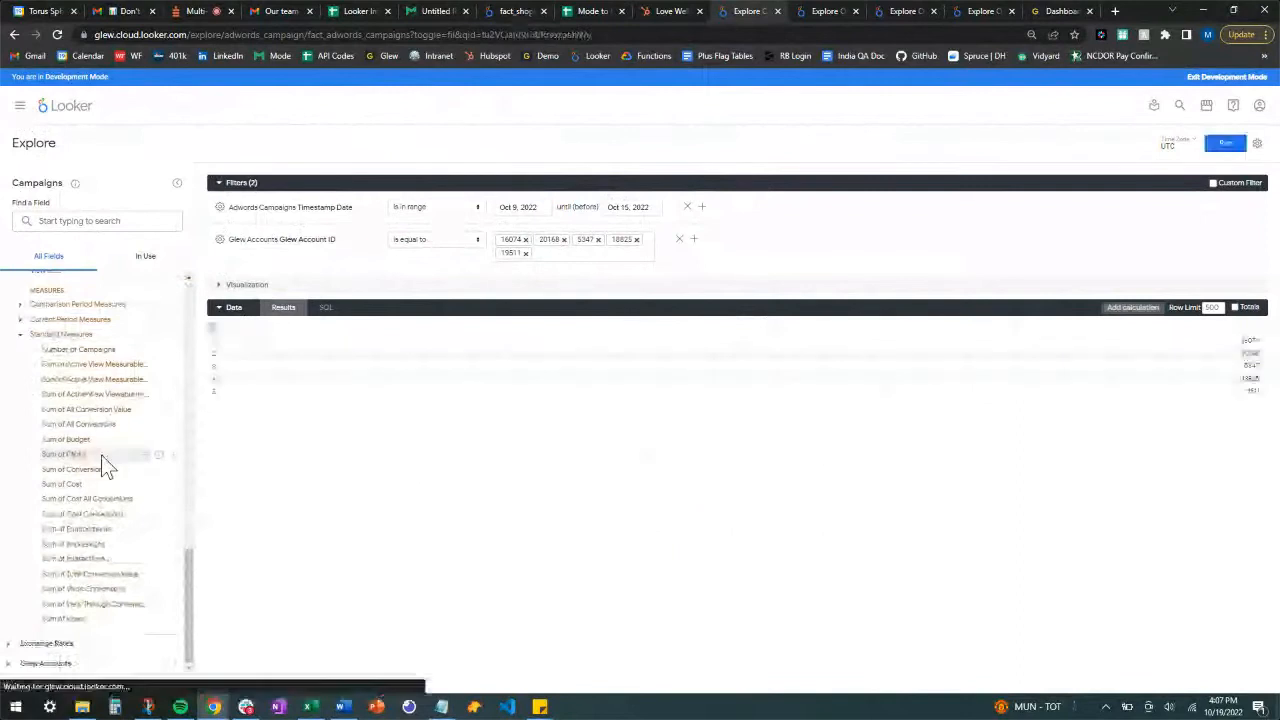
{"action": "left_click", "coordinate": [100, 484]}
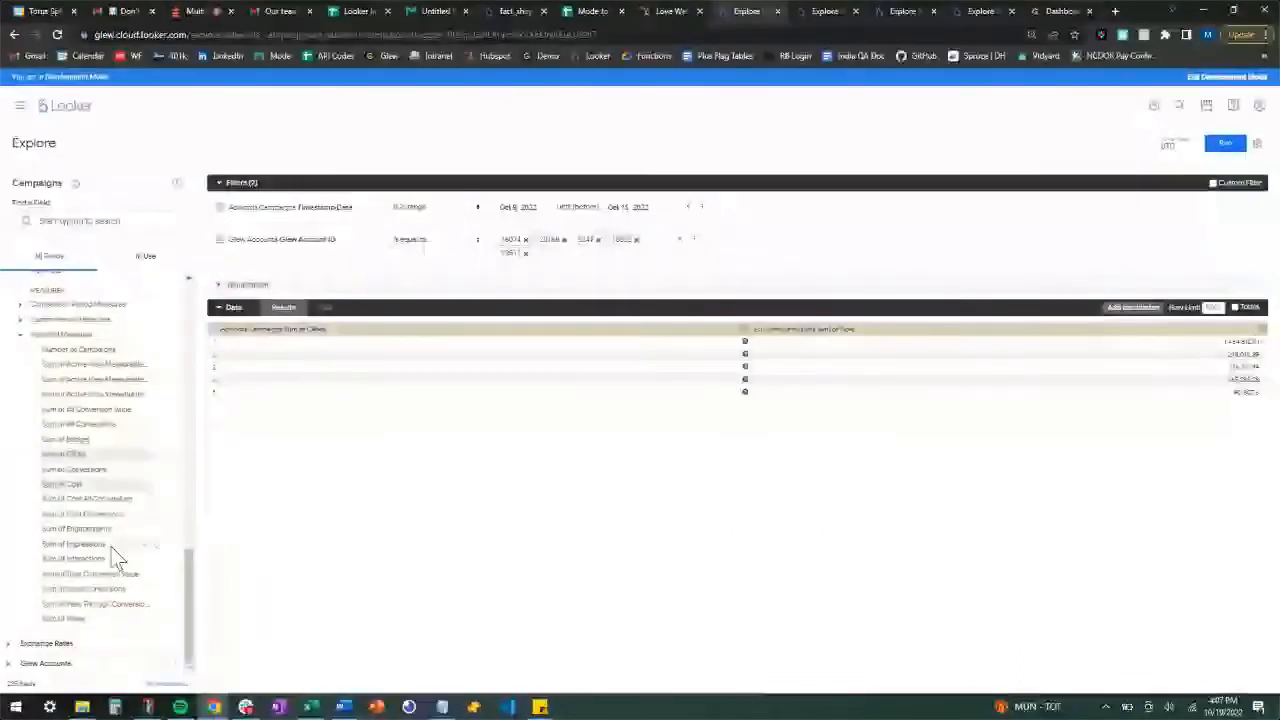
{"action": "left_click", "coordinate": [110, 545]}
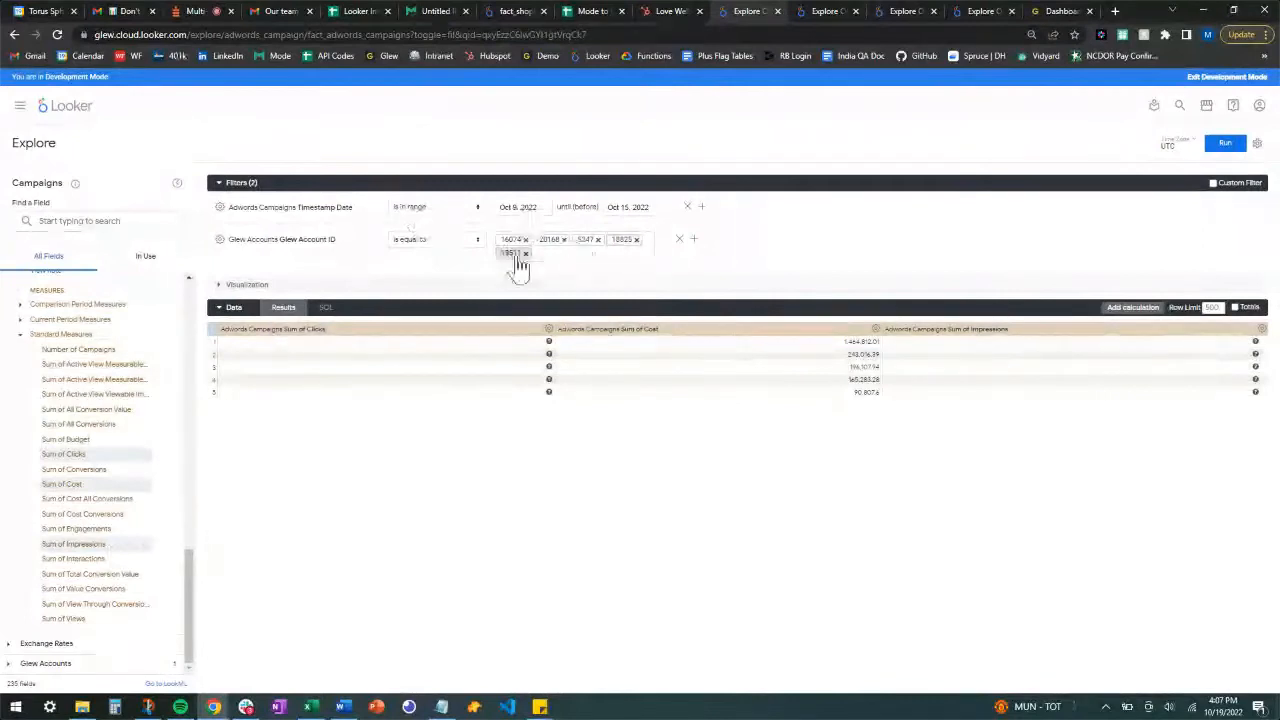
{"action": "left_click", "coordinate": [1226, 146]}
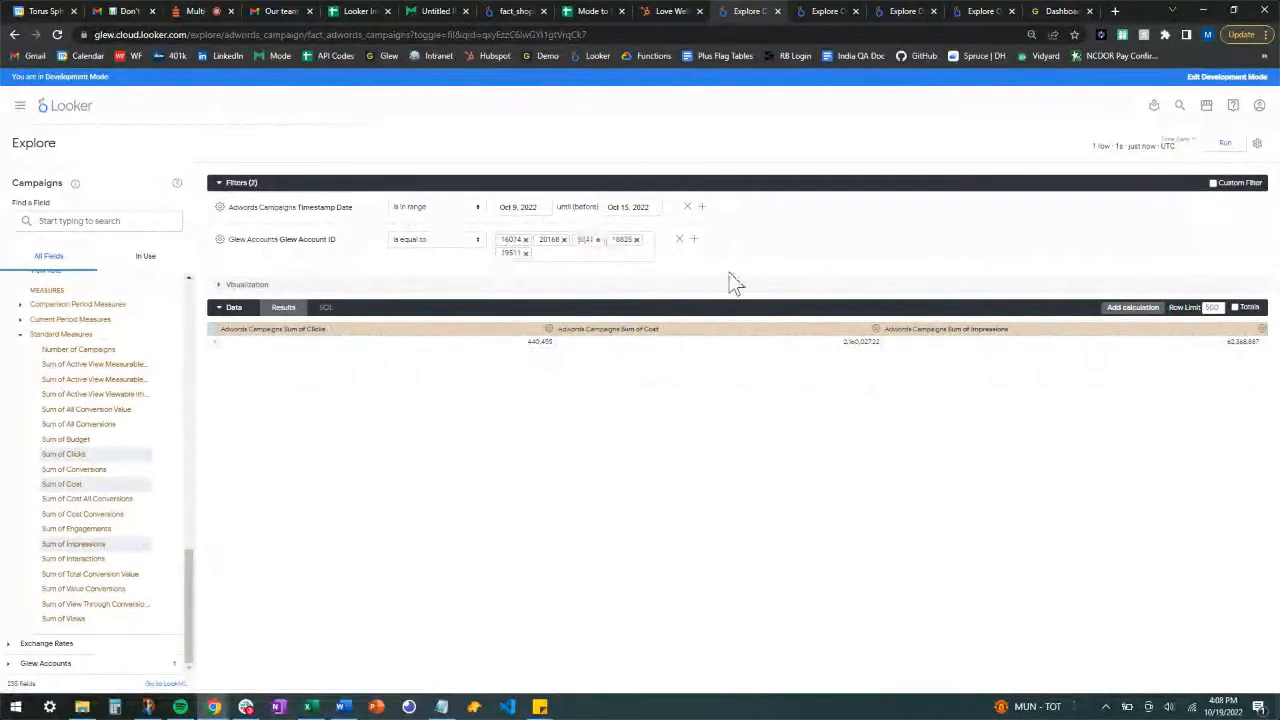
Step: Break the campaign measures down by the Timestamp Date's Date dimension and rerun the query
{"action": "left_click", "coordinate": [21, 336]}
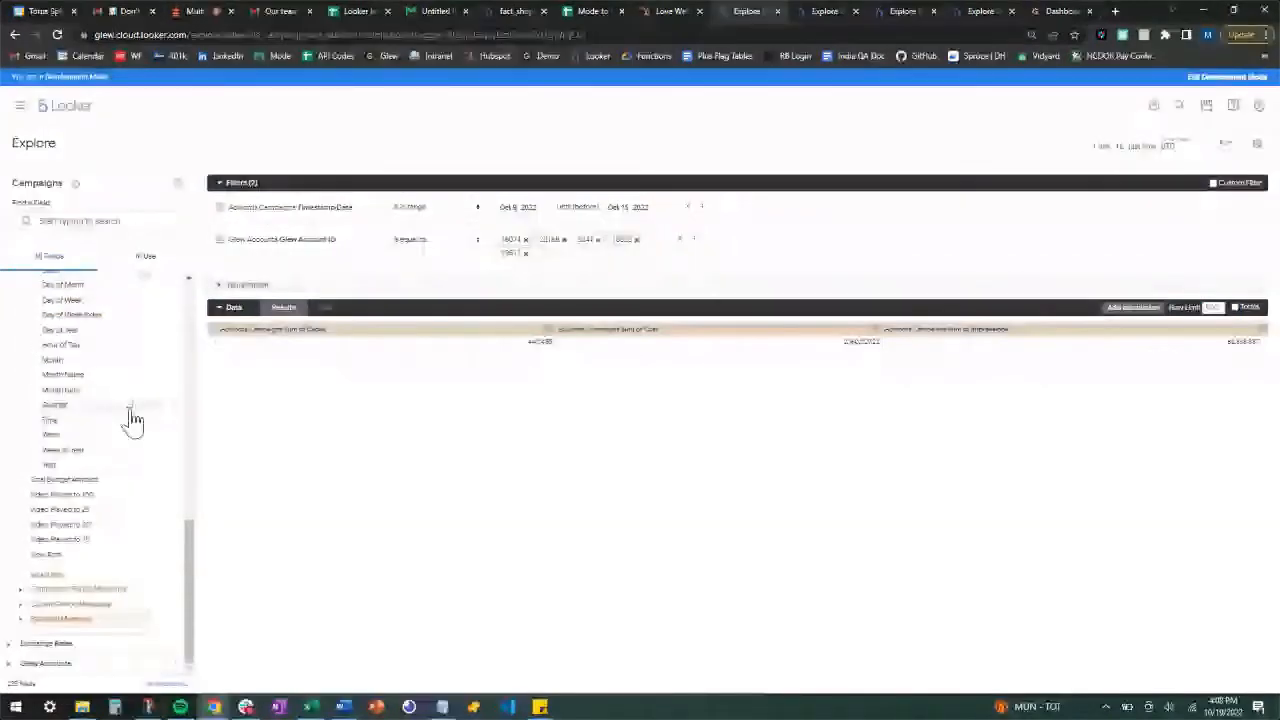
{"action": "scroll", "coordinate": [62, 340], "scroll_direction": "up", "scroll_amount": 1}
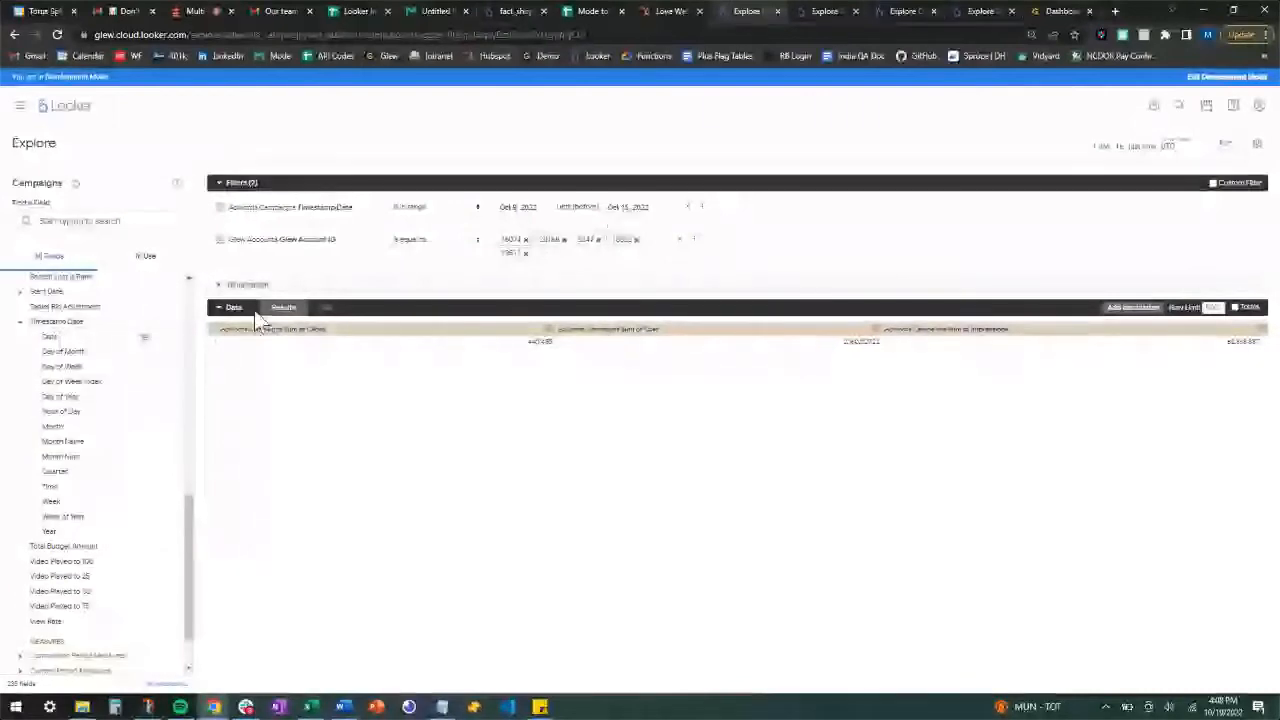
{"action": "left_click", "coordinate": [86, 337]}
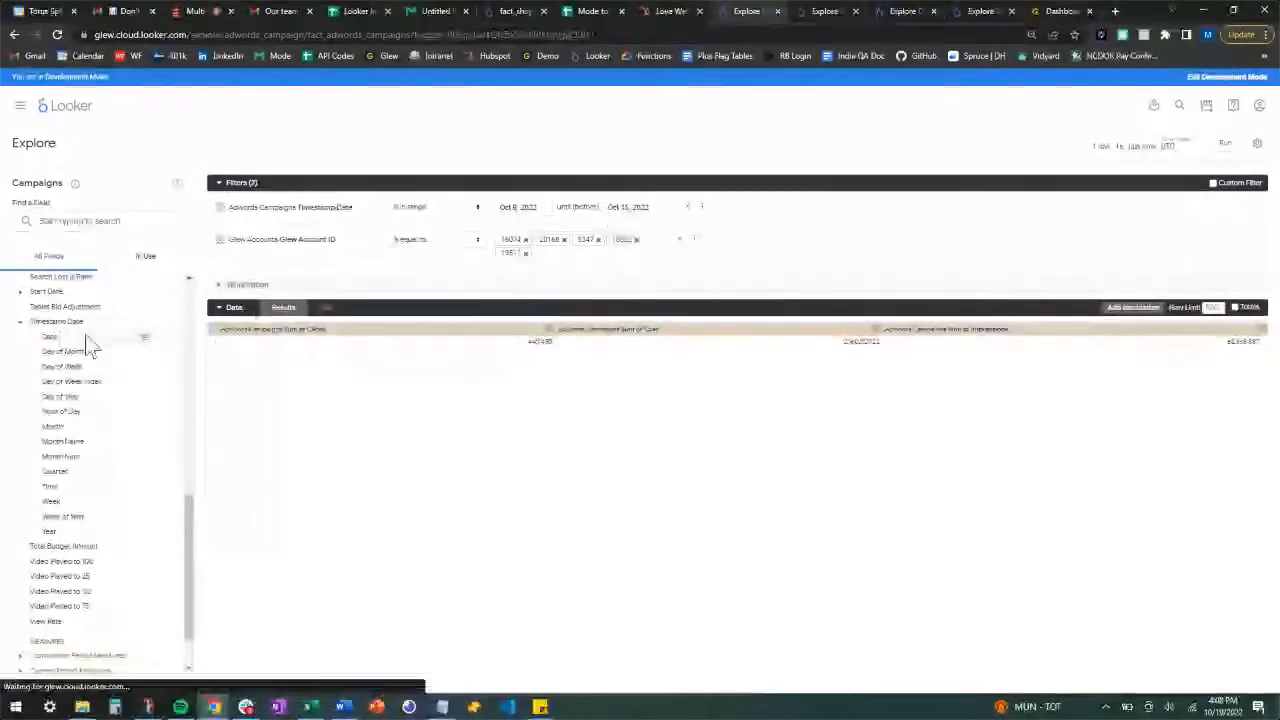
{"action": "left_click", "coordinate": [1226, 145]}
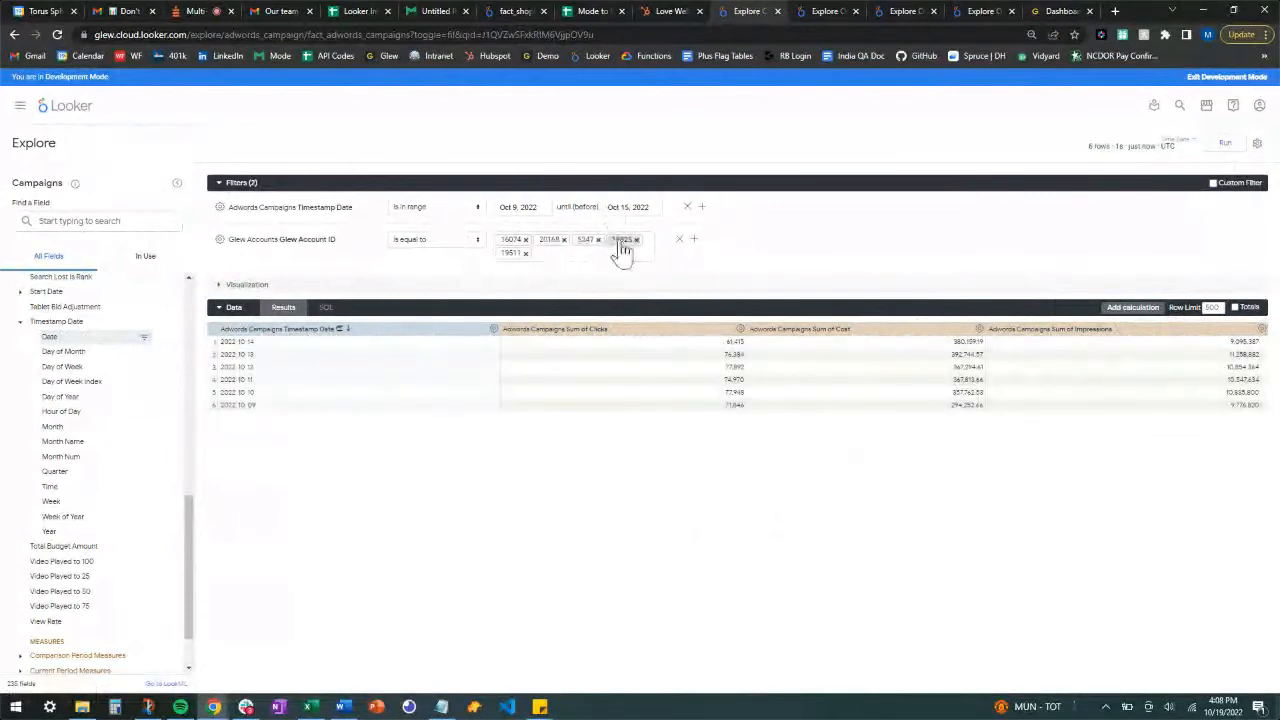
Step: Pivot the daily results by Glew Account ID from the Glew Accounts view and rerun the query
{"action": "left_click", "coordinate": [20, 322]}
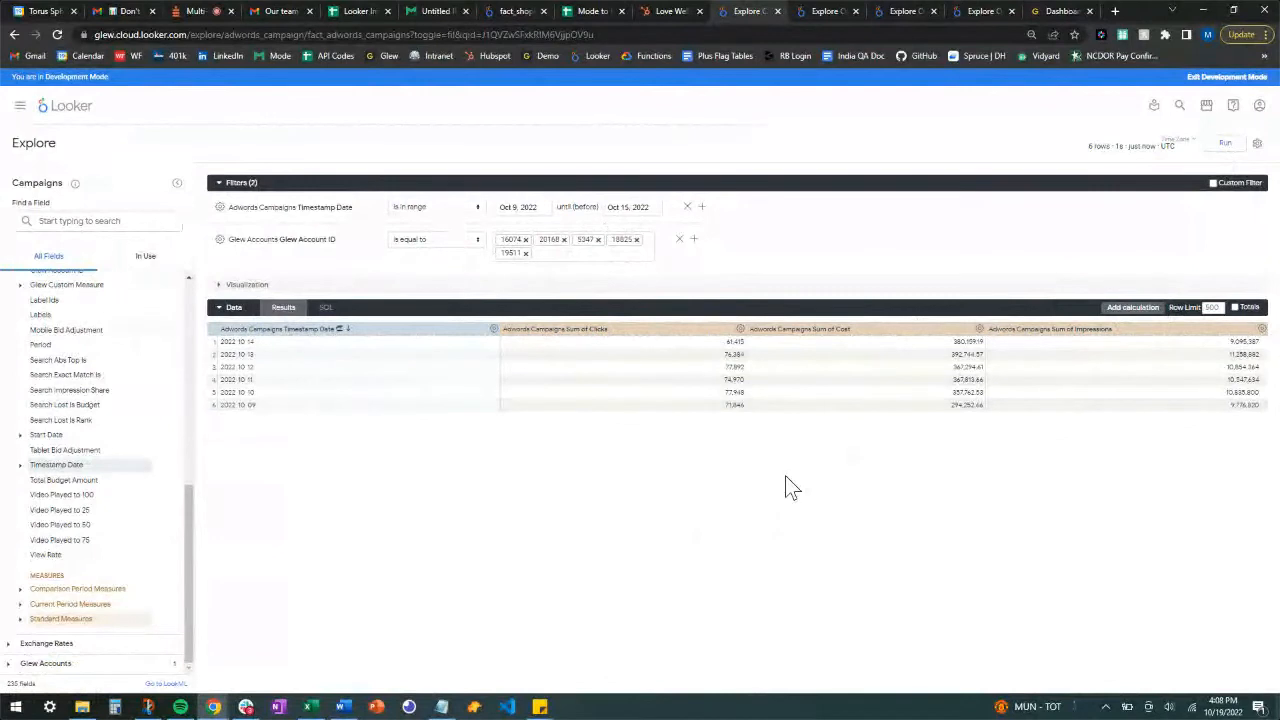
{"action": "scroll", "coordinate": [88, 490], "scroll_direction": "up", "scroll_amount": 3}
{"action": "scroll", "coordinate": [90, 488], "scroll_direction": "up", "scroll_amount": 6}
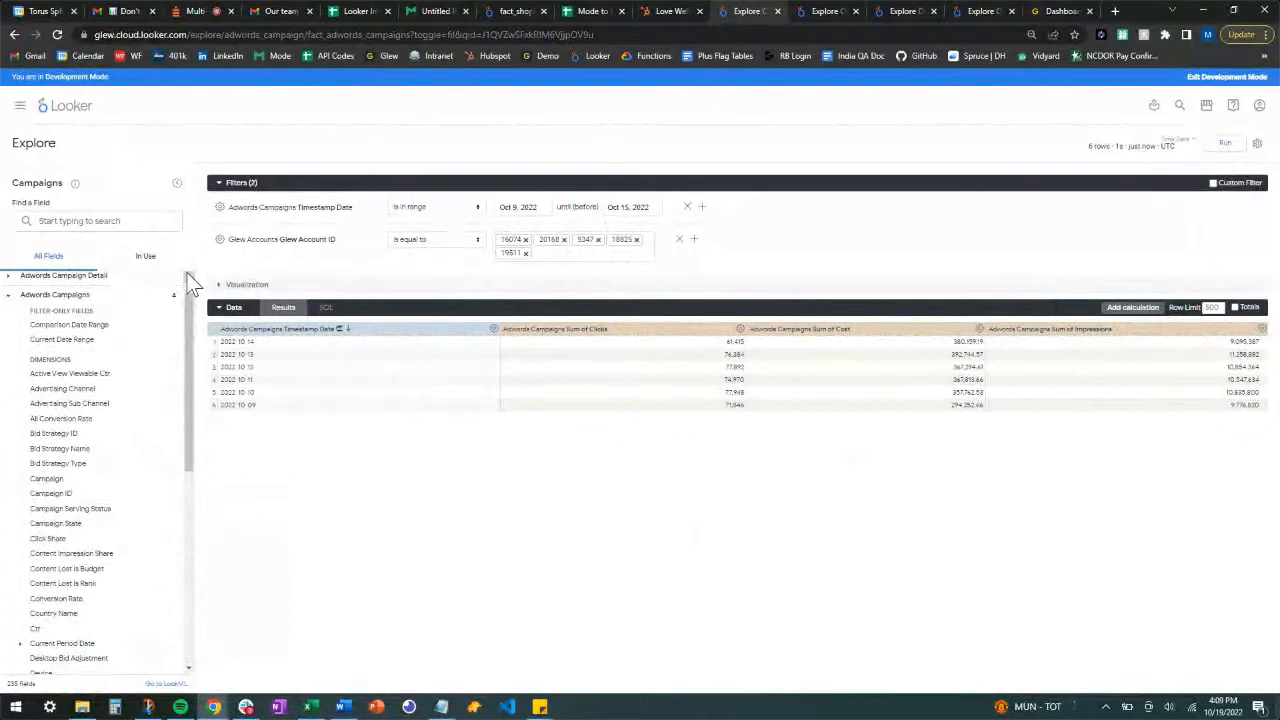
{"action": "left_click", "coordinate": [13, 296]}
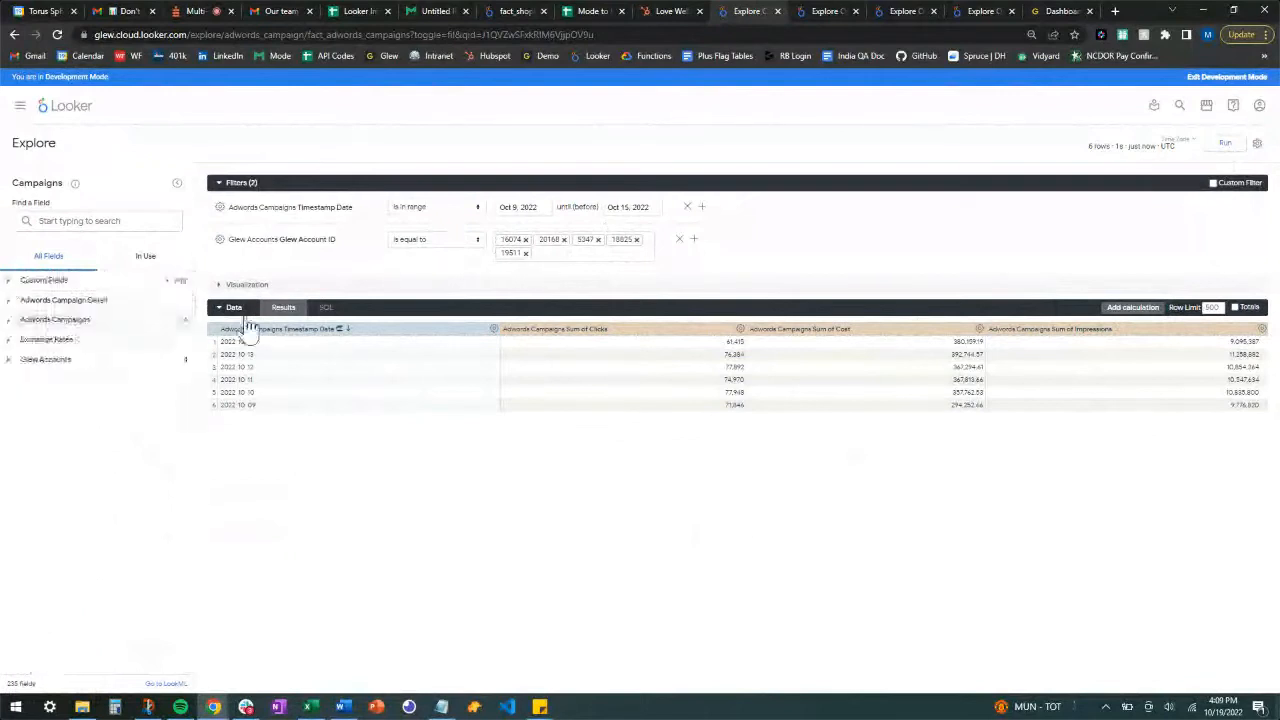
{"action": "left_click", "coordinate": [9, 361]}
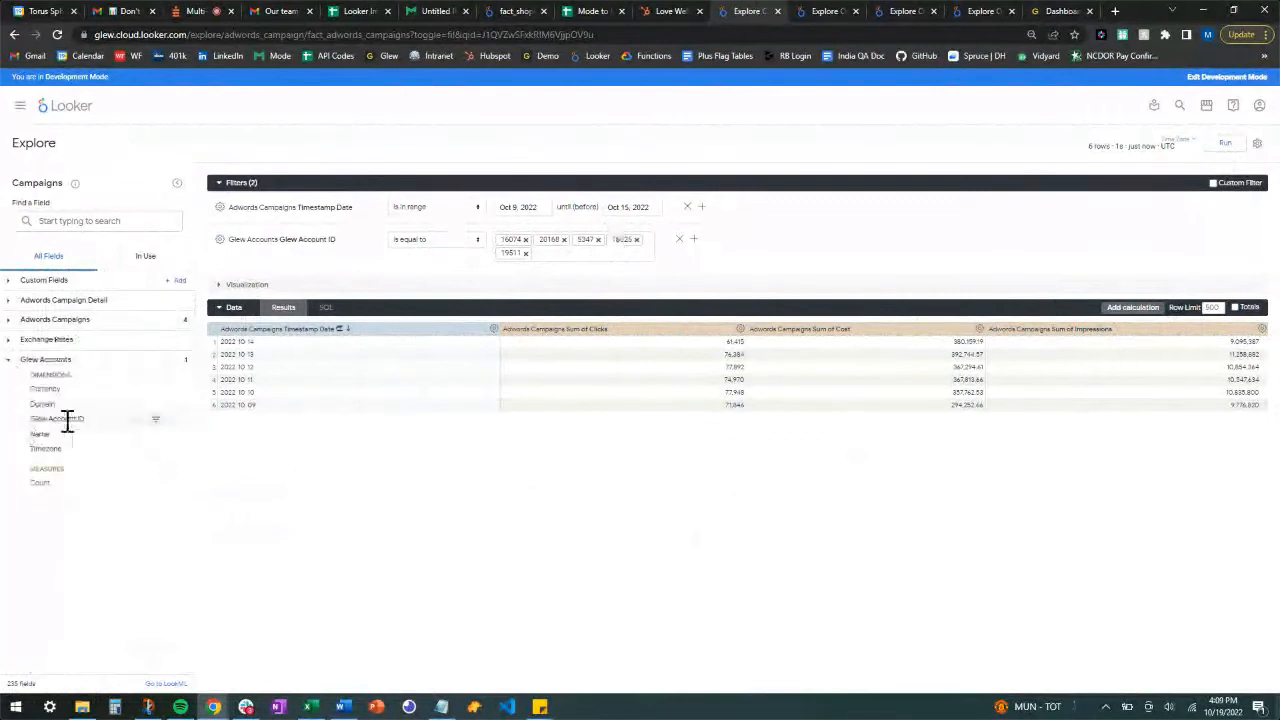
{"action": "left_click", "coordinate": [141, 420]}
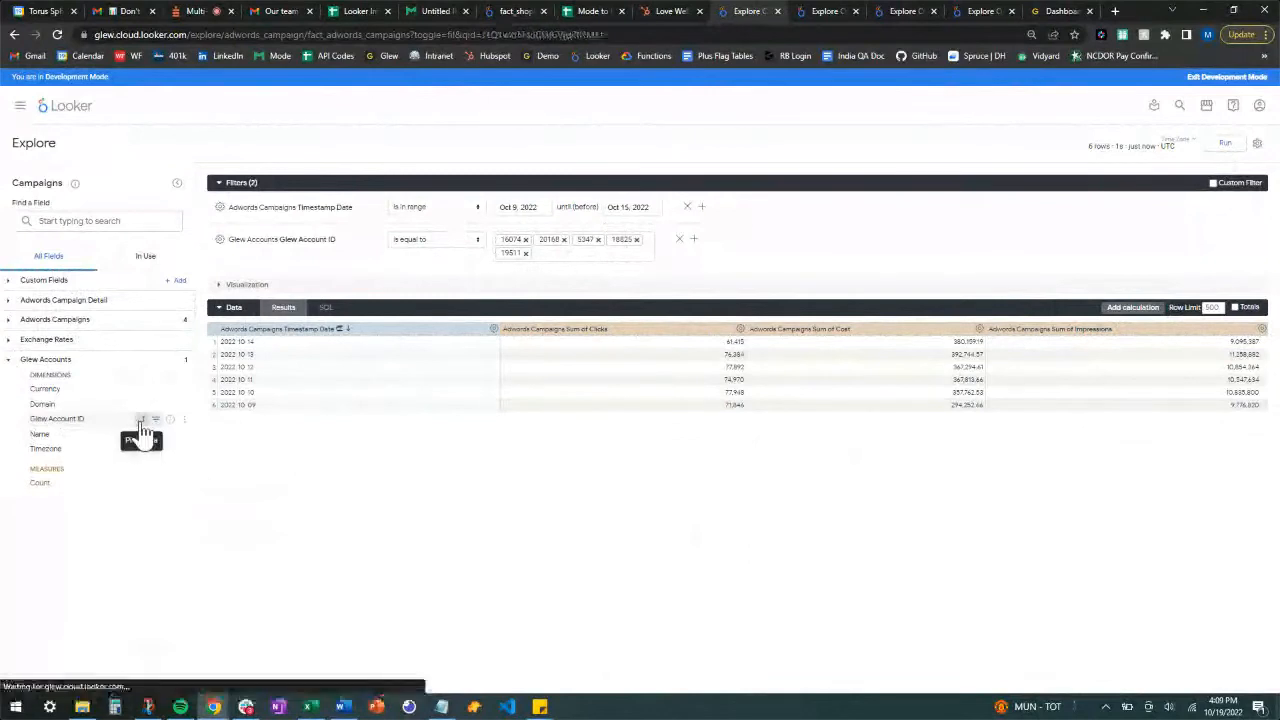
{"action": "left_click", "coordinate": [1226, 145]}
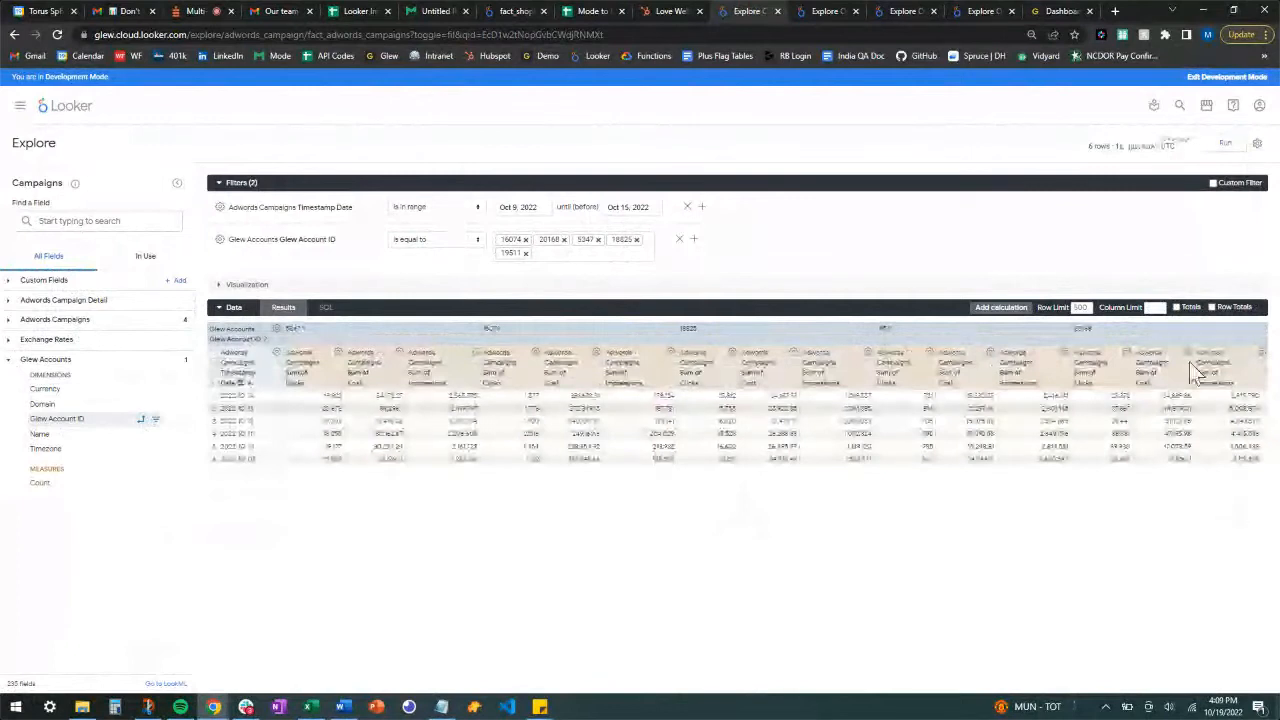
Step: Preview the pivoted results as a visualization, and rerun the query with Totals and Row Totals turned on
{"action": "left_click", "coordinate": [226, 288]}
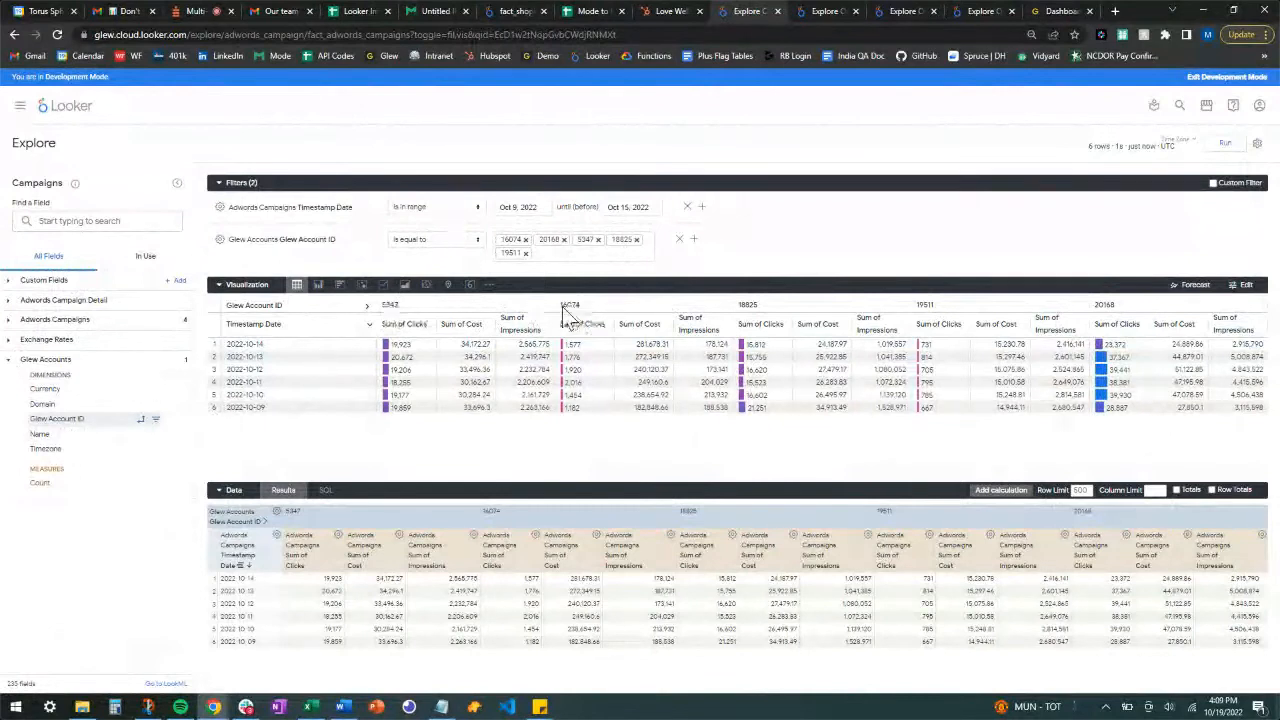
{"action": "left_click", "coordinate": [219, 285]}
{"action": "left_click", "coordinate": [1178, 308]}
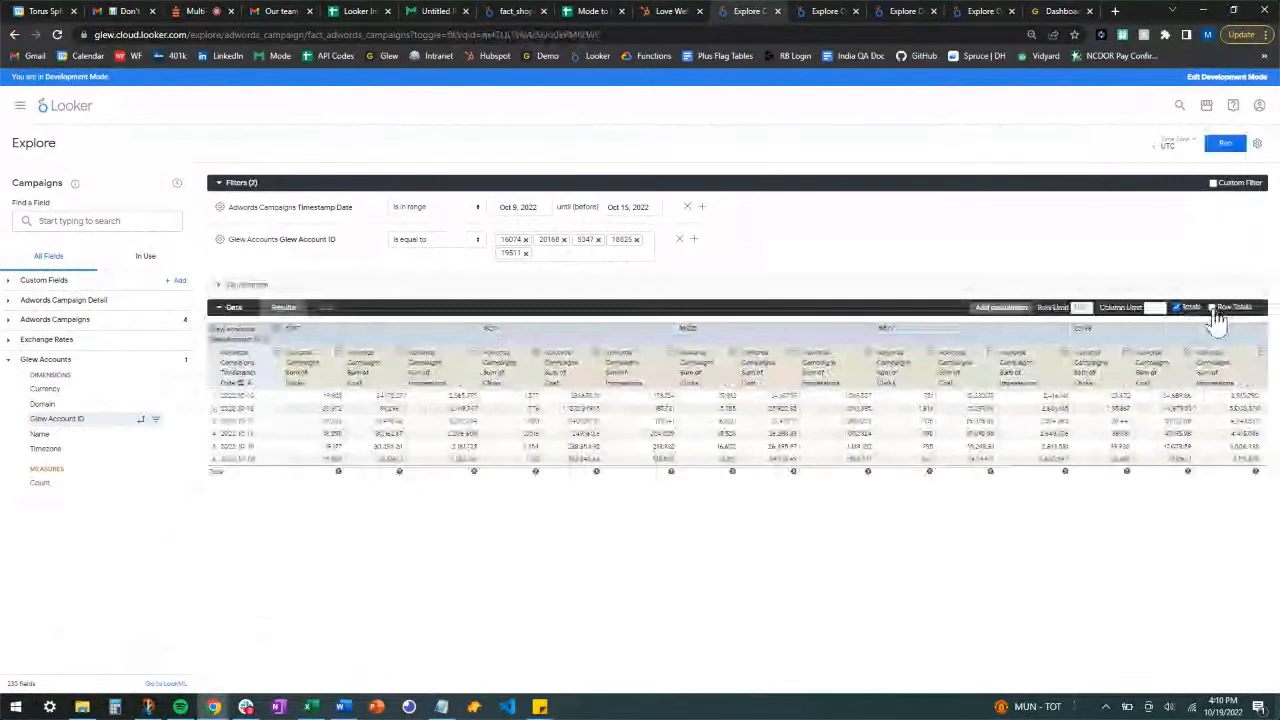
{"action": "left_click", "coordinate": [1213, 308]}
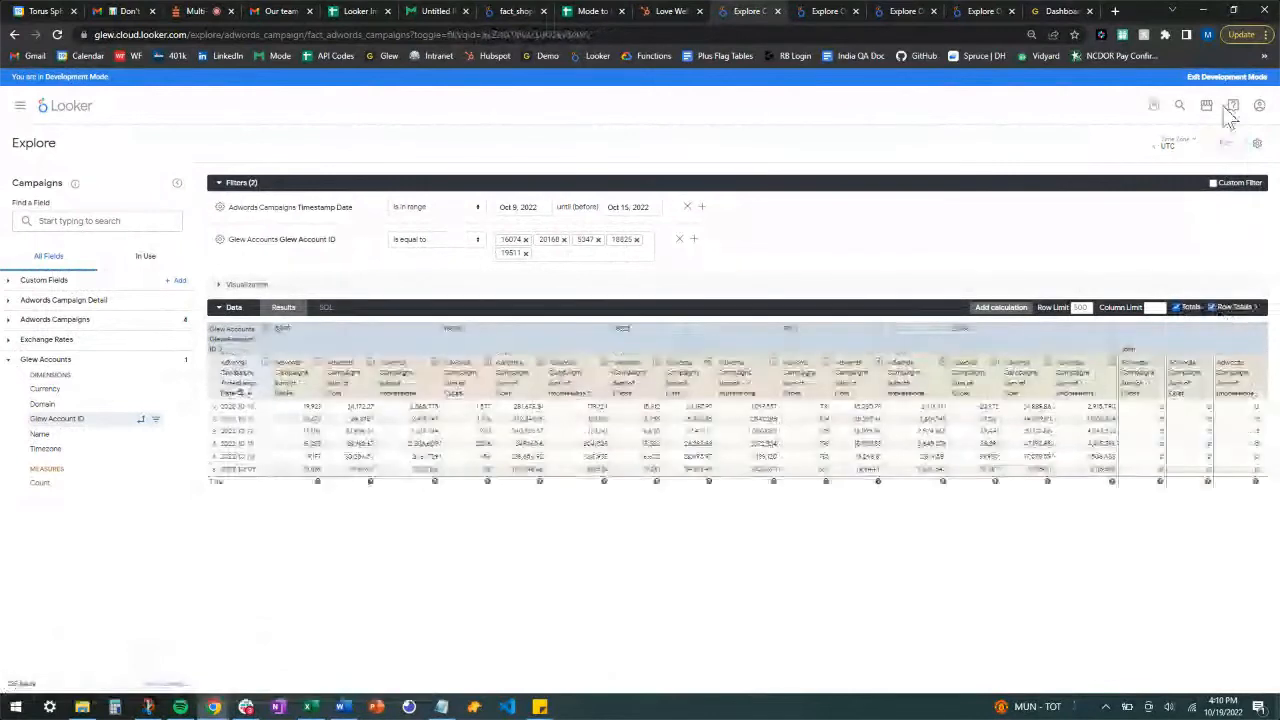
{"action": "left_click", "coordinate": [1226, 144]}
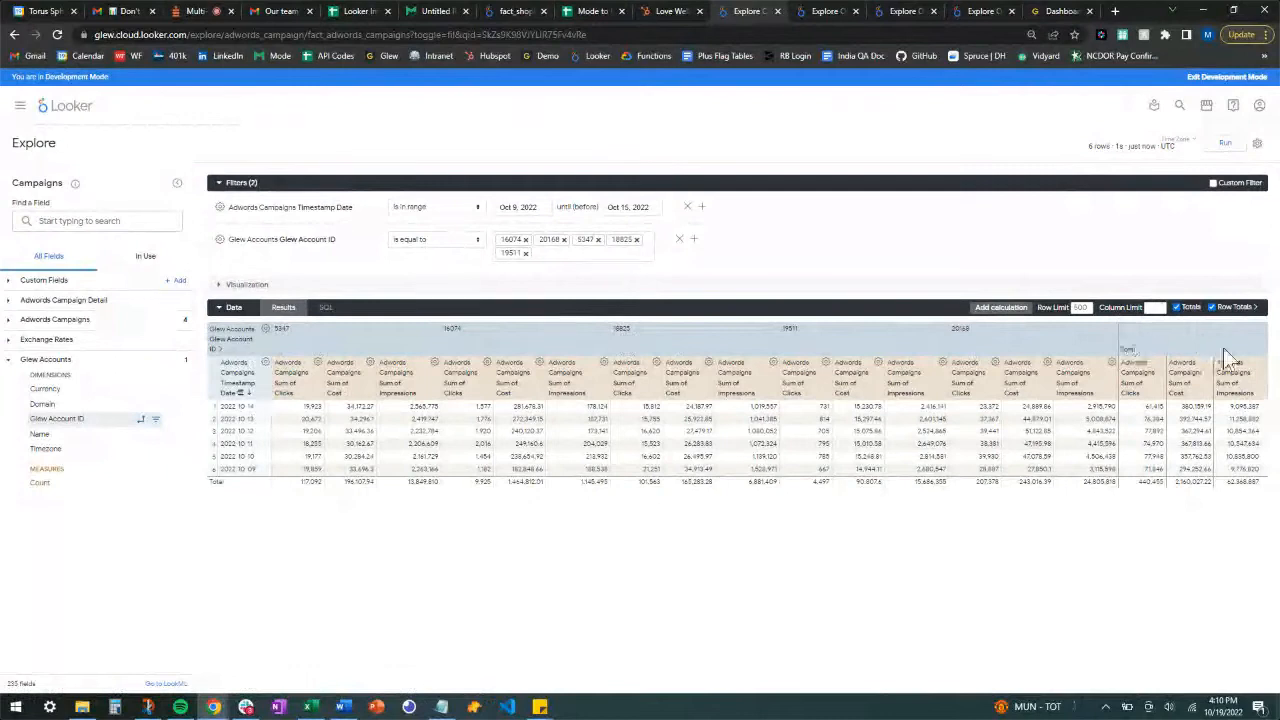
Step: Remove the Adwords Campaigns Timestamp Date dimension from the query
{"action": "left_click", "coordinate": [9, 362]}
{"action": "left_click", "coordinate": [10, 320]}
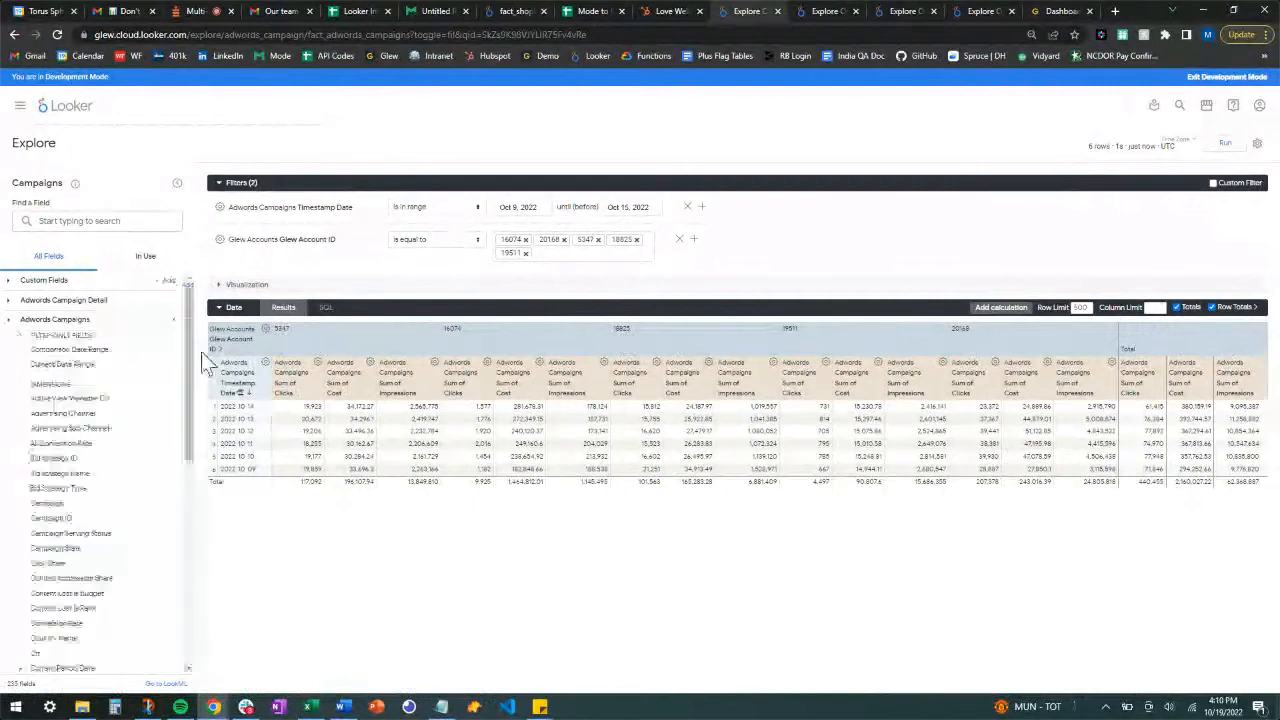
{"action": "scroll", "coordinate": [84, 530], "scroll_direction": "down", "scroll_amount": 5}
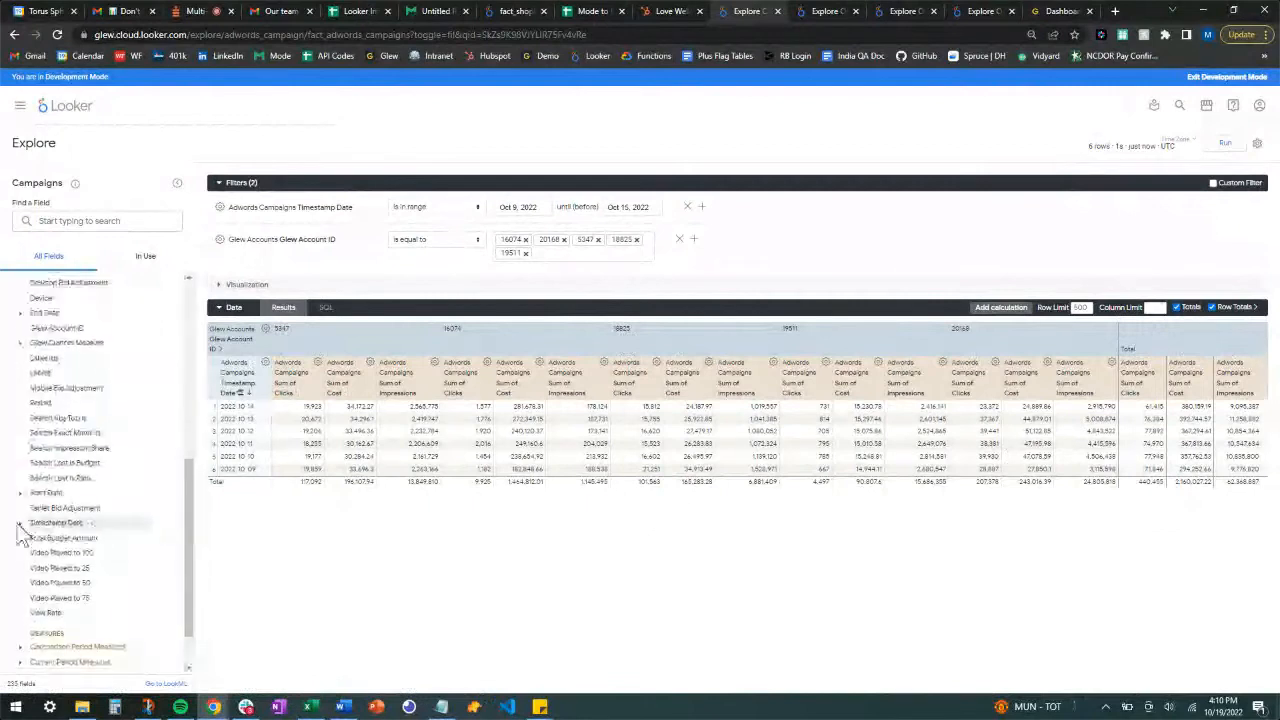
{"action": "left_click", "coordinate": [20, 522]}
{"action": "left_click", "coordinate": [86, 541]}
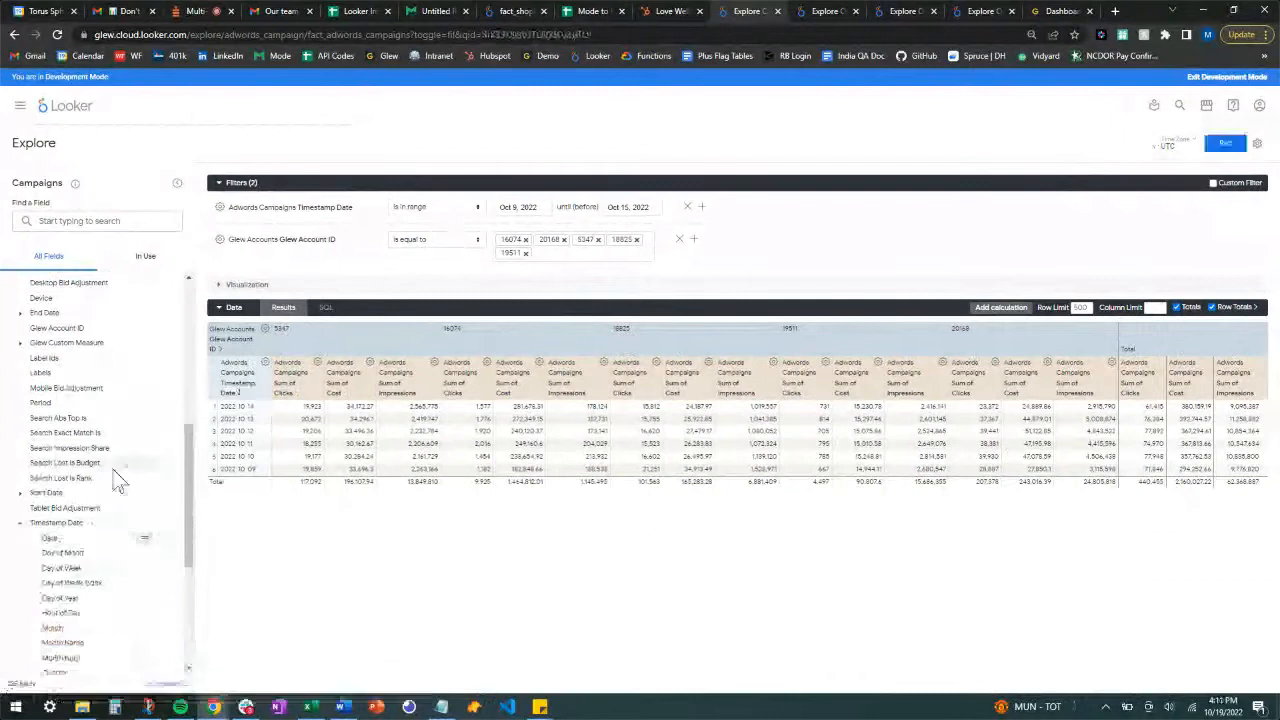
Step: Unpivot Glew Account ID so it is a regular row dimension, and rerun the query
{"action": "scroll", "coordinate": [118, 478], "scroll_direction": "up", "scroll_amount": 5}
{"action": "scroll", "coordinate": [131, 508], "scroll_direction": "down", "scroll_amount": 9}
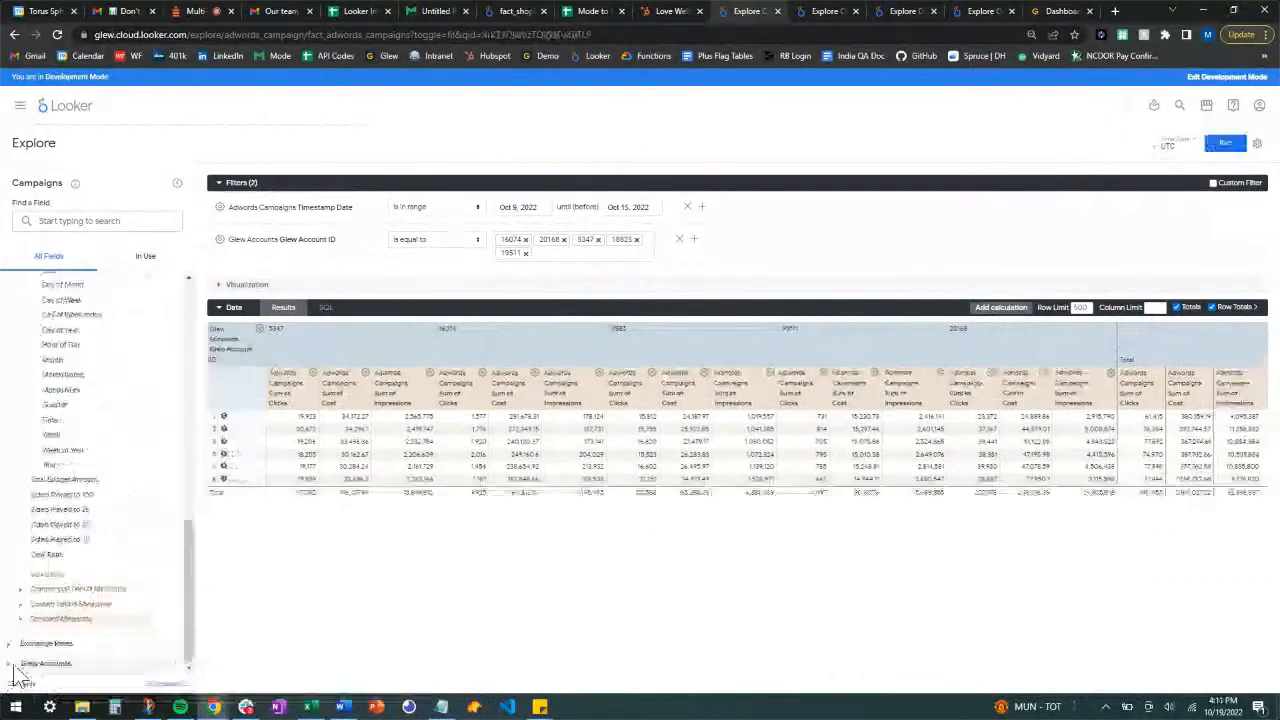
{"action": "left_click", "coordinate": [14, 666]}
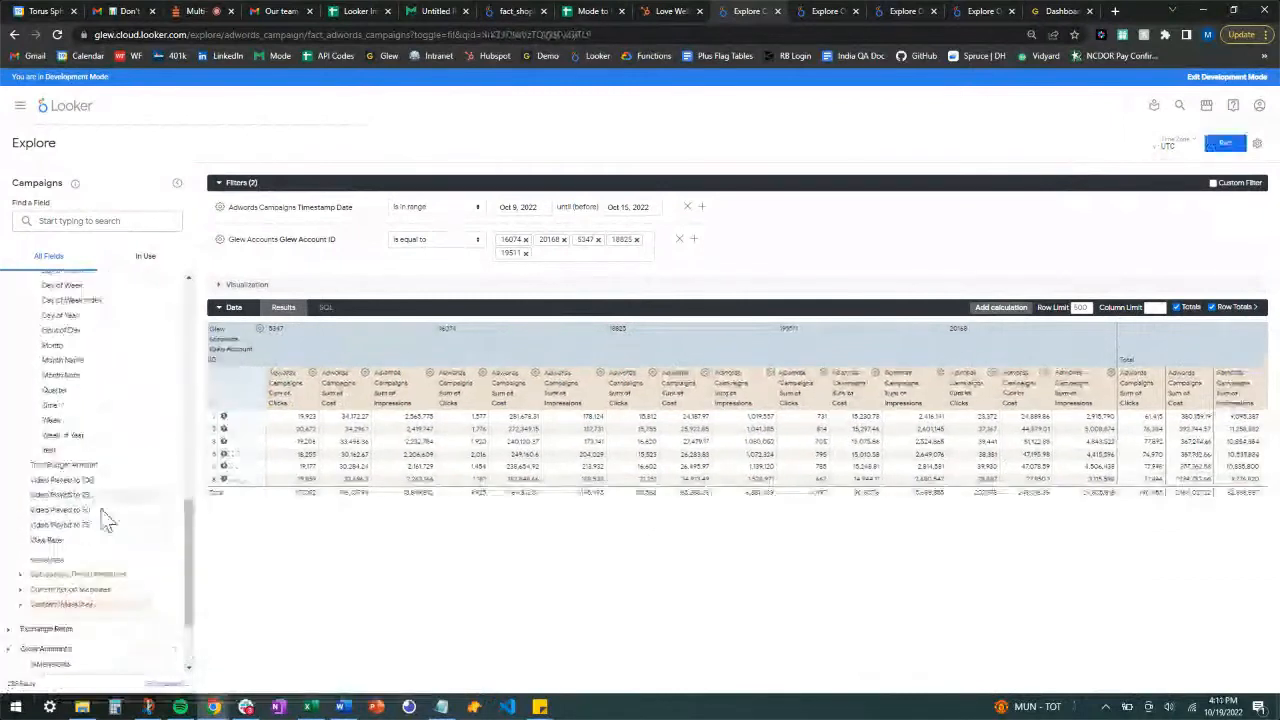
{"action": "scroll", "coordinate": [112, 550], "scroll_direction": "down", "scroll_amount": 2}
{"action": "left_click", "coordinate": [130, 594]}
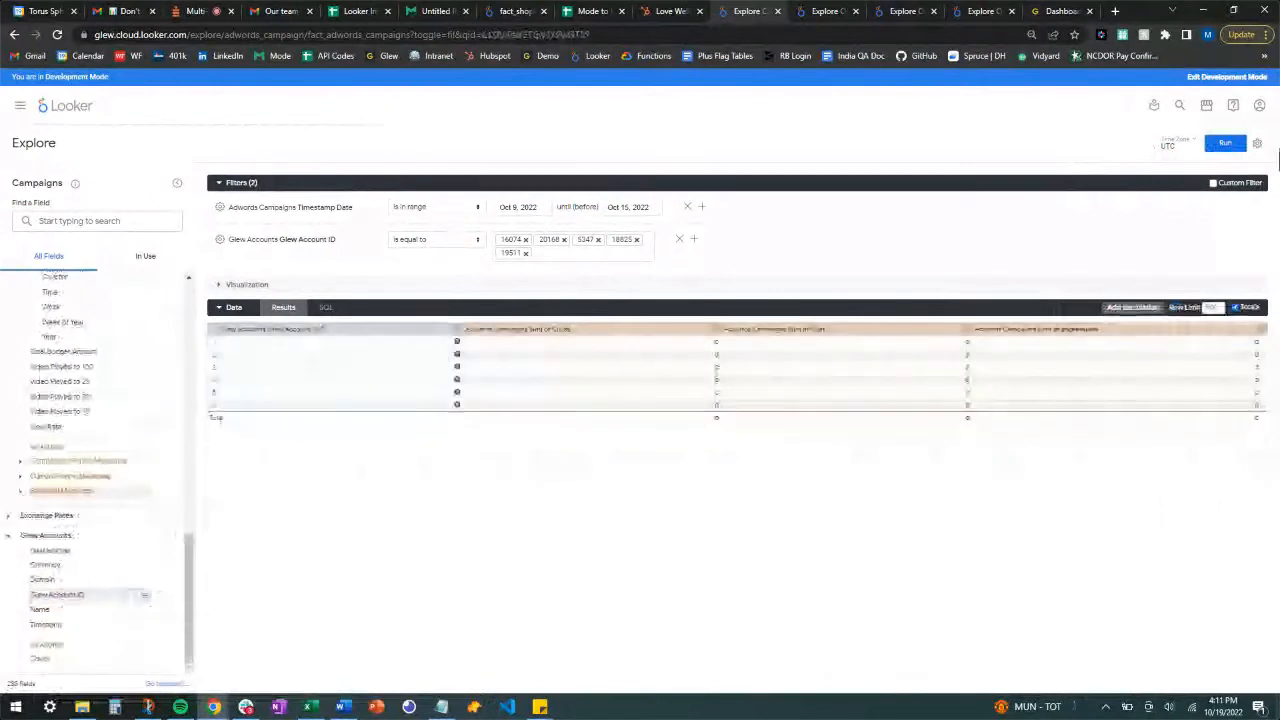
{"action": "left_click", "coordinate": [1228, 146]}
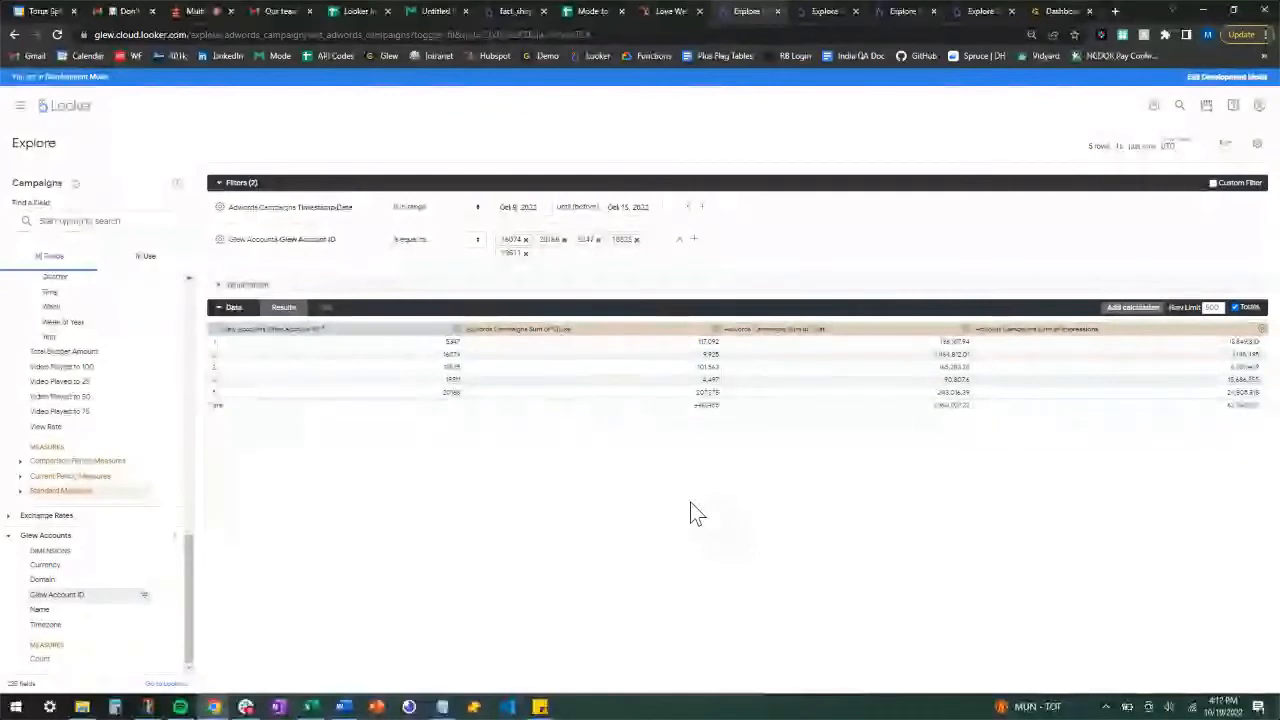
Step: Remove the Sum of Clicks and Sum of Impressions columns from the results table
{"action": "left_click", "coordinate": [715, 330]}
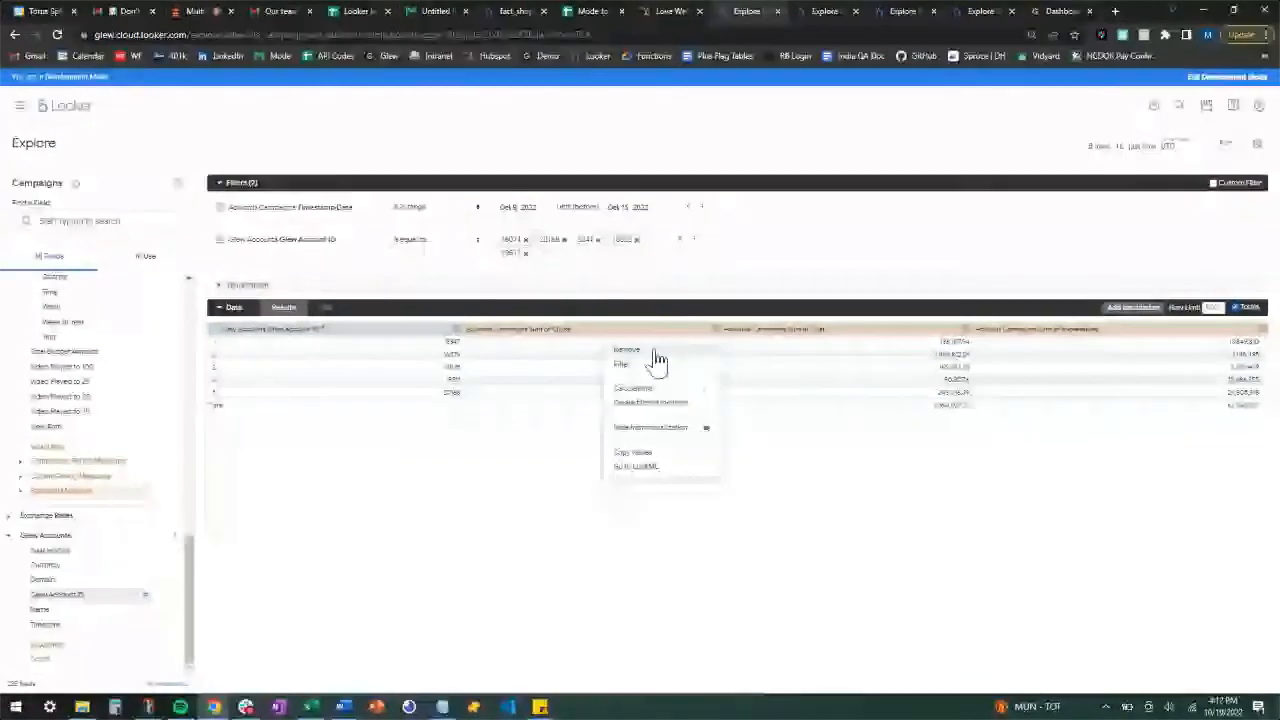
{"action": "left_click", "coordinate": [654, 351]}
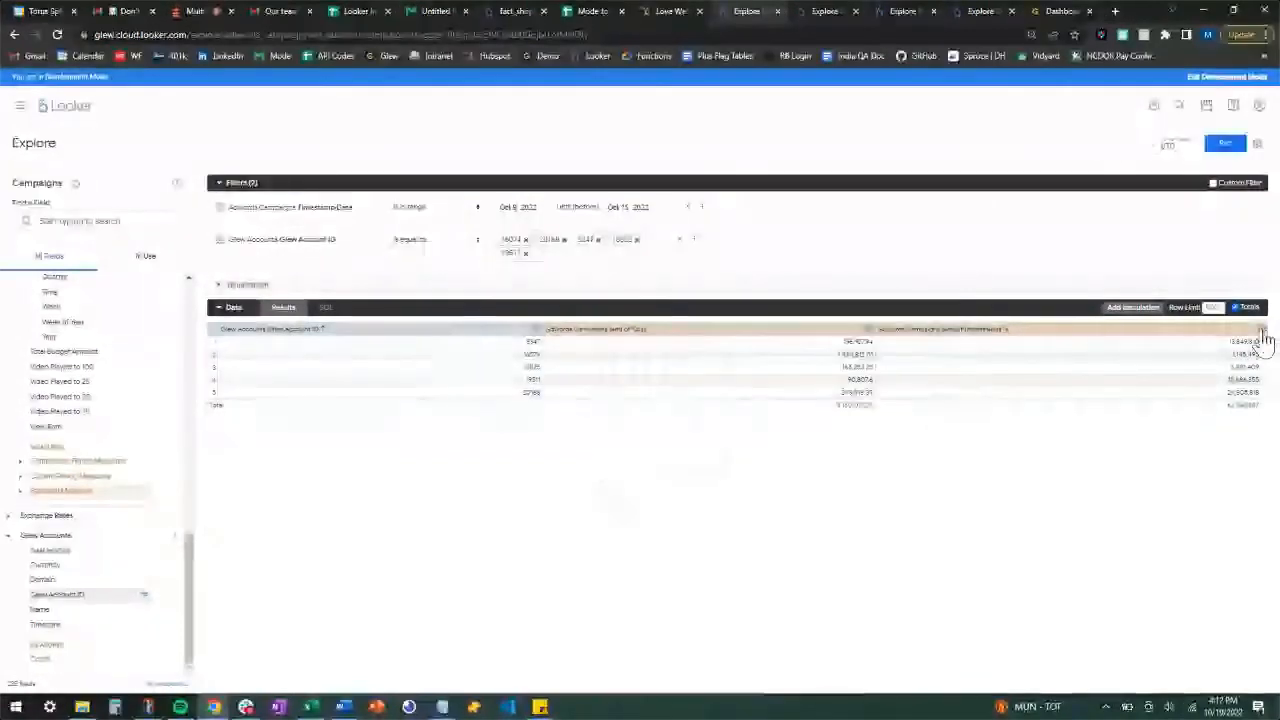
{"action": "left_click", "coordinate": [1261, 332]}
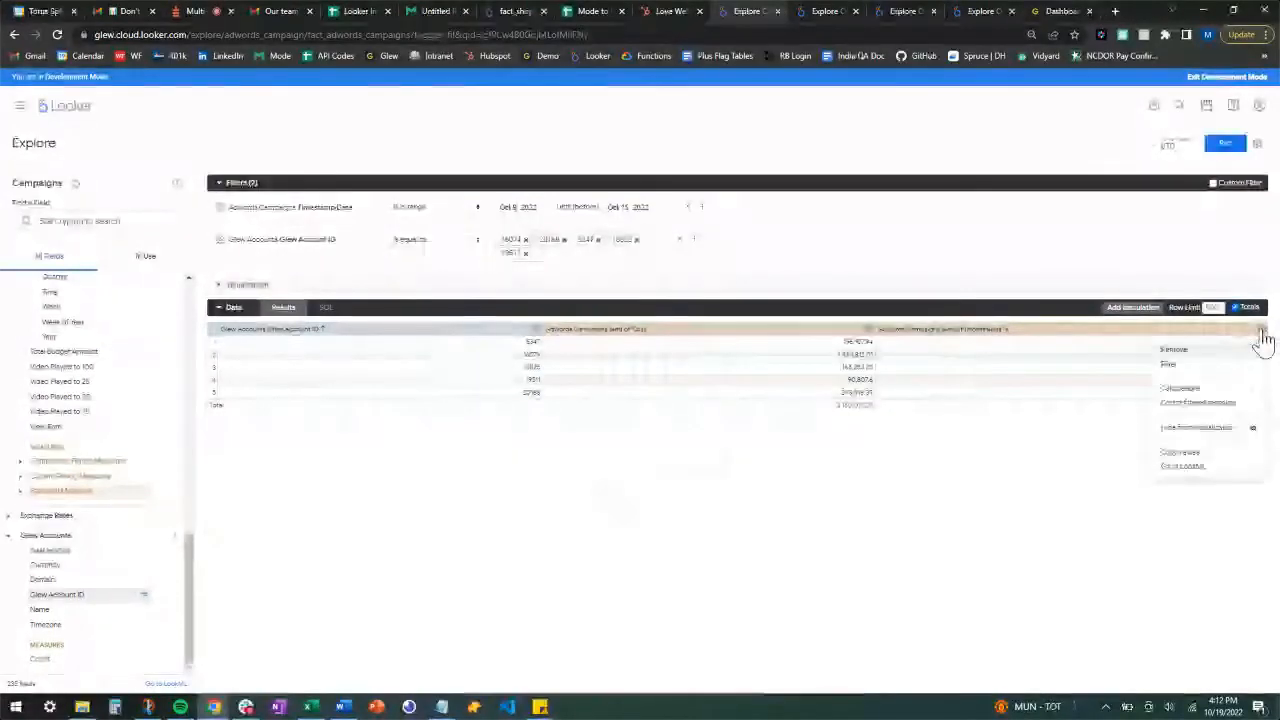
{"action": "left_click", "coordinate": [1173, 349]}
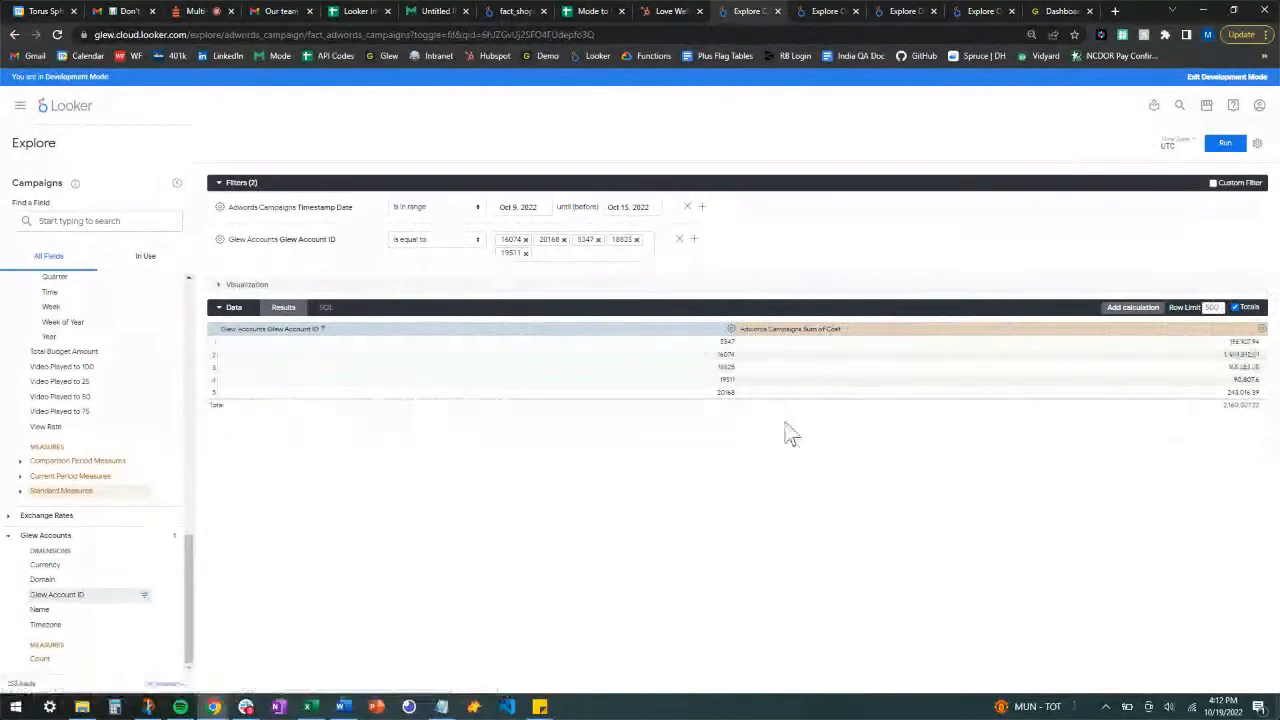
Step: Start merging the Adwords Campaigns results with a second query
{"action": "left_click", "coordinate": [1258, 144]}
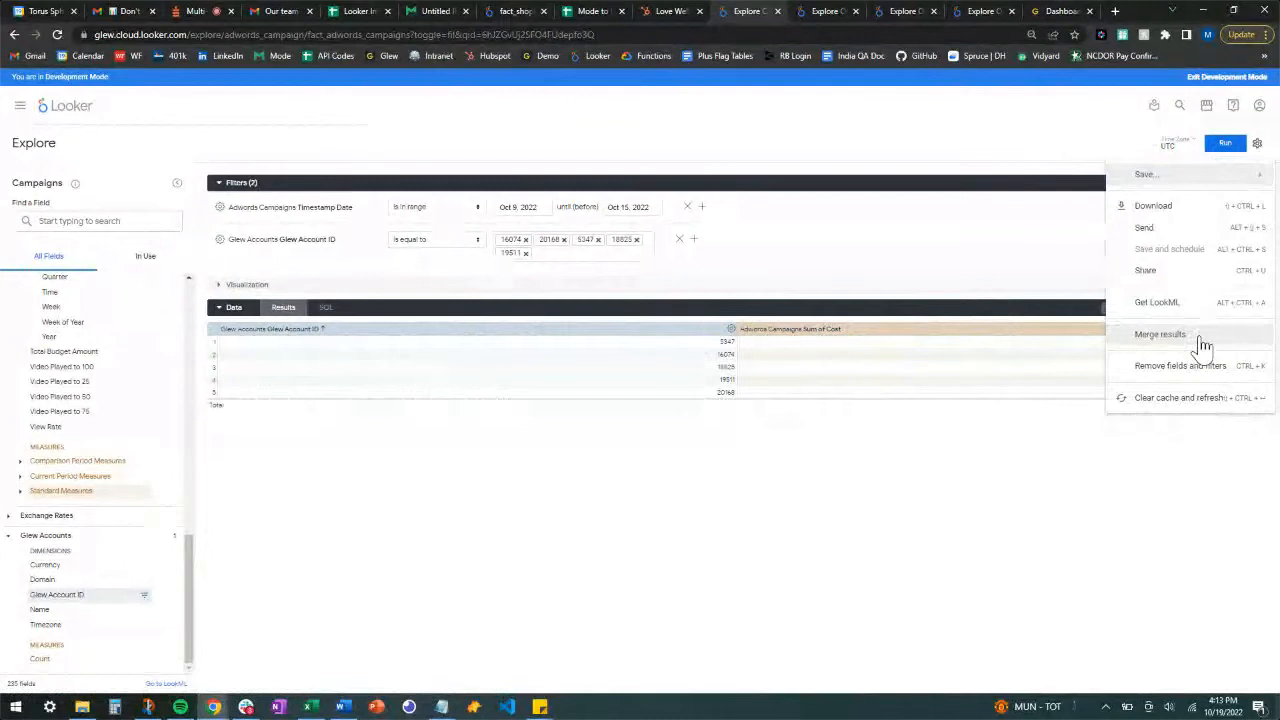
{"action": "left_click", "coordinate": [785, 270]}
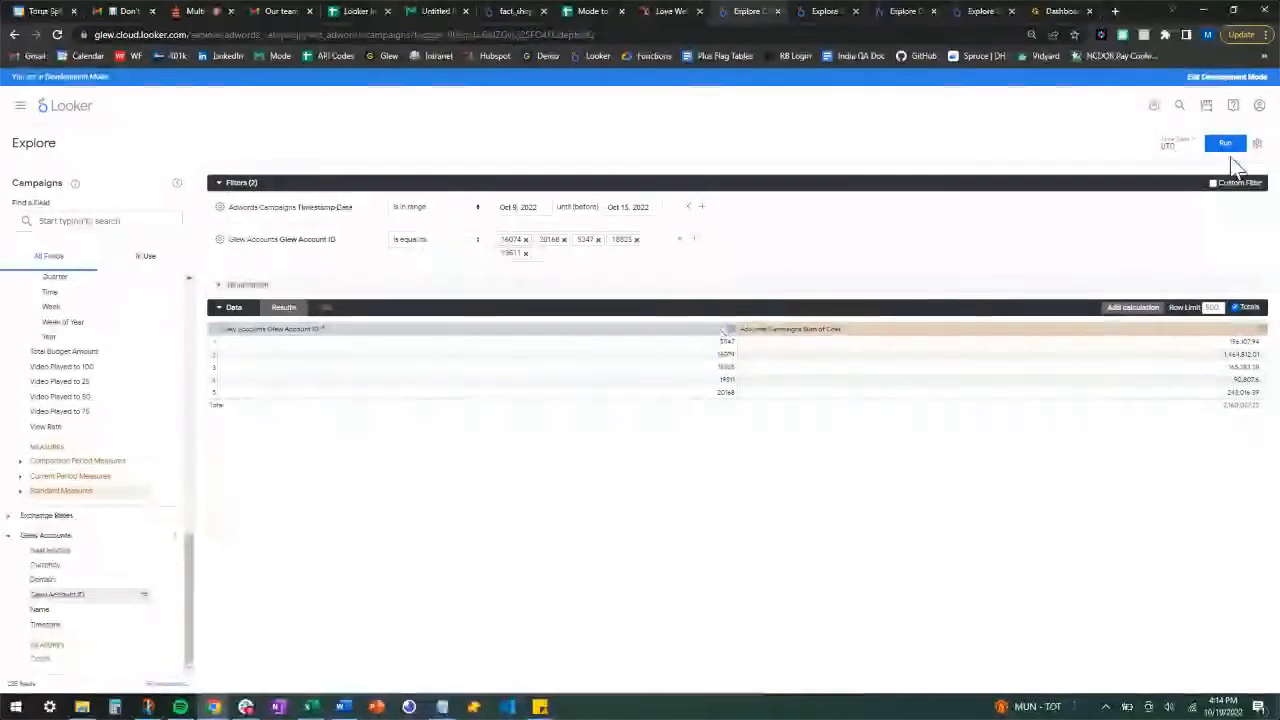
{"action": "left_click", "coordinate": [1258, 144]}
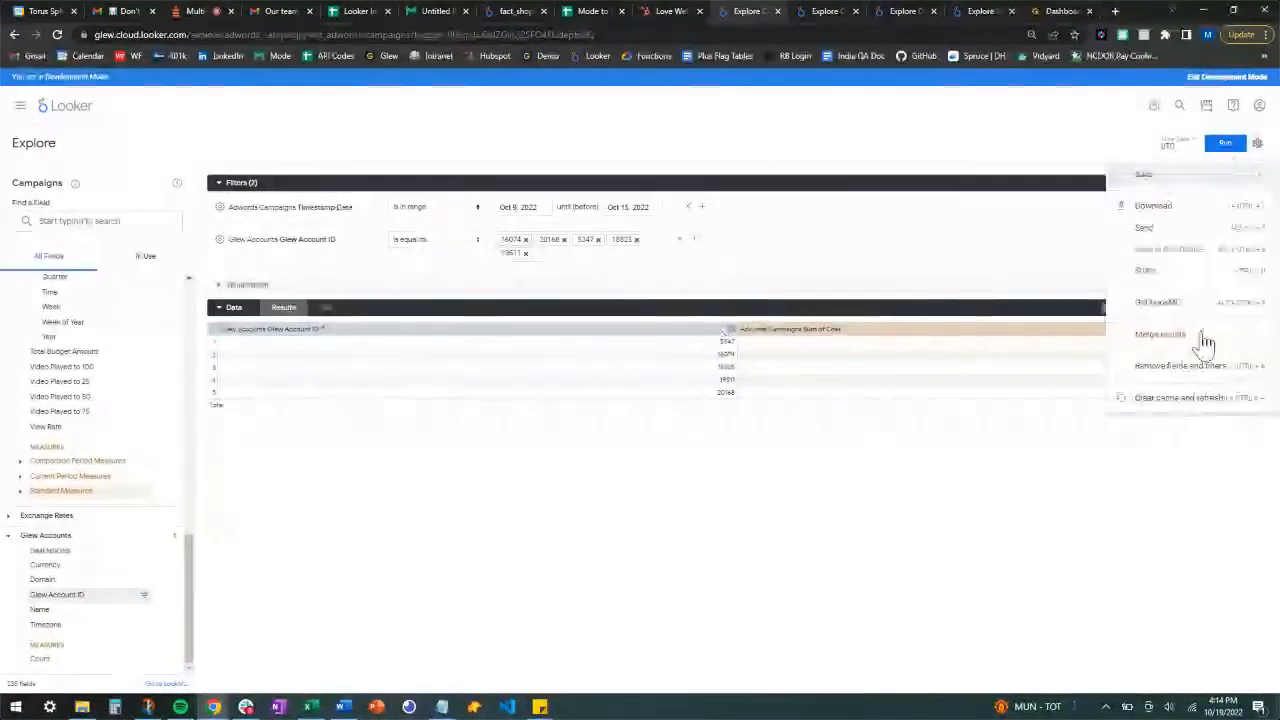
{"action": "left_click", "coordinate": [1203, 337]}
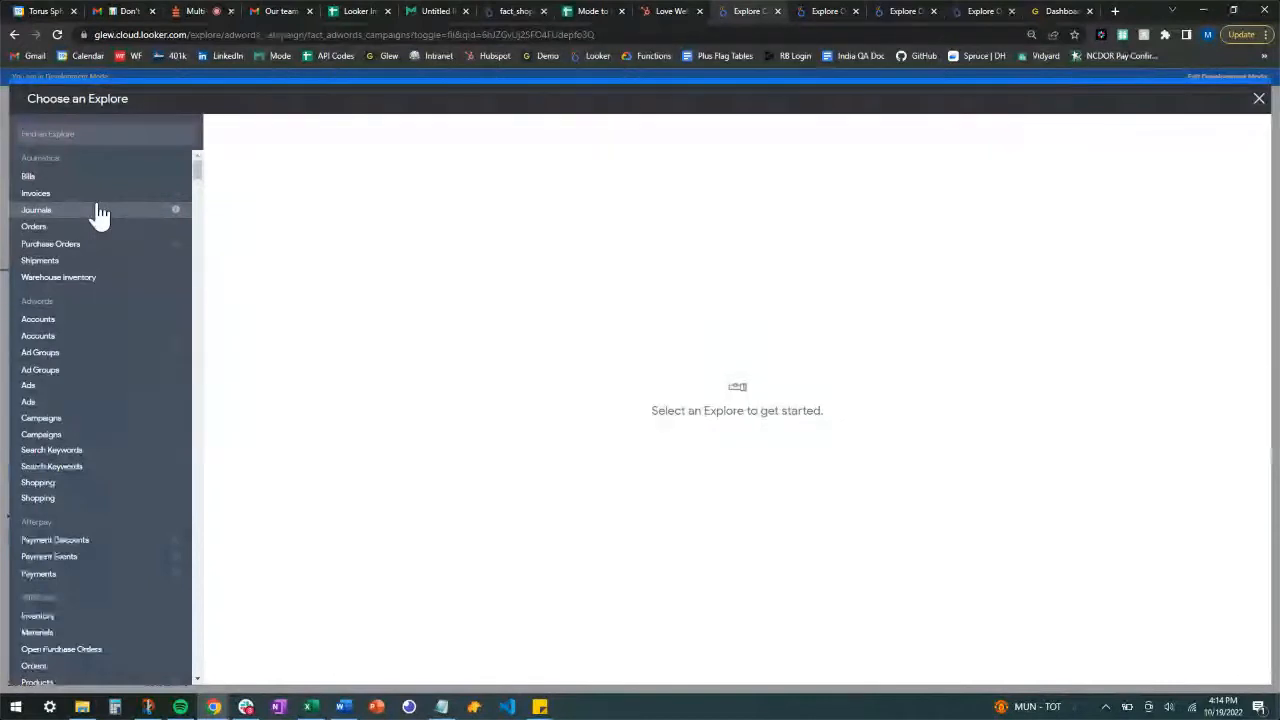
{"action": "left_click", "coordinate": [196, 12]}
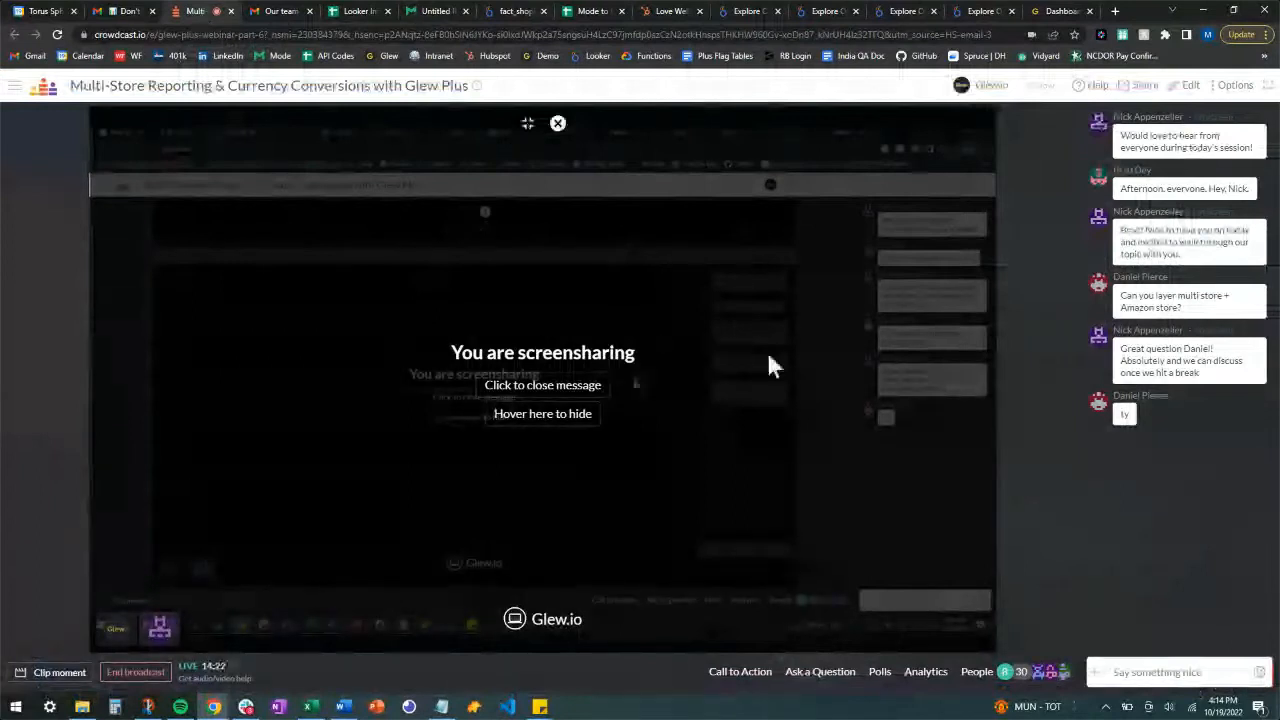
{"action": "left_click", "coordinate": [968, 12]}
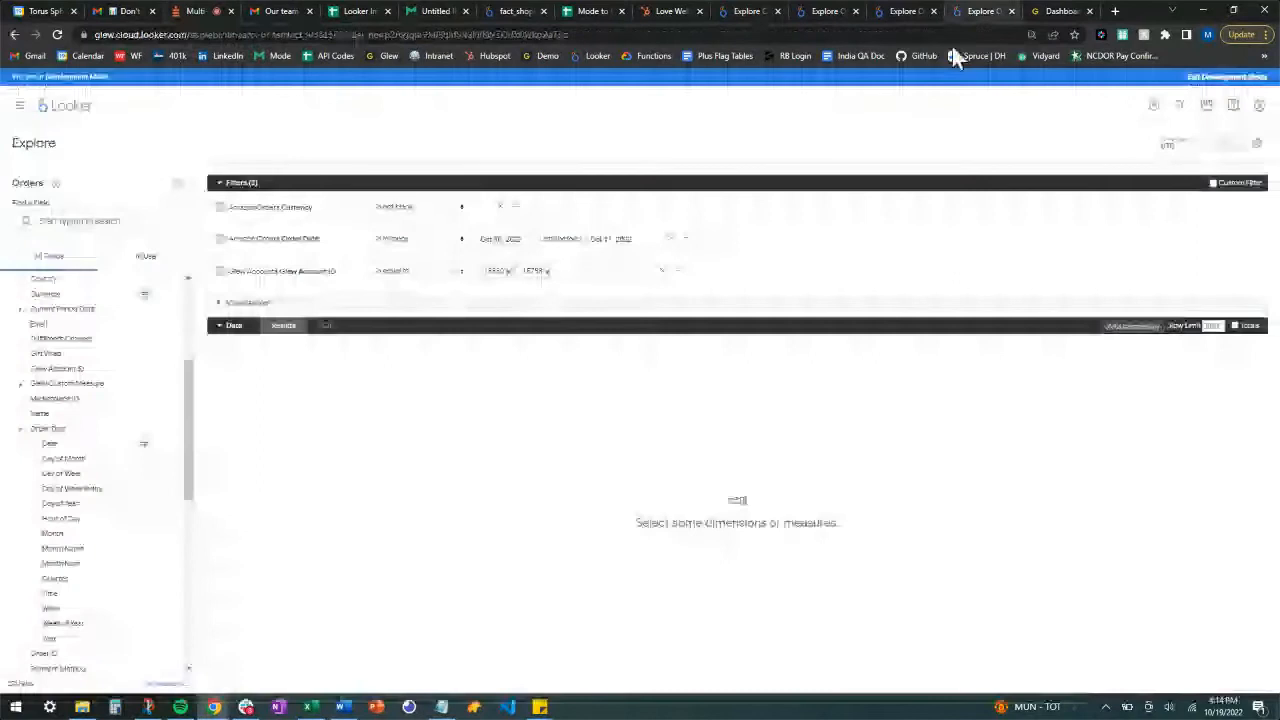
{"action": "left_click", "coordinate": [750, 12]}
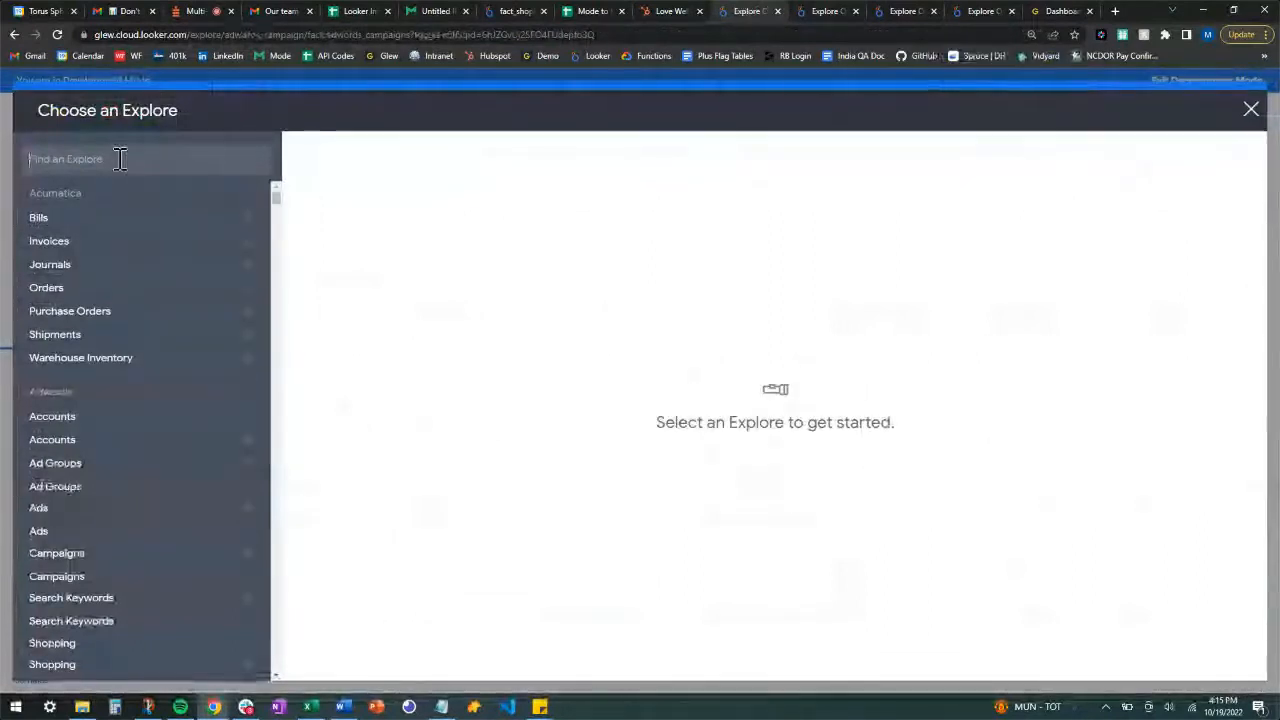
Step: Try to use the Facebook Ads Campaigns Explore as the second query of the merge
{"action": "type", "text": "faceb"}
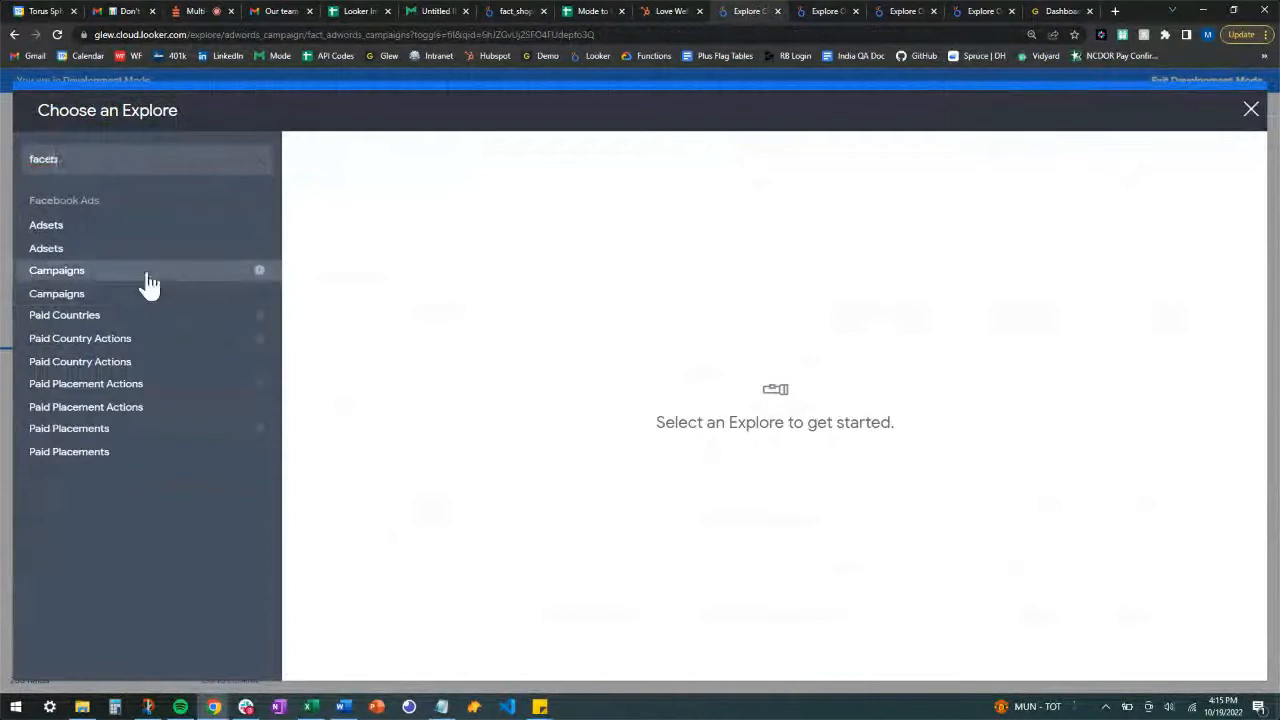
{"action": "left_click", "coordinate": [148, 285]}
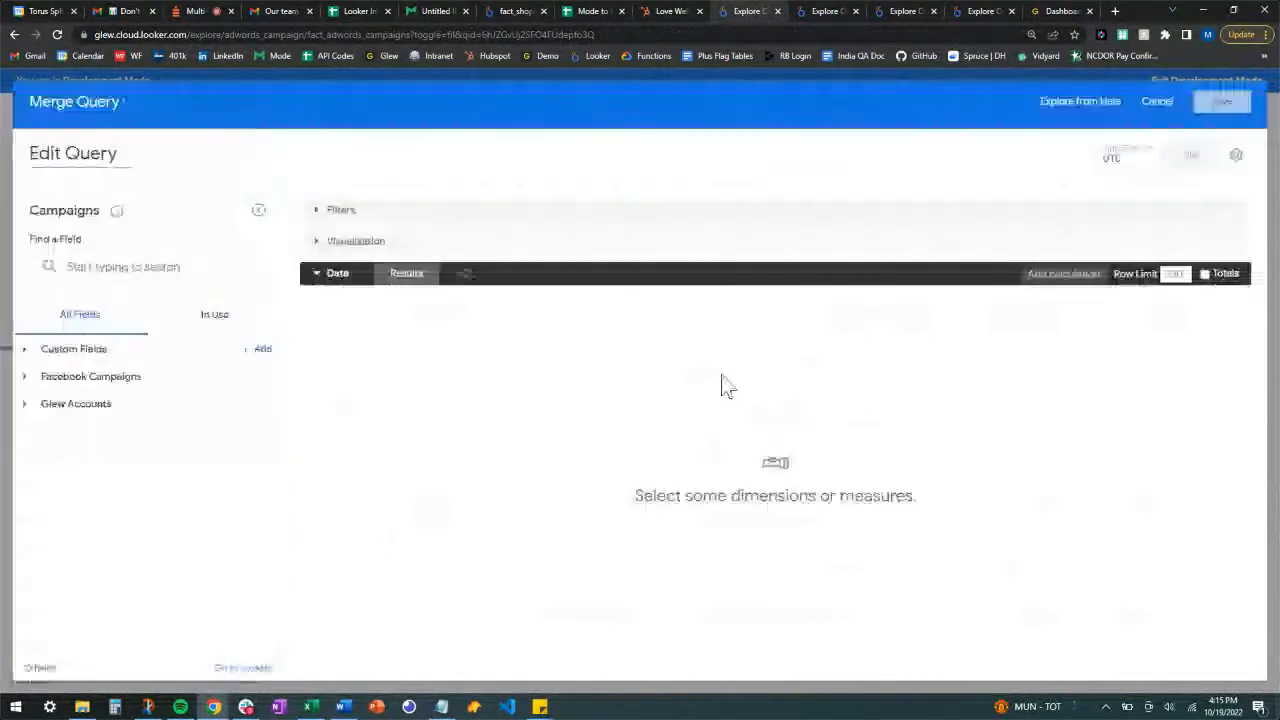
{"action": "left_click", "coordinate": [28, 383]}
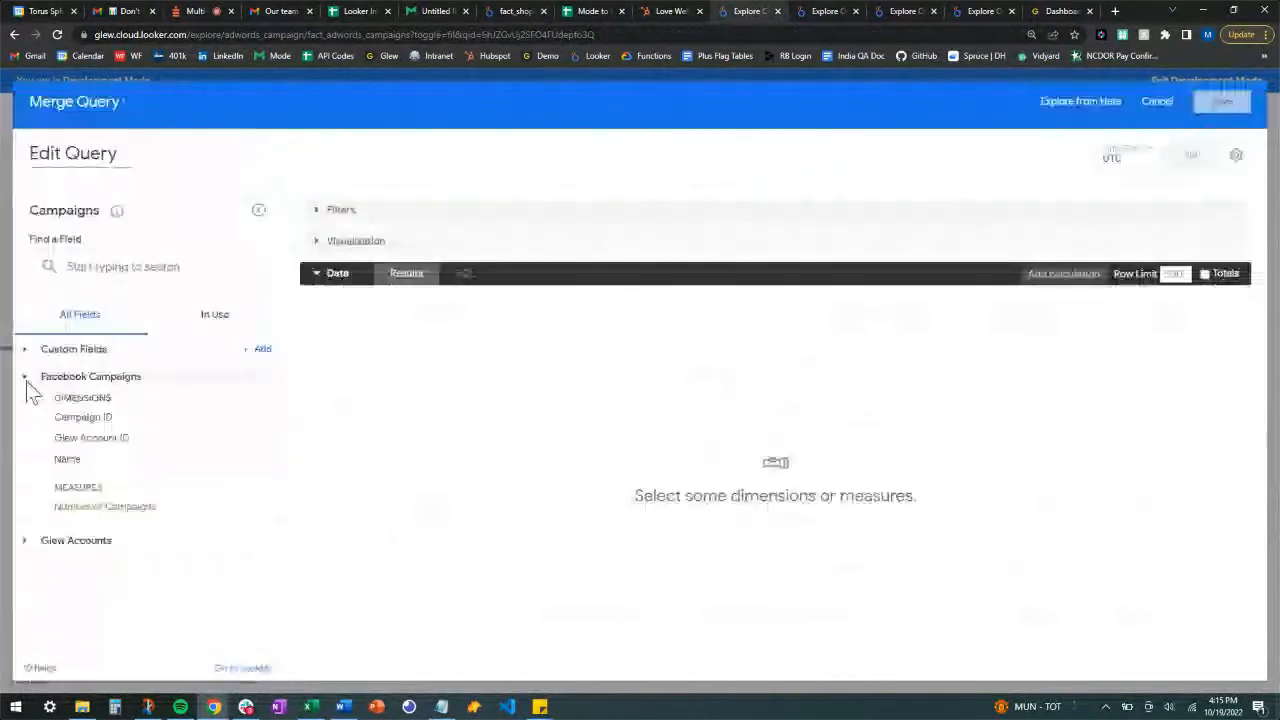
{"action": "left_click", "coordinate": [26, 380]}
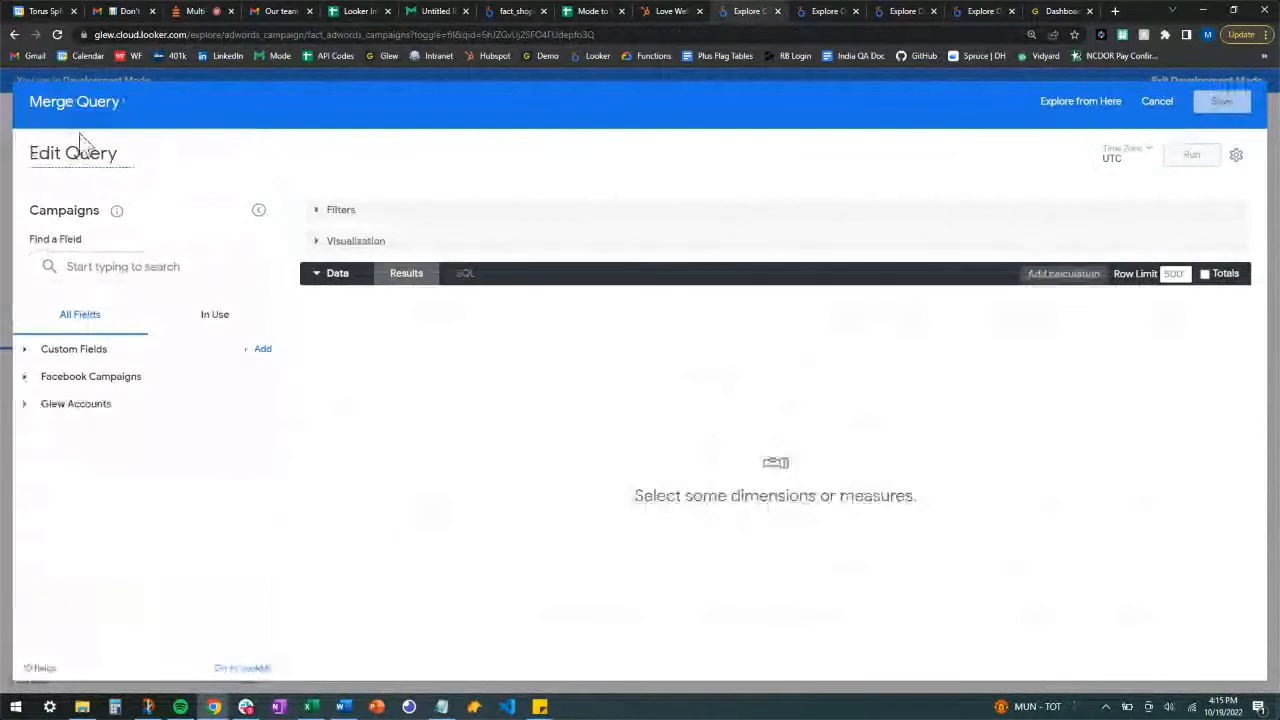
{"action": "left_click", "coordinate": [1152, 104]}
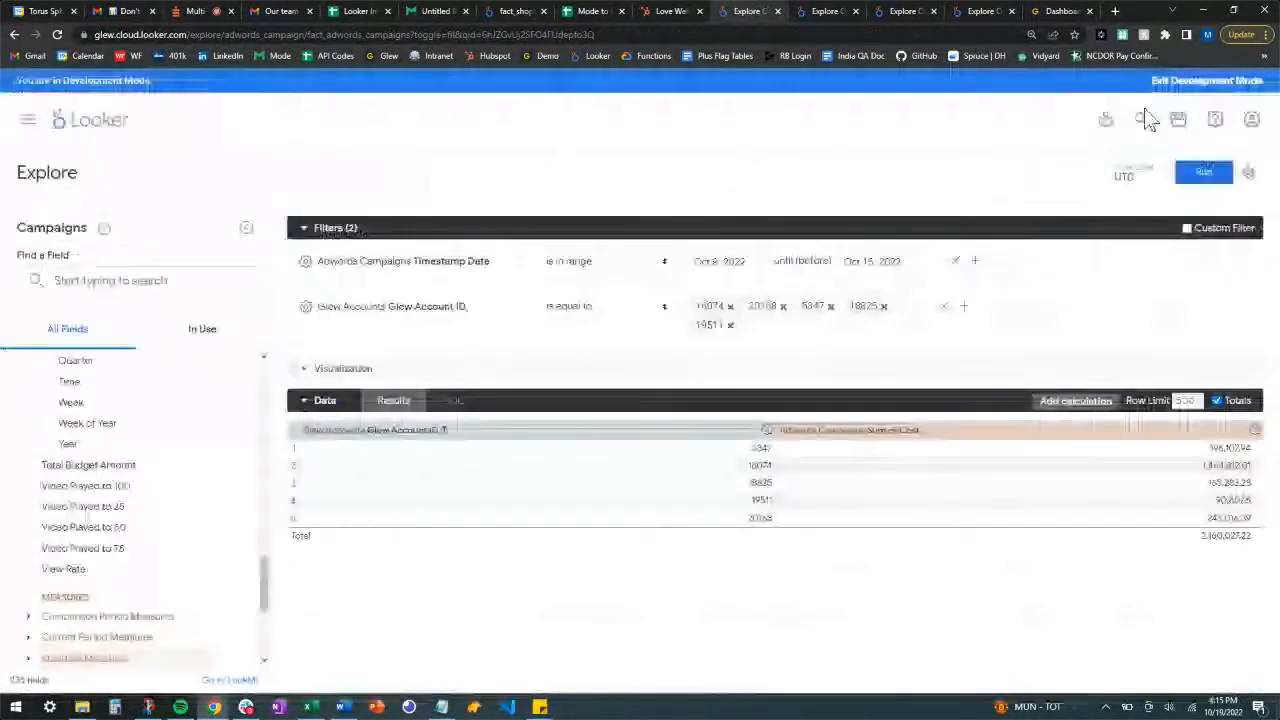
Step: Merge the Adwords Campaigns results with a new query based on the Campaign Stats Explore under Amazon Ads
{"action": "left_click", "coordinate": [1248, 174]}
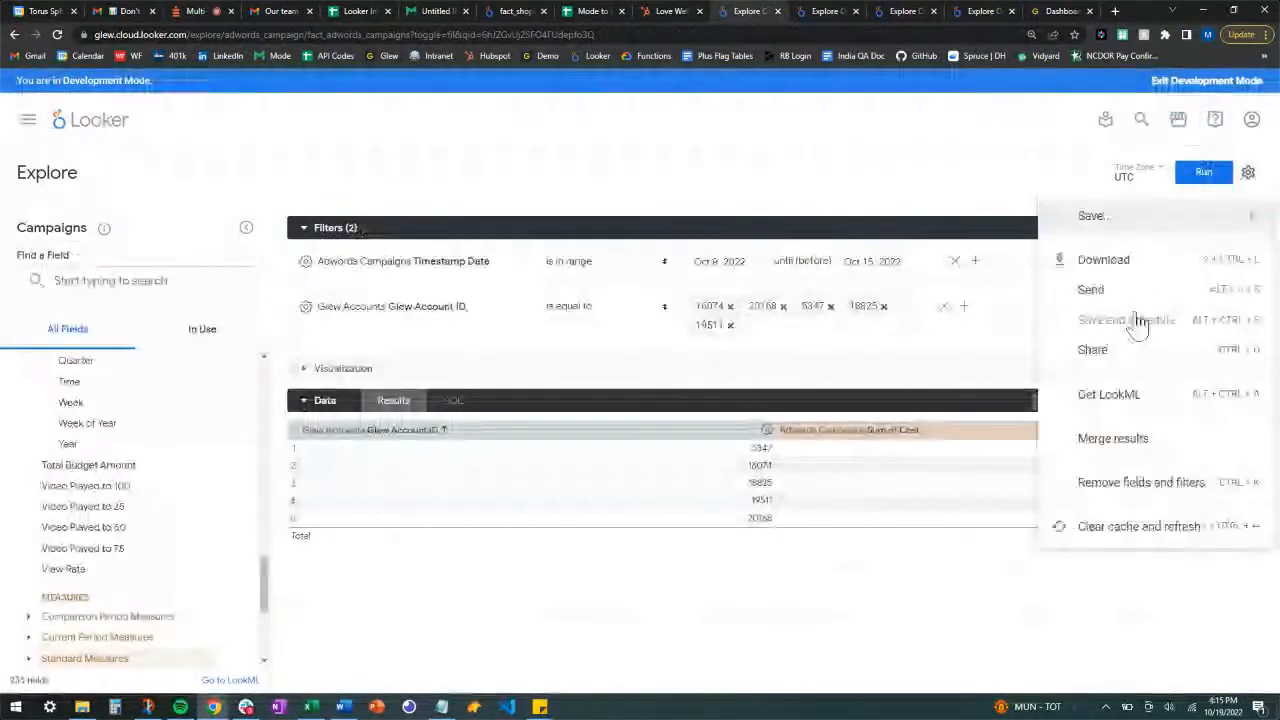
{"action": "left_click", "coordinate": [1120, 444]}
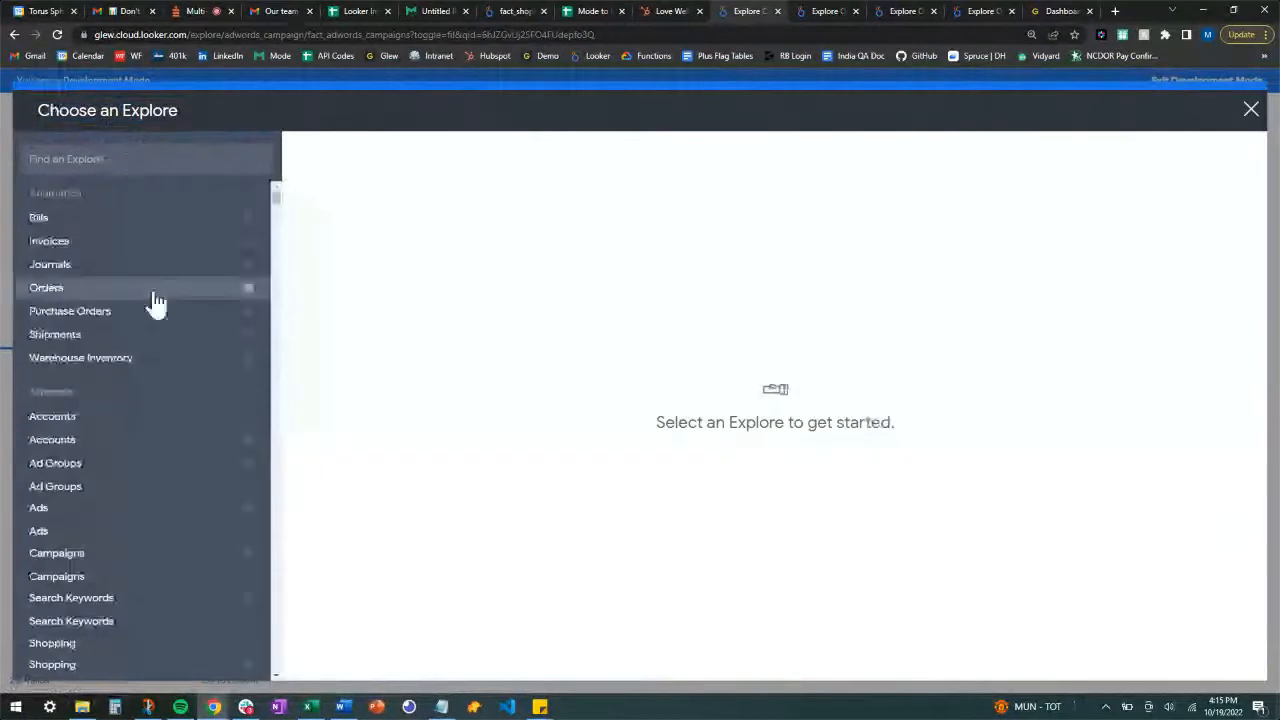
{"action": "scroll", "coordinate": [155, 302], "scroll_direction": "down", "scroll_amount": 12}
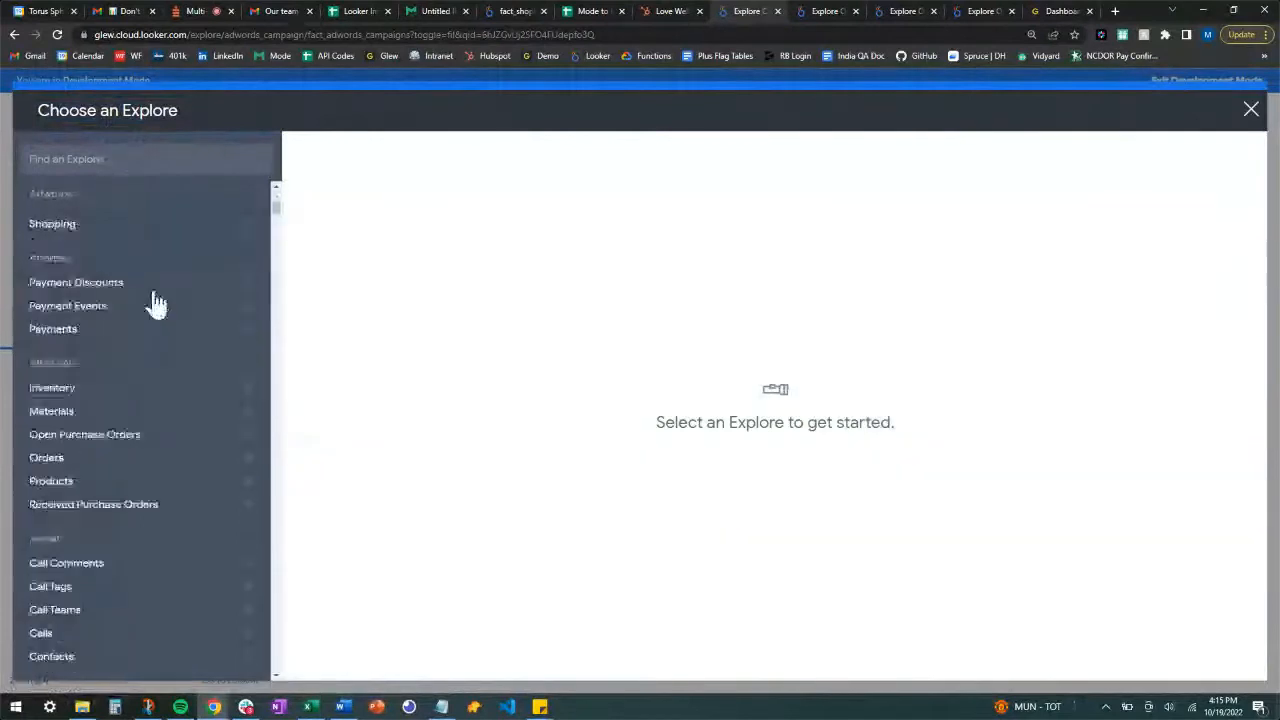
{"action": "scroll", "coordinate": [155, 302], "scroll_direction": "down", "scroll_amount": 3}
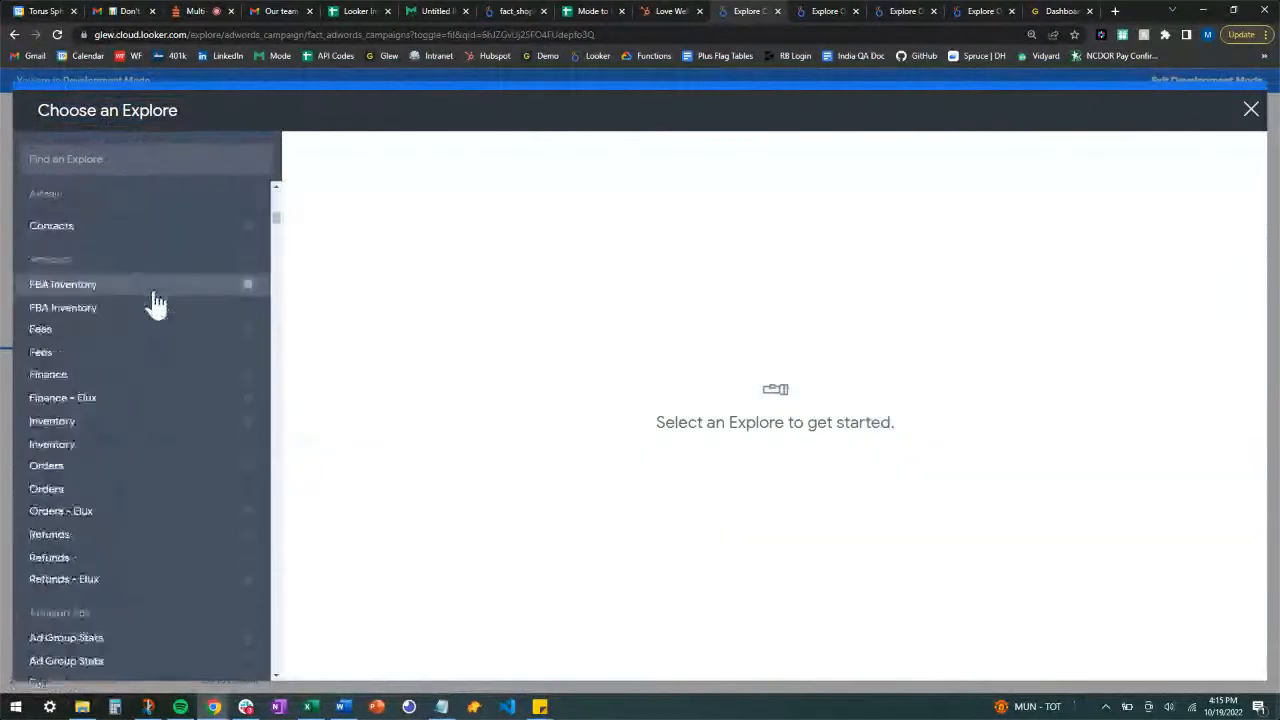
{"action": "scroll", "coordinate": [153, 301], "scroll_direction": "down", "scroll_amount": 11}
{"action": "scroll", "coordinate": [153, 299], "scroll_direction": "up", "scroll_amount": 3}
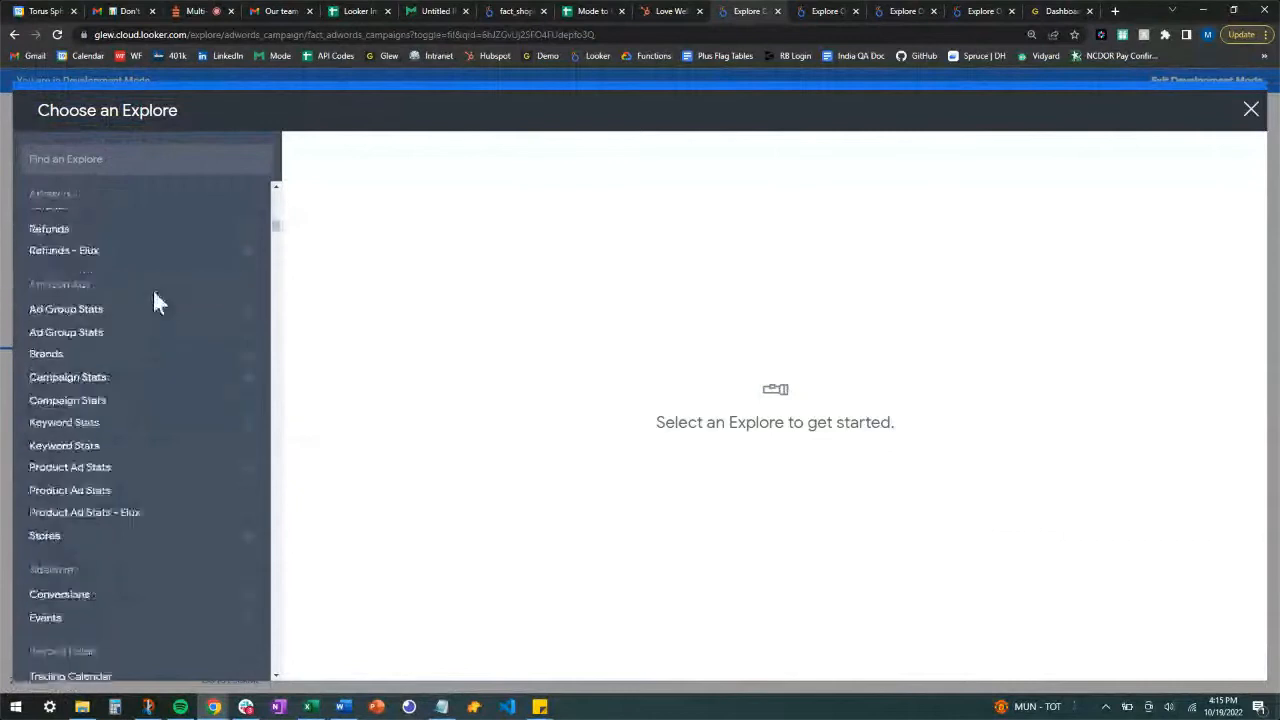
{"action": "left_click", "coordinate": [145, 385]}
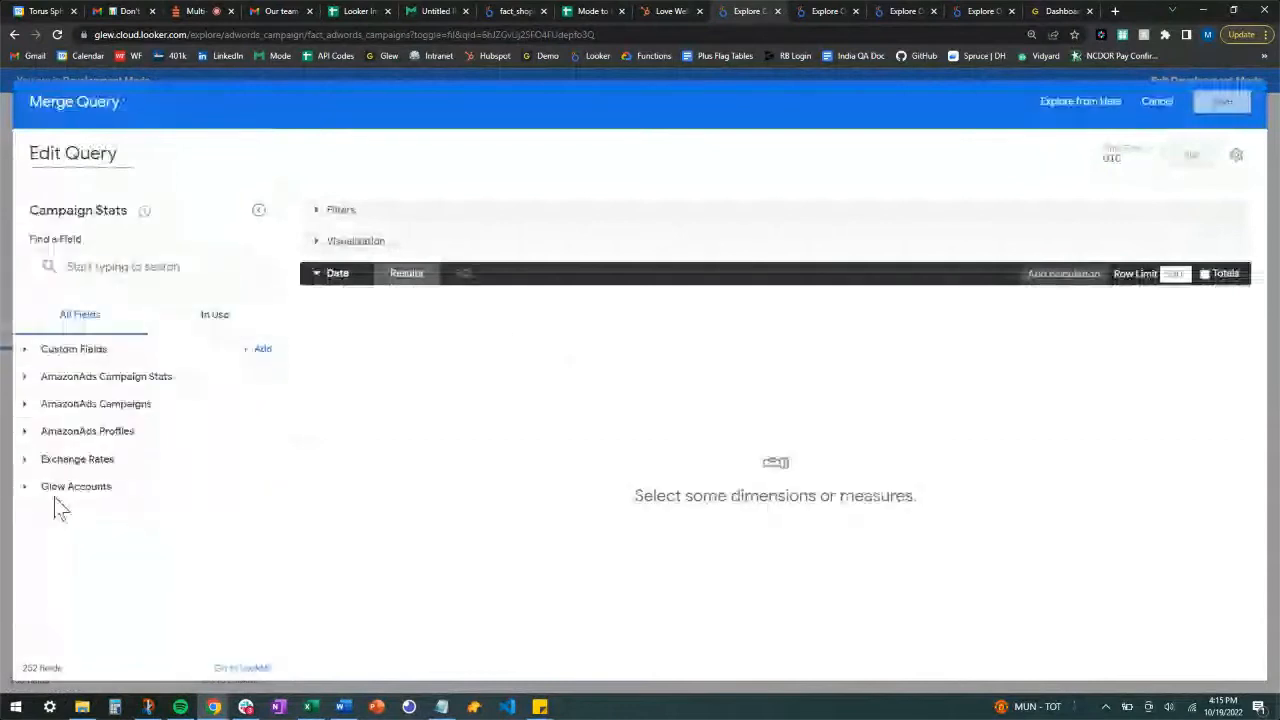
Step: Filter the merge query by Glew Account ID, entering the first two account IDs used in the Adwords Campaigns query
{"action": "left_click", "coordinate": [36, 490]}
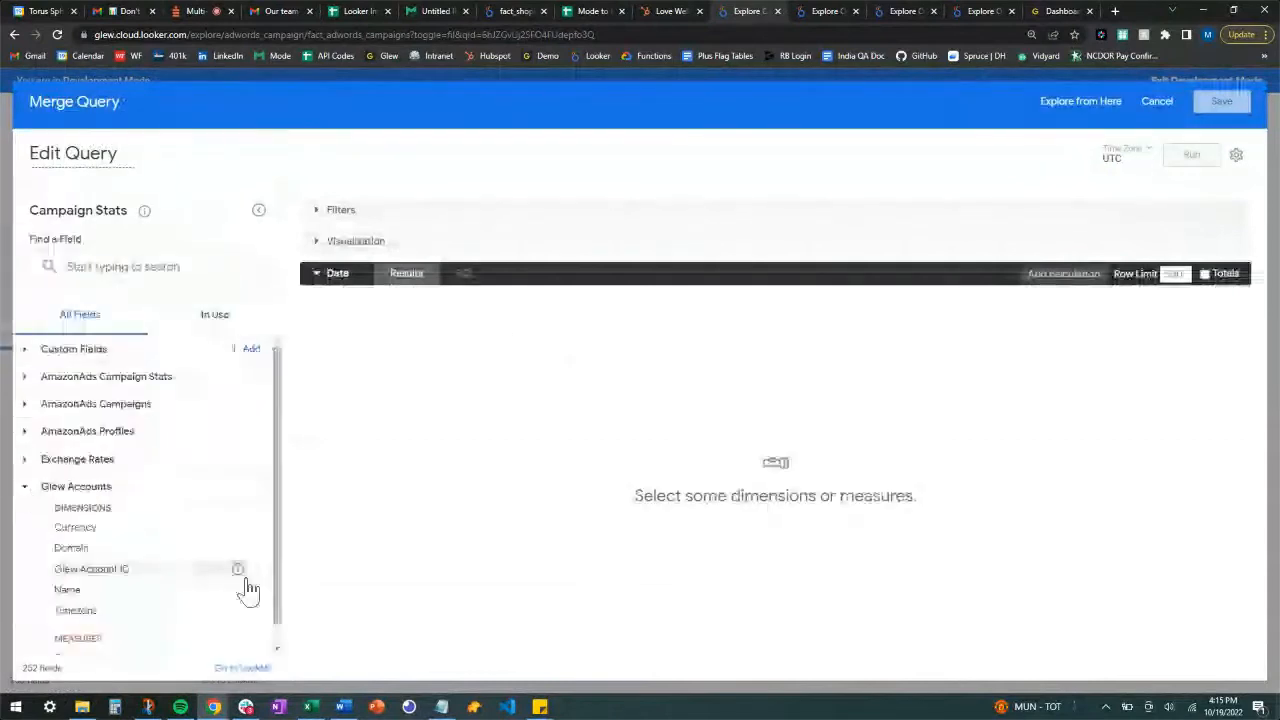
{"action": "left_click", "coordinate": [215, 568]}
{"action": "left_click", "coordinate": [736, 247]}
{"action": "type", "text": "13274"}
{"action": "left_click", "coordinate": [989, 273]}
{"action": "left_click", "coordinate": [820, 246]}
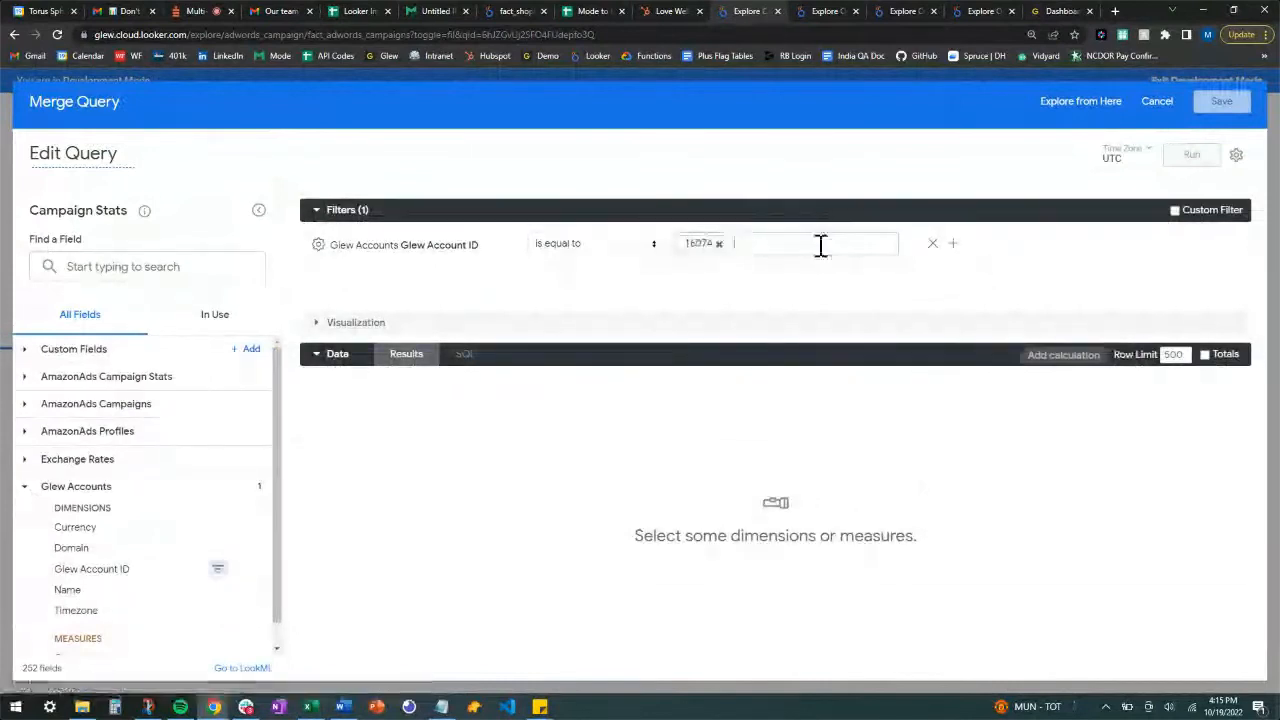
{"action": "type", "text": "20168"}
{"action": "left_click", "coordinate": [1100, 295]}
Step: Add the remaining three account IDs from the Adwords Campaigns query to the Glew Account ID filter
{"action": "left_click", "coordinate": [809, 246]}
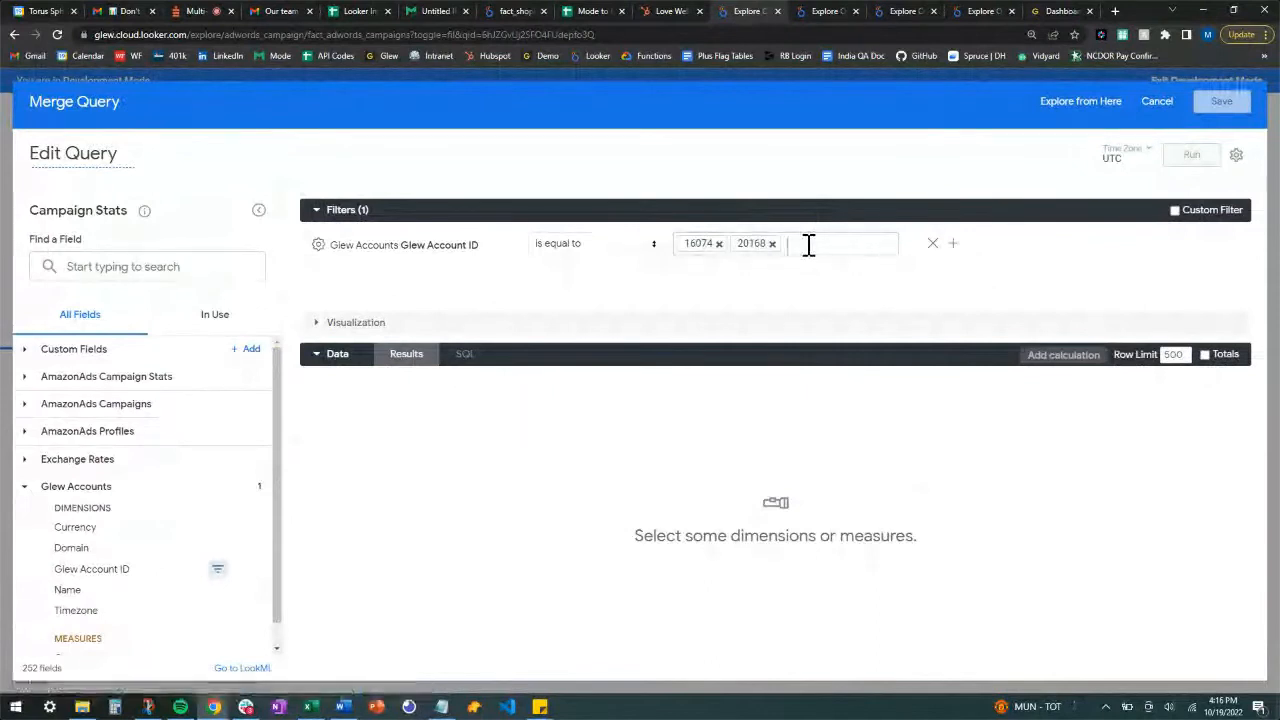
{"action": "type", "text": "5347"}
{"action": "left_click", "coordinate": [1144, 261]}
{"action": "left_click", "coordinate": [870, 243]}
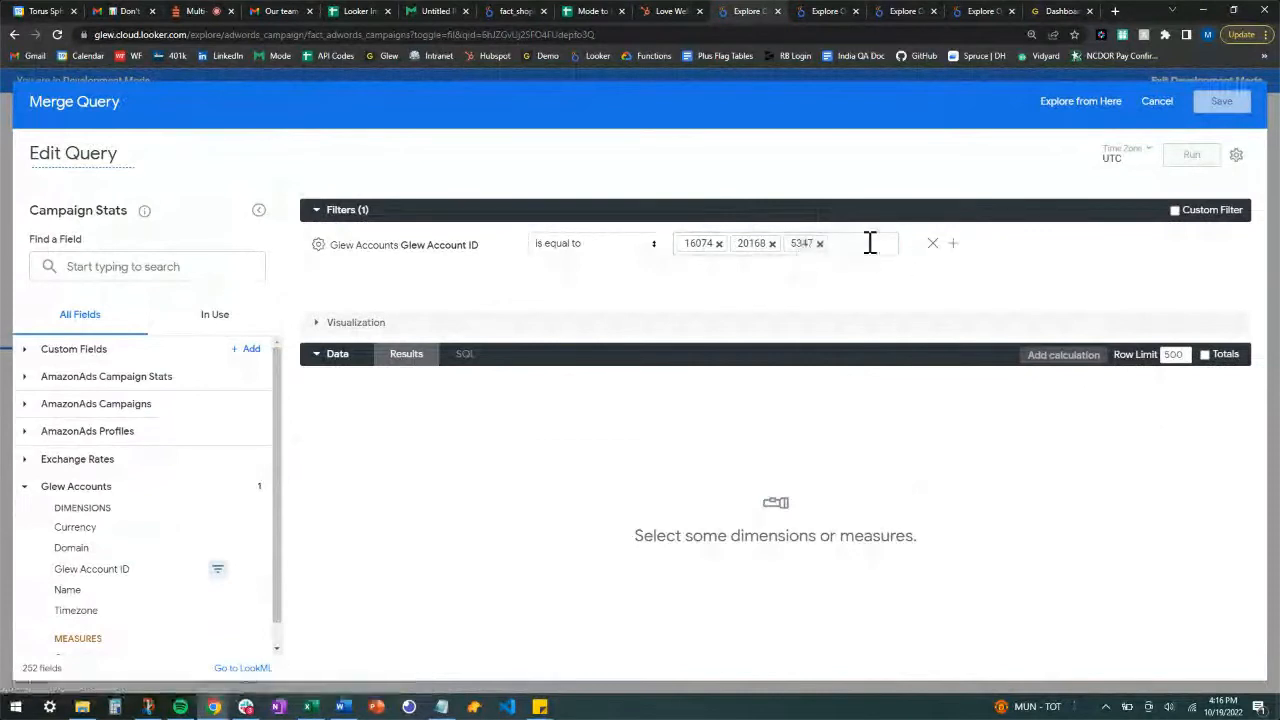
{"action": "type", "text": "85325"}
{"action": "left_click", "coordinate": [1069, 267]}
{"action": "left_click", "coordinate": [822, 262]}
{"action": "type", "text": "195"}
{"action": "type", "text": "11"}
{"action": "left_click", "coordinate": [1078, 287]}
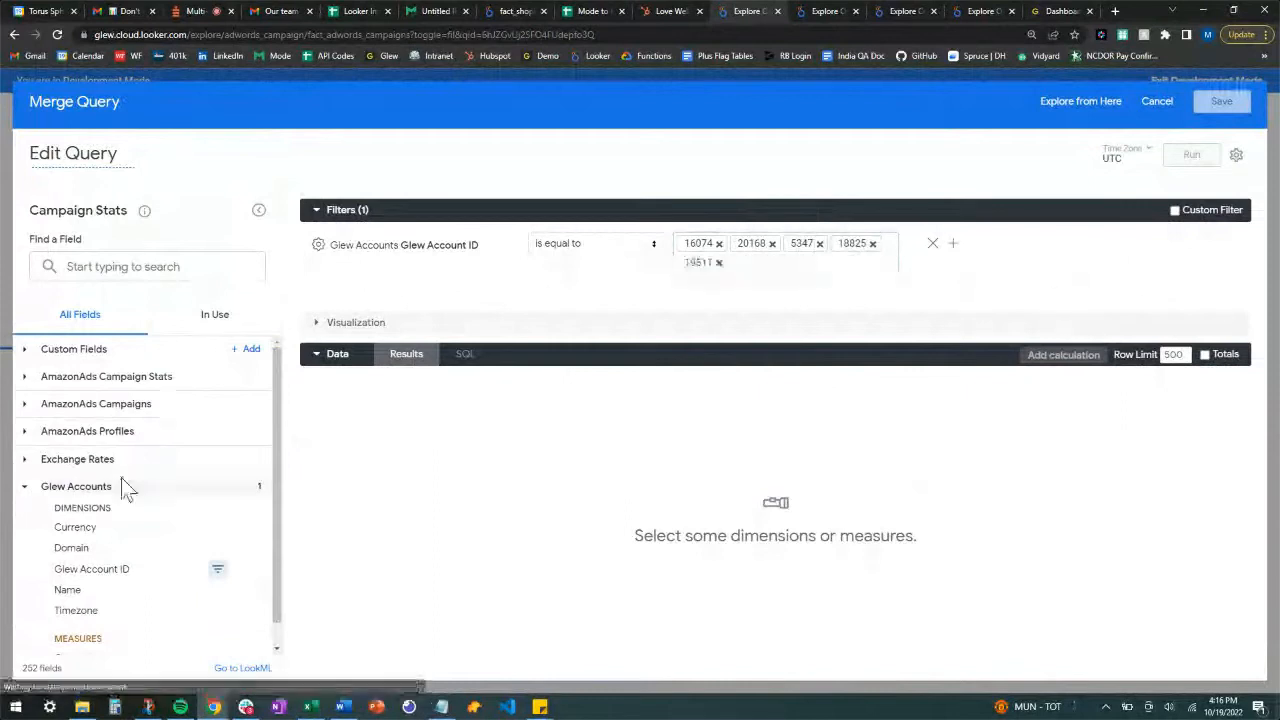
Step: Filter the AmazonAds Campaign Stats Timestamp Date to the range Oct 9, 2022 until before Oct 15, 2022
{"action": "left_click", "coordinate": [26, 487]}
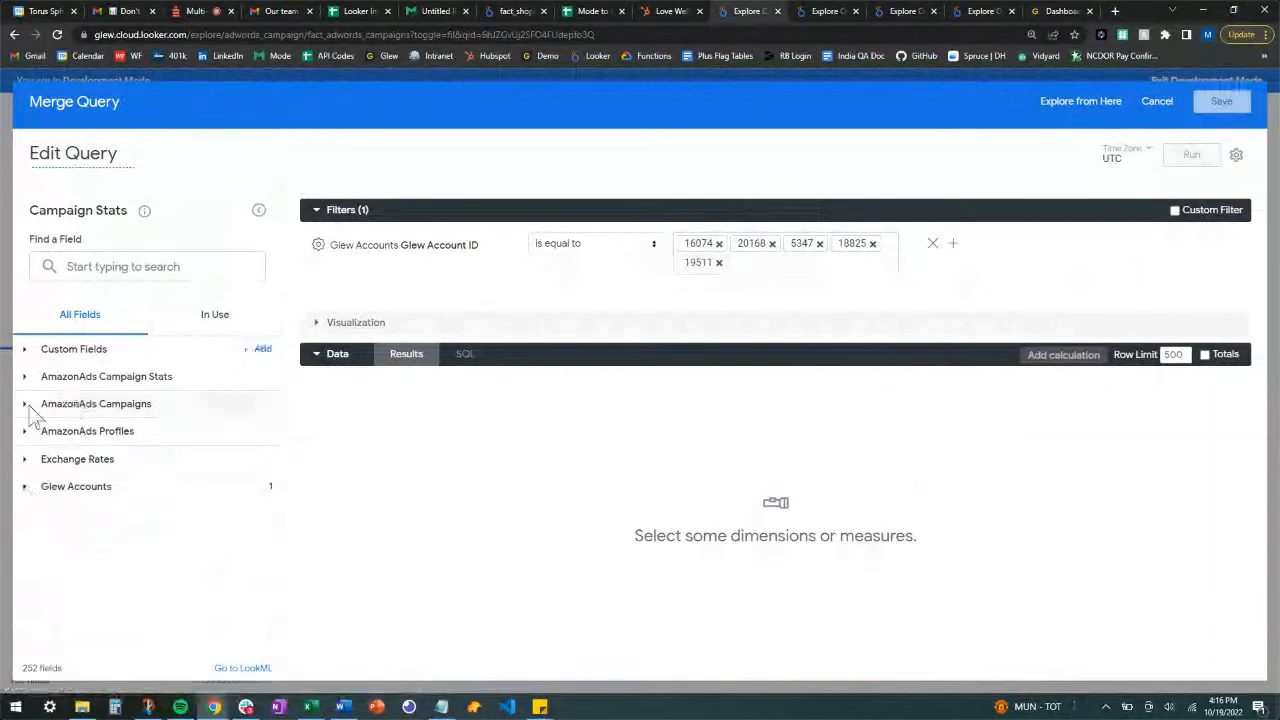
{"action": "left_click", "coordinate": [29, 406]}
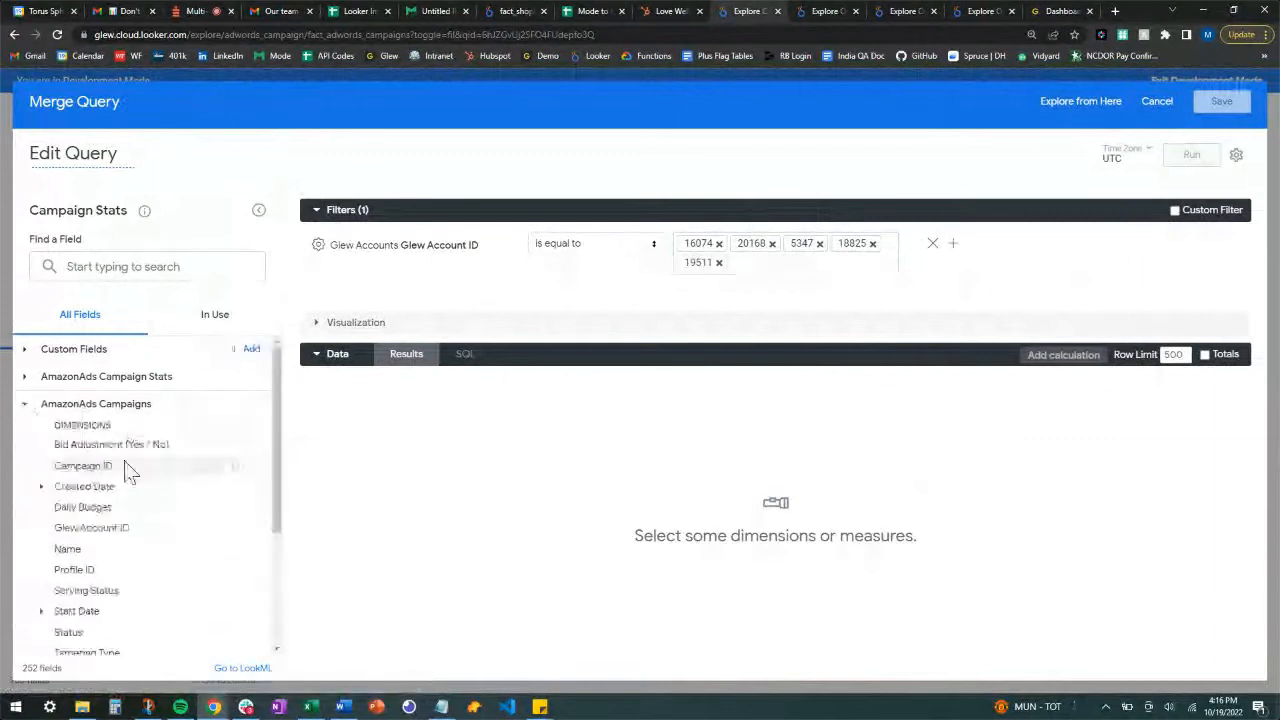
{"action": "left_click", "coordinate": [29, 378]}
{"action": "scroll", "coordinate": [137, 437], "scroll_direction": "down", "scroll_amount": 3}
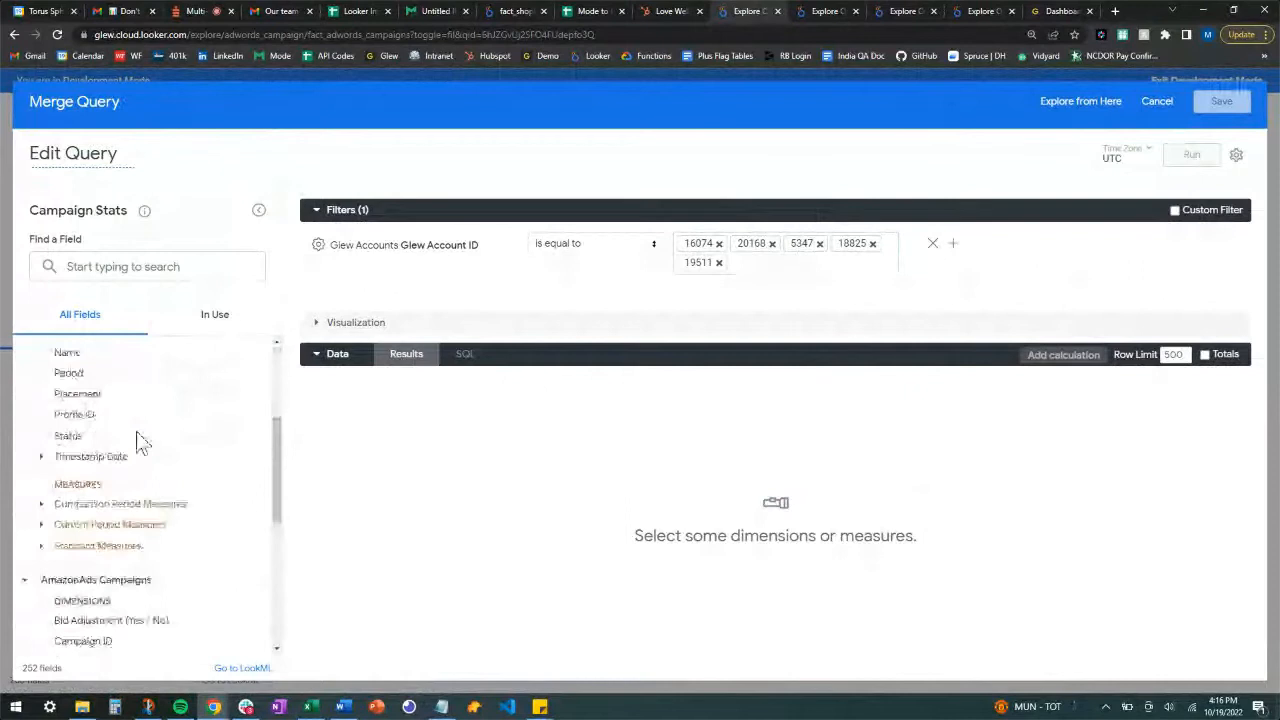
{"action": "scroll", "coordinate": [137, 437], "scroll_direction": "up", "scroll_amount": 1}
{"action": "left_click", "coordinate": [42, 508]}
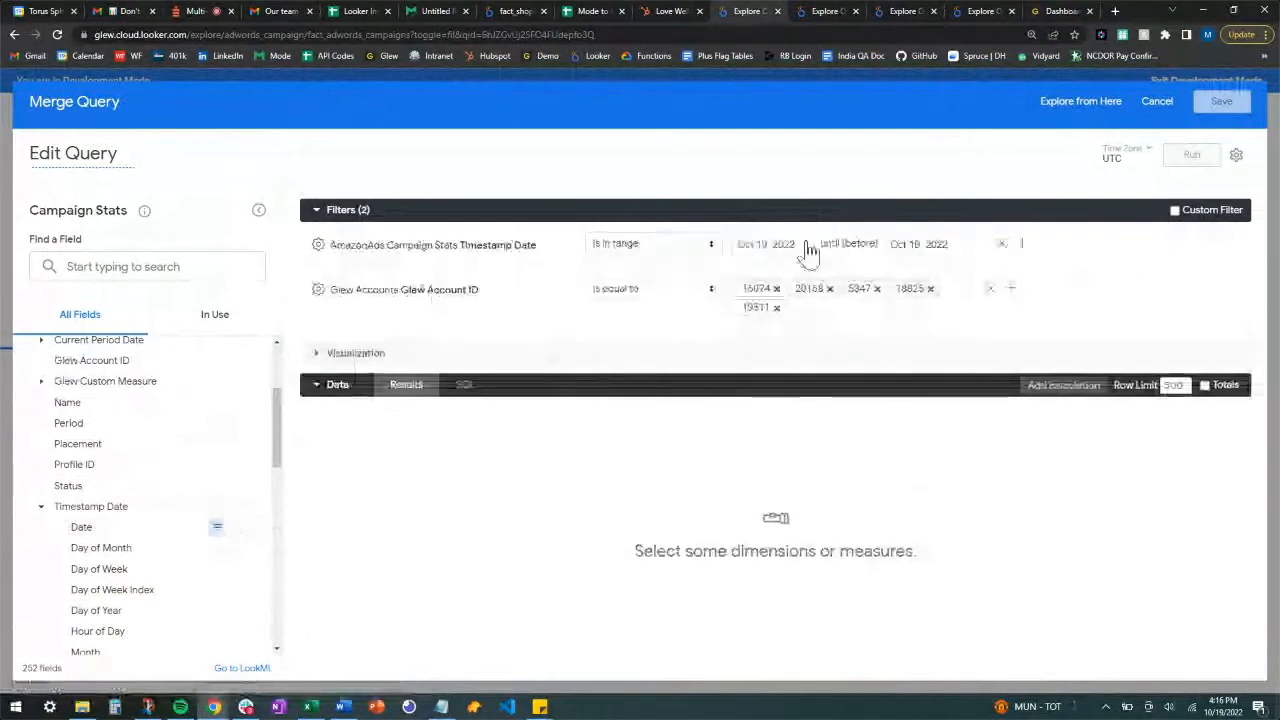
{"action": "left_click", "coordinate": [806, 250]}
{"action": "left_click", "coordinate": [854, 279]}
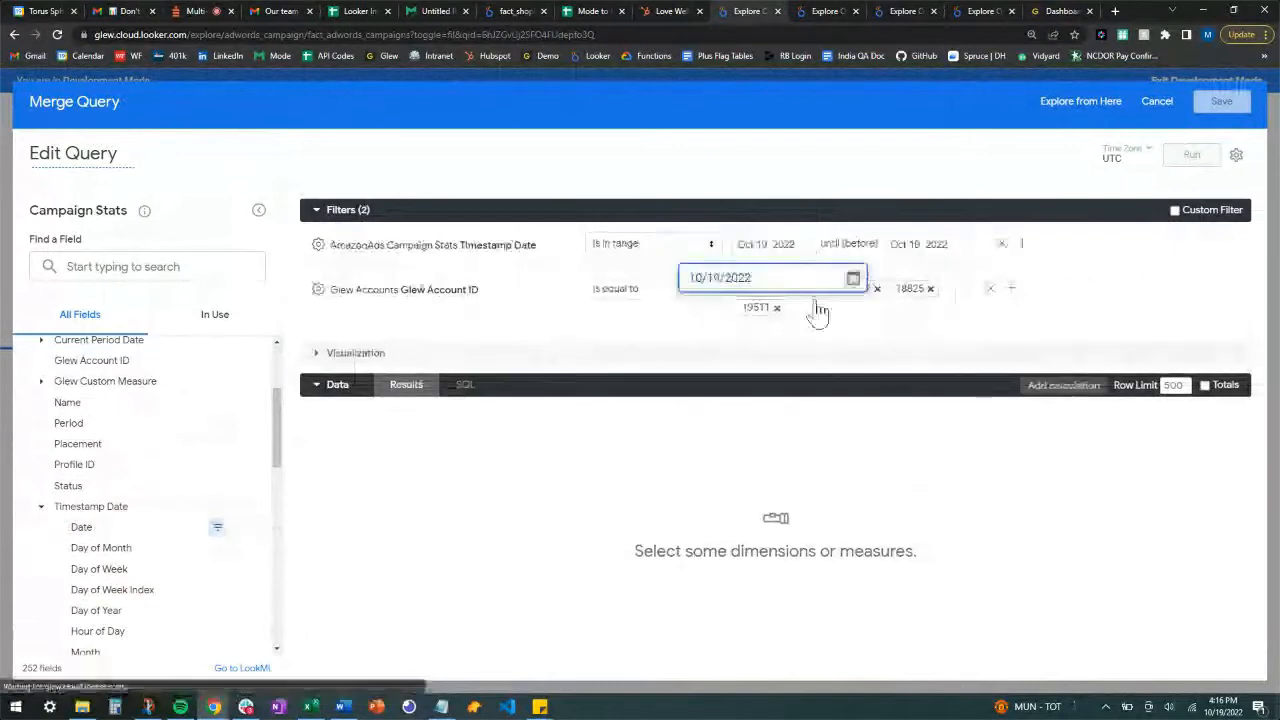
{"action": "left_click", "coordinate": [707, 437]}
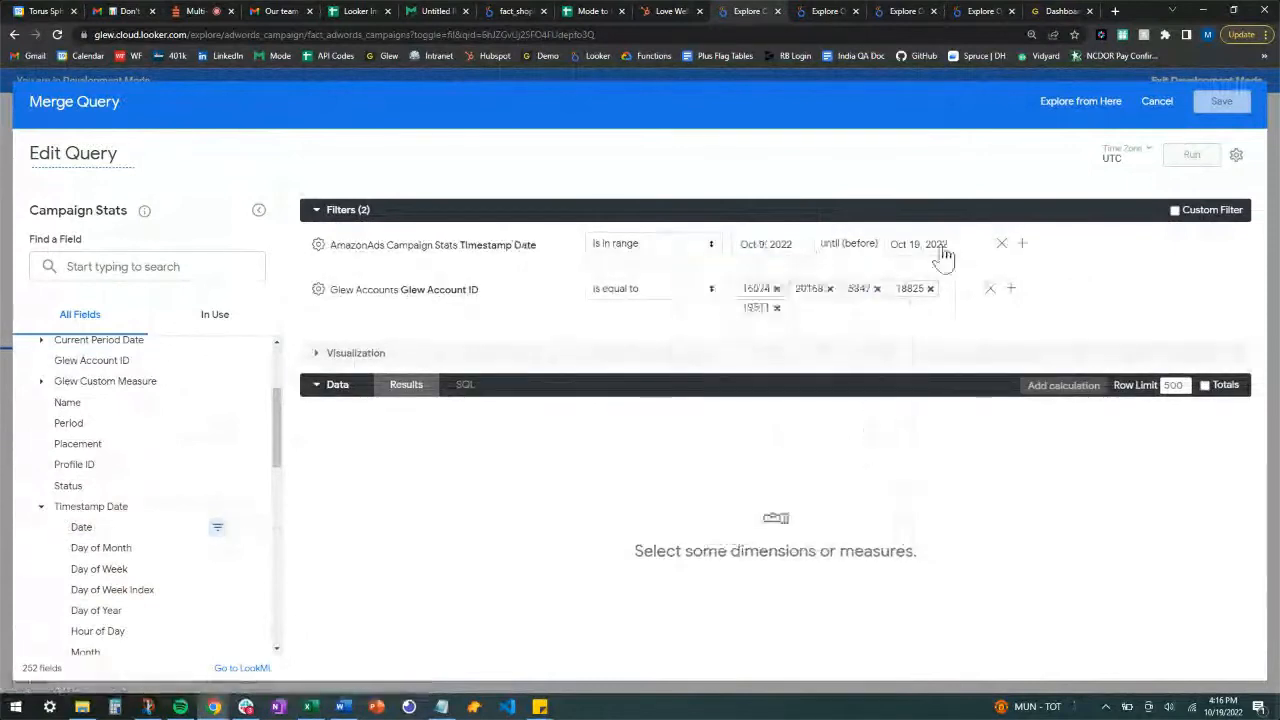
{"action": "left_click", "coordinate": [918, 244]}
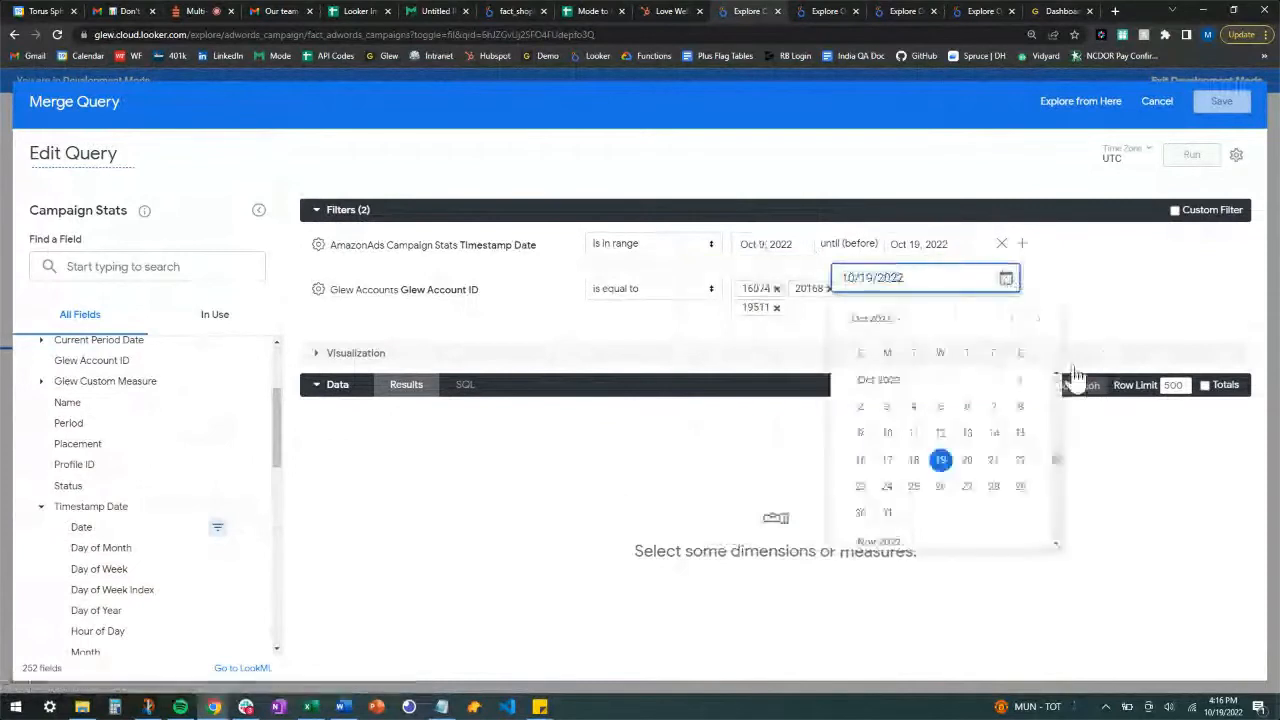
{"action": "left_click", "coordinate": [1022, 433]}
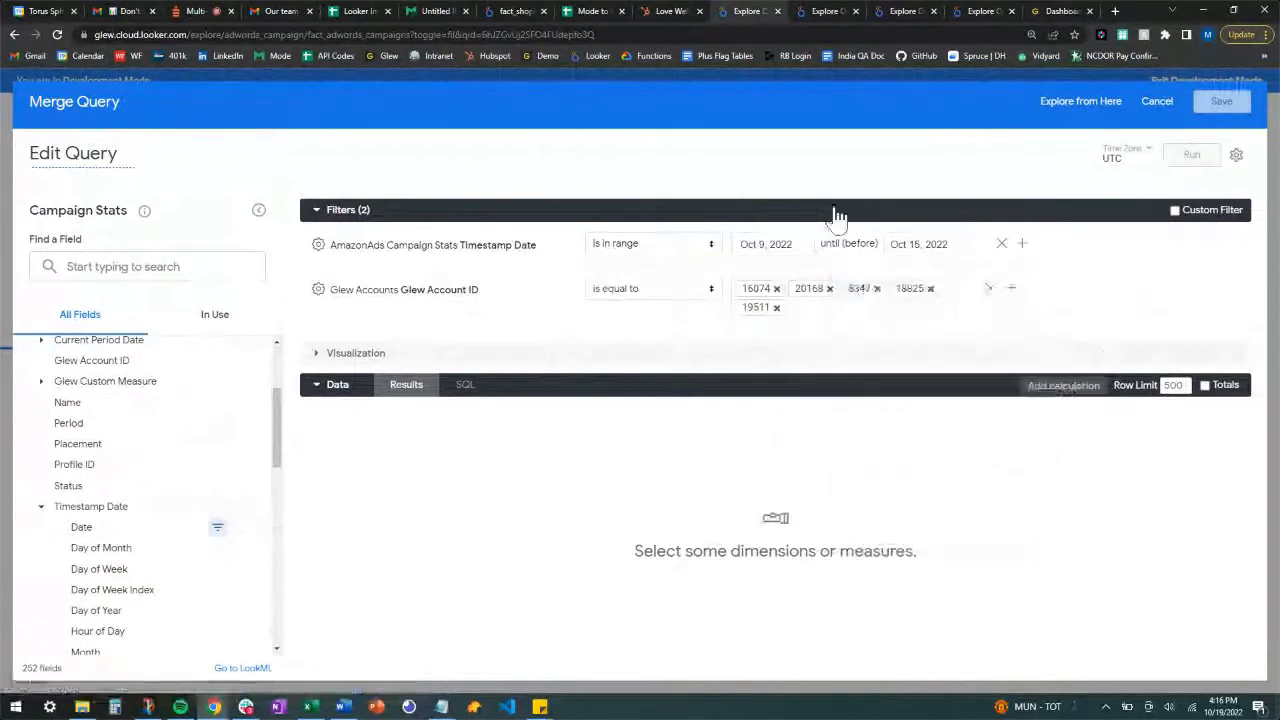
Step: Add the Glew Account ID dimension from Glew Accounts to the merge query
{"action": "left_click", "coordinate": [41, 508]}
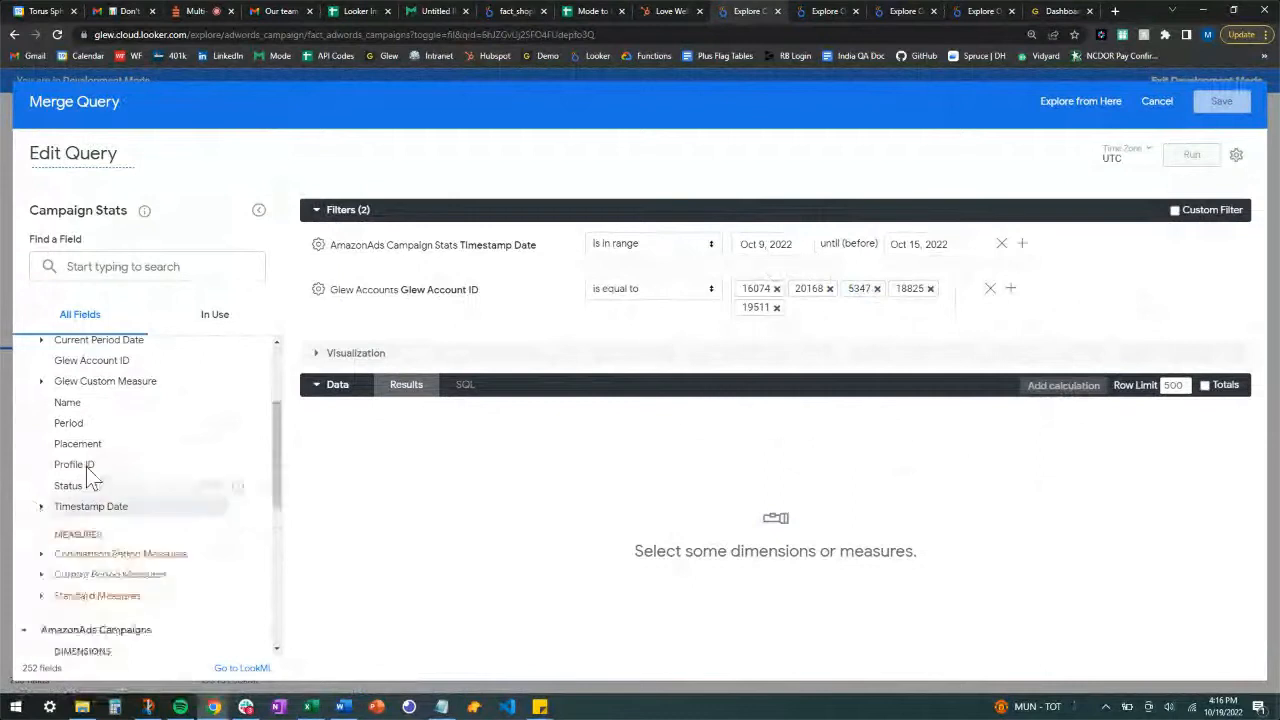
{"action": "scroll", "coordinate": [97, 451], "scroll_direction": "down", "scroll_amount": 5}
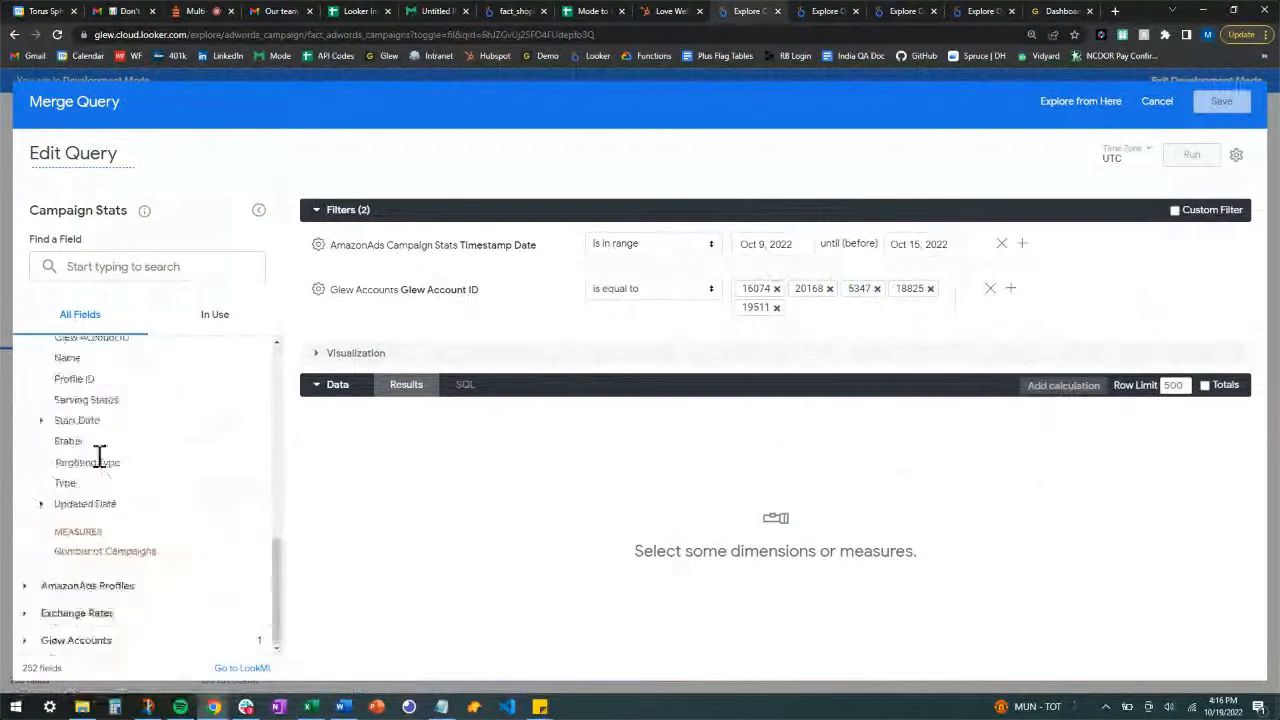
{"action": "left_click", "coordinate": [30, 642]}
{"action": "scroll", "coordinate": [88, 511], "scroll_direction": "down", "scroll_amount": 3}
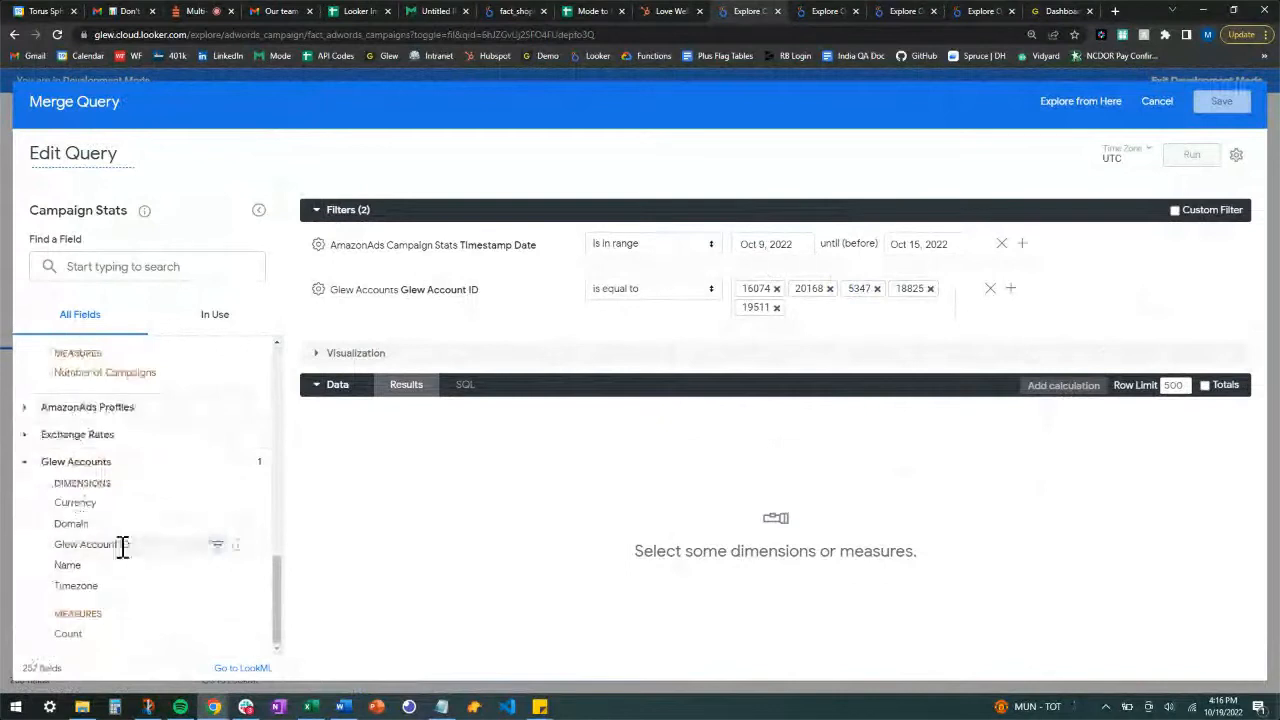
{"action": "left_click", "coordinate": [158, 550]}
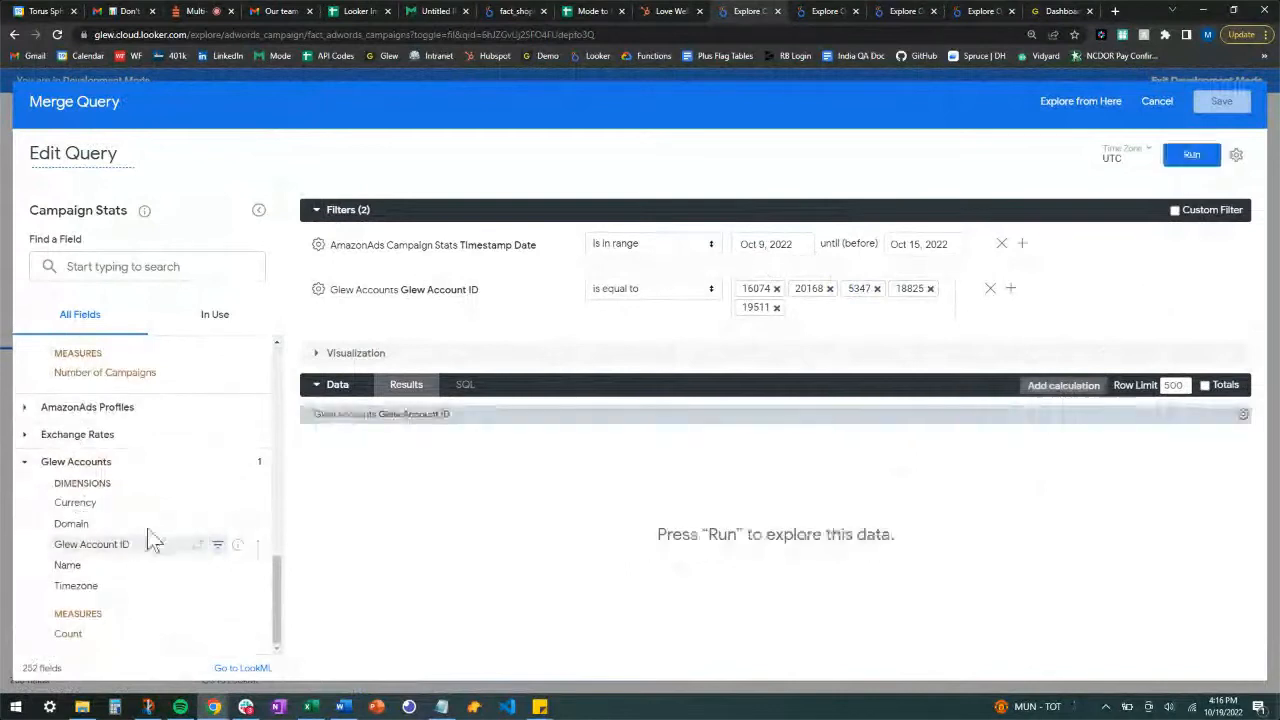
Step: Add the Sum of Cost measure from AmazonAds Campaign Stats to the merge query, run it, and cancel the merge
{"action": "scroll", "coordinate": [150, 538], "scroll_direction": "up", "scroll_amount": 4}
{"action": "scroll", "coordinate": [150, 538], "scroll_direction": "up", "scroll_amount": 6}
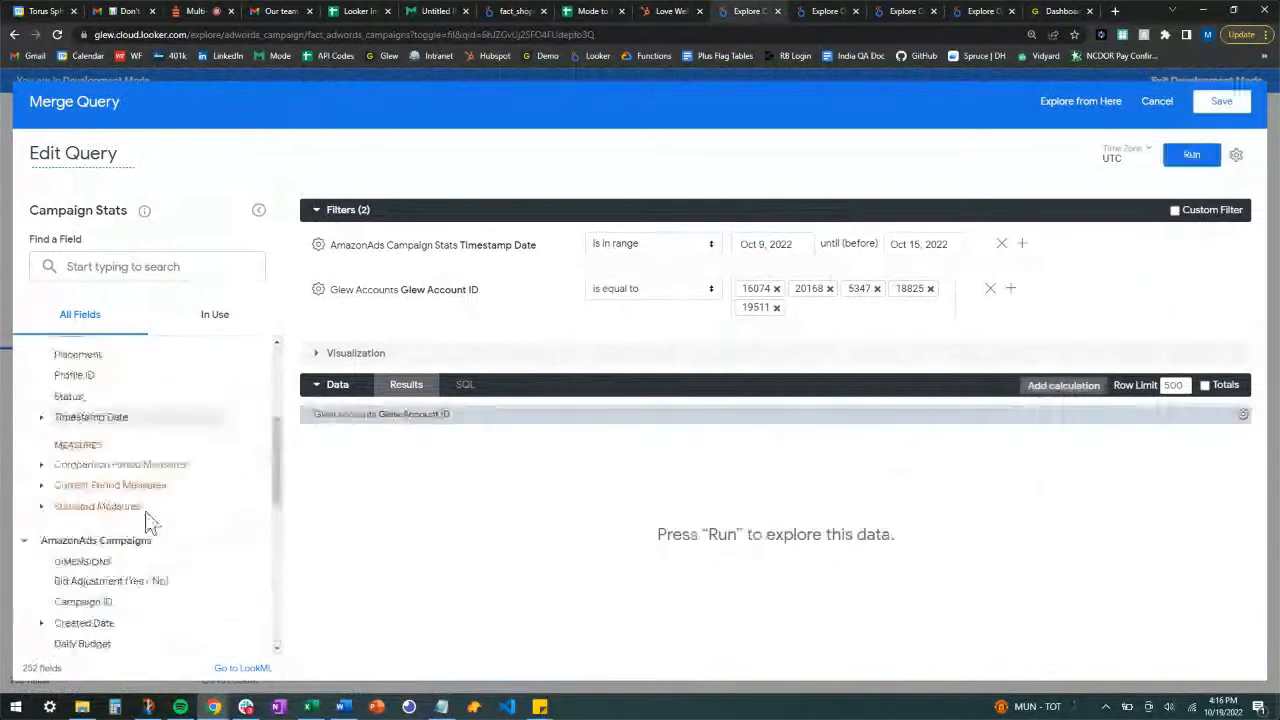
{"action": "scroll", "coordinate": [117, 491], "scroll_direction": "down", "scroll_amount": 5}
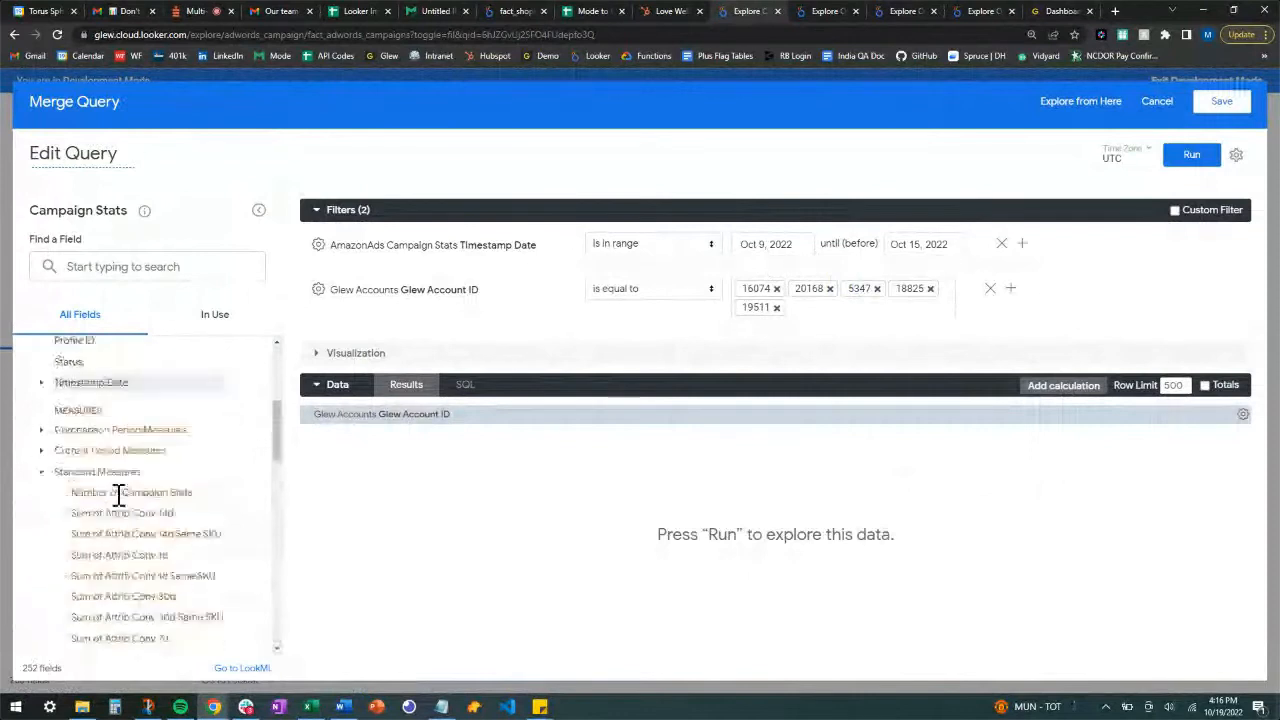
{"action": "scroll", "coordinate": [117, 494], "scroll_direction": "down", "scroll_amount": 3}
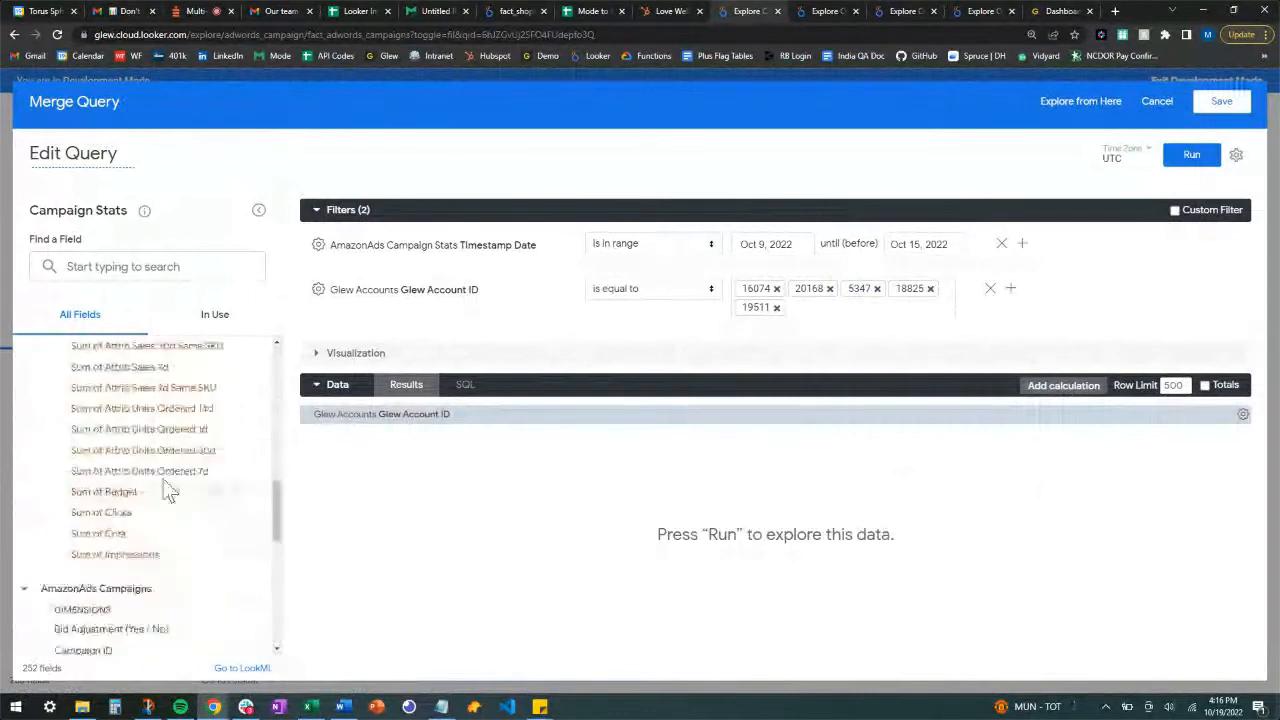
{"action": "left_click", "coordinate": [145, 538]}
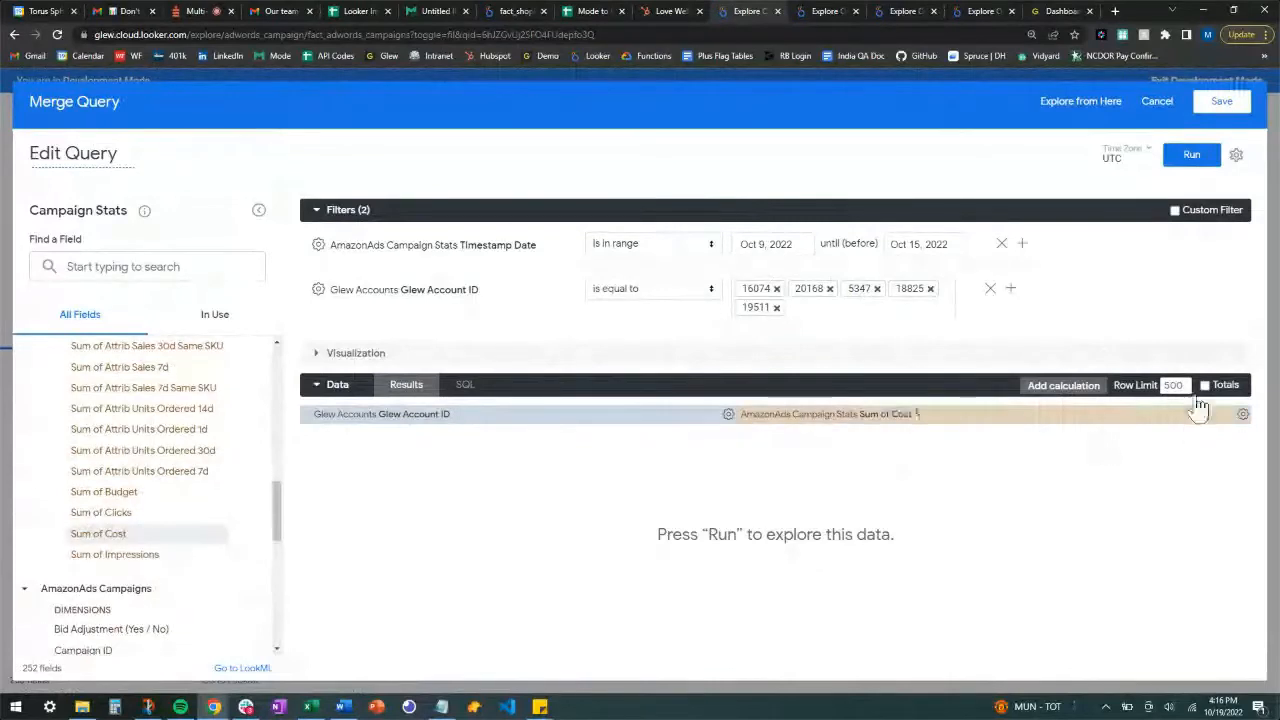
{"action": "left_click", "coordinate": [1192, 162]}
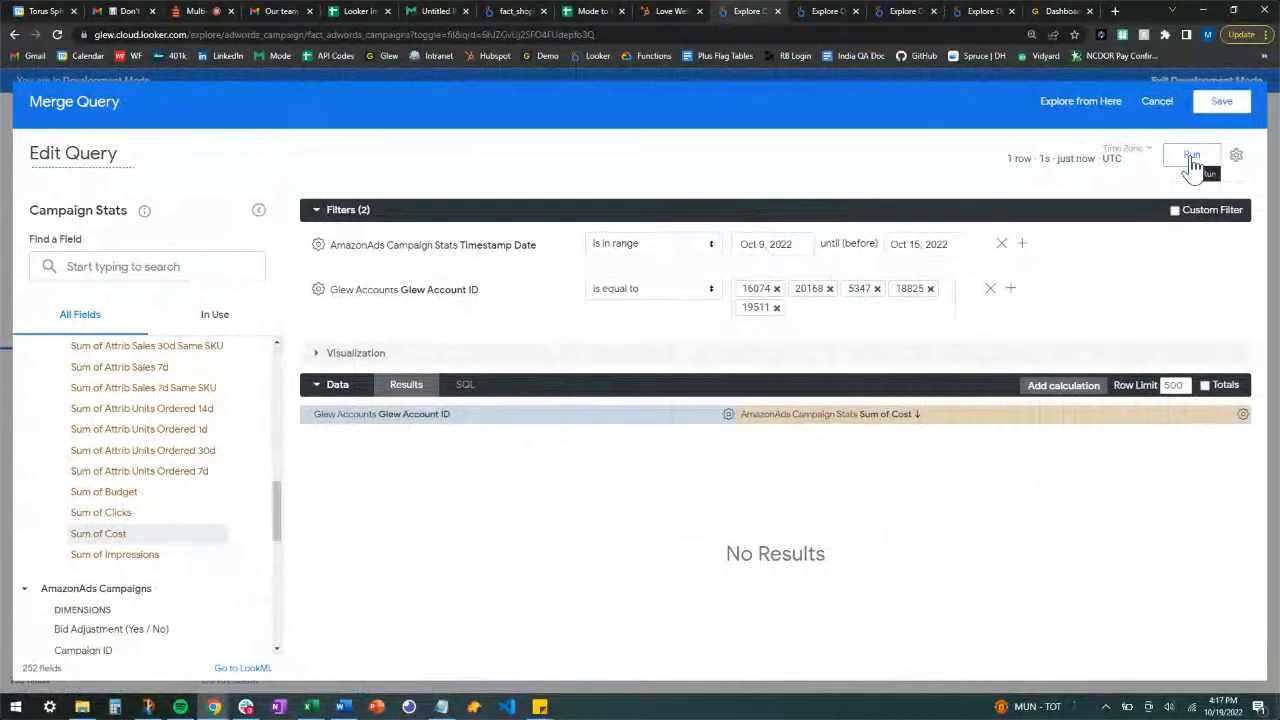
{"action": "left_click", "coordinate": [886, 304]}
{"action": "left_click", "coordinate": [1160, 102]}
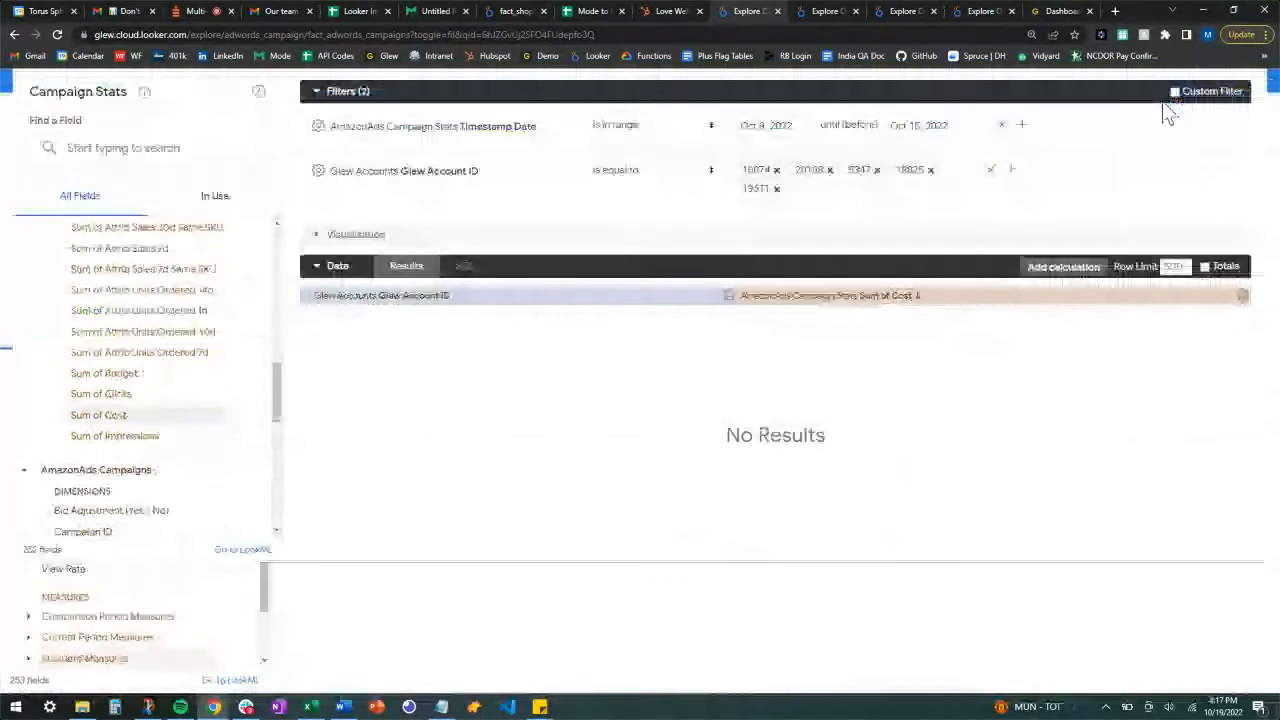
{"action": "left_click", "coordinate": [1250, 175]}
{"action": "left_click", "coordinate": [1113, 439]}
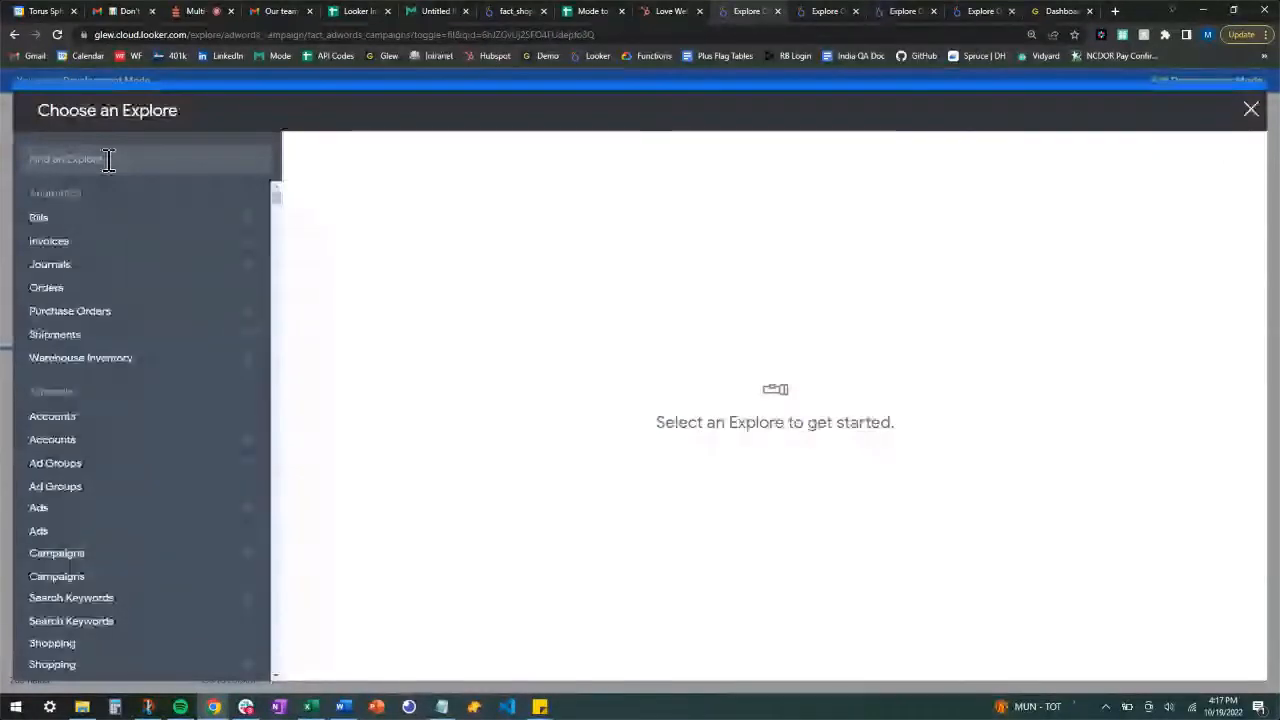
{"action": "type", "text": "face"}
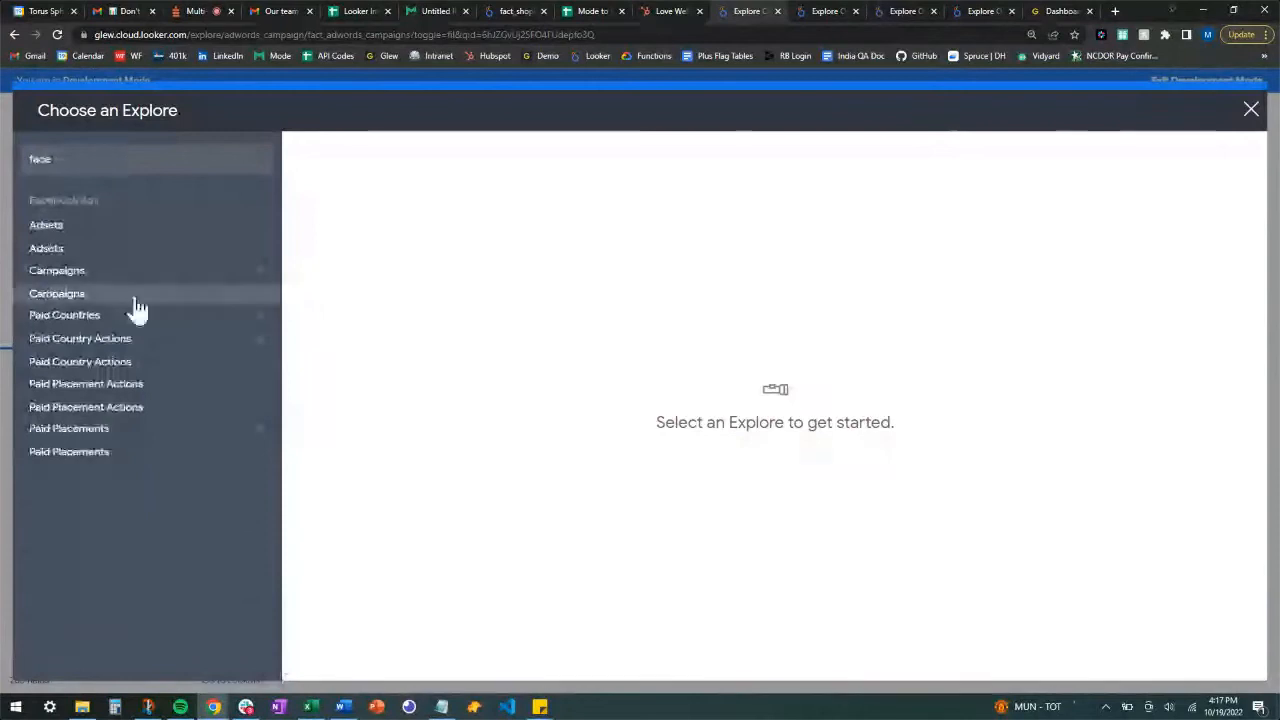
{"action": "left_click", "coordinate": [167, 393]}
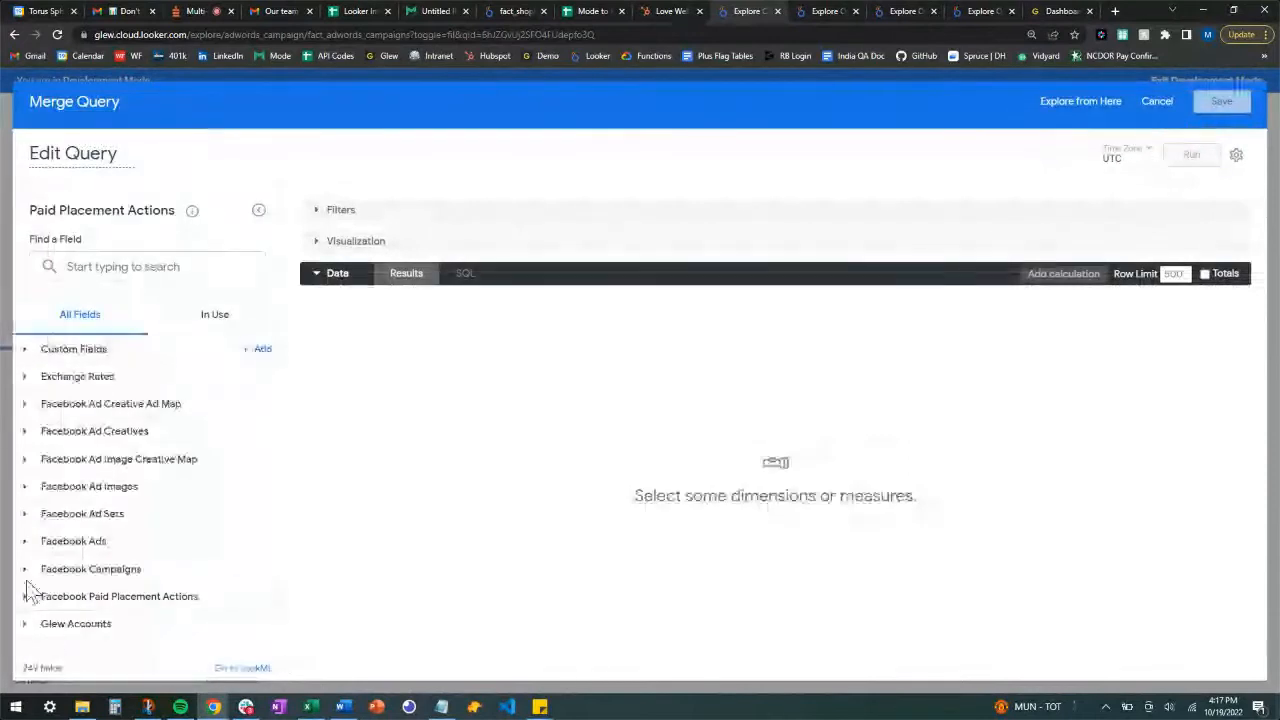
{"action": "left_click", "coordinate": [28, 593]}
{"action": "scroll", "coordinate": [220, 488], "scroll_direction": "down", "scroll_amount": 3}
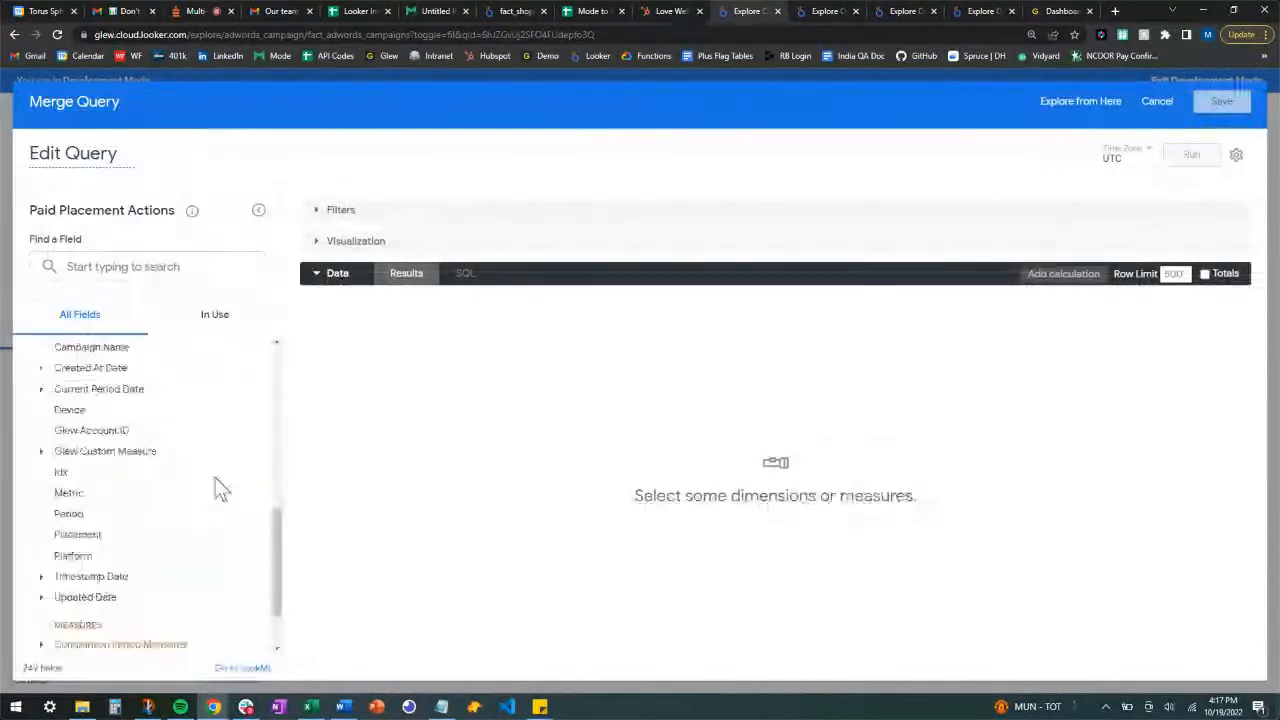
{"action": "scroll", "coordinate": [190, 498], "scroll_direction": "down", "scroll_amount": 2}
{"action": "left_click", "coordinate": [52, 606]}
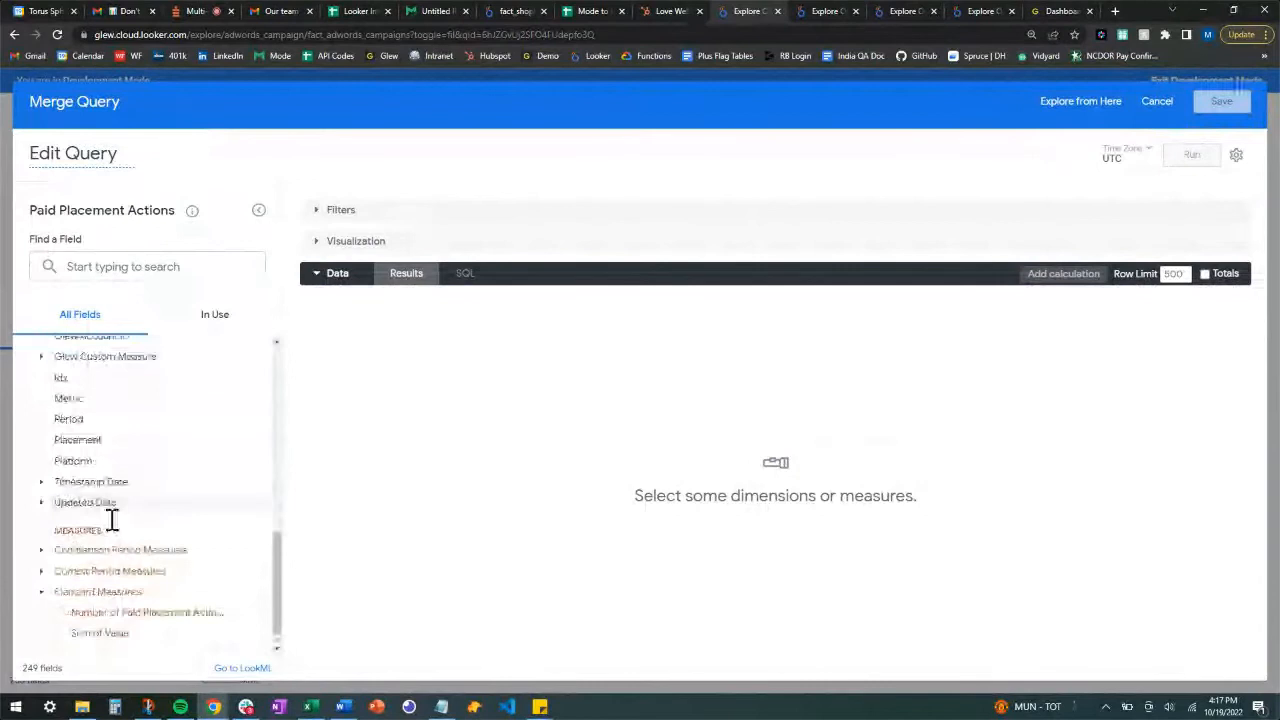
{"action": "scroll", "coordinate": [112, 520], "scroll_direction": "down", "scroll_amount": 1}
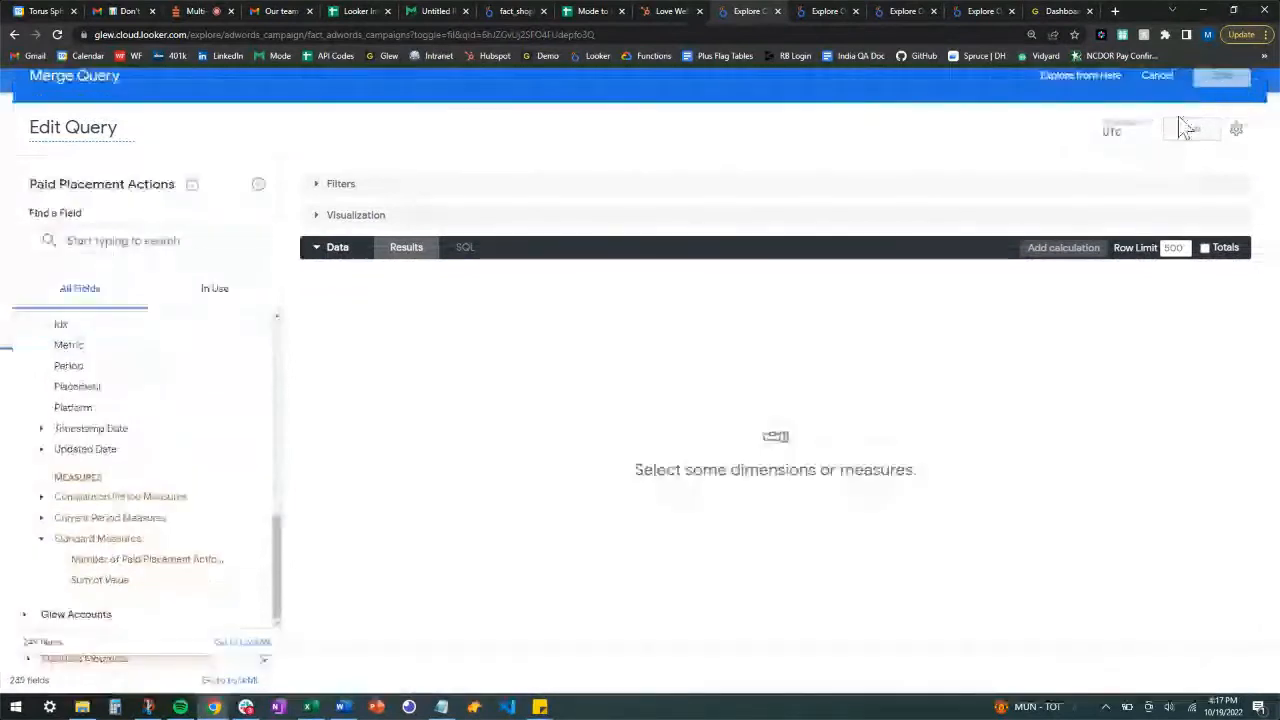
Step: Start merging results with a new query on the Facebook Paid Placements Explore, searching for "facebook"
{"action": "left_click", "coordinate": [1248, 172]}
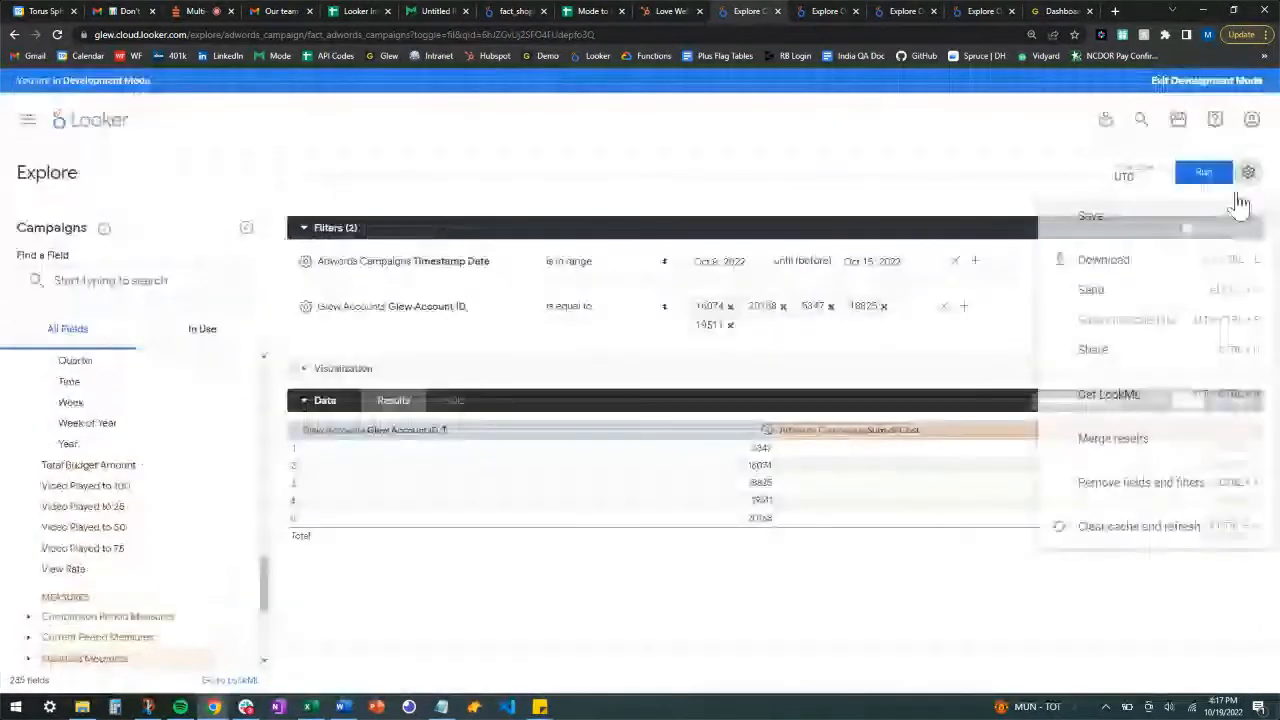
{"action": "left_click", "coordinate": [1113, 439]}
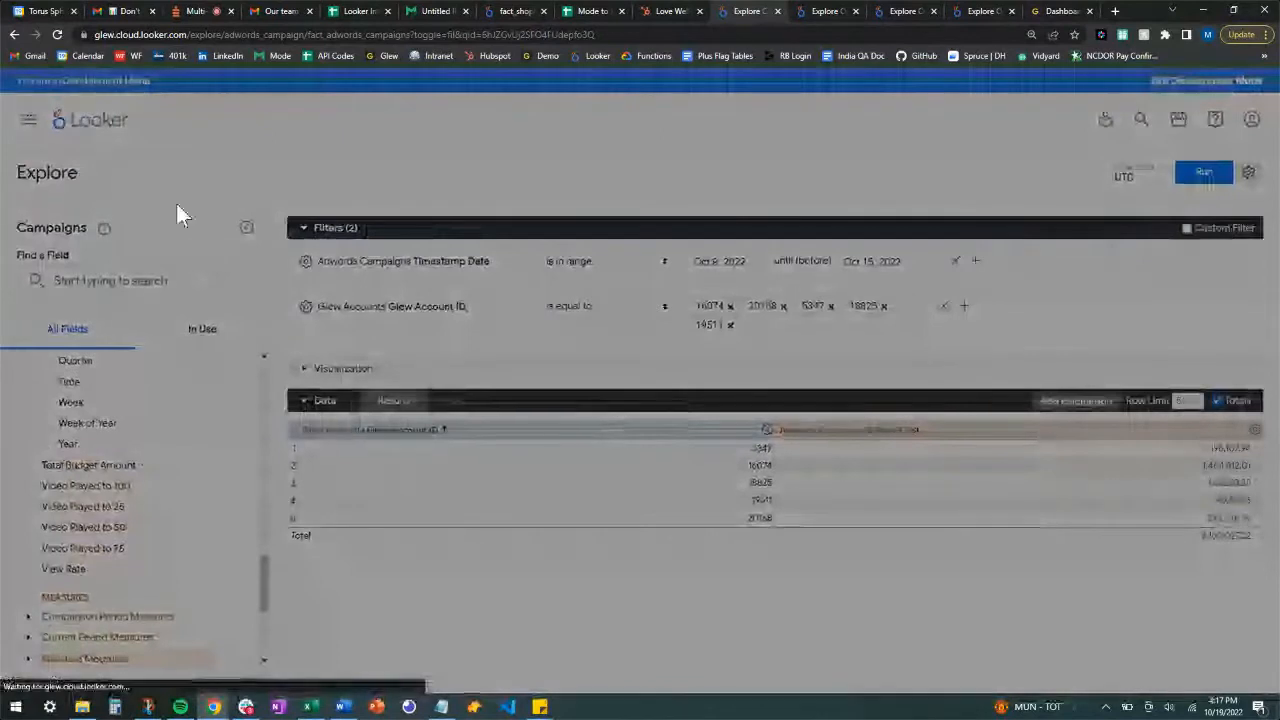
{"action": "type", "text": "facebook"}
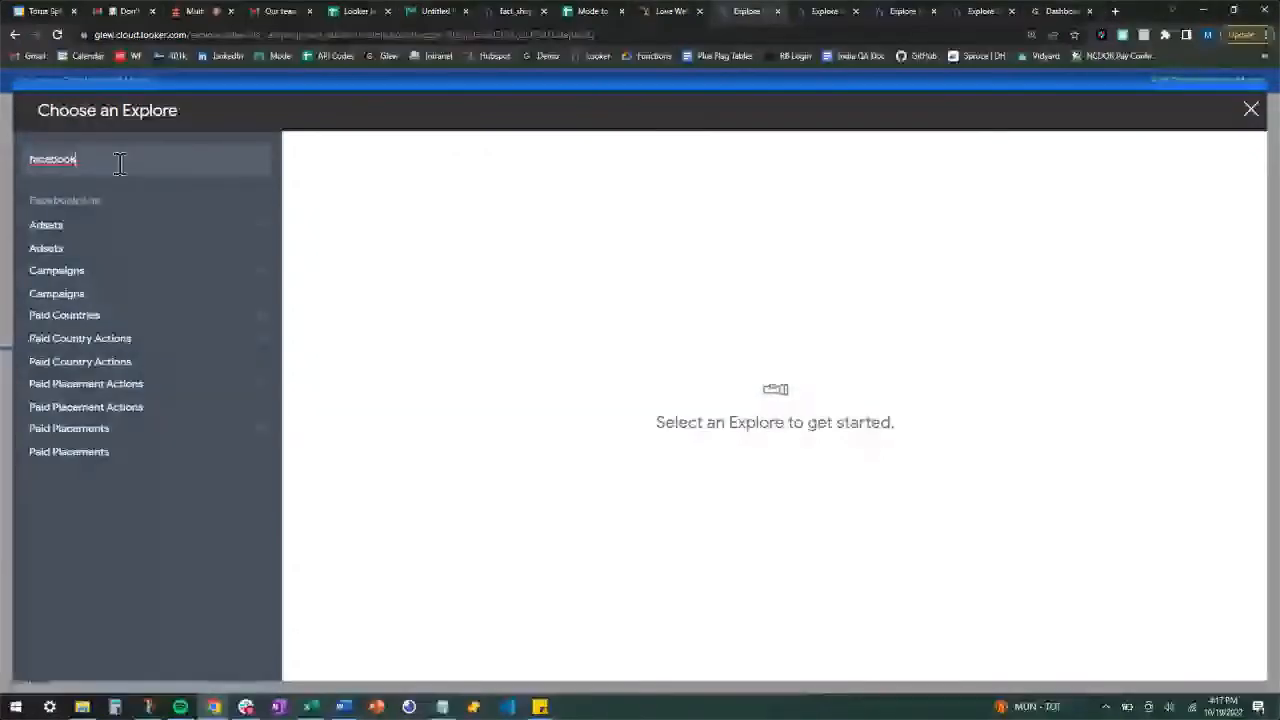
{"action": "left_click", "coordinate": [150, 437]}
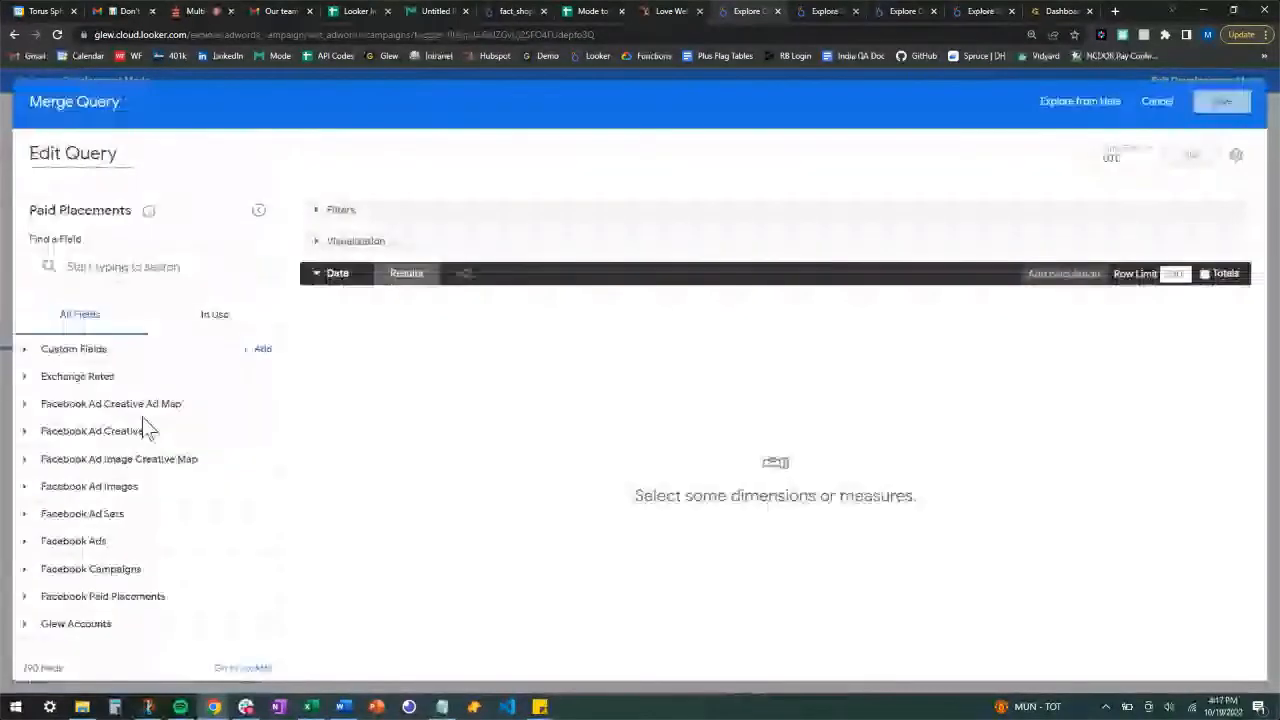
Step: Filter the Paid Placements query by Glew Account ID, entering the first two account IDs used in the Adwords Campaigns query
{"action": "left_click", "coordinate": [40, 625]}
{"action": "scroll", "coordinate": [114, 580], "scroll_direction": "down", "scroll_amount": 2}
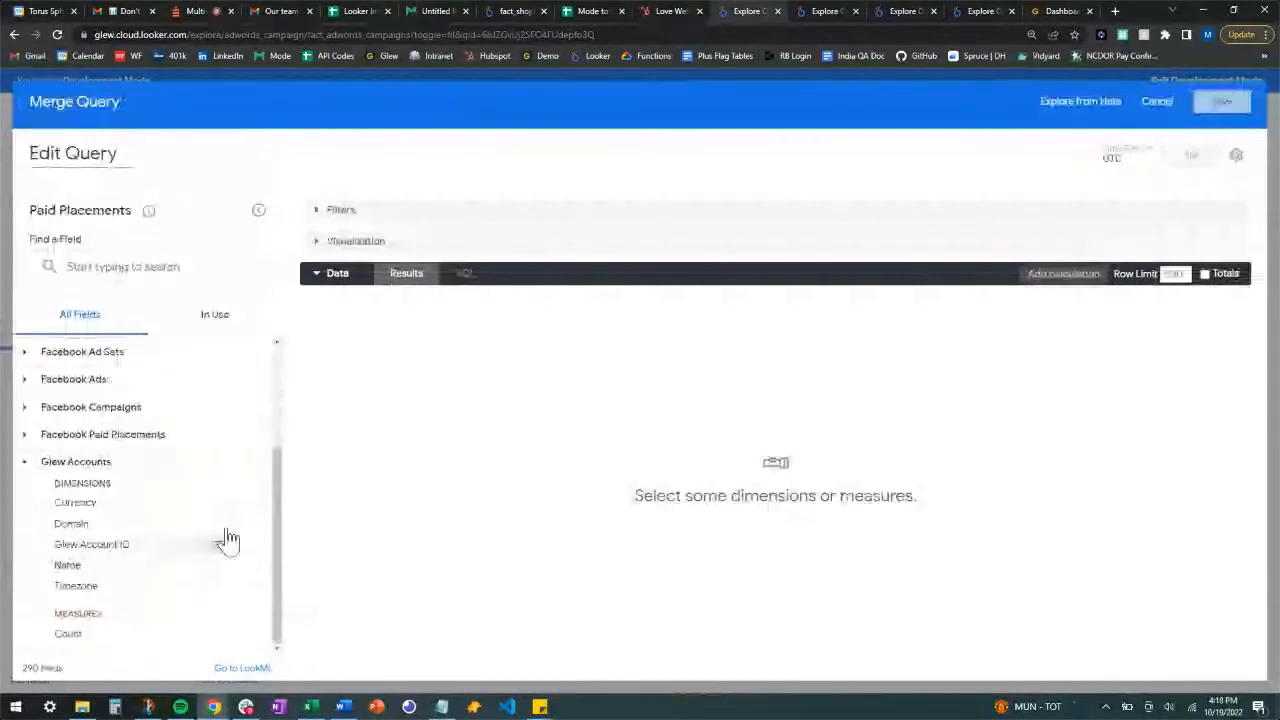
{"action": "left_click", "coordinate": [218, 543]}
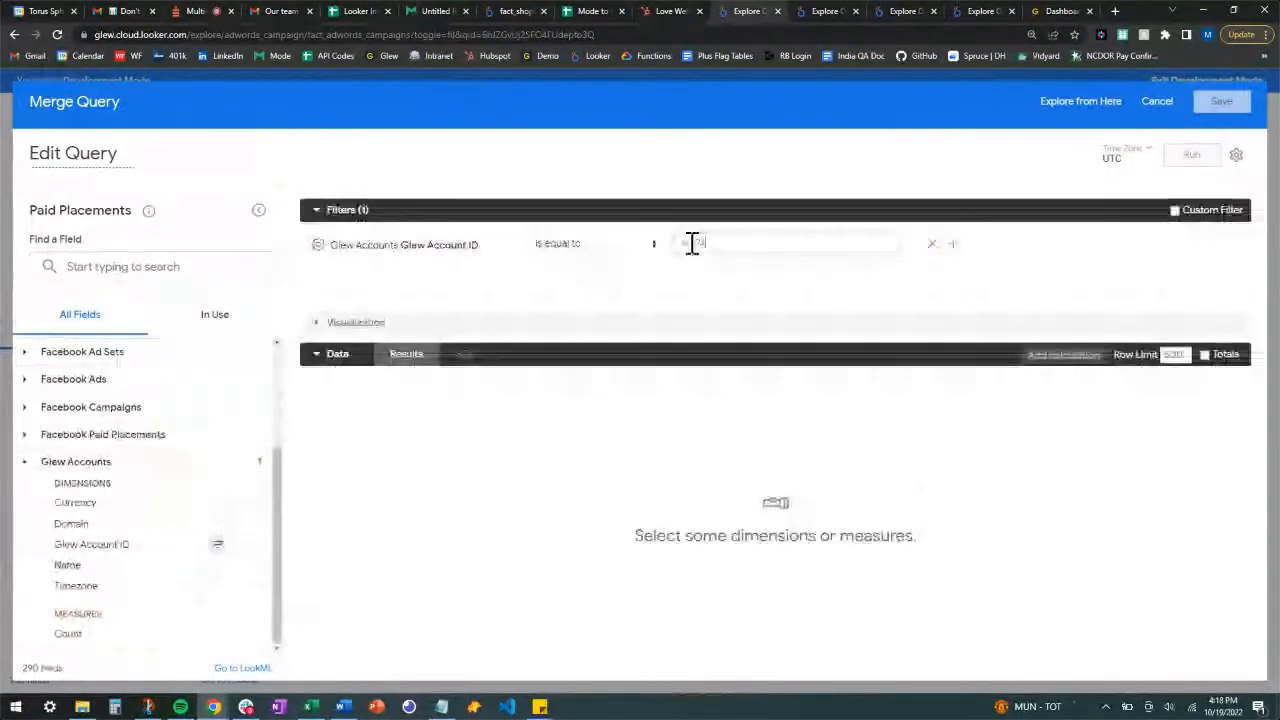
{"action": "left_click", "coordinate": [767, 275]}
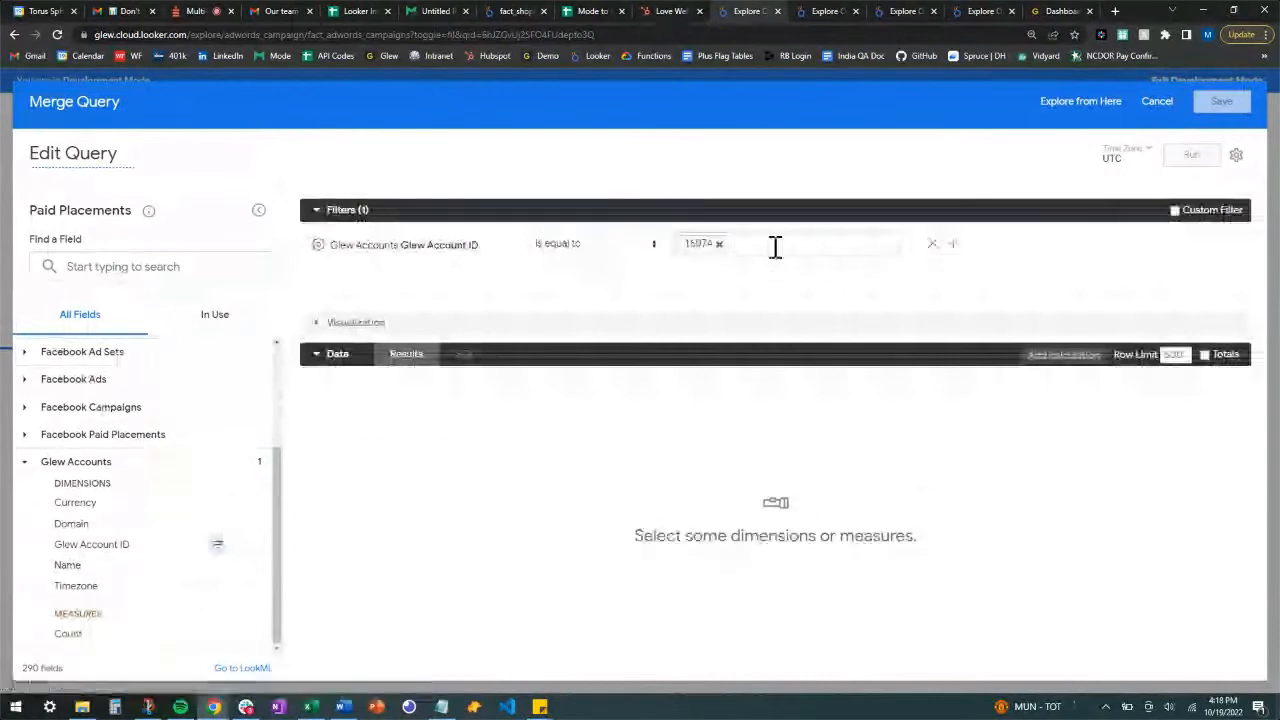
{"action": "left_click", "coordinate": [775, 247]}
{"action": "type", "text": "20168"}
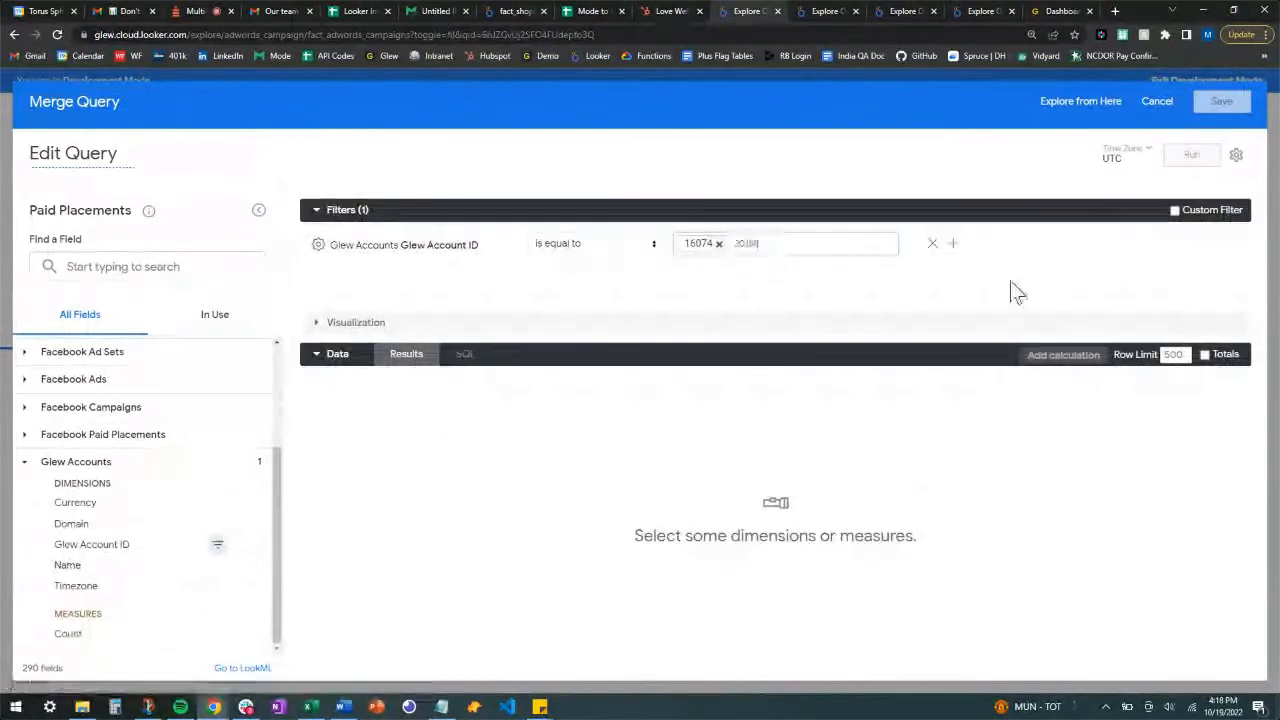
{"action": "left_click", "coordinate": [1088, 299]}
Step: Add the other three account IDs from the Adwords Campaigns query to the Paid Placements query's Glew Account ID filter
{"action": "left_click", "coordinate": [815, 243]}
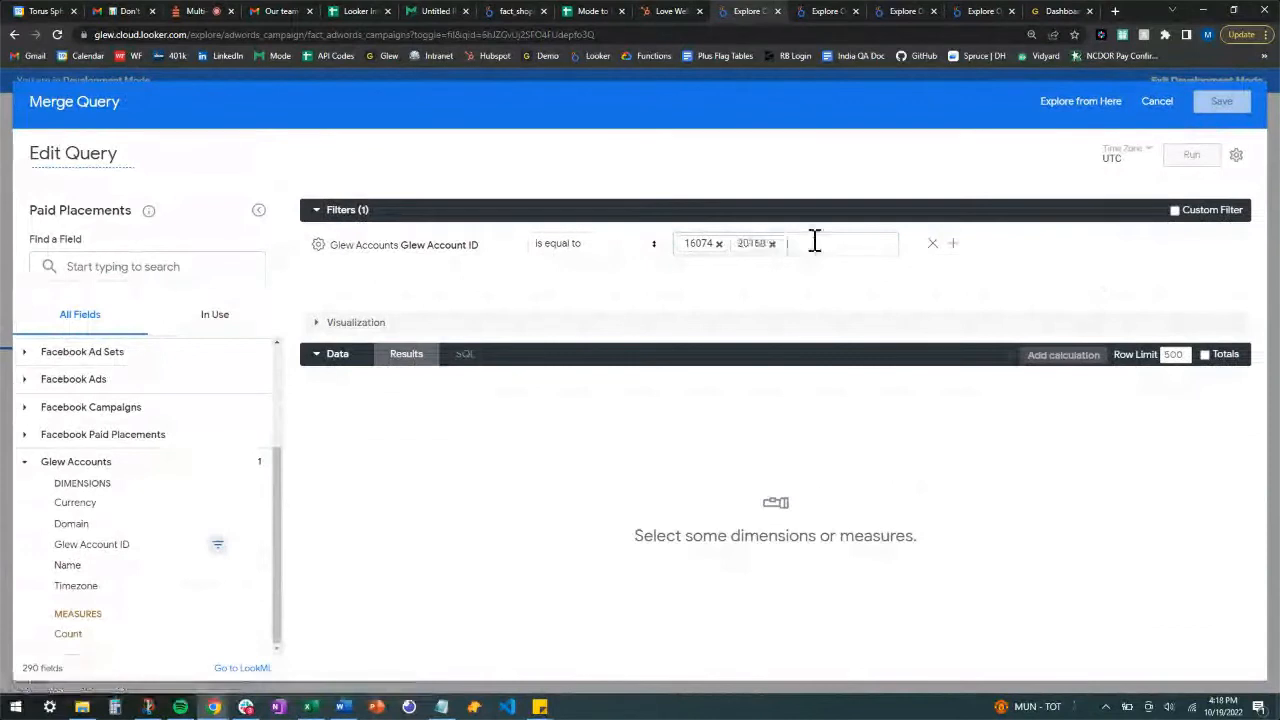
{"action": "type", "text": "5347"}
{"action": "key", "text": "Return"}
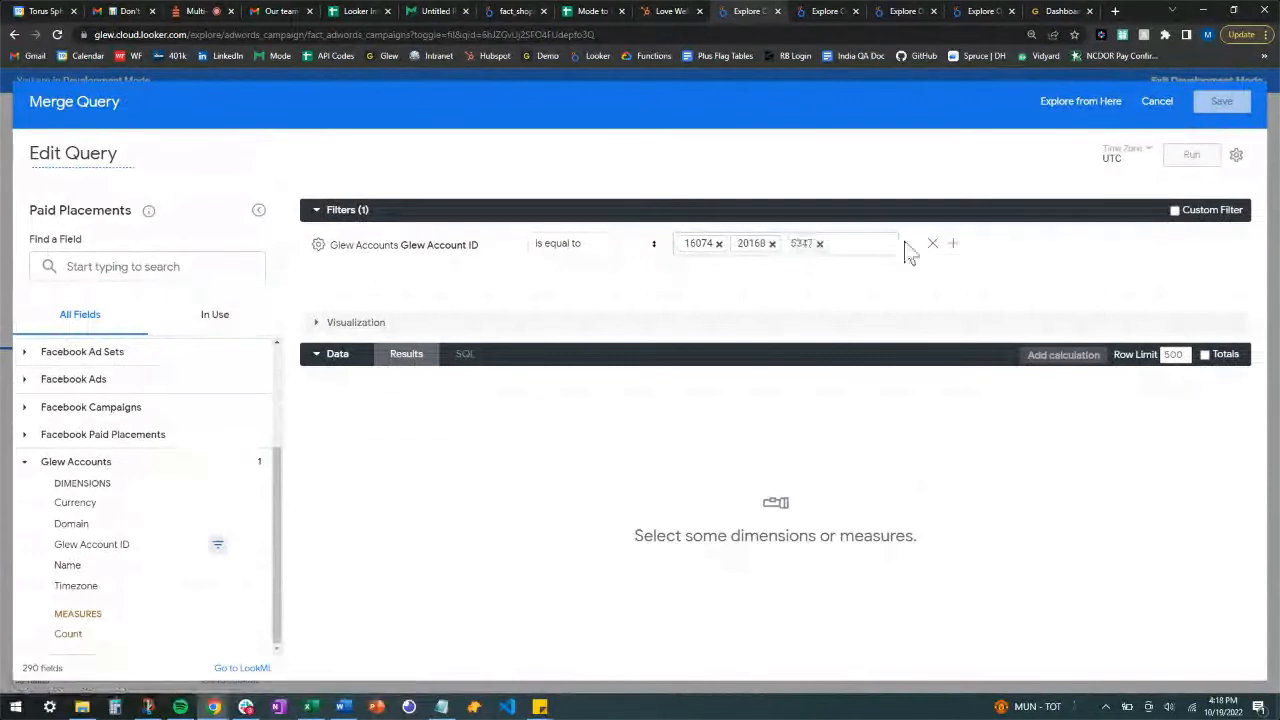
{"action": "type", "text": "18025"}
{"action": "key", "text": "Return"}
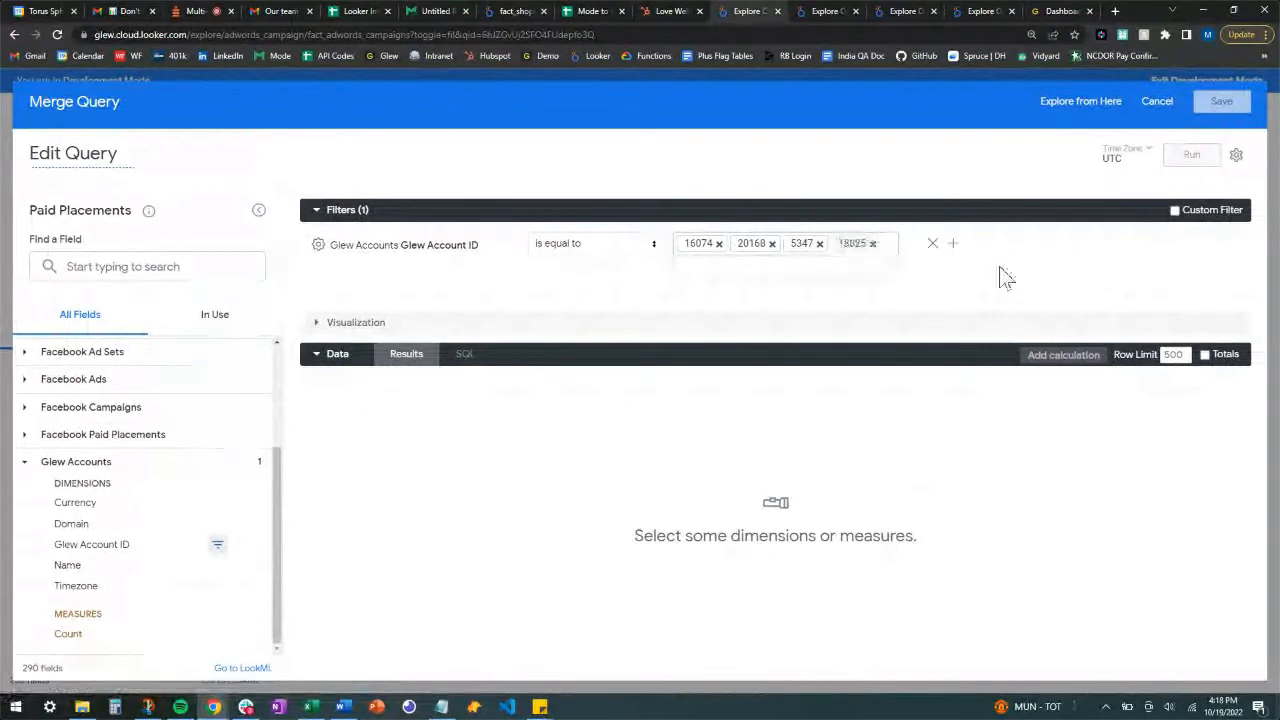
{"action": "type", "text": "10511"}
{"action": "left_click", "coordinate": [1060, 270]}
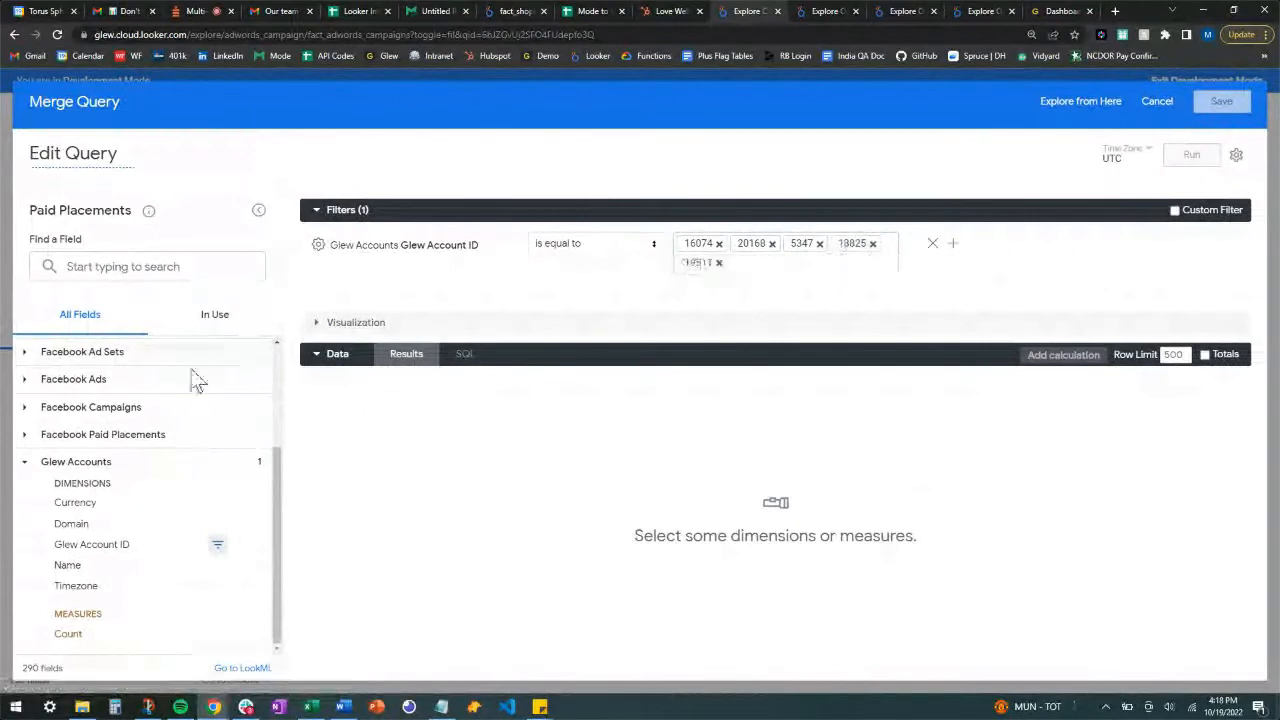
Step: Add a filter on the Facebook Paid Placements Timestamp Date and set its condition to "is in range"
{"action": "left_click", "coordinate": [27, 465]}
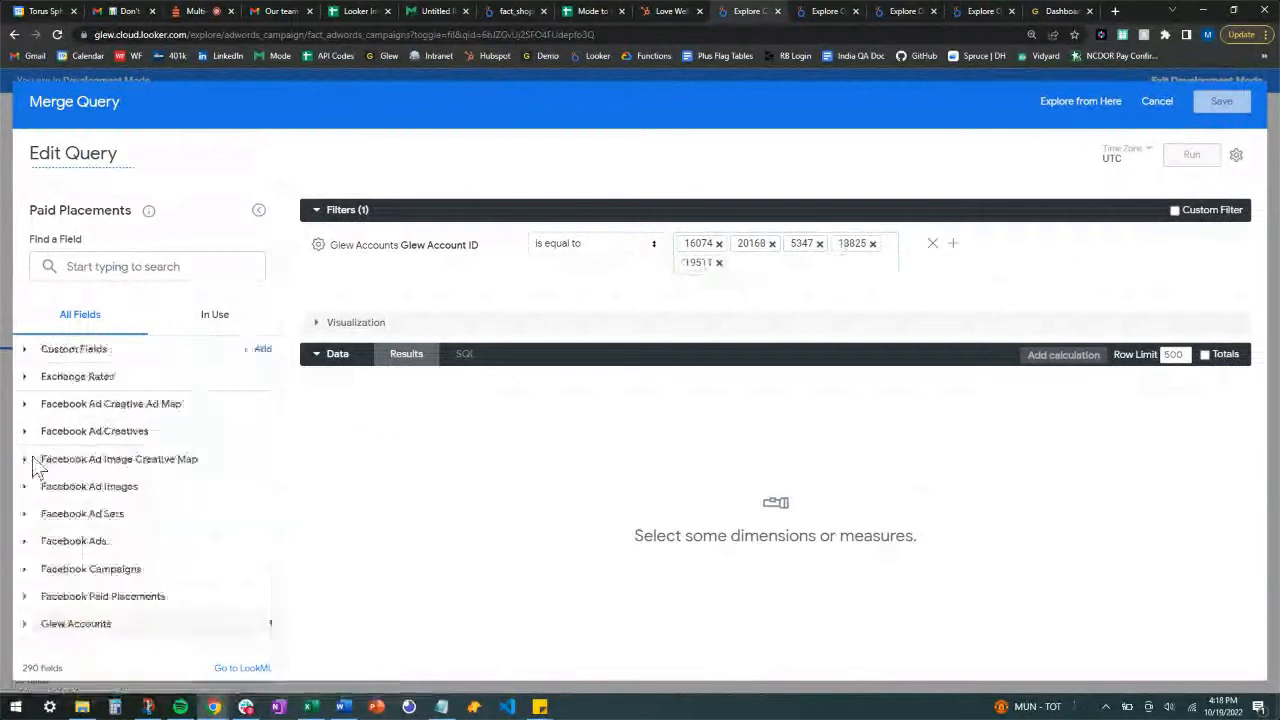
{"action": "left_click", "coordinate": [28, 596]}
{"action": "scroll", "coordinate": [77, 486], "scroll_direction": "down", "scroll_amount": 5}
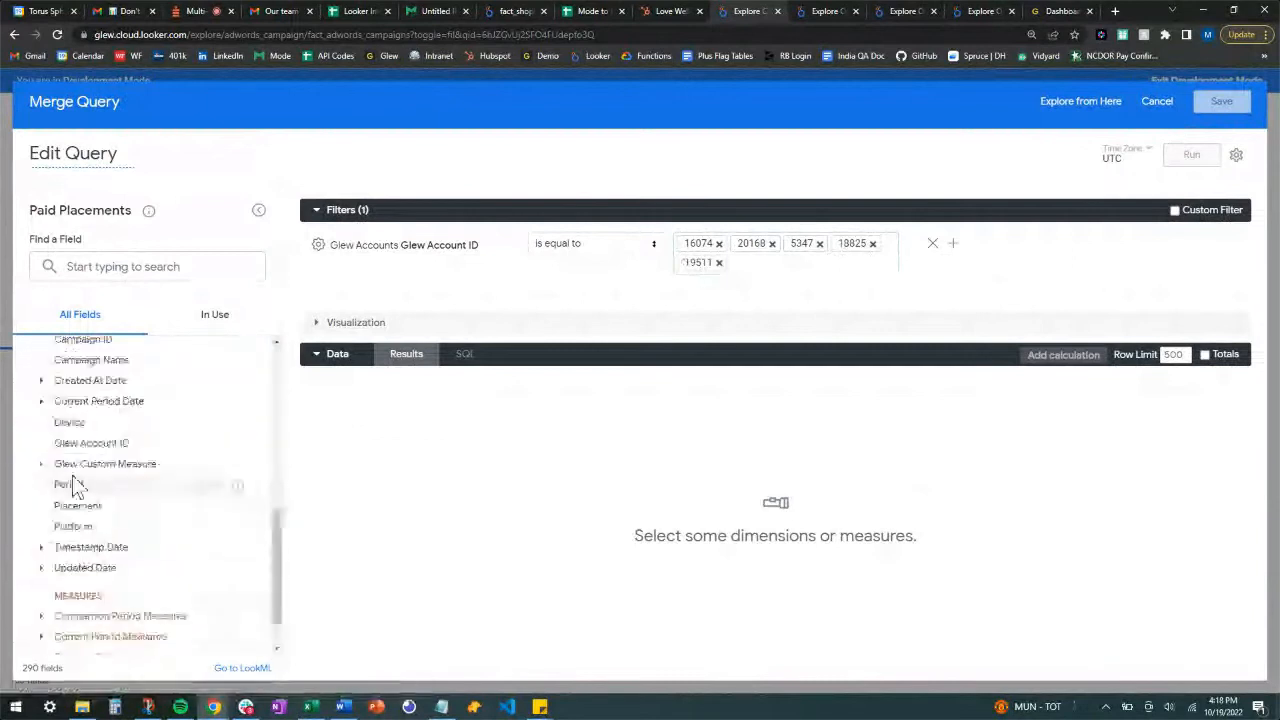
{"action": "left_click", "coordinate": [45, 547]}
{"action": "scroll", "coordinate": [143, 520], "scroll_direction": "down", "scroll_amount": 1}
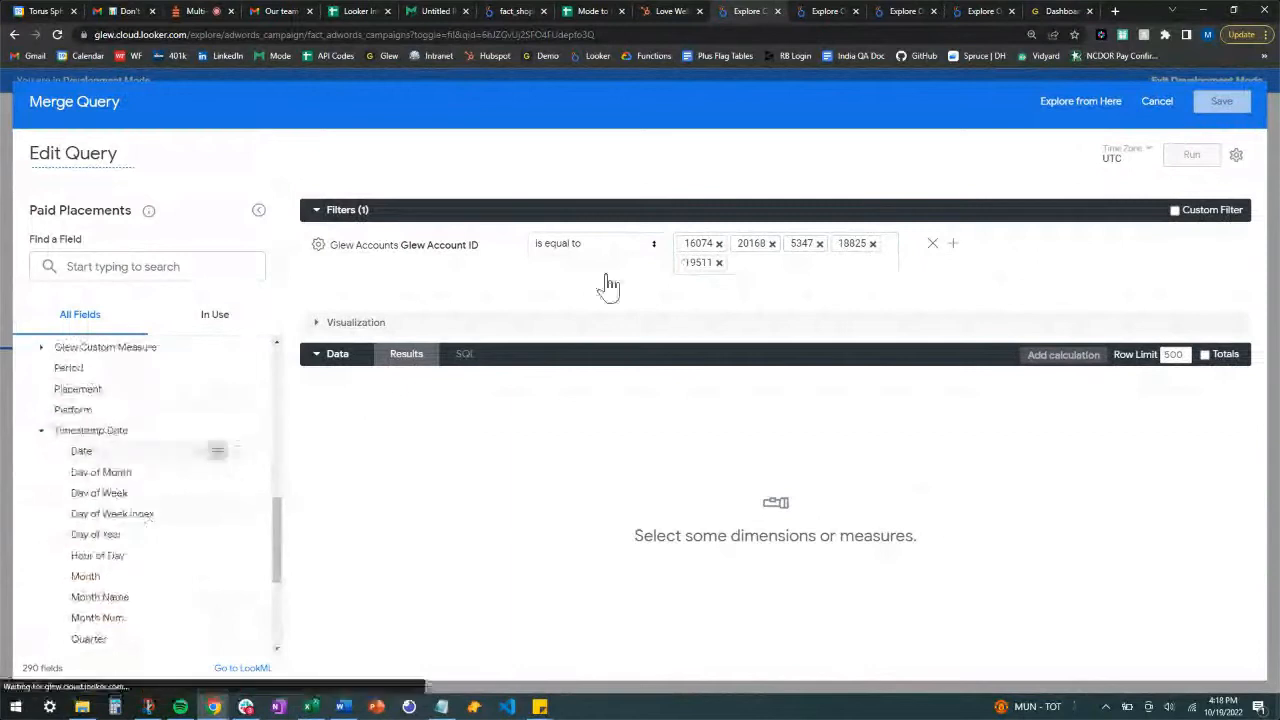
{"action": "left_click", "coordinate": [645, 244]}
{"action": "left_click", "coordinate": [640, 290]}
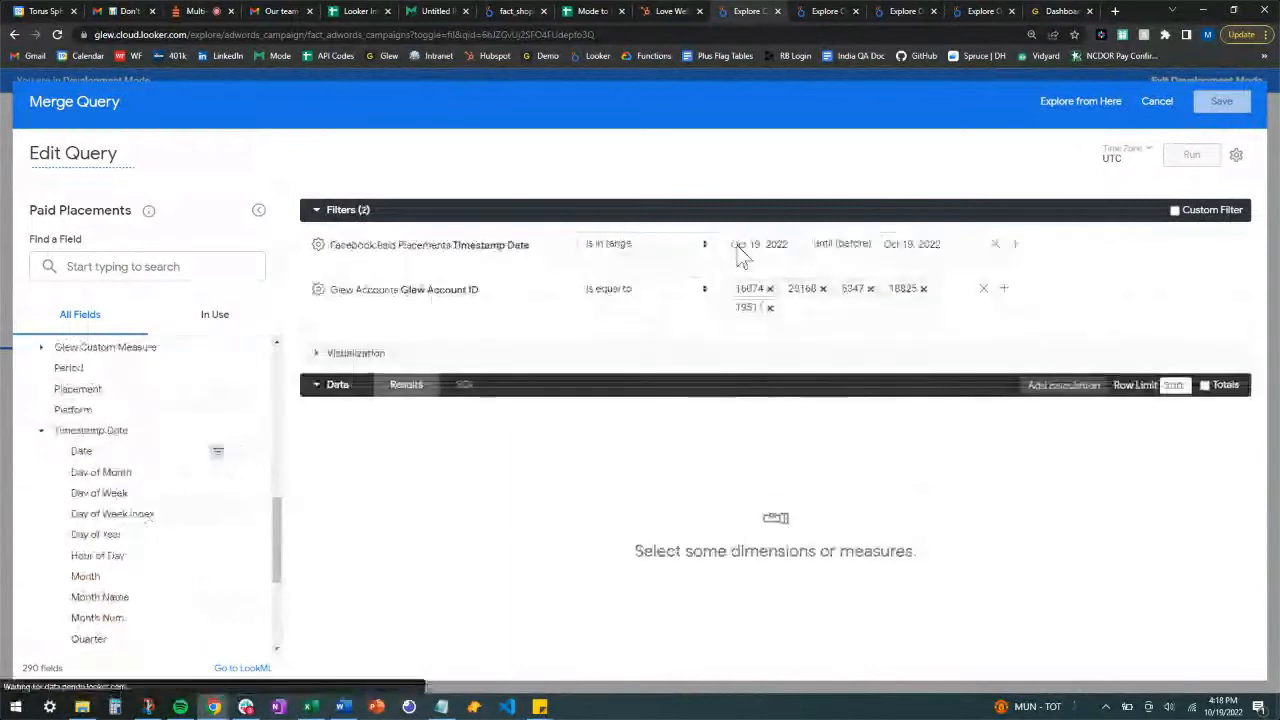
Step: Set the Facebook Paid Placements Timestamp Date range to Oct 9, 2022 until before Oct 15, 2022
{"action": "left_click", "coordinate": [745, 247]}
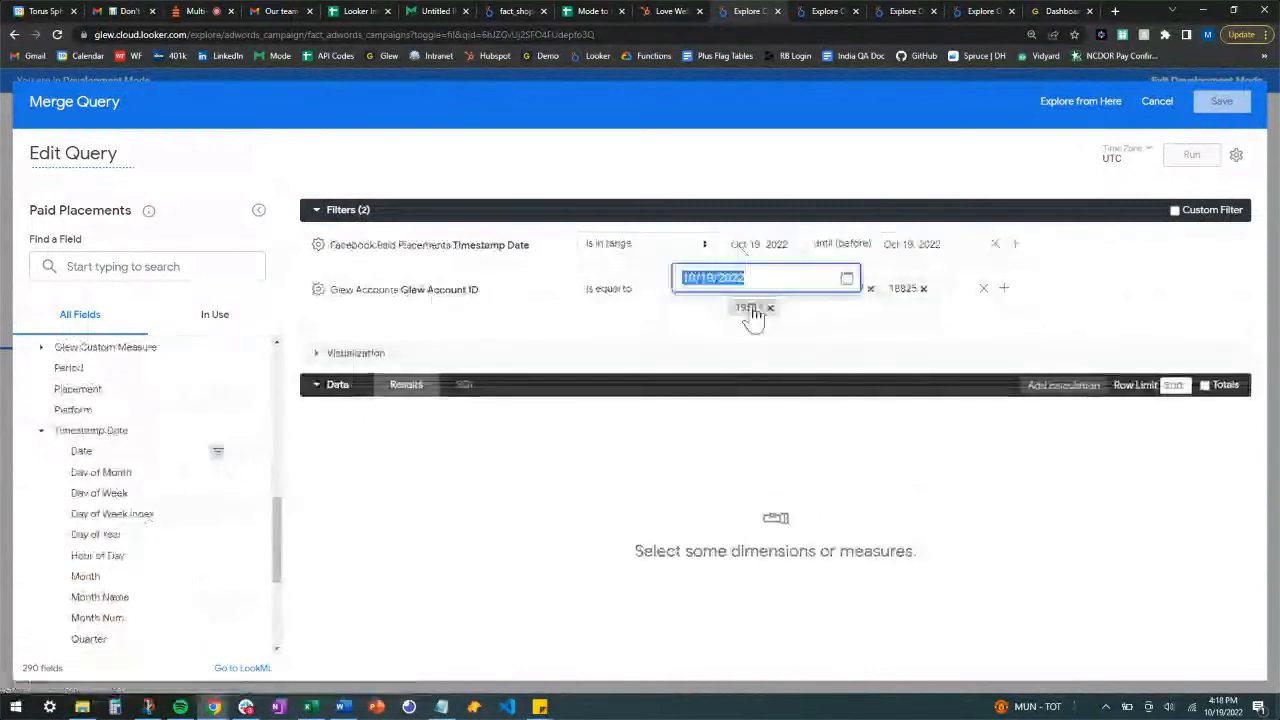
{"action": "left_click", "coordinate": [838, 282]}
{"action": "left_click", "coordinate": [701, 433]}
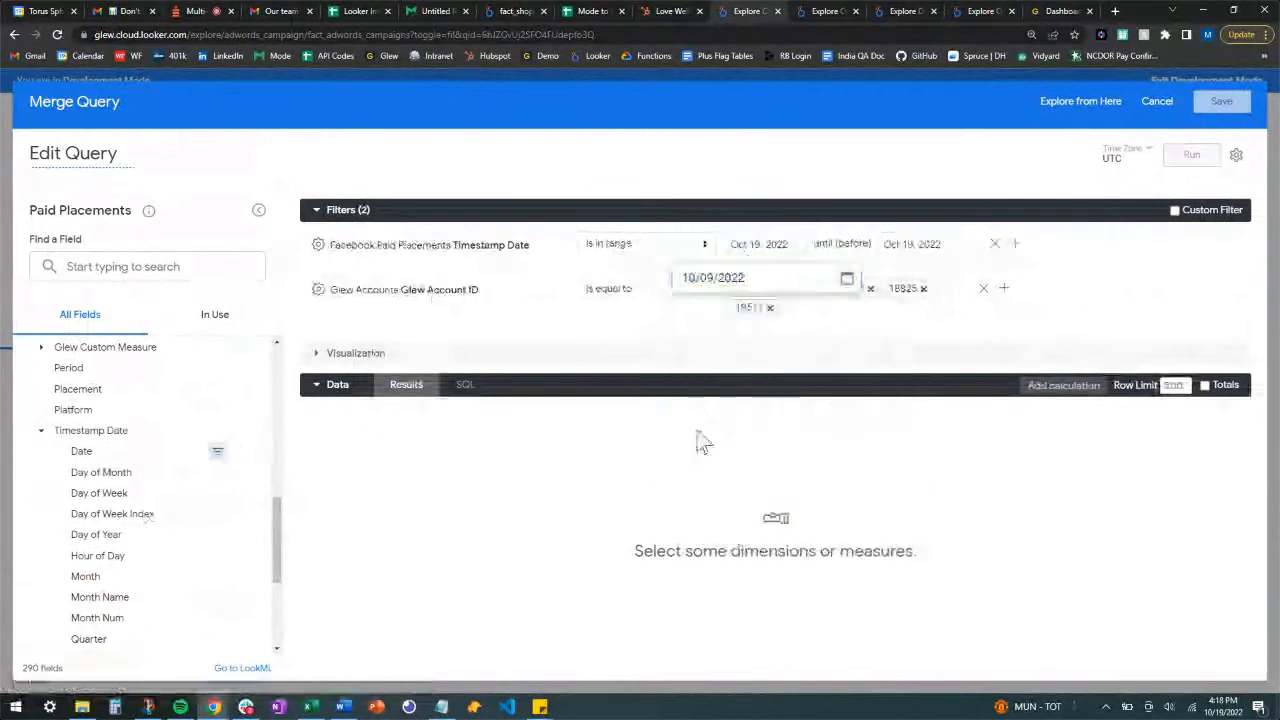
{"action": "left_click", "coordinate": [937, 248]}
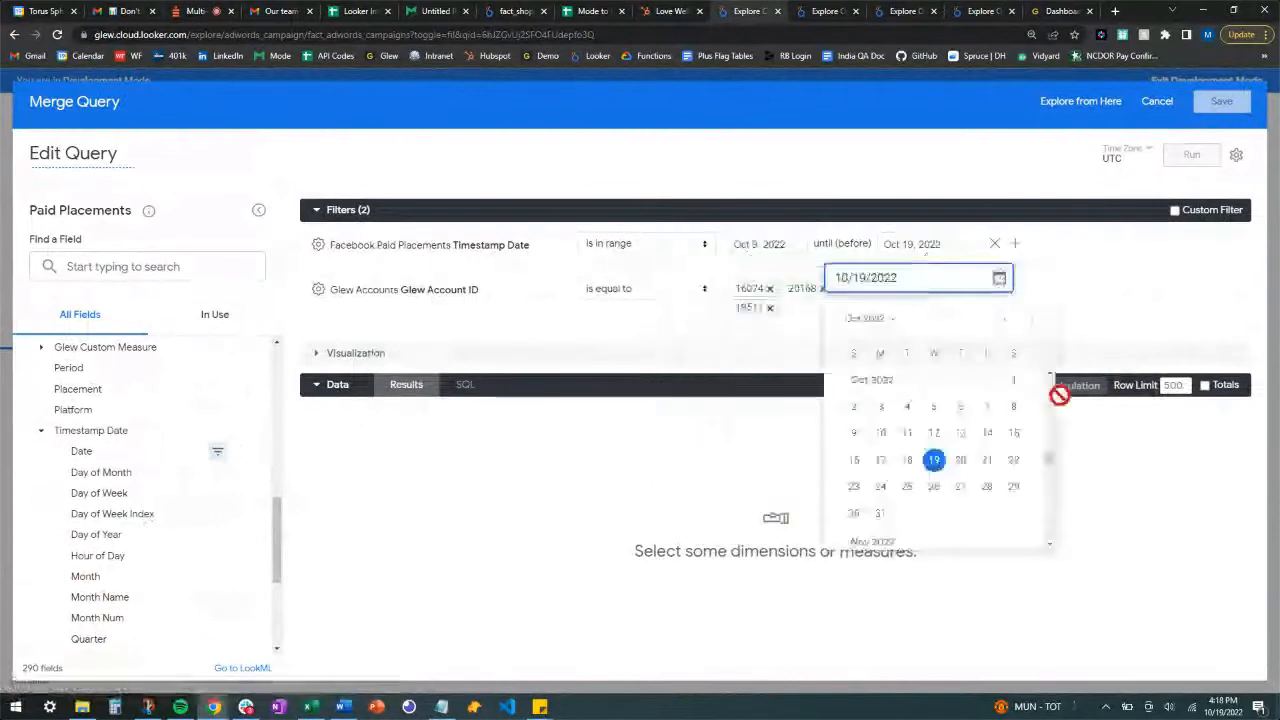
{"action": "left_click", "coordinate": [1014, 434]}
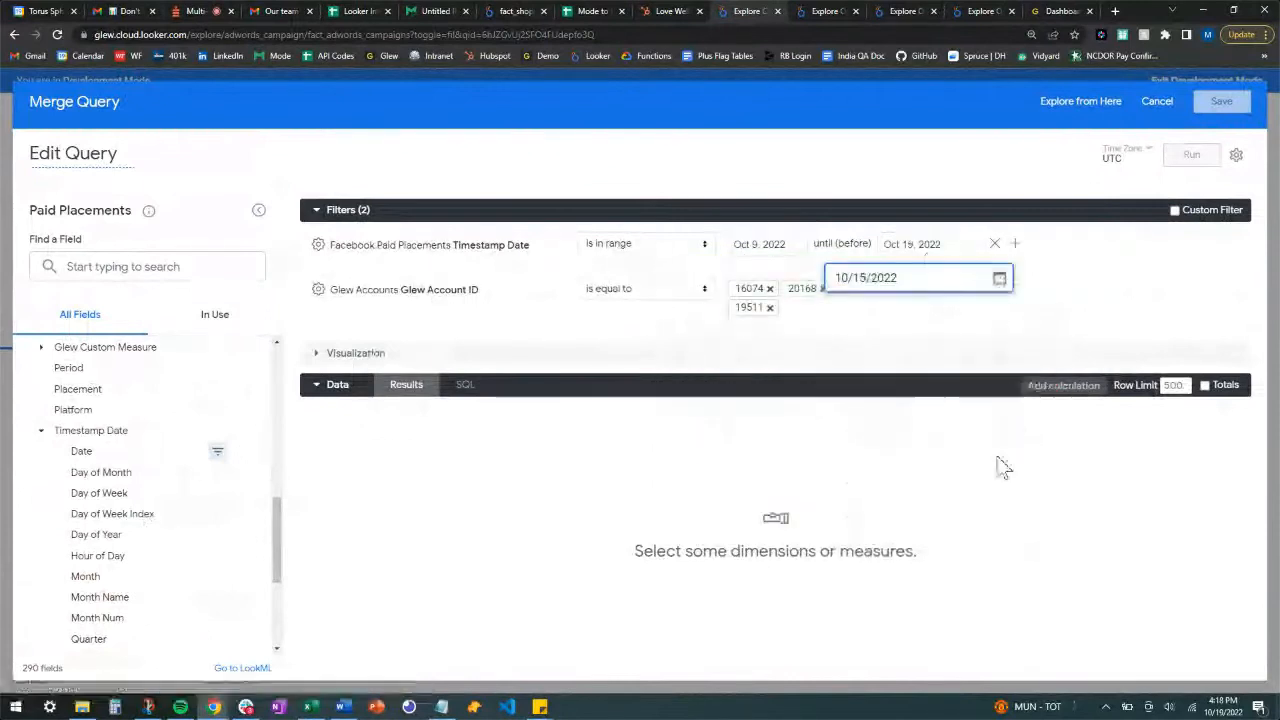
{"action": "left_click", "coordinate": [998, 457]}
Step: Add the Glew Account ID dimension from Glew Accounts to the Paid Placements query
{"action": "scroll", "coordinate": [130, 482], "scroll_direction": "down", "scroll_amount": 4}
{"action": "left_click", "coordinate": [26, 641]}
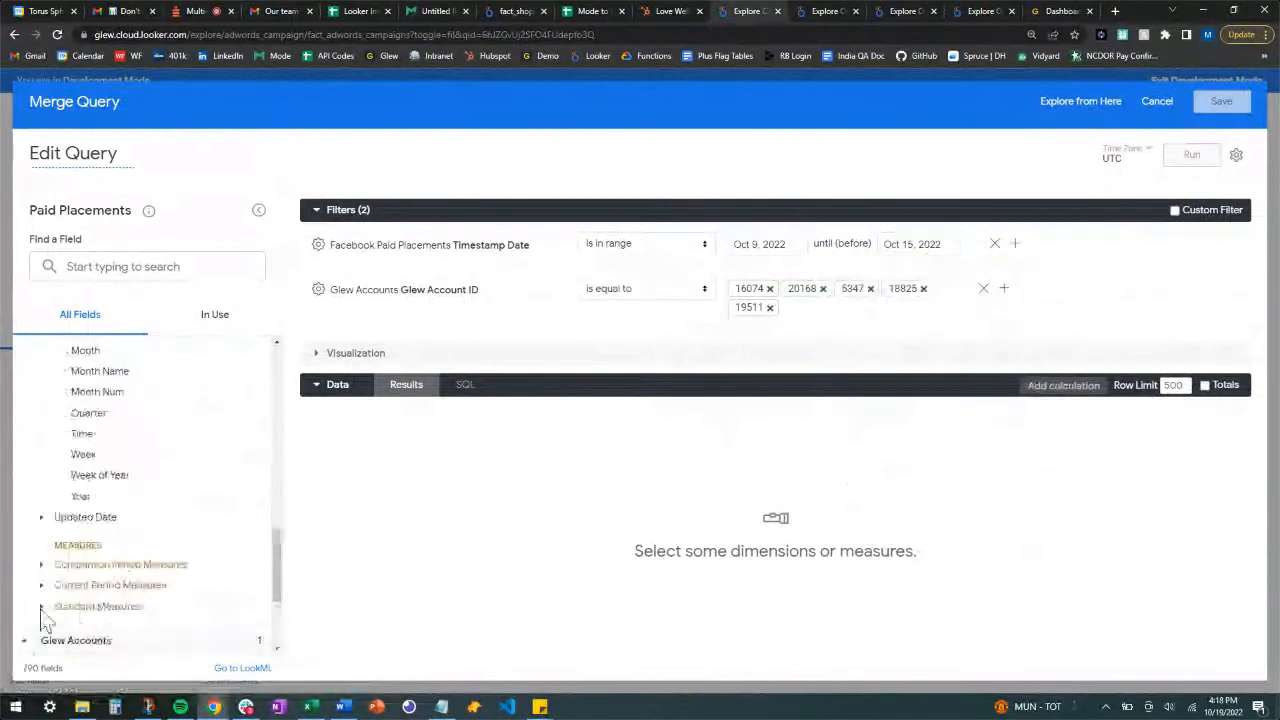
{"action": "scroll", "coordinate": [87, 530], "scroll_direction": "down", "scroll_amount": 3}
{"action": "left_click", "coordinate": [100, 545]}
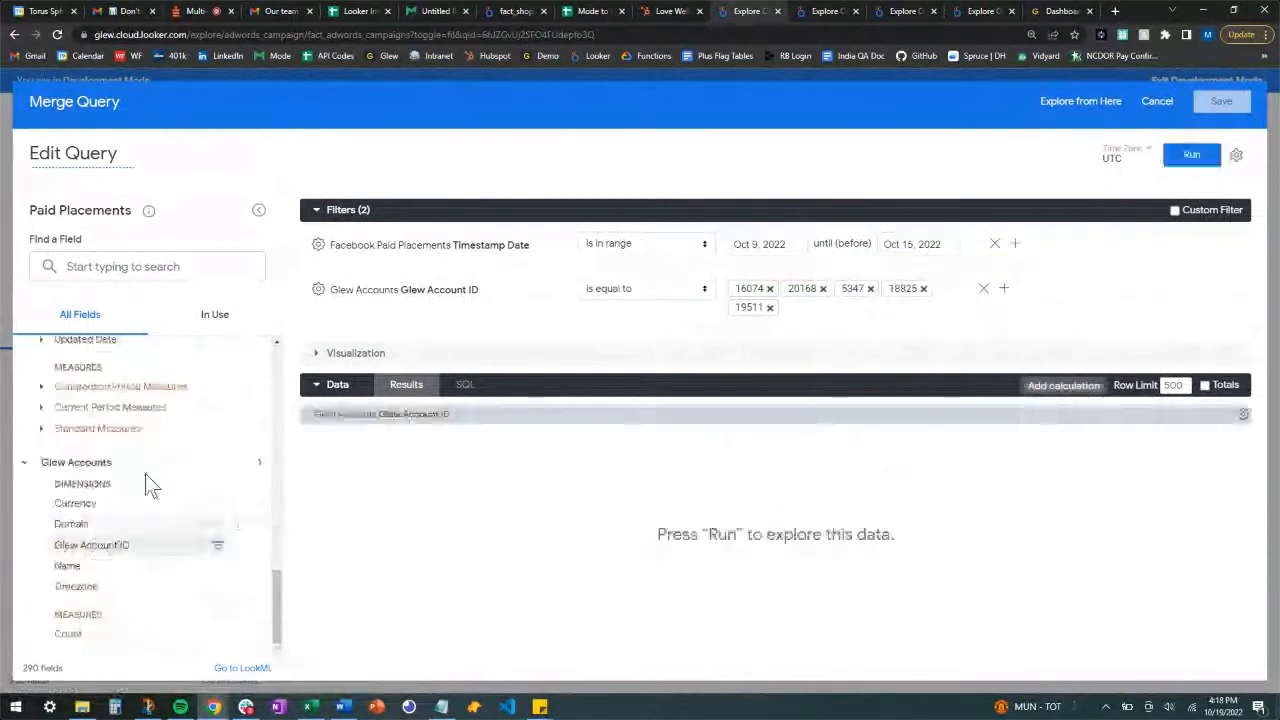
Step: Add the Facebook Paid Placements Sum of Spend measure to the Paid Placements query and run it
{"action": "left_click", "coordinate": [132, 428]}
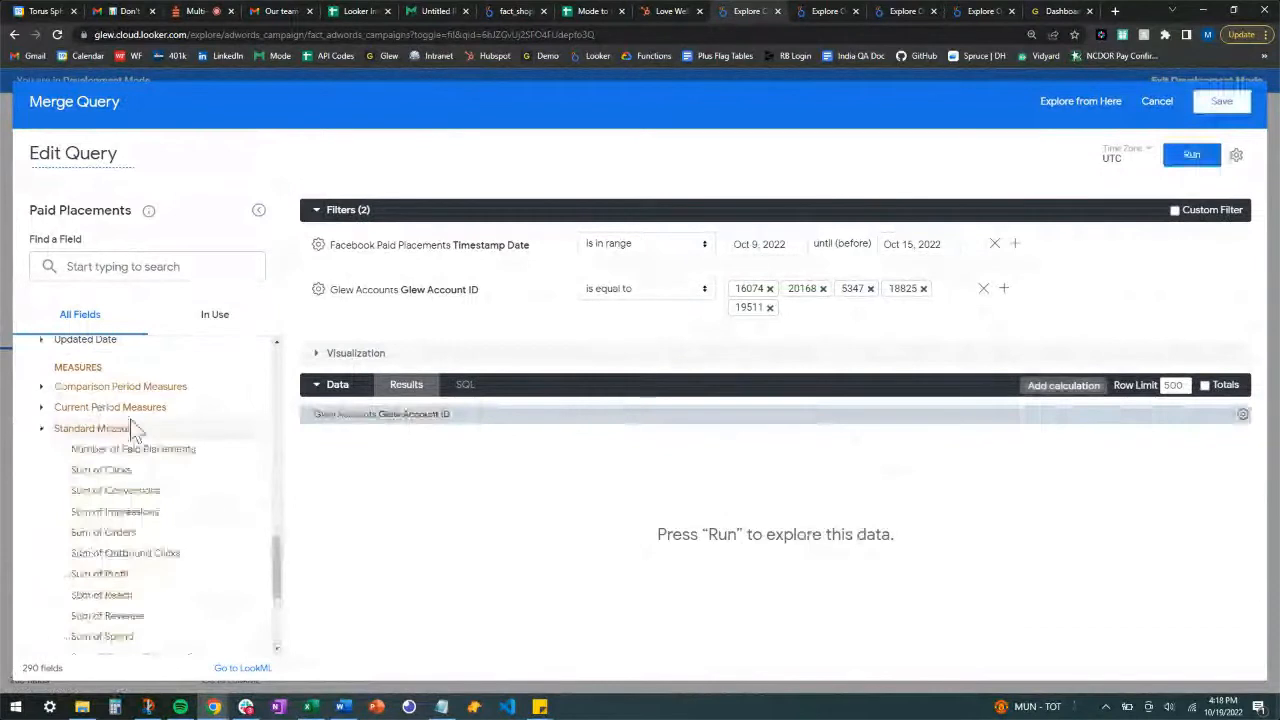
{"action": "scroll", "coordinate": [140, 460], "scroll_direction": "down", "scroll_amount": 3}
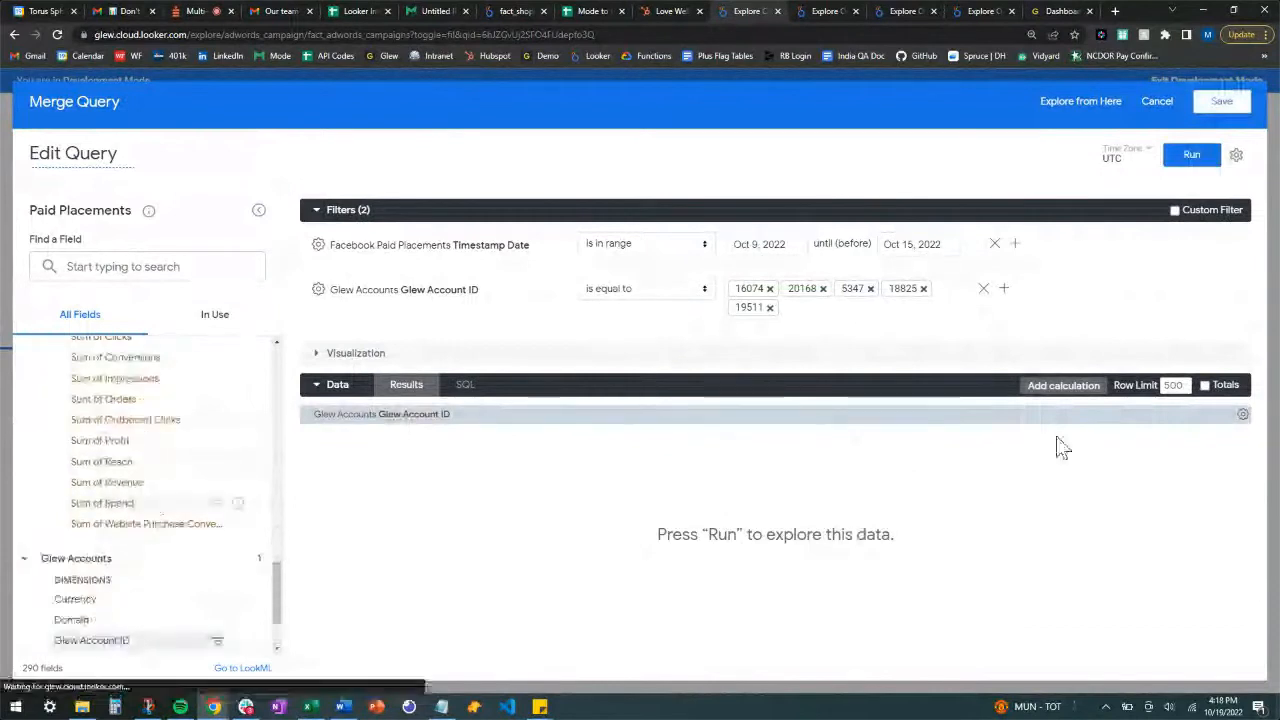
{"action": "left_click", "coordinate": [1193, 160]}
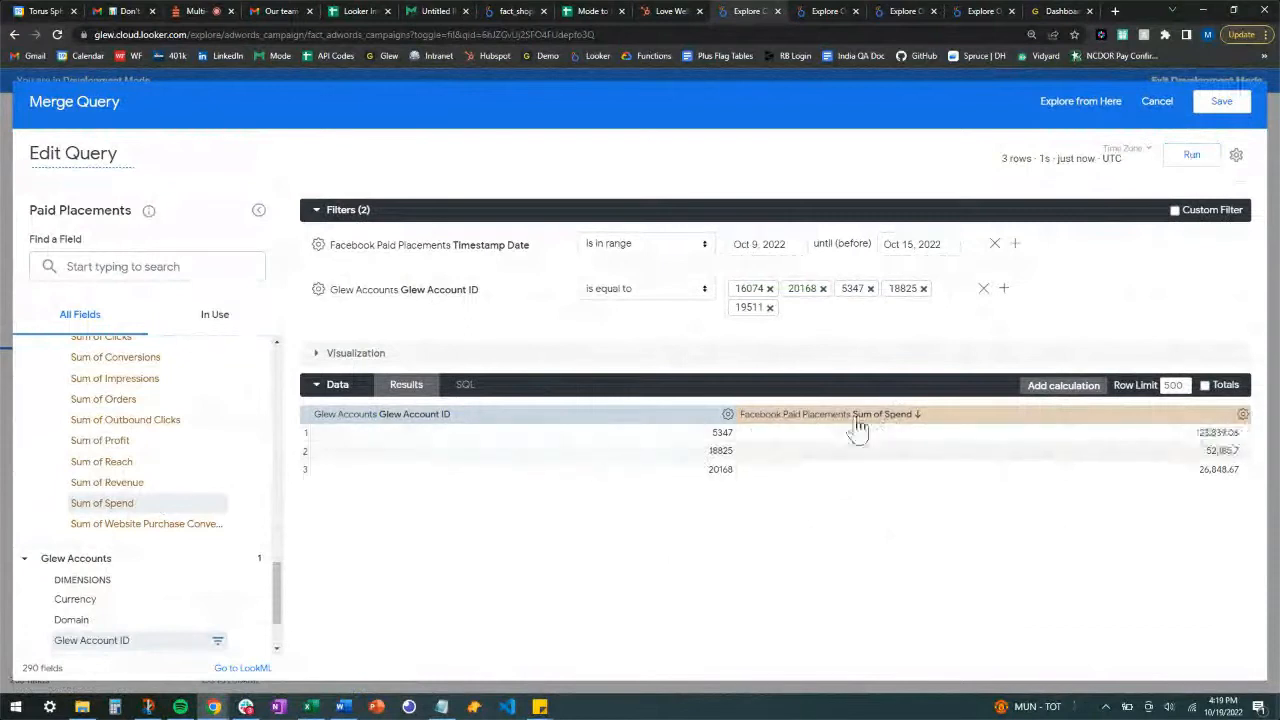
Step: Save the Paid Placements query into the merge, run the merged results and collapse the merge rules
{"action": "left_click", "coordinate": [1222, 104]}
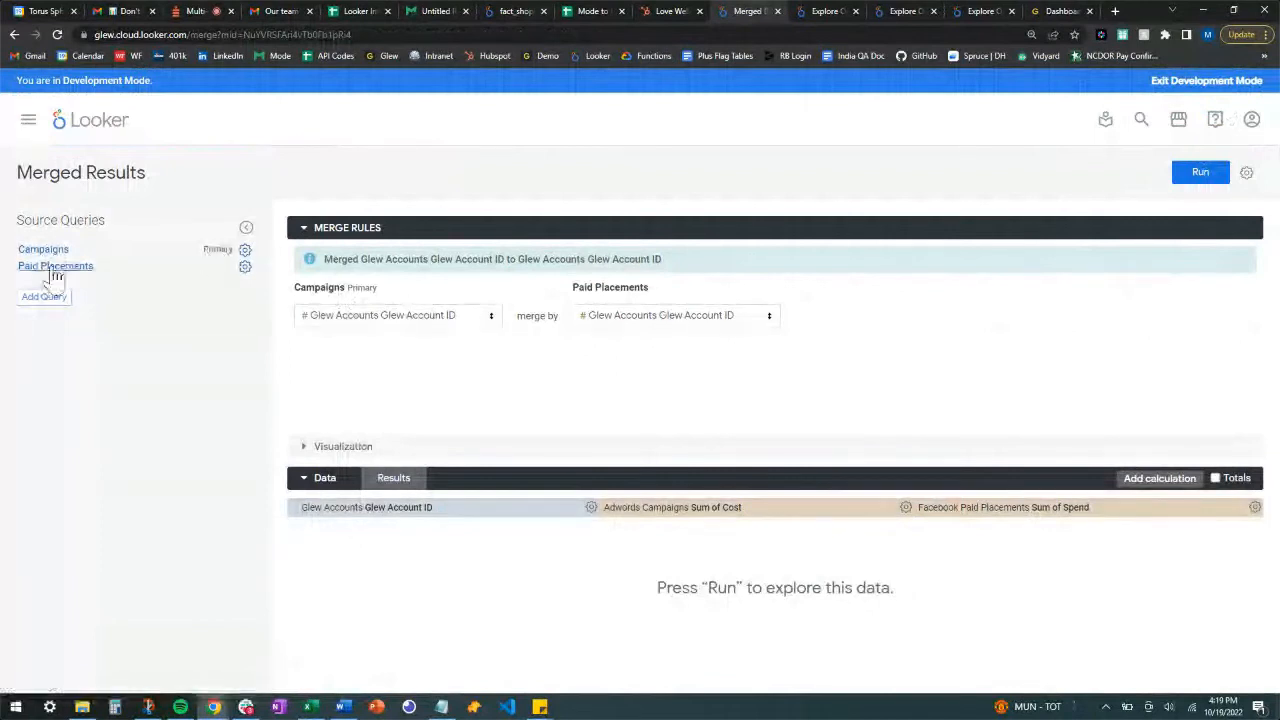
{"action": "left_click", "coordinate": [1202, 176]}
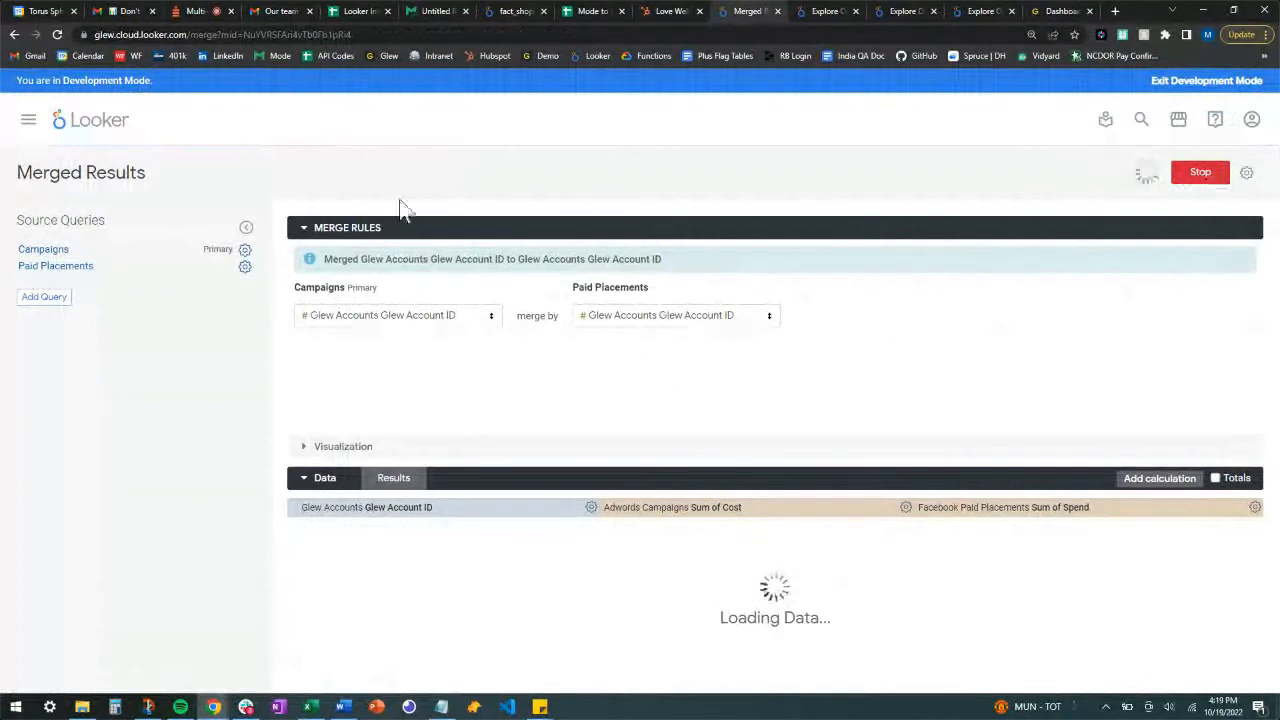
{"action": "left_click", "coordinate": [306, 232]}
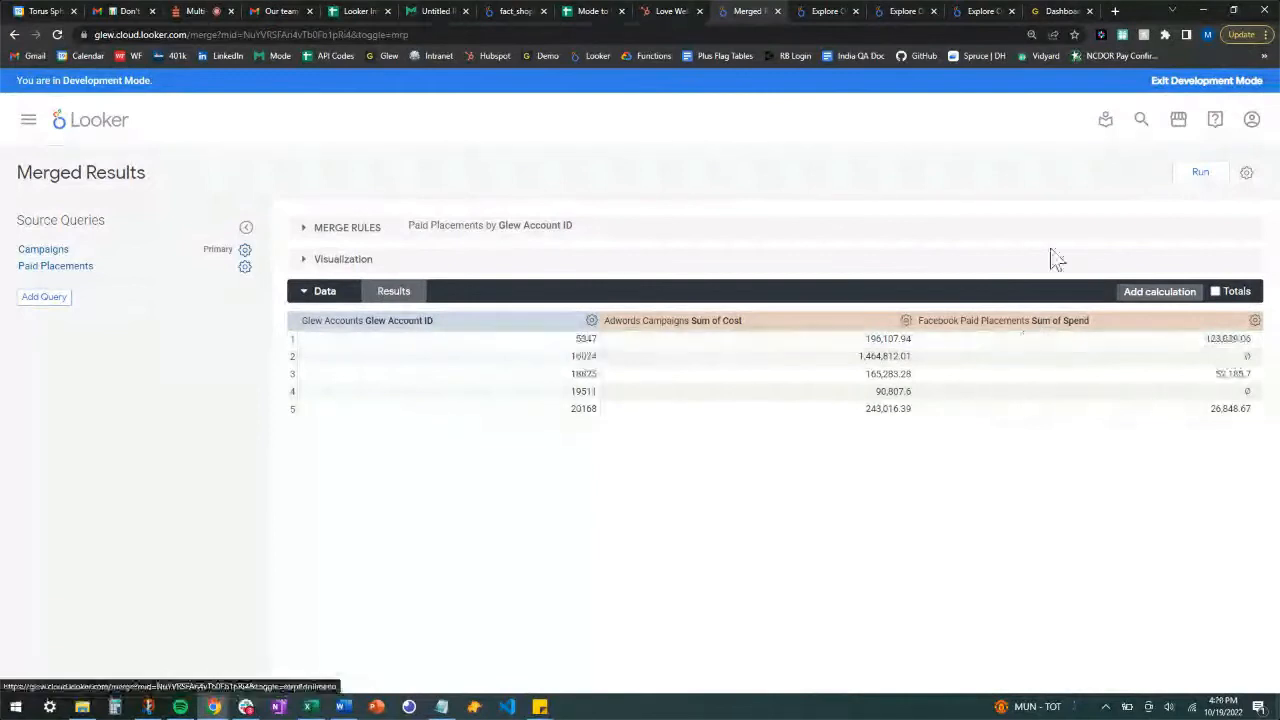
{"action": "left_click", "coordinate": [1246, 174]}
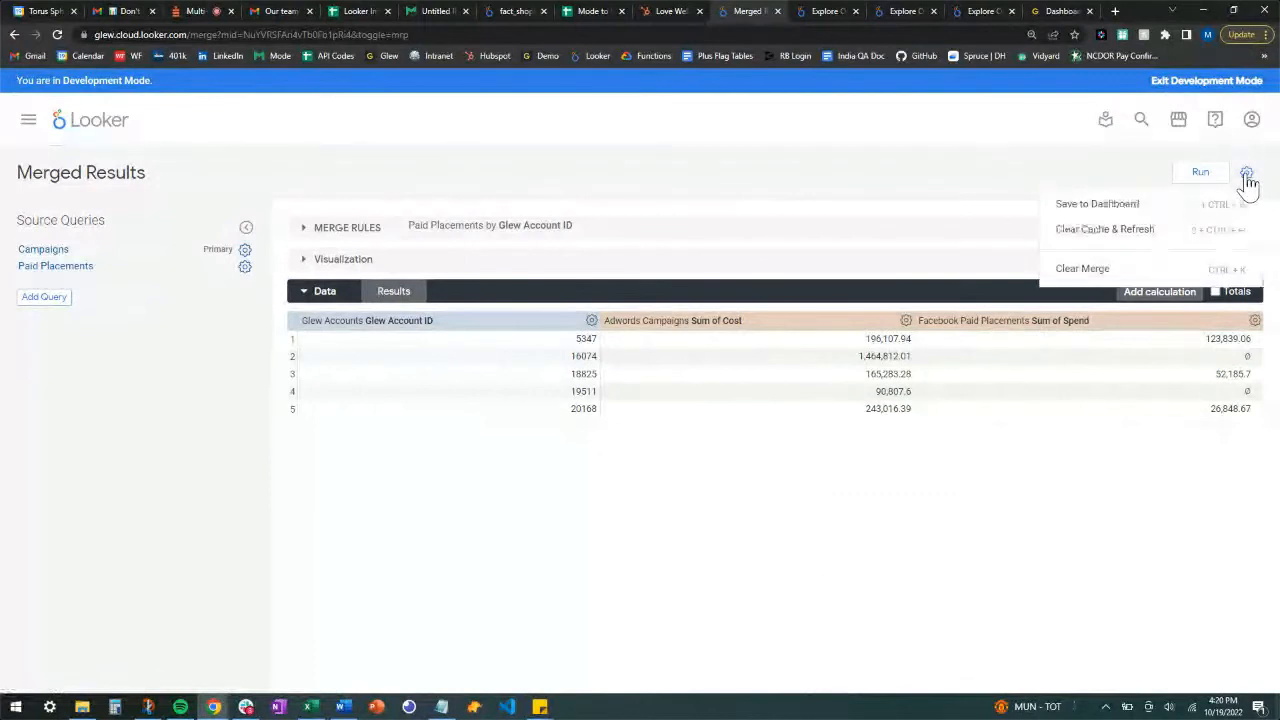
{"action": "left_click", "coordinate": [1103, 572]}
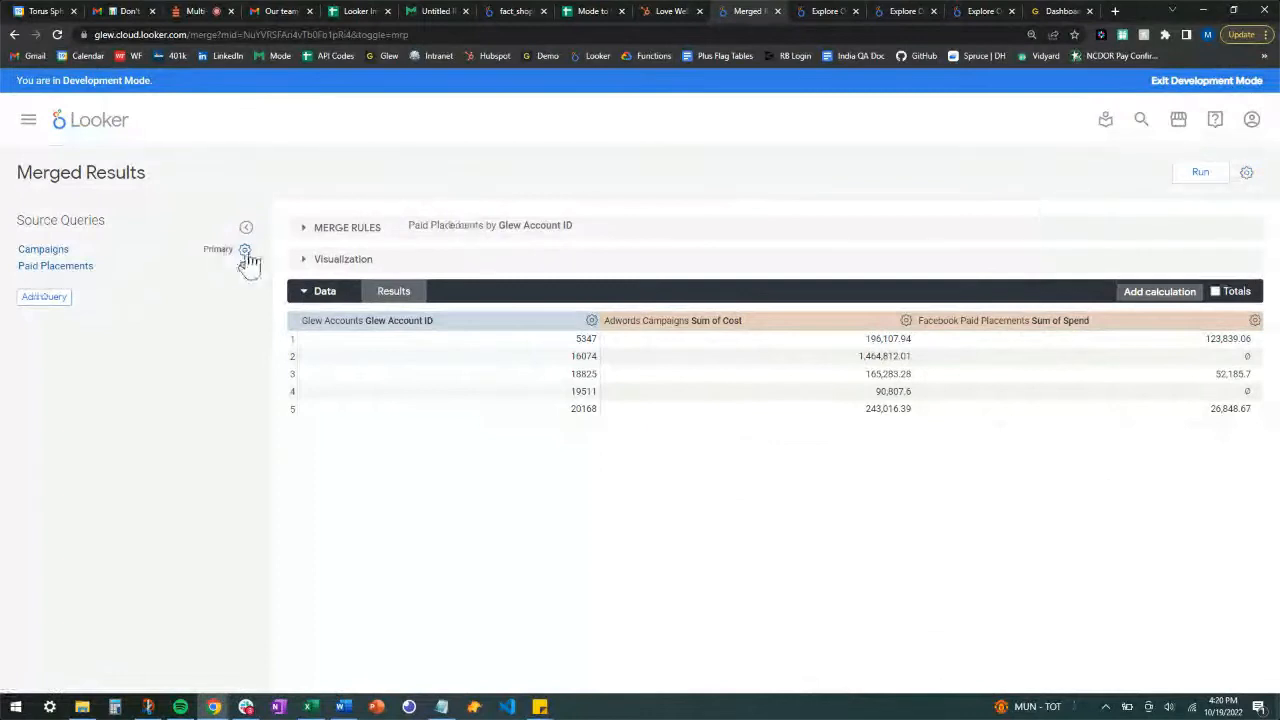
Step: Add another source query to the merge, searching for "bing" and choosing the second listed Campaign Performance Explore under Bing Ads
{"action": "left_click", "coordinate": [45, 300]}
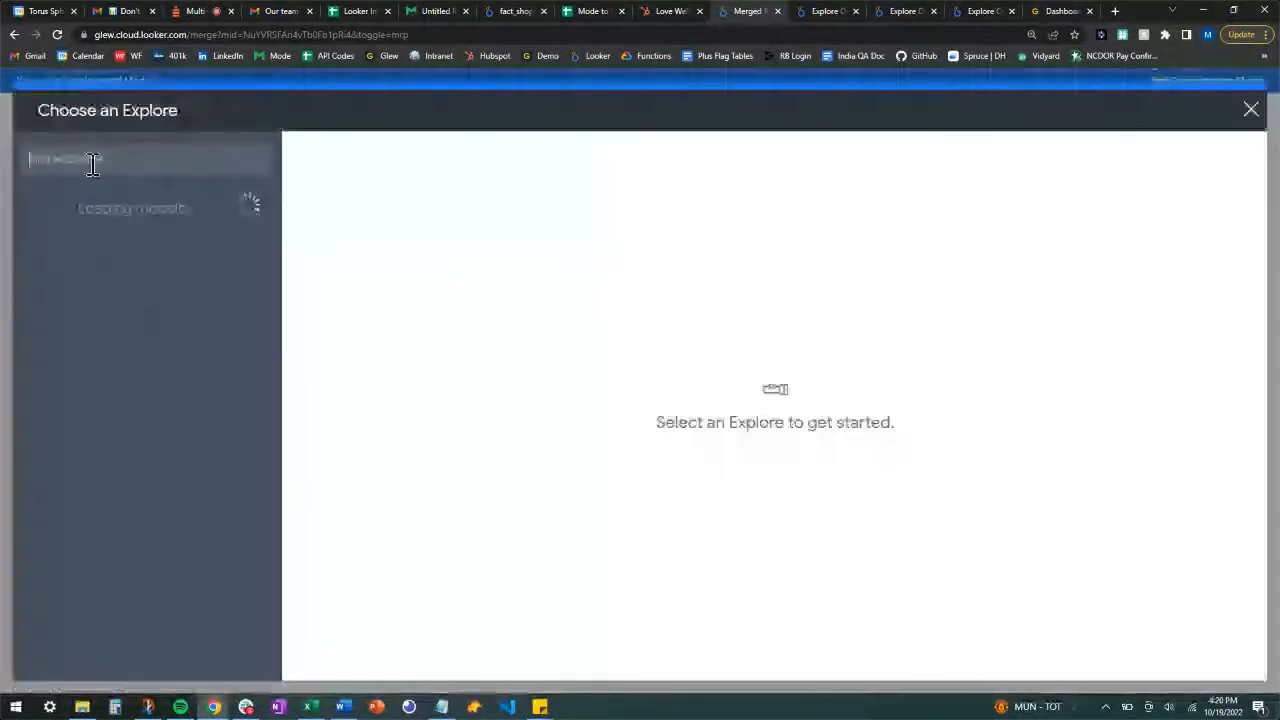
{"action": "type", "text": "bing"}
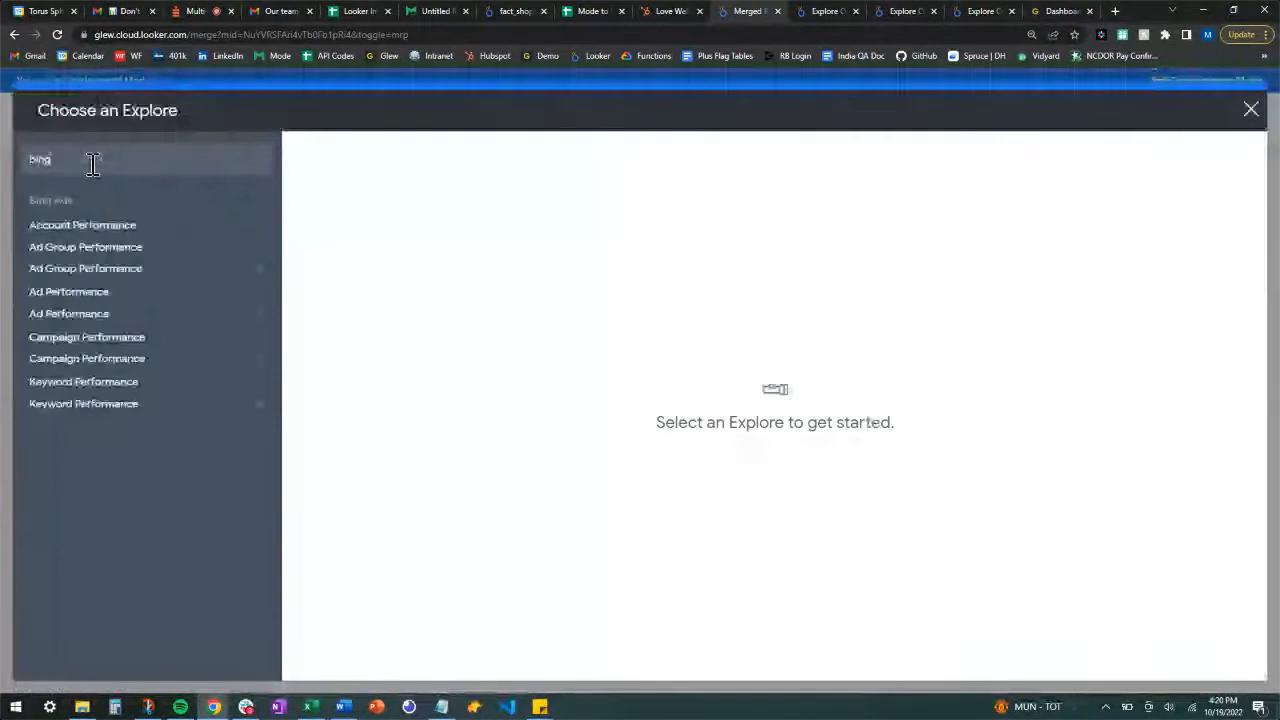
{"action": "left_click", "coordinate": [121, 362]}
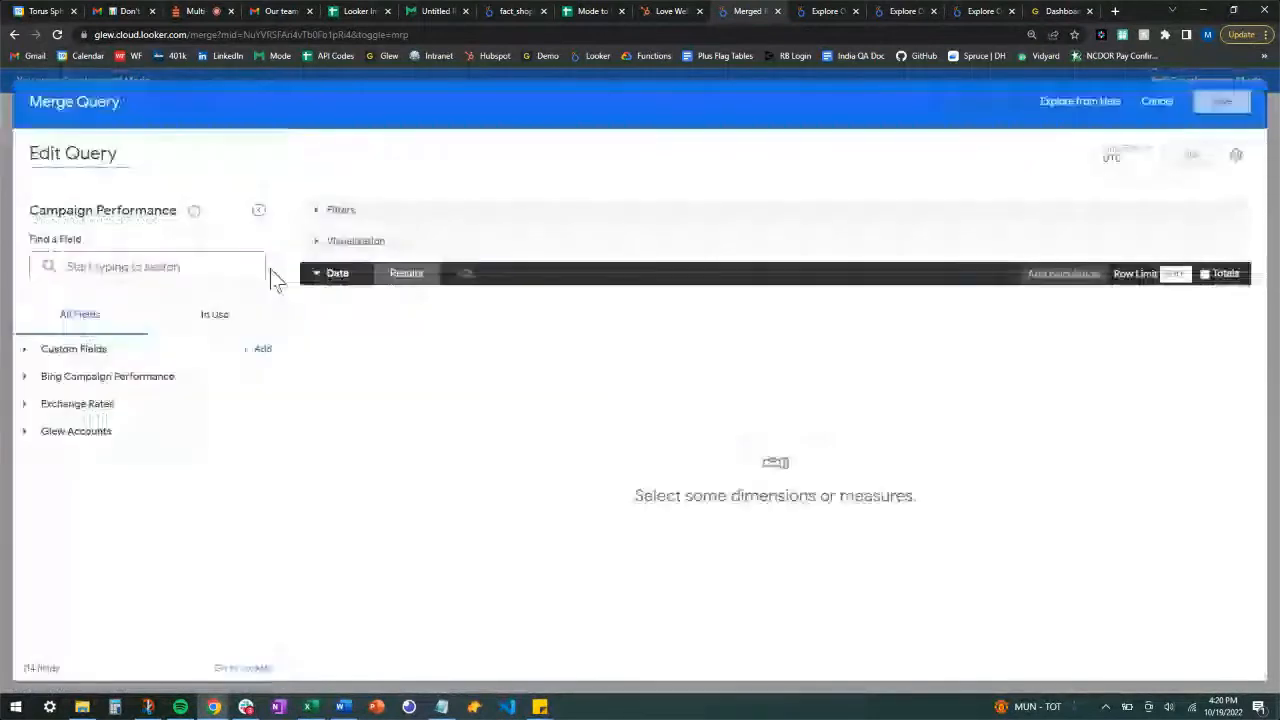
Step: Filter the Campaign Performance query on Glew Account ID from Glew Accounts and enter the first two account IDs used in the other queries
{"action": "left_click", "coordinate": [76, 431]}
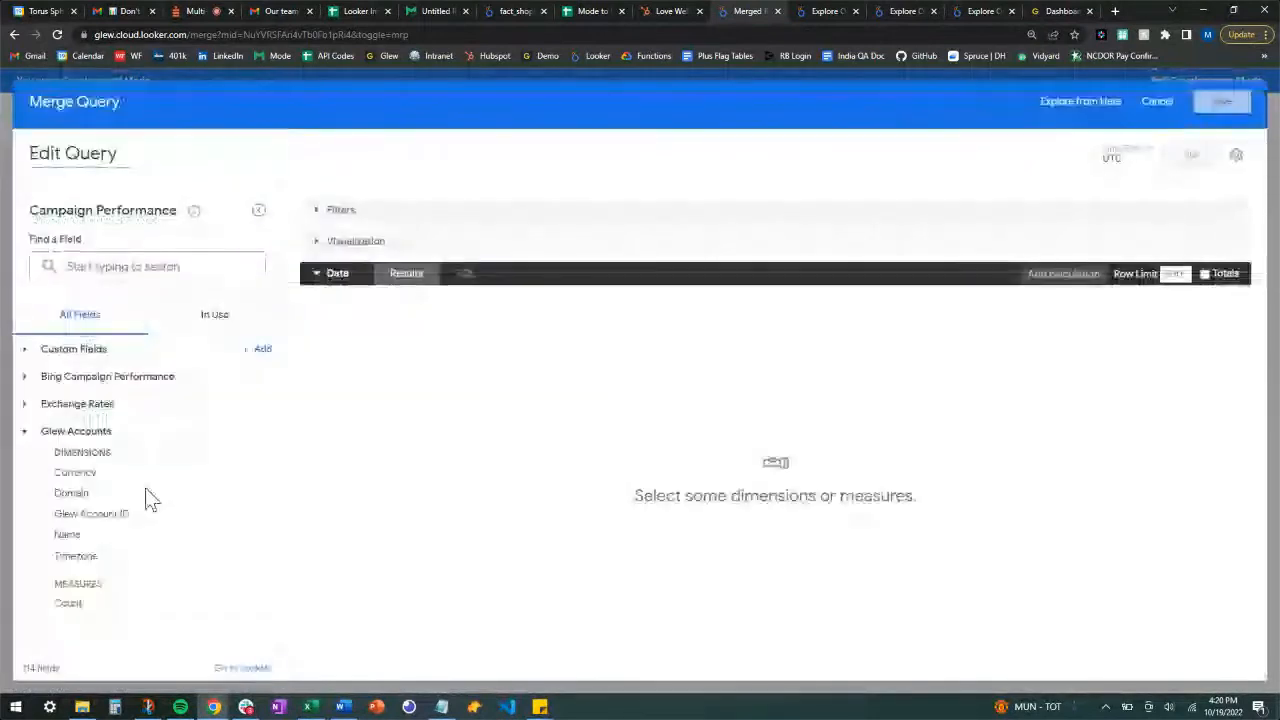
{"action": "left_click", "coordinate": [229, 514]}
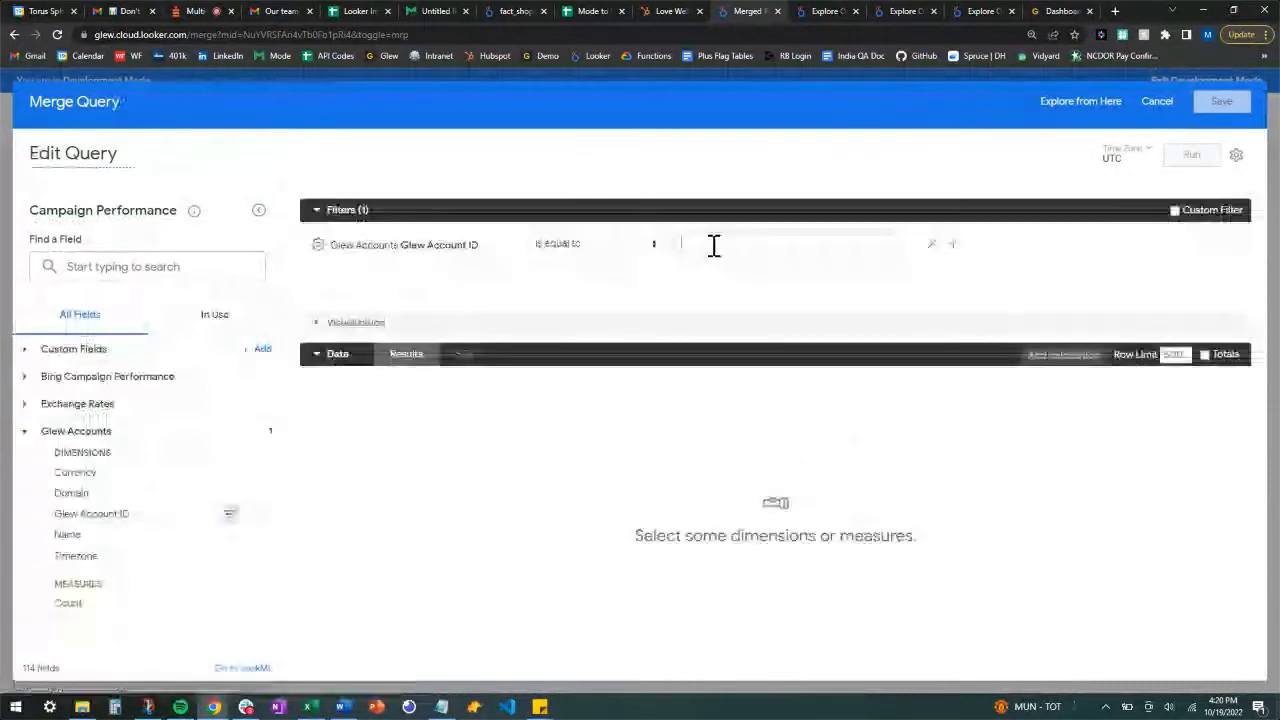
{"action": "left_click", "coordinate": [740, 296]}
{"action": "left_click", "coordinate": [755, 244]}
{"action": "type", "text": "20168"}
{"action": "left_click", "coordinate": [862, 295]}
{"action": "left_click", "coordinate": [828, 248]}
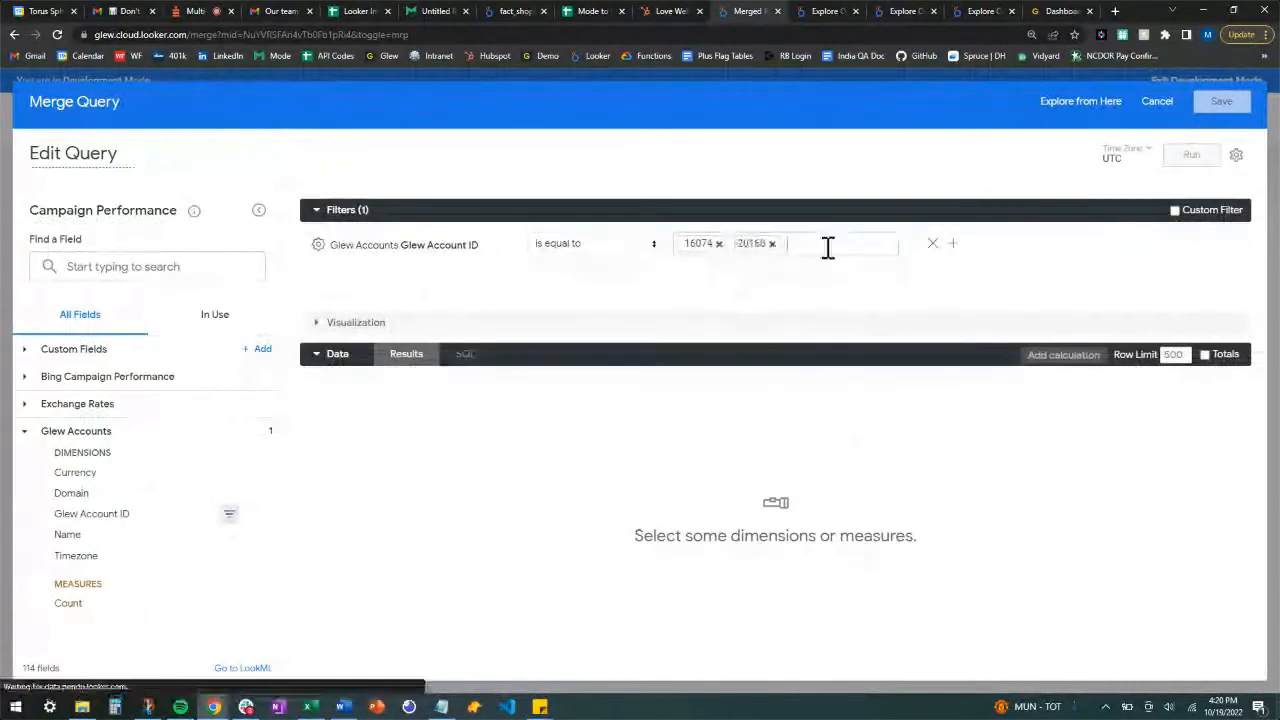
Step: Add the remaining three account IDs from the other source queries to the Campaign Performance query's Glew Account ID filter
{"action": "type", "text": "5541"}
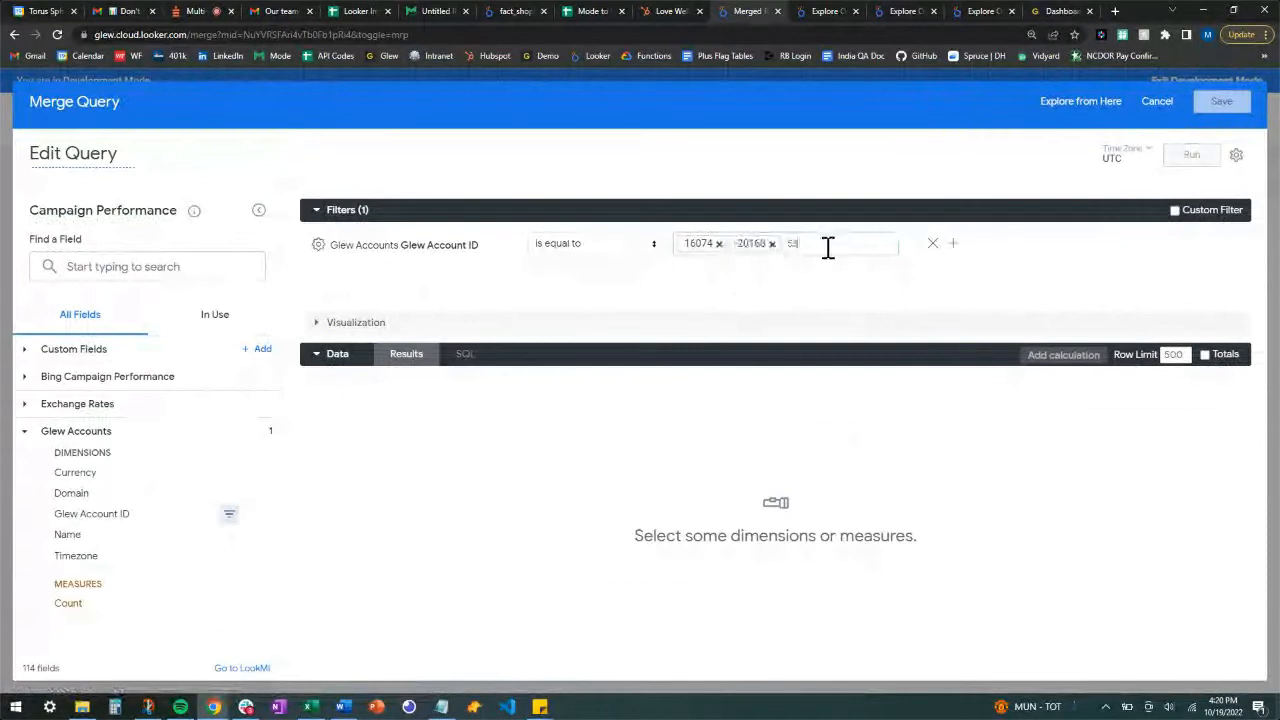
{"action": "left_click", "coordinate": [854, 277]}
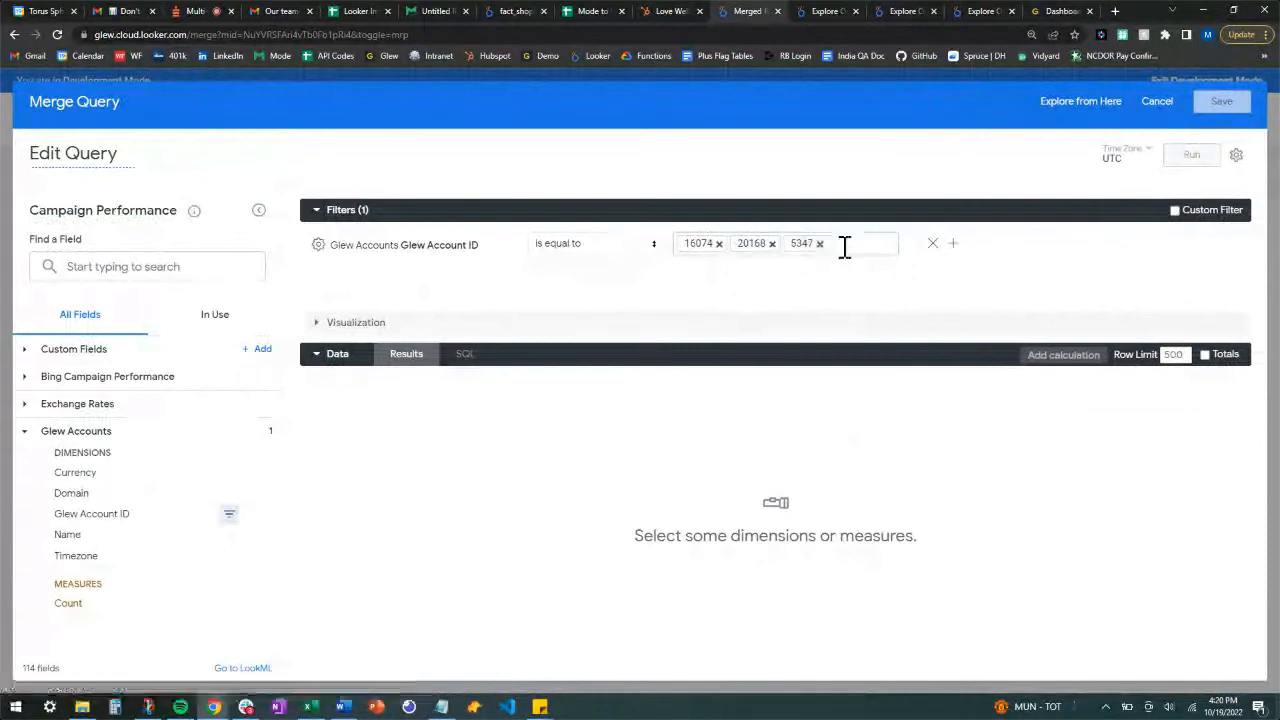
{"action": "left_click", "coordinate": [845, 247]}
{"action": "type", "text": "188"}
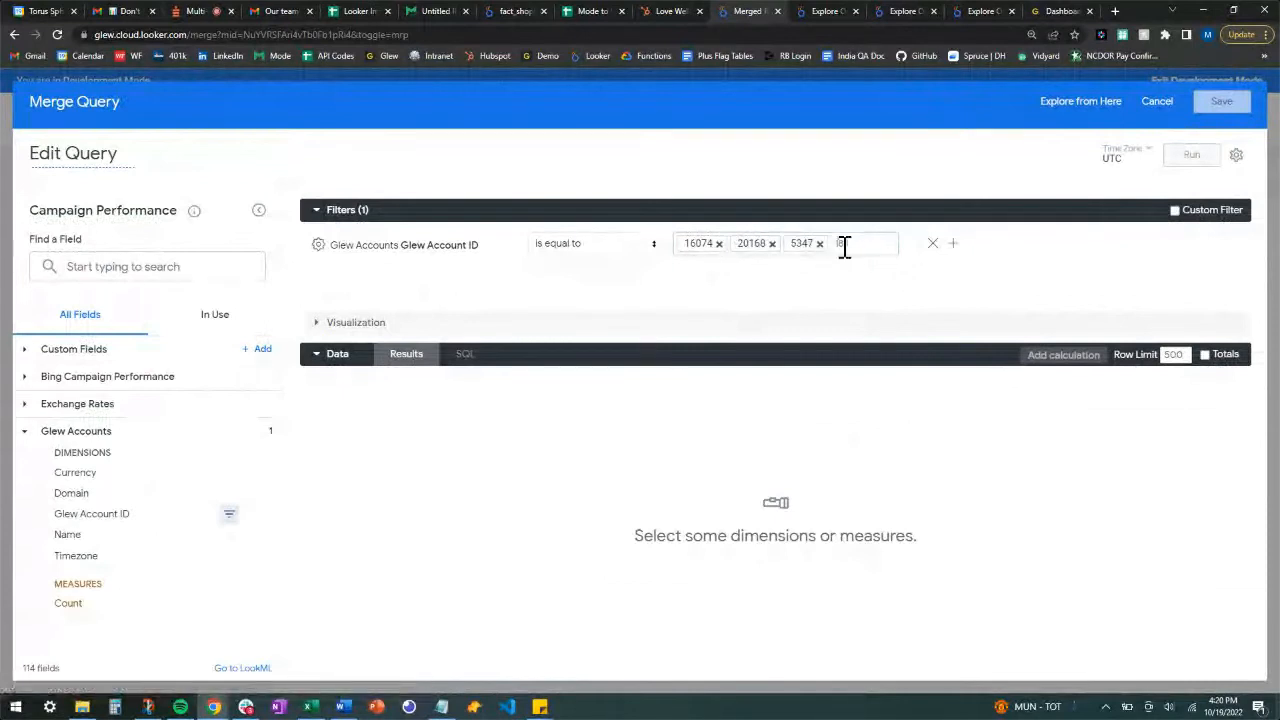
{"action": "type", "text": "25"}
{"action": "left_click", "coordinate": [843, 263]}
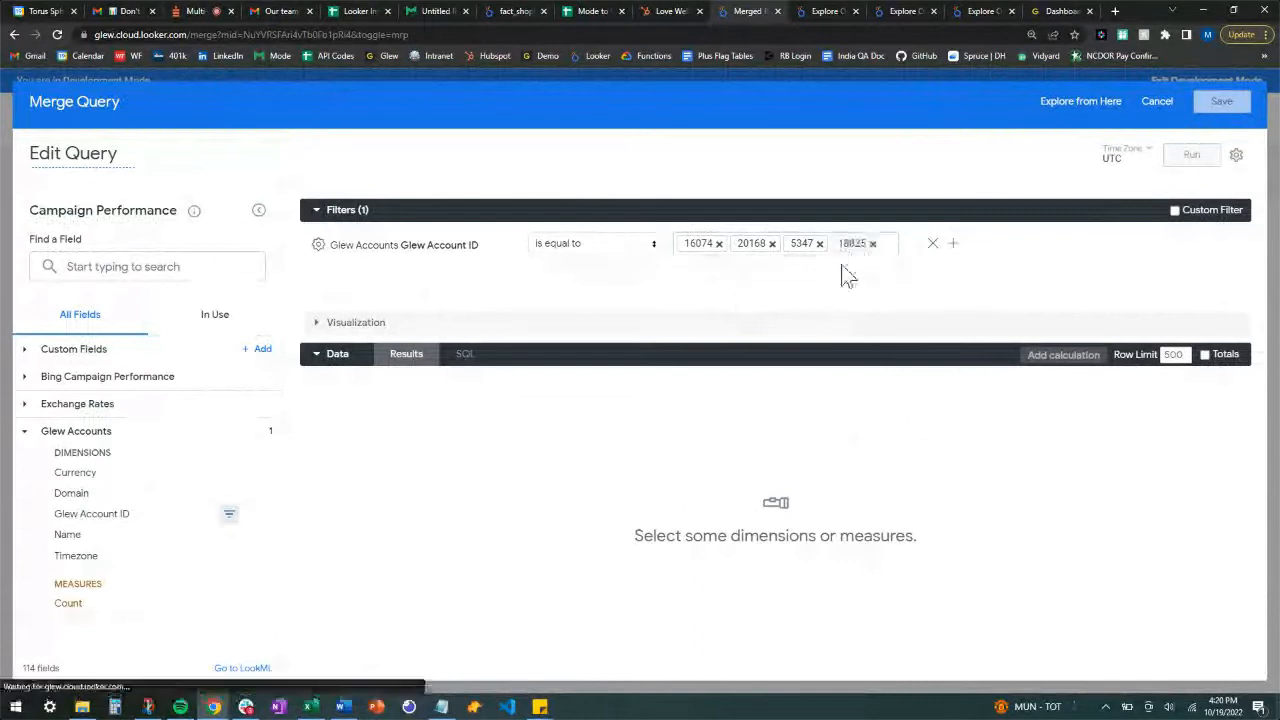
{"action": "type", "text": "1981"}
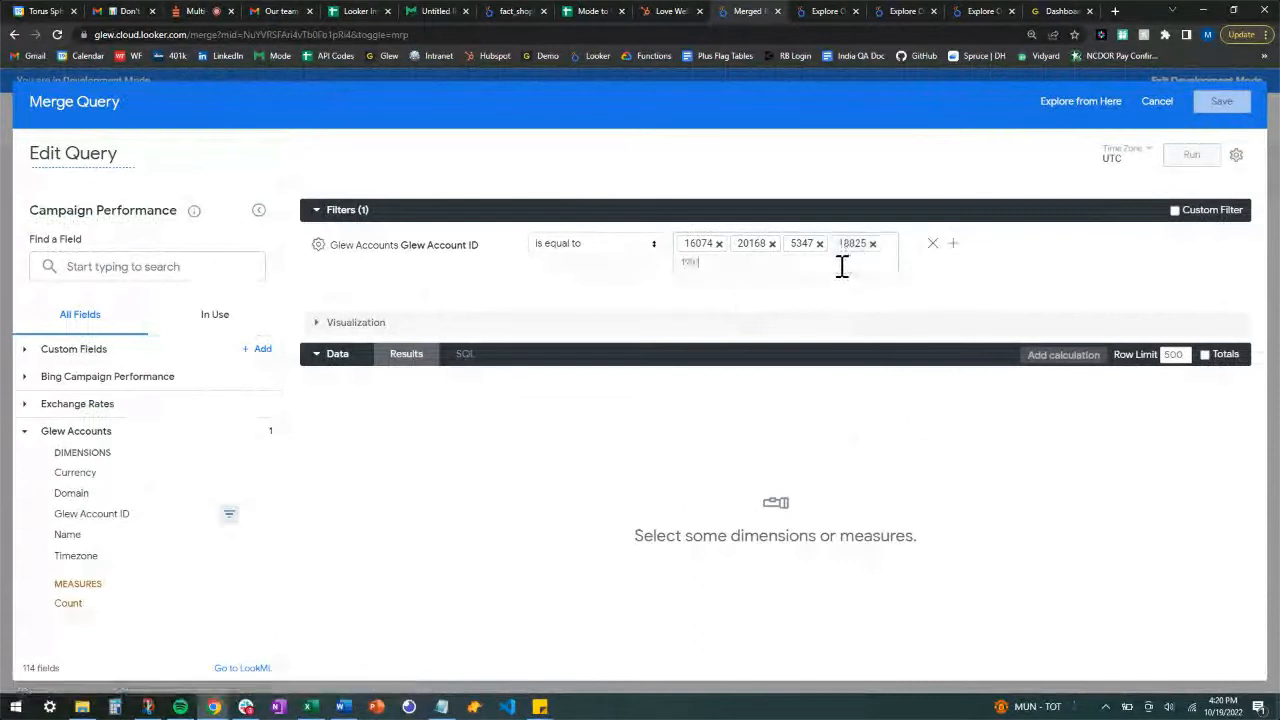
{"action": "type", "text": "1"}
{"action": "left_click", "coordinate": [813, 286]}
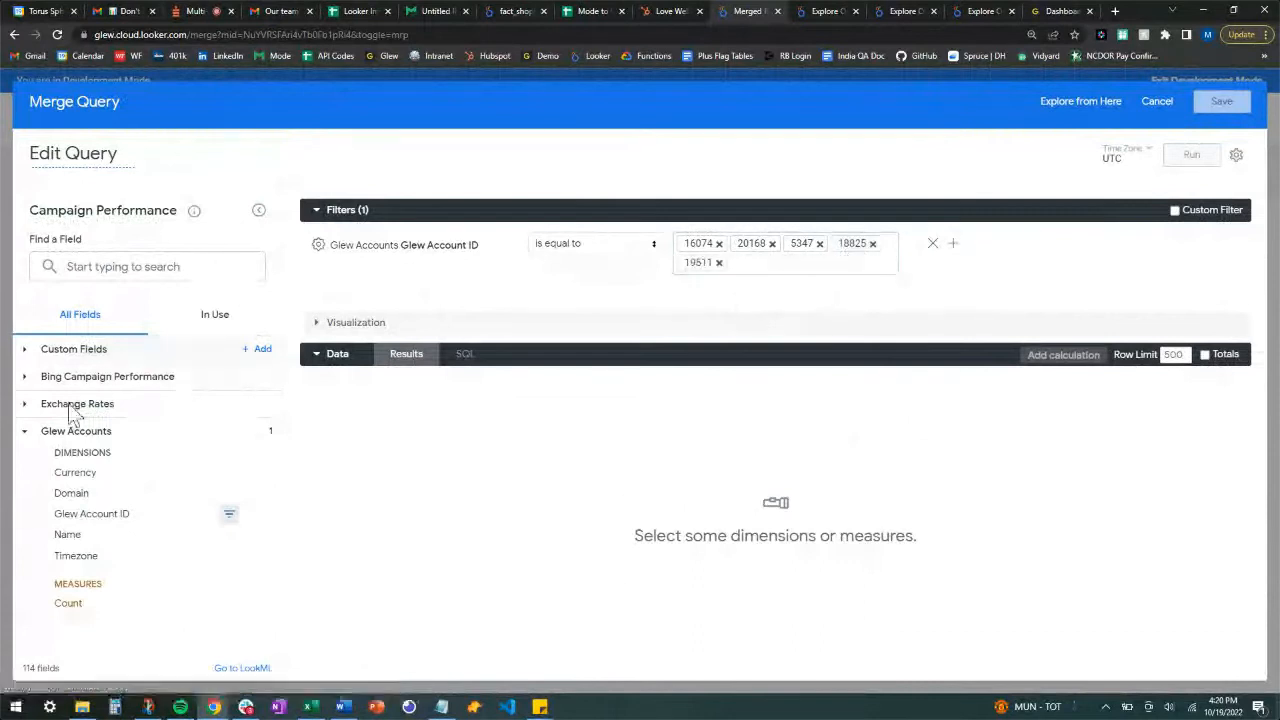
Step: Add a filter on the Bing Campaign Performance Timestamp Date
{"action": "left_click", "coordinate": [28, 380]}
{"action": "scroll", "coordinate": [112, 483], "scroll_direction": "down", "scroll_amount": 5}
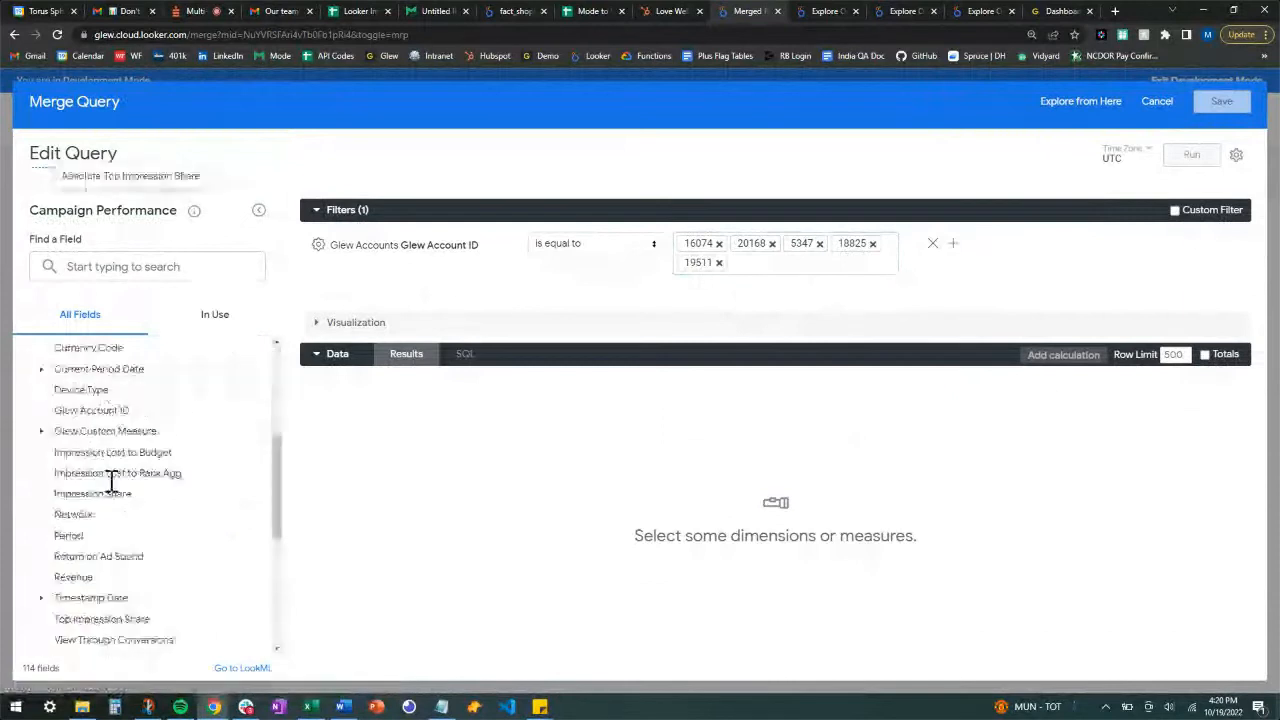
{"action": "scroll", "coordinate": [112, 483], "scroll_direction": "down", "scroll_amount": 2}
{"action": "left_click", "coordinate": [43, 415]}
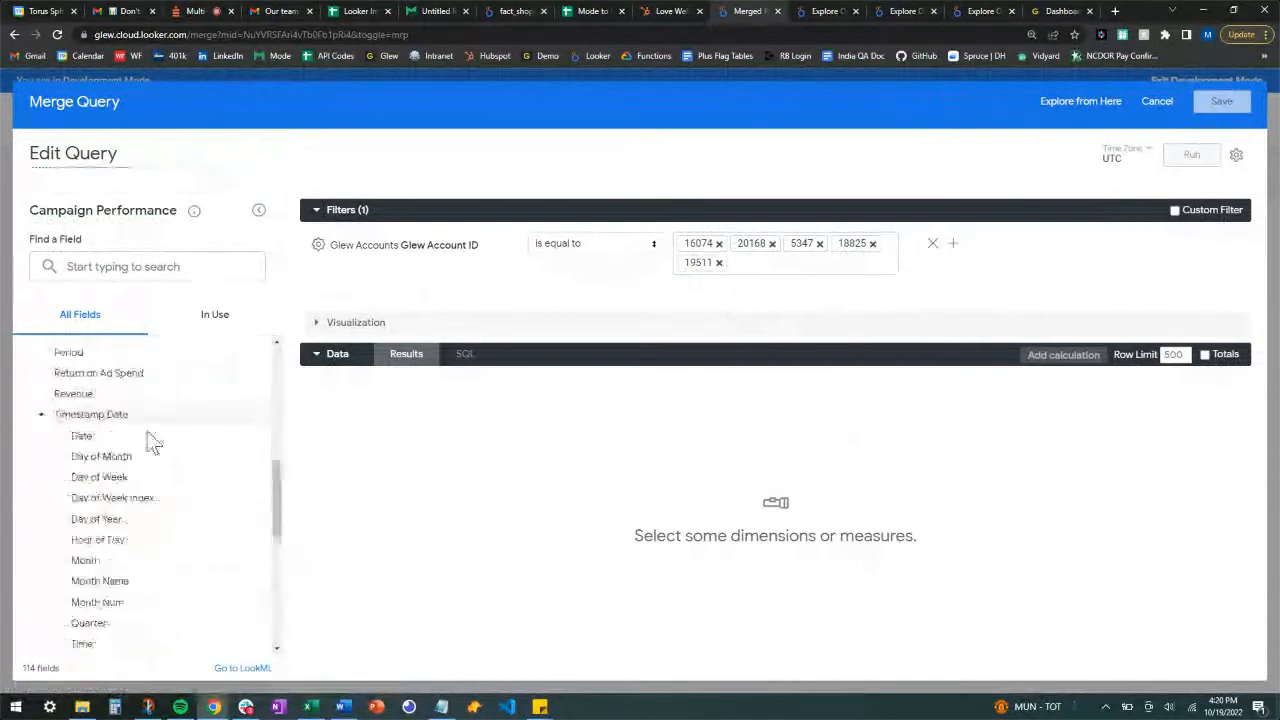
{"action": "left_click", "coordinate": [217, 437]}
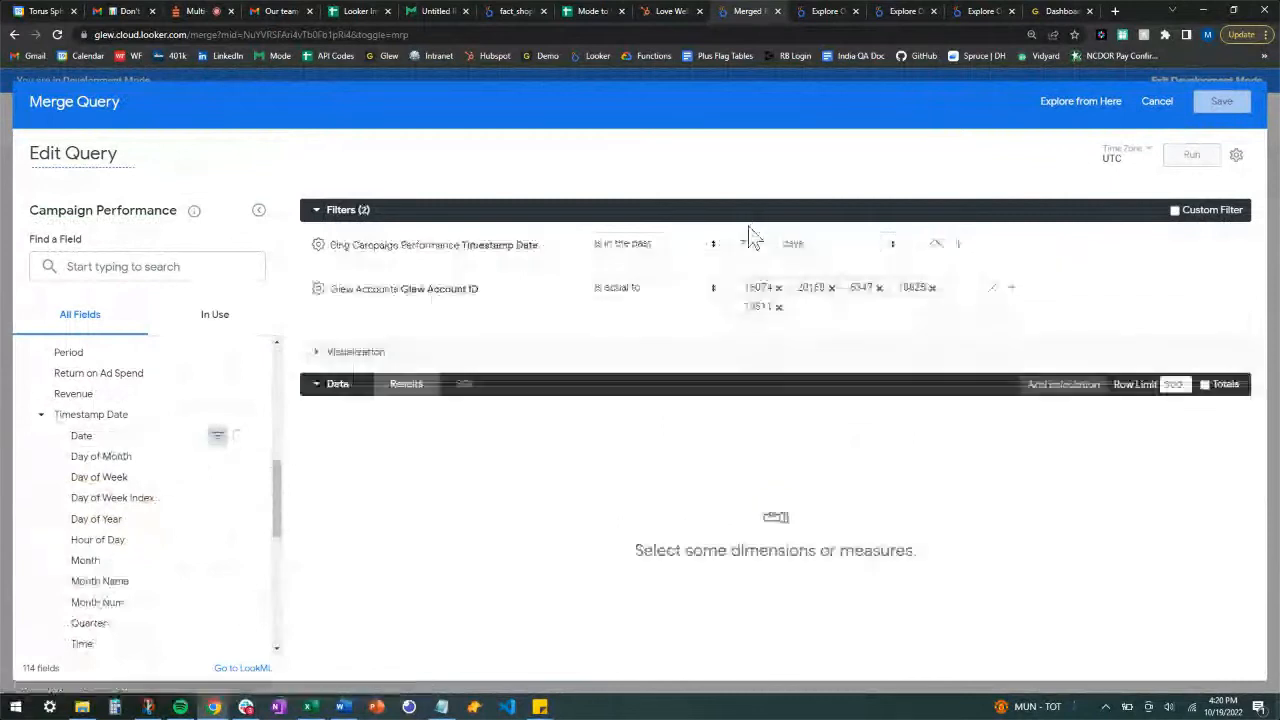
Step: Set the Bing Campaign Performance Timestamp Date filter to "is in range" from Oct 9, 2022 until before Oct 15, 2022
{"action": "left_click", "coordinate": [760, 244]}
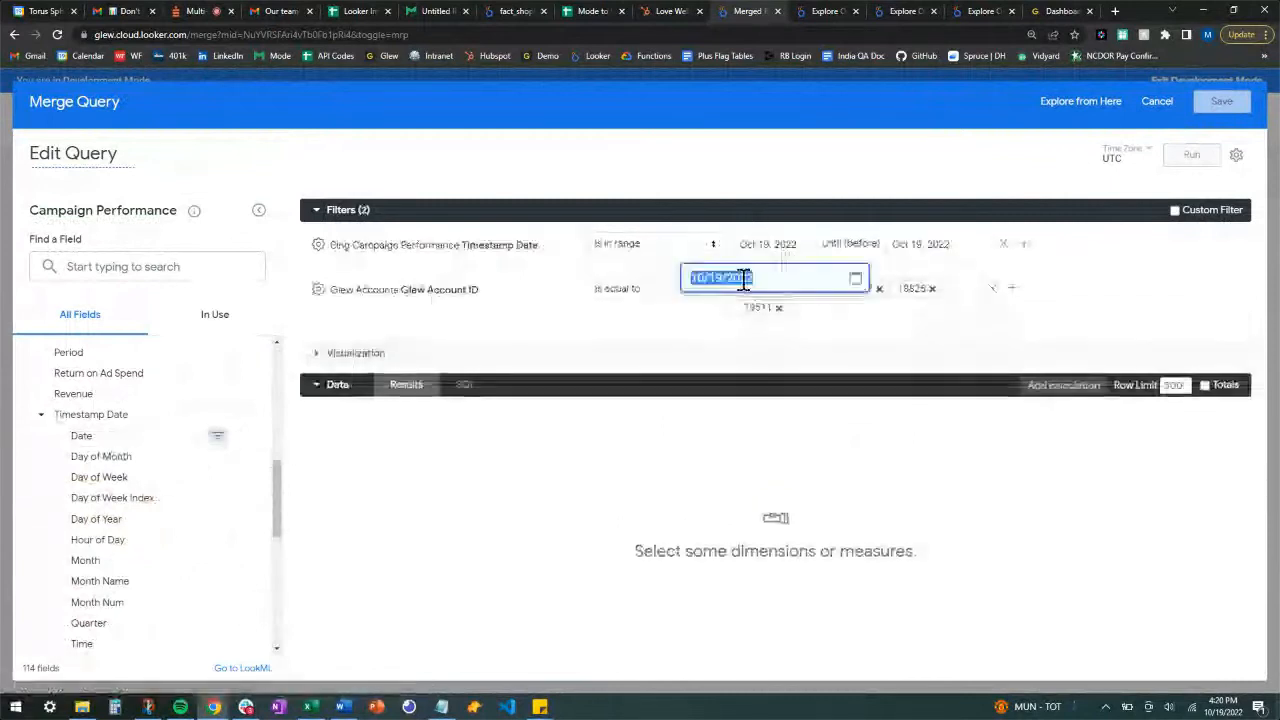
{"action": "left_click", "coordinate": [857, 284]}
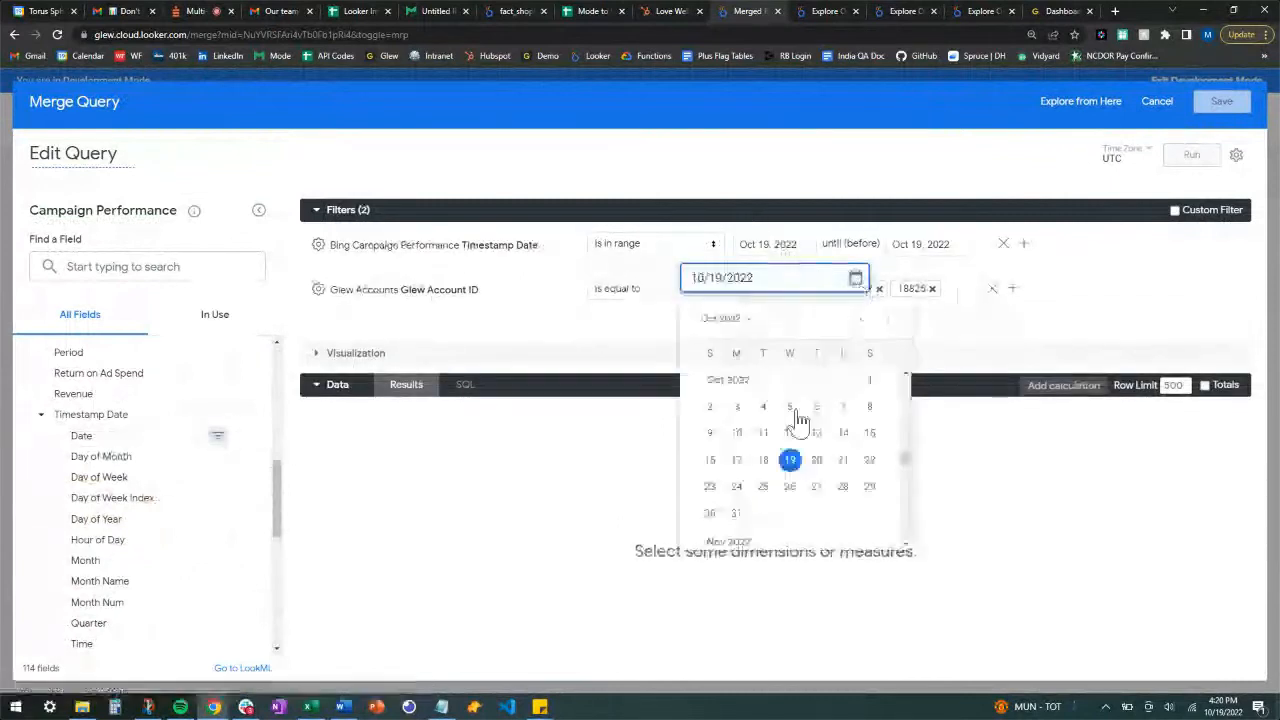
{"action": "left_click", "coordinate": [710, 432]}
{"action": "left_click", "coordinate": [1007, 279]}
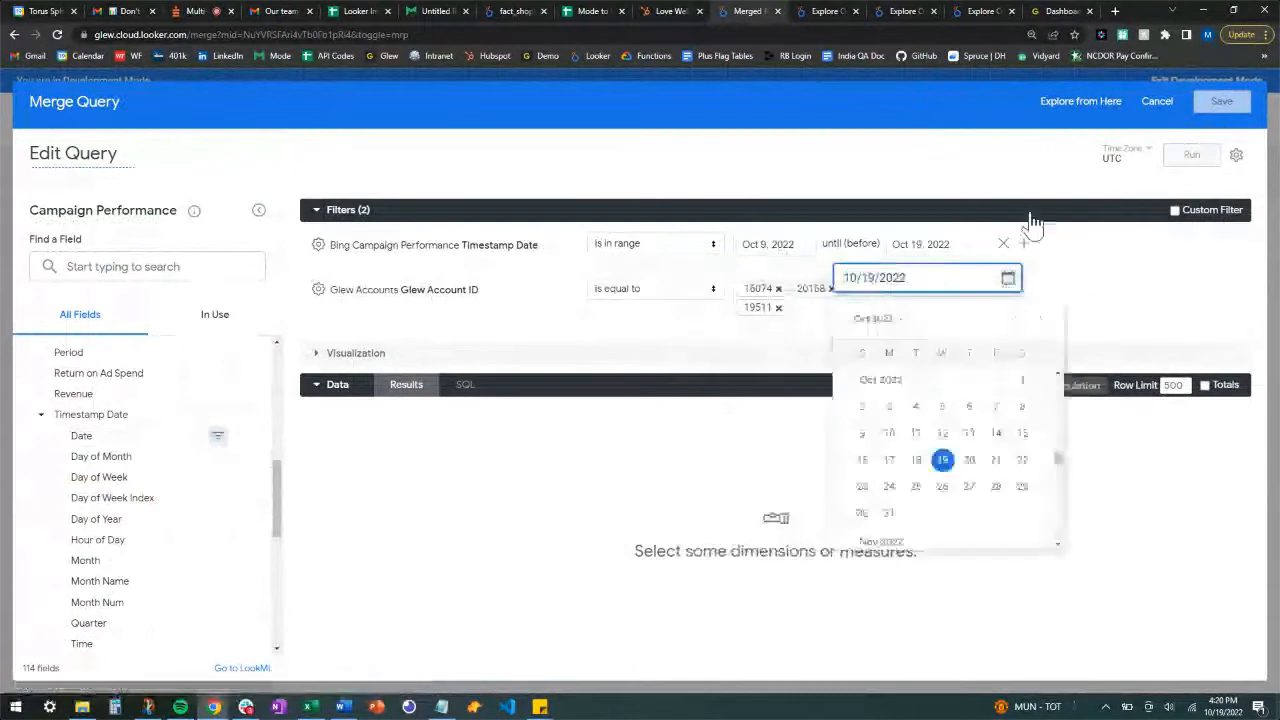
{"action": "left_click", "coordinate": [1024, 436]}
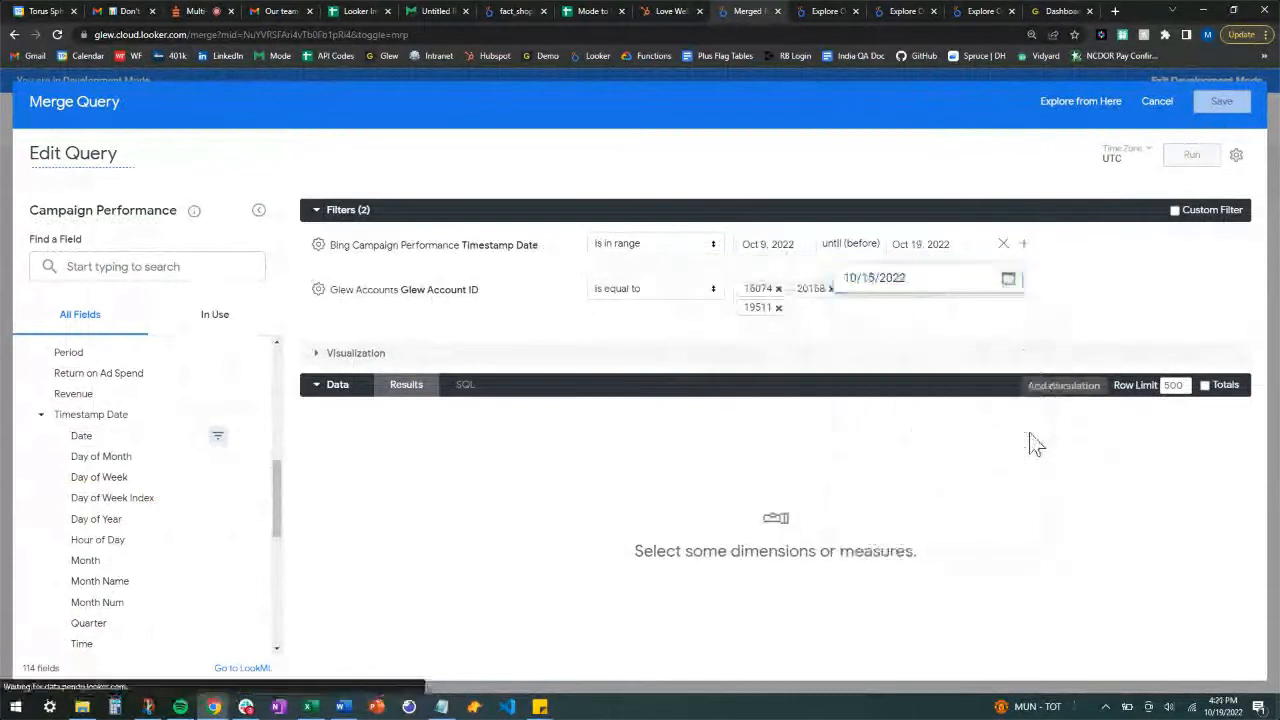
Step: Add the Glew Account ID dimension and the Bing Sum of Cost measure to the Campaign Performance query and run it
{"action": "scroll", "coordinate": [150, 470], "scroll_direction": "down", "scroll_amount": 5}
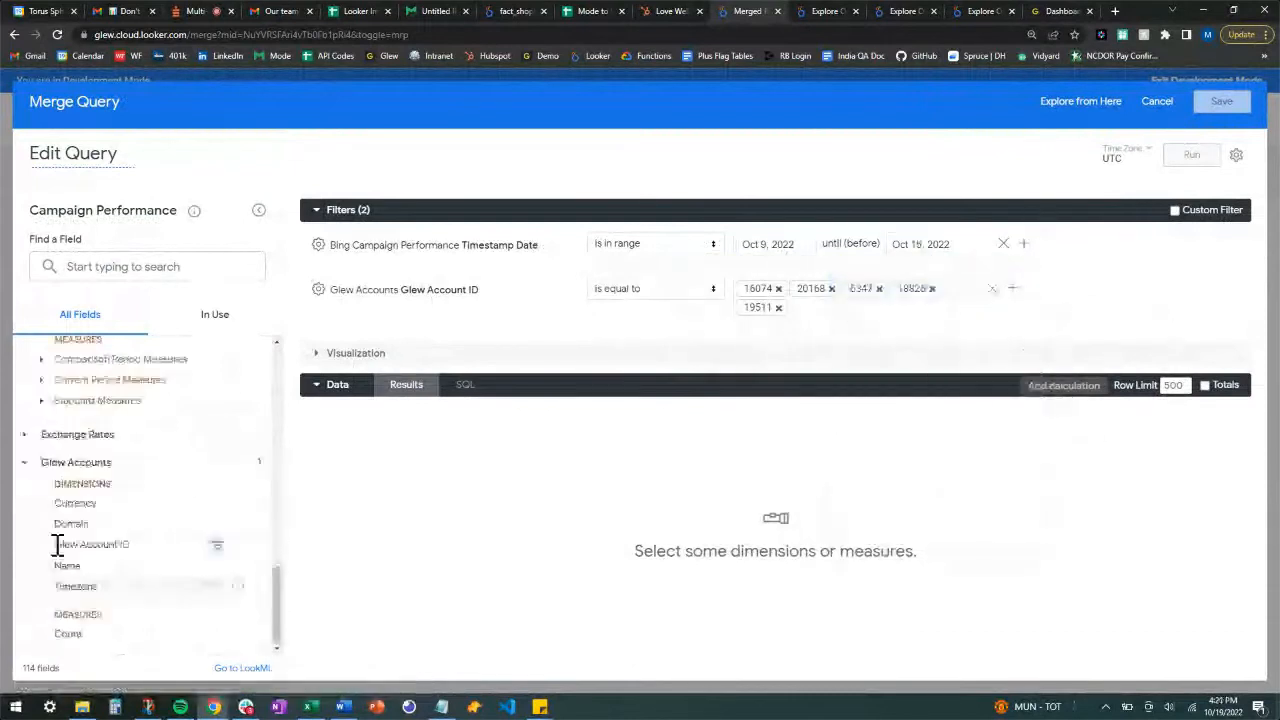
{"action": "left_click", "coordinate": [148, 546]}
{"action": "scroll", "coordinate": [165, 480], "scroll_direction": "up", "scroll_amount": 1}
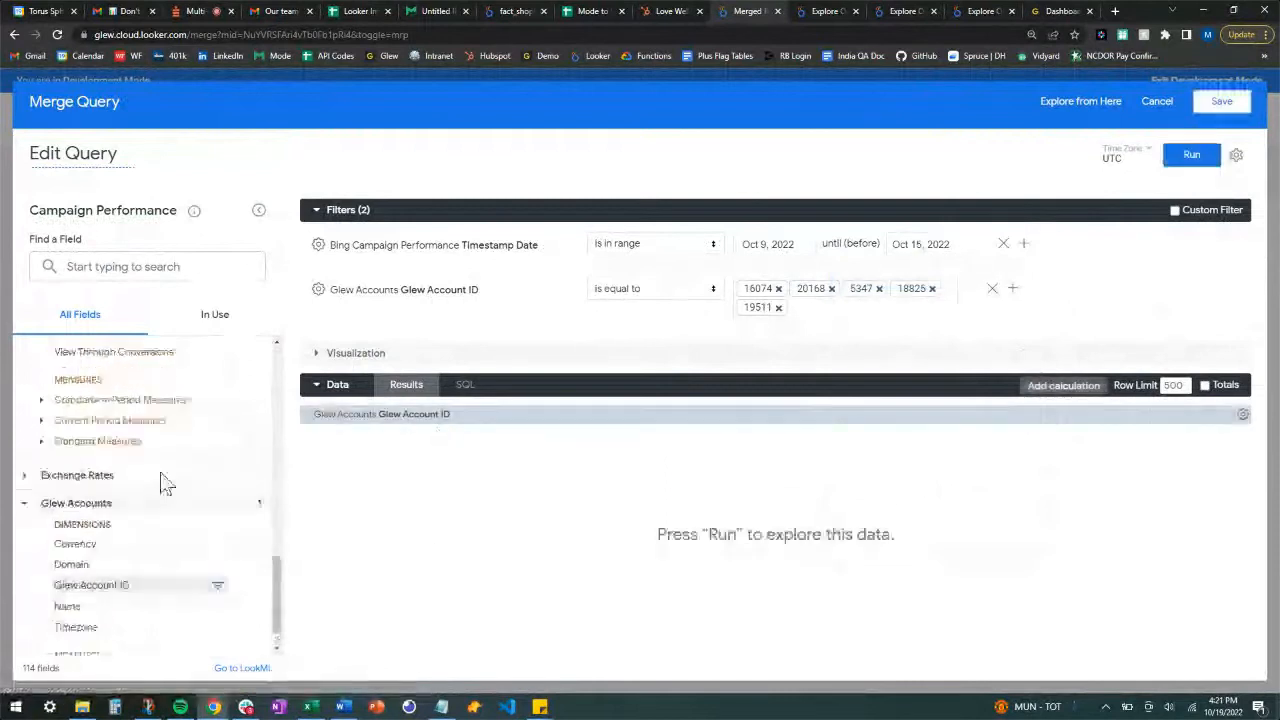
{"action": "scroll", "coordinate": [165, 483], "scroll_direction": "up", "scroll_amount": 3}
{"action": "scroll", "coordinate": [90, 540], "scroll_direction": "down", "scroll_amount": 4}
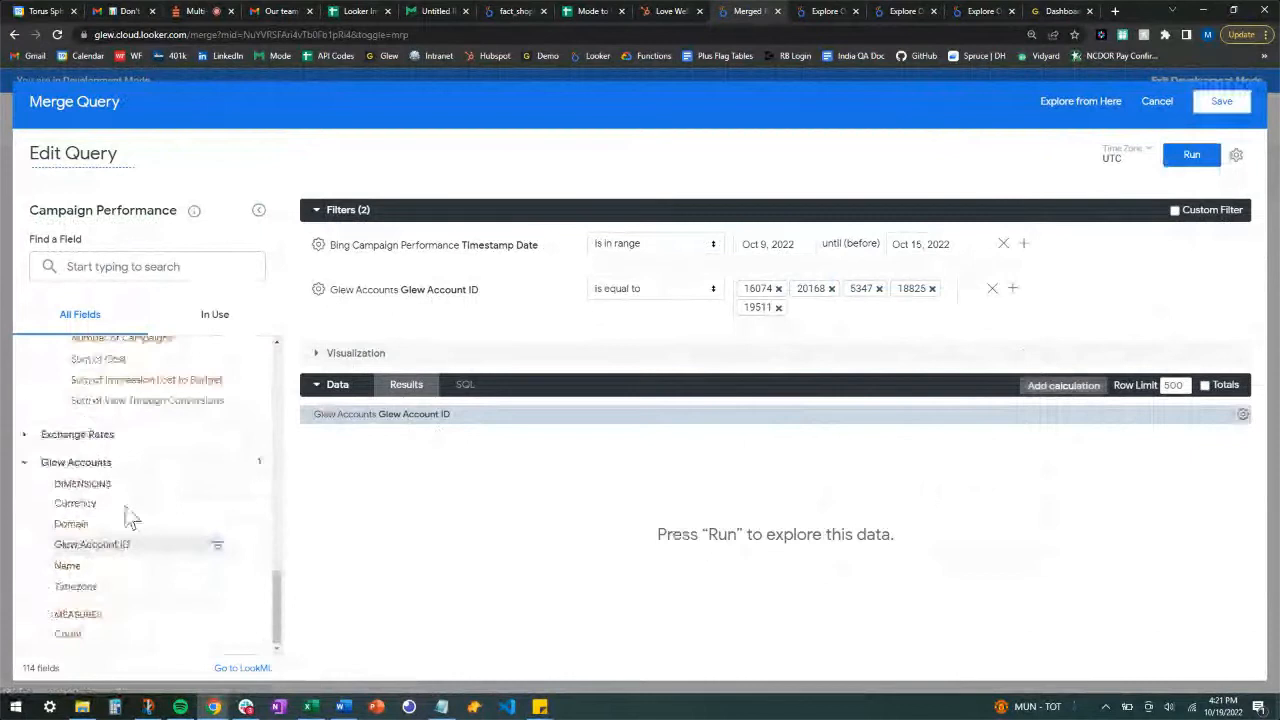
{"action": "left_click", "coordinate": [1192, 156]}
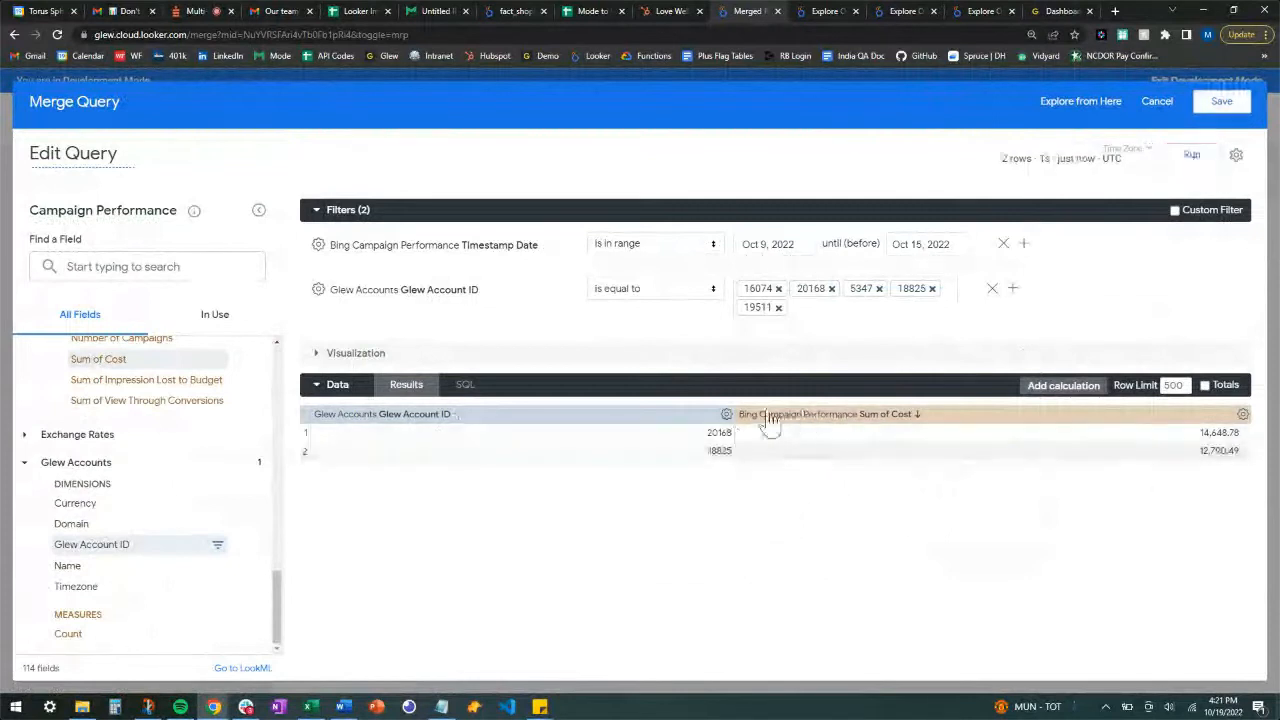
Step: Save the Campaign Performance query into the merge and run the merged results for all three sources
{"action": "left_click", "coordinate": [1222, 104]}
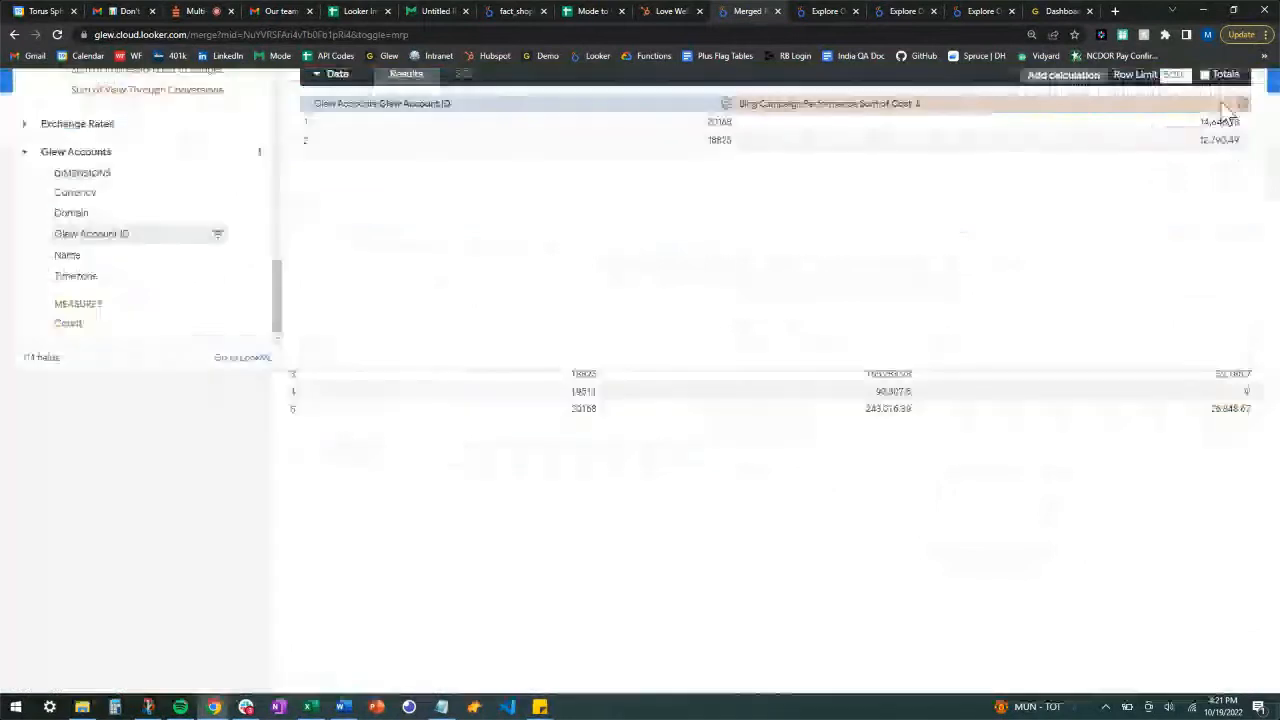
{"action": "left_click", "coordinate": [1201, 176]}
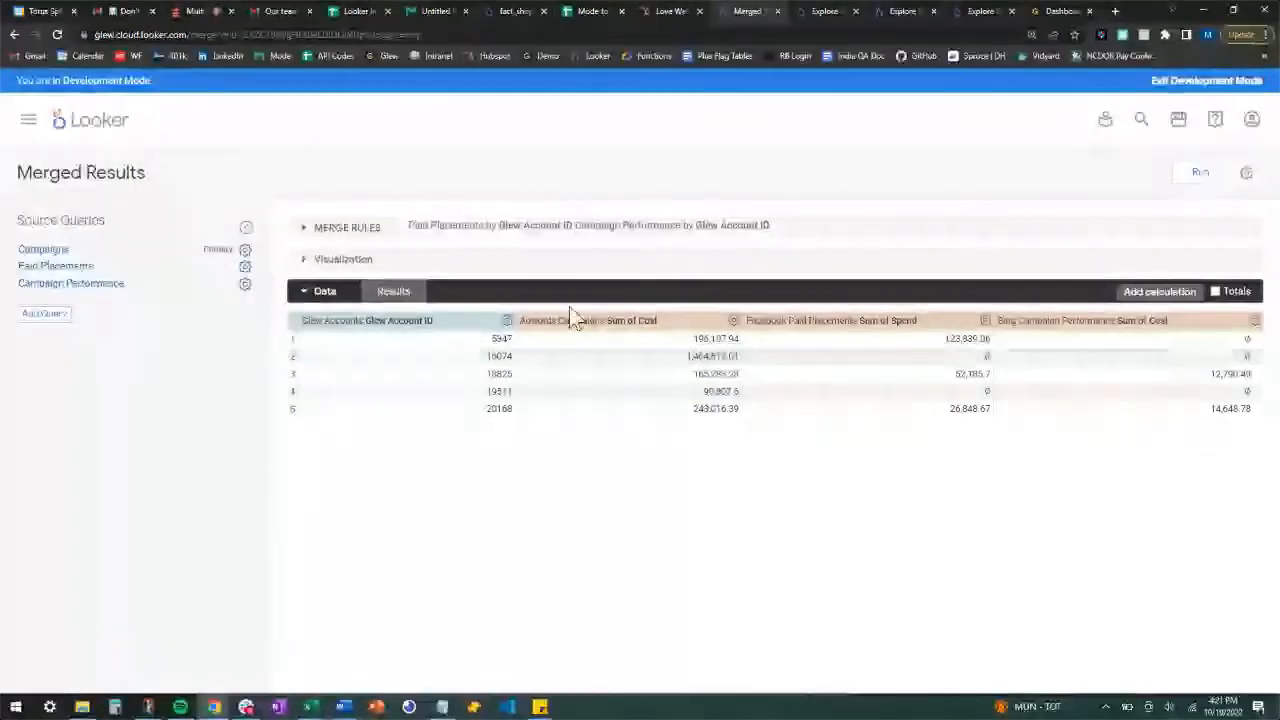
{"action": "left_click", "coordinate": [400, 321]}
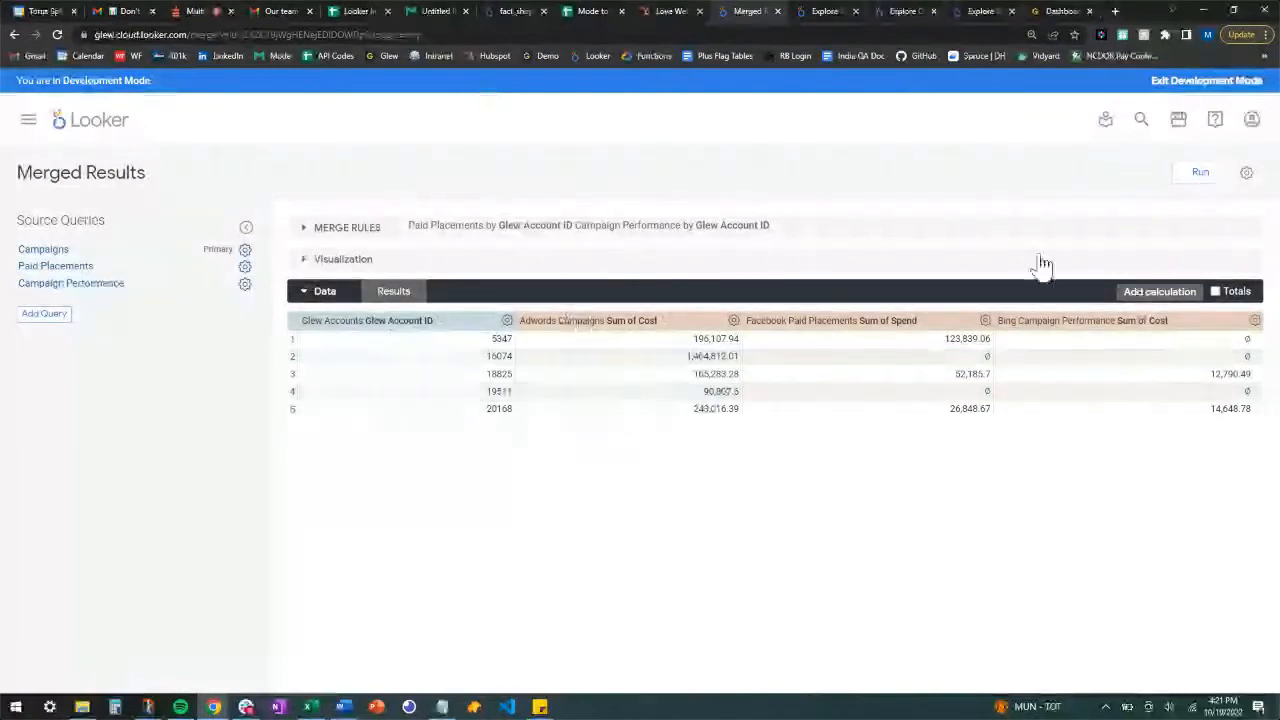
Step: Start a custom-expression table calculation with the Adwords field ${fact_adwords_campaigns.sum_of_cost} as its first term
{"action": "left_click", "coordinate": [1160, 292]}
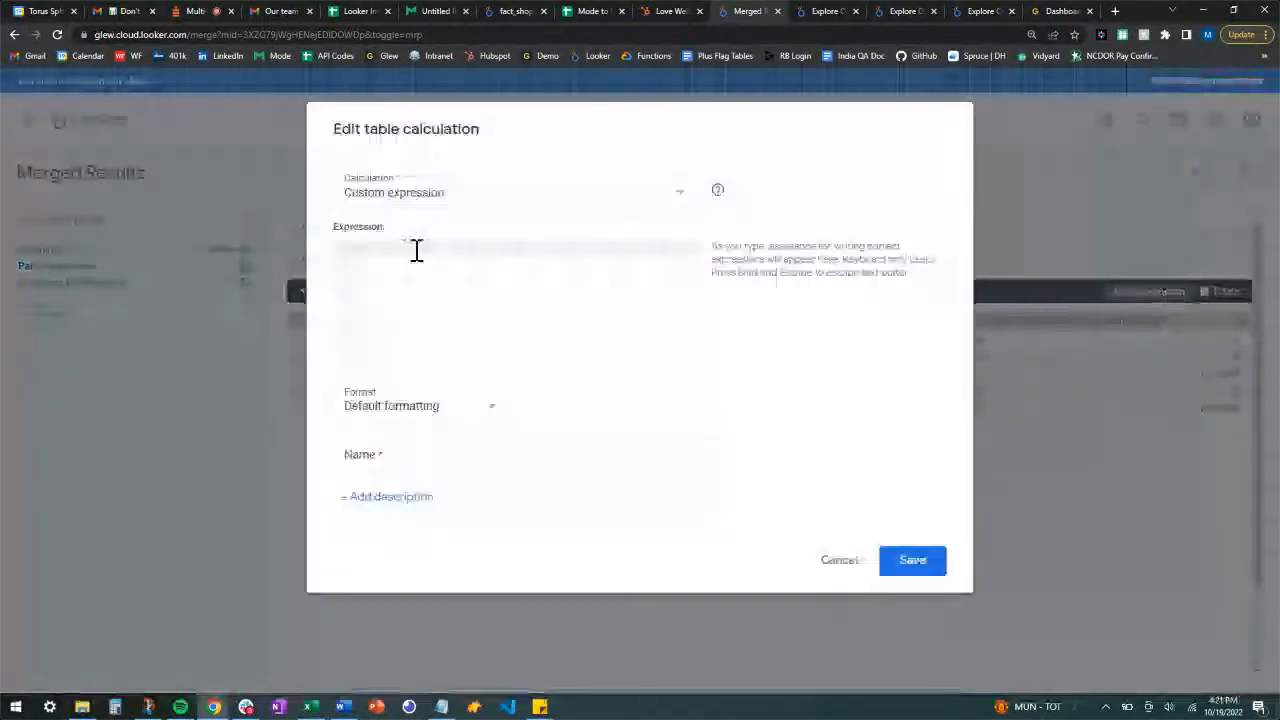
{"action": "left_click", "coordinate": [416, 250]}
{"action": "type", "text": "ad"}
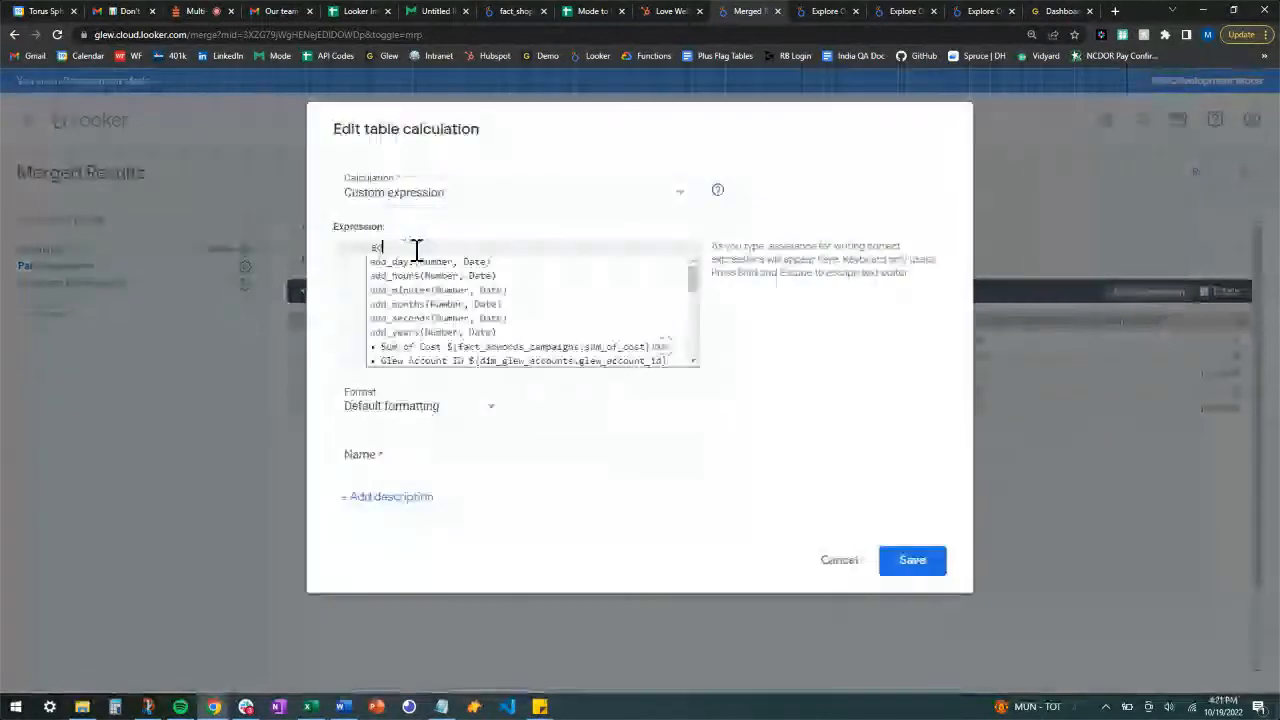
{"action": "key", "text": "BackSpace"}
{"action": "key", "text": "BackSpace"}
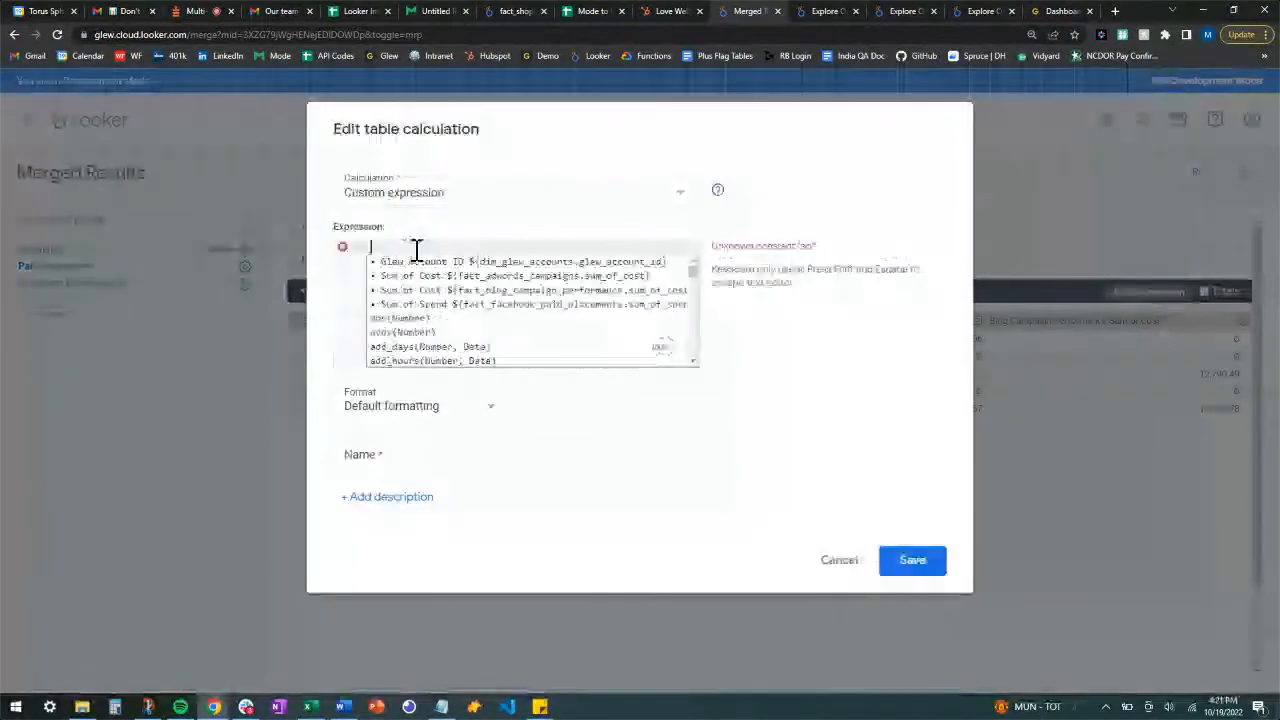
{"action": "type", "text": "spe"}
{"action": "key", "text": "BackSpace"}
{"action": "key", "text": "BackSpace"}
{"action": "key", "text": "BackSpace"}
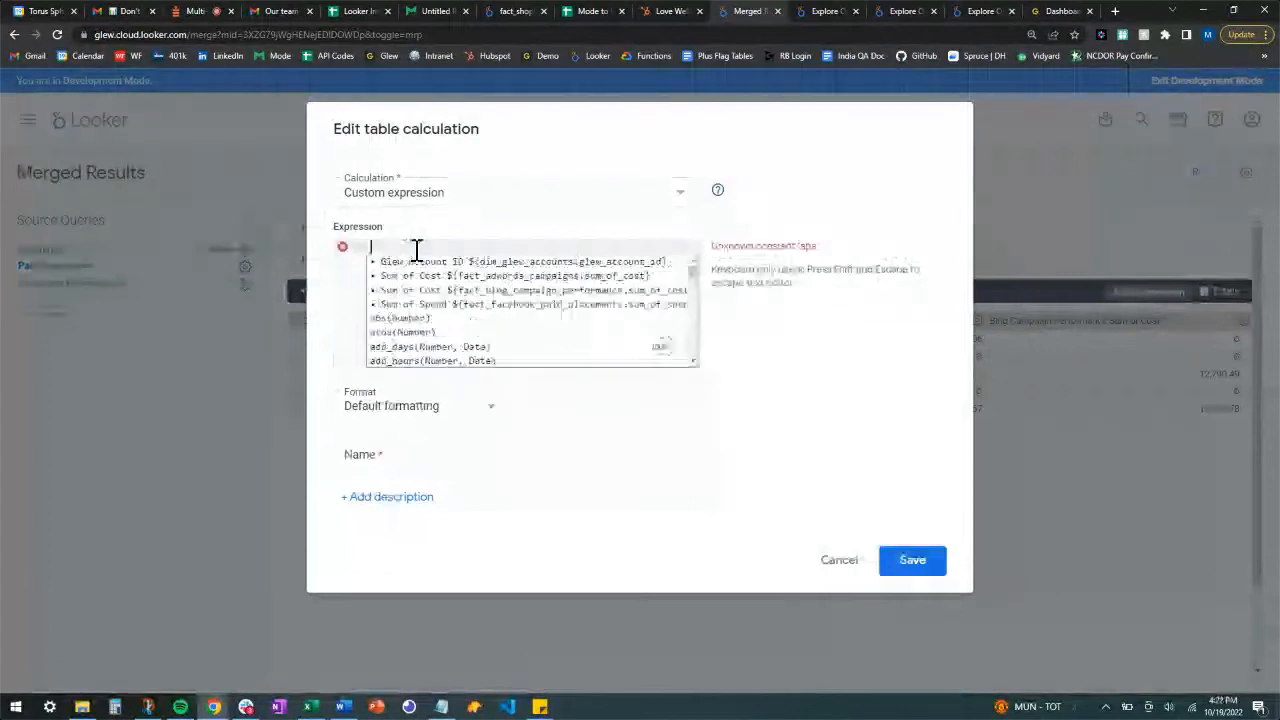
{"action": "type", "text": "cost"}
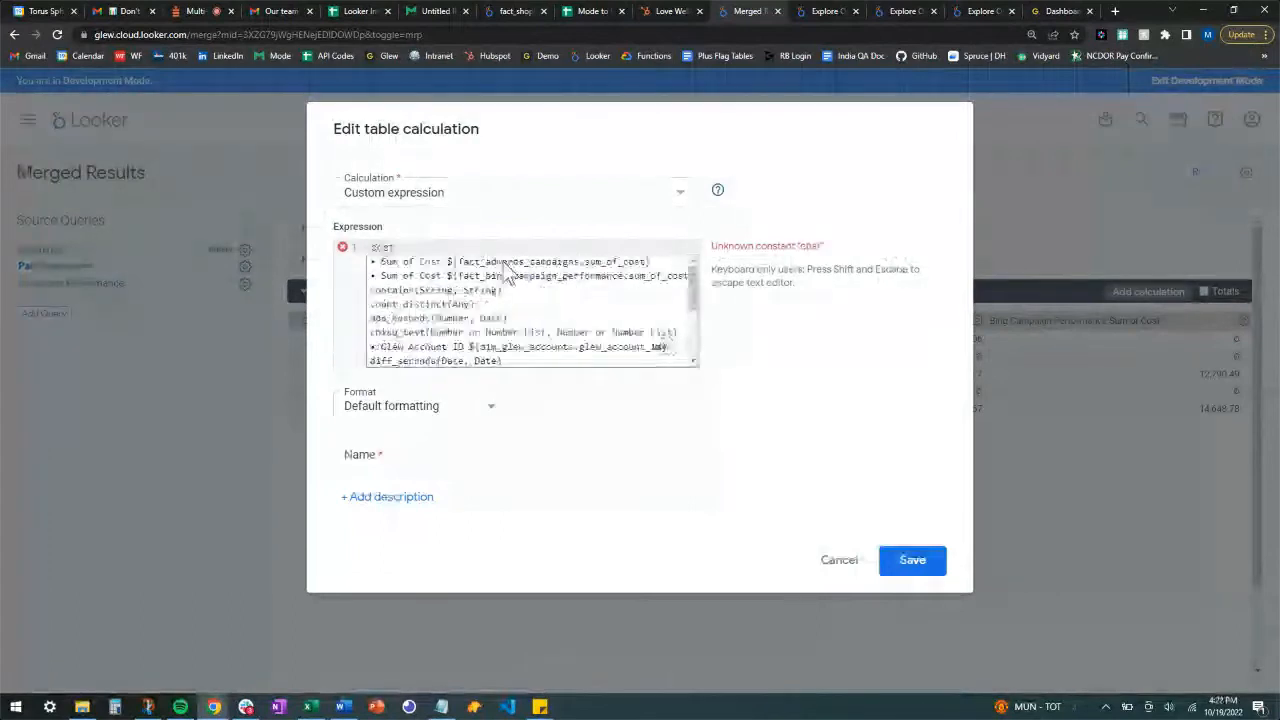
{"action": "left_click", "coordinate": [509, 266]}
Step: Add the Facebook spend to the expression as + coalesce(${fact_facebook_paid_placements.sum_of_spend},0)
{"action": "type", "text": "+ c"}
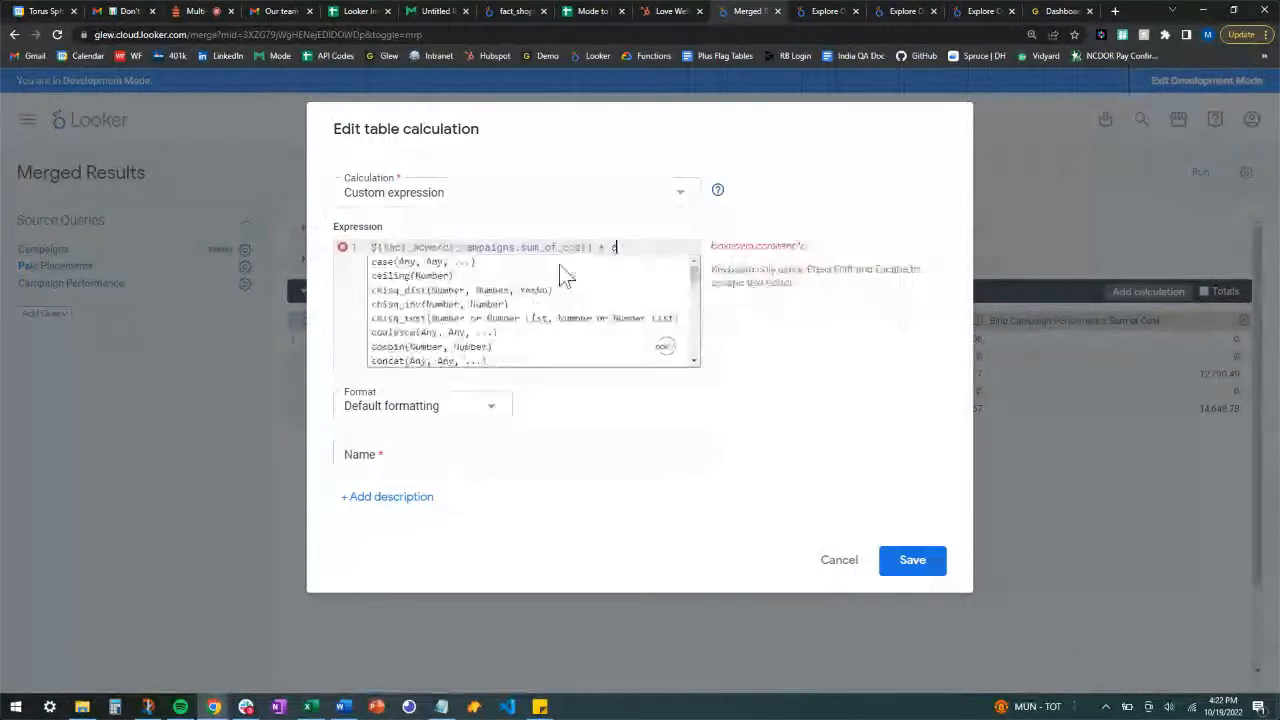
{"action": "type", "text": "oal"}
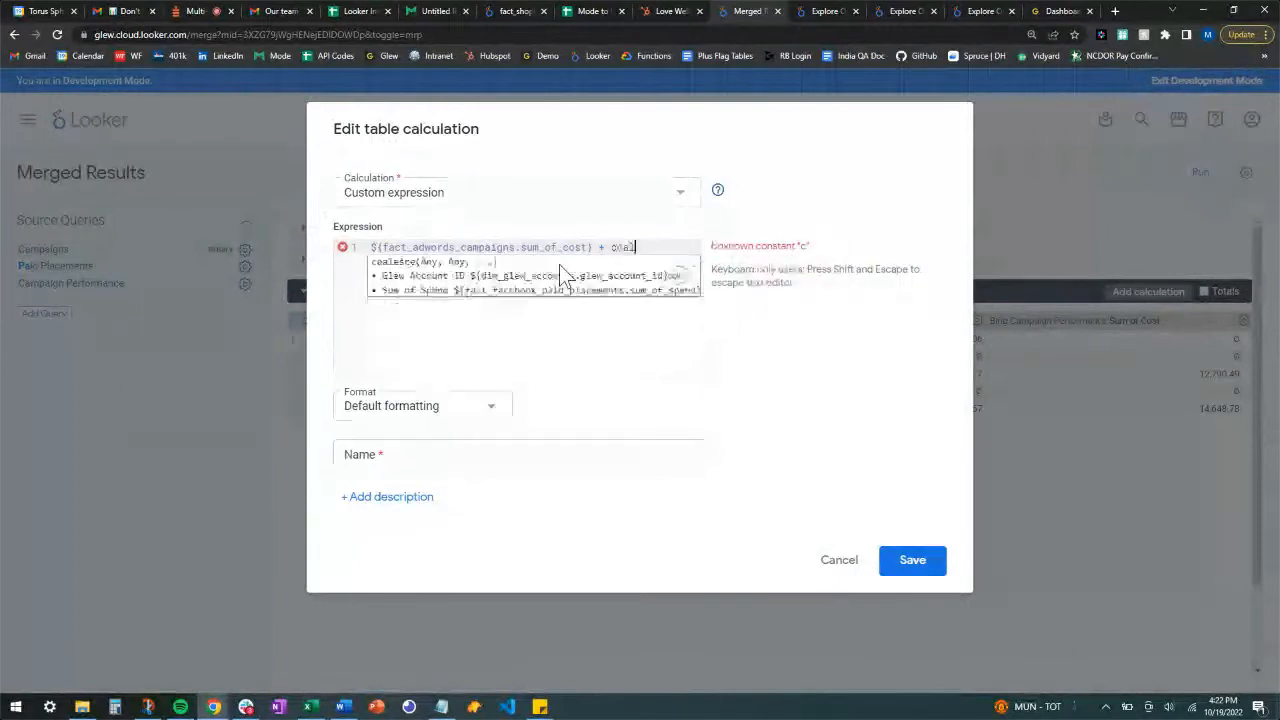
{"action": "left_click", "coordinate": [559, 262]}
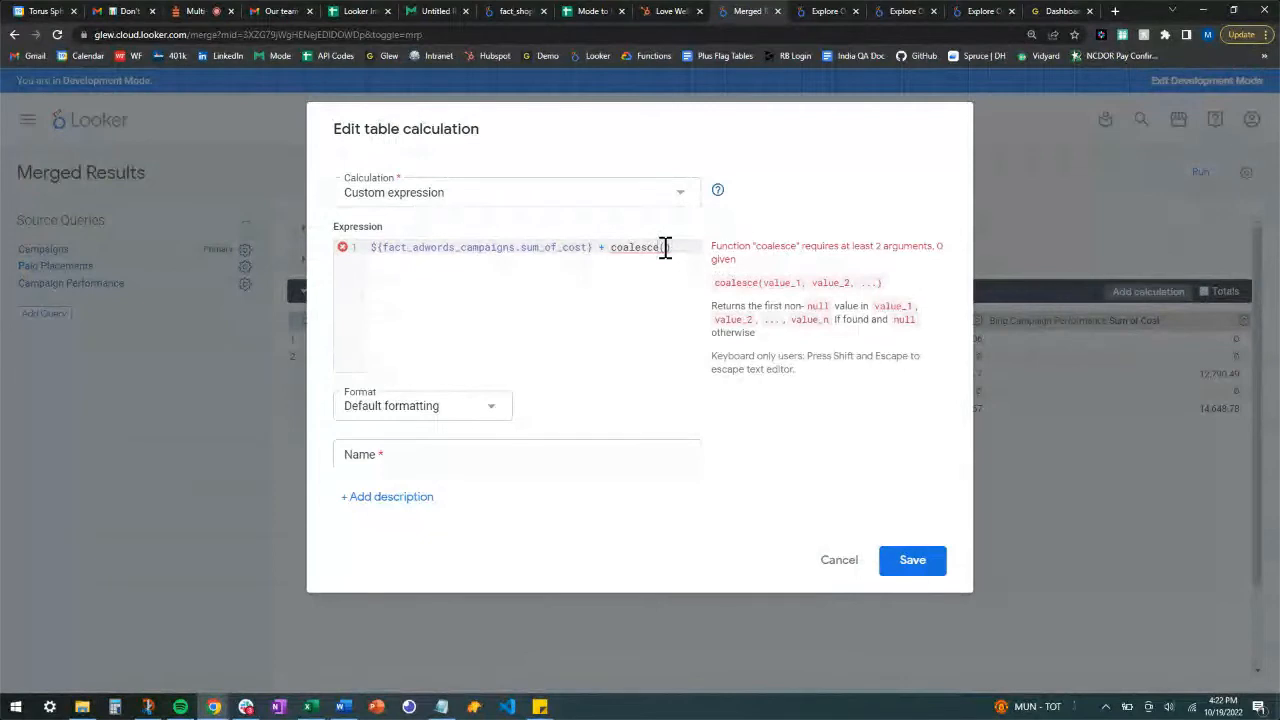
{"action": "type", "text": "spen"}
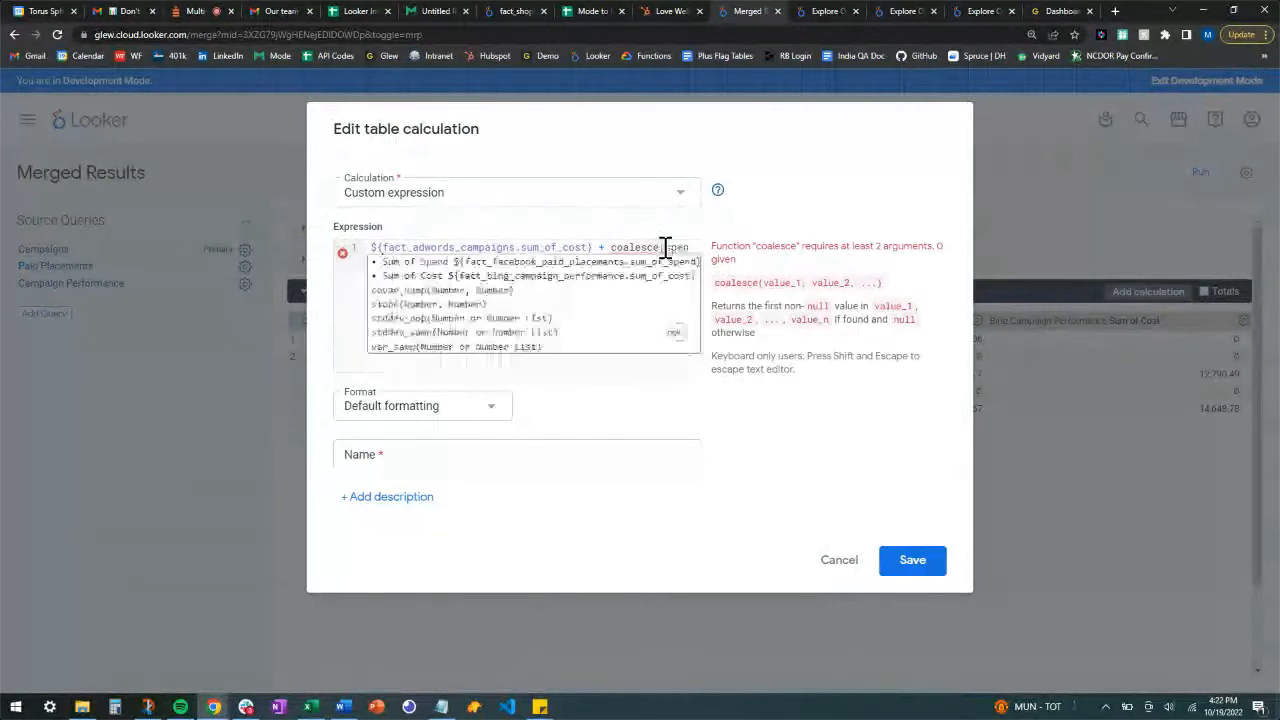
{"action": "left_click", "coordinate": [600, 262]}
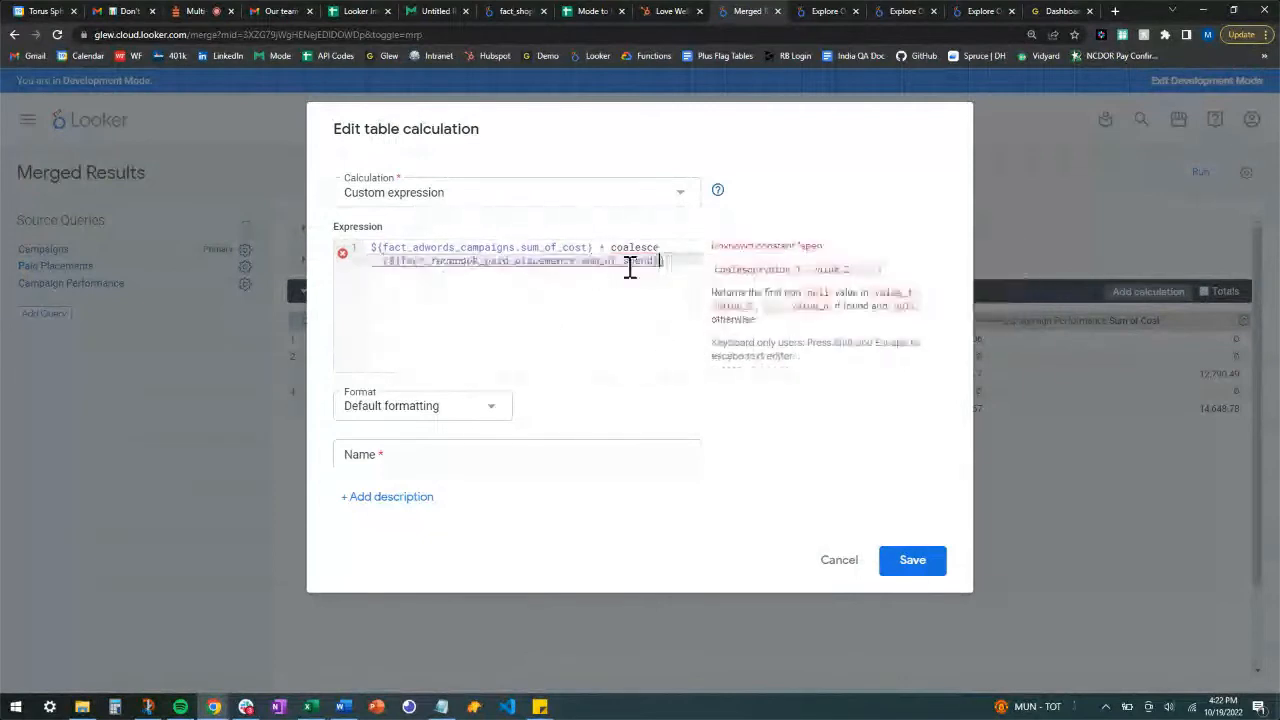
{"action": "type", "text": ","}
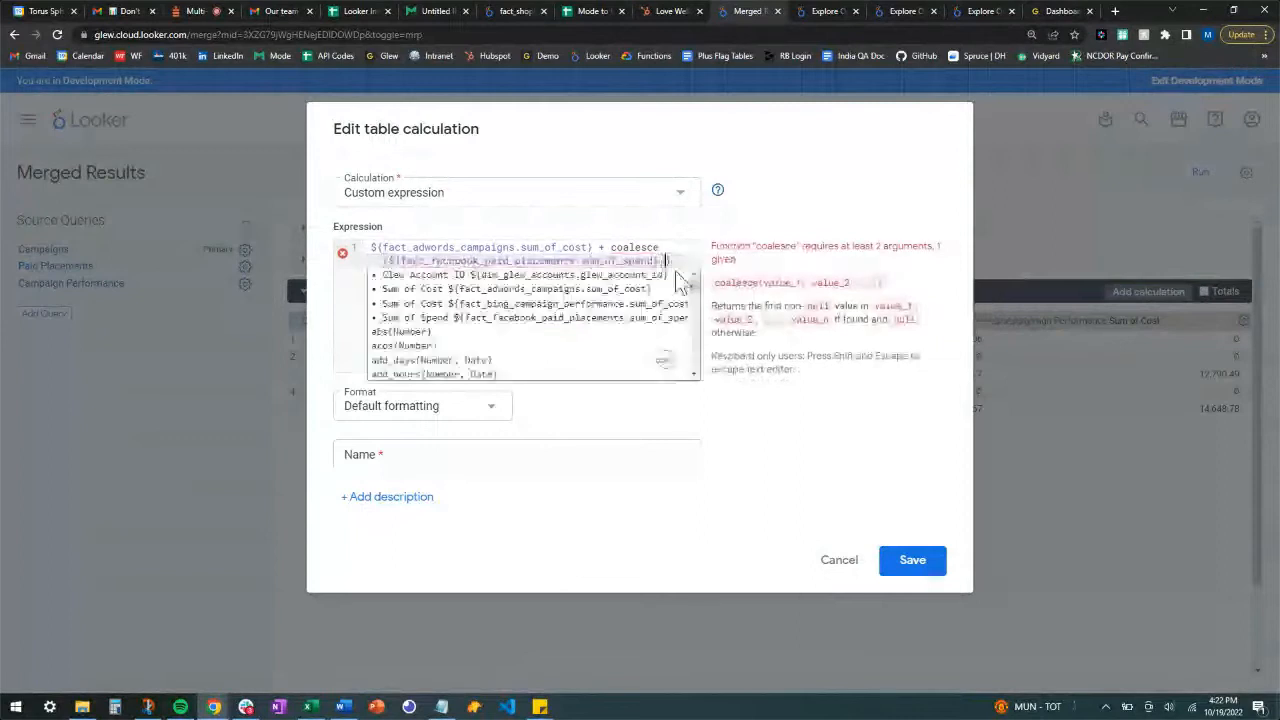
{"action": "type", "text": " 0"}
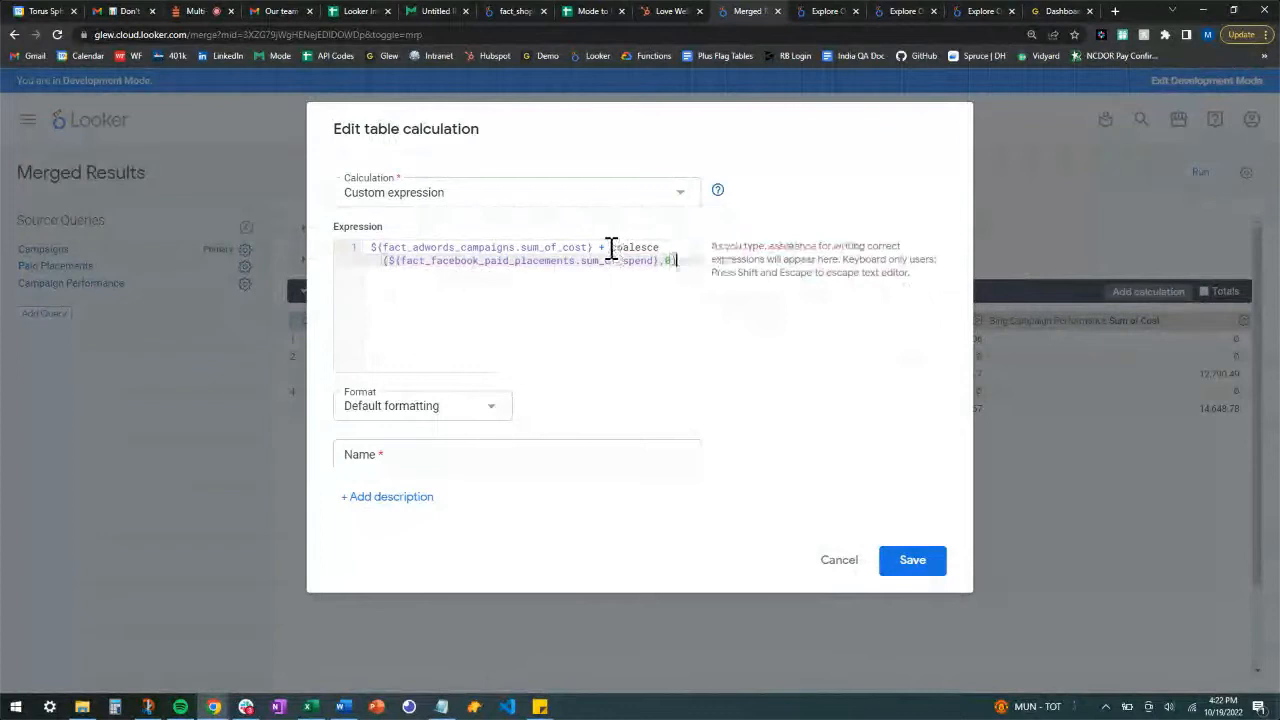
{"action": "left_click_drag", "start_coordinate": [388, 262], "coordinate": [667, 262]}
{"action": "left_click", "coordinate": [678, 262]}
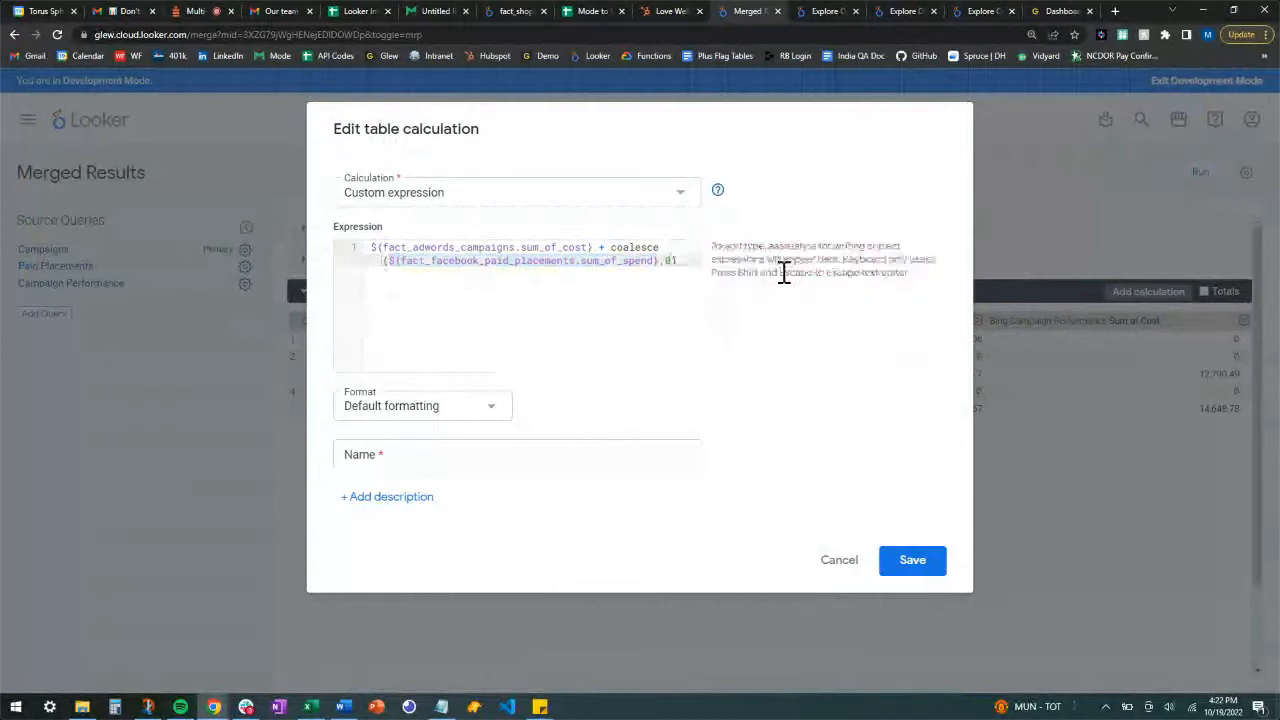
Step: Extend the expression with the Bing cost as + coalesce(${fact_bing_campaign_performance.sum_of_cost},0)
{"action": "type", "text": "+"}
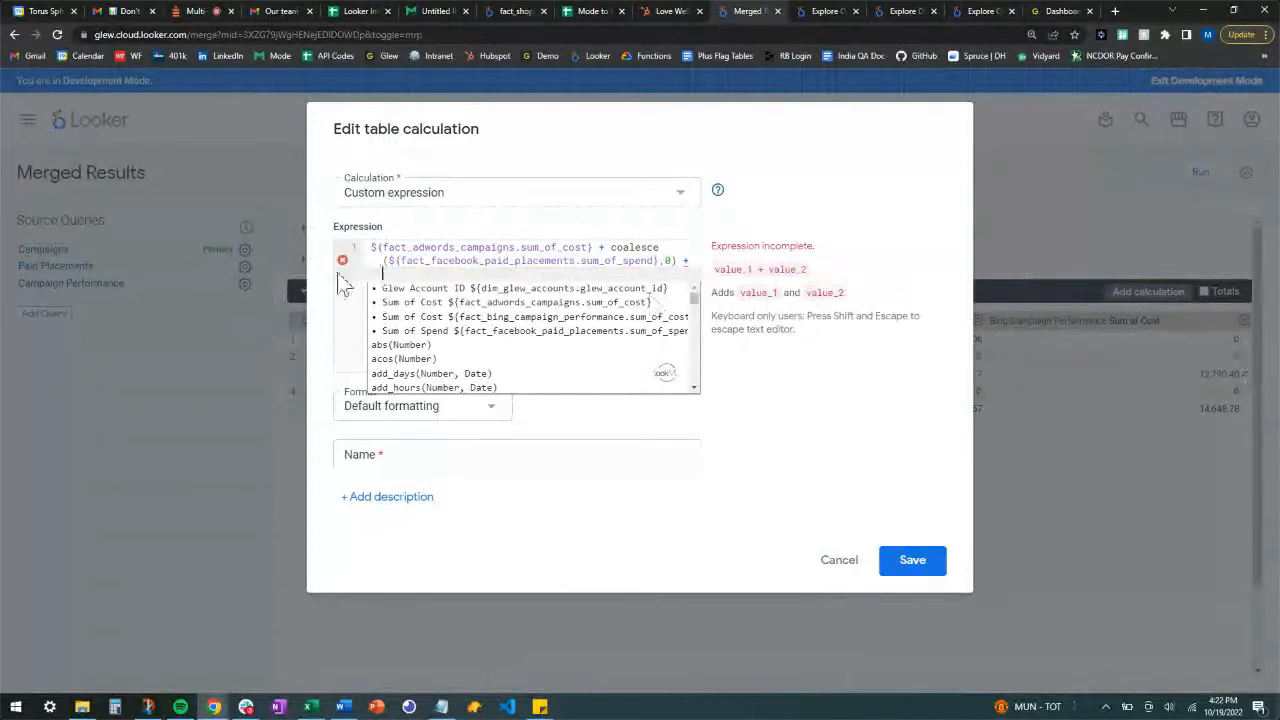
{"action": "type", "text": "coal"}
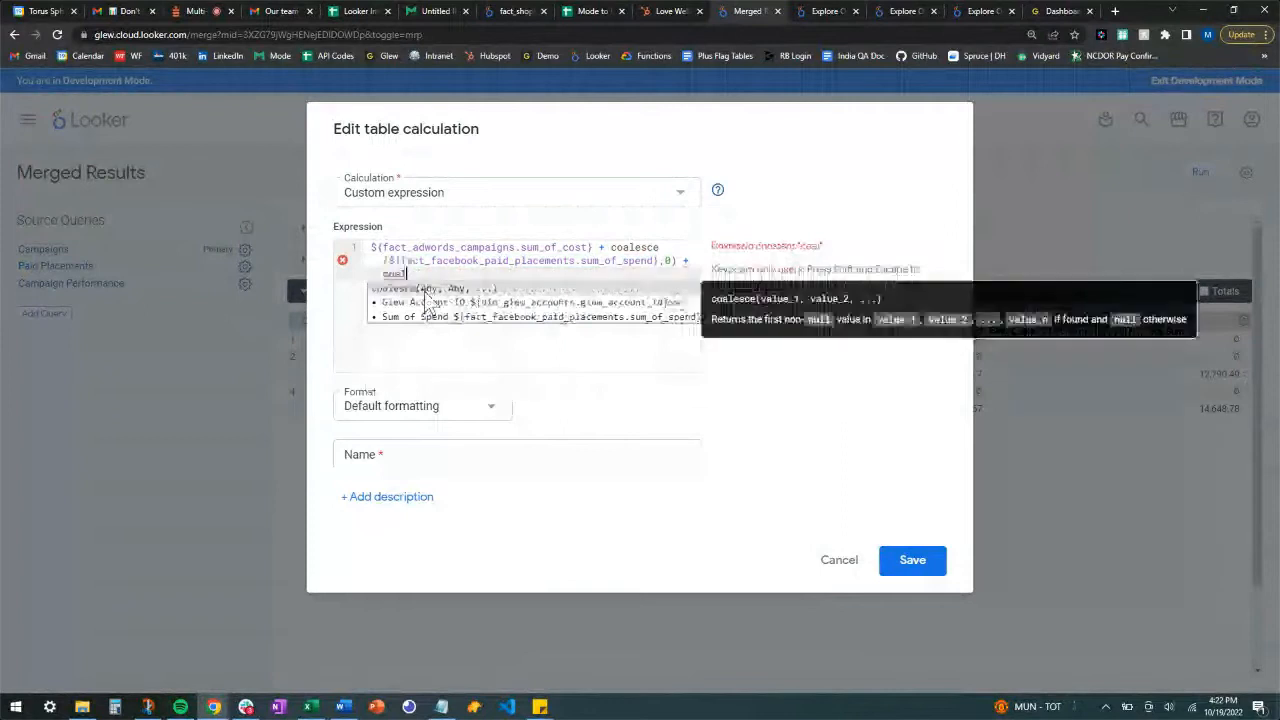
{"action": "left_click", "coordinate": [423, 289]}
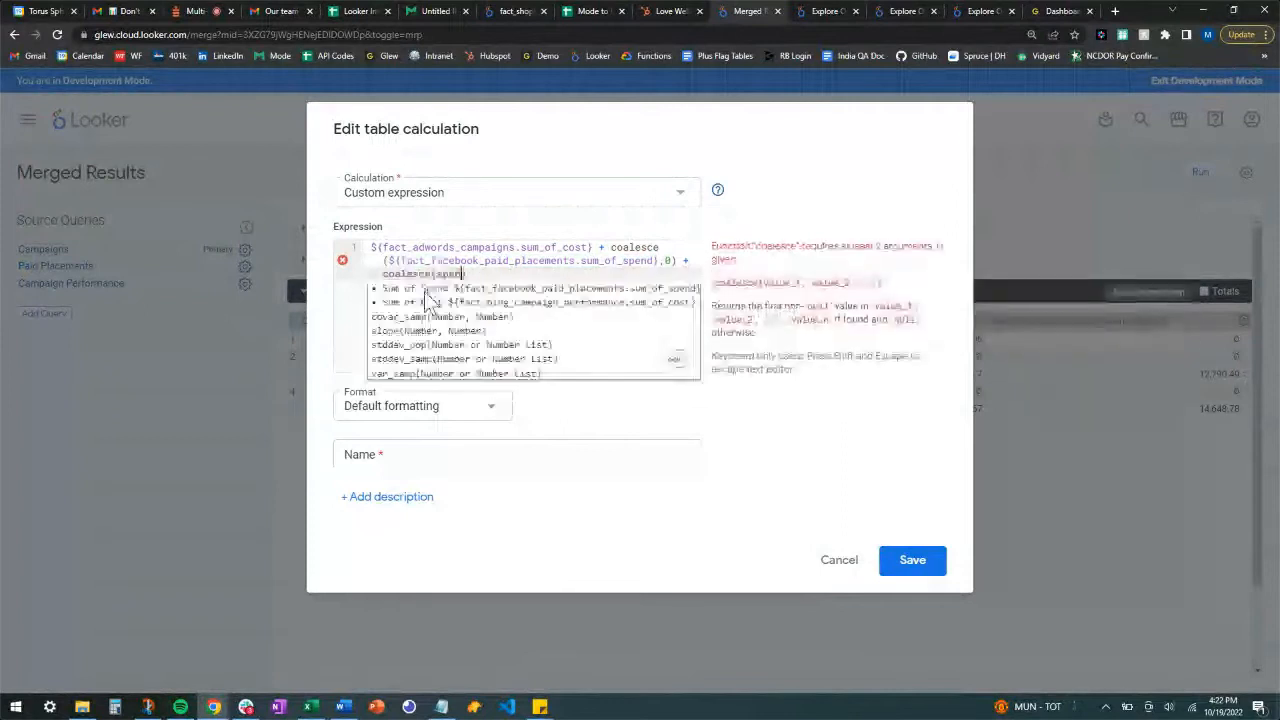
{"action": "left_click", "coordinate": [430, 301]}
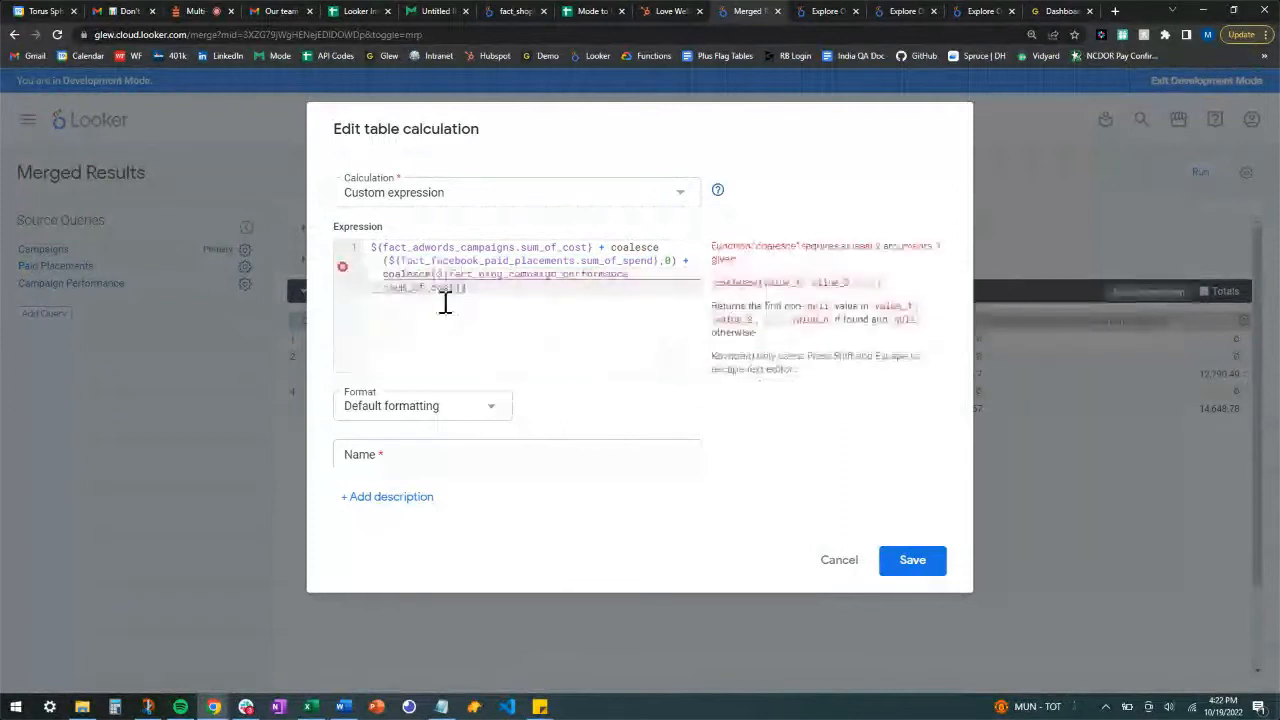
{"action": "type", "text": ",0)"}
Step: Name the calculation Total Spend, format it as U.S. Dollars with 2 decimals, and save it
{"action": "left_click", "coordinate": [400, 453]}
{"action": "type", "text": "Total Spend"}
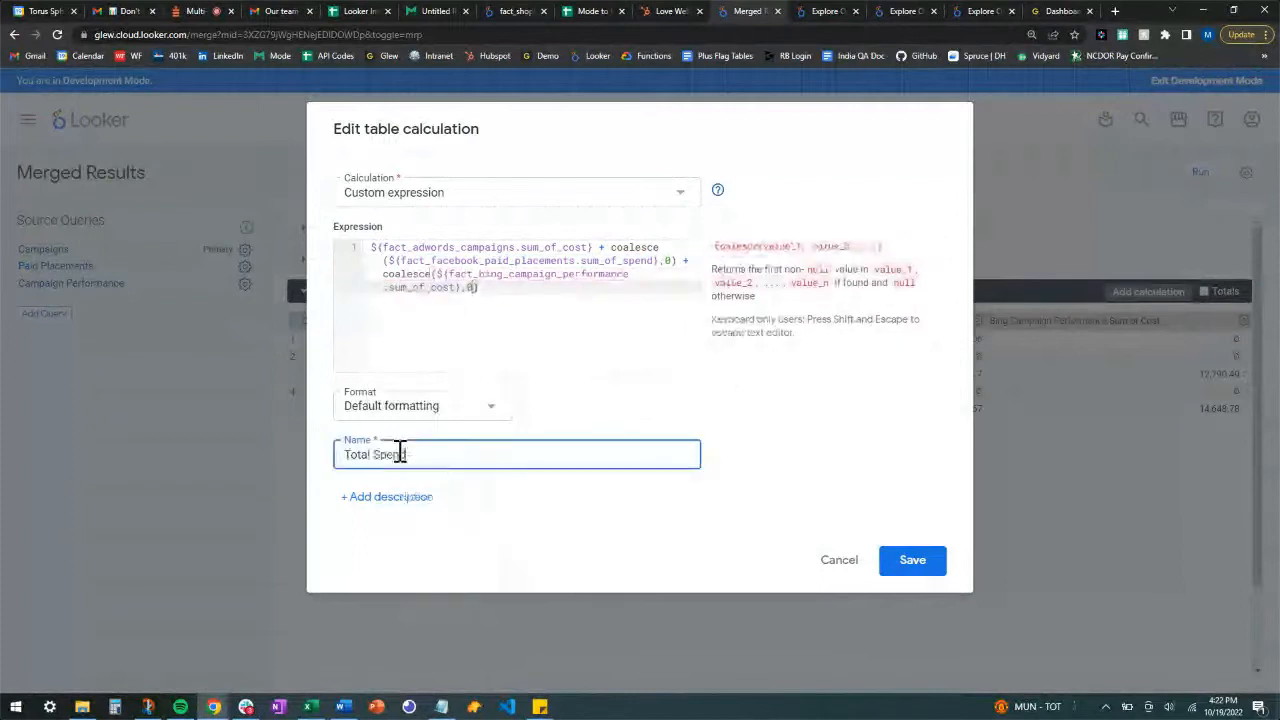
{"action": "left_click", "coordinate": [450, 425]}
{"action": "left_click", "coordinate": [448, 420]}
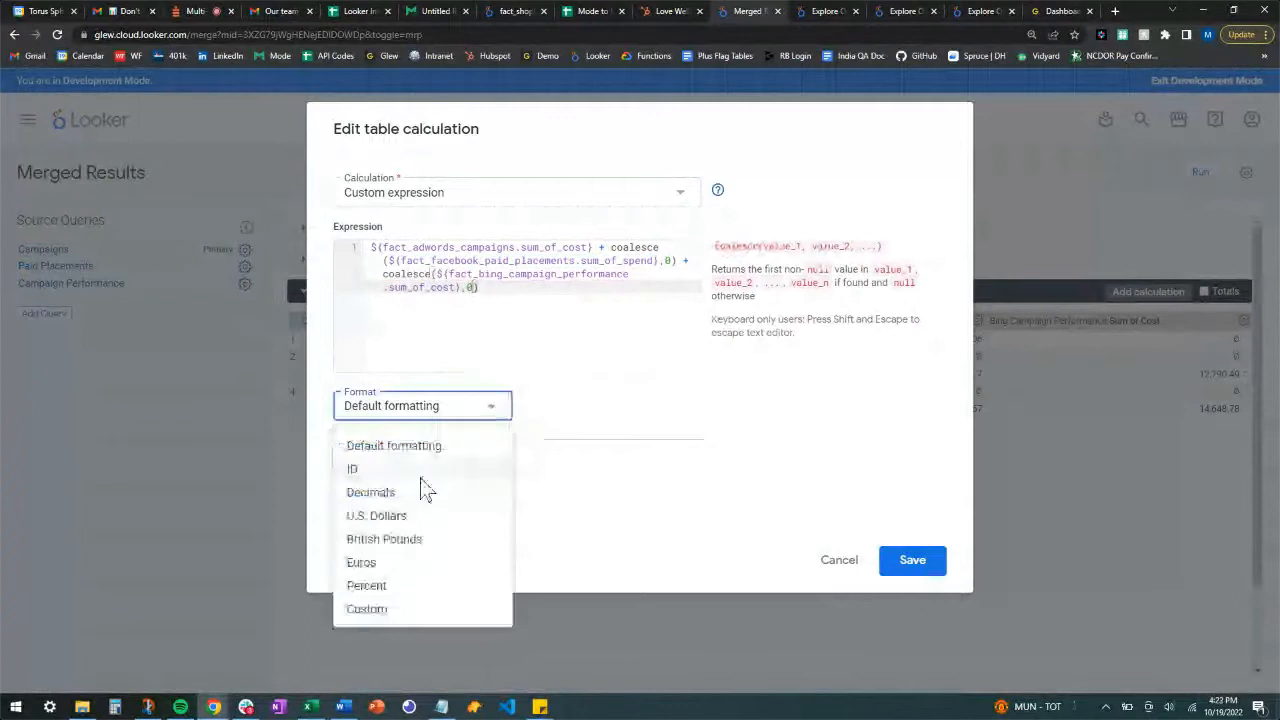
{"action": "left_click", "coordinate": [434, 520]}
{"action": "left_click", "coordinate": [674, 406]}
{"action": "left_click", "coordinate": [670, 470]}
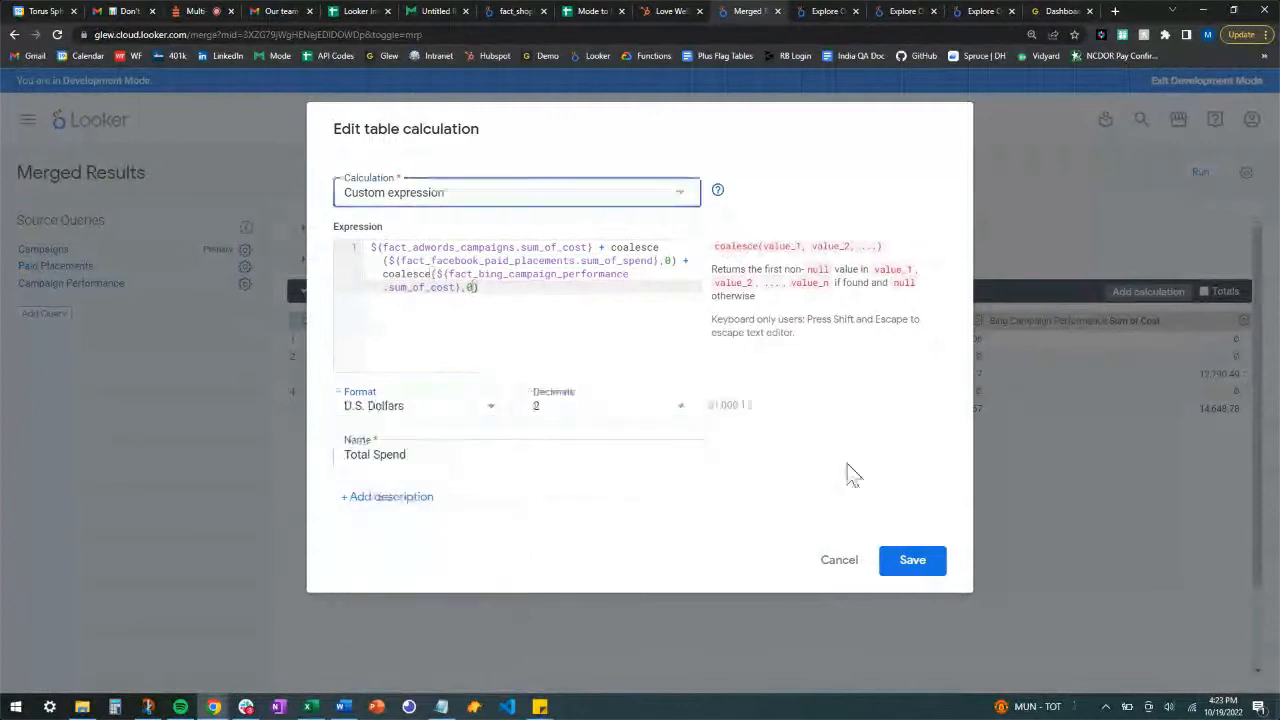
{"action": "left_click", "coordinate": [912, 562]}
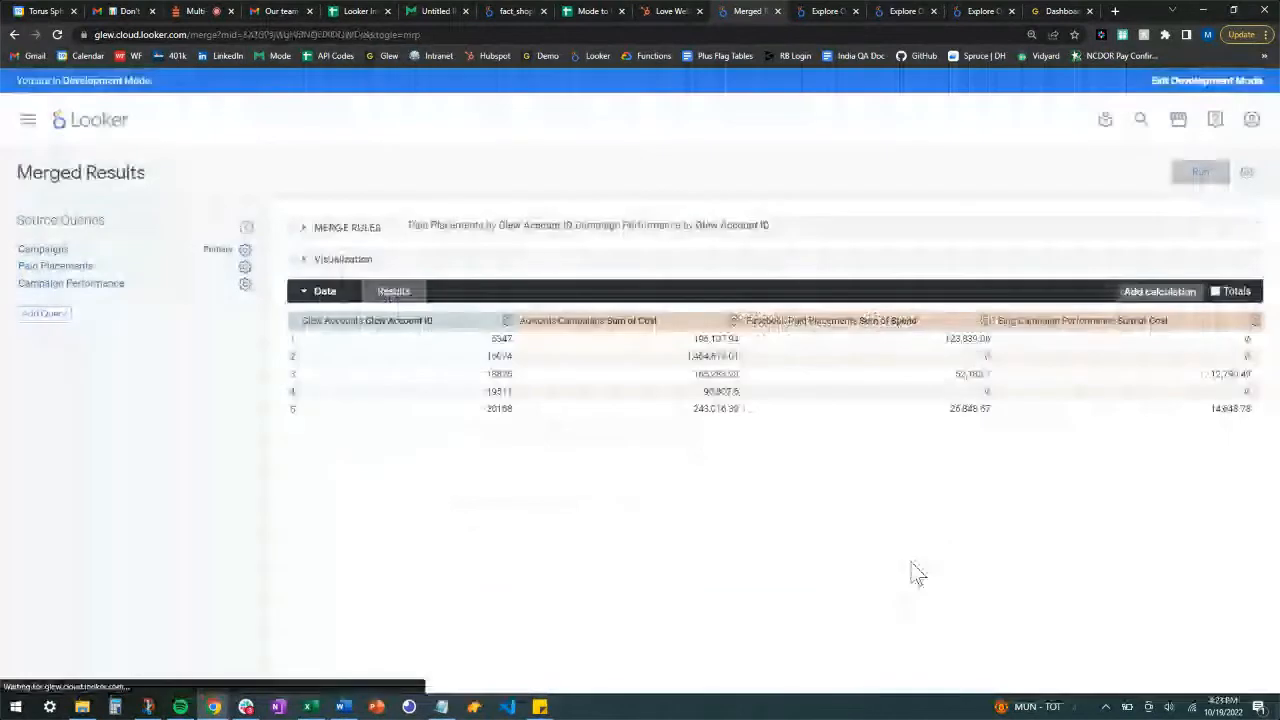
Step: Show the table visualization and relabel its Glew Account ID column as Store in the series customizations
{"action": "left_click", "coordinate": [305, 262]}
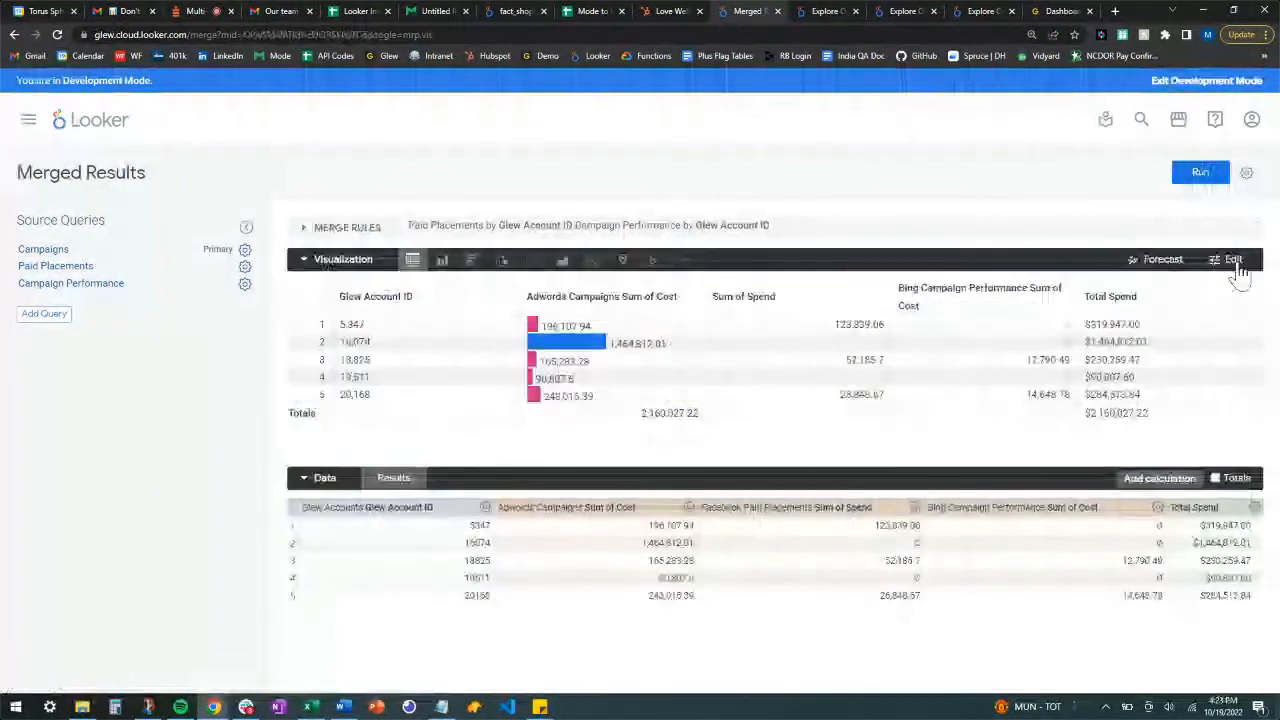
{"action": "left_click", "coordinate": [1234, 262]}
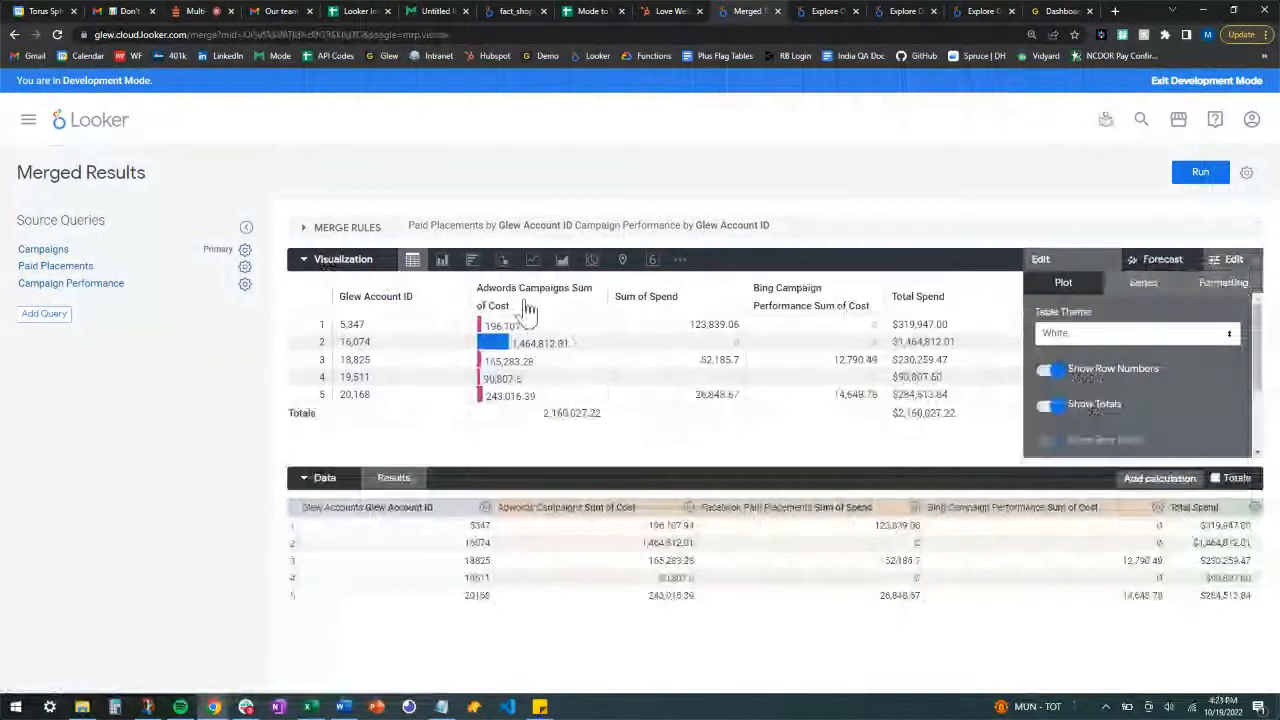
{"action": "scroll", "coordinate": [1135, 355], "scroll_direction": "down", "scroll_amount": 3}
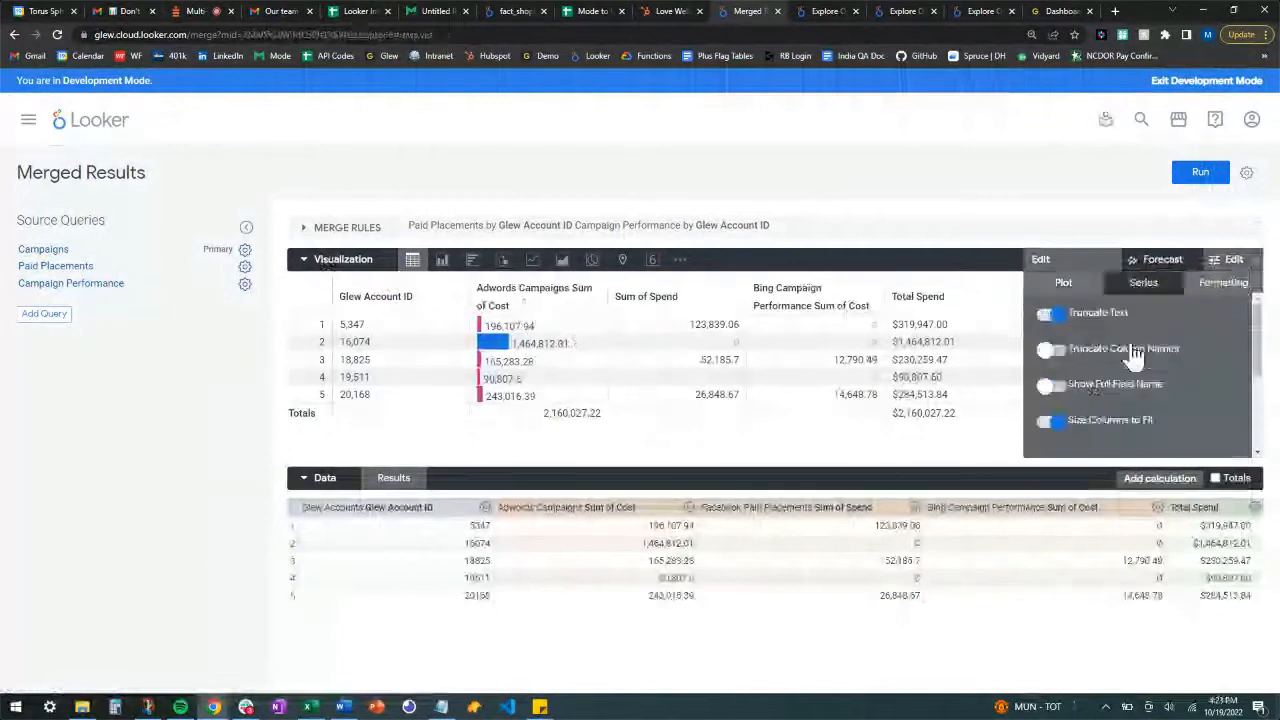
{"action": "scroll", "coordinate": [1135, 355], "scroll_direction": "down", "scroll_amount": 3}
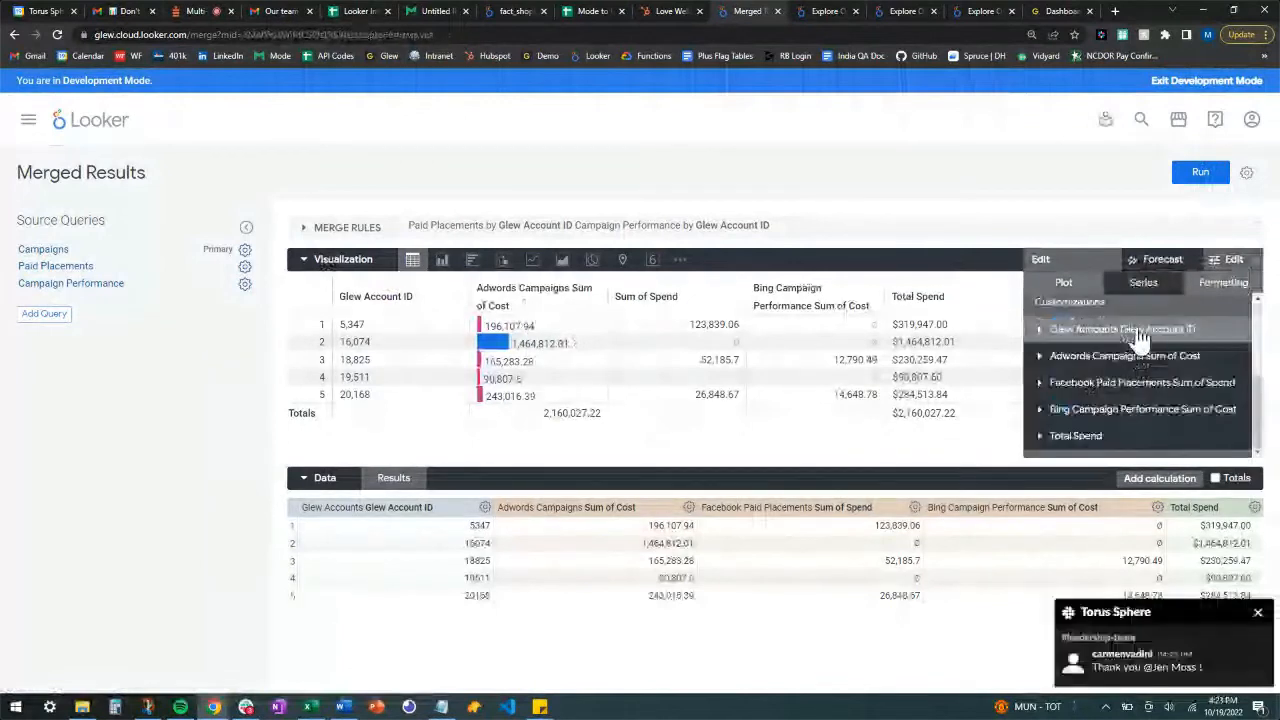
{"action": "left_click", "coordinate": [1140, 333]}
{"action": "left_click", "coordinate": [1110, 362]}
{"action": "type", "text": "Store"}
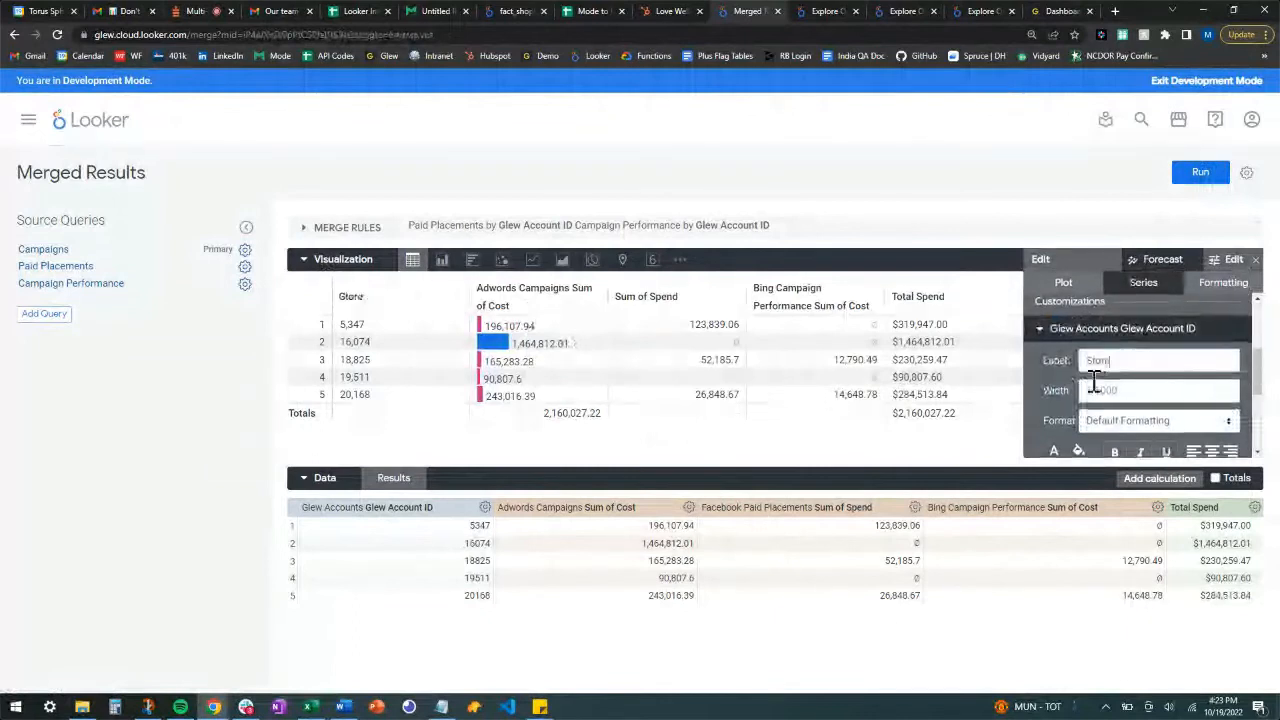
Step: Relabel the Adwords Campaigns Sum of Cost column as Adwords Spend and turn off its cell visualization
{"action": "scroll", "coordinate": [1070, 405], "scroll_direction": "down", "scroll_amount": 3}
{"action": "left_click", "coordinate": [1039, 357]}
{"action": "left_click", "coordinate": [1118, 388]}
{"action": "type", "text": "Adwords Spend"}
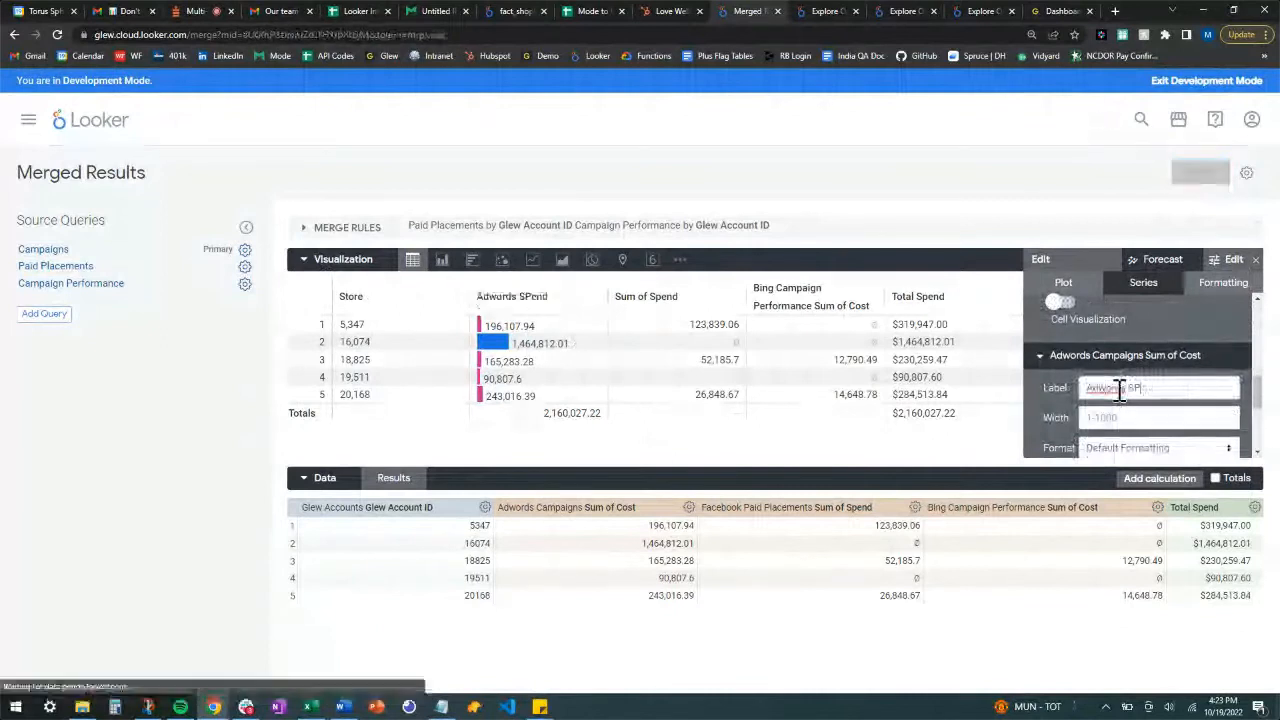
{"action": "key", "text": "BackSpace"}
{"action": "type", "text": "pe"}
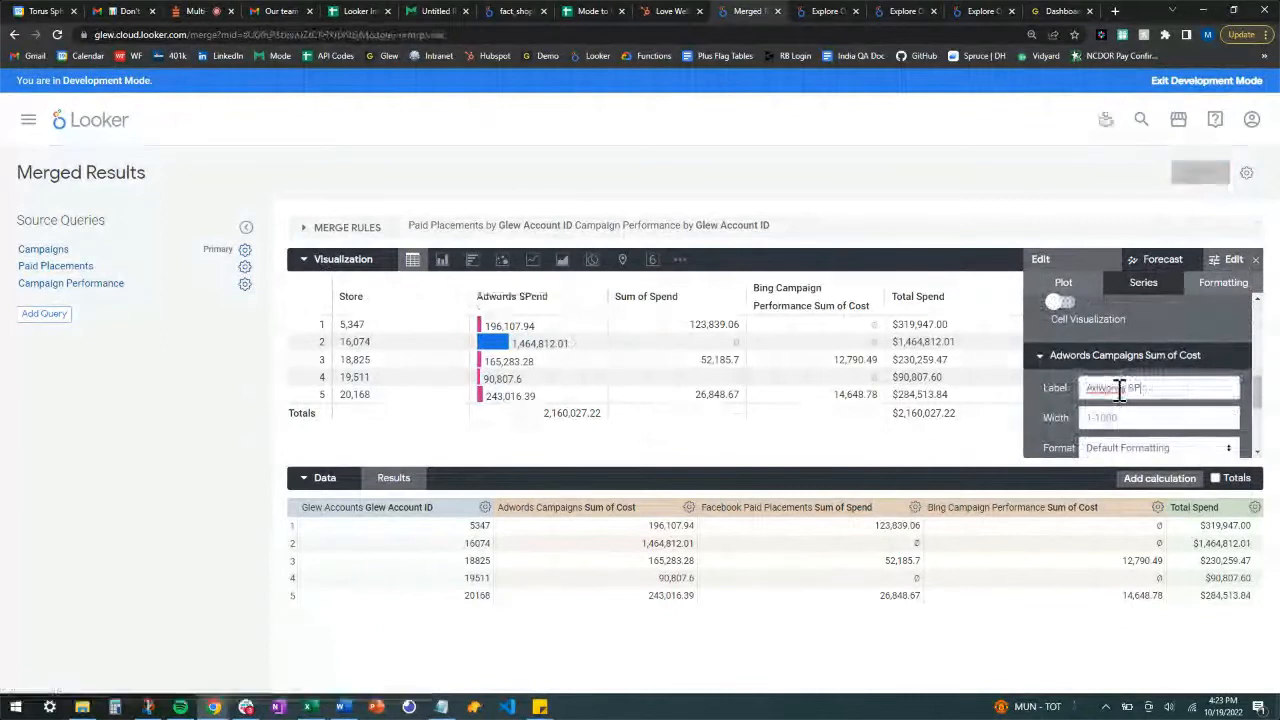
{"action": "type", "text": "nd"}
{"action": "scroll", "coordinate": [1030, 385], "scroll_direction": "down", "scroll_amount": 1}
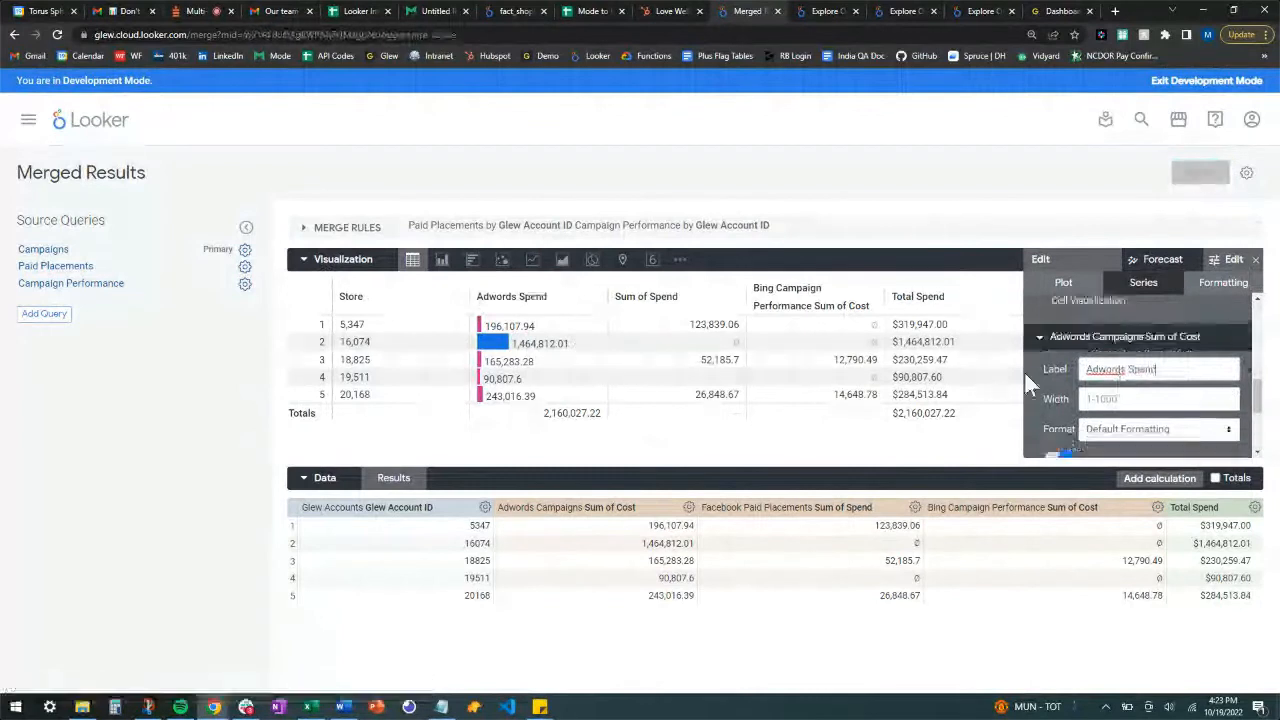
{"action": "scroll", "coordinate": [1028, 378], "scroll_direction": "down", "scroll_amount": 2}
{"action": "left_click", "coordinate": [1062, 314]}
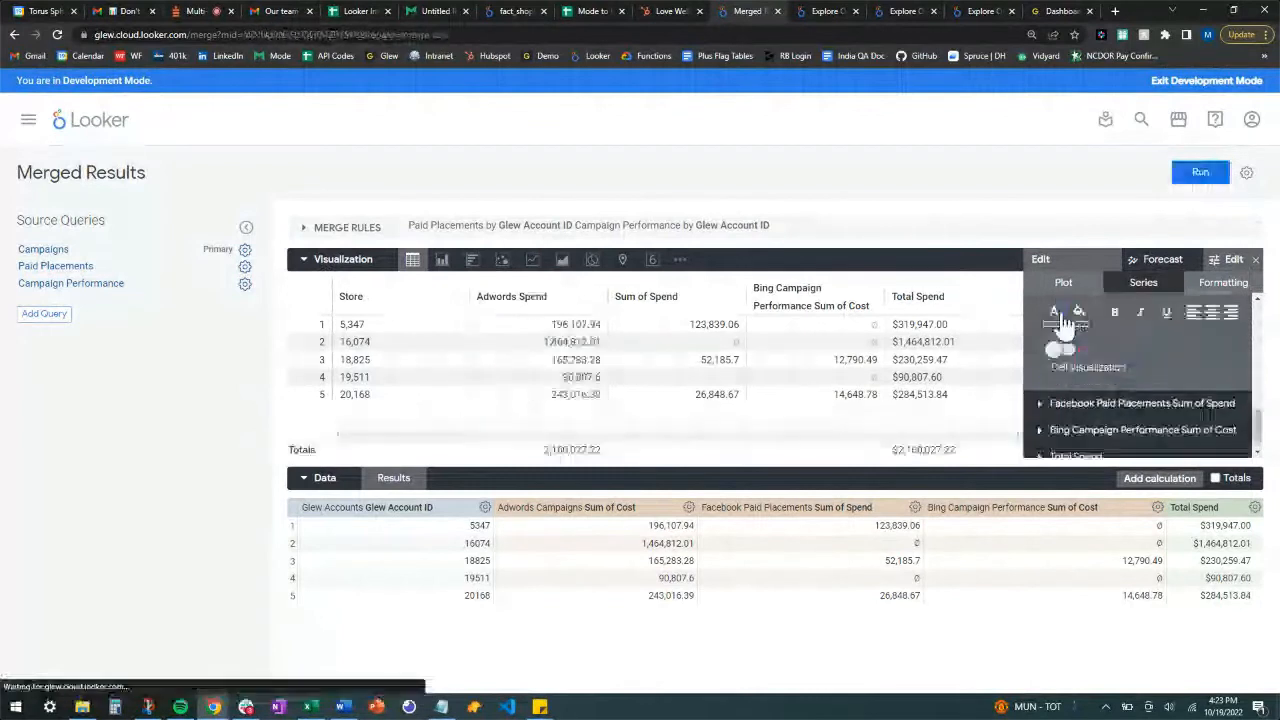
Step: Relabel the Facebook Sum of Spend column as FB Spend and the Bing Sum of Cost column as Bing Spend
{"action": "left_click", "coordinate": [1042, 403]}
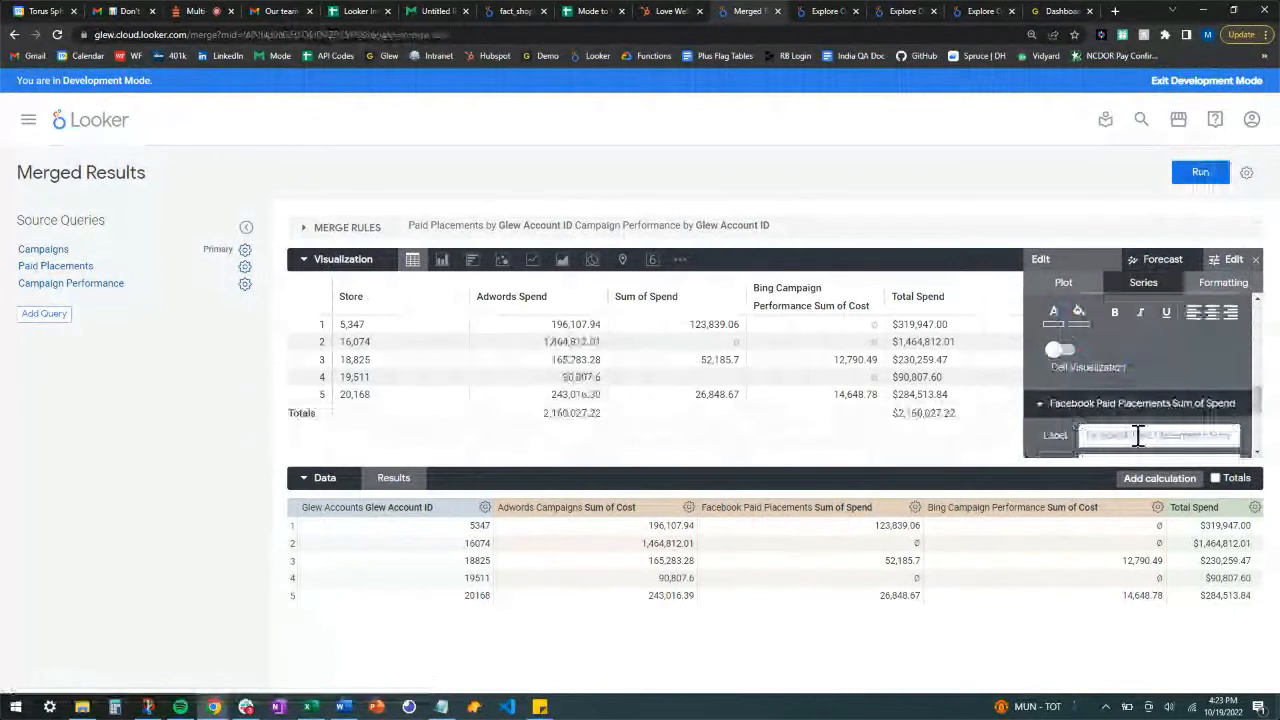
{"action": "left_click", "coordinate": [1138, 436]}
{"action": "type", "text": "FB Spend"}
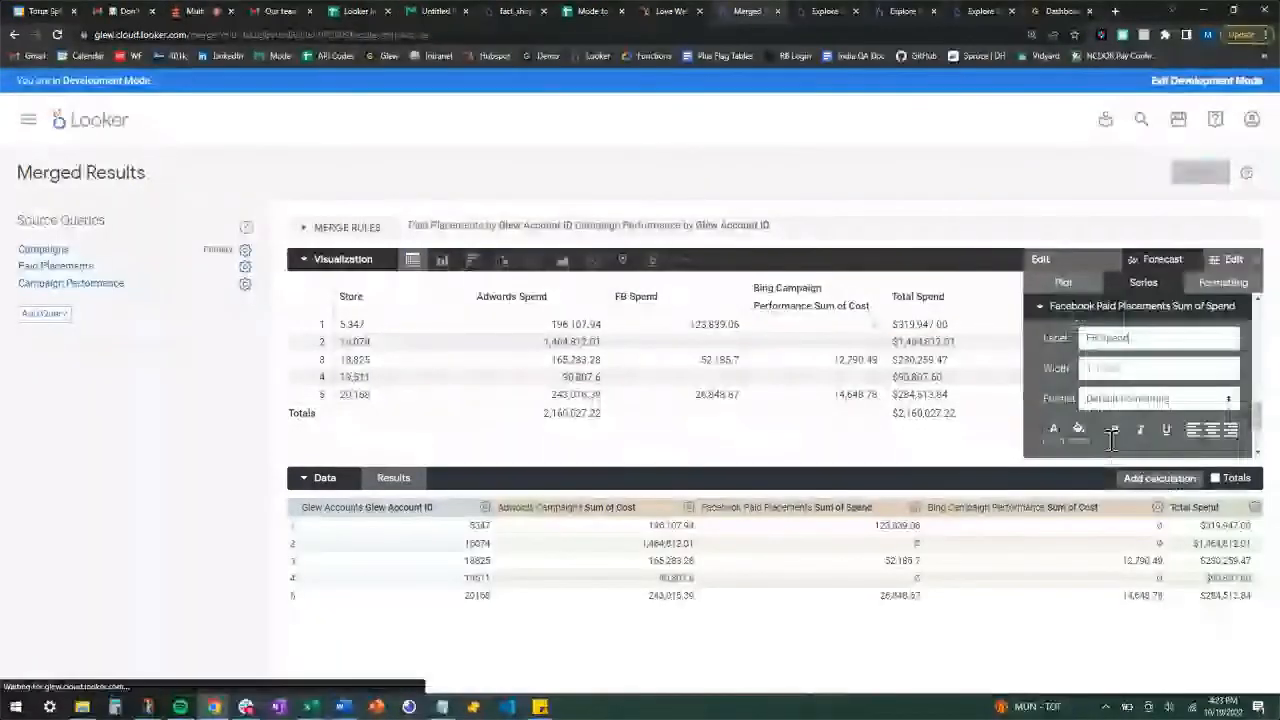
{"action": "scroll", "coordinate": [1100, 415], "scroll_direction": "down", "scroll_amount": 1}
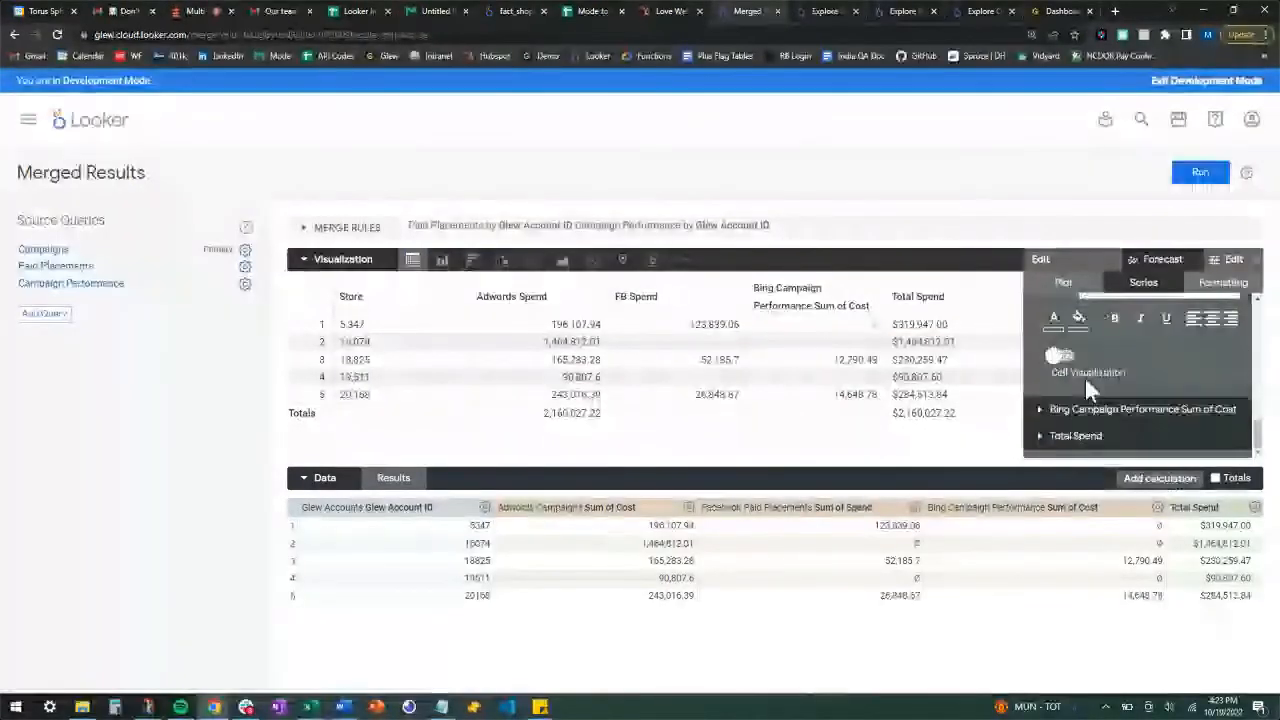
{"action": "left_click", "coordinate": [1110, 409]}
{"action": "type", "text": "Bing Spend"}
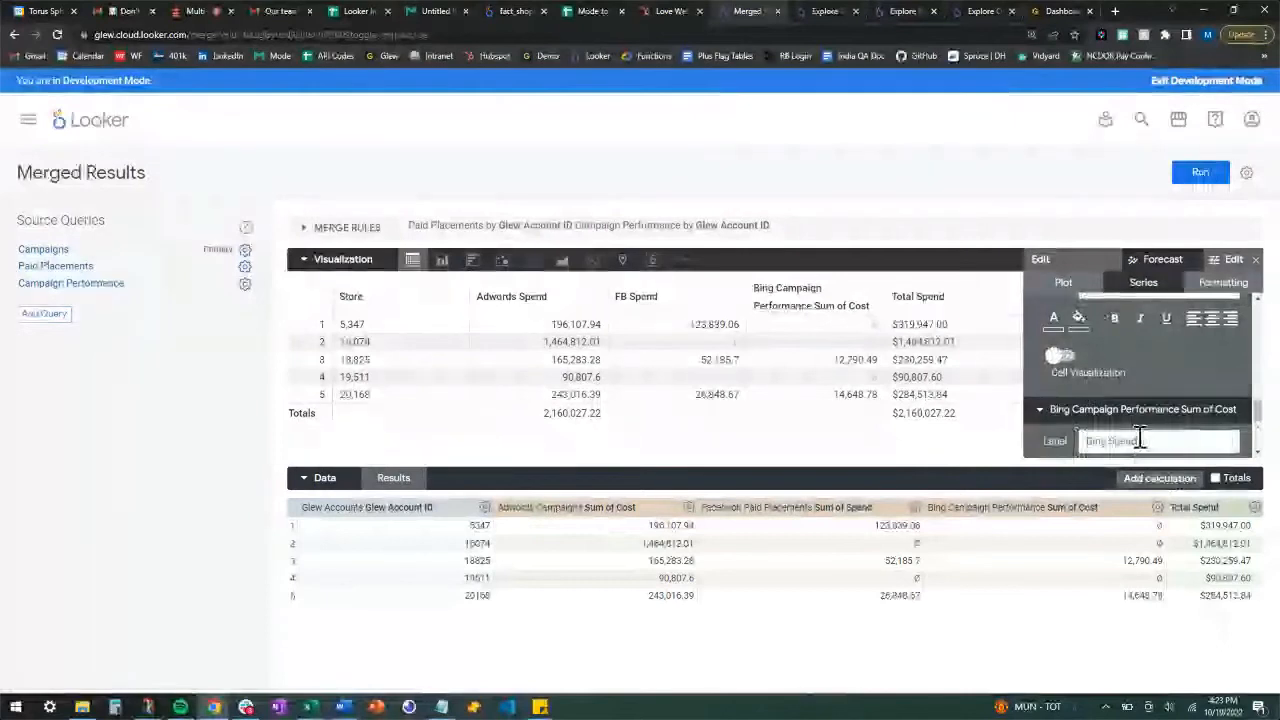
{"action": "scroll", "coordinate": [1134, 418], "scroll_direction": "down", "scroll_amount": 2}
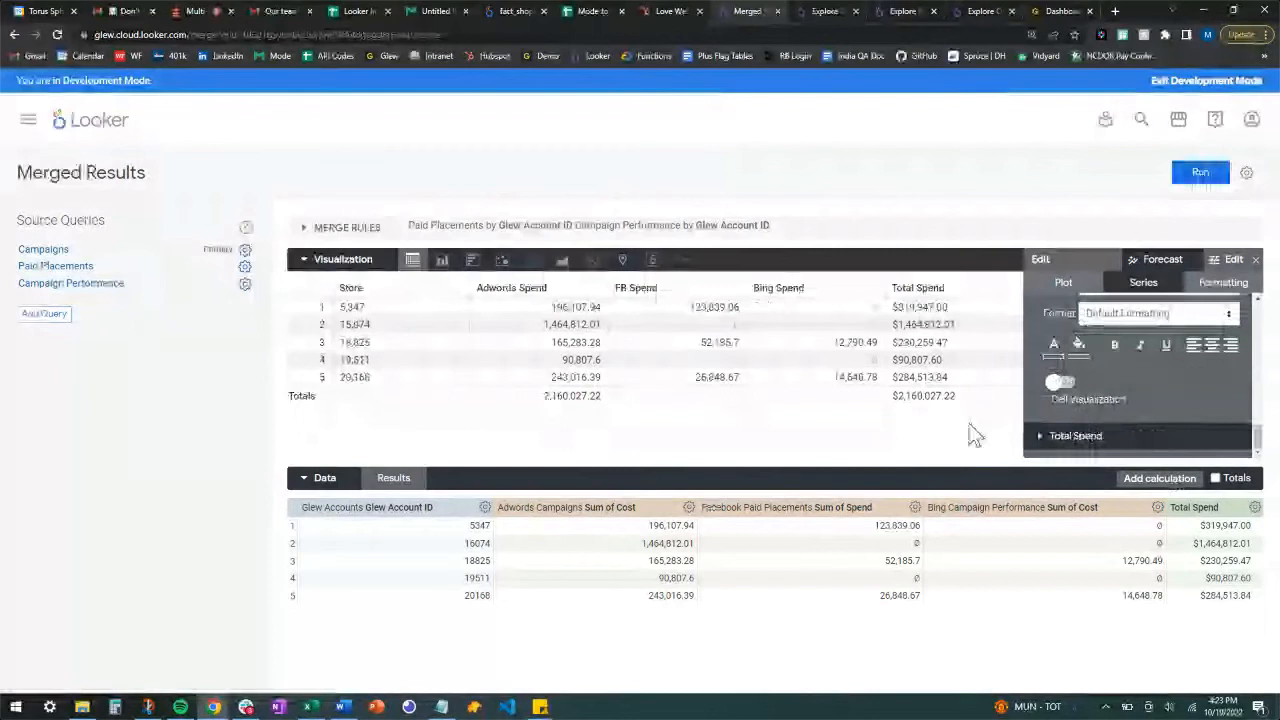
Step: Close the merged visualization's settings, then add Glew Account ID and Currency to the Orders explore and run the query
{"action": "left_click", "coordinate": [1256, 262]}
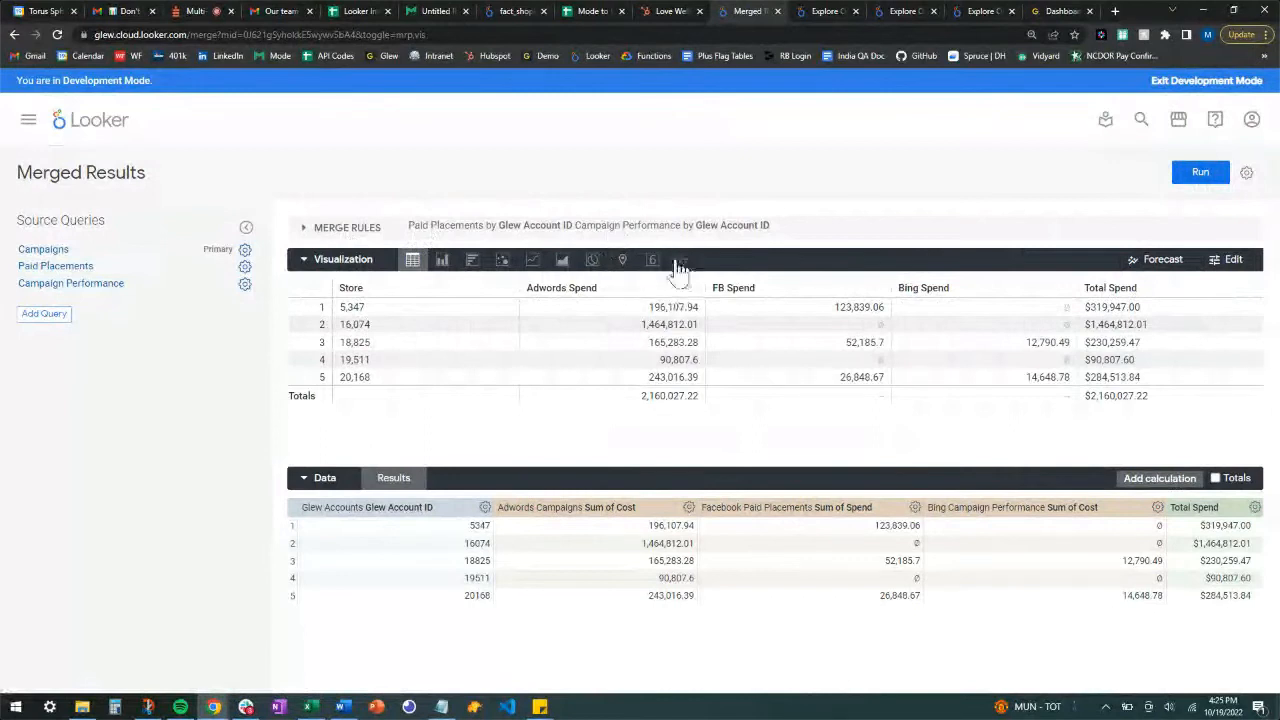
{"action": "left_click", "coordinate": [905, 12]}
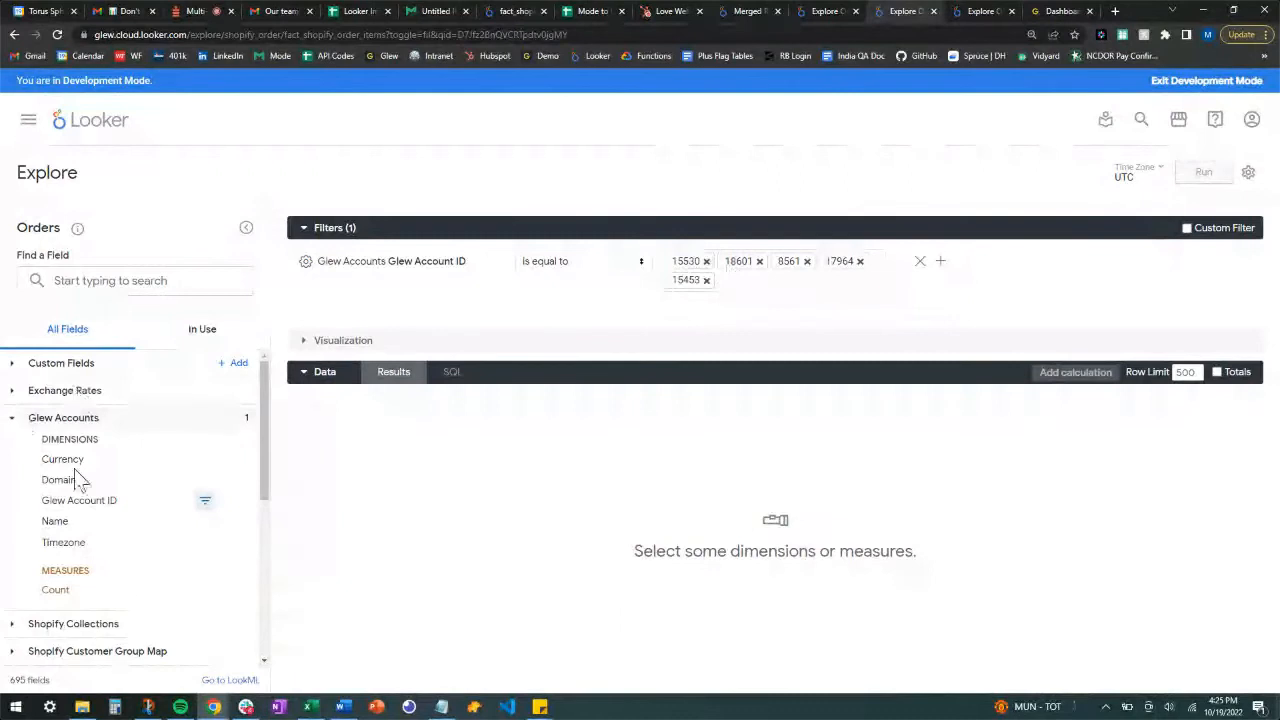
{"action": "left_click", "coordinate": [133, 505]}
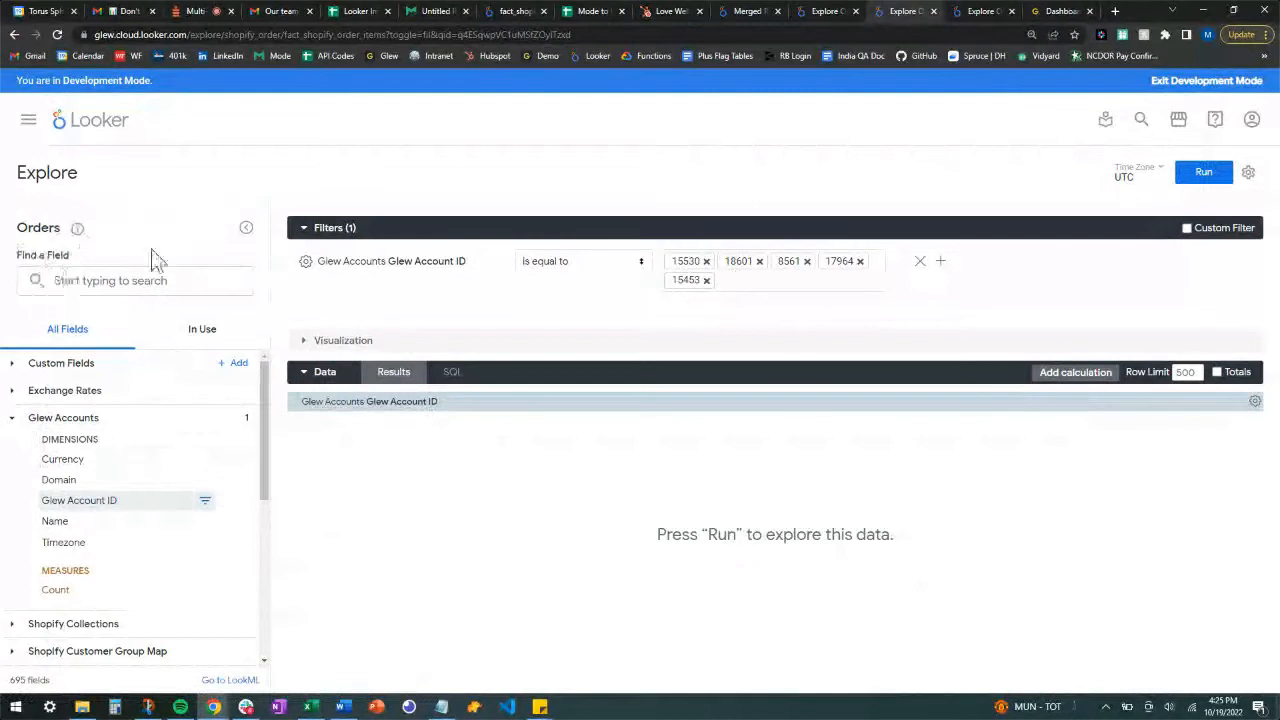
{"action": "left_click", "coordinate": [103, 462]}
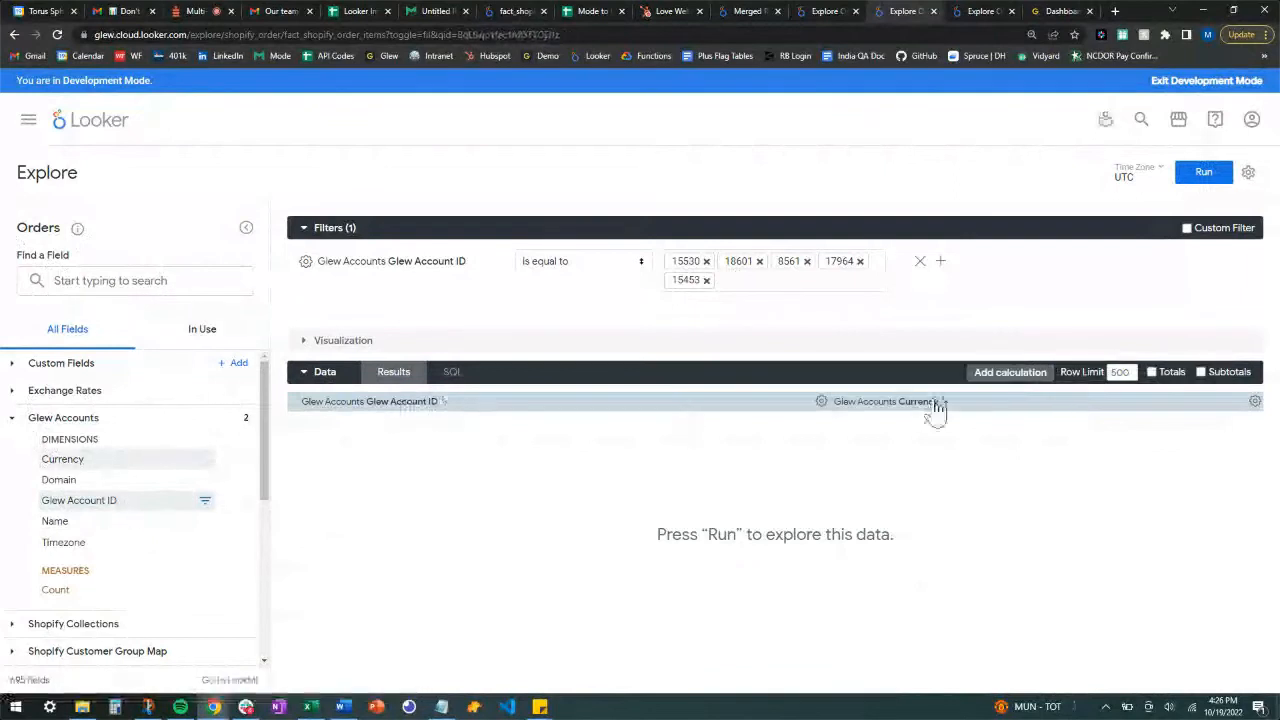
{"action": "left_click", "coordinate": [1203, 186]}
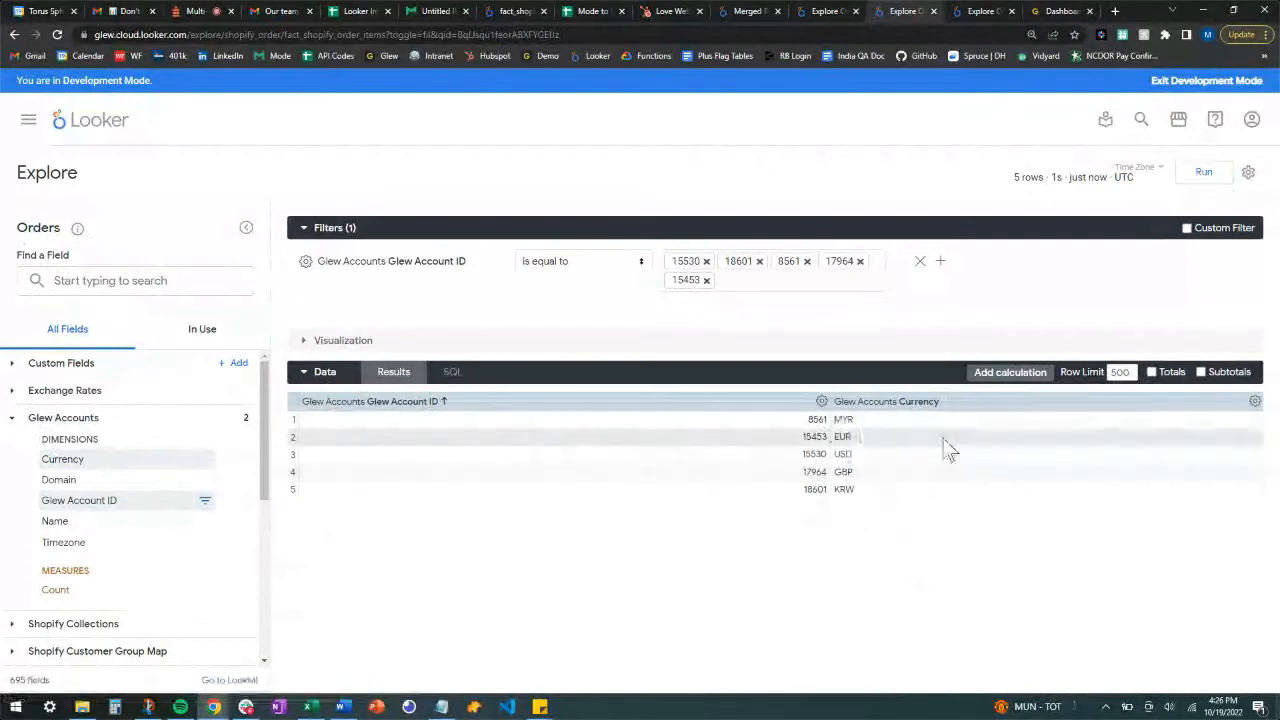
Step: Add the USD dimension from Exchange Rates to the Orders query and run it
{"action": "left_click", "coordinate": [12, 424]}
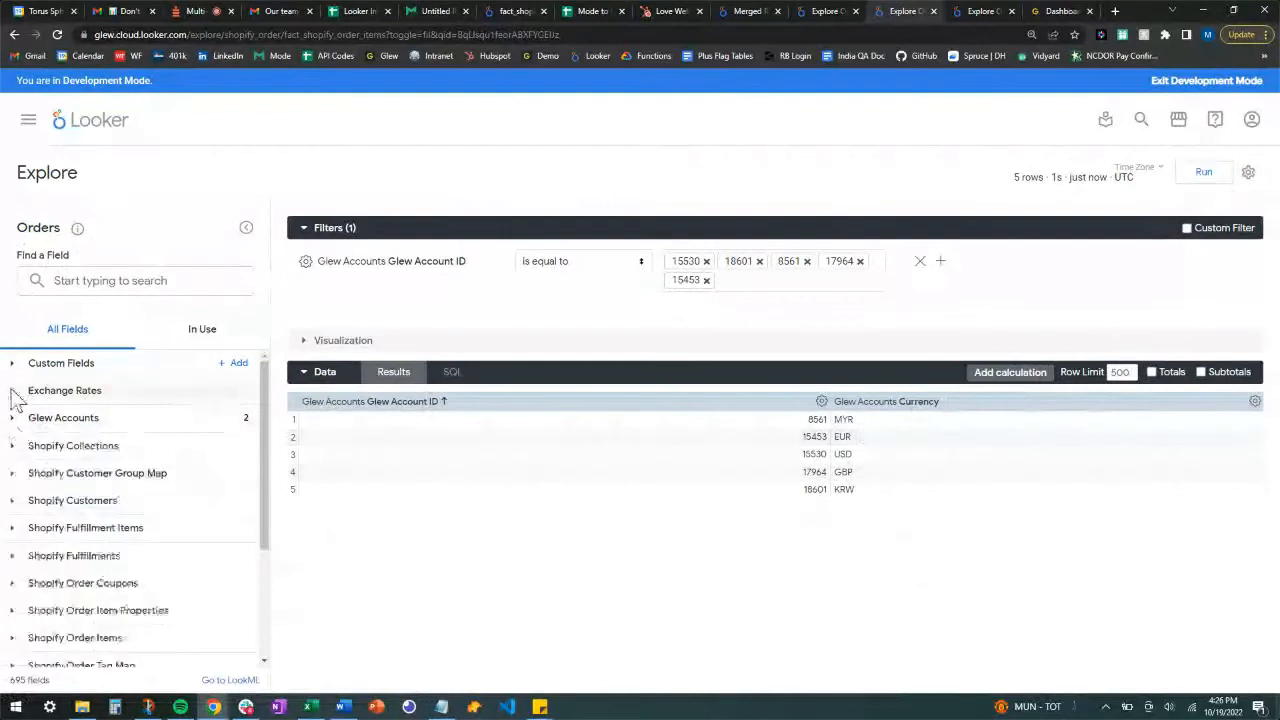
{"action": "left_click", "coordinate": [14, 394]}
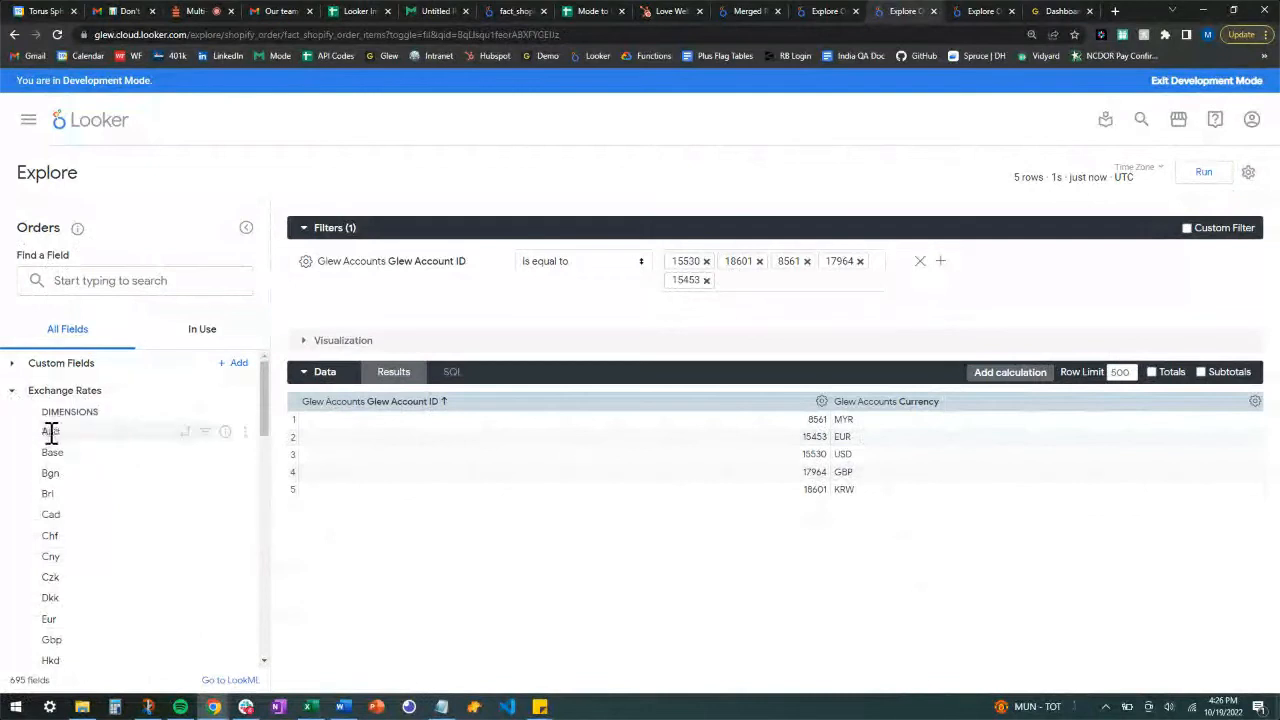
{"action": "scroll", "coordinate": [90, 447], "scroll_direction": "down", "scroll_amount": 5}
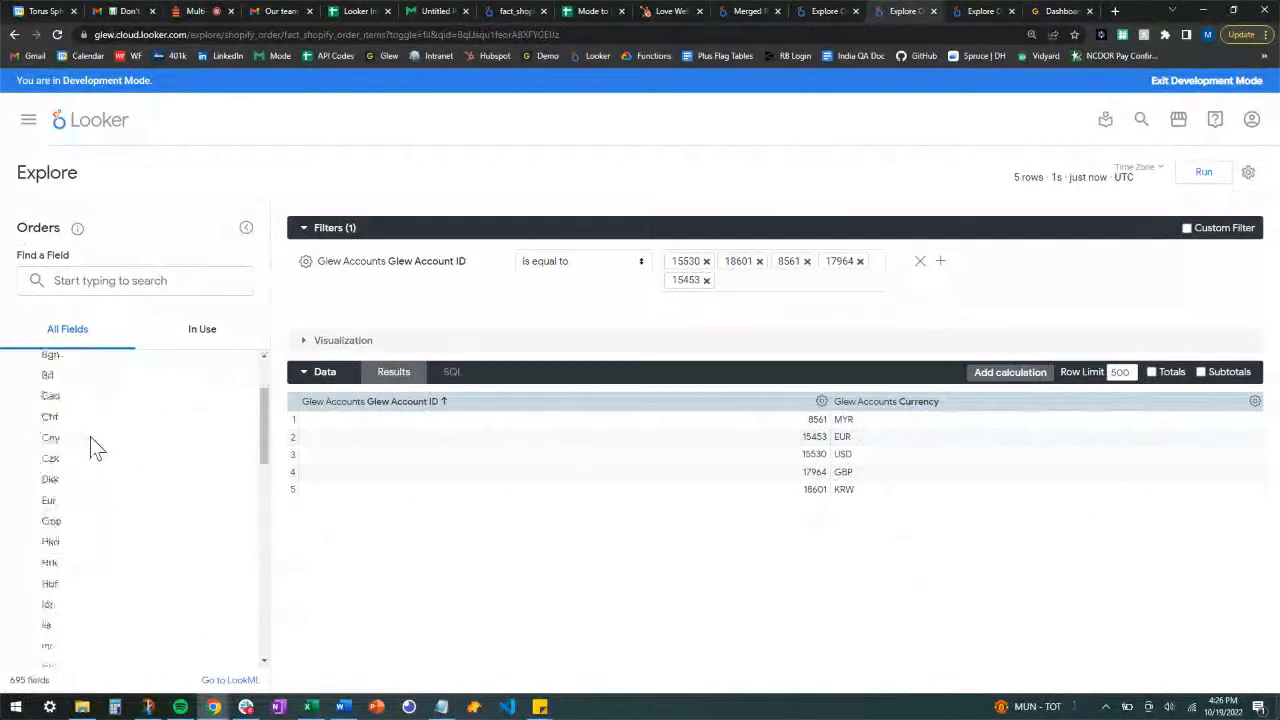
{"action": "scroll", "coordinate": [90, 447], "scroll_direction": "down", "scroll_amount": 5}
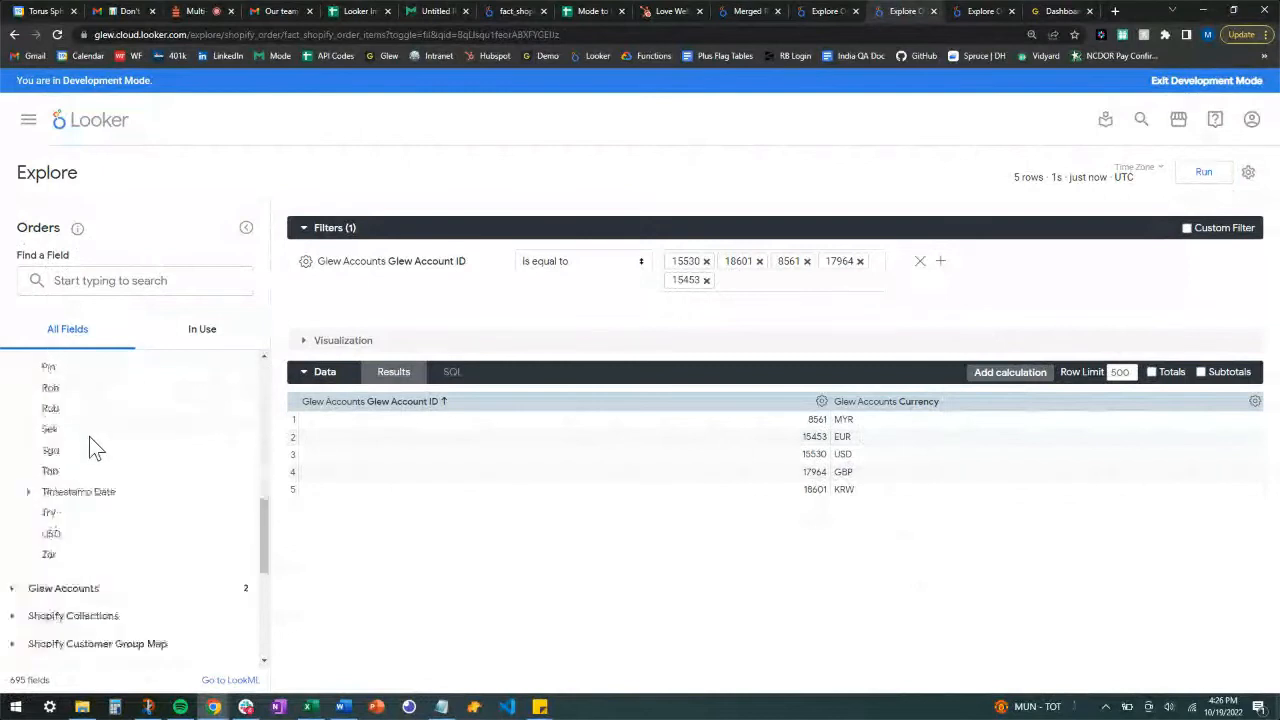
{"action": "scroll", "coordinate": [88, 470], "scroll_direction": "down", "scroll_amount": 1}
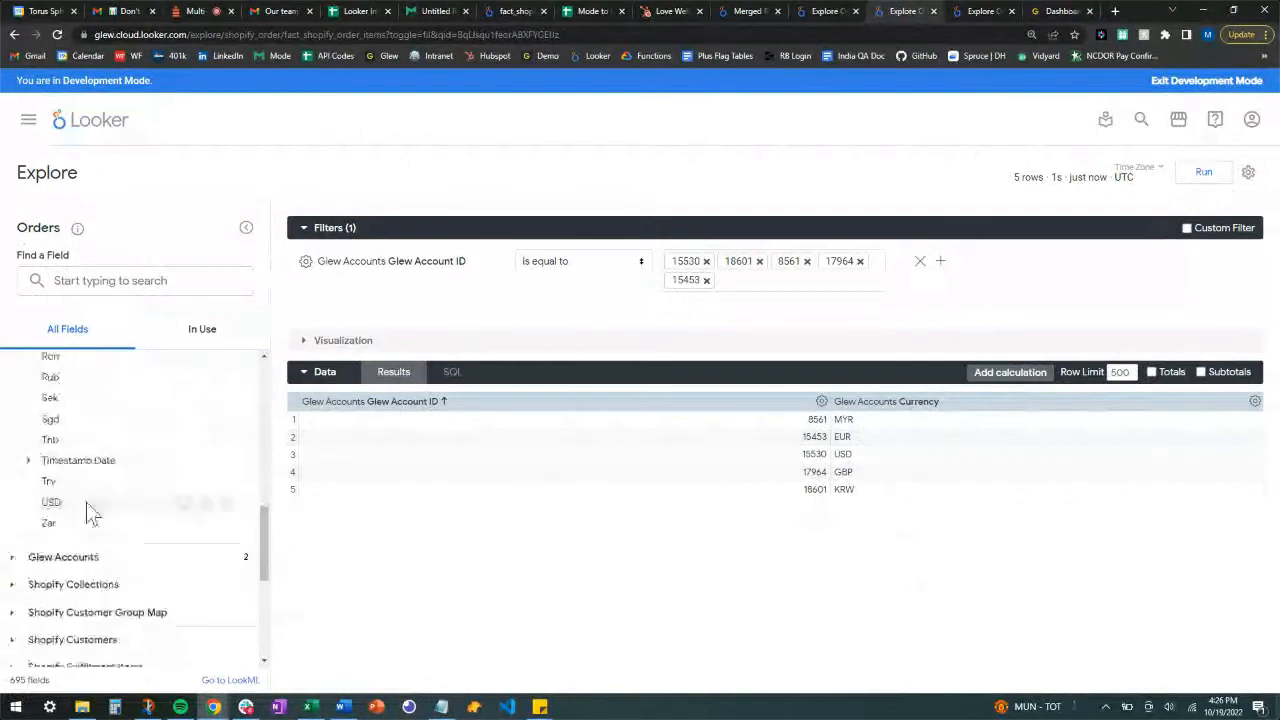
{"action": "scroll", "coordinate": [118, 514], "scroll_direction": "up", "scroll_amount": 5}
{"action": "scroll", "coordinate": [118, 514], "scroll_direction": "up", "scroll_amount": 3}
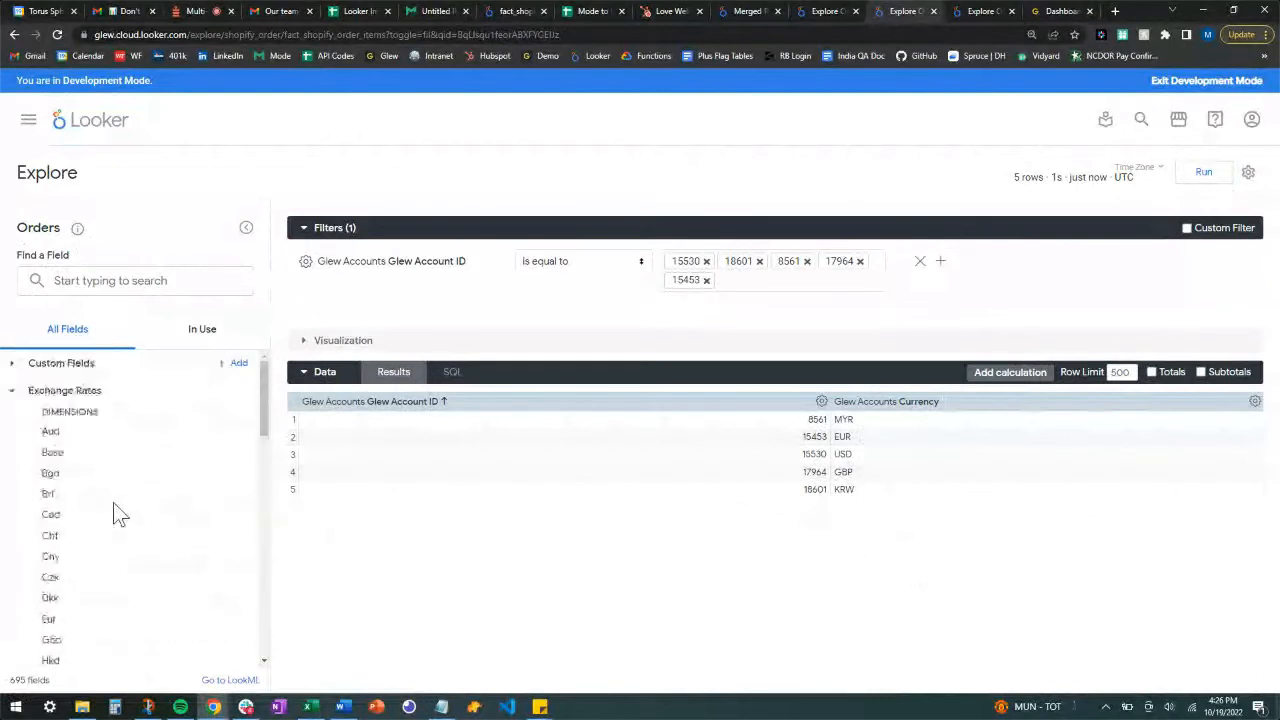
{"action": "scroll", "coordinate": [118, 514], "scroll_direction": "down", "scroll_amount": 3}
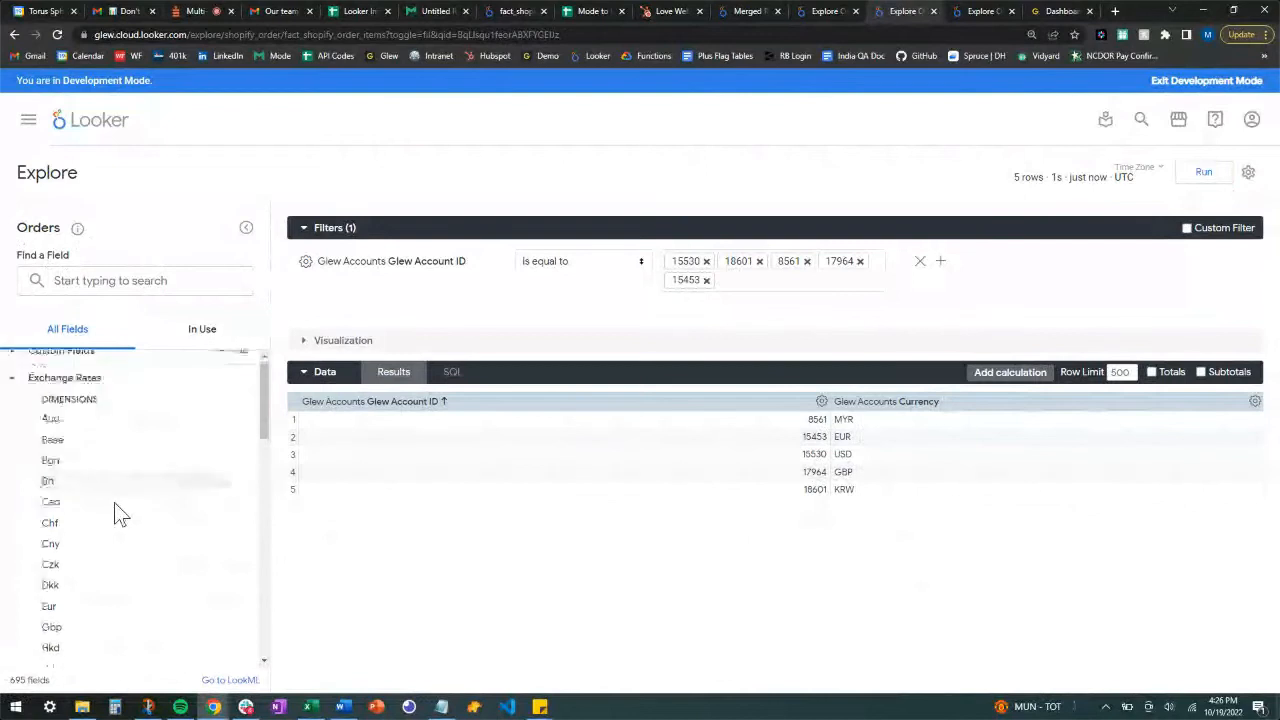
{"action": "scroll", "coordinate": [118, 514], "scroll_direction": "down", "scroll_amount": 3}
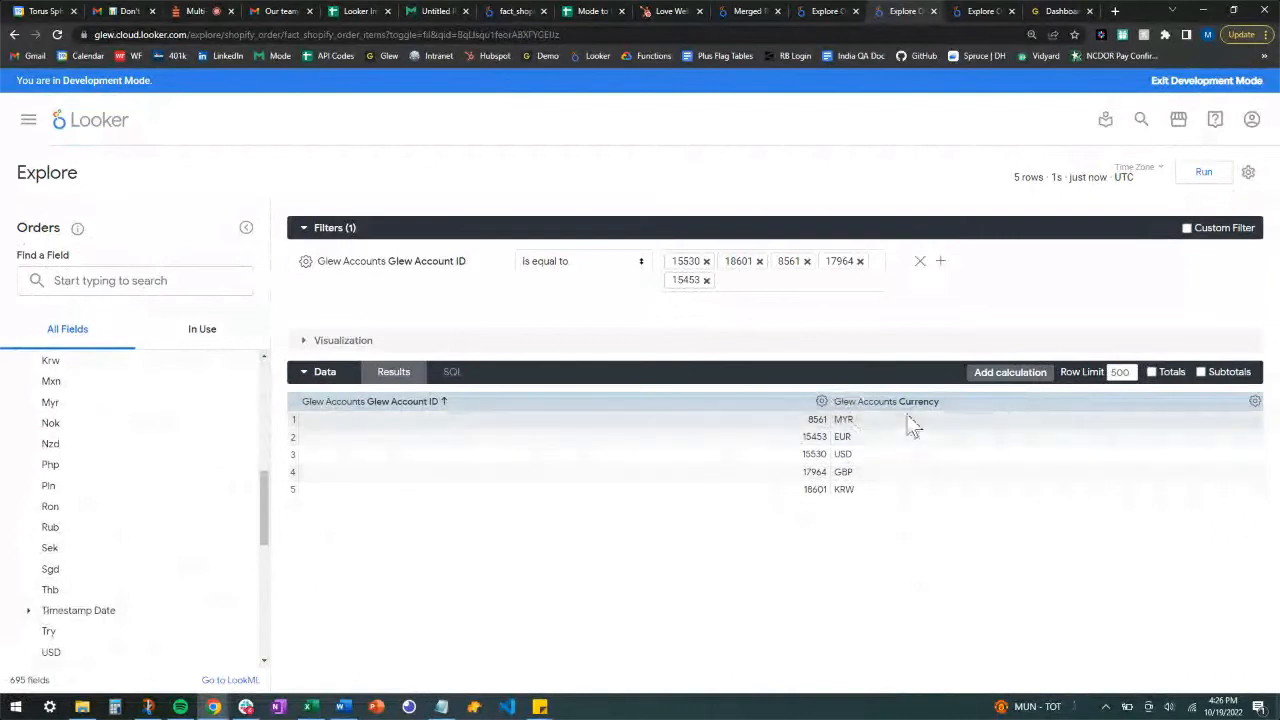
{"action": "scroll", "coordinate": [135, 526], "scroll_direction": "down", "scroll_amount": 1}
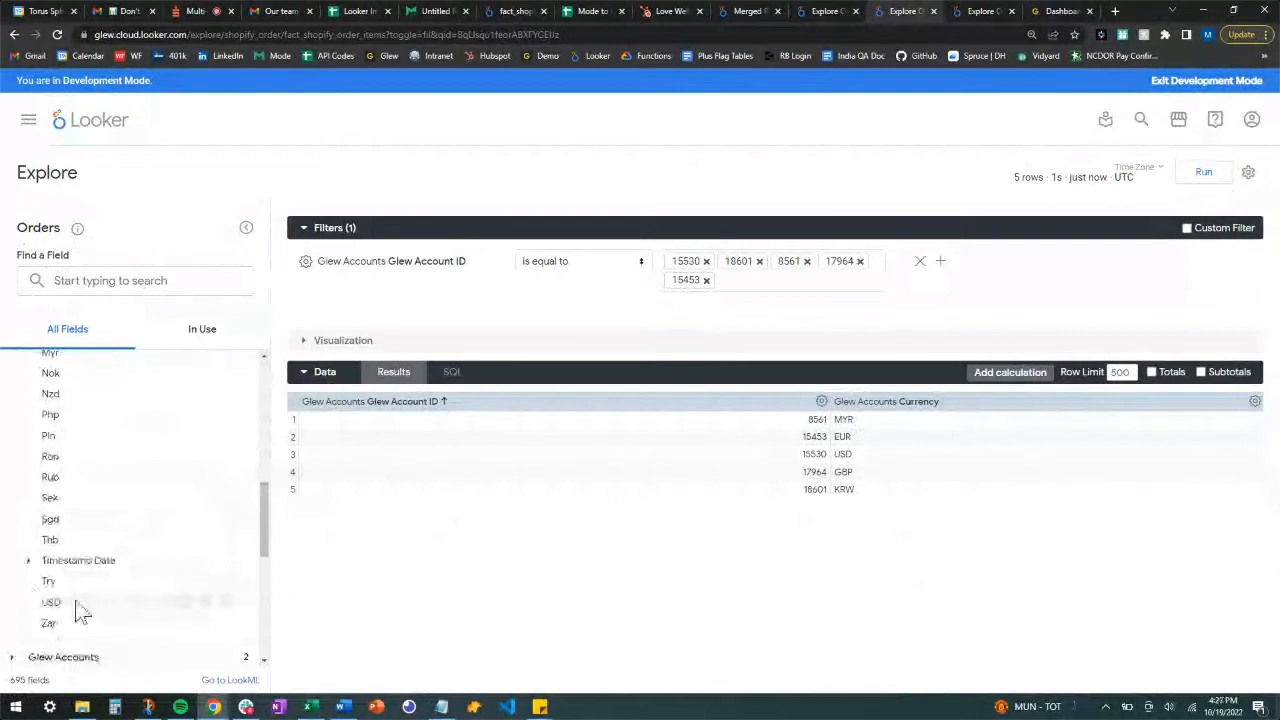
{"action": "left_click", "coordinate": [82, 612]}
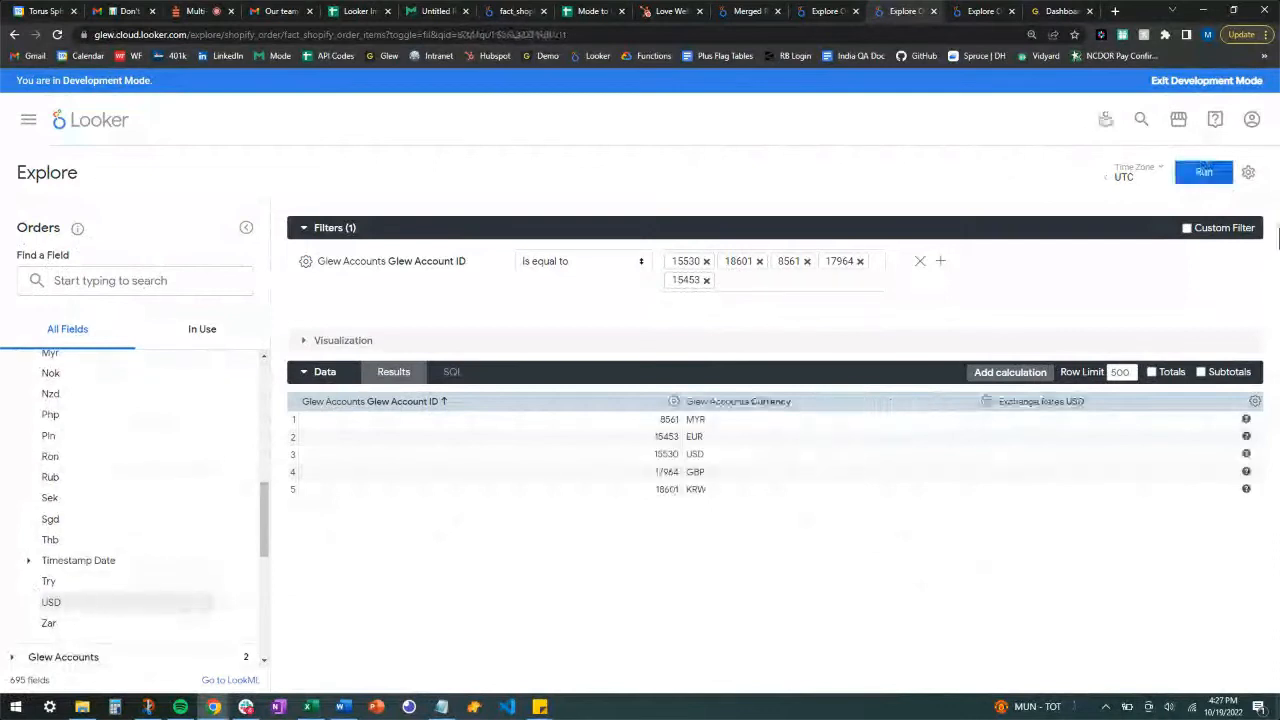
{"action": "left_click", "coordinate": [1204, 176]}
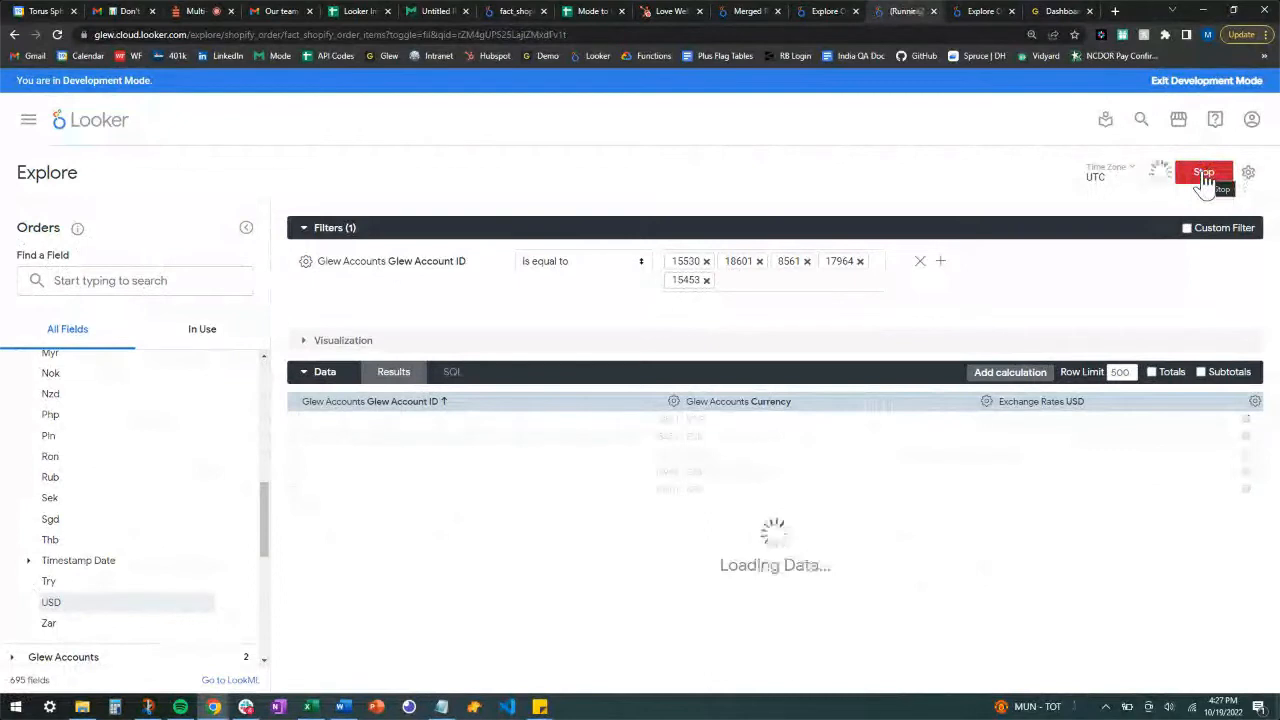
Step: Add a filter on the Shopify Orders Order Date and set its condition to is in range
{"action": "scroll", "coordinate": [94, 510], "scroll_direction": "up", "scroll_amount": 8}
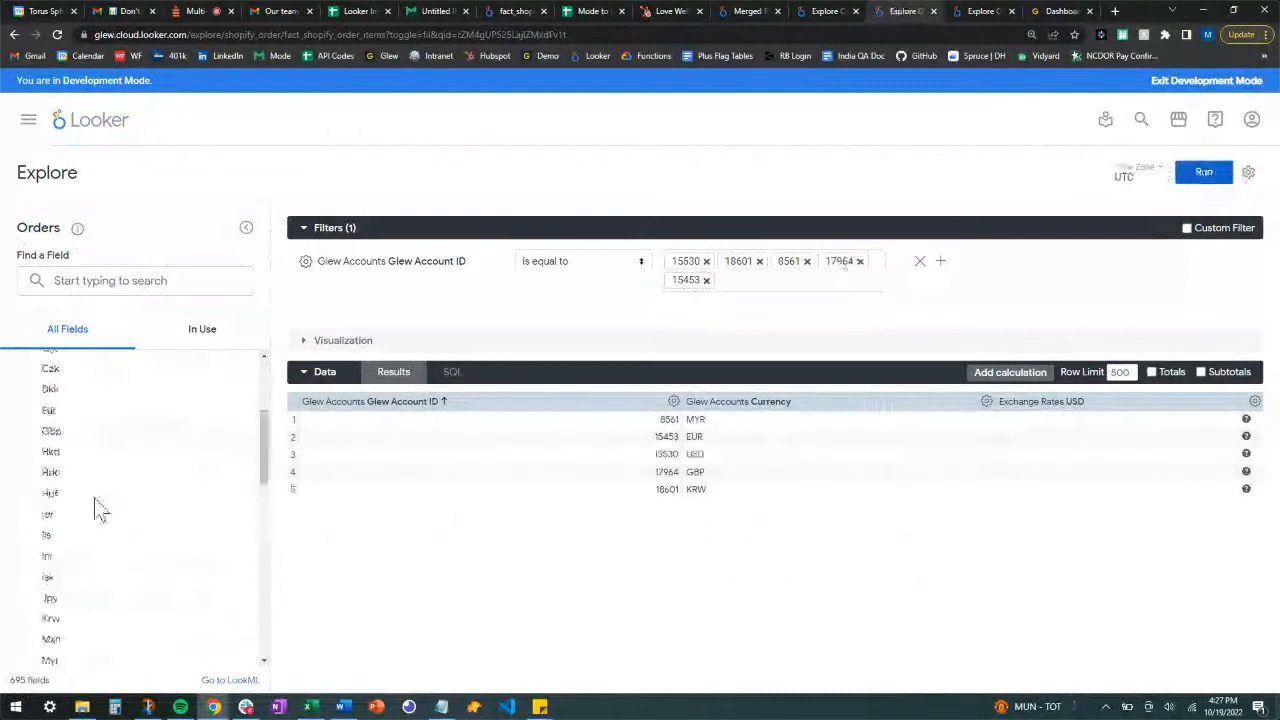
{"action": "left_click", "coordinate": [14, 391]}
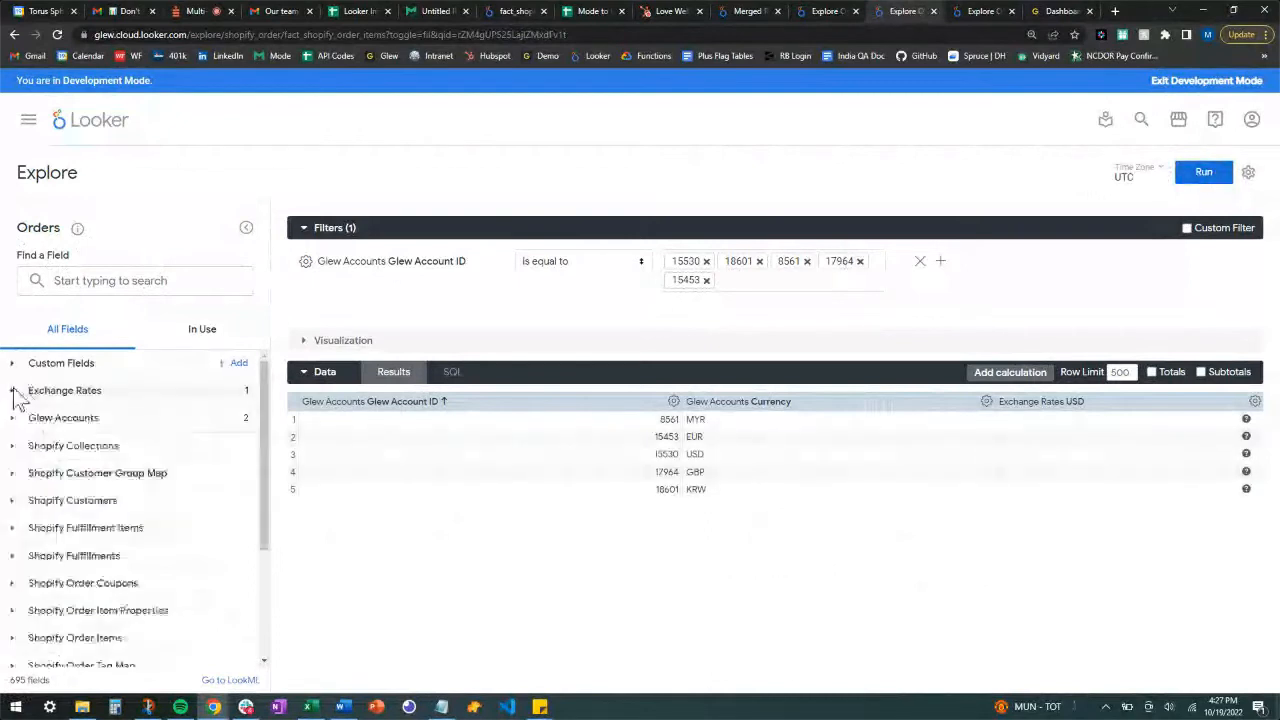
{"action": "scroll", "coordinate": [14, 548], "scroll_direction": "down", "scroll_amount": 2}
{"action": "left_click", "coordinate": [14, 546]}
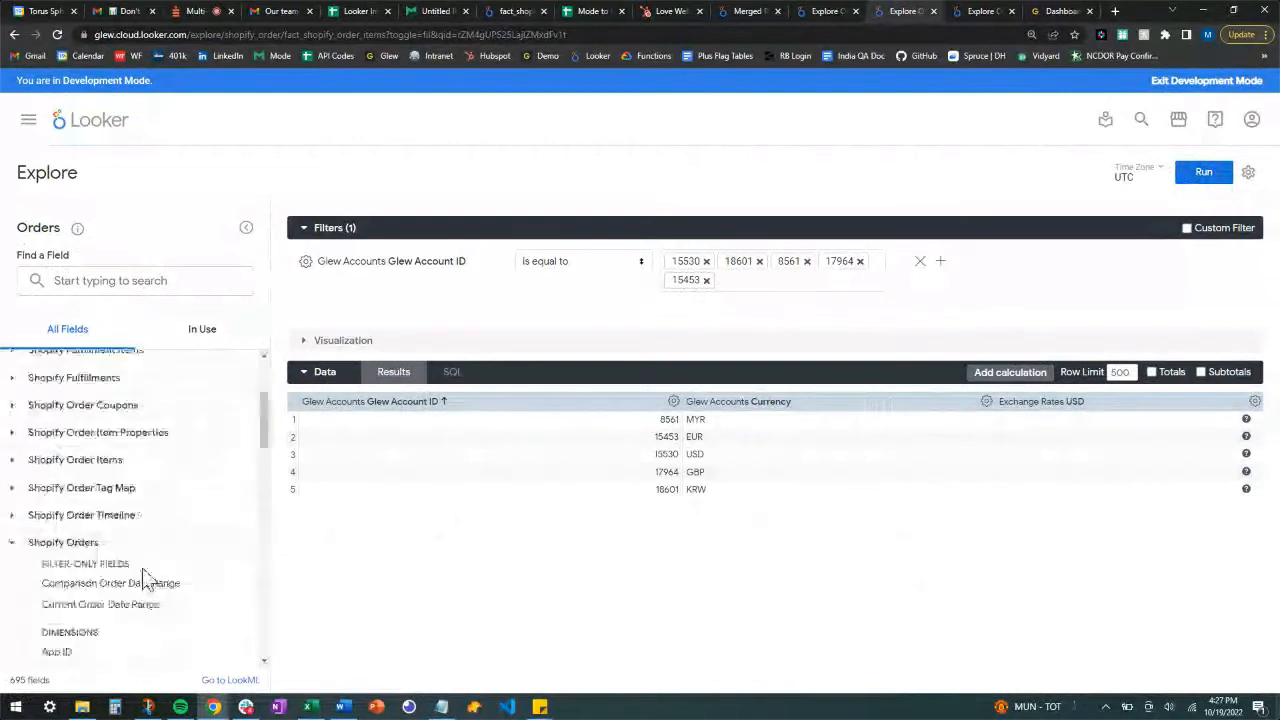
{"action": "scroll", "coordinate": [142, 568], "scroll_direction": "down", "scroll_amount": 10}
{"action": "scroll", "coordinate": [145, 580], "scroll_direction": "down", "scroll_amount": 3}
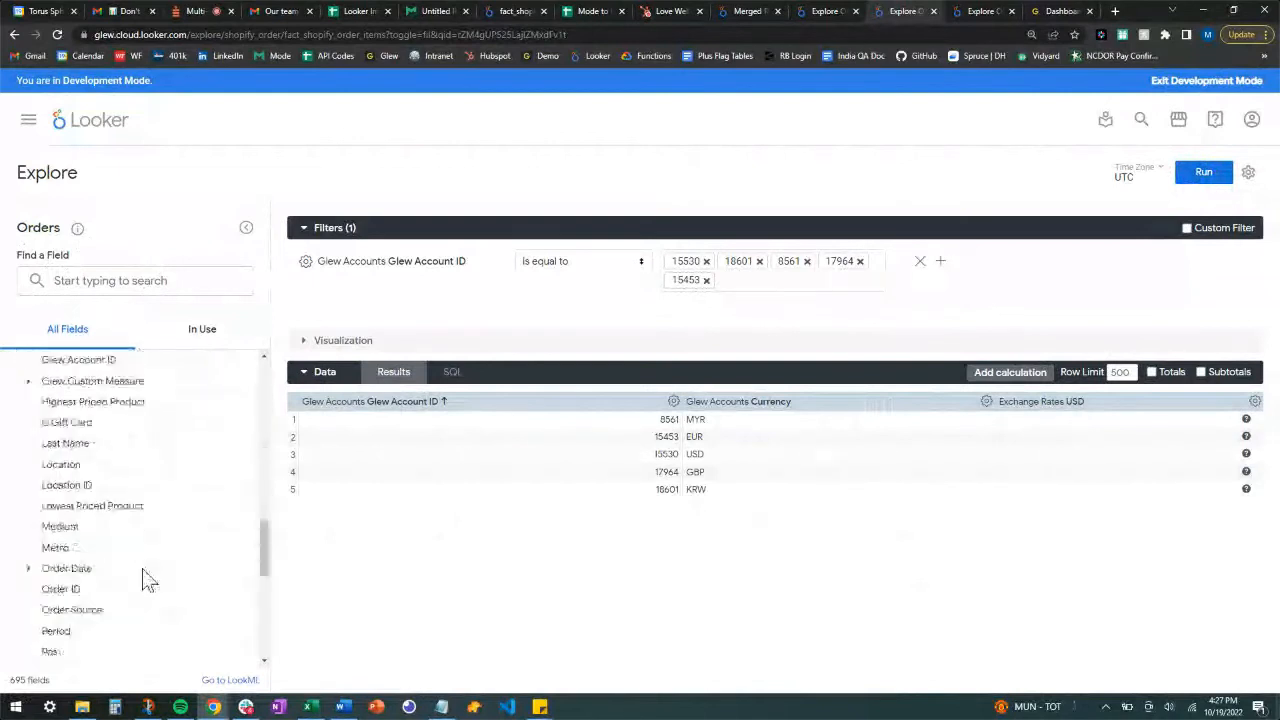
{"action": "left_click", "coordinate": [28, 452]}
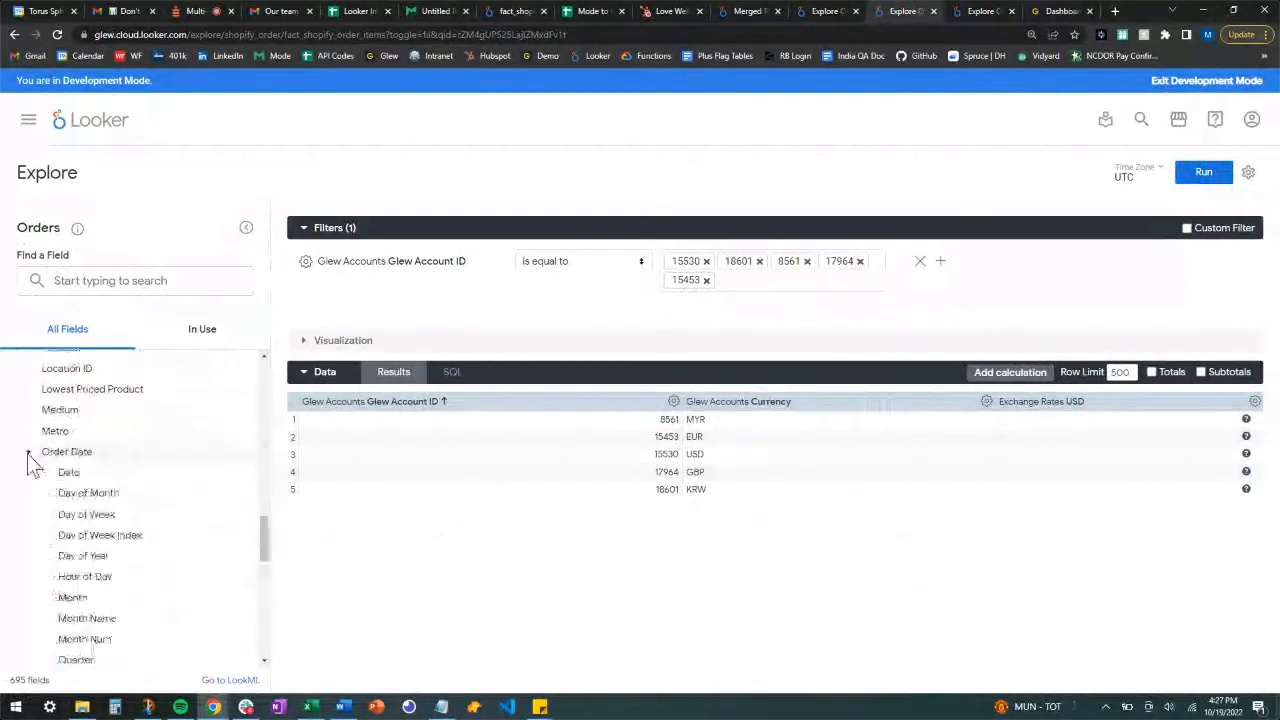
{"action": "left_click", "coordinate": [204, 473]}
{"action": "left_click", "coordinate": [580, 326]}
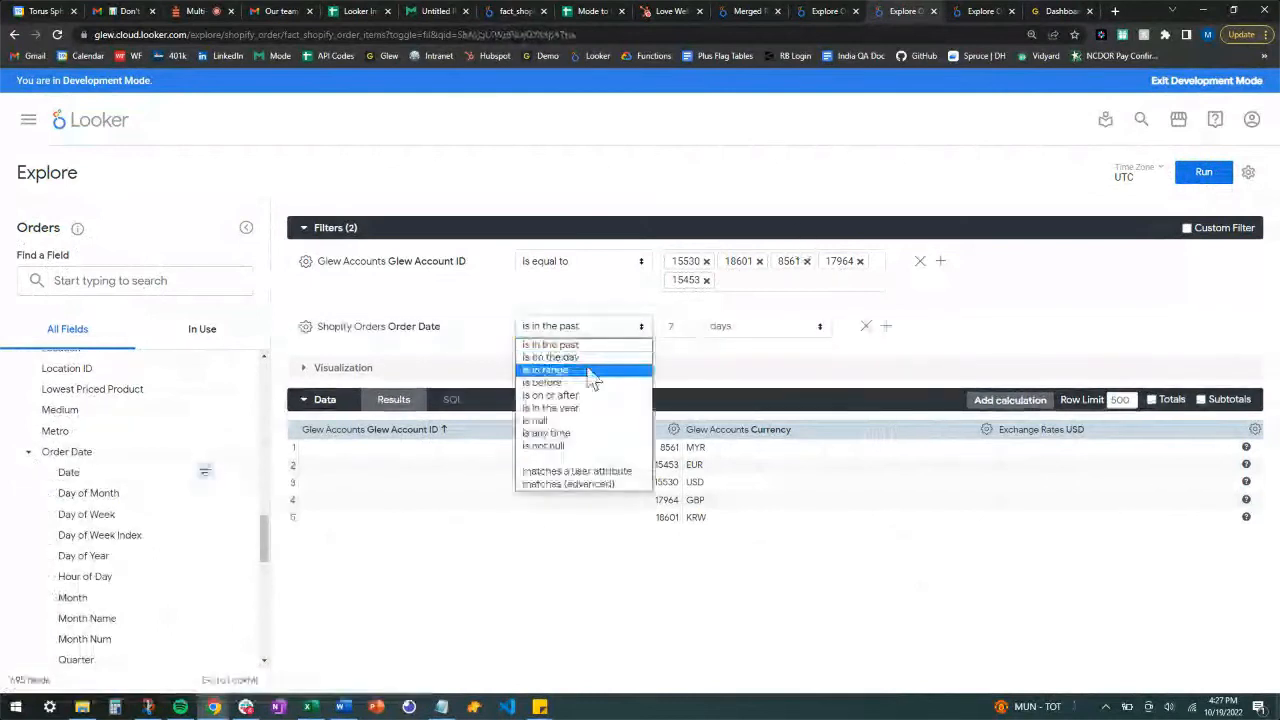
{"action": "left_click", "coordinate": [590, 372]}
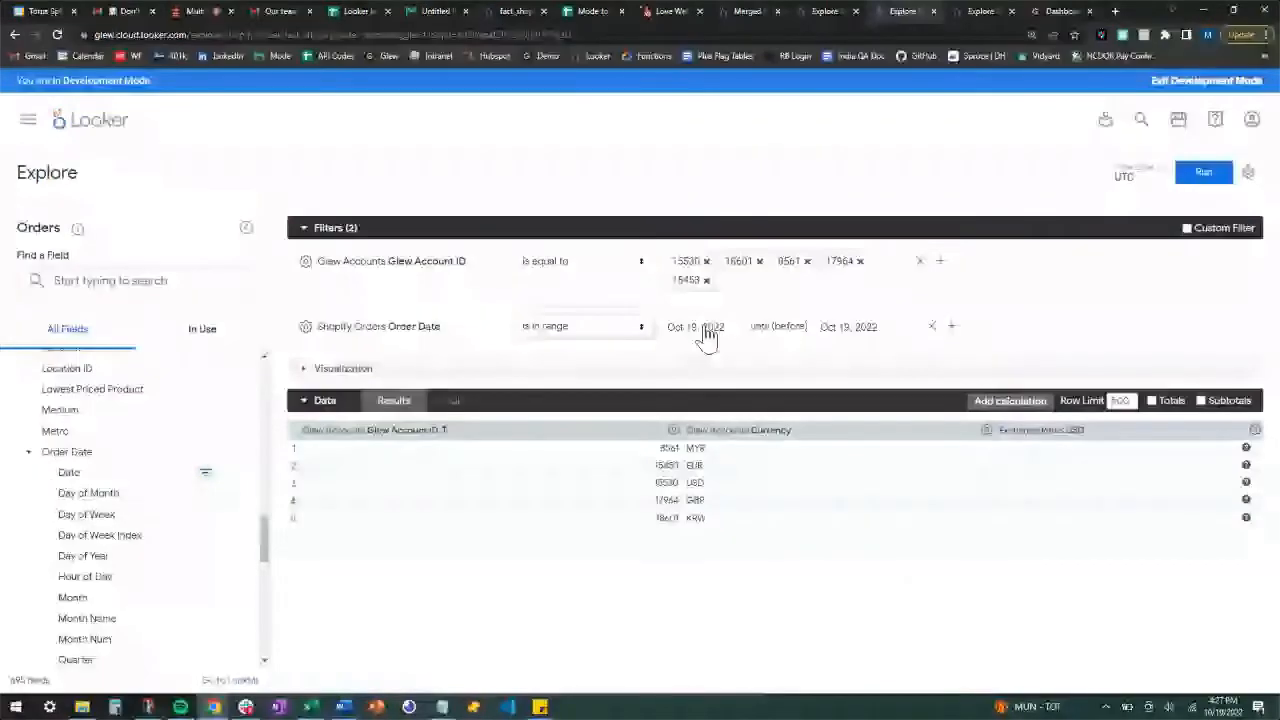
Step: Set the Order Date range from Oct 9, 2022 until before Oct 15, 2022 and run the query
{"action": "left_click", "coordinate": [700, 328]}
{"action": "left_click", "coordinate": [783, 361]}
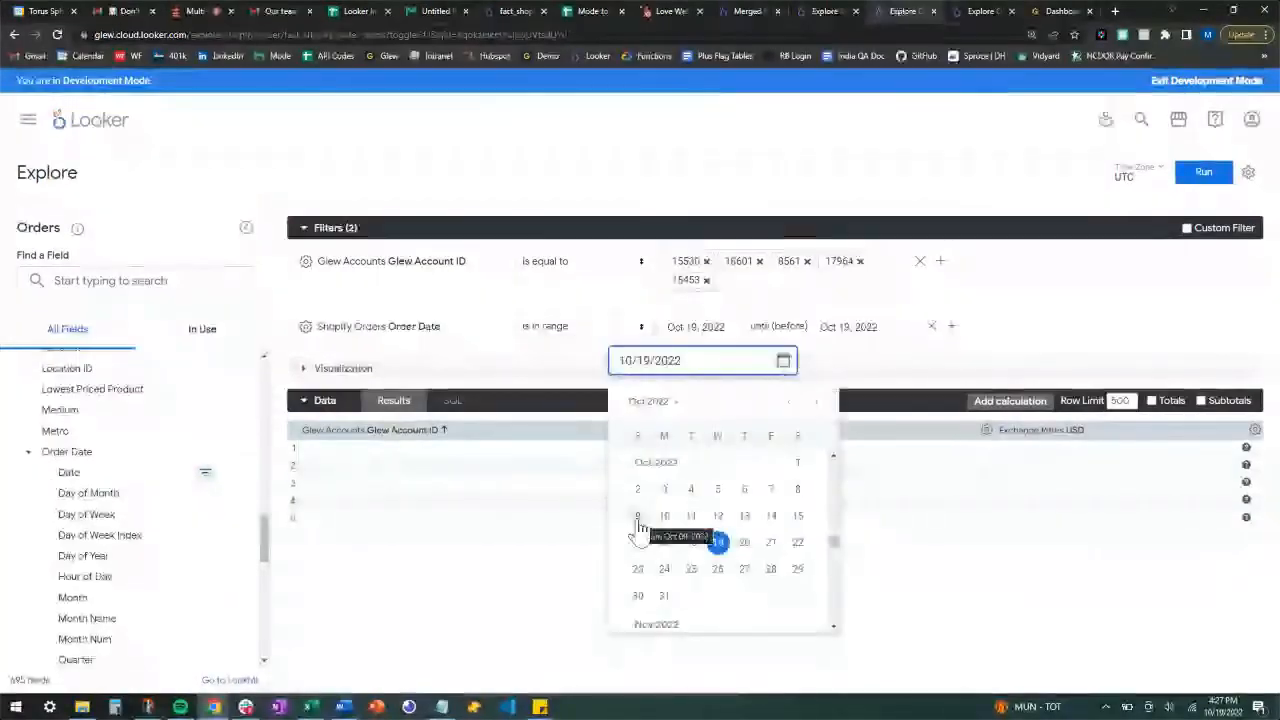
{"action": "left_click", "coordinate": [639, 516]}
{"action": "left_click", "coordinate": [848, 327]}
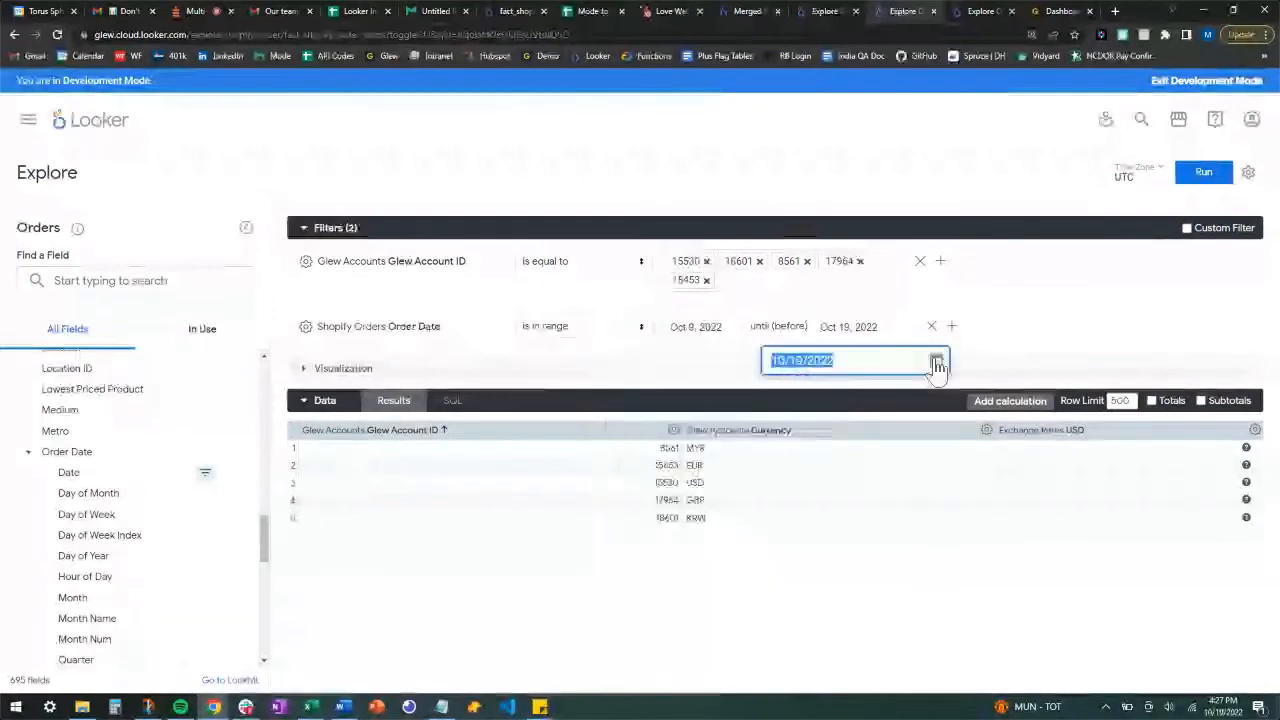
{"action": "left_click", "coordinate": [937, 363]}
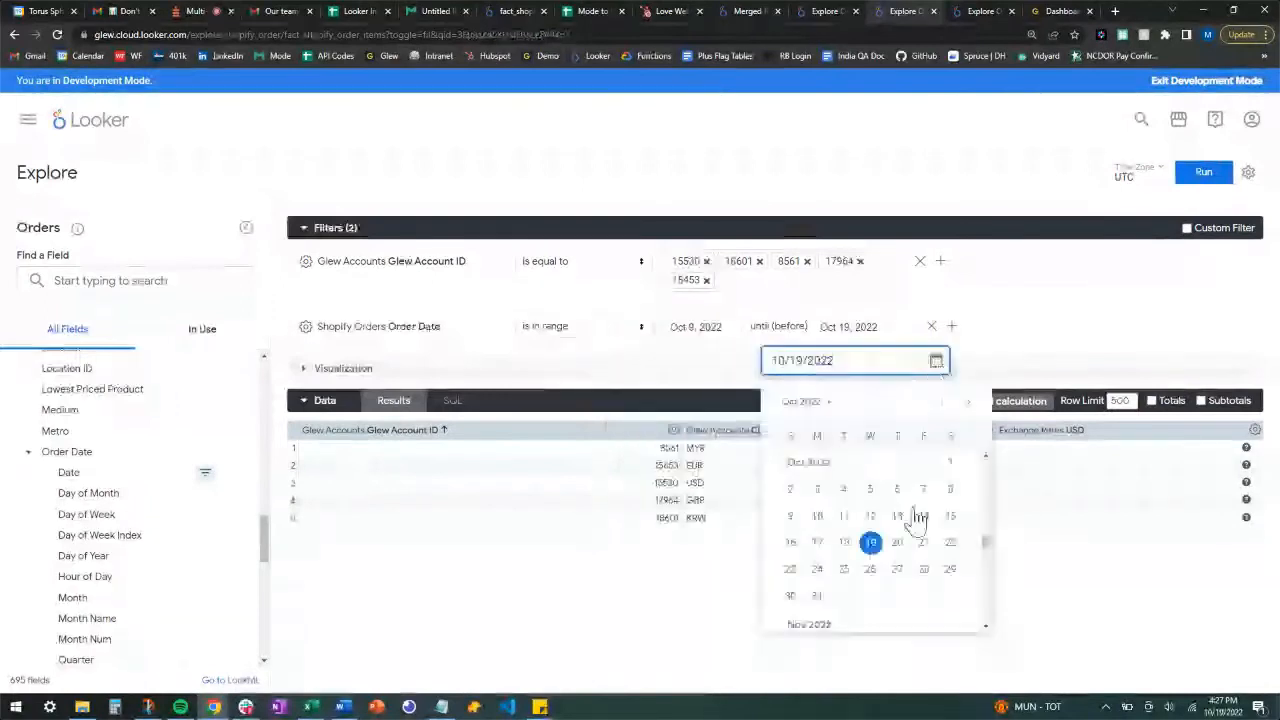
{"action": "left_click", "coordinate": [920, 516]}
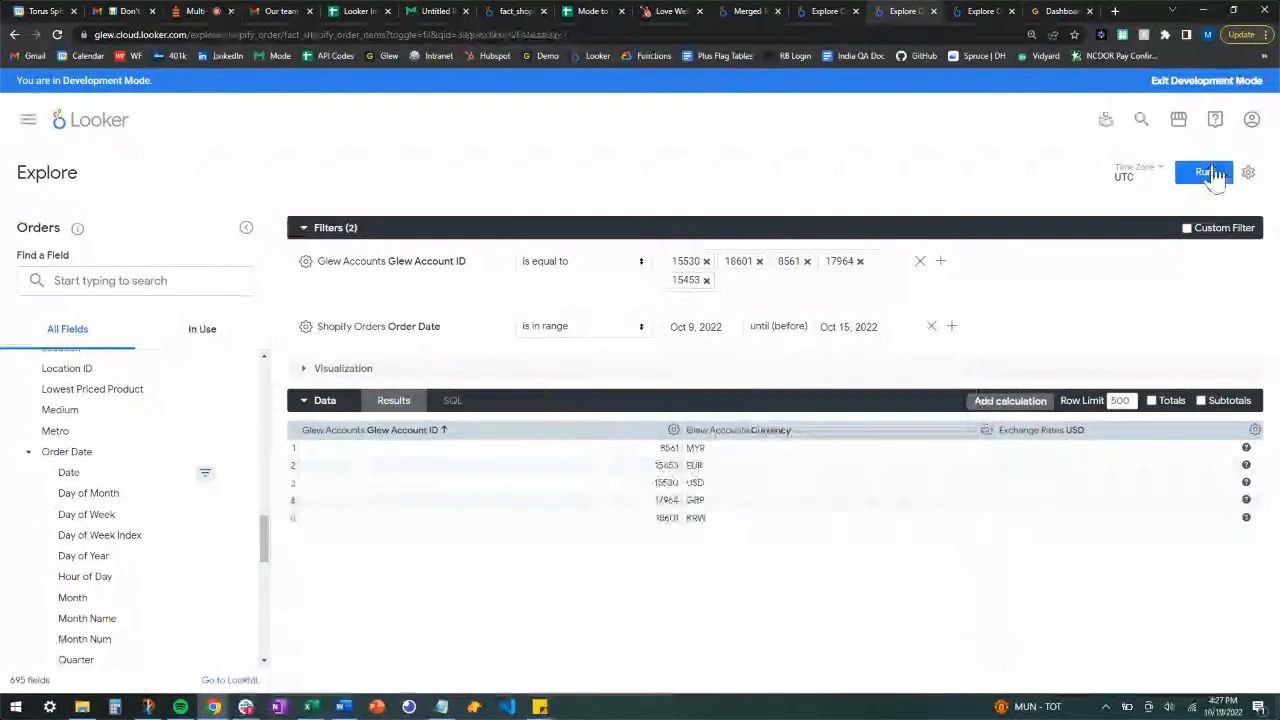
{"action": "left_click", "coordinate": [1210, 173]}
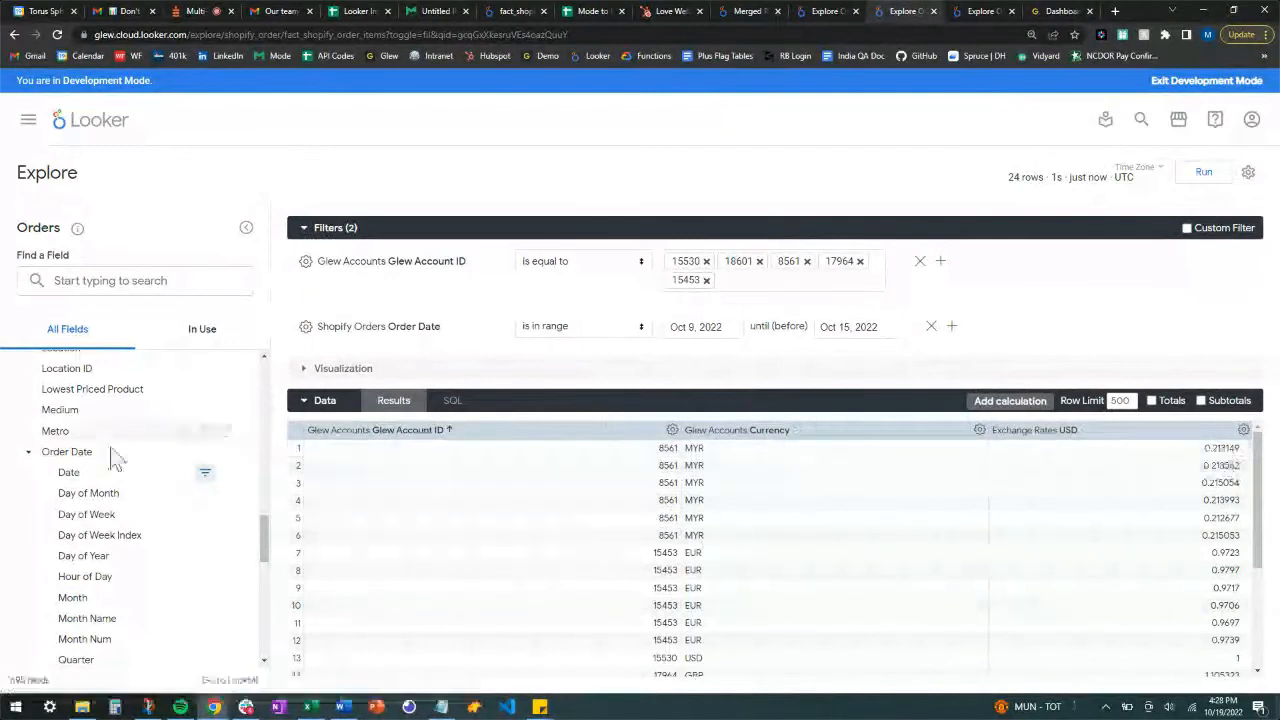
Step: Review the exchange rate rows and add the Shopify Orders Order Date dimension to the query
{"action": "scroll", "coordinate": [120, 460], "scroll_direction": "up", "scroll_amount": 5}
{"action": "scroll", "coordinate": [120, 460], "scroll_direction": "up", "scroll_amount": 10}
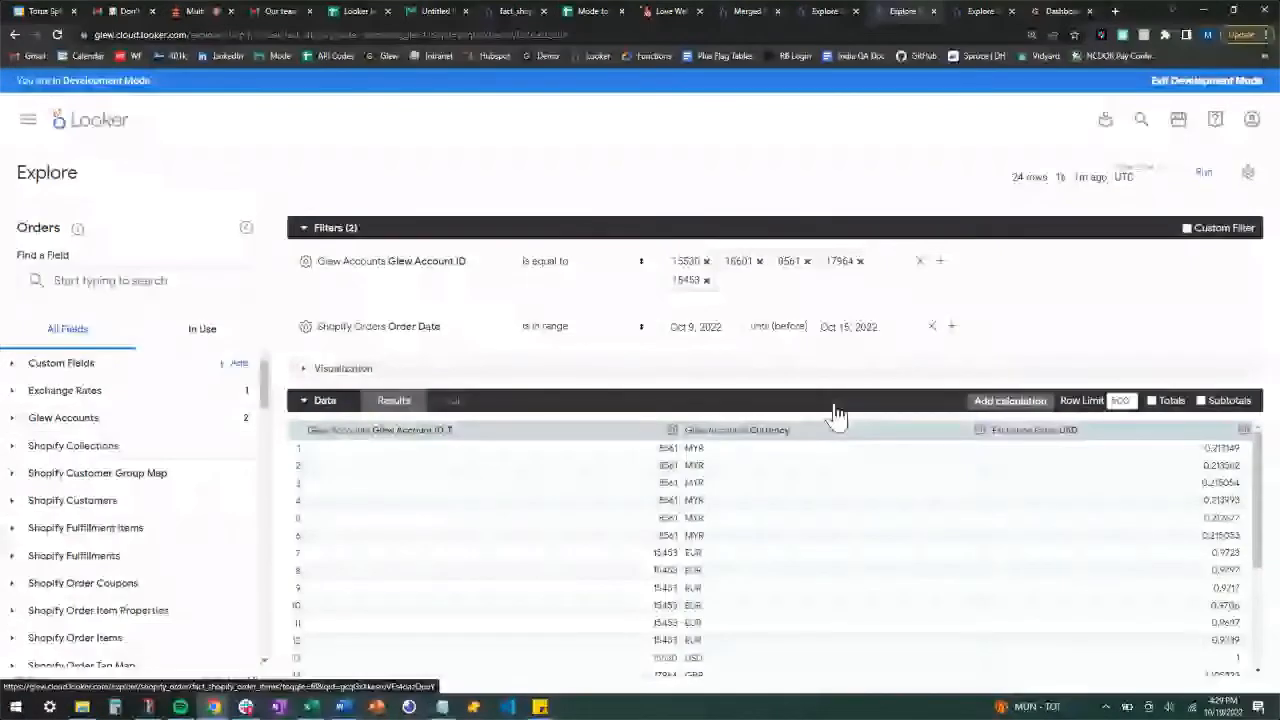
{"action": "scroll", "coordinate": [858, 522], "scroll_direction": "down", "scroll_amount": 3}
{"action": "scroll", "coordinate": [1238, 490], "scroll_direction": "down", "scroll_amount": 1}
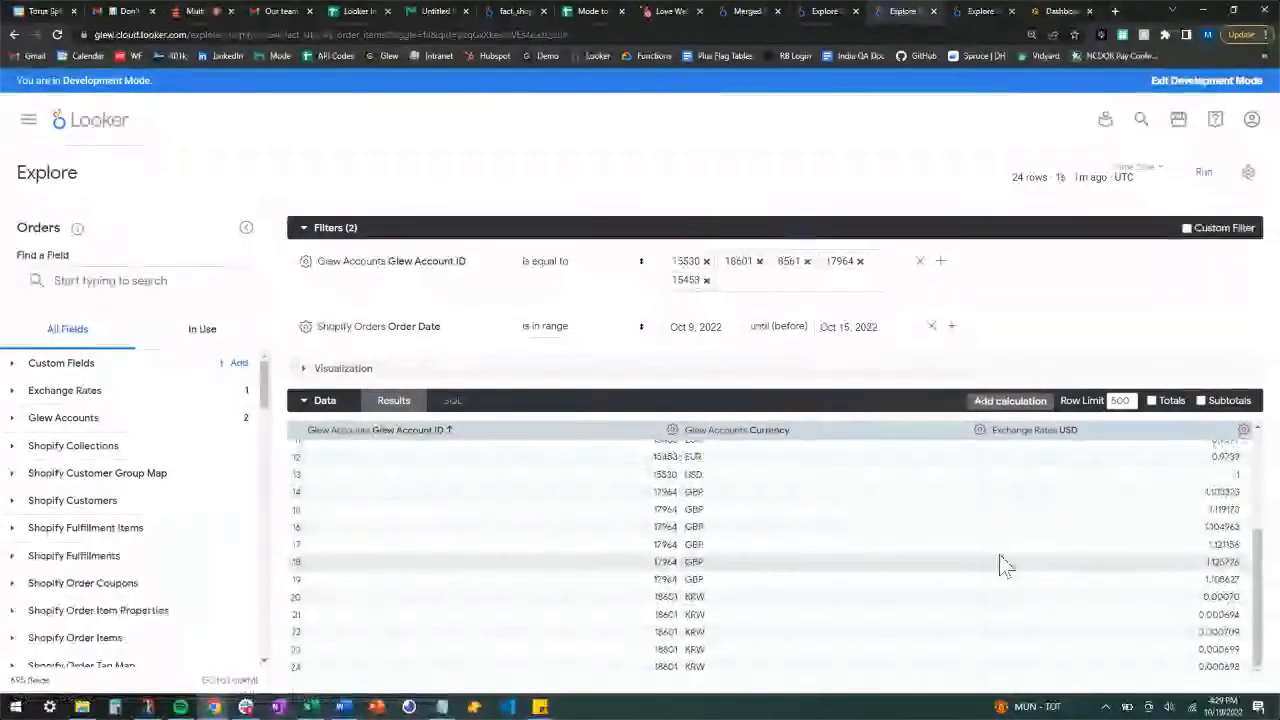
{"action": "scroll", "coordinate": [1235, 470], "scroll_direction": "up", "scroll_amount": 4}
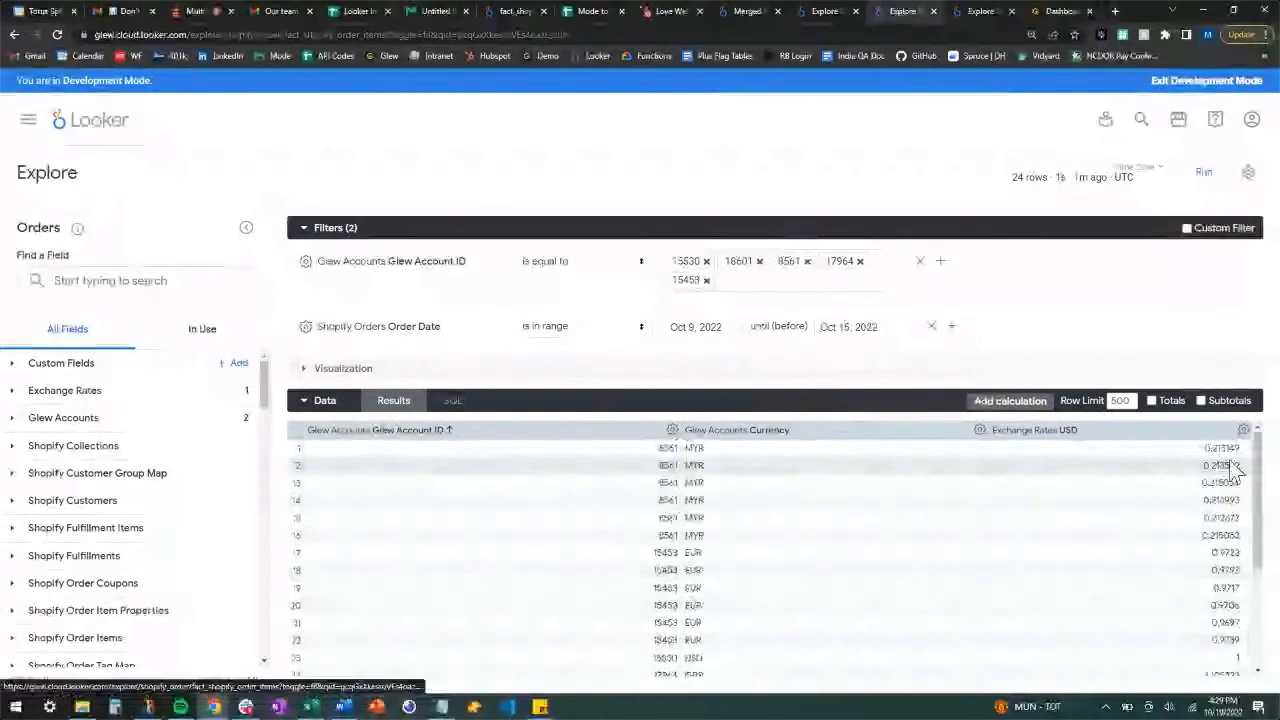
{"action": "scroll", "coordinate": [78, 485], "scroll_direction": "down", "scroll_amount": 5}
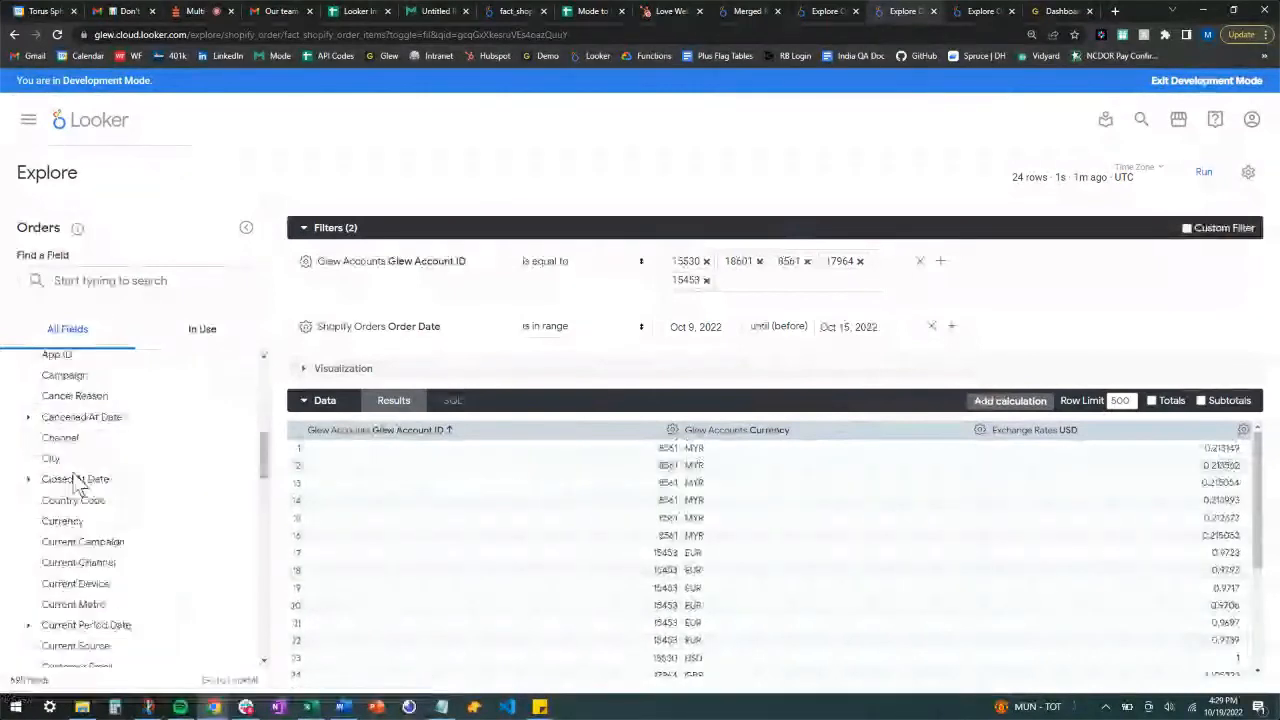
{"action": "scroll", "coordinate": [78, 485], "scroll_direction": "down", "scroll_amount": 4}
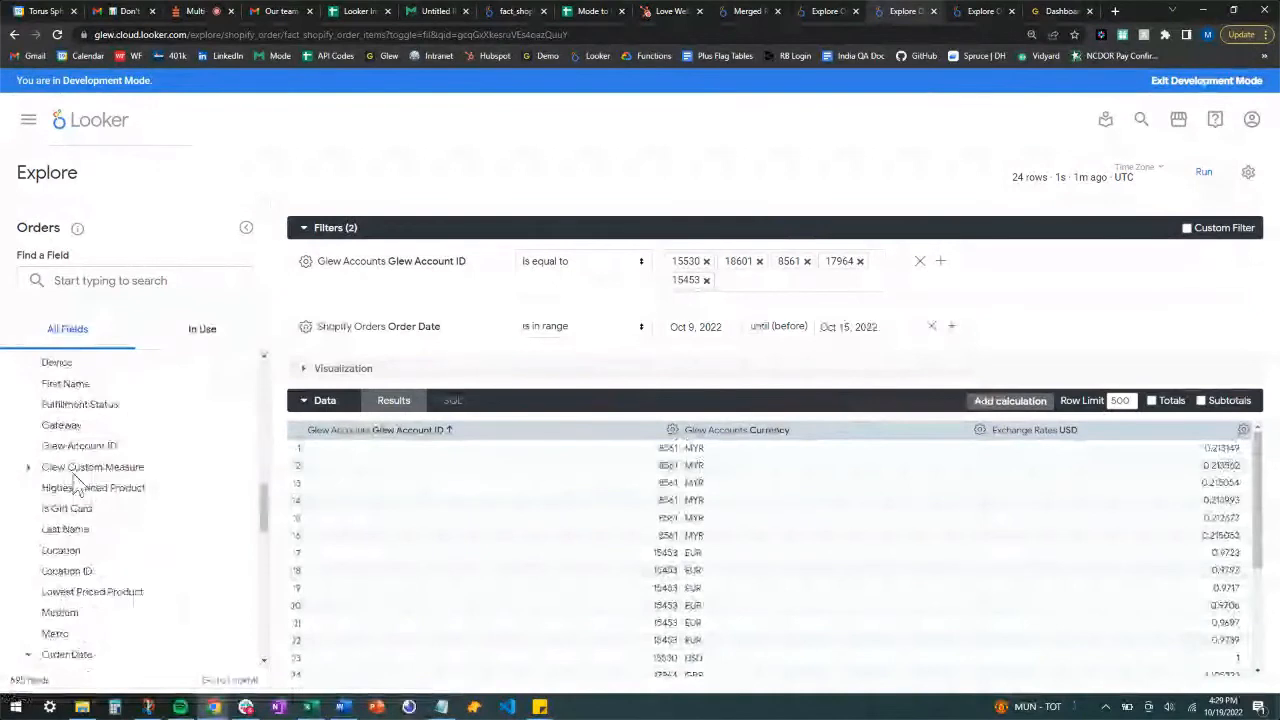
{"action": "scroll", "coordinate": [78, 485], "scroll_direction": "down", "scroll_amount": 3}
{"action": "left_click", "coordinate": [128, 468]}
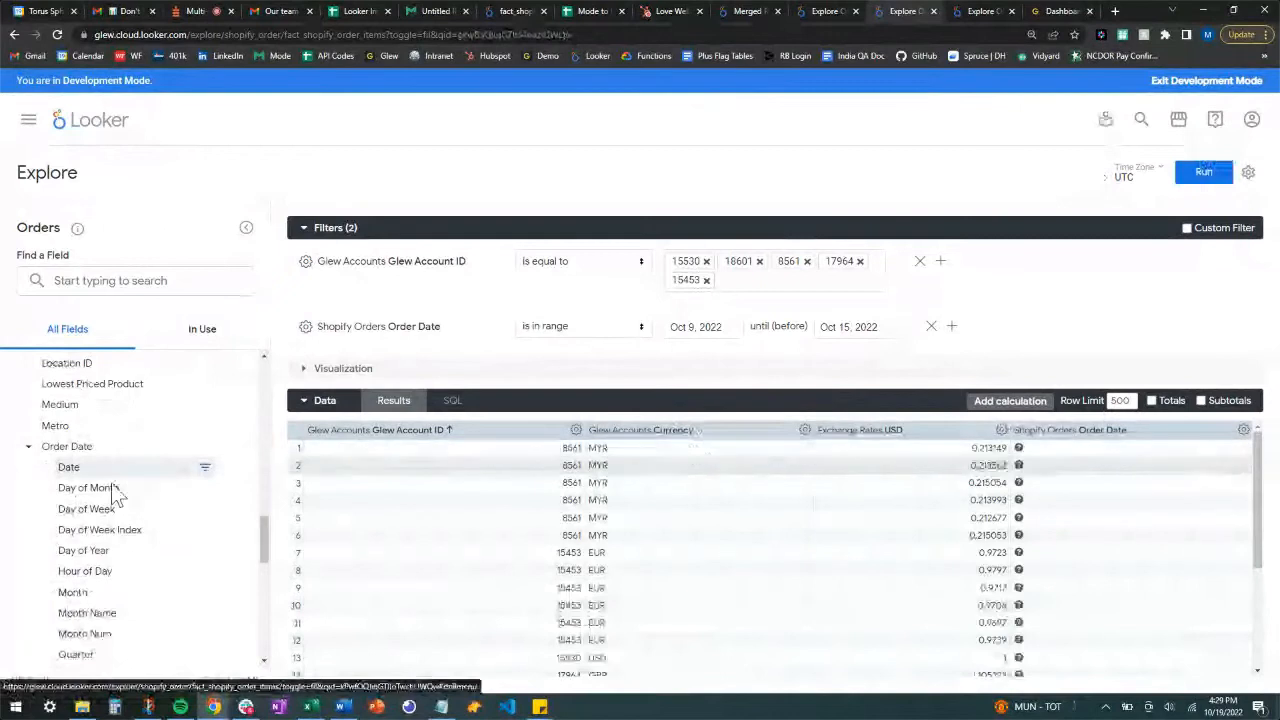
Step: Add Sum of Revenue from the Shopify Orders standard measures, run the query and look through the rows
{"action": "scroll", "coordinate": [110, 485], "scroll_direction": "down", "scroll_amount": 5}
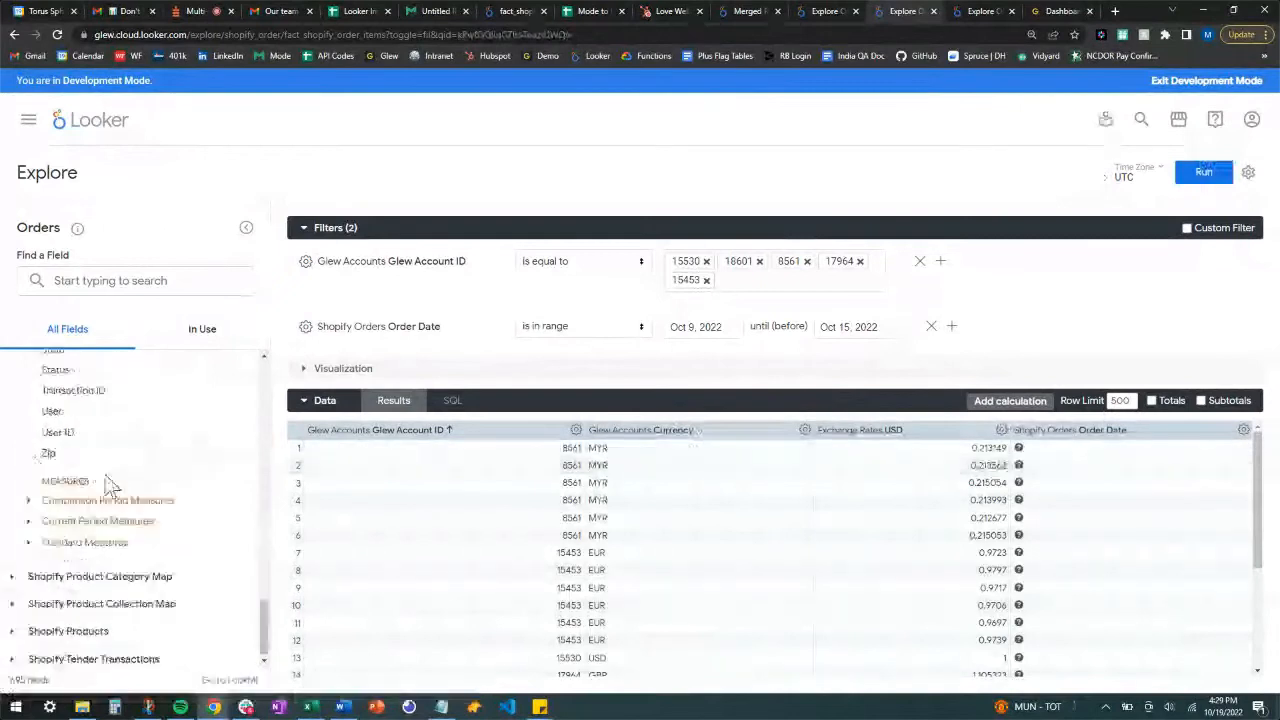
{"action": "left_click", "coordinate": [28, 542]}
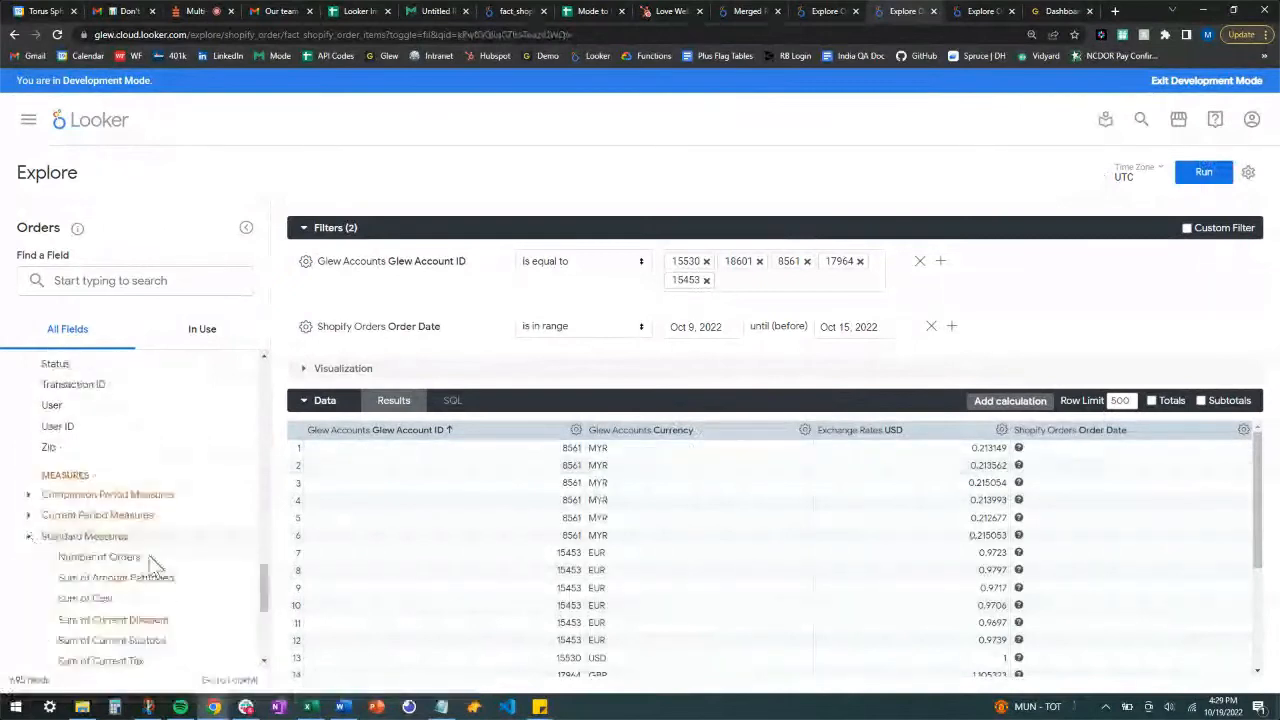
{"action": "scroll", "coordinate": [152, 450], "scroll_direction": "down", "scroll_amount": 3}
{"action": "scroll", "coordinate": [258, 385], "scroll_direction": "up", "scroll_amount": 1}
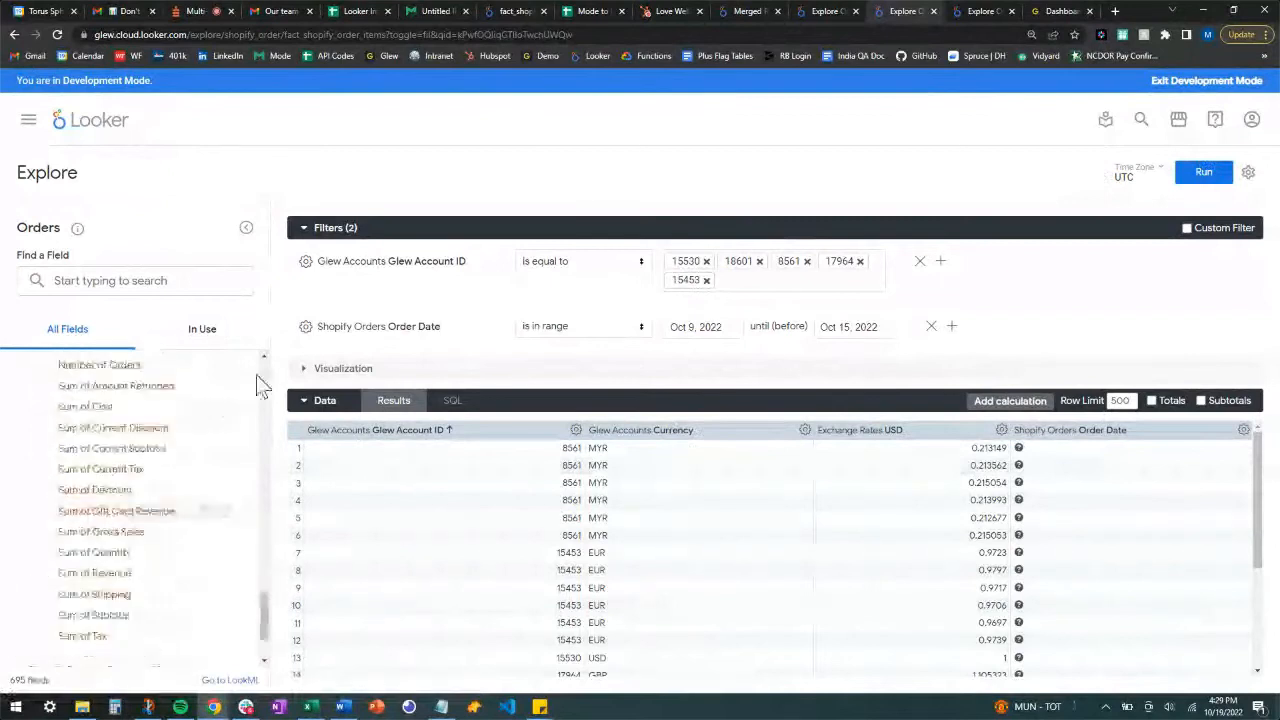
{"action": "left_click", "coordinate": [150, 574]}
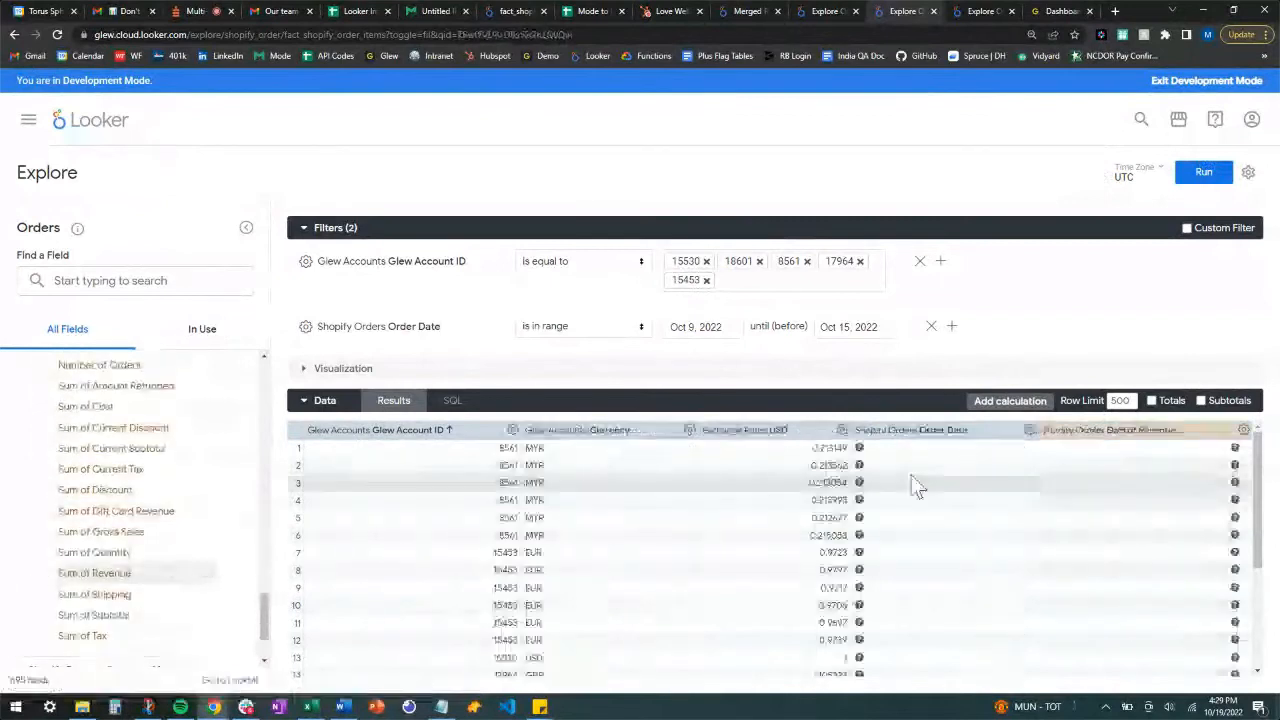
{"action": "left_click", "coordinate": [1204, 174]}
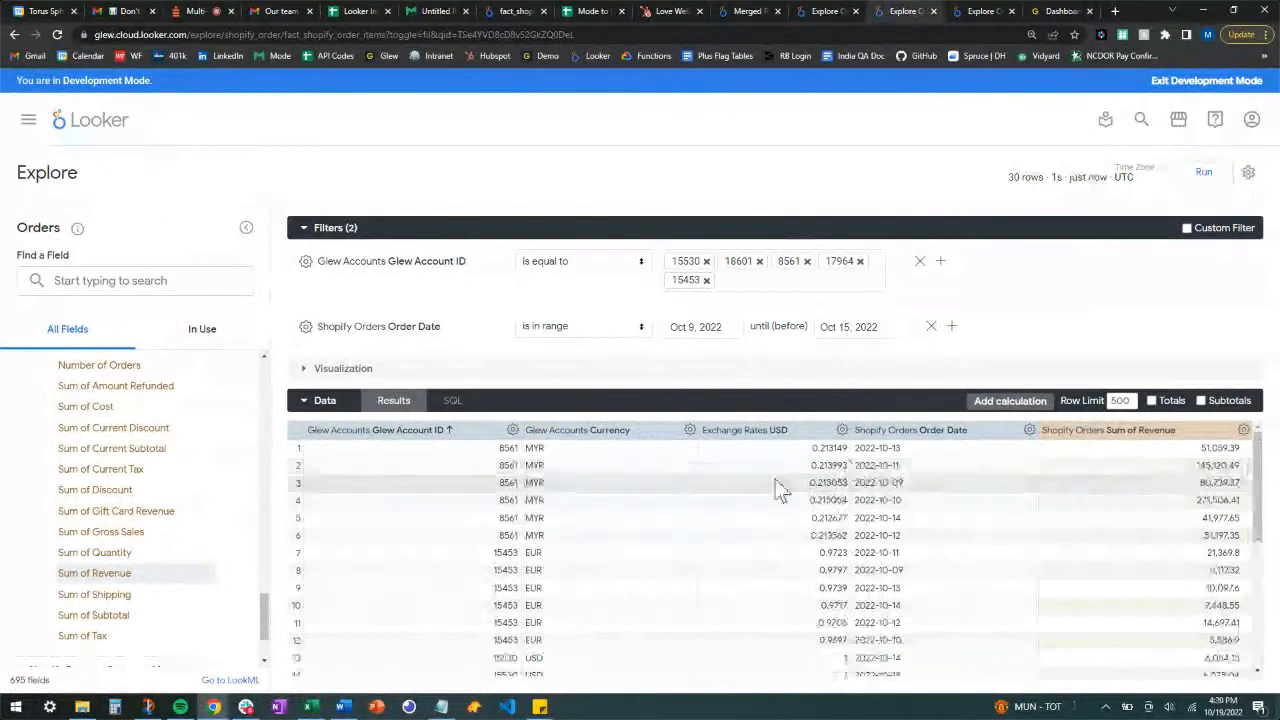
{"action": "scroll", "coordinate": [778, 490], "scroll_direction": "down", "scroll_amount": 3}
{"action": "scroll", "coordinate": [785, 497], "scroll_direction": "up", "scroll_amount": 1}
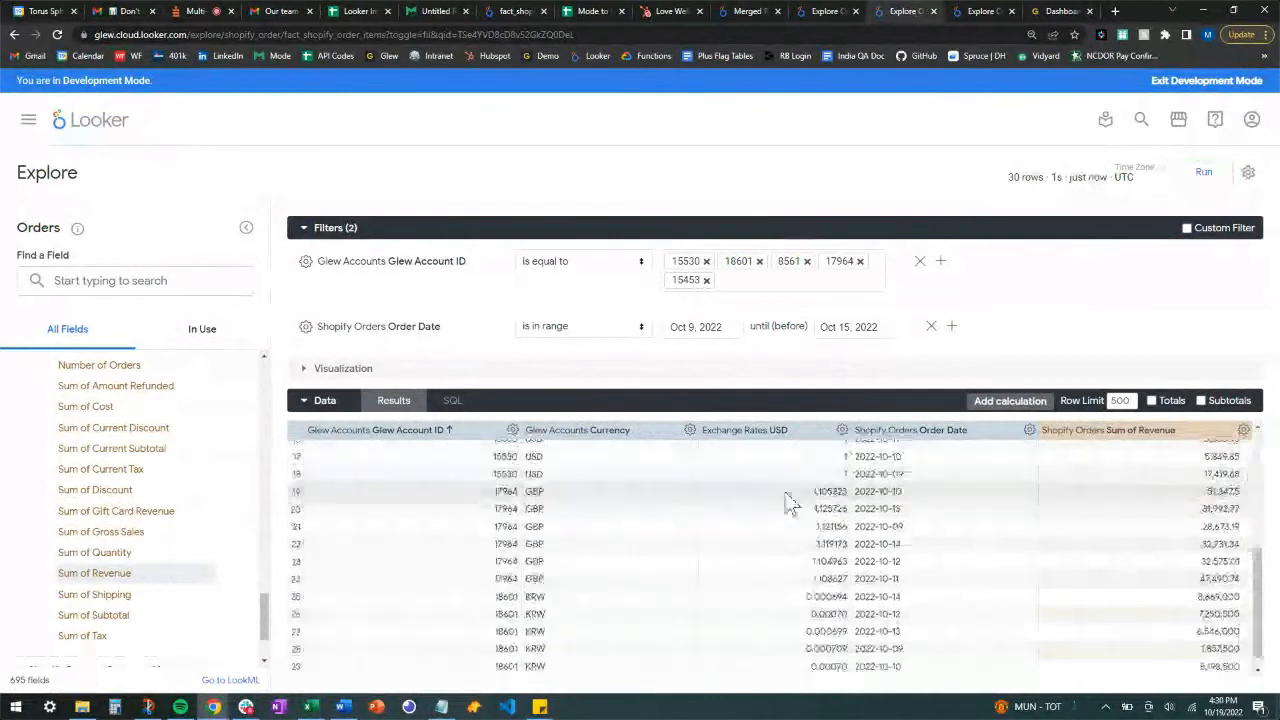
Step: Create a table calculation whose custom expression multiplies Shopify Orders Sum of Revenue by the Exchange Rates USD field
{"action": "scroll", "coordinate": [789, 503], "scroll_direction": "up", "scroll_amount": 3}
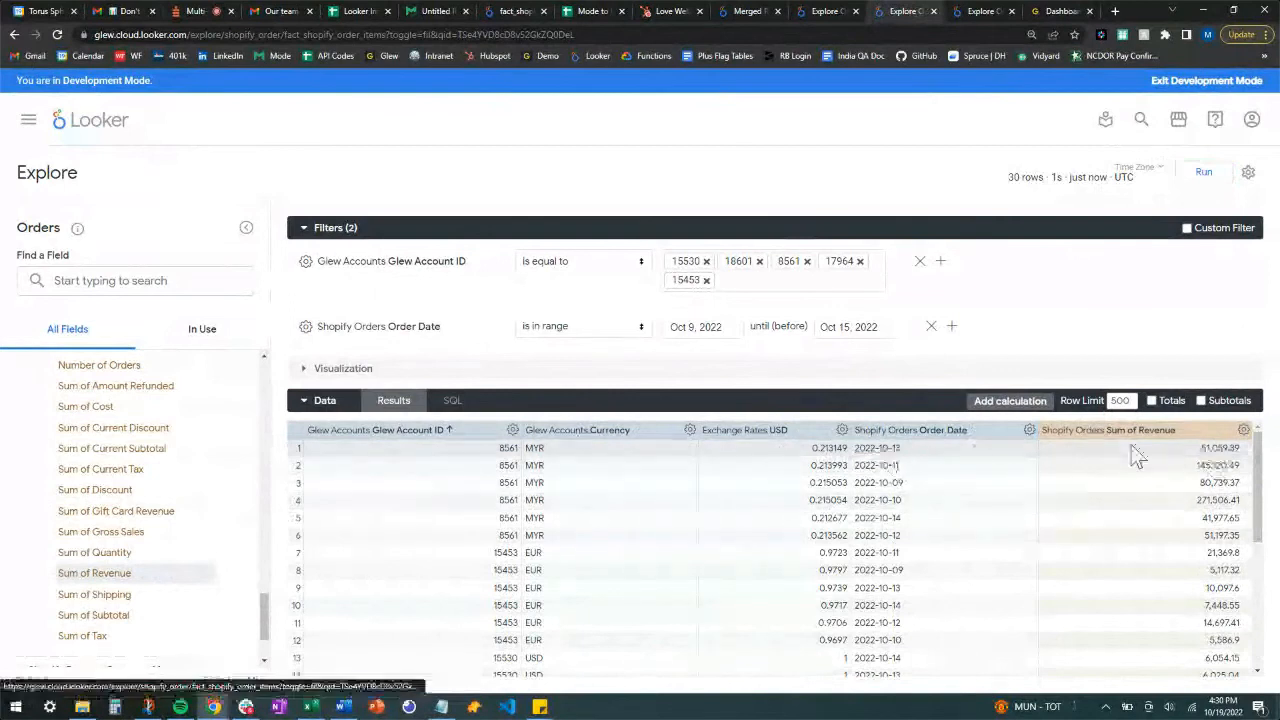
{"action": "left_click", "coordinate": [1010, 408]}
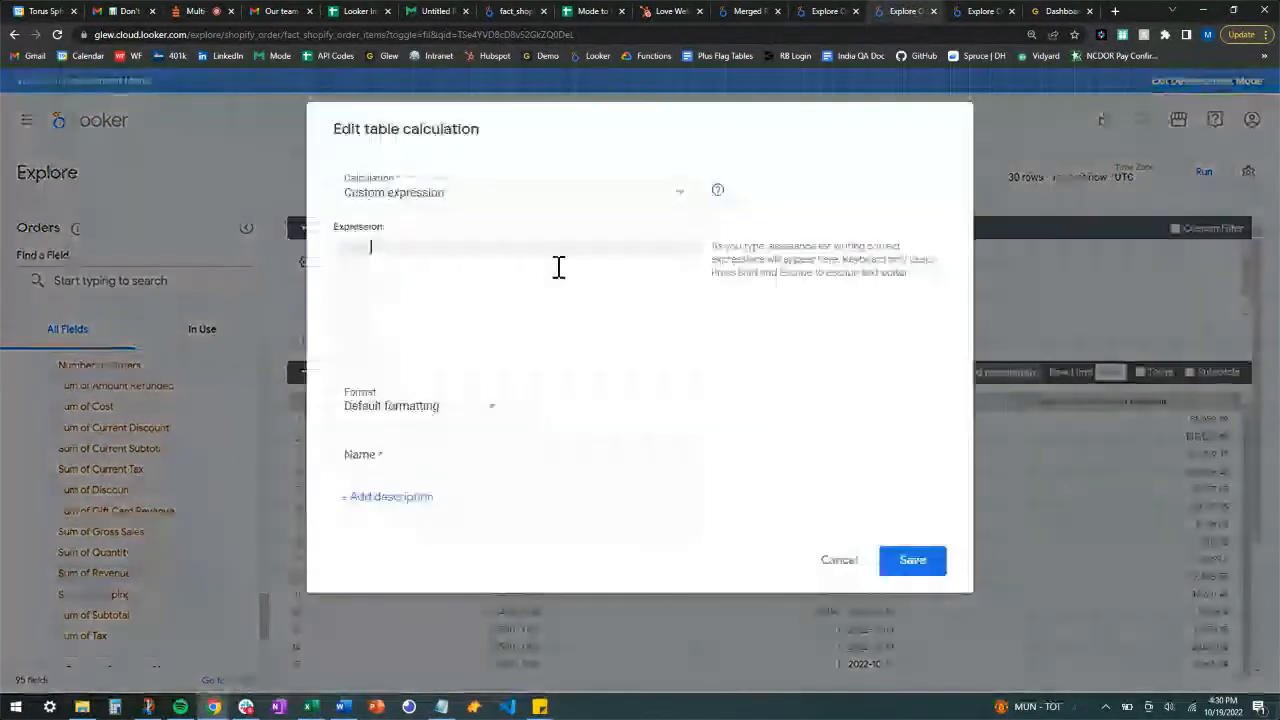
{"action": "type", "text": "sum"}
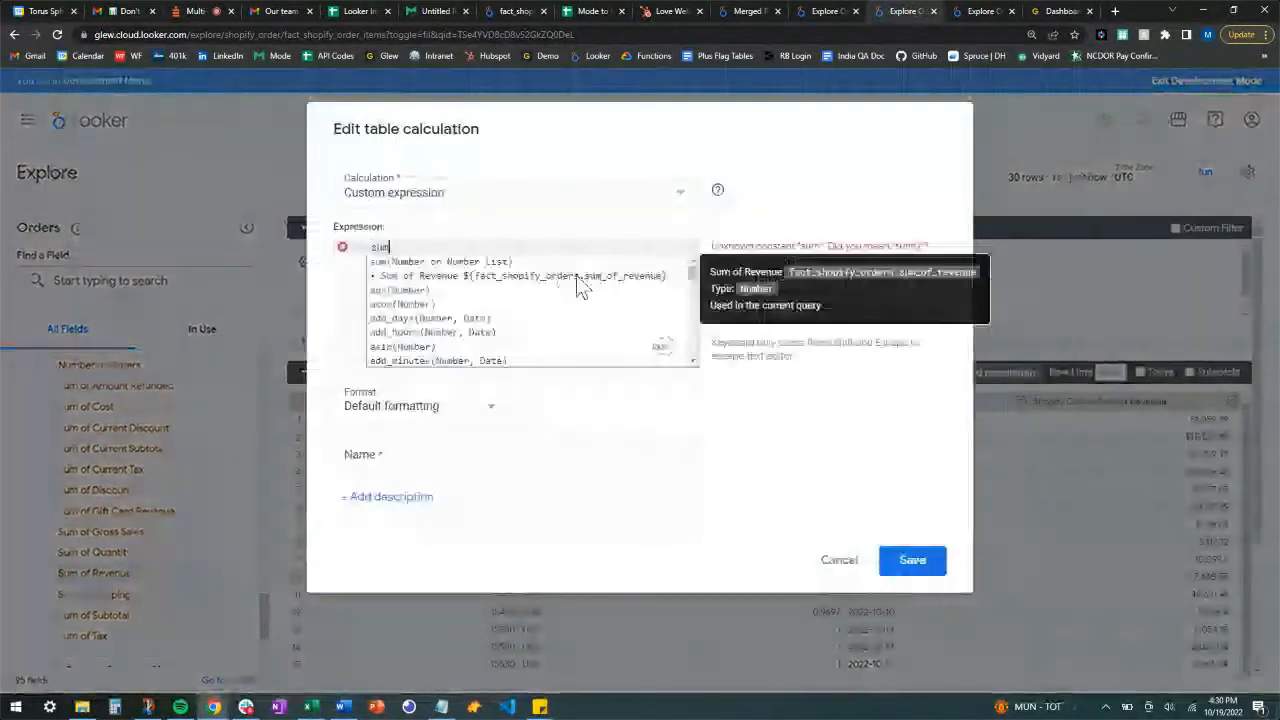
{"action": "left_click", "coordinate": [576, 278]}
{"action": "type", "text": "* "}
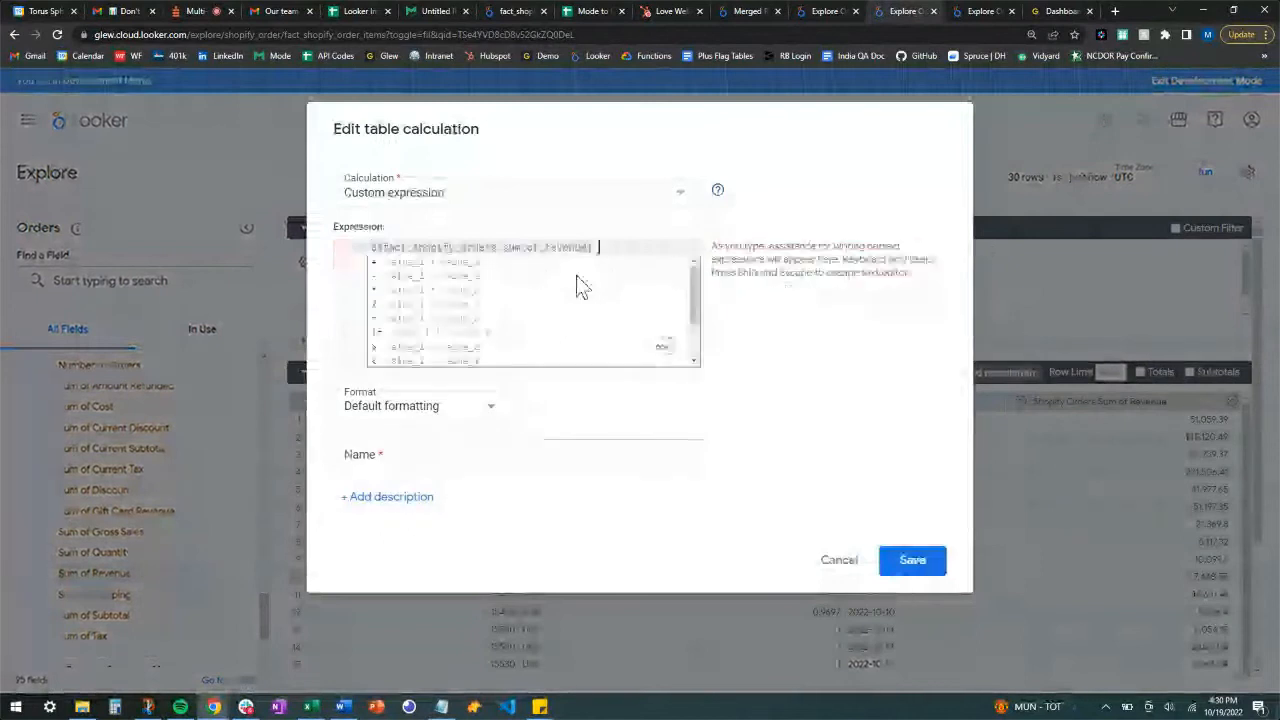
{"action": "type", "text": "usd"}
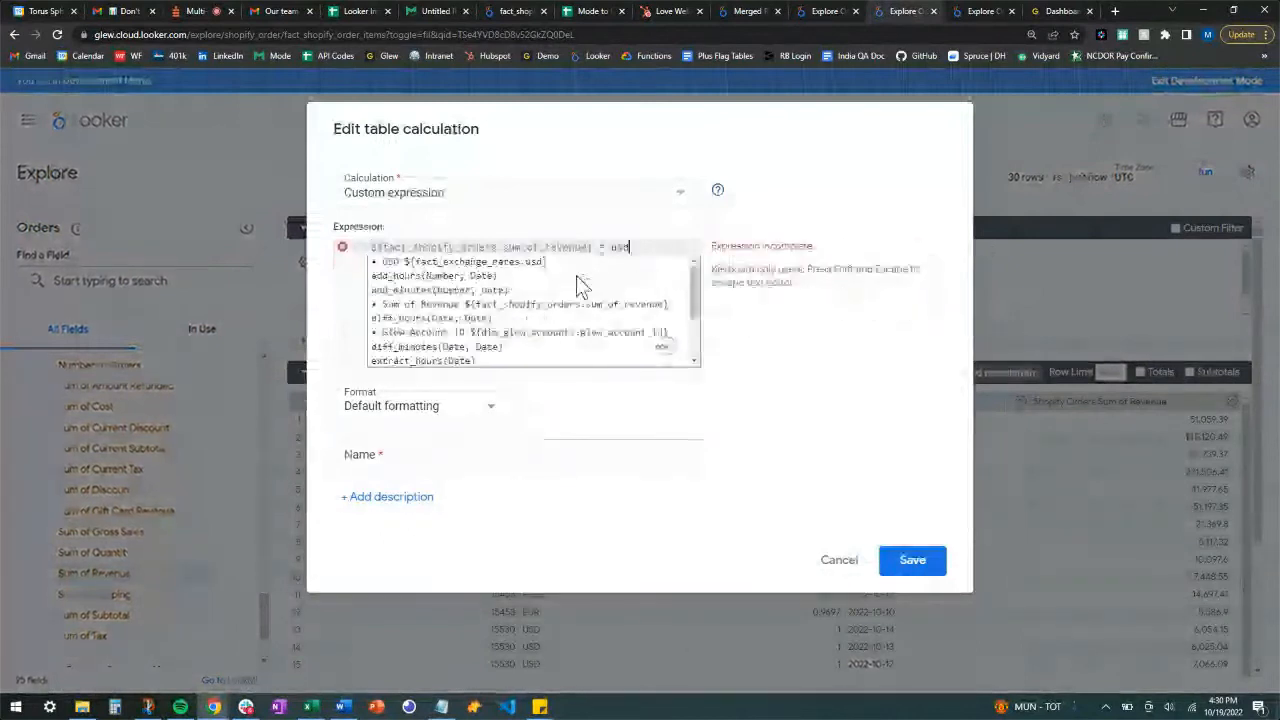
{"action": "key", "text": "Return"}
Step: Format the calculation as U.S. Dollars with 2 decimals, name it Converted Currency and save it
{"action": "left_click", "coordinate": [425, 405]}
{"action": "left_click", "coordinate": [443, 519]}
{"action": "left_click", "coordinate": [595, 407]}
{"action": "left_click", "coordinate": [608, 468]}
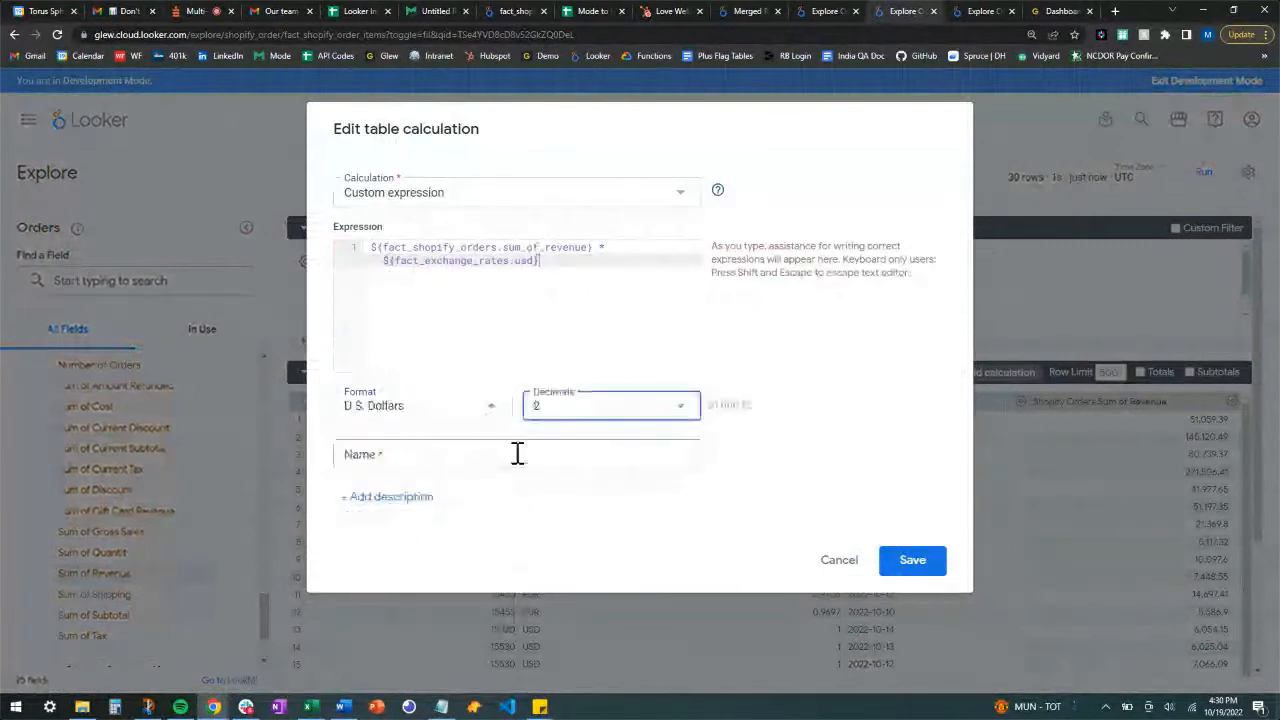
{"action": "left_click", "coordinate": [517, 454]}
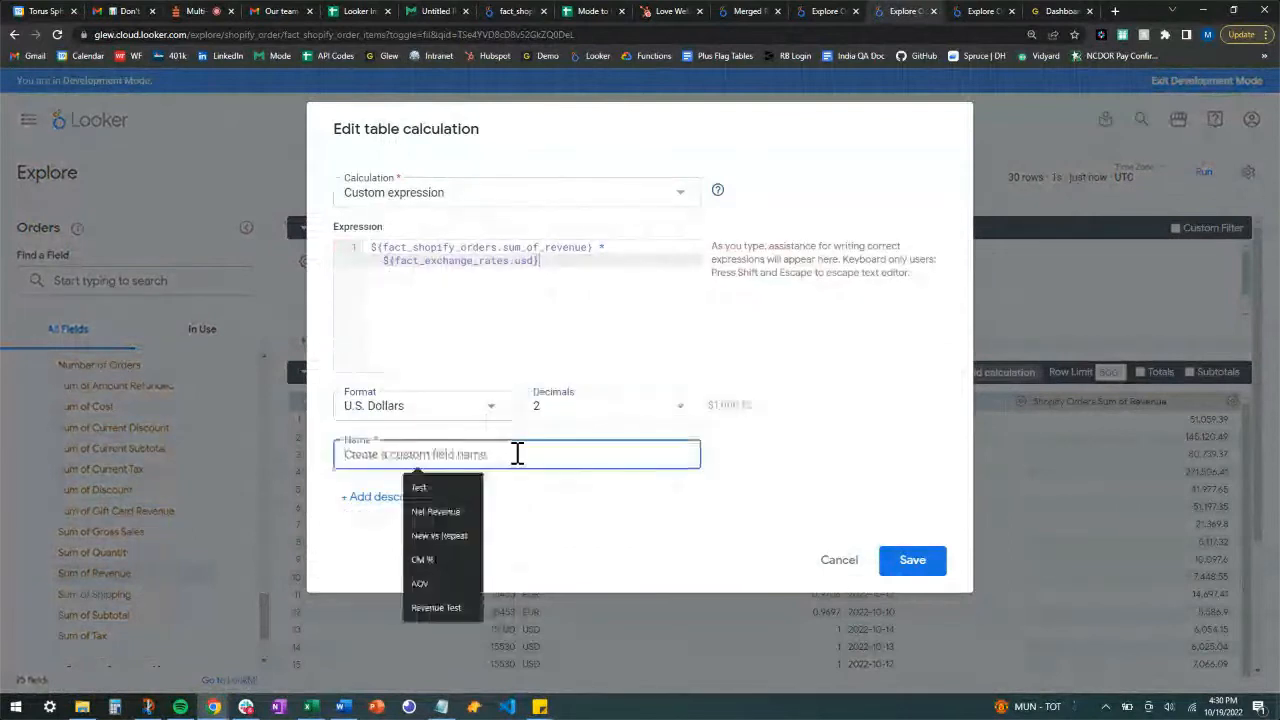
{"action": "type", "text": "Converted Currency"}
{"action": "left_click", "coordinate": [915, 568]}
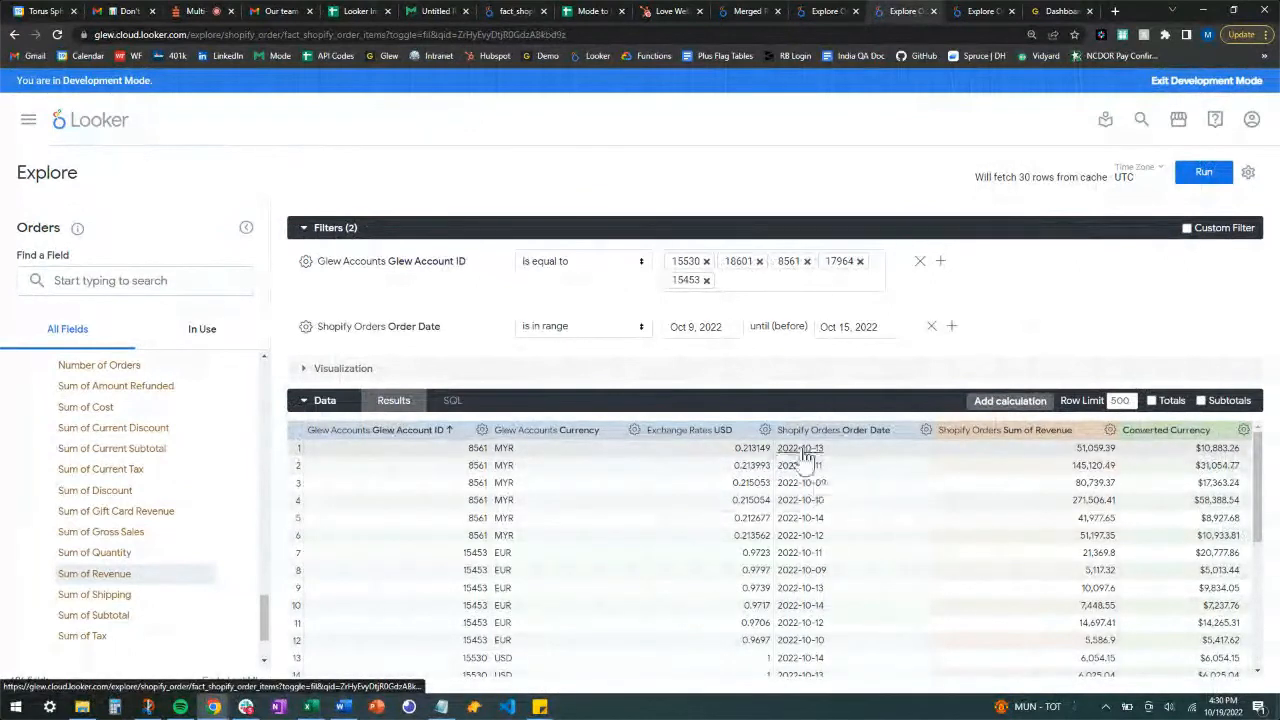
Step: Turn on totals for the results table and rerun the query
{"action": "scroll", "coordinate": [541, 516], "scroll_direction": "down", "scroll_amount": 3}
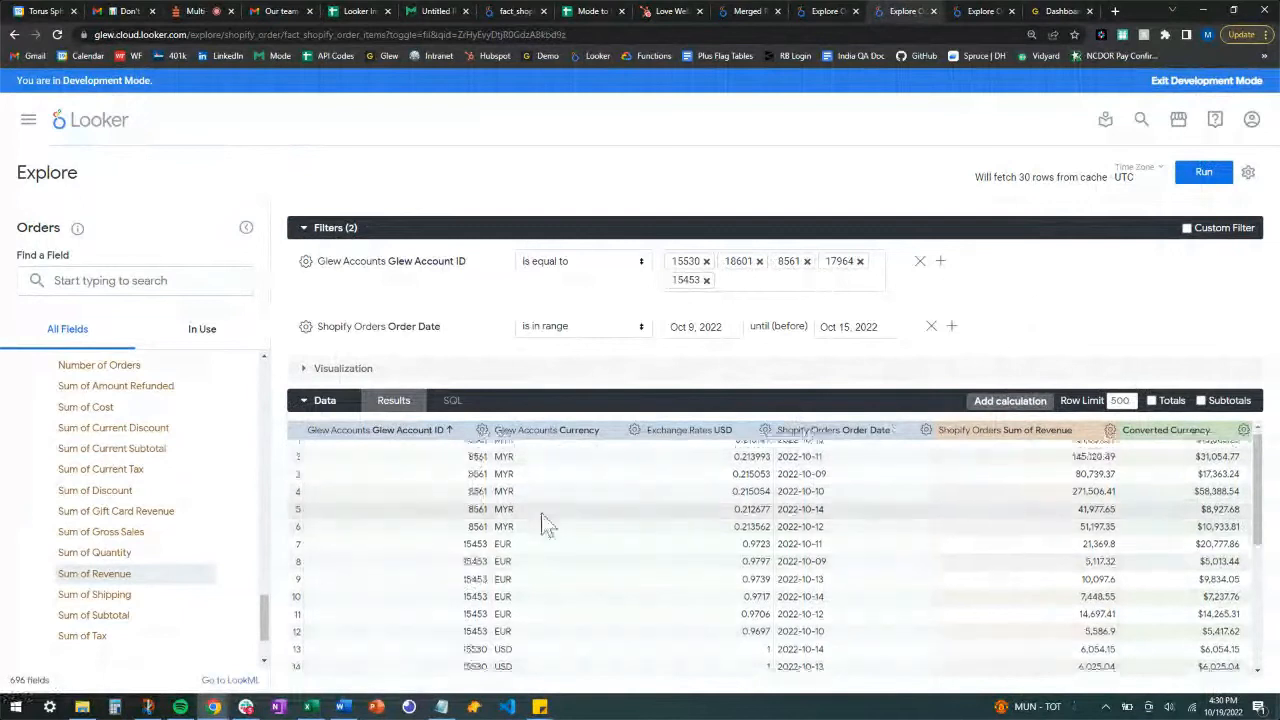
{"action": "scroll", "coordinate": [658, 557], "scroll_direction": "up", "scroll_amount": 3}
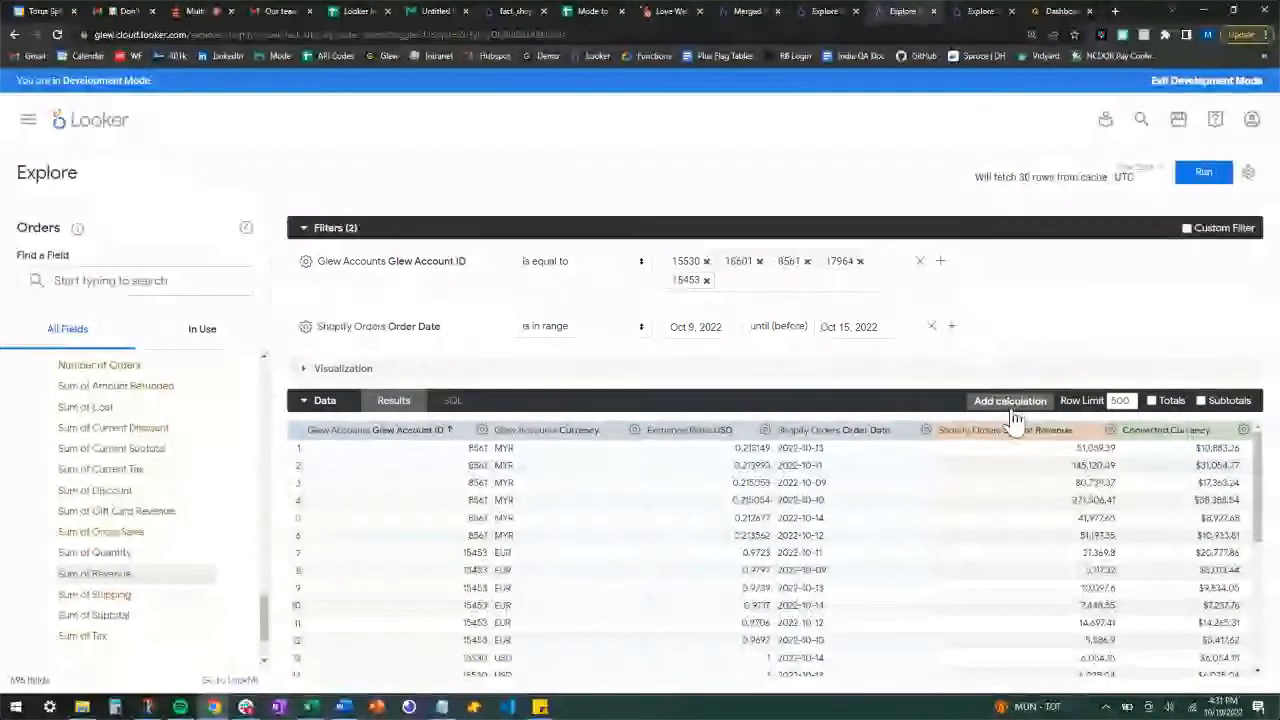
{"action": "left_click", "coordinate": [1152, 401]}
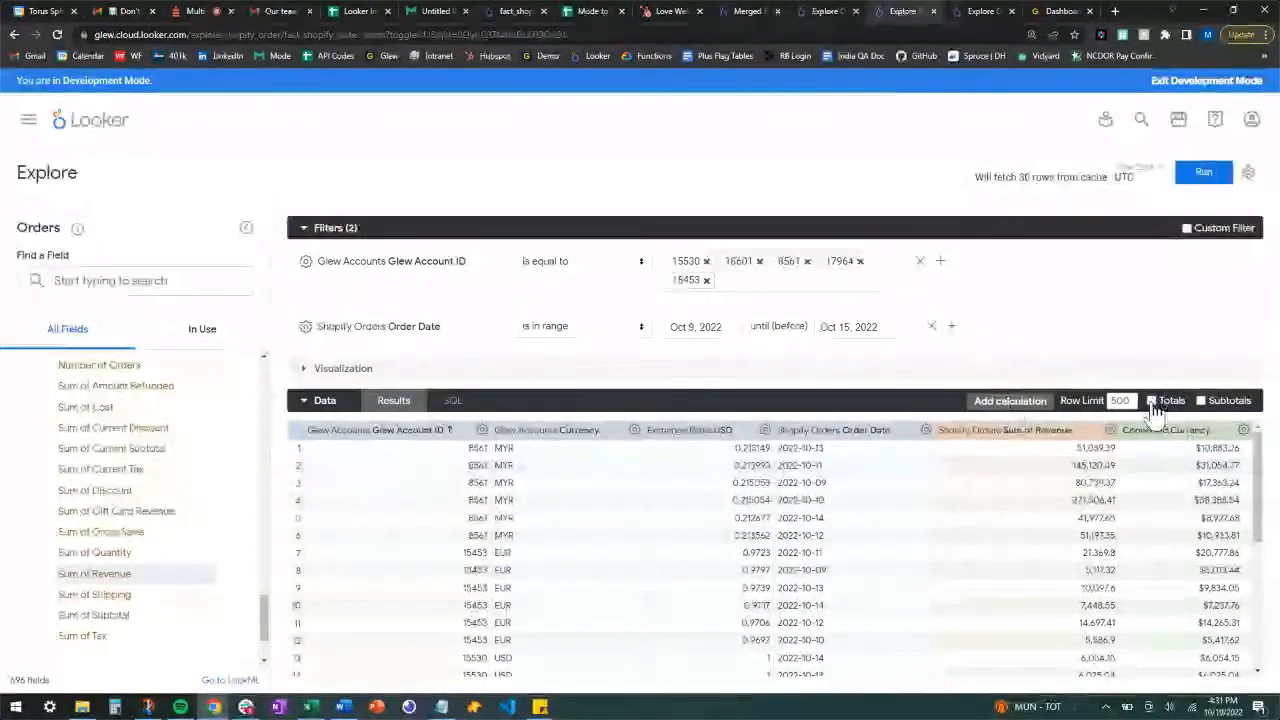
{"action": "left_click", "coordinate": [1205, 173]}
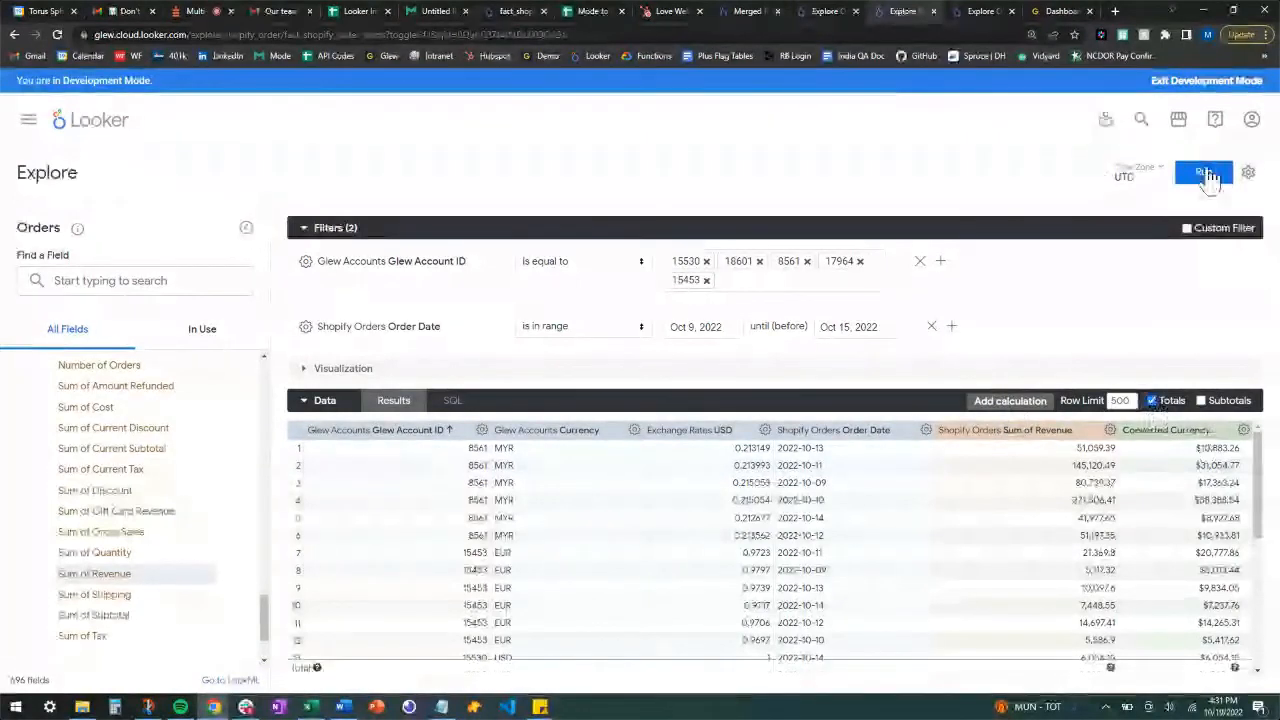
{"action": "left_click", "coordinate": [1205, 175]}
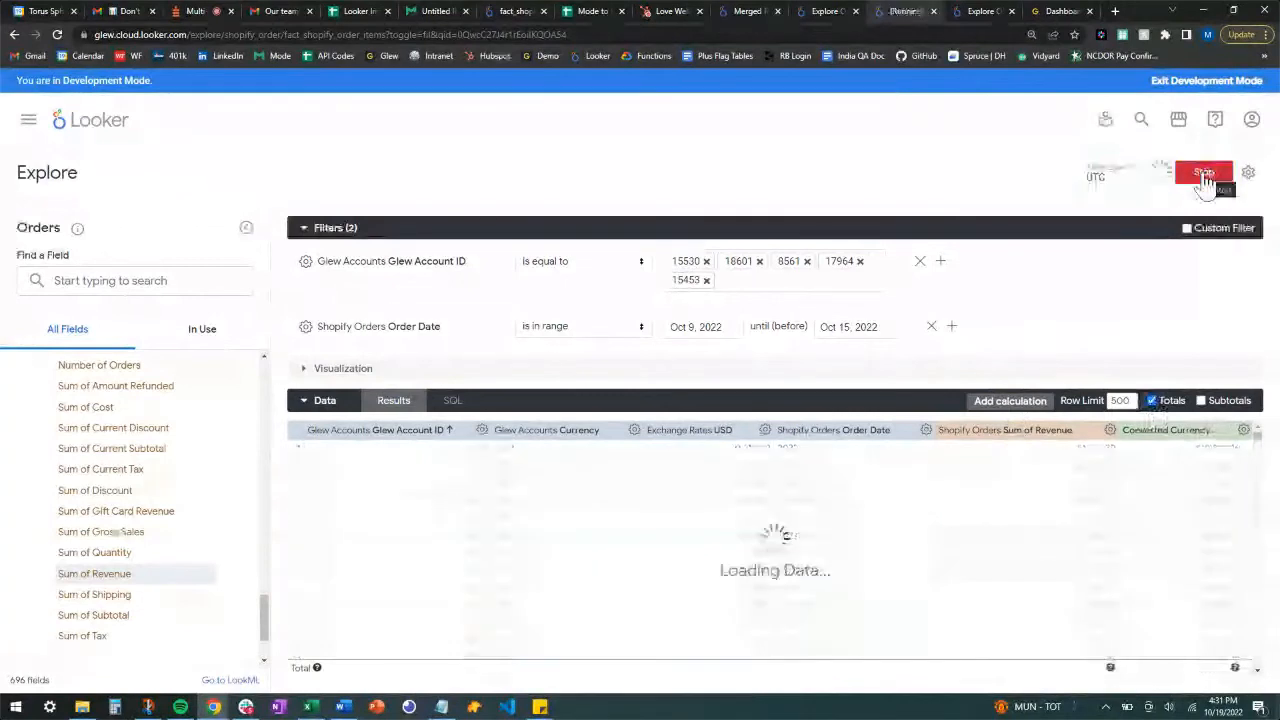
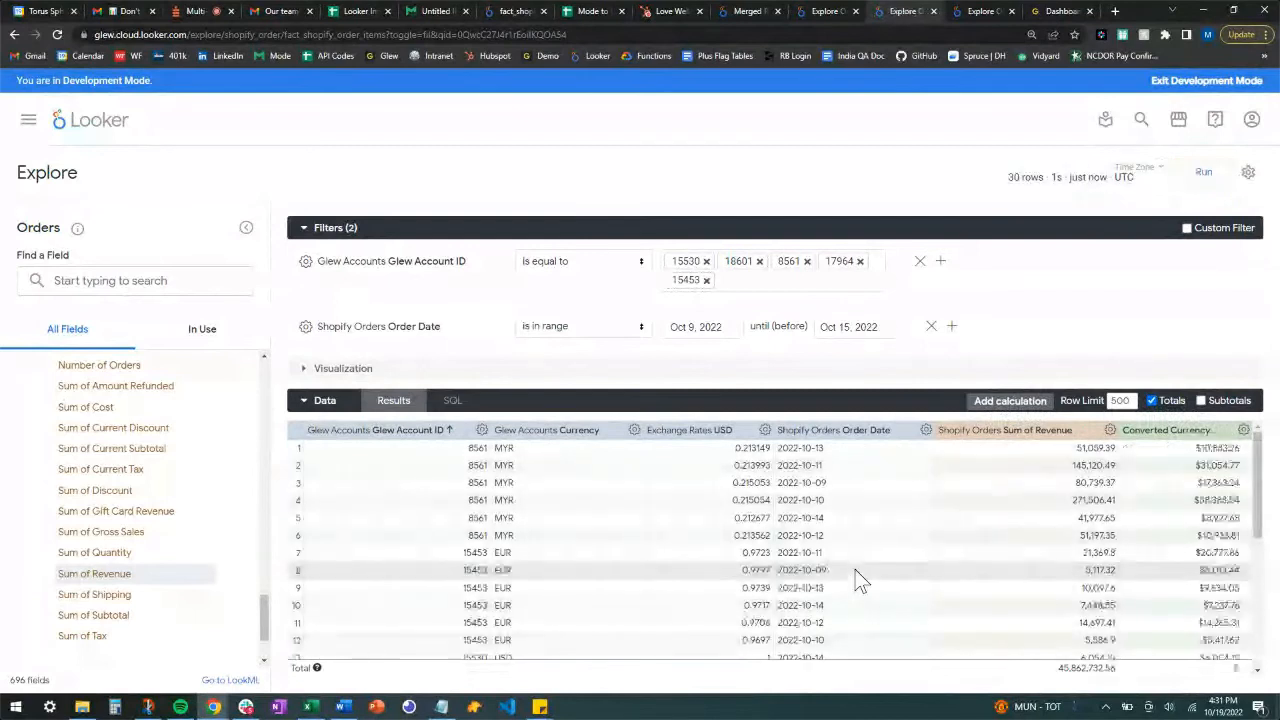
Step: Examine the table visualization for a total of the Converted Currency column, and close it again
{"action": "left_click", "coordinate": [306, 370]}
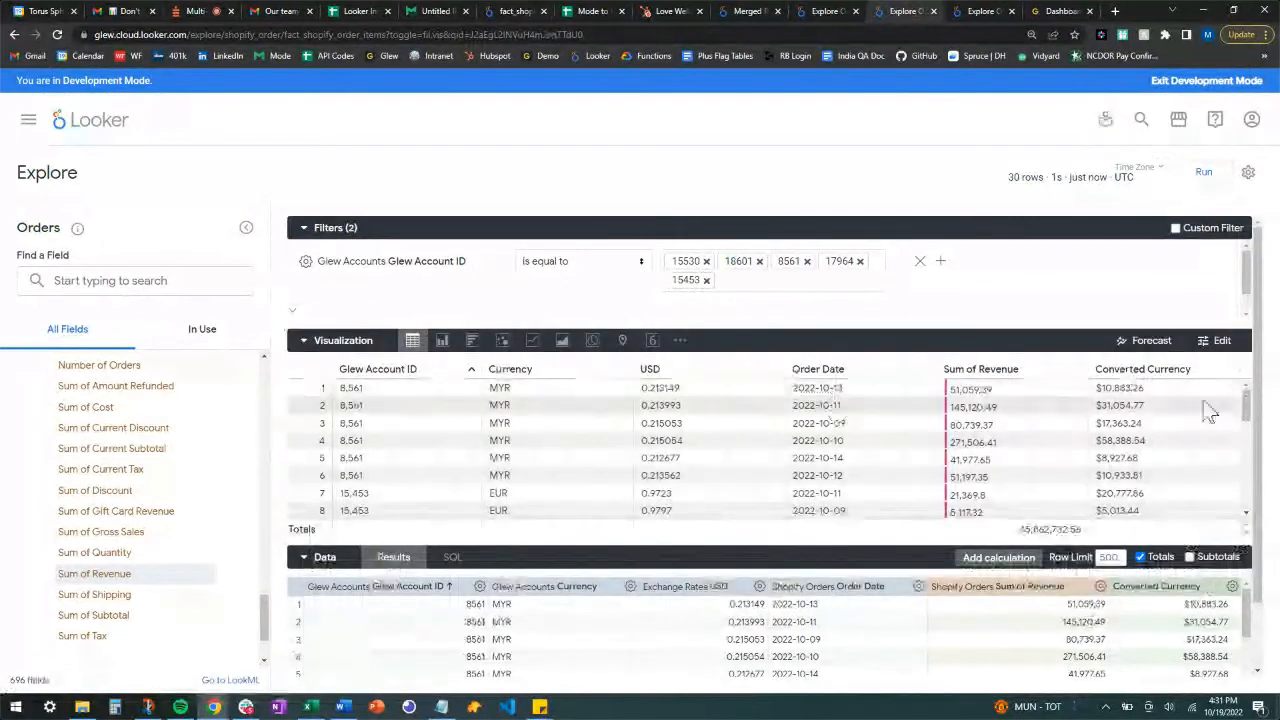
{"action": "scroll", "coordinate": [1130, 418], "scroll_direction": "down", "scroll_amount": 1}
{"action": "scroll", "coordinate": [1145, 445], "scroll_direction": "up", "scroll_amount": 1}
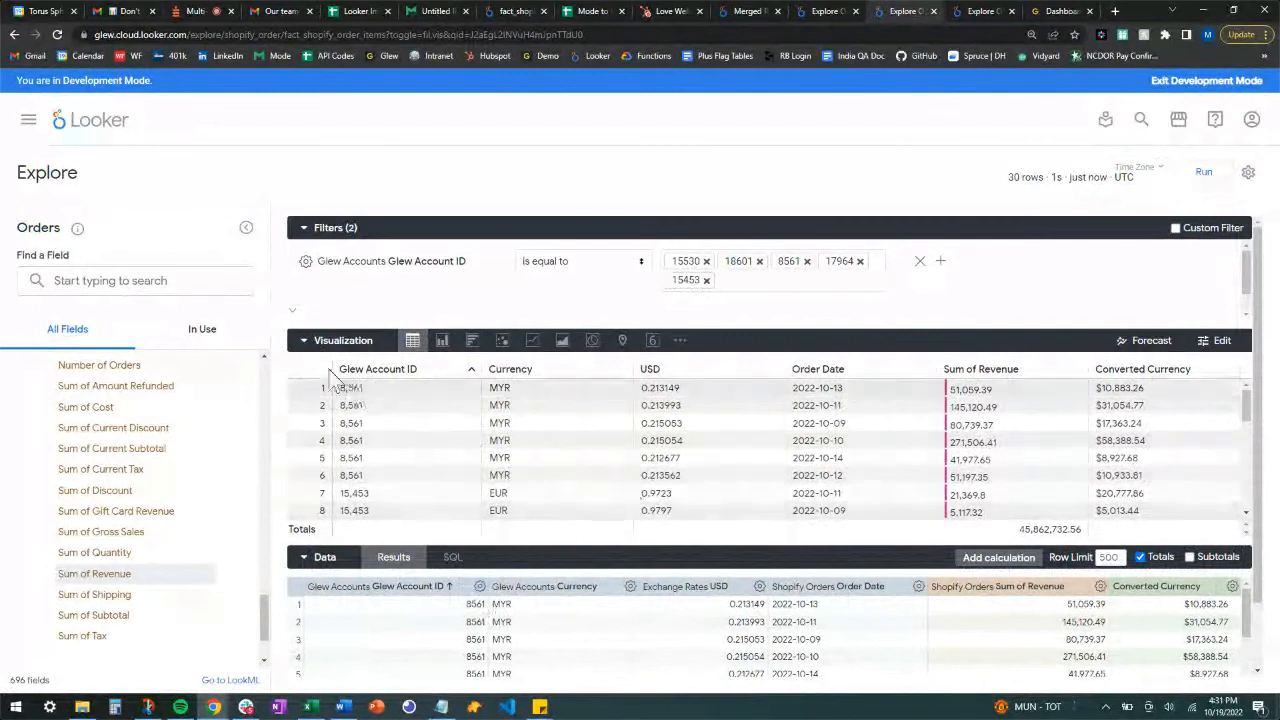
{"action": "left_click", "coordinate": [304, 346]}
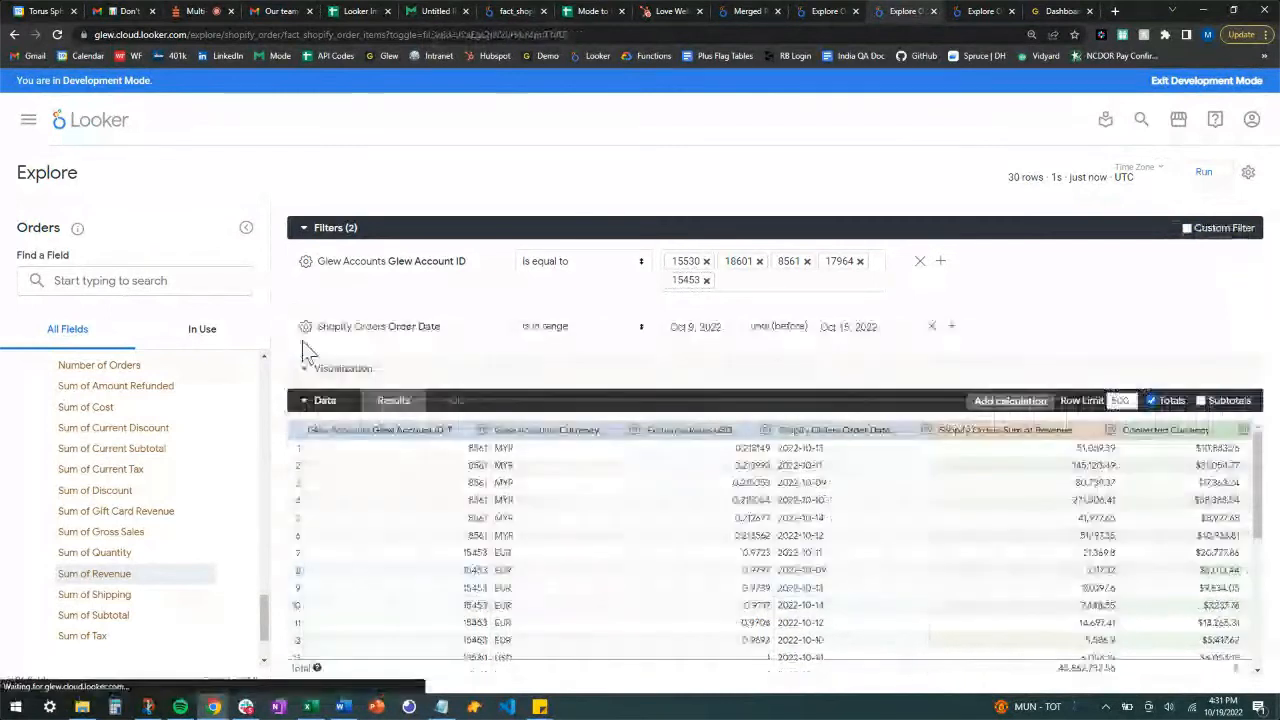
{"action": "left_click", "coordinate": [482, 430]}
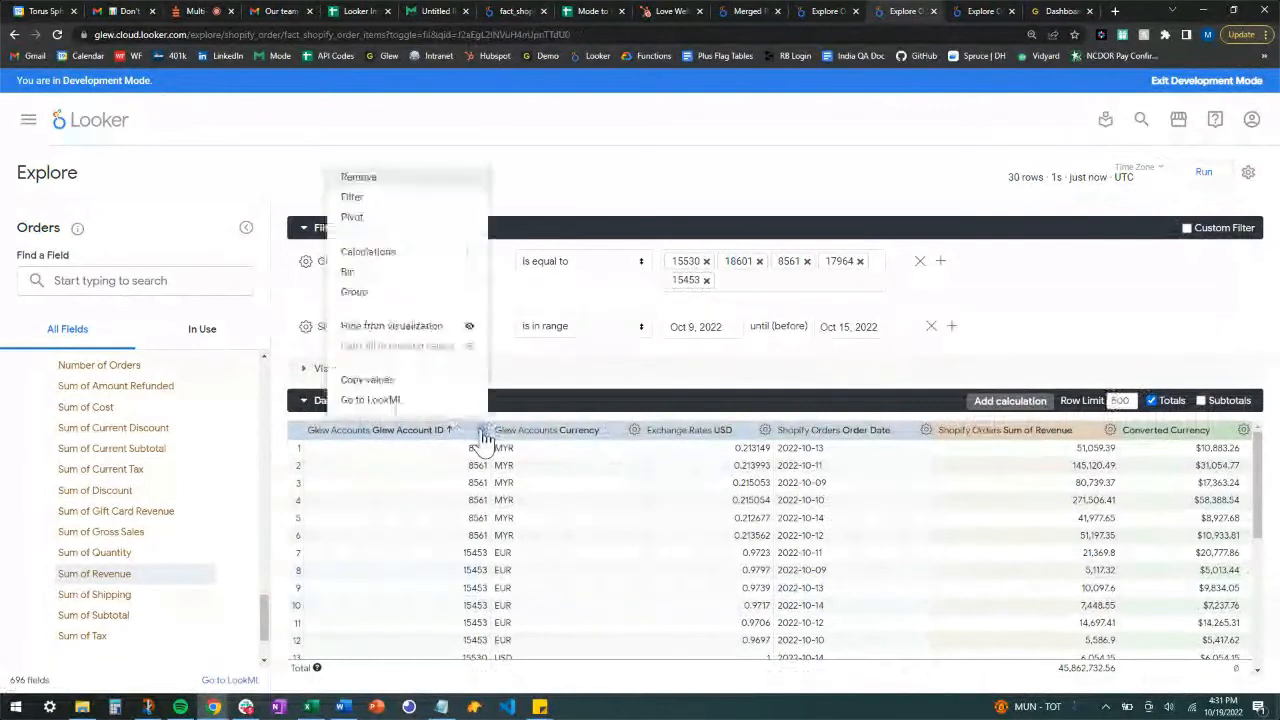
{"action": "left_click", "coordinate": [1197, 390]}
{"action": "left_click", "coordinate": [1197, 386]}
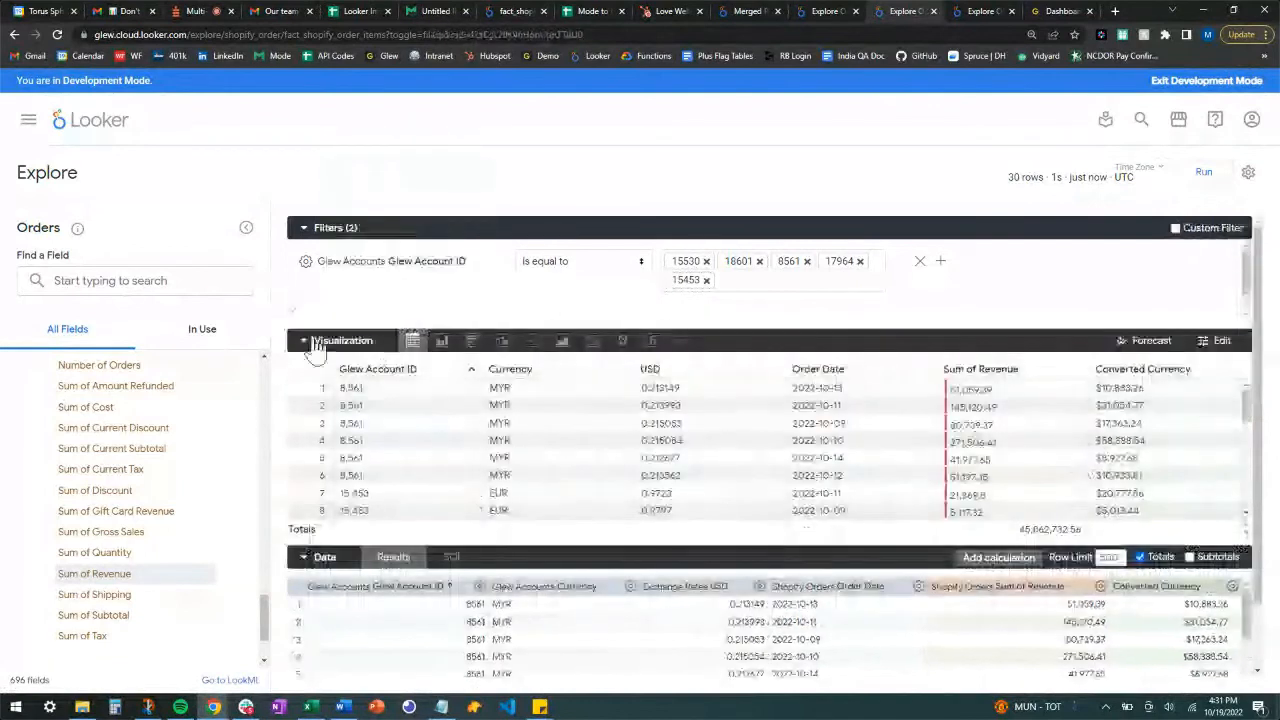
{"action": "left_click", "coordinate": [307, 345]}
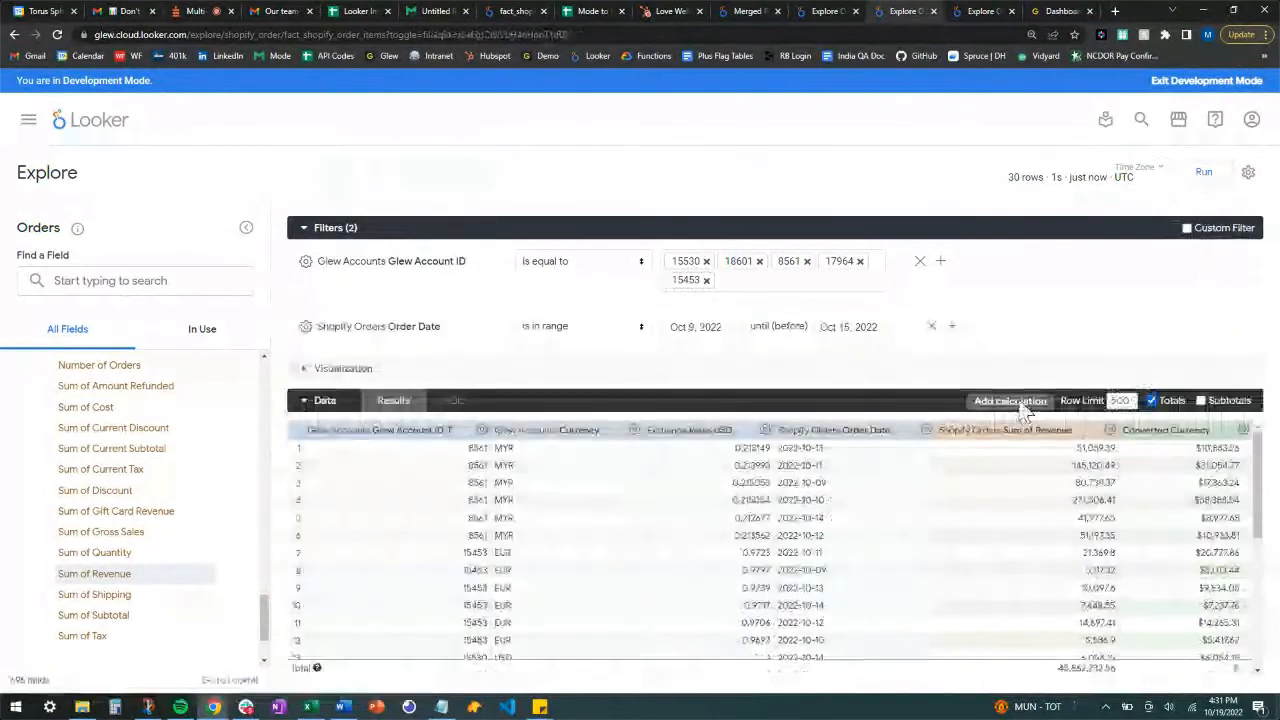
Step: Start another table calculation with the custom expression sum(${converted_currency})
{"action": "left_click", "coordinate": [1010, 402]}
{"action": "type", "text": "sum"}
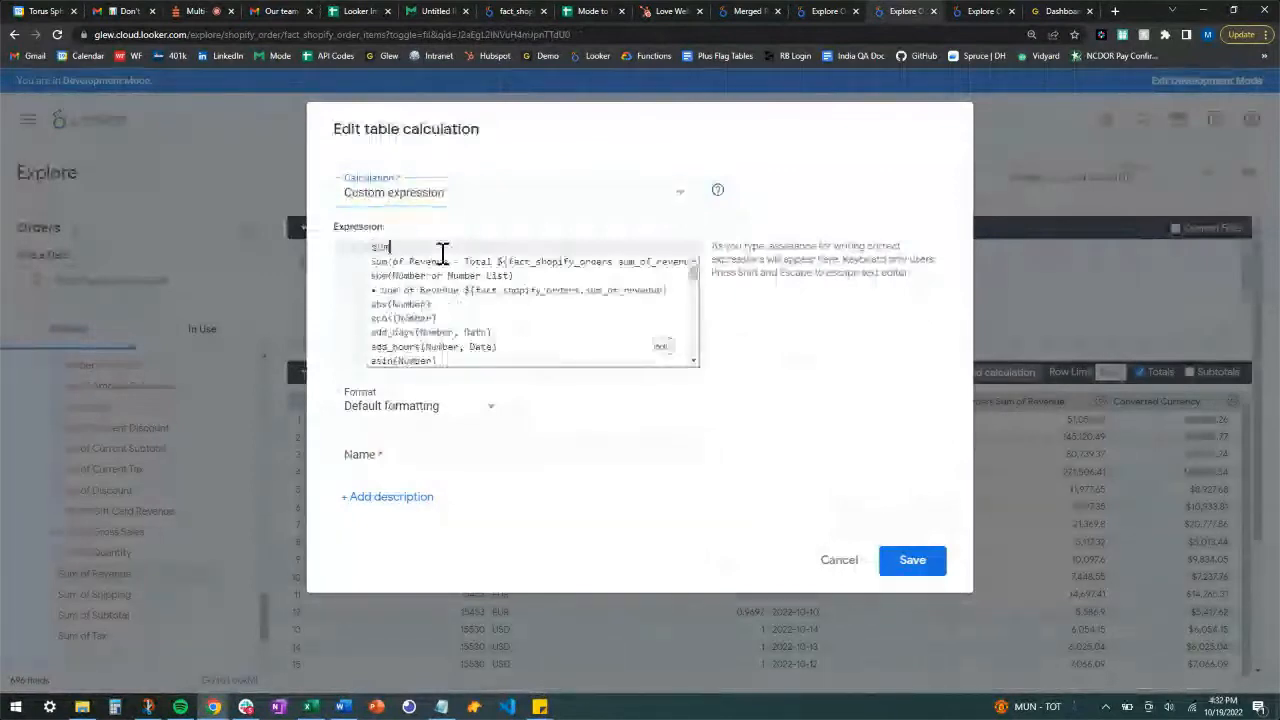
{"action": "key", "text": "BackSpace"}
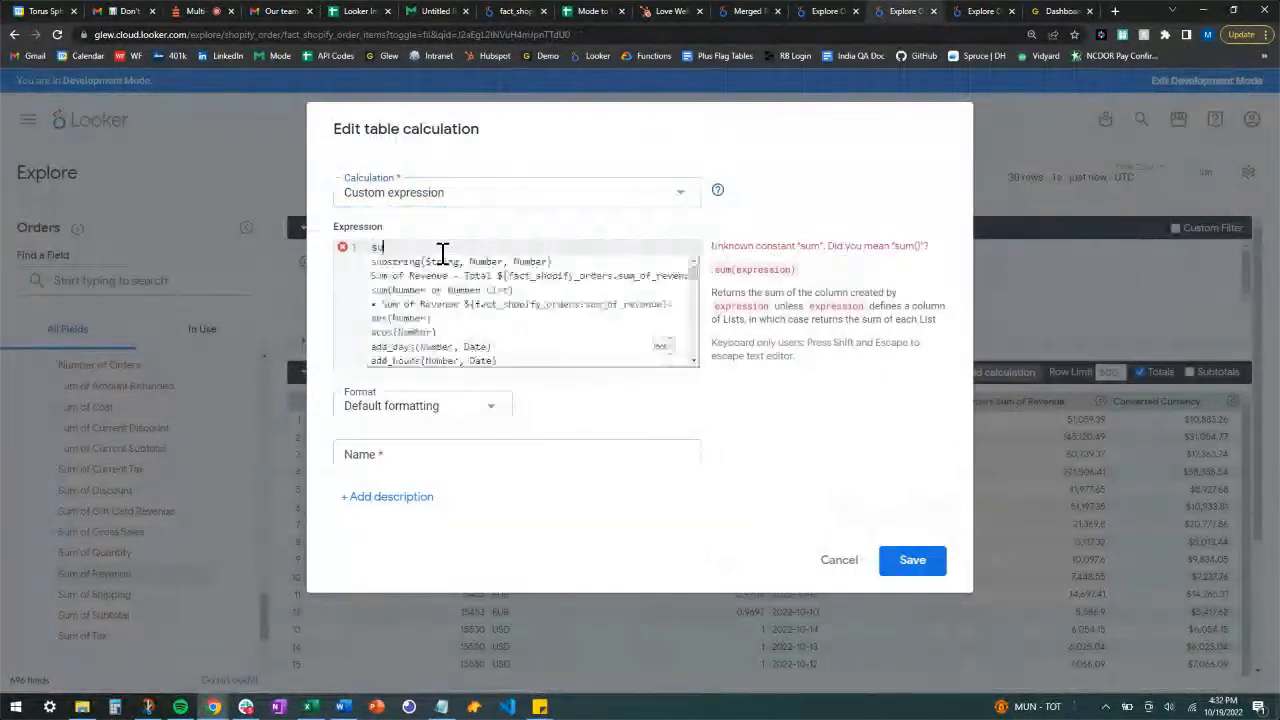
{"action": "left_click", "coordinate": [471, 291]}
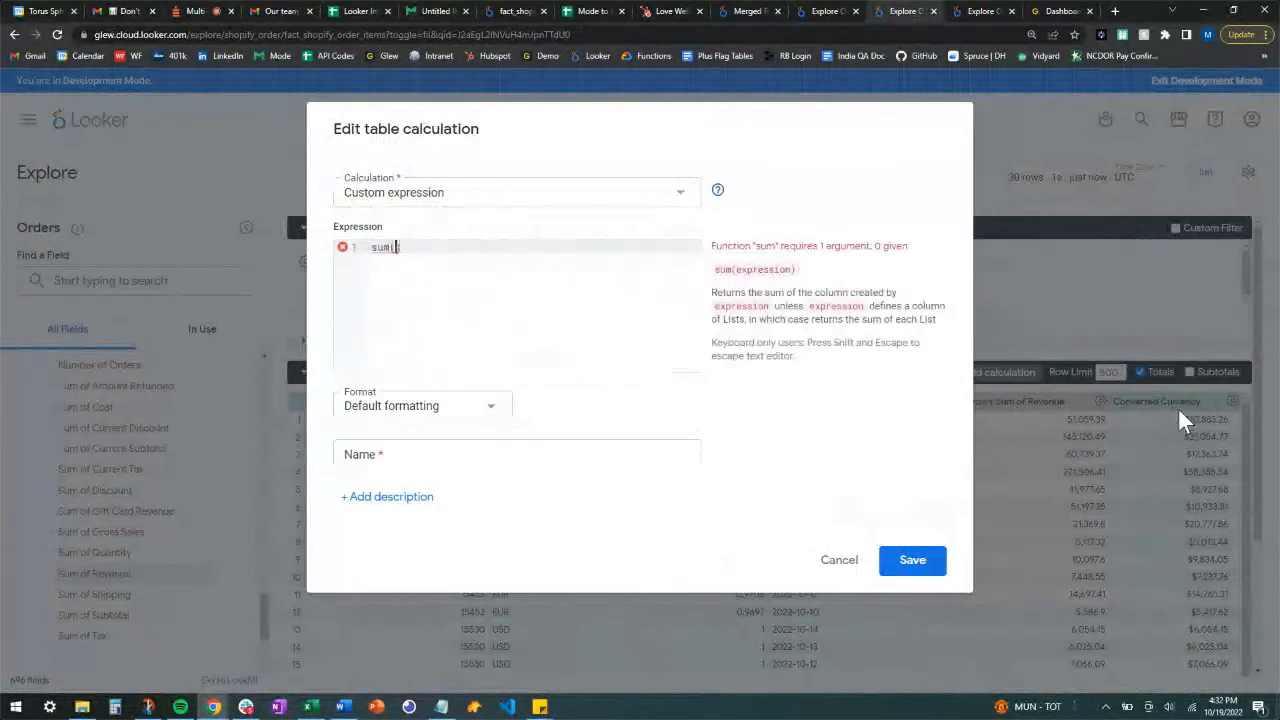
{"action": "type", "text": "conver"}
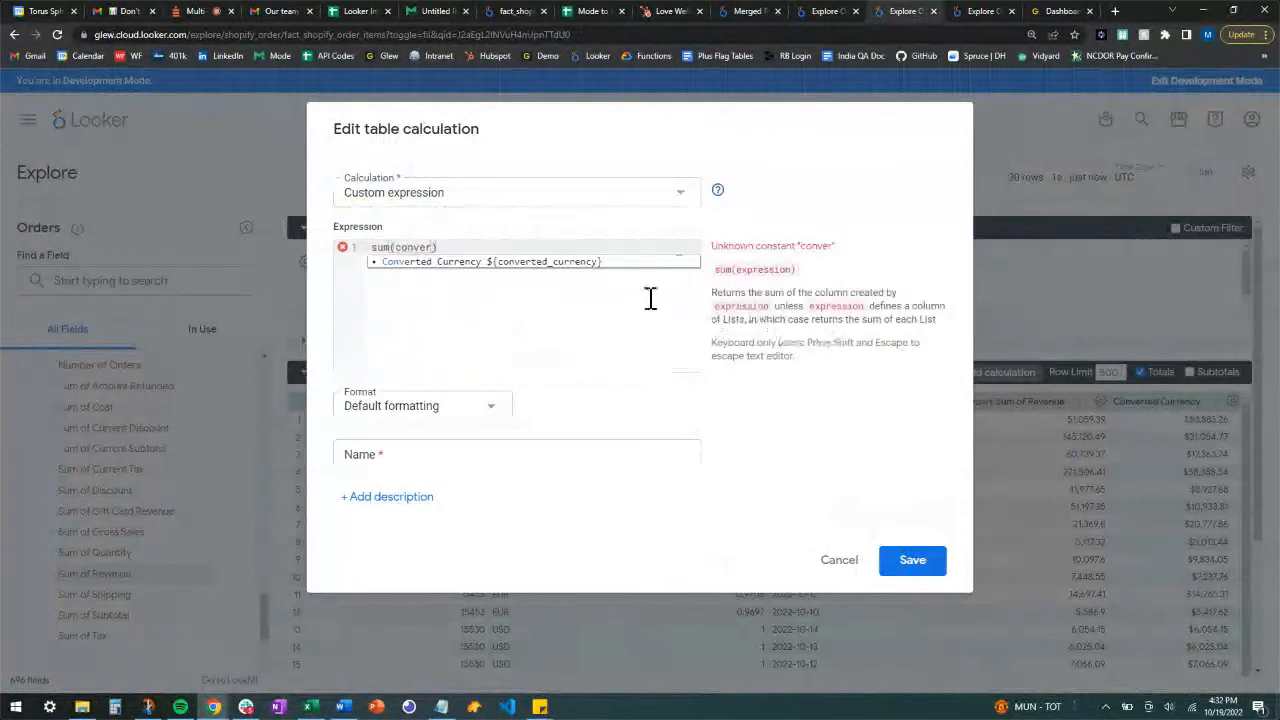
{"action": "left_click", "coordinate": [520, 262]}
Step: Name the calculation Currency Converted Total, format it as U.S. Dollars with 2 decimals and save it
{"action": "left_click", "coordinate": [425, 455]}
{"action": "type", "text": "C"}
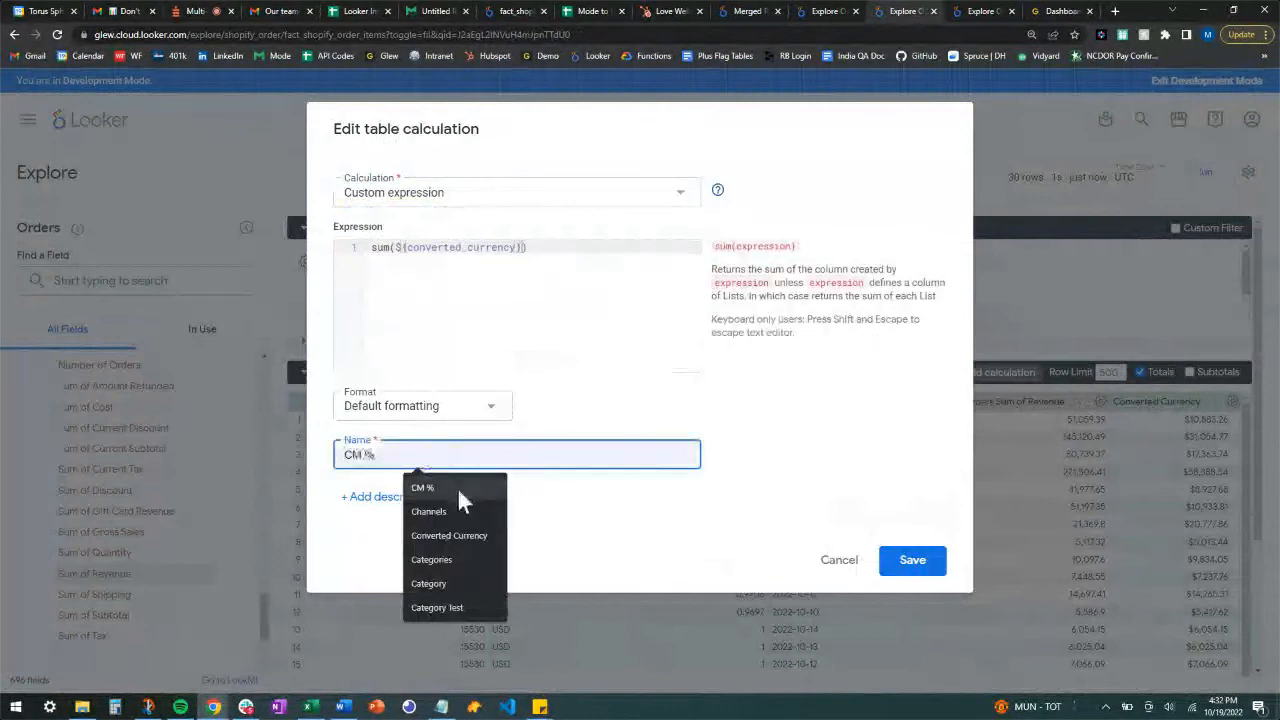
{"action": "key", "text": "BackSpace"}
{"action": "type", "text": "Curre"}
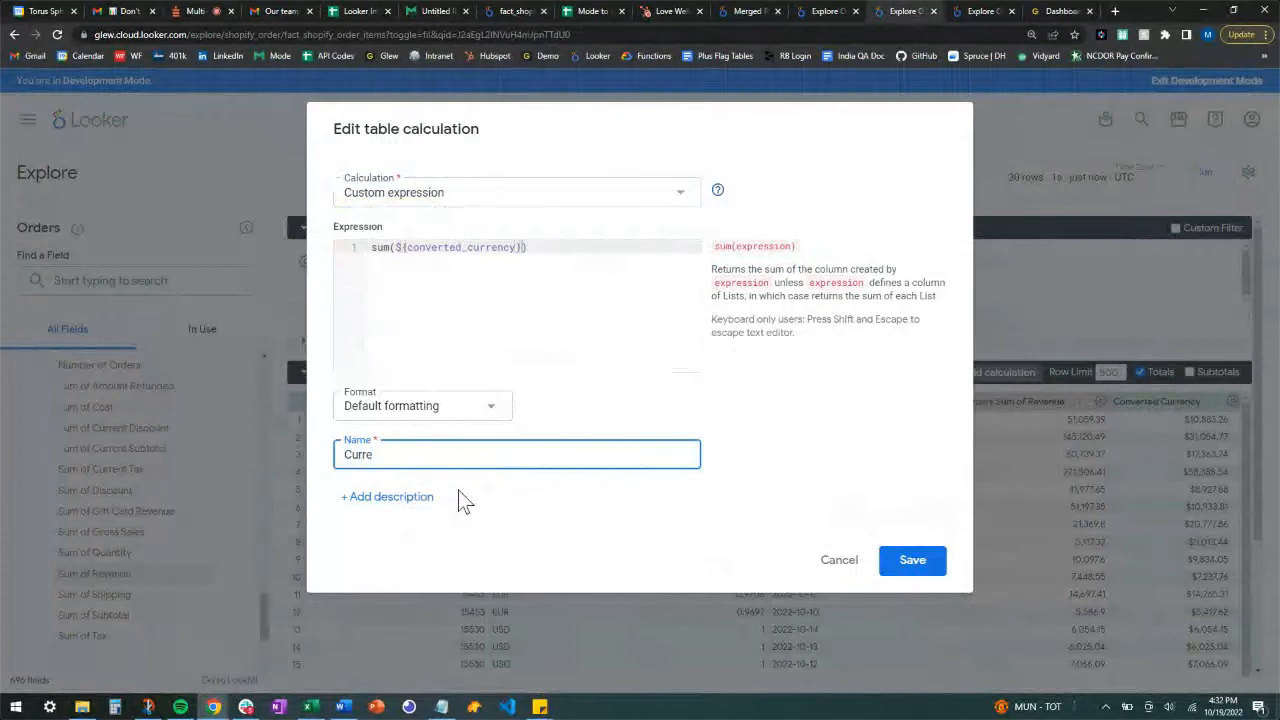
{"action": "type", "text": "ncy Converted Total"}
{"action": "left_click", "coordinate": [474, 408]}
{"action": "left_click", "coordinate": [423, 520]}
{"action": "left_click", "coordinate": [609, 417]}
{"action": "left_click", "coordinate": [600, 466]}
{"action": "left_click", "coordinate": [913, 576]}
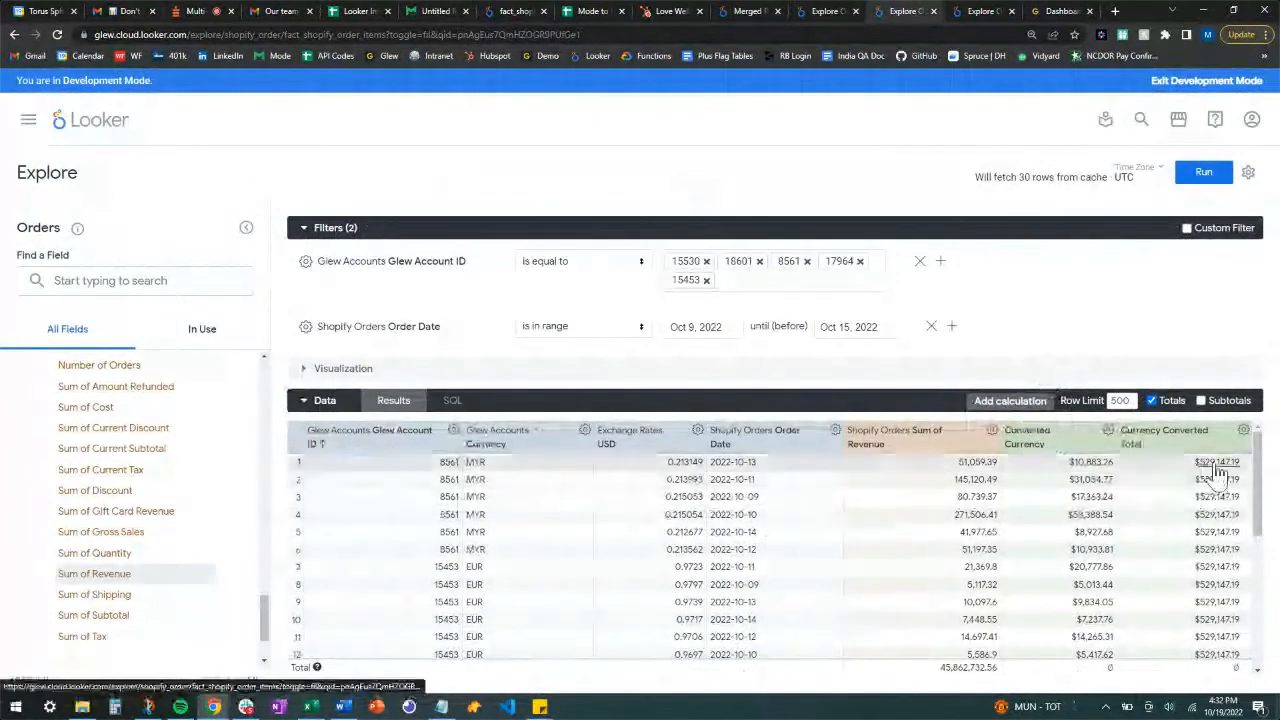
Step: Hide the Glew Account ID, Currency, Exchange Rates USD and Order Date columns from the visualization
{"action": "left_click", "coordinate": [453, 430]}
{"action": "left_click", "coordinate": [390, 326]}
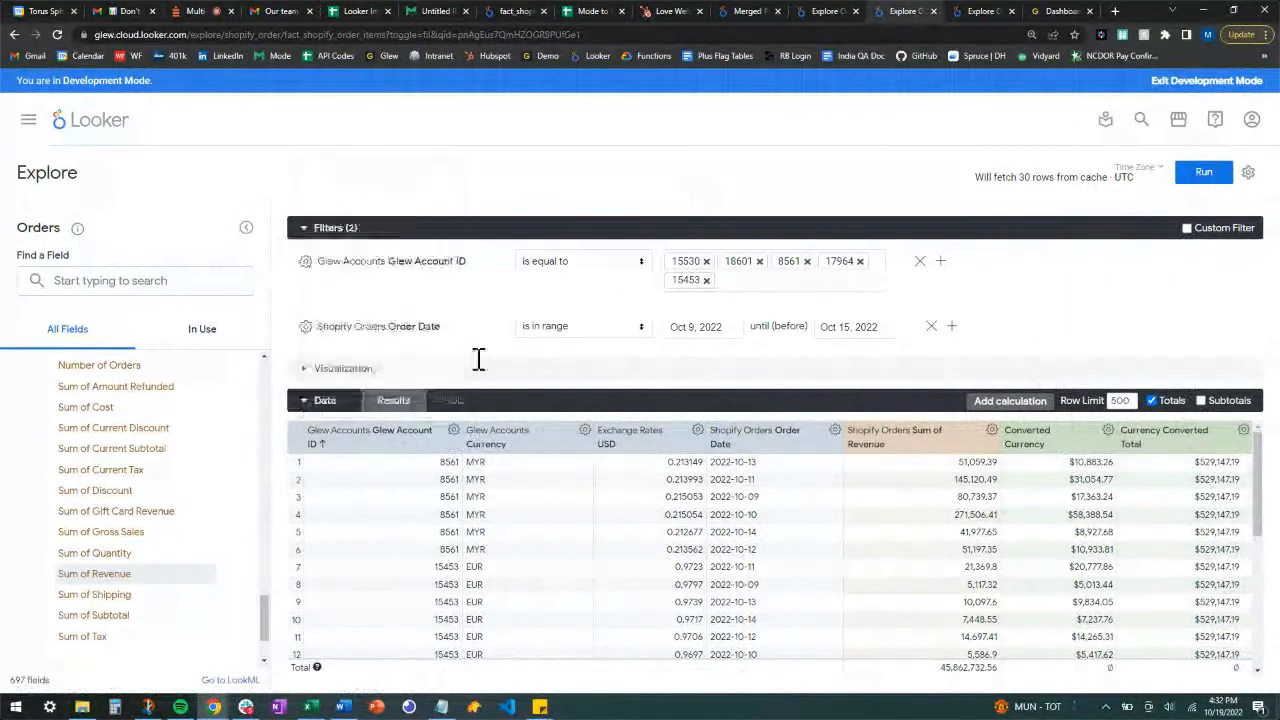
{"action": "left_click", "coordinate": [594, 437]}
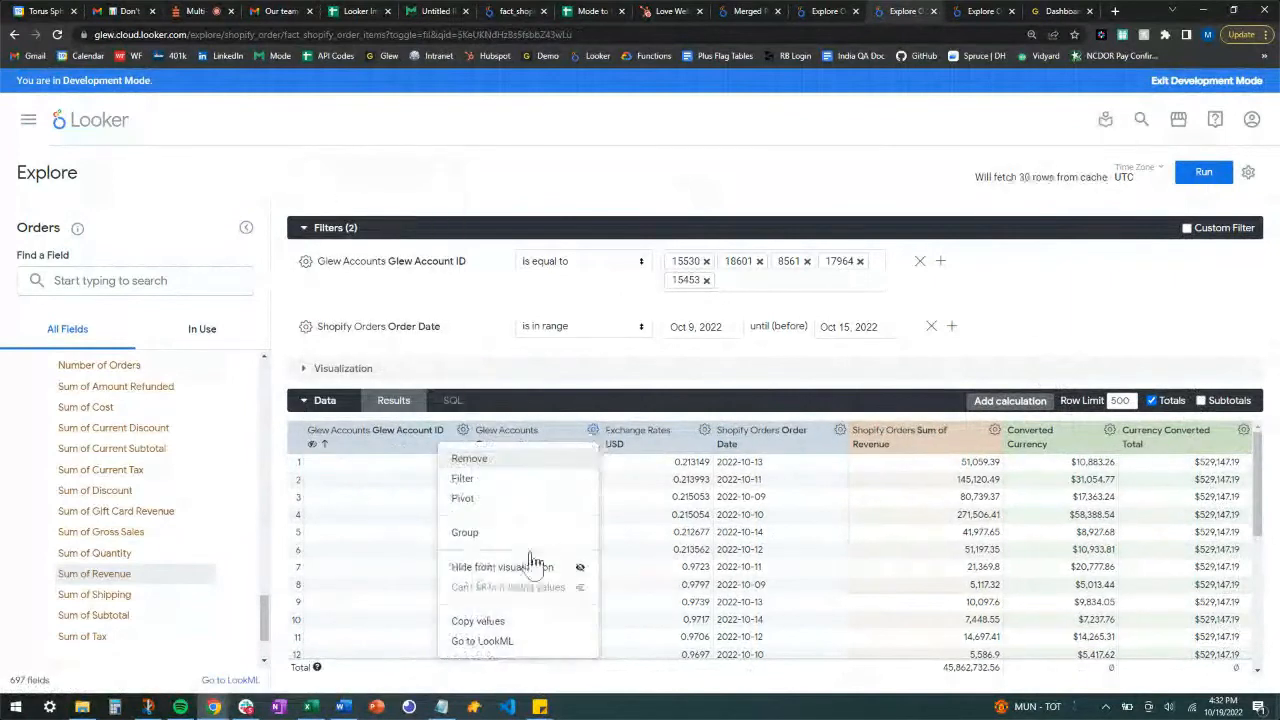
{"action": "left_click", "coordinate": [537, 570]}
{"action": "left_click", "coordinate": [709, 432]}
{"action": "left_click", "coordinate": [620, 326]}
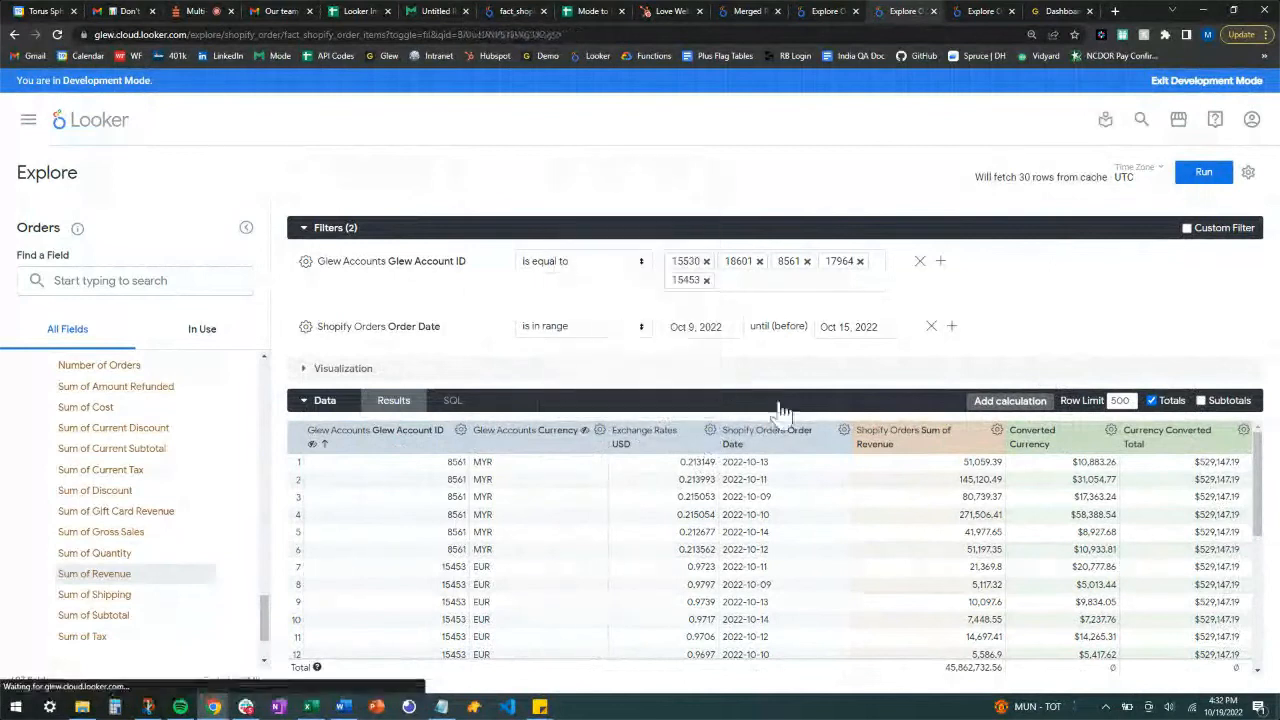
{"action": "left_click", "coordinate": [848, 434]}
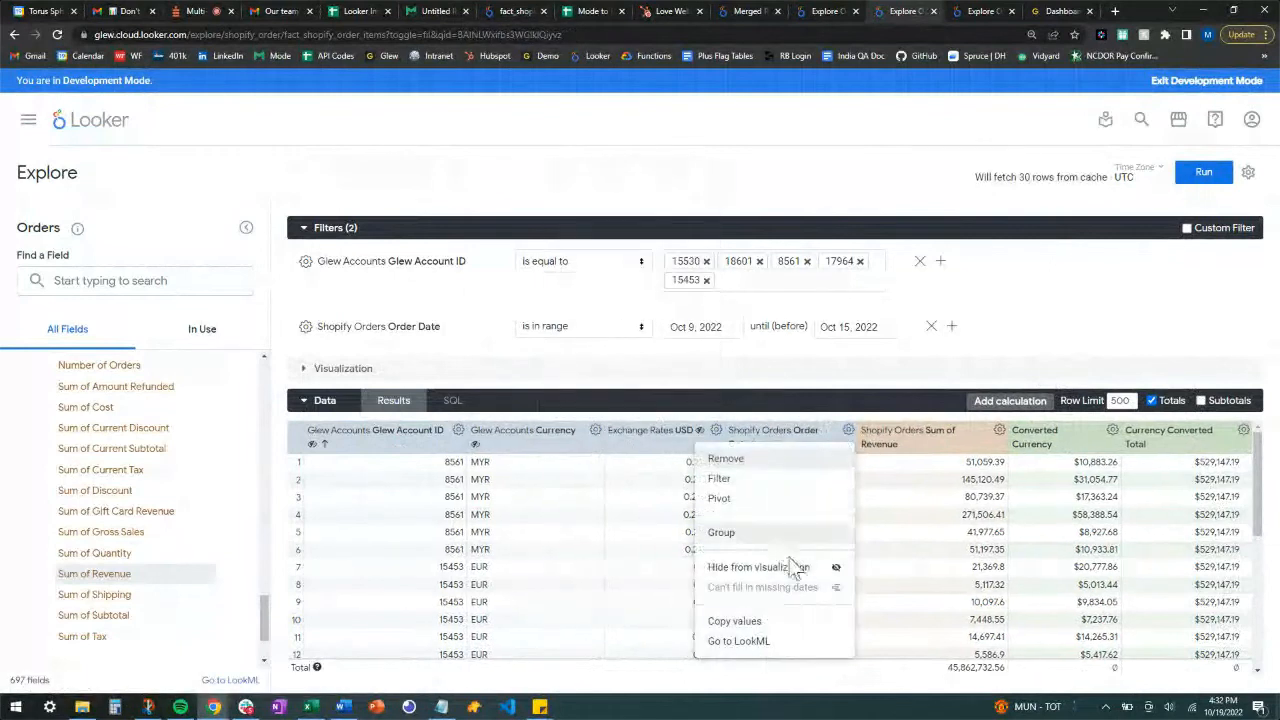
{"action": "left_click", "coordinate": [758, 566]}
Step: Hide the Sum of Revenue and Converted Currency columns from the visualization
{"action": "left_click", "coordinate": [1001, 432]}
{"action": "left_click", "coordinate": [986, 571]}
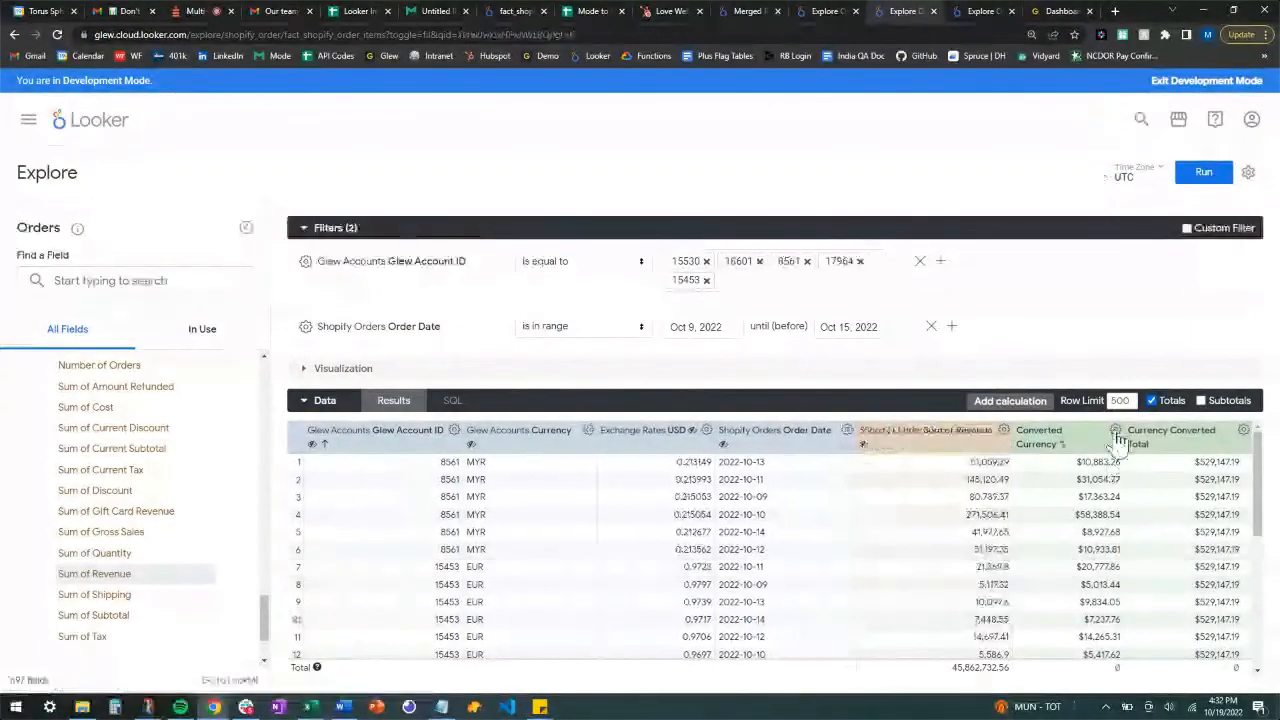
{"action": "left_click", "coordinate": [1114, 430]}
{"action": "left_click", "coordinate": [1063, 604]}
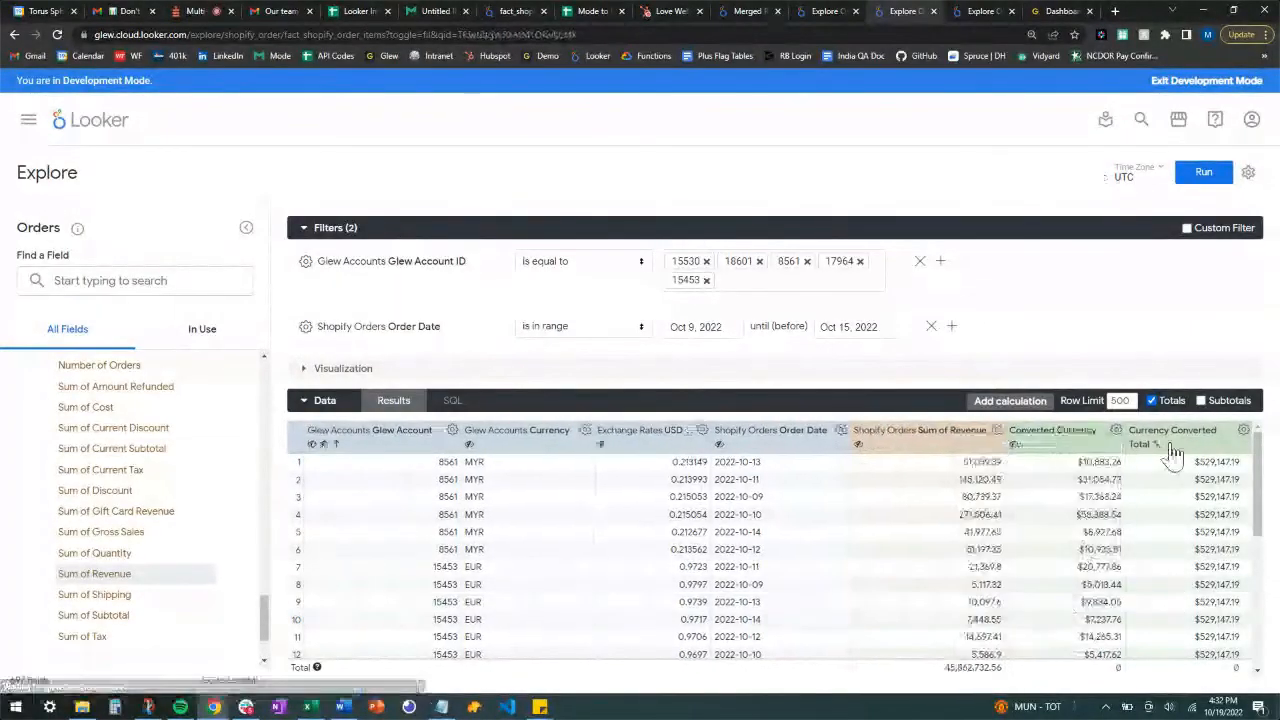
Step: Display the Currency Converted Total as a single value visualization
{"action": "left_click", "coordinate": [306, 370]}
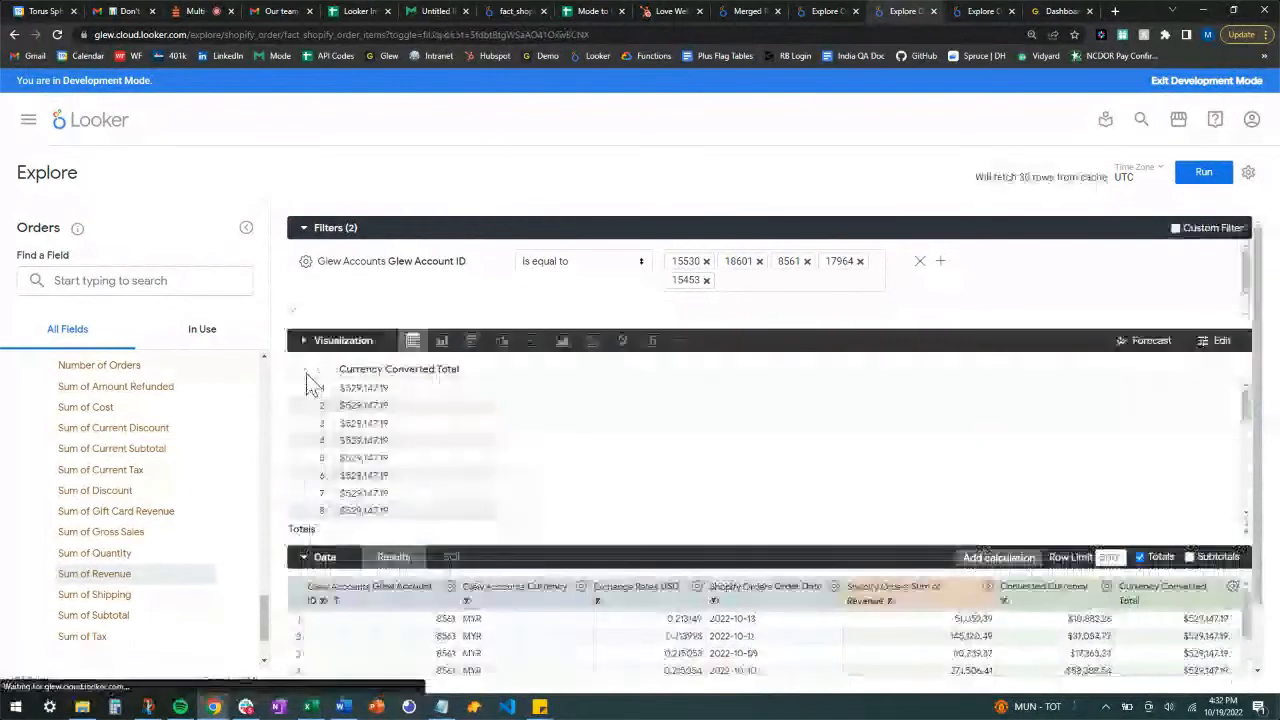
{"action": "left_click", "coordinate": [653, 343]}
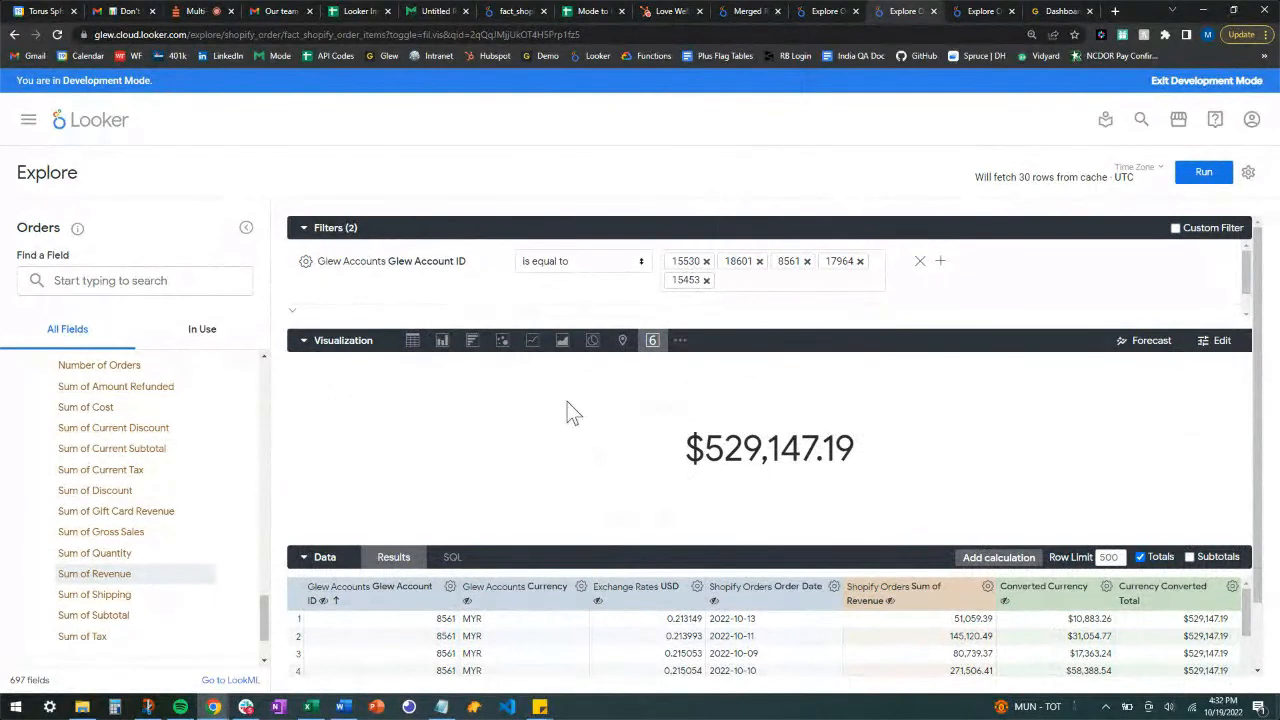
Step: Collapse the visualization and clear all fields from the query while keeping the account and date filters
{"action": "left_click", "coordinate": [305, 342]}
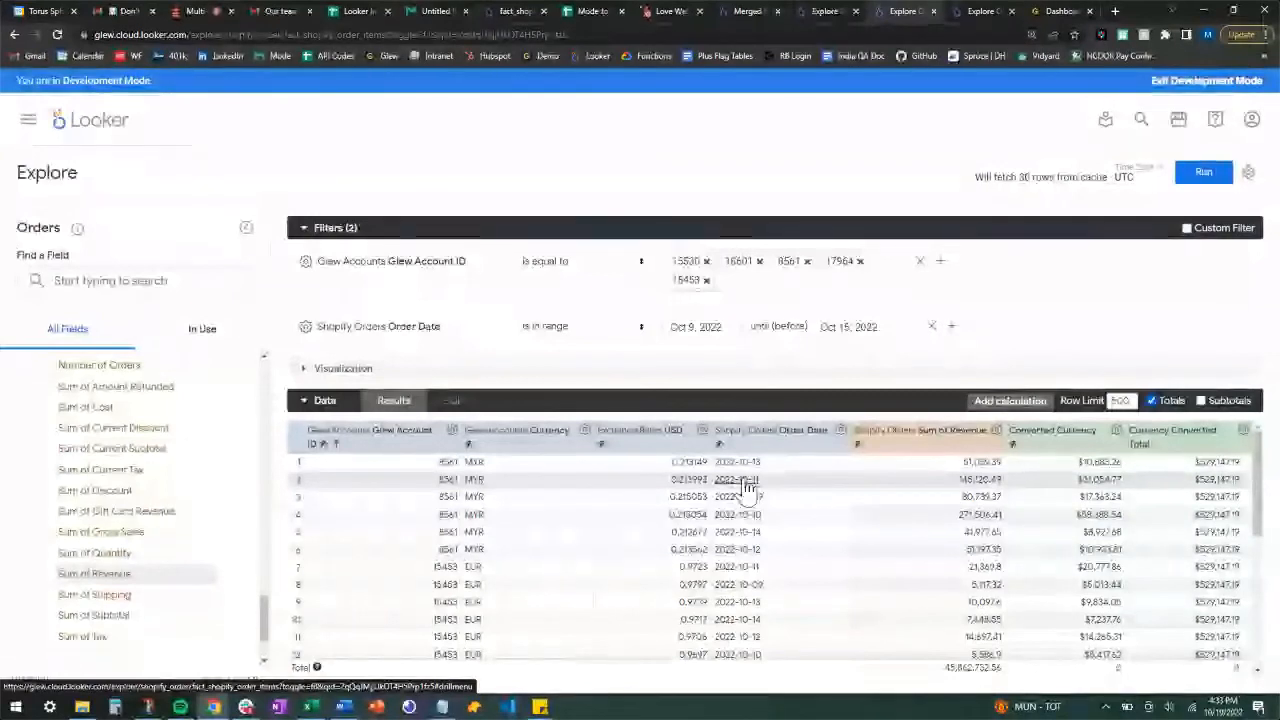
{"action": "left_click", "coordinate": [202, 328]}
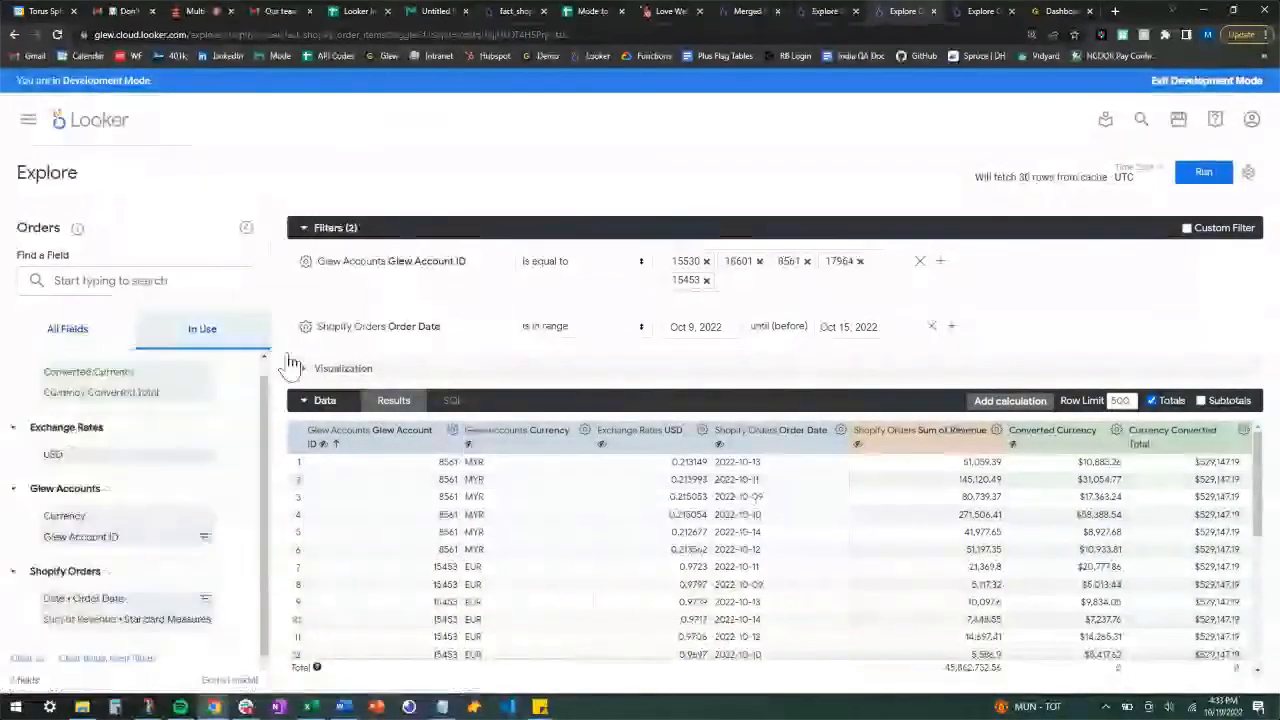
{"action": "left_click", "coordinate": [98, 660]}
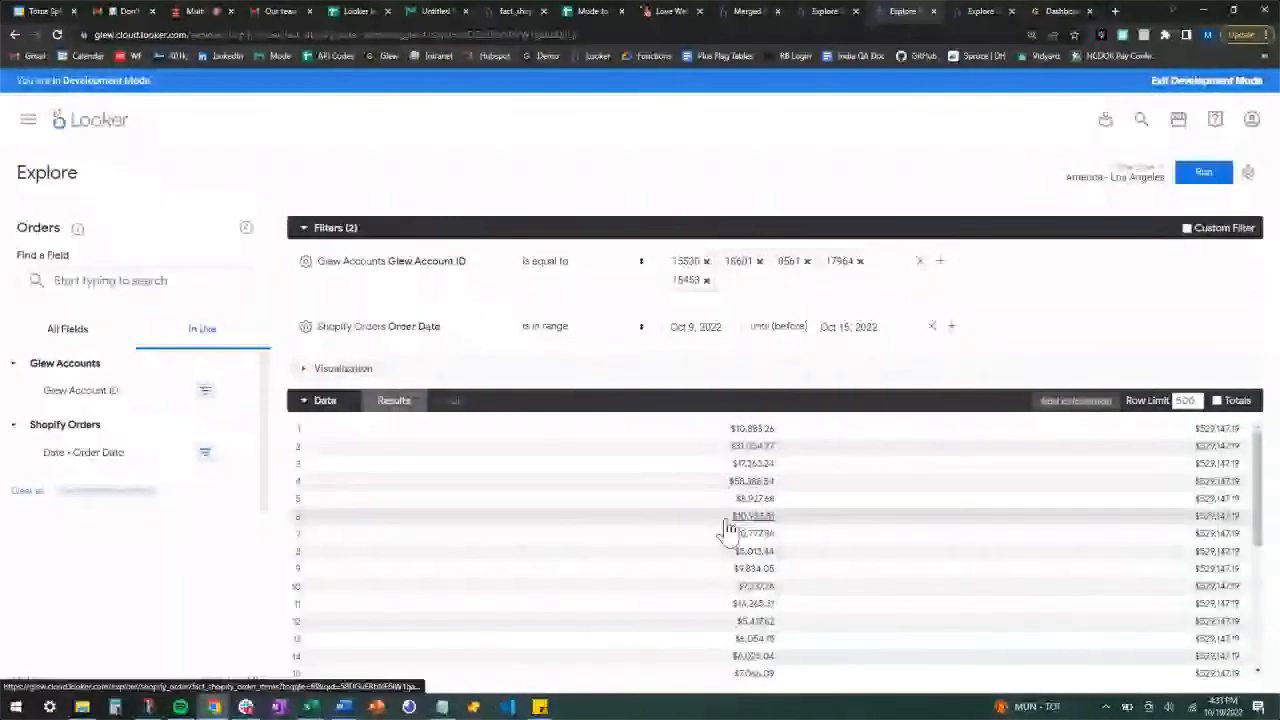
Step: Add the Glew Account ID and Currency dimensions from Glew Accounts to the query and run it
{"action": "left_click", "coordinate": [131, 393]}
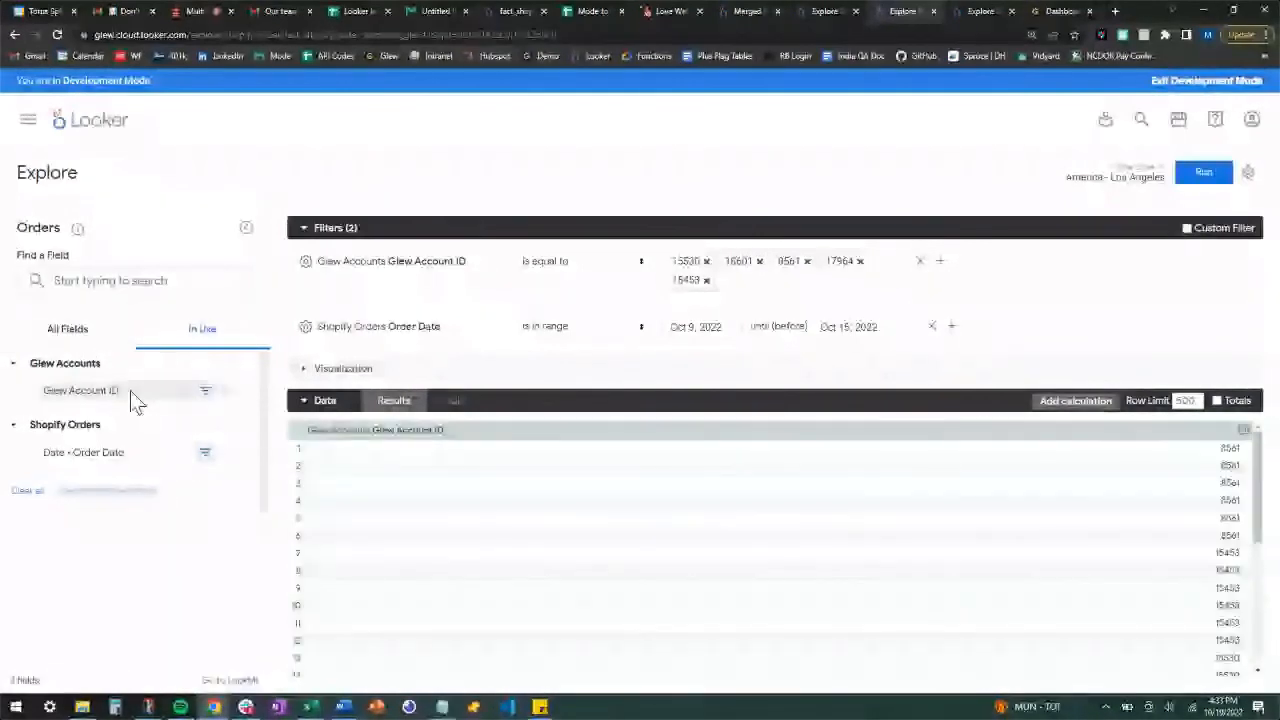
{"action": "left_click", "coordinate": [88, 340]}
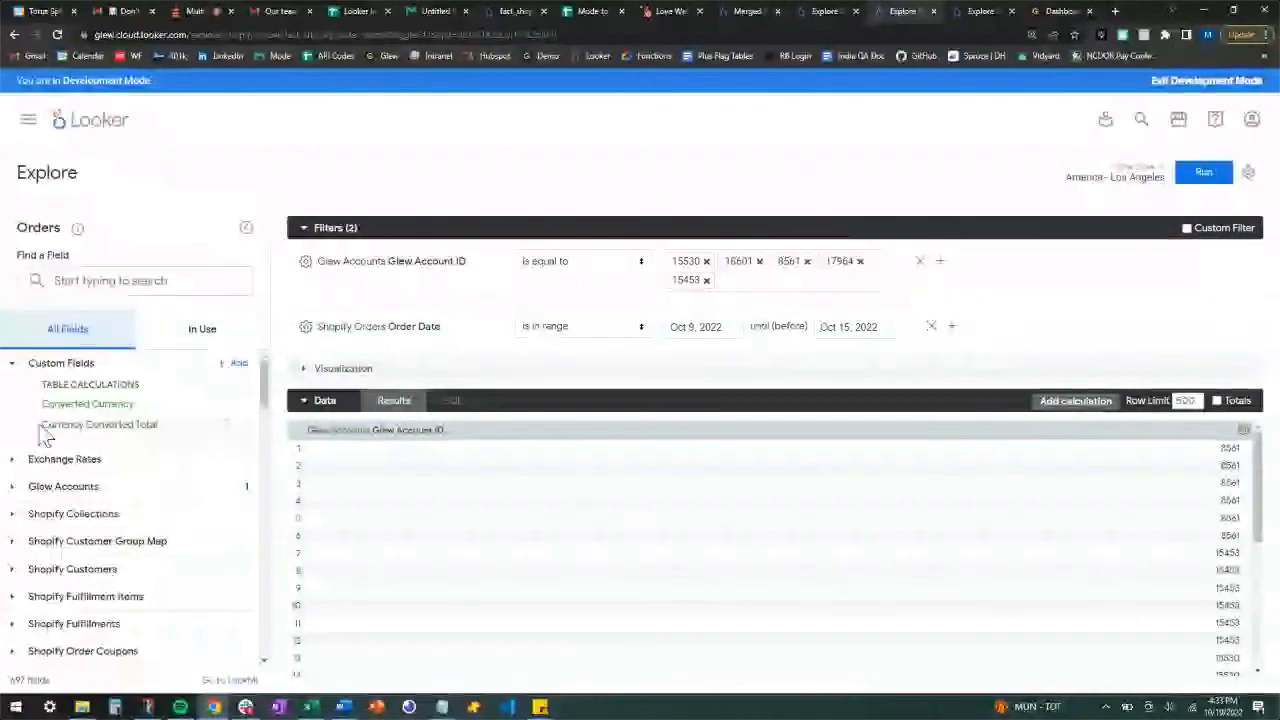
{"action": "scroll", "coordinate": [20, 480], "scroll_direction": "down", "scroll_amount": 2}
{"action": "scroll", "coordinate": [60, 495], "scroll_direction": "up", "scroll_amount": 2}
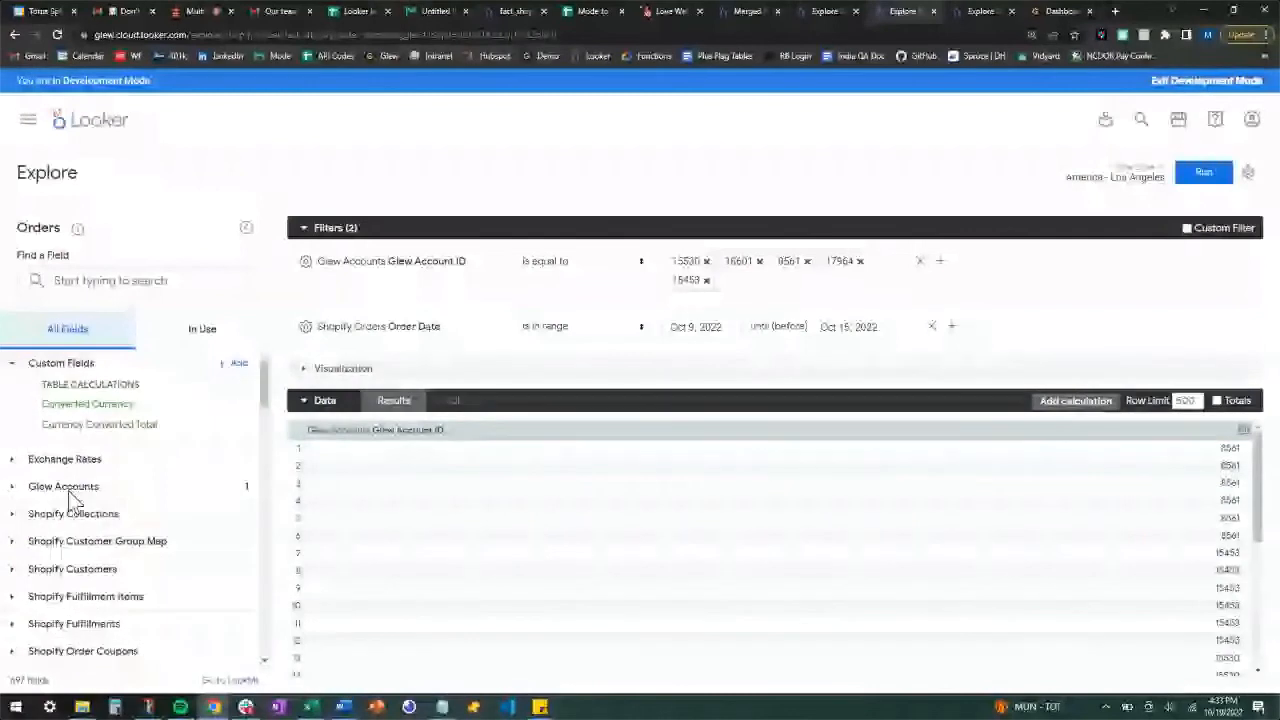
{"action": "left_click", "coordinate": [68, 488]}
{"action": "left_click", "coordinate": [70, 527]}
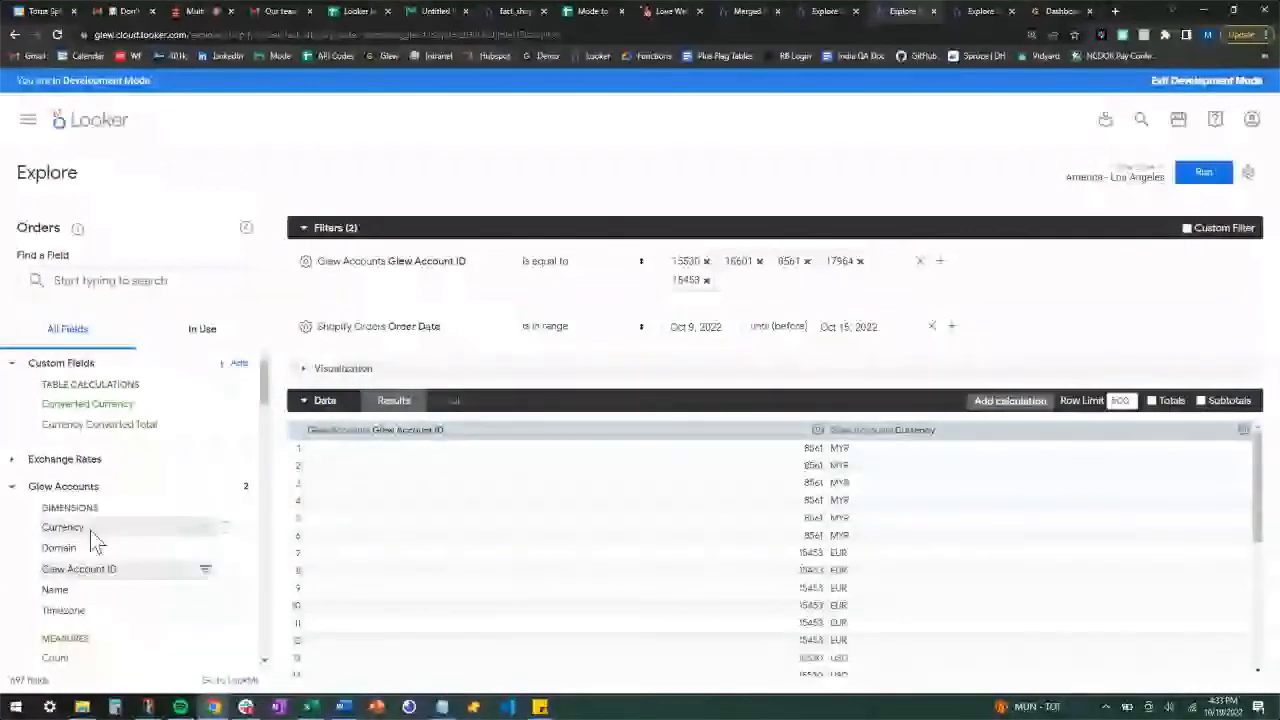
{"action": "left_click", "coordinate": [1204, 174]}
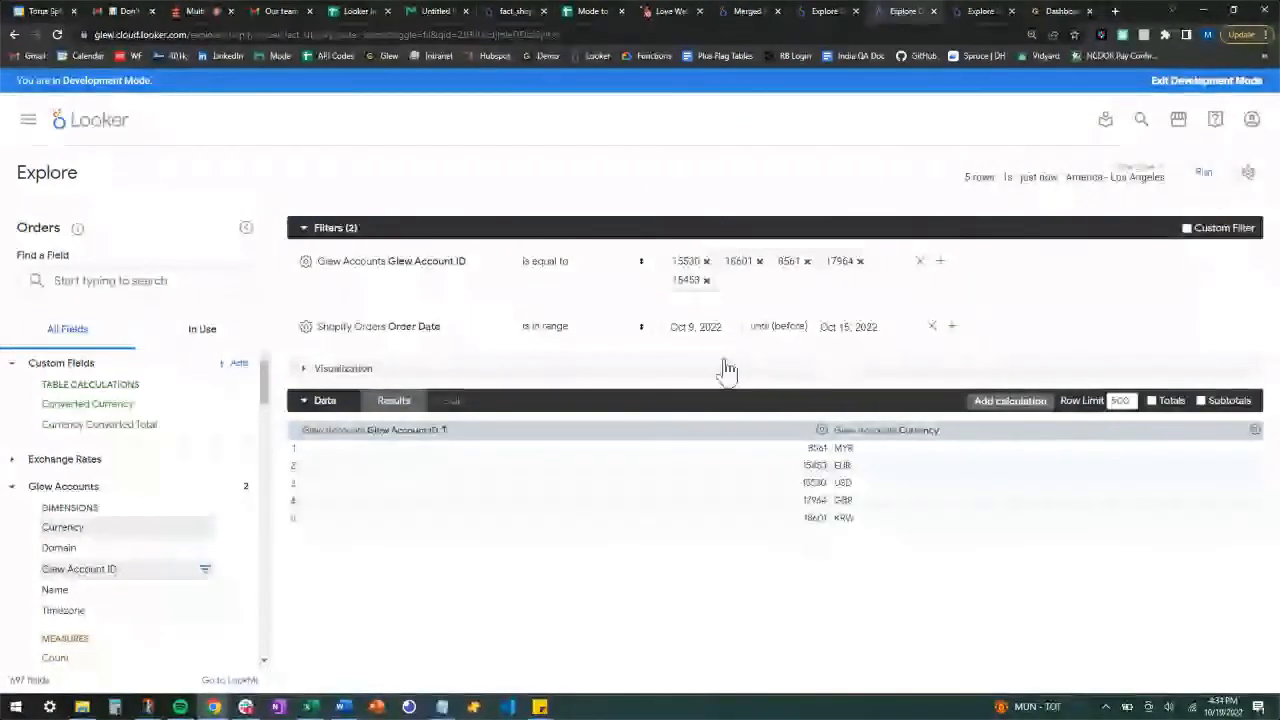
Step: Add a custom Max aggregate measure of the USD field from Exchange Rates to the query
{"action": "left_click", "coordinate": [12, 488]}
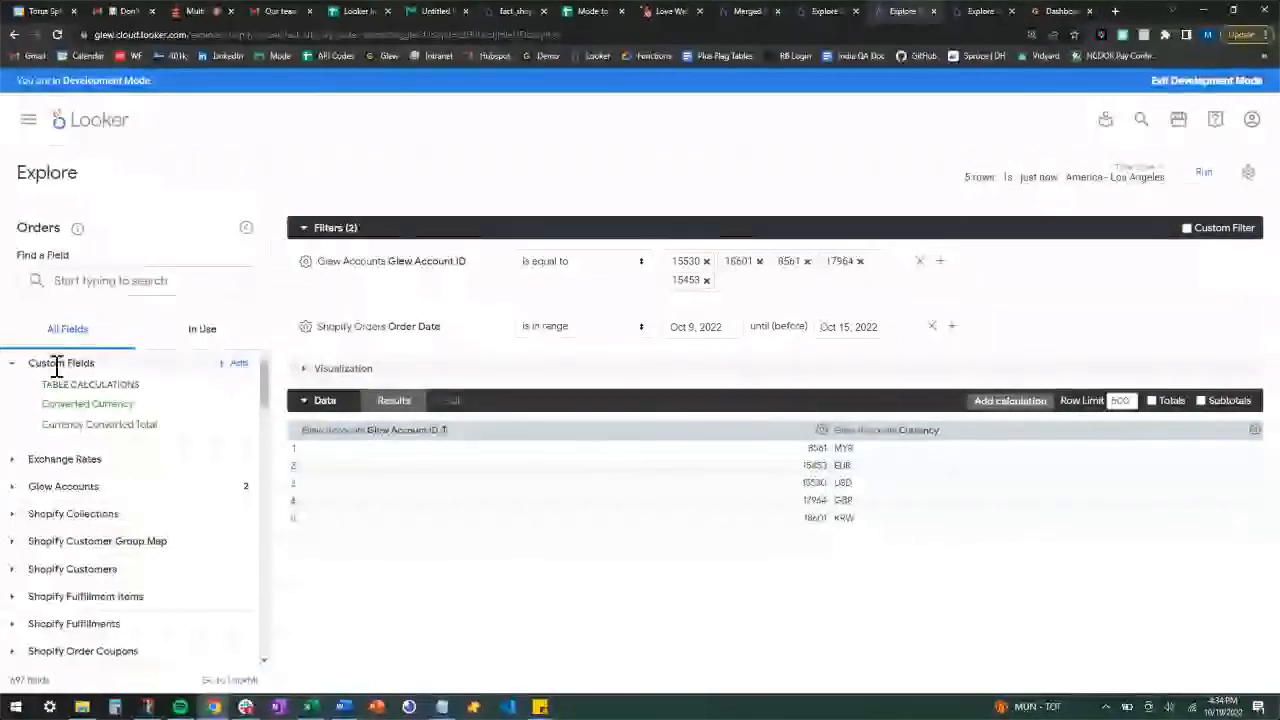
{"action": "left_click", "coordinate": [12, 364]}
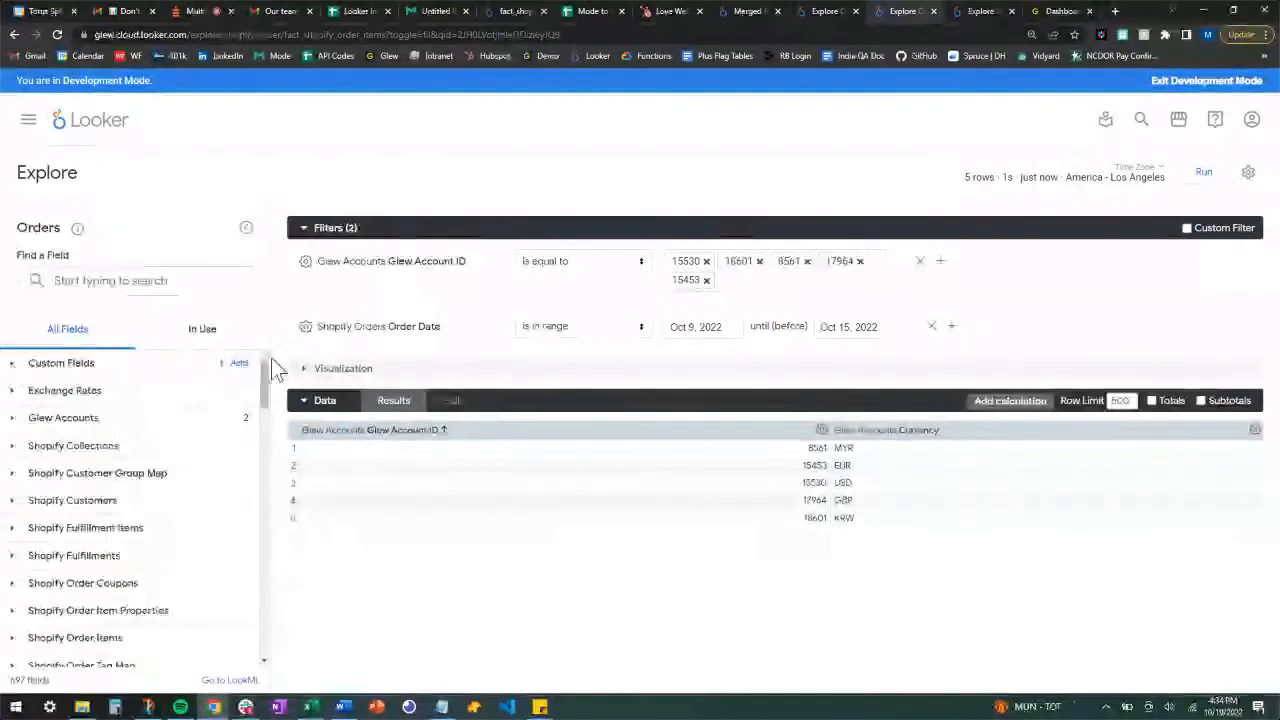
{"action": "left_click", "coordinate": [13, 391]}
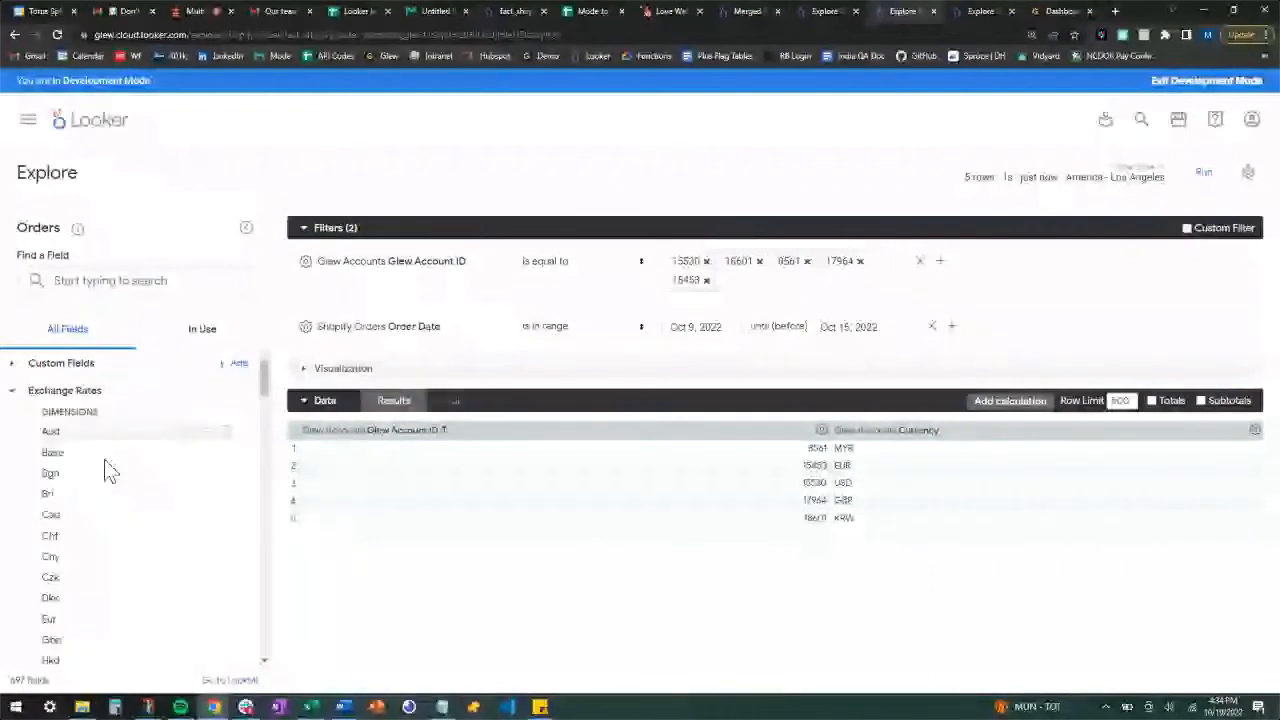
{"action": "scroll", "coordinate": [104, 459], "scroll_direction": "down", "scroll_amount": 6}
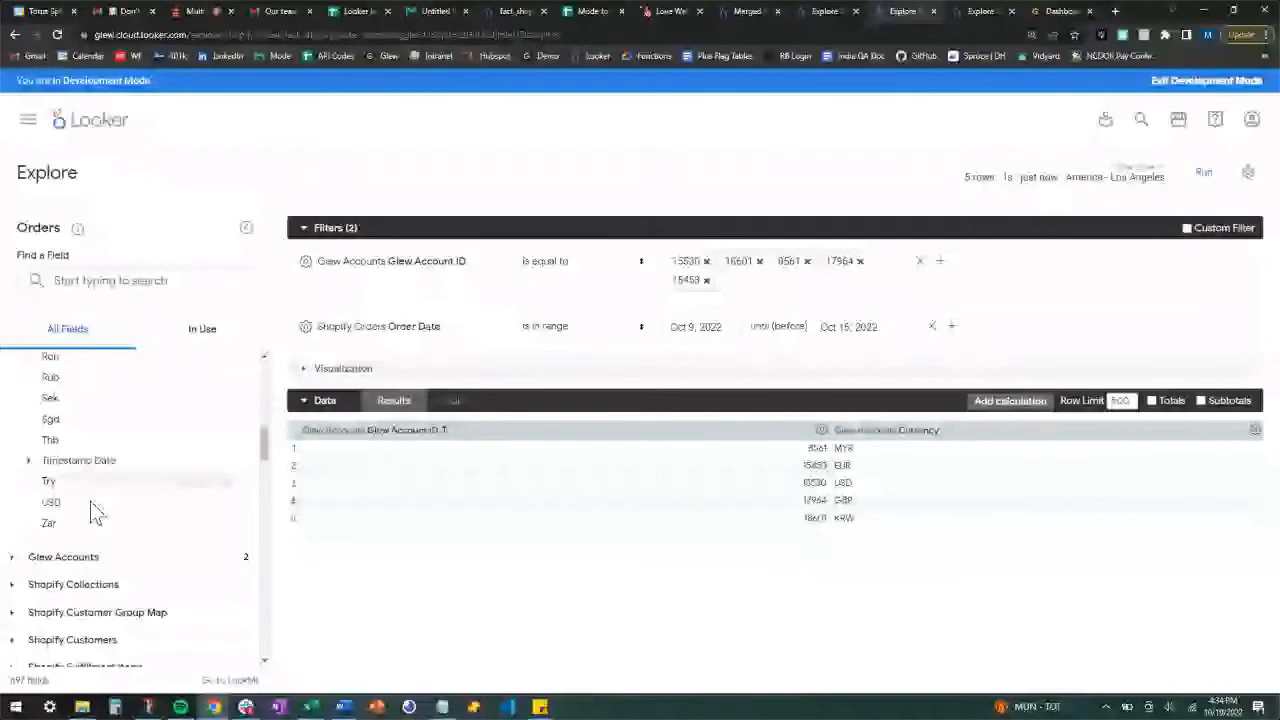
{"action": "left_click", "coordinate": [245, 500]}
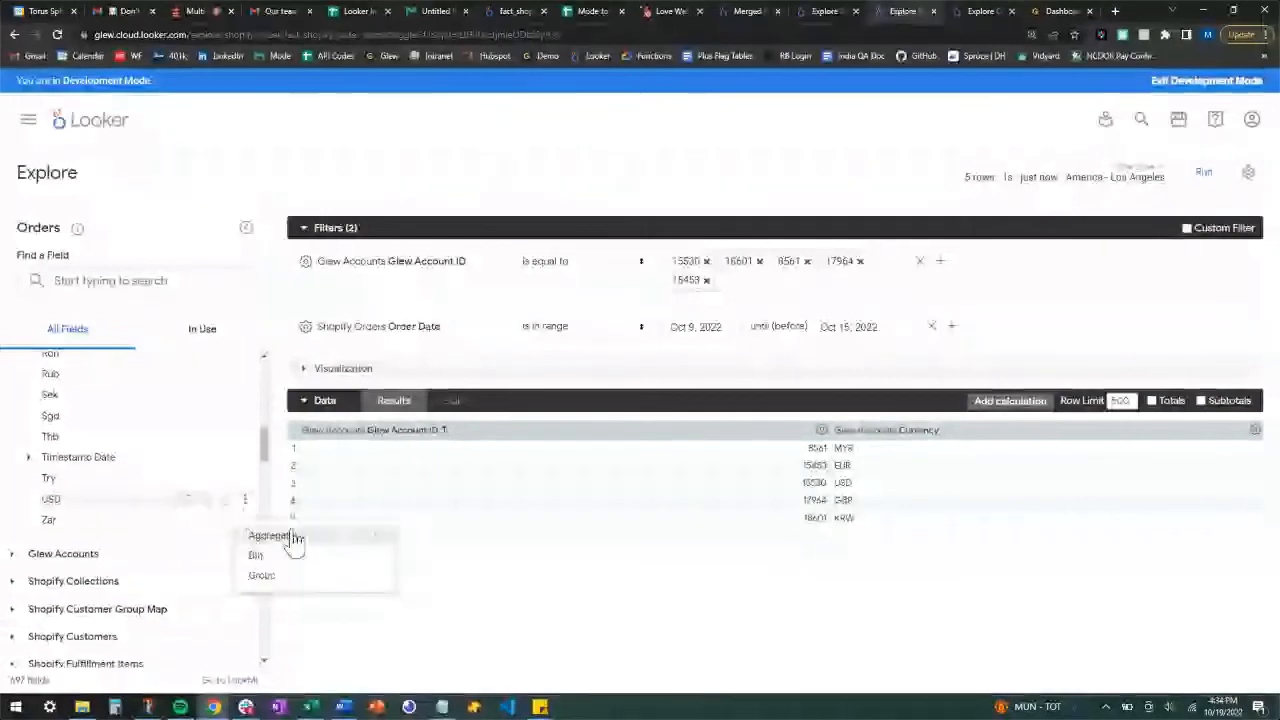
{"action": "mouse_move", "coordinate": [296, 541]}
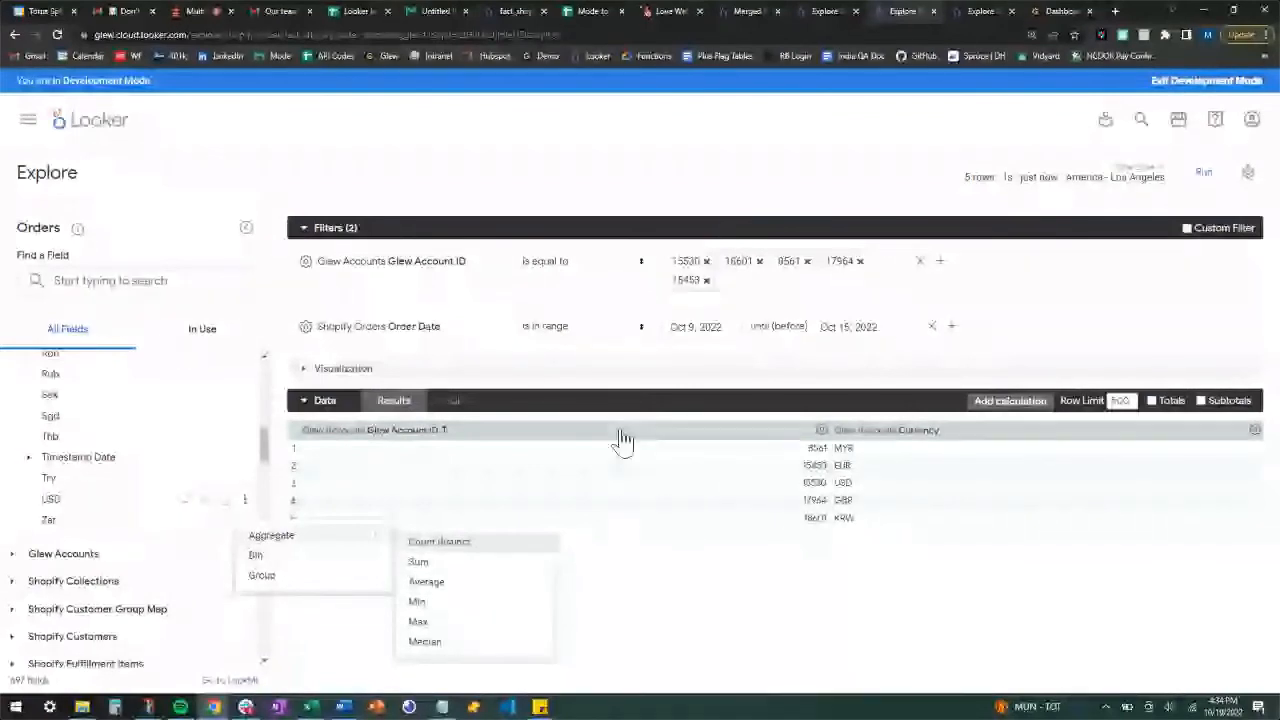
{"action": "left_click", "coordinate": [460, 630]}
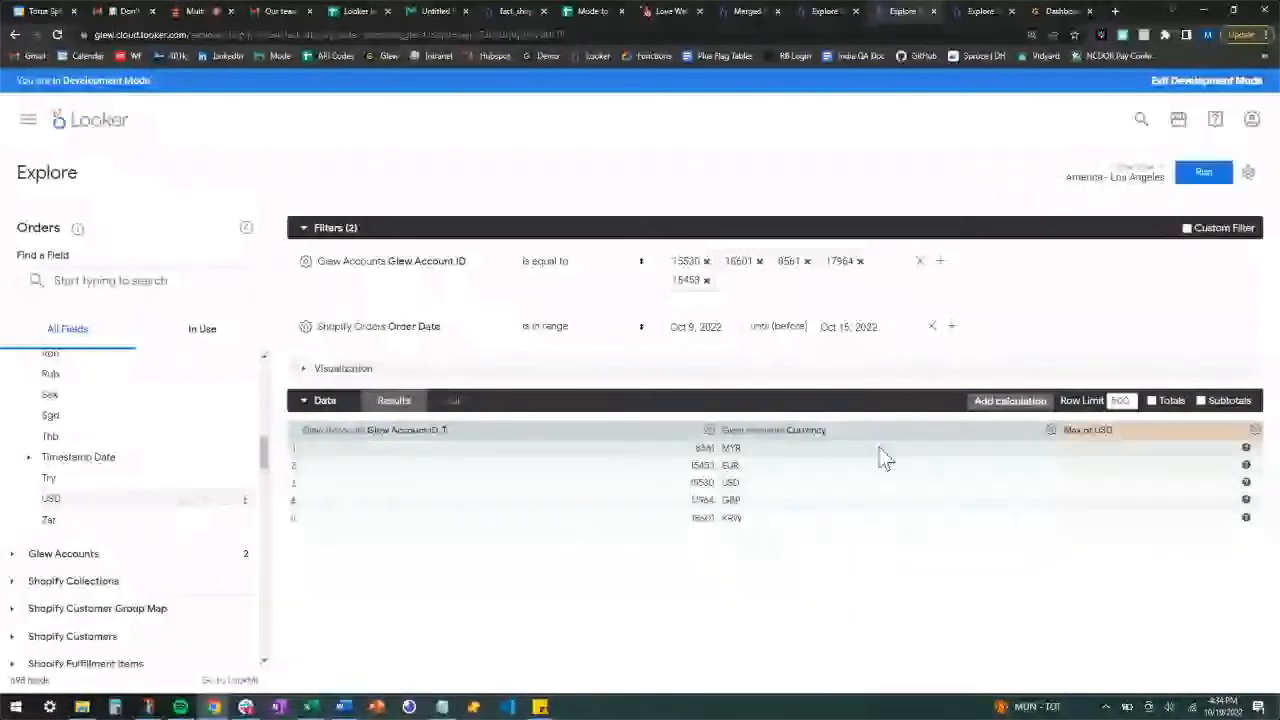
Step: Add the Sum of Revenue measure from the Shopify Orders standard measures and run the query
{"action": "scroll", "coordinate": [40, 490], "scroll_direction": "down", "scroll_amount": 10}
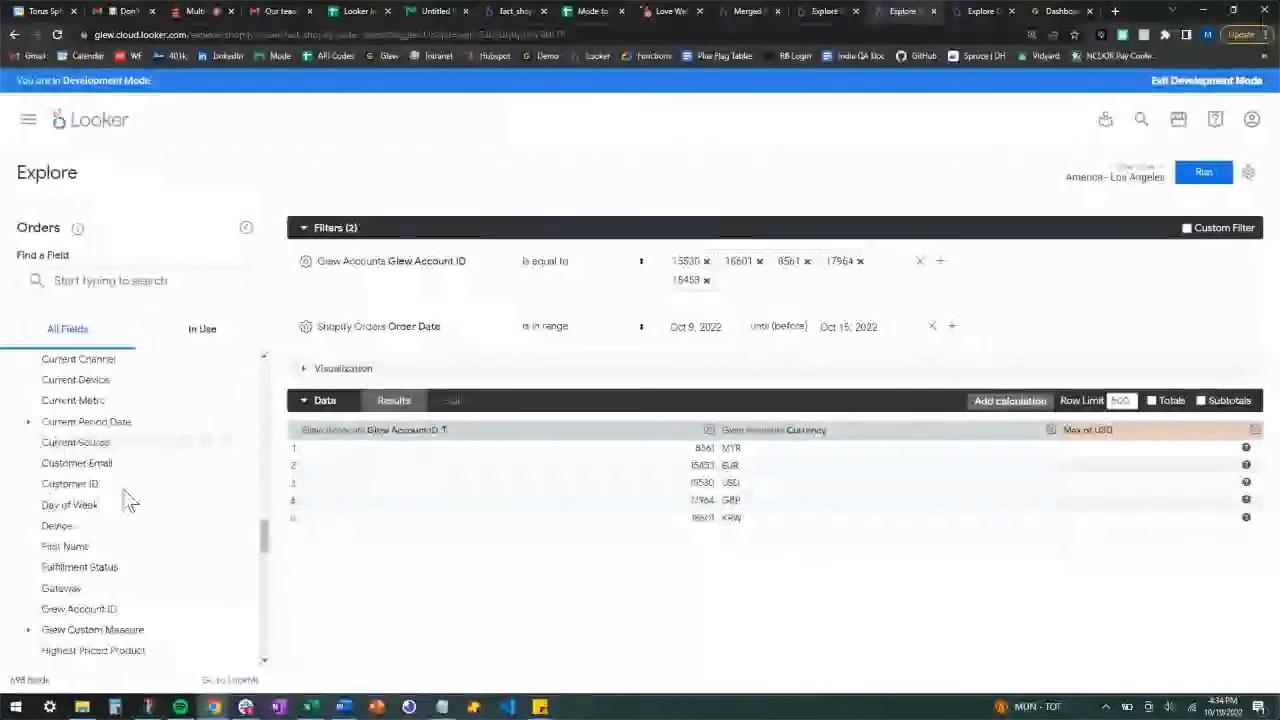
{"action": "scroll", "coordinate": [130, 500], "scroll_direction": "down", "scroll_amount": 3}
{"action": "scroll", "coordinate": [128, 500], "scroll_direction": "down", "scroll_amount": 5}
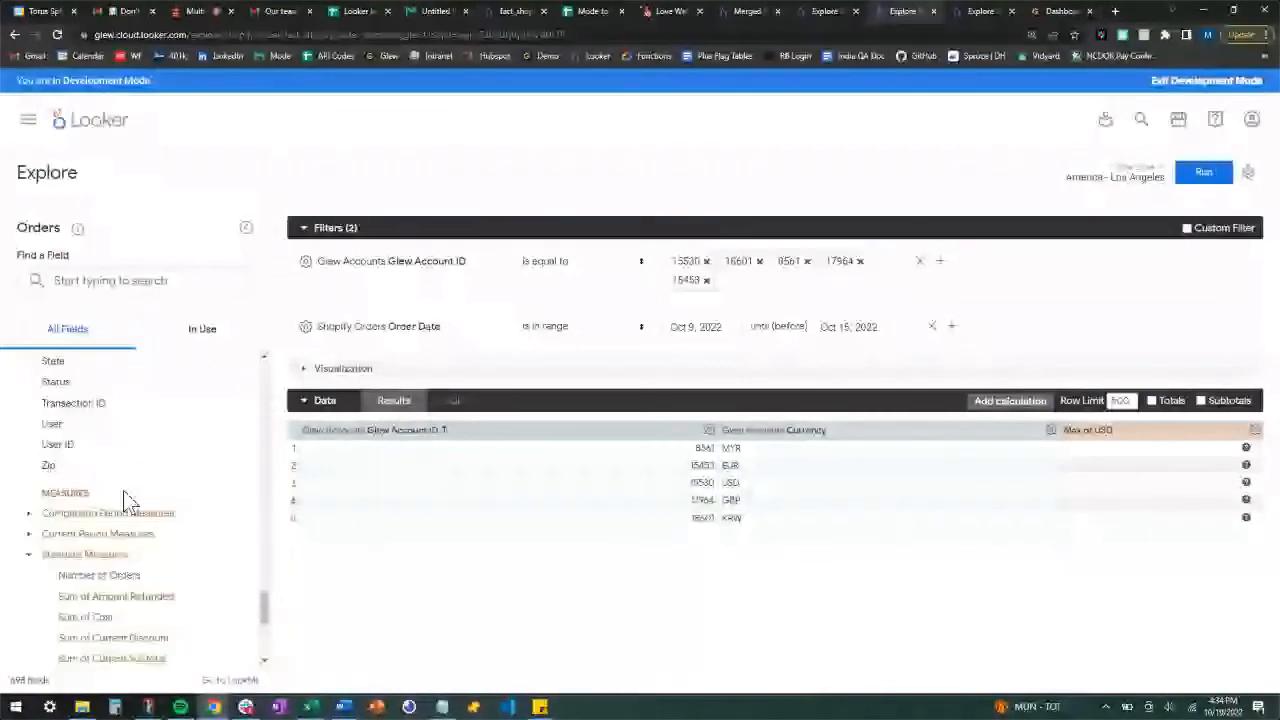
{"action": "scroll", "coordinate": [108, 568], "scroll_direction": "down", "scroll_amount": 1}
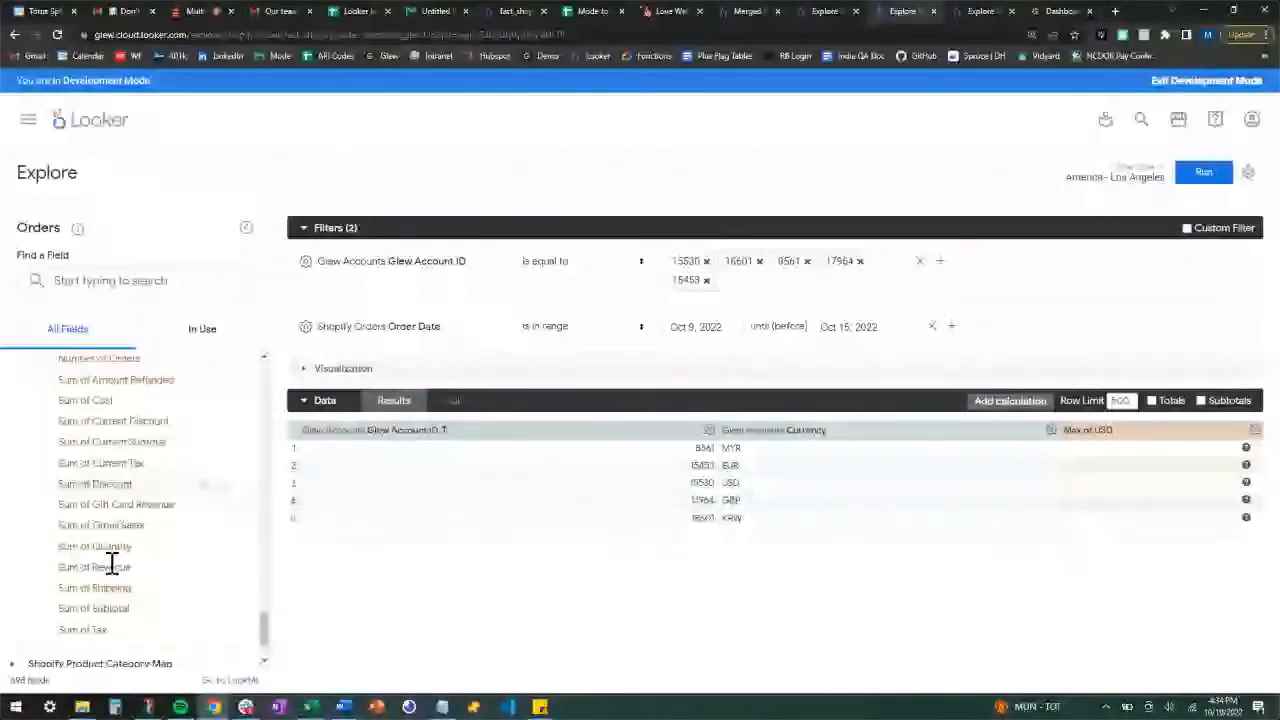
{"action": "left_click", "coordinate": [112, 566]}
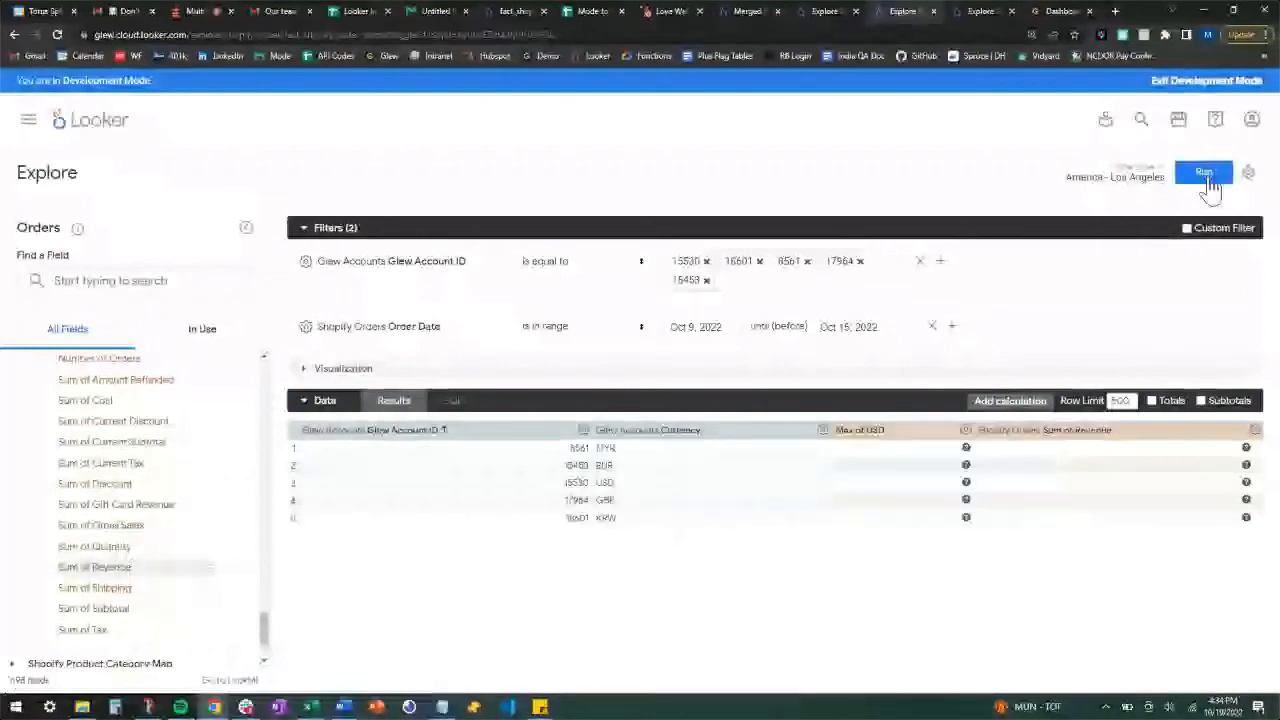
{"action": "left_click", "coordinate": [1204, 180]}
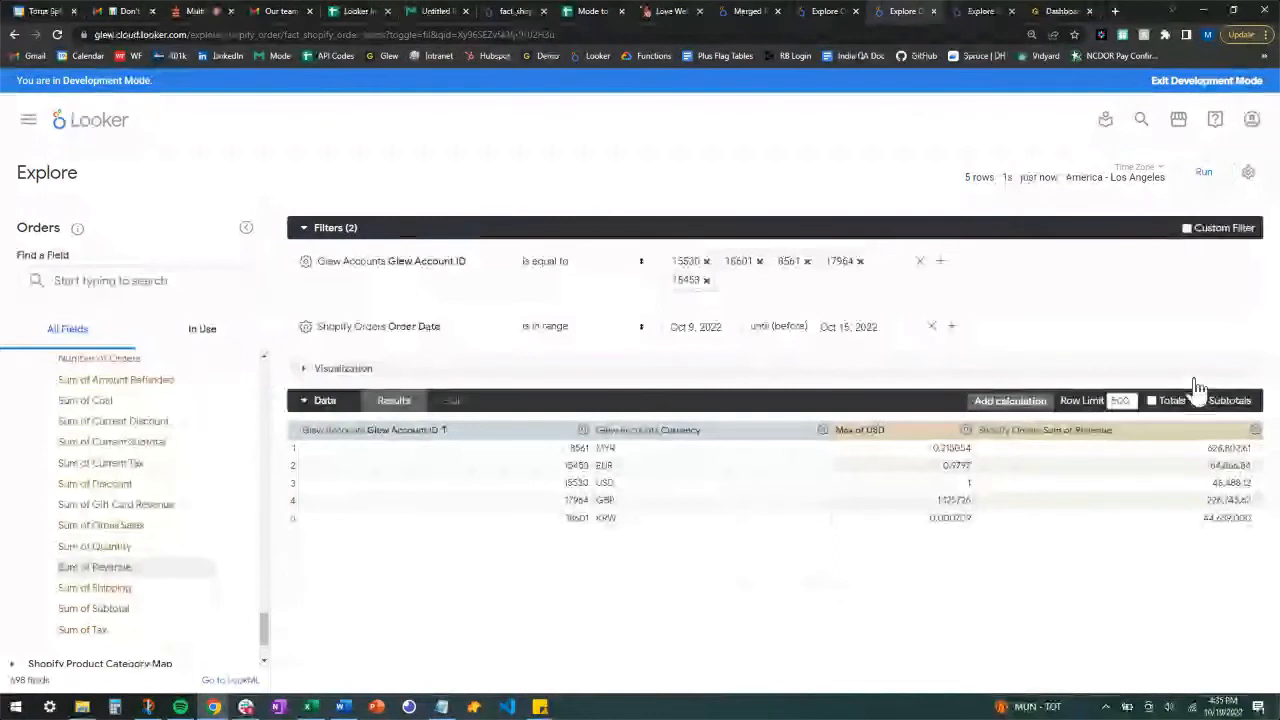
Step: Create a table calculation with the expression ${fact_shopify_orders.sum_of_revenue} * ${max_of_usd}
{"action": "left_click", "coordinate": [1010, 400]}
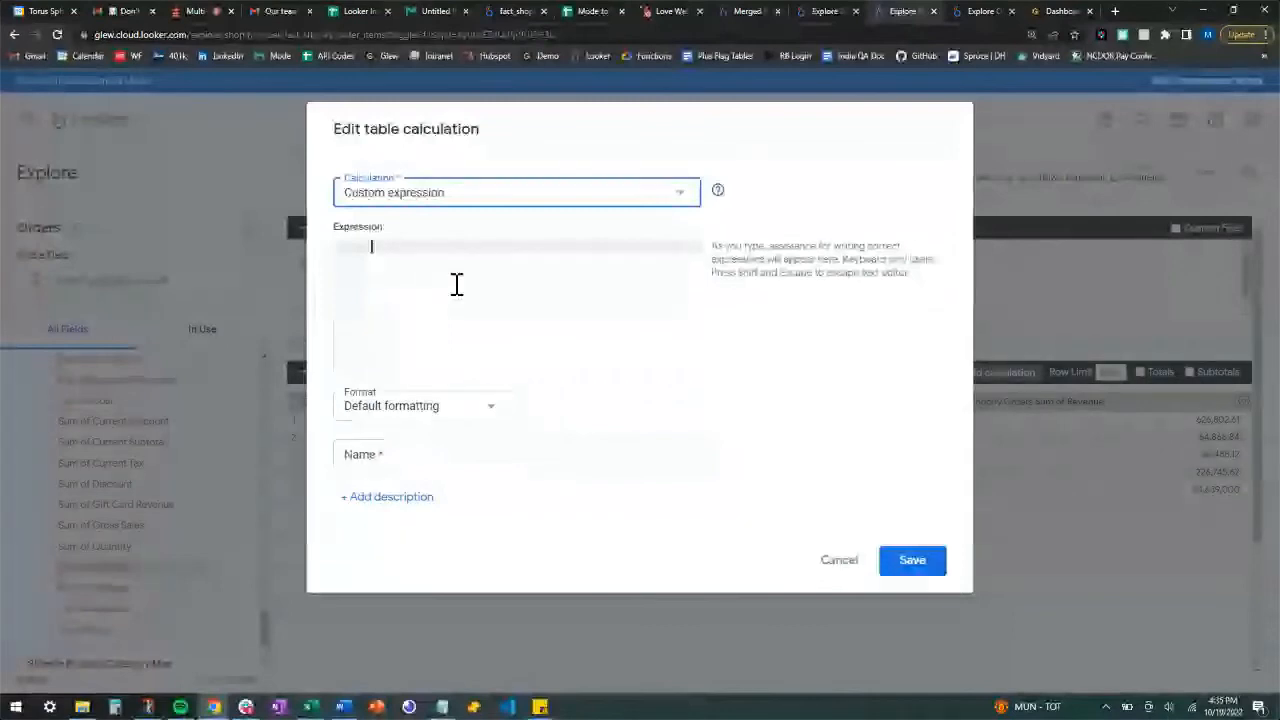
{"action": "left_click", "coordinate": [446, 250]}
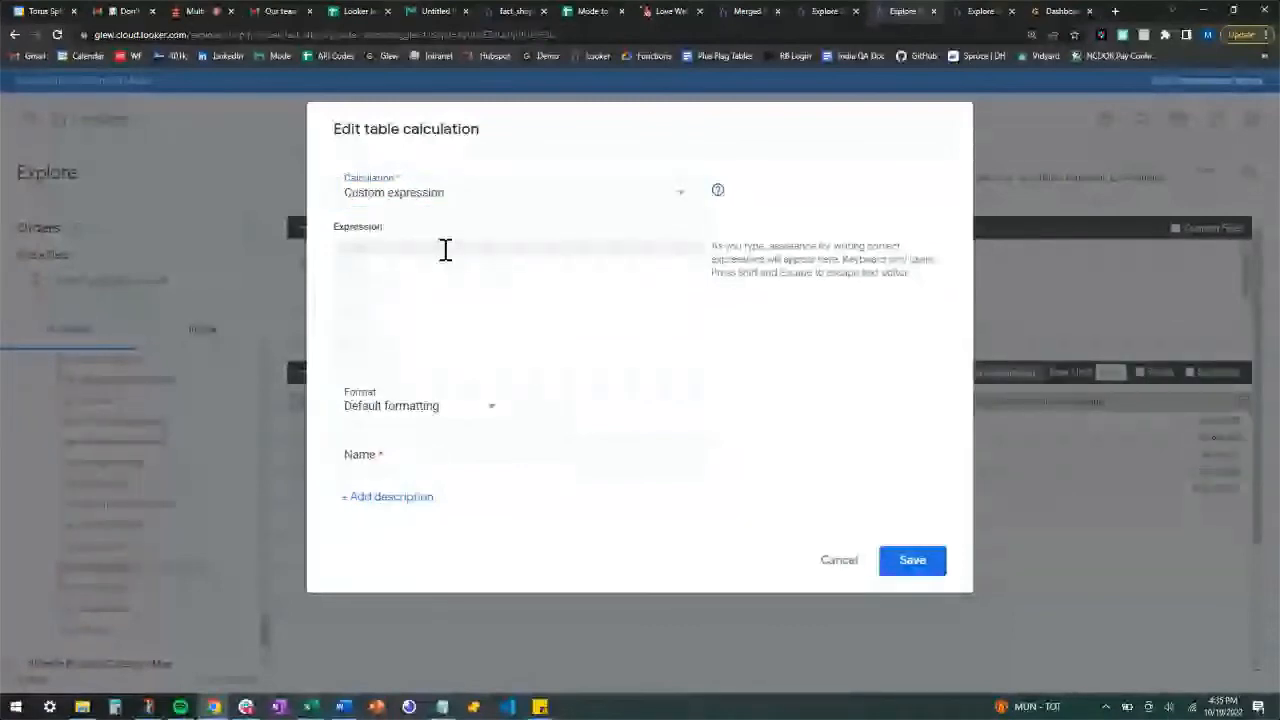
{"action": "type", "text": "sum of"}
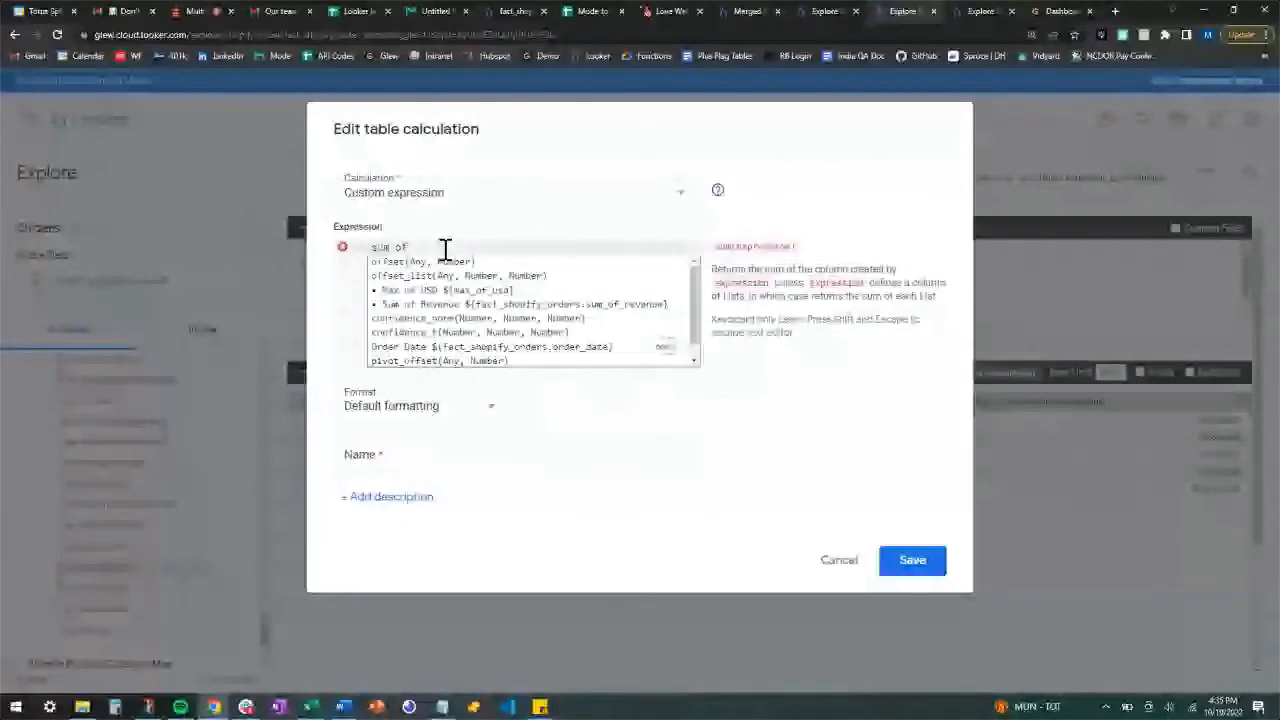
{"action": "left_click", "coordinate": [555, 305]}
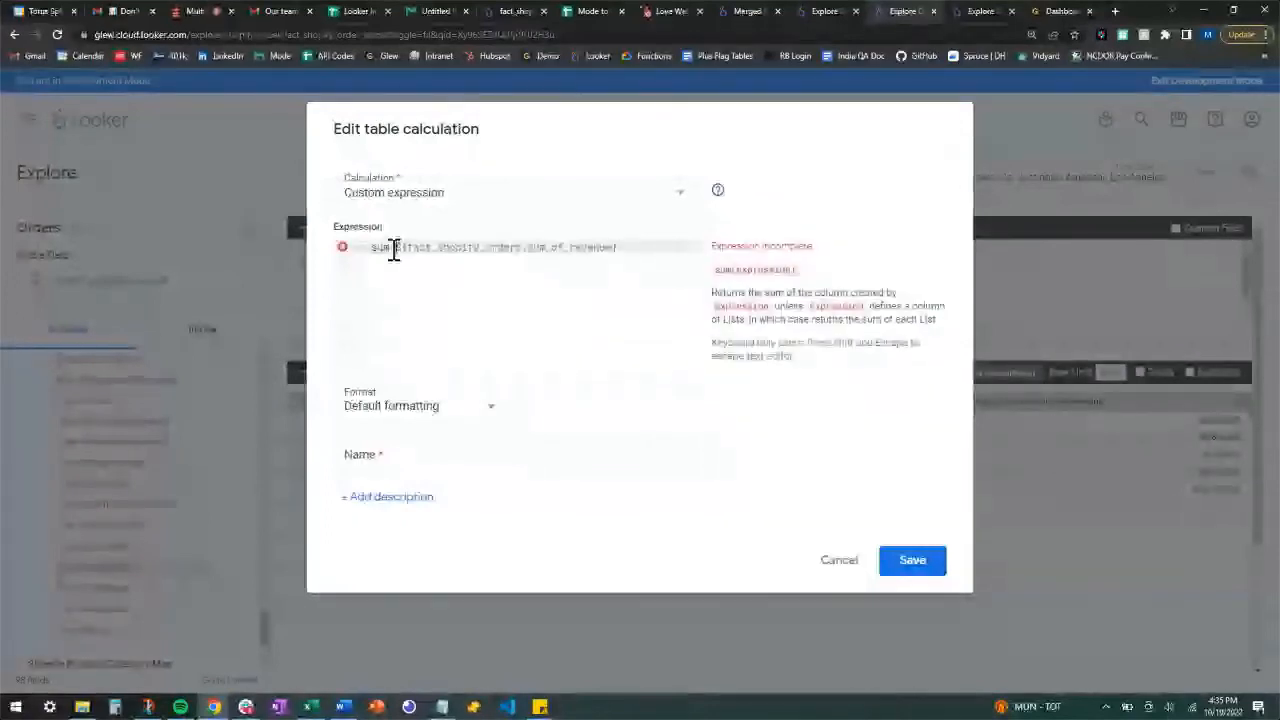
{"action": "left_click_drag", "start_coordinate": [395, 250], "coordinate": [345, 252]}
{"action": "key", "text": "BackSpace"}
{"action": "left_click", "coordinate": [641, 248]}
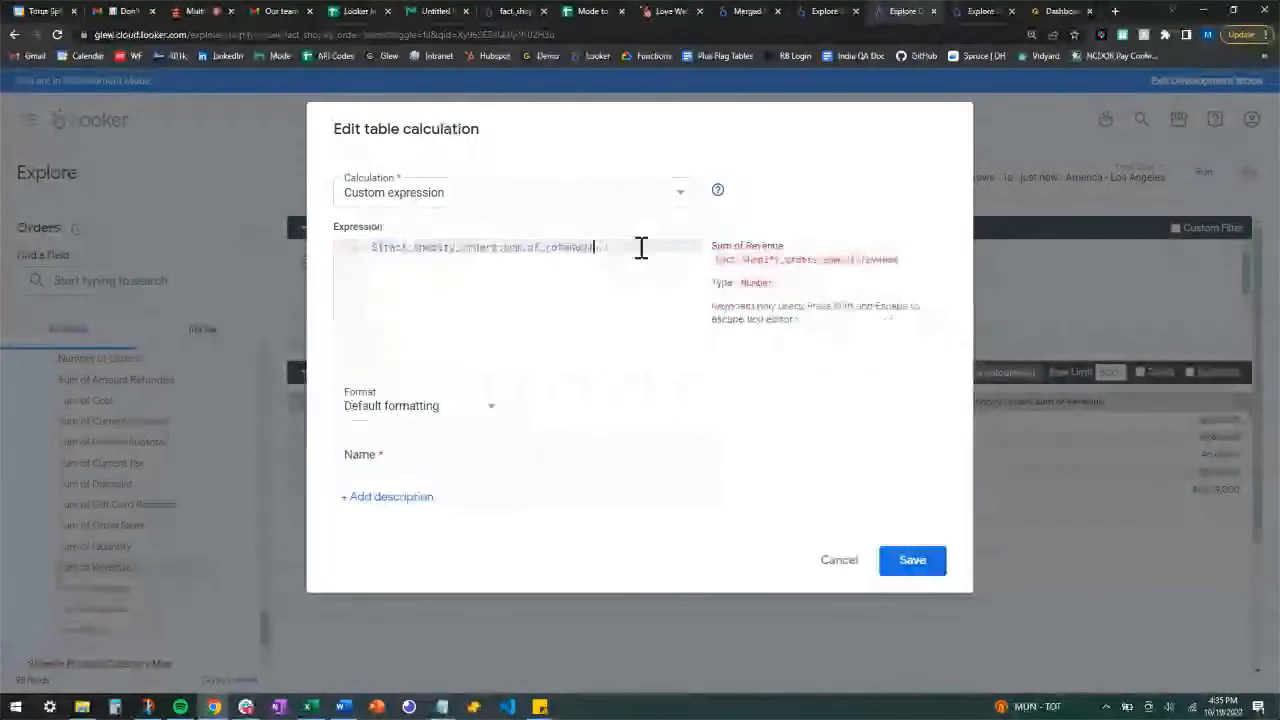
{"action": "type", "text": "* "}
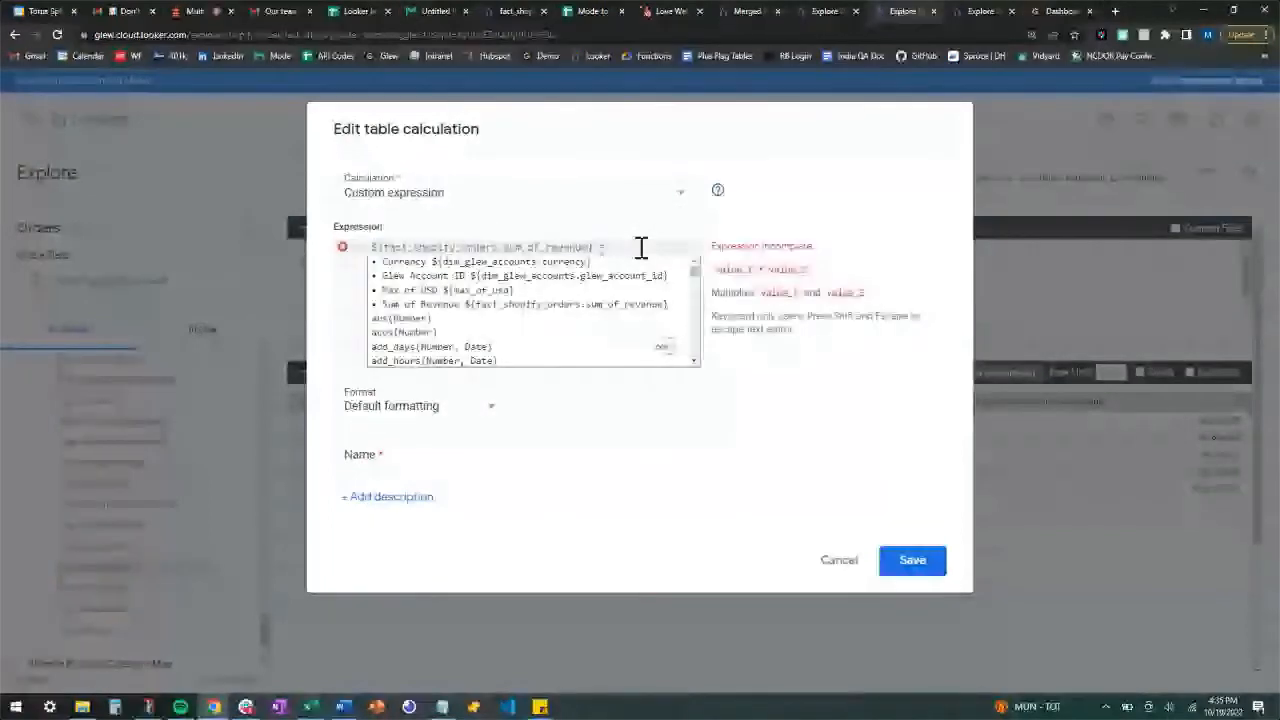
{"action": "type", "text": "u"}
{"action": "left_click", "coordinate": [570, 325]}
Step: Name the calculation Converted Currency, format it as U.S. Dollars with 2 decimals and save it
{"action": "left_click", "coordinate": [455, 452]}
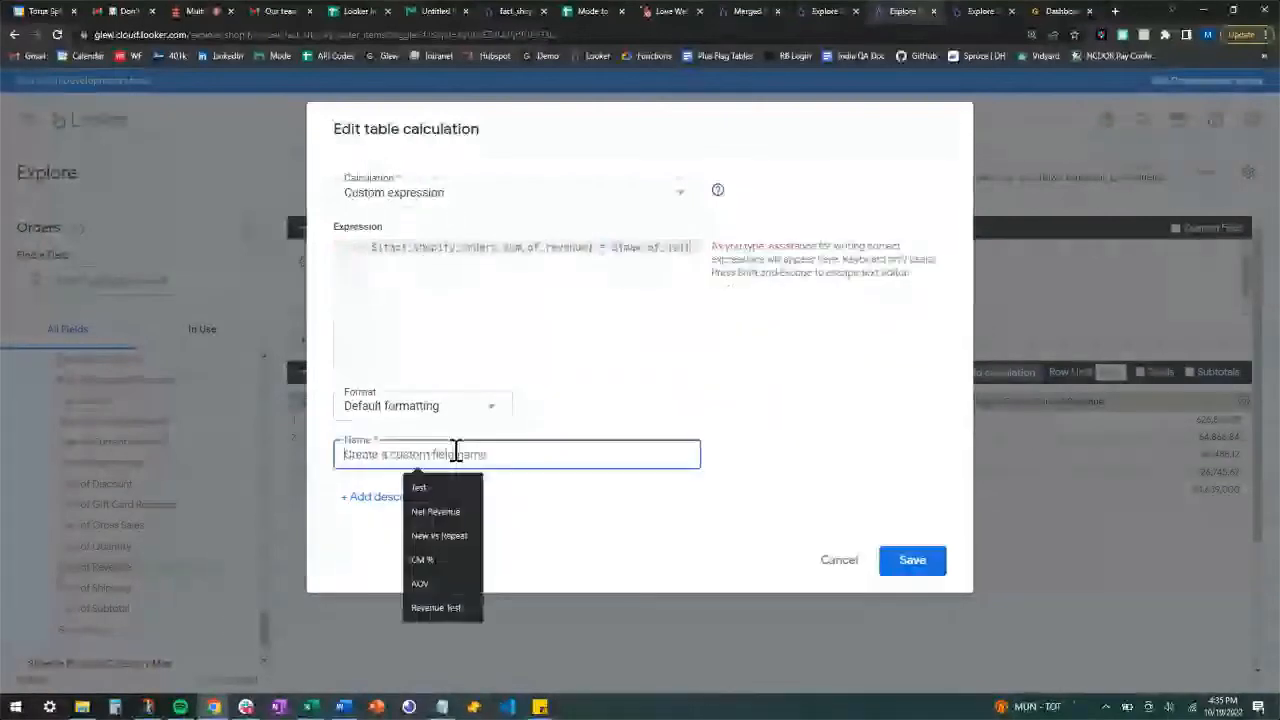
{"action": "type", "text": "Conver"}
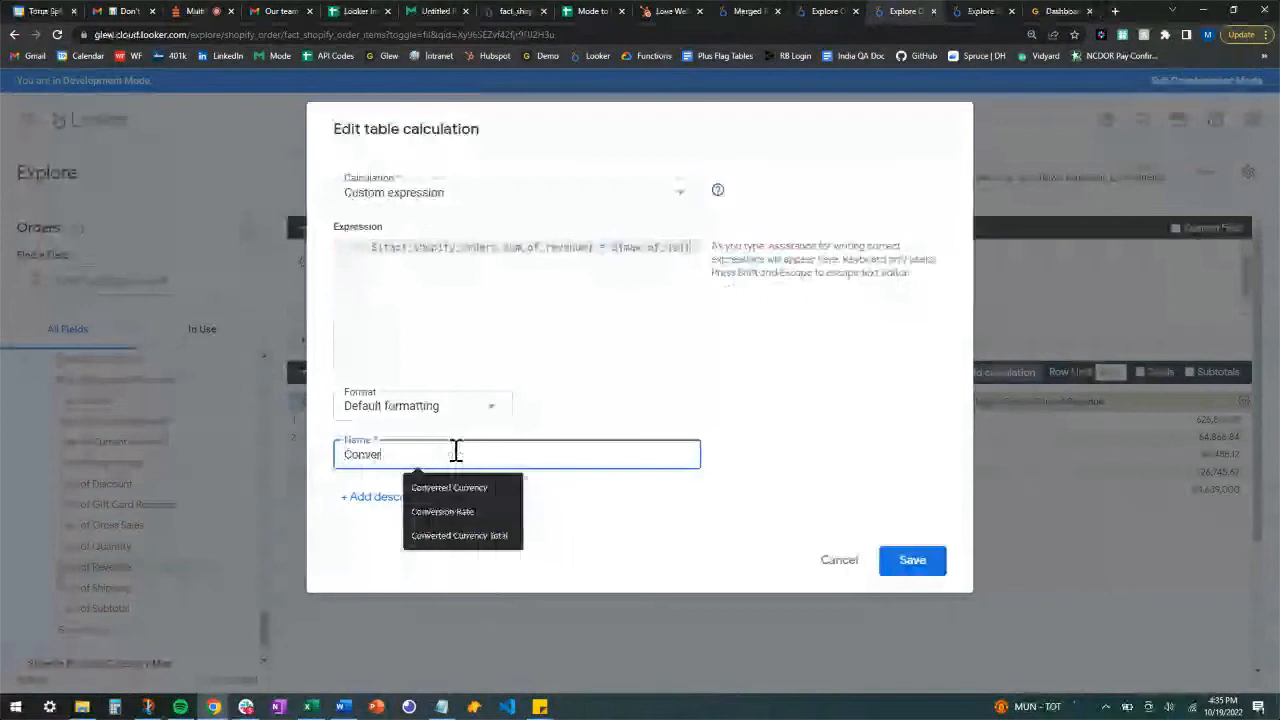
{"action": "left_click", "coordinate": [438, 410]}
{"action": "left_click", "coordinate": [376, 515]}
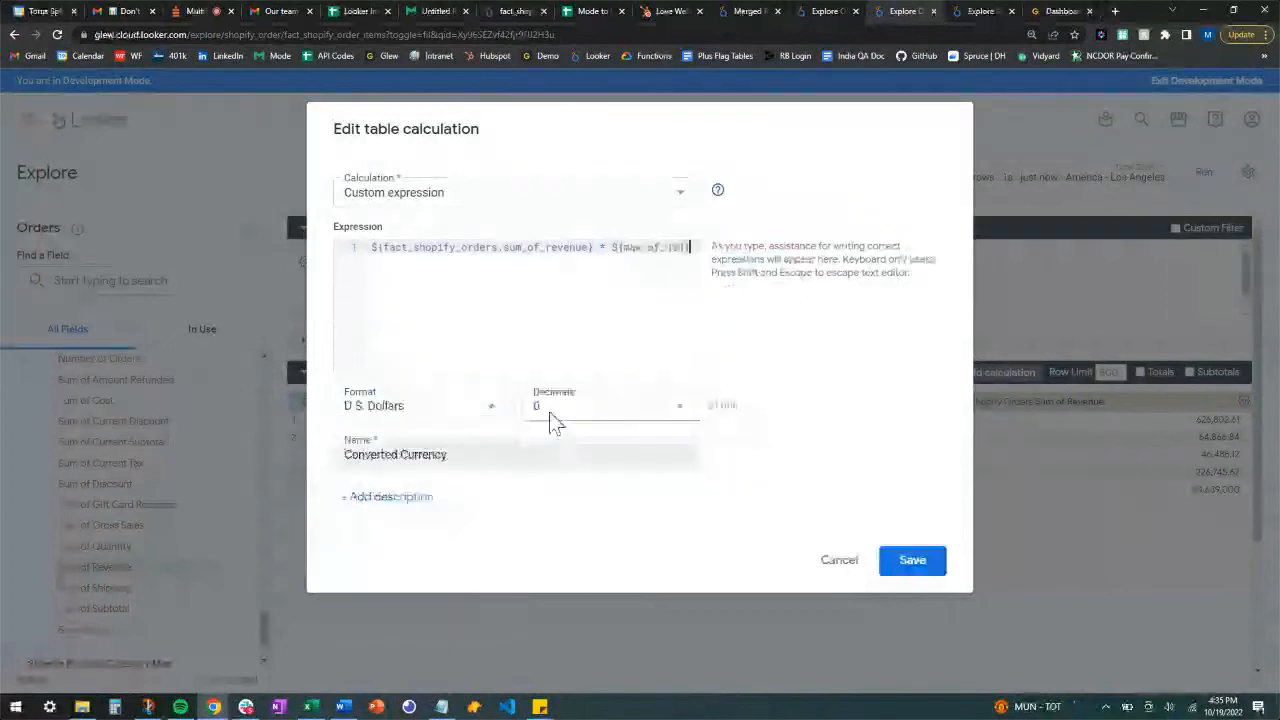
{"action": "left_click", "coordinate": [550, 413]}
{"action": "left_click", "coordinate": [550, 492]}
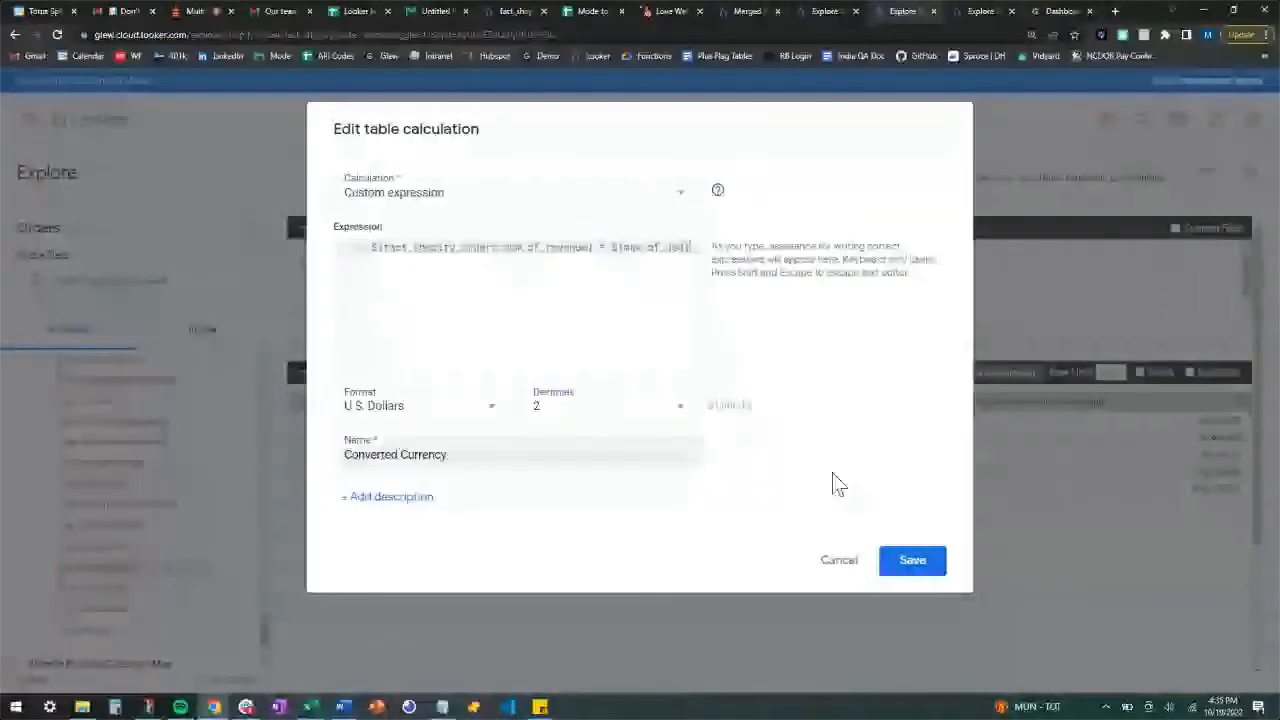
{"action": "left_click", "coordinate": [912, 560]}
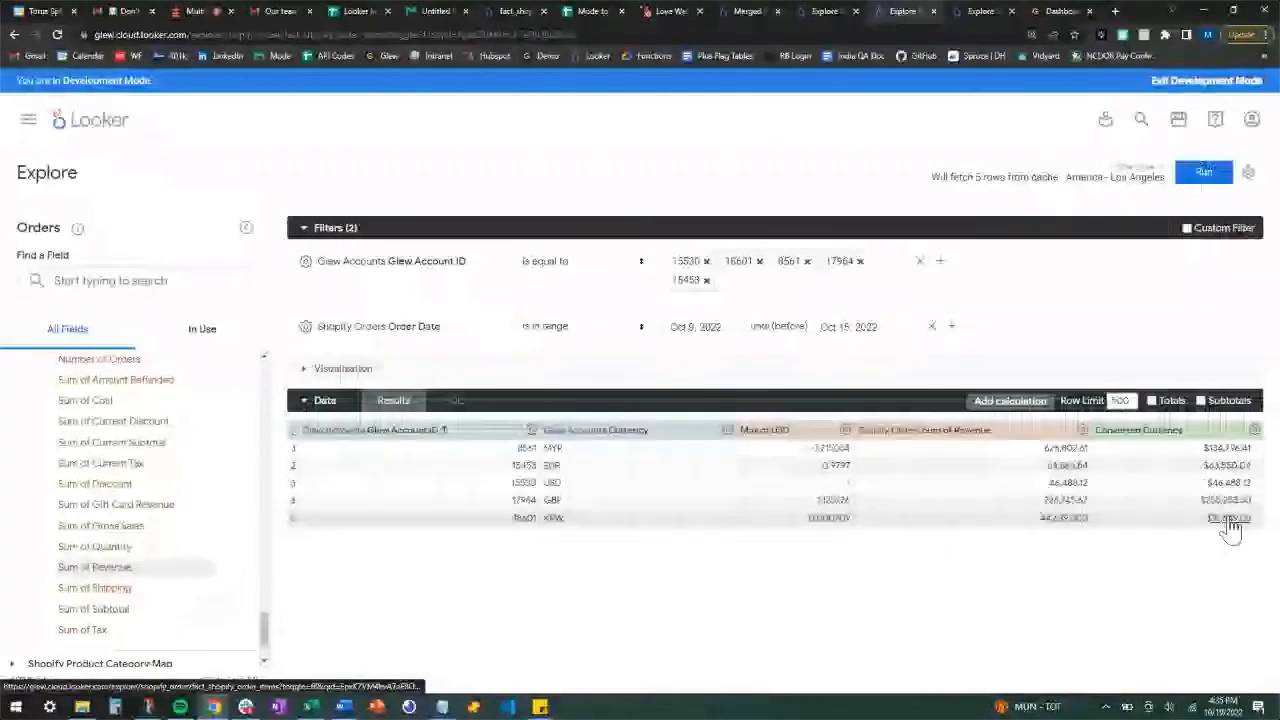
Step: Hide the Currency, Max of USD and Sum of Revenue columns from the visualization
{"action": "left_click", "coordinate": [728, 434]}
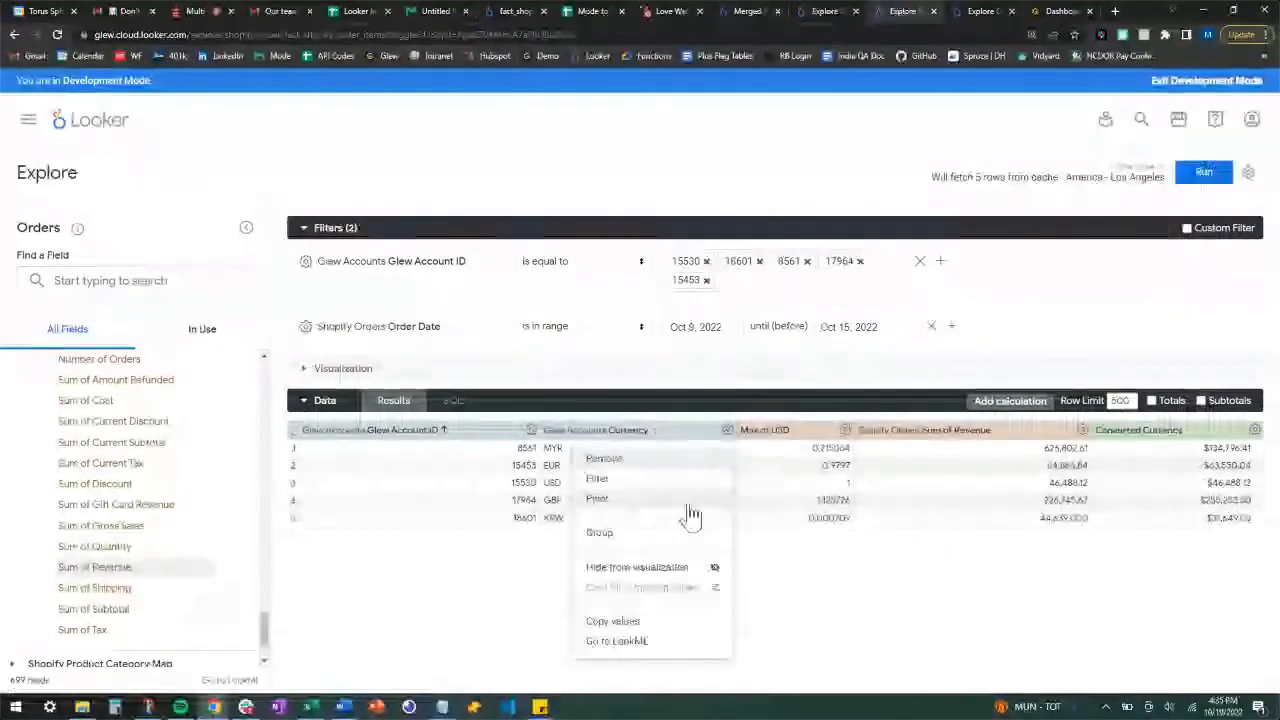
{"action": "left_click", "coordinate": [689, 503]}
{"action": "left_click", "coordinate": [737, 429]}
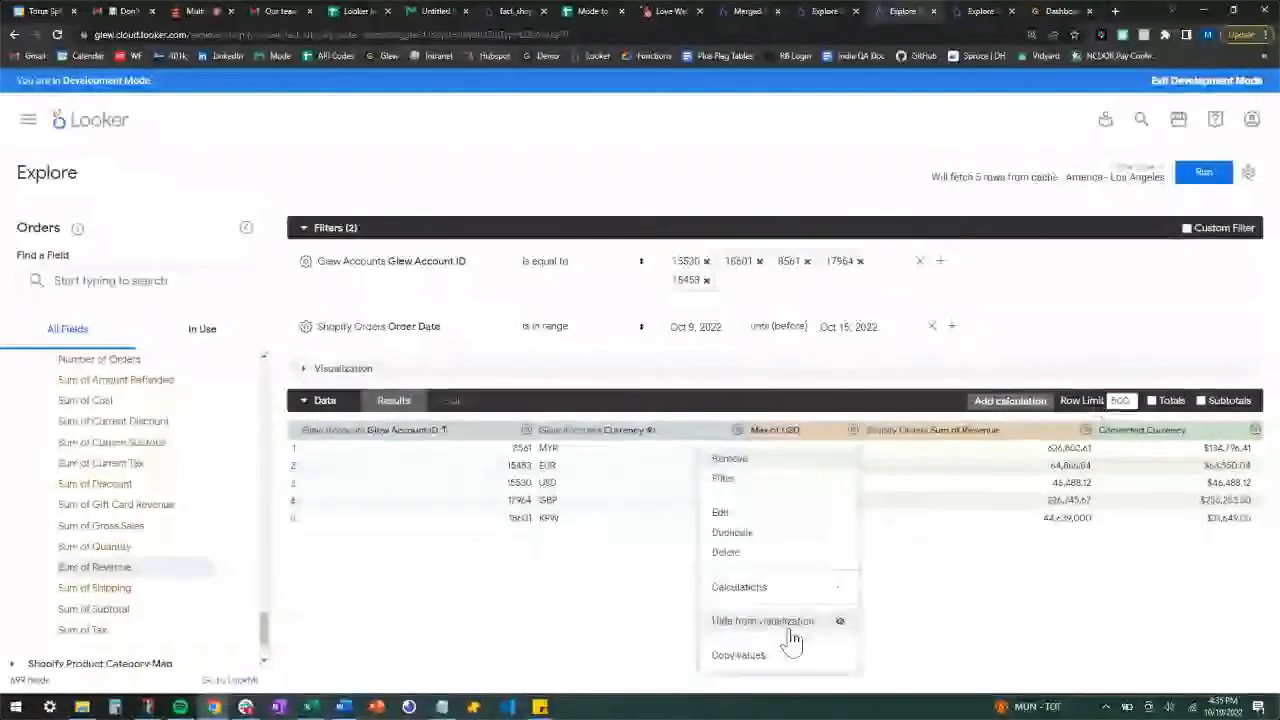
{"action": "left_click", "coordinate": [789, 625]}
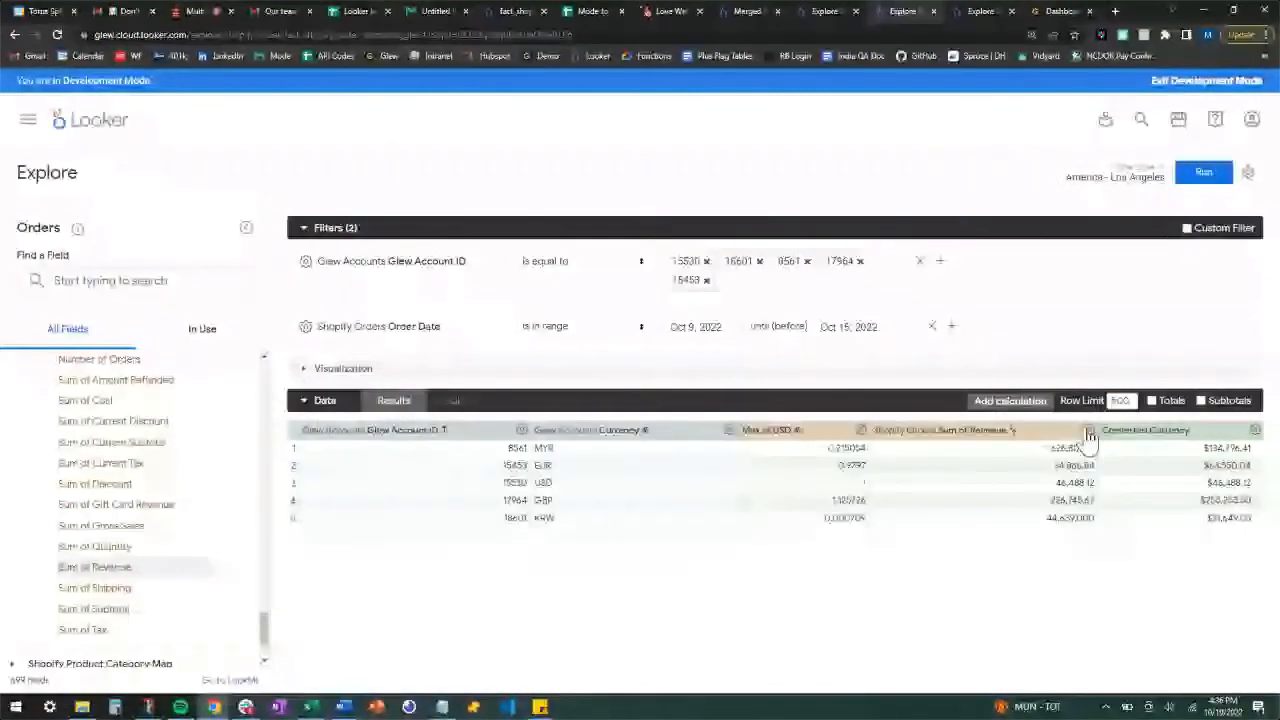
{"action": "left_click", "coordinate": [1088, 431]}
{"action": "left_click", "coordinate": [1006, 567]}
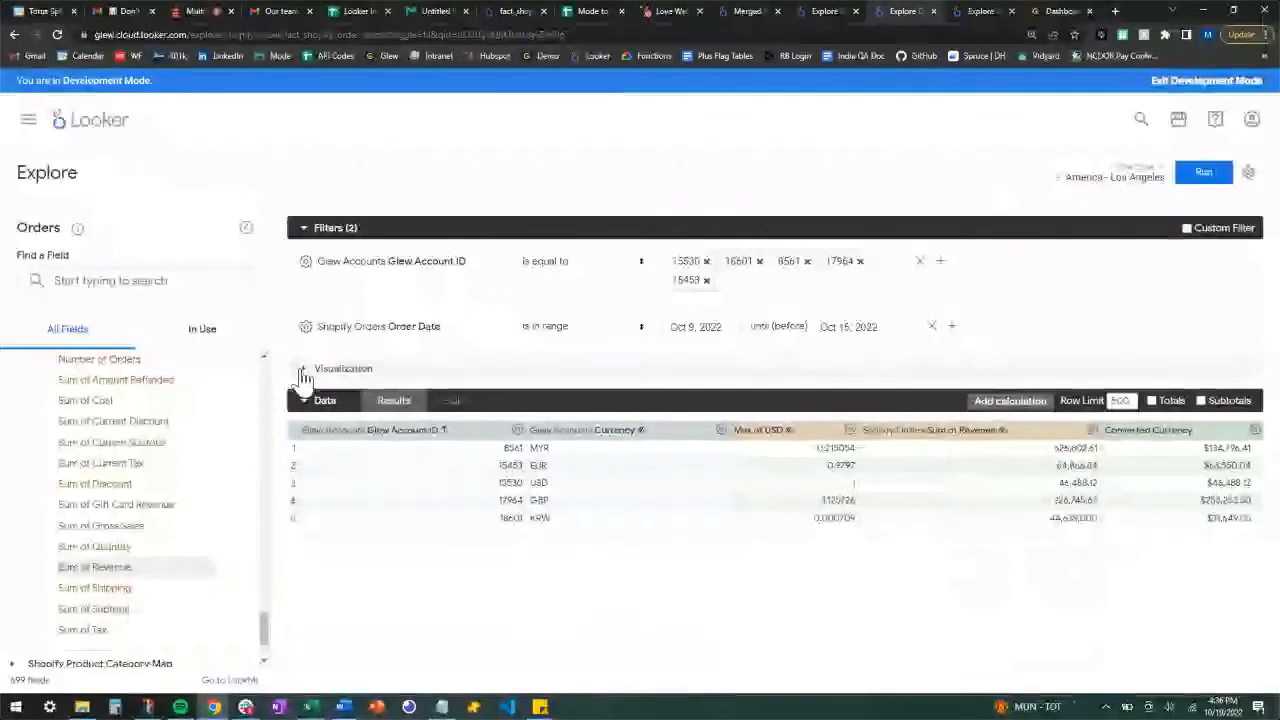
Step: Expand the visualization and remove the Max of USD column from the results table
{"action": "left_click", "coordinate": [303, 370]}
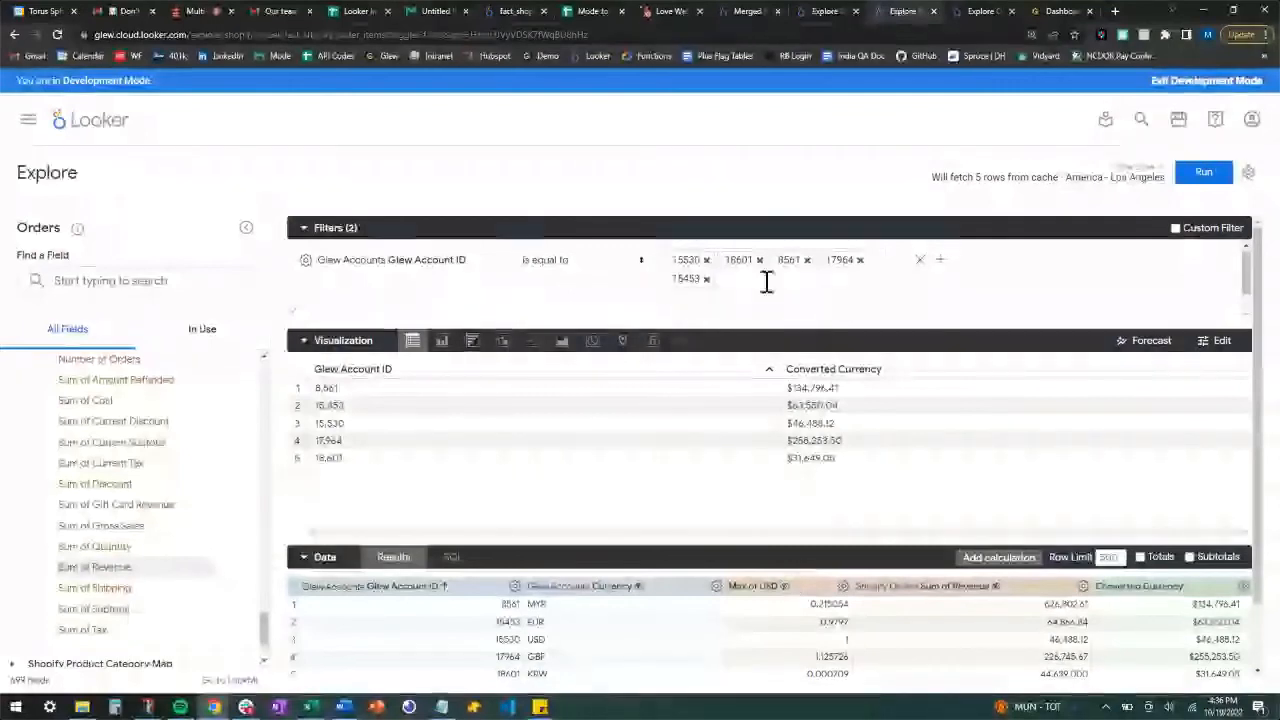
{"action": "scroll", "coordinate": [762, 284], "scroll_direction": "down", "scroll_amount": 1}
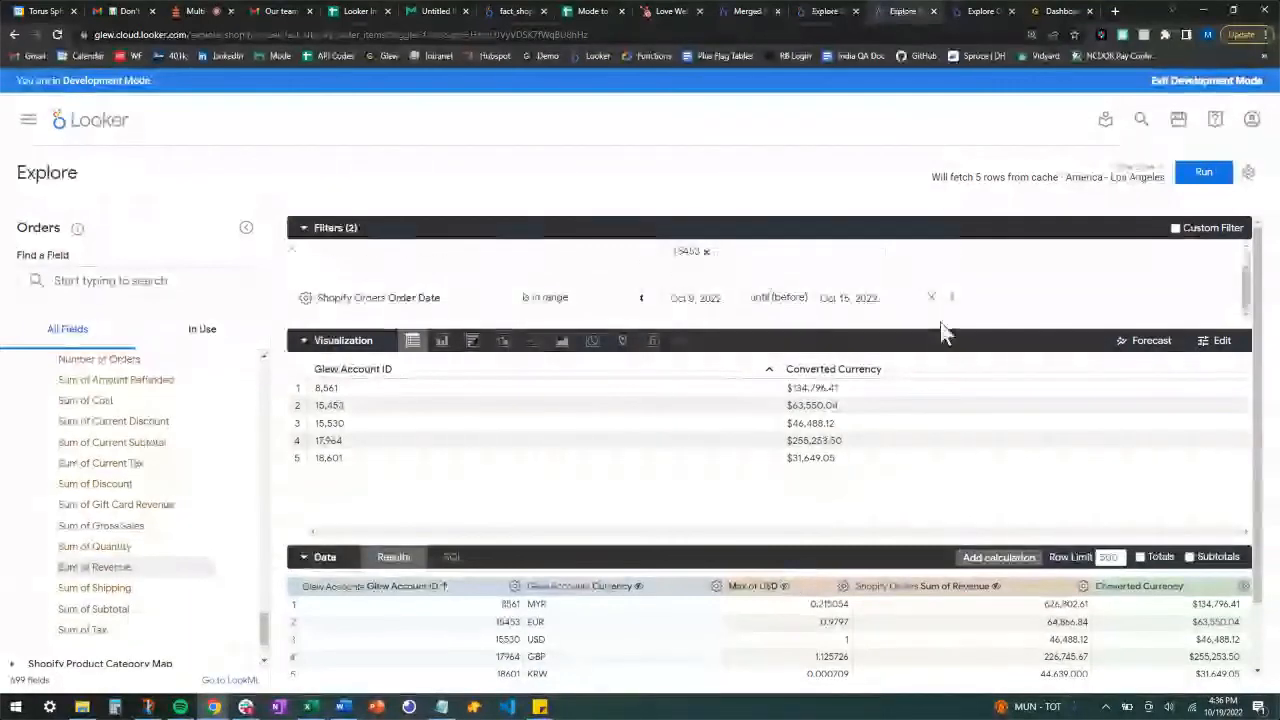
{"action": "scroll", "coordinate": [940, 322], "scroll_direction": "down", "scroll_amount": 1}
{"action": "scroll", "coordinate": [958, 302], "scroll_direction": "down", "scroll_amount": 1}
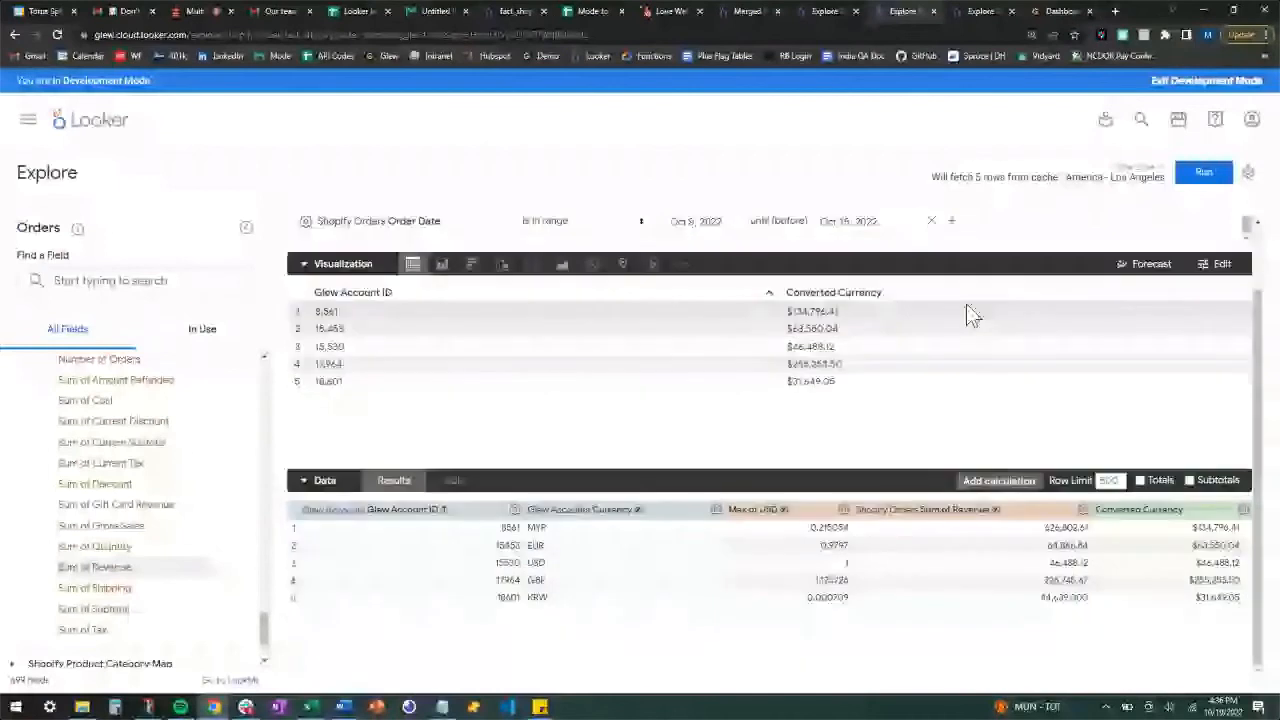
{"action": "left_click", "coordinate": [843, 512]}
{"action": "left_click", "coordinate": [822, 443]}
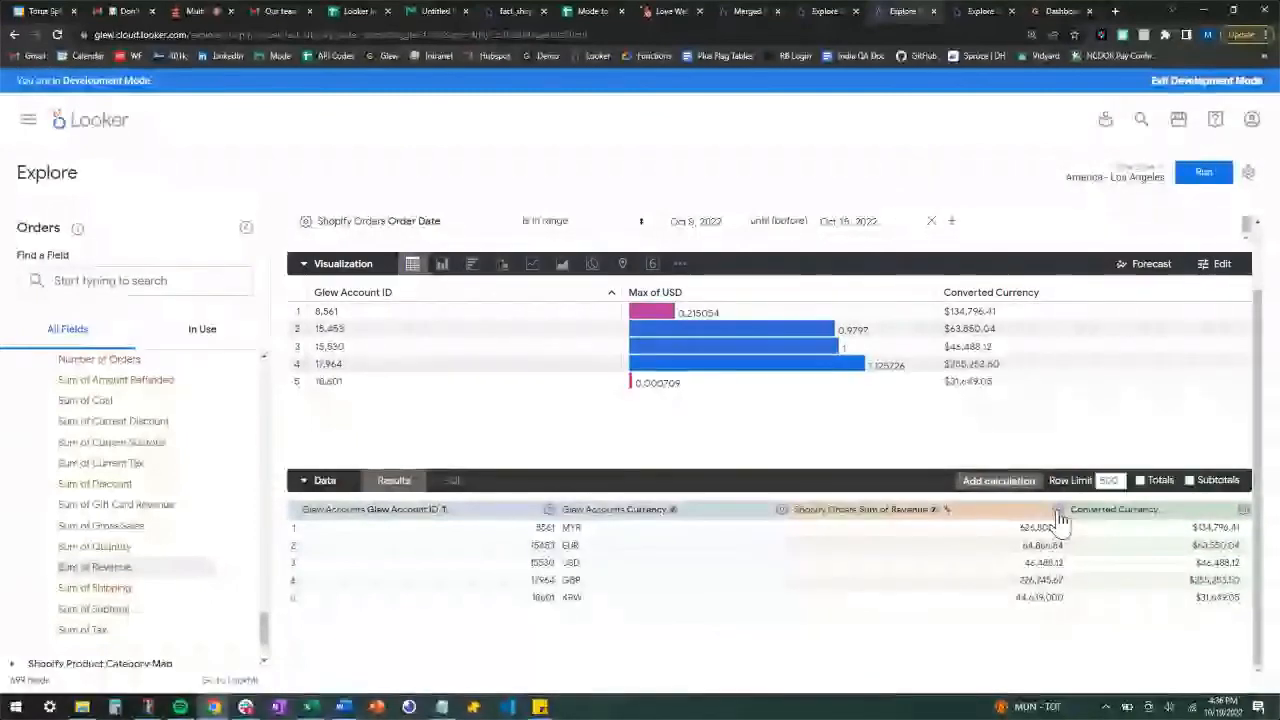
{"action": "left_click", "coordinate": [1057, 511]}
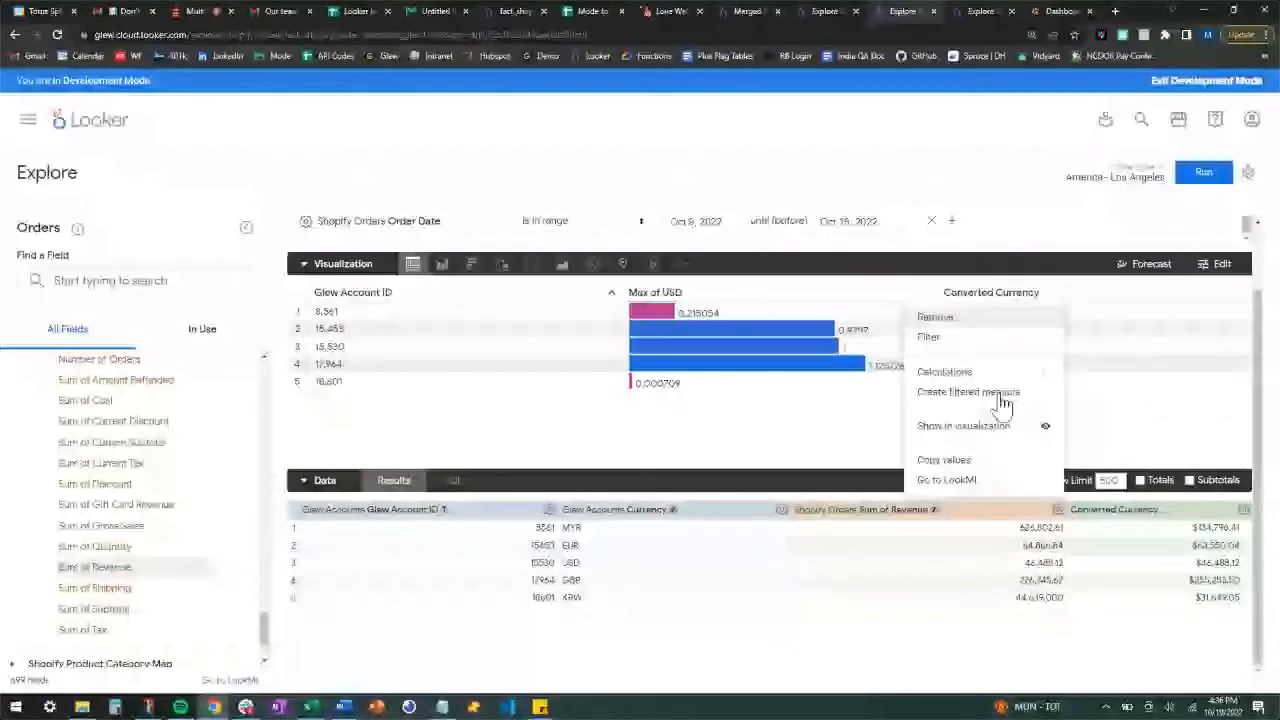
{"action": "left_click", "coordinate": [958, 617]}
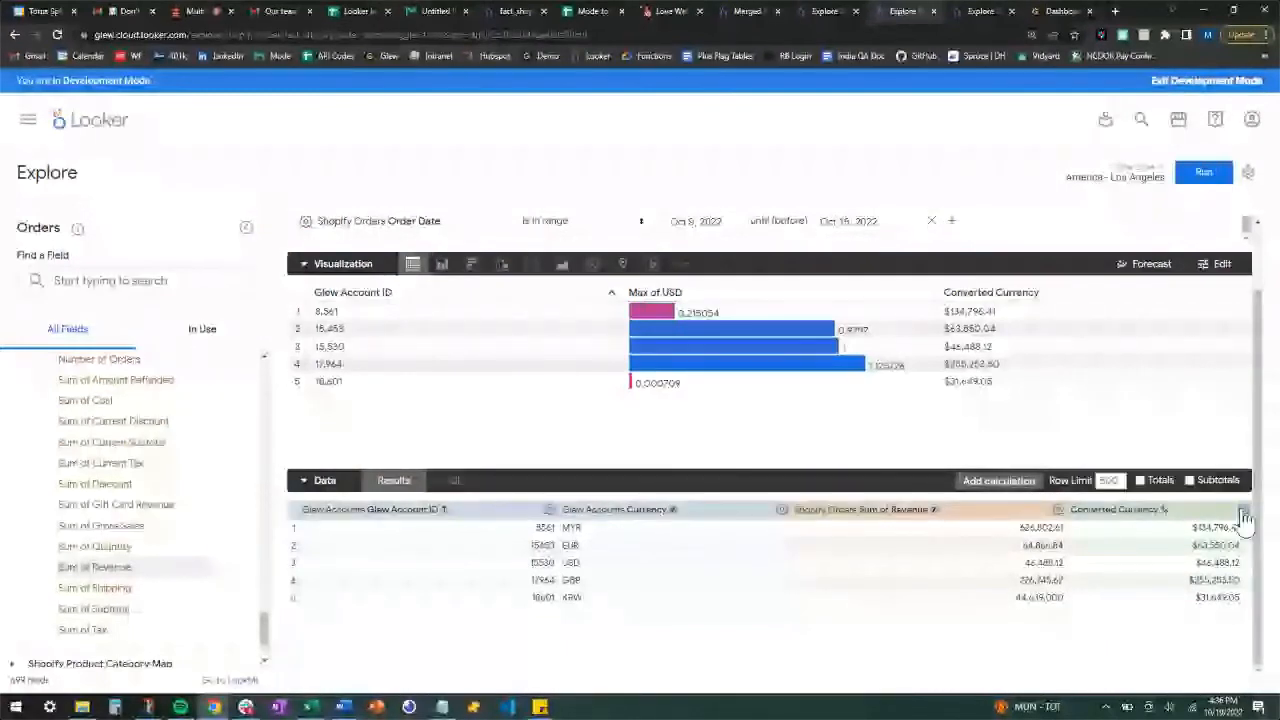
Step: Edit the Converted Currency calculation, replacing ${max_of_usd} in its expression with the fixed multiplier .95
{"action": "left_click", "coordinate": [1245, 515]}
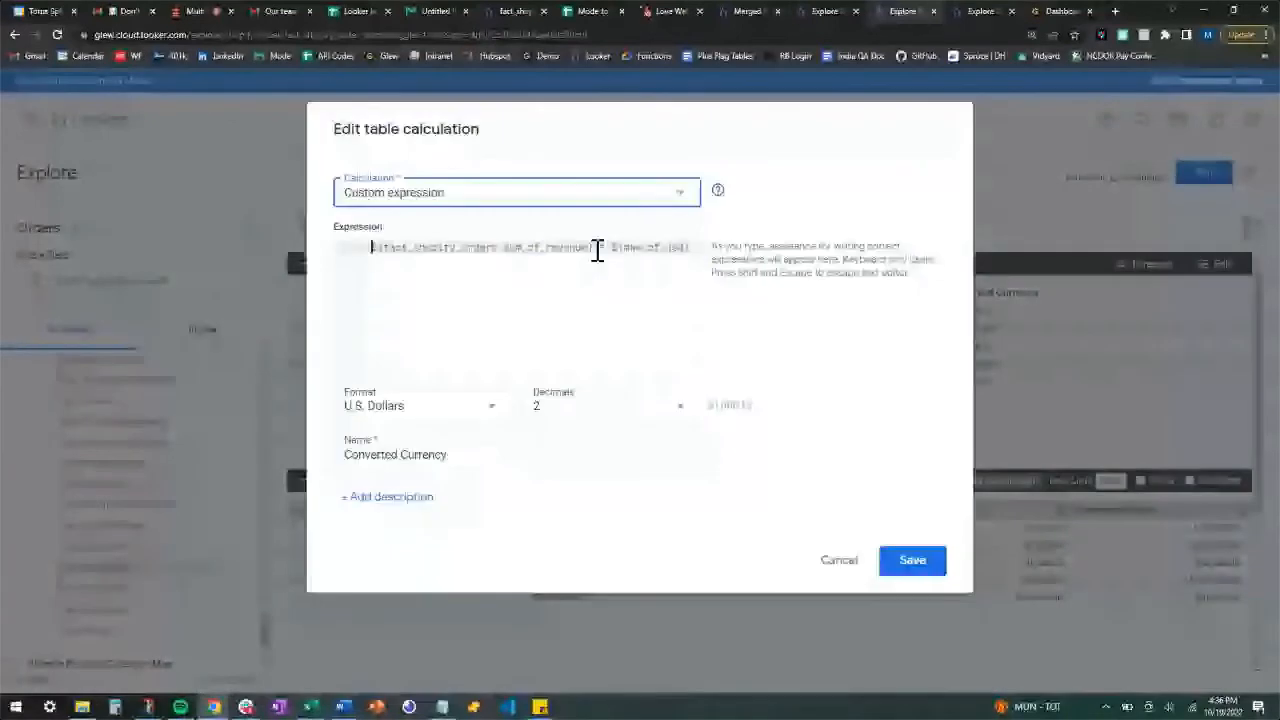
{"action": "left_click_drag", "start_coordinate": [610, 248], "coordinate": [692, 250]}
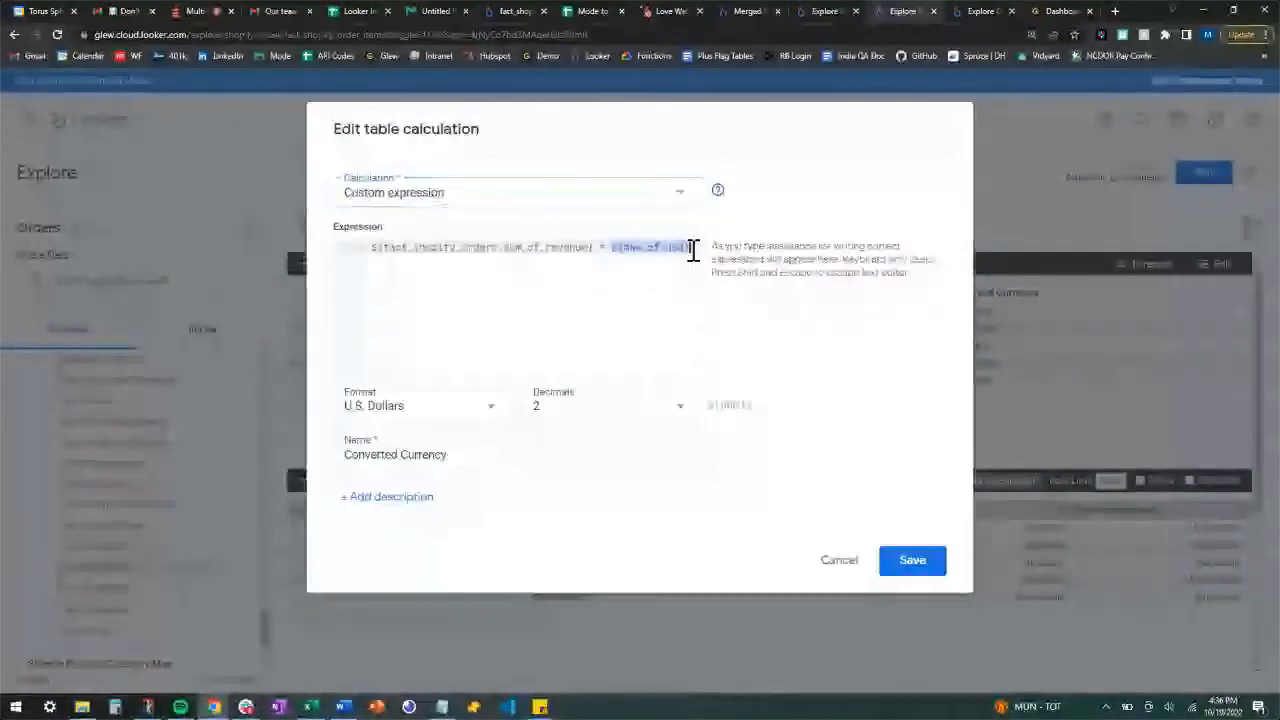
{"action": "key", "text": "BackSpace"}
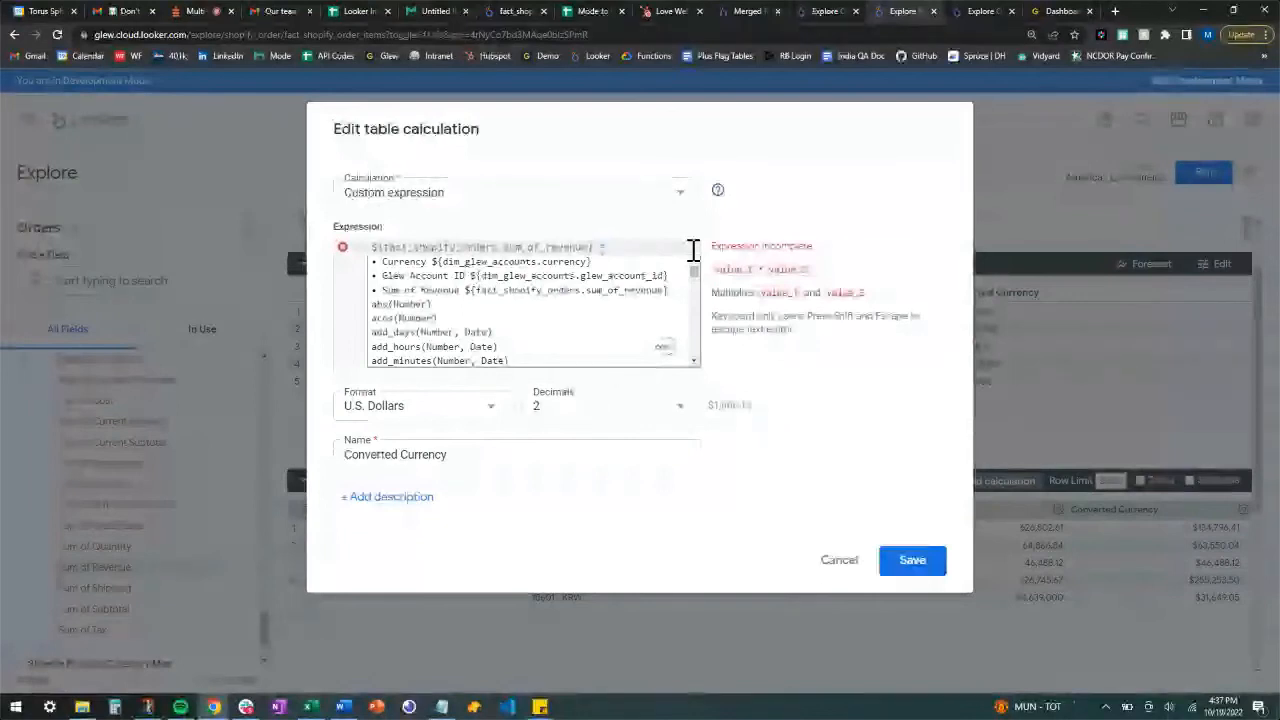
{"action": "type", "text": "."}
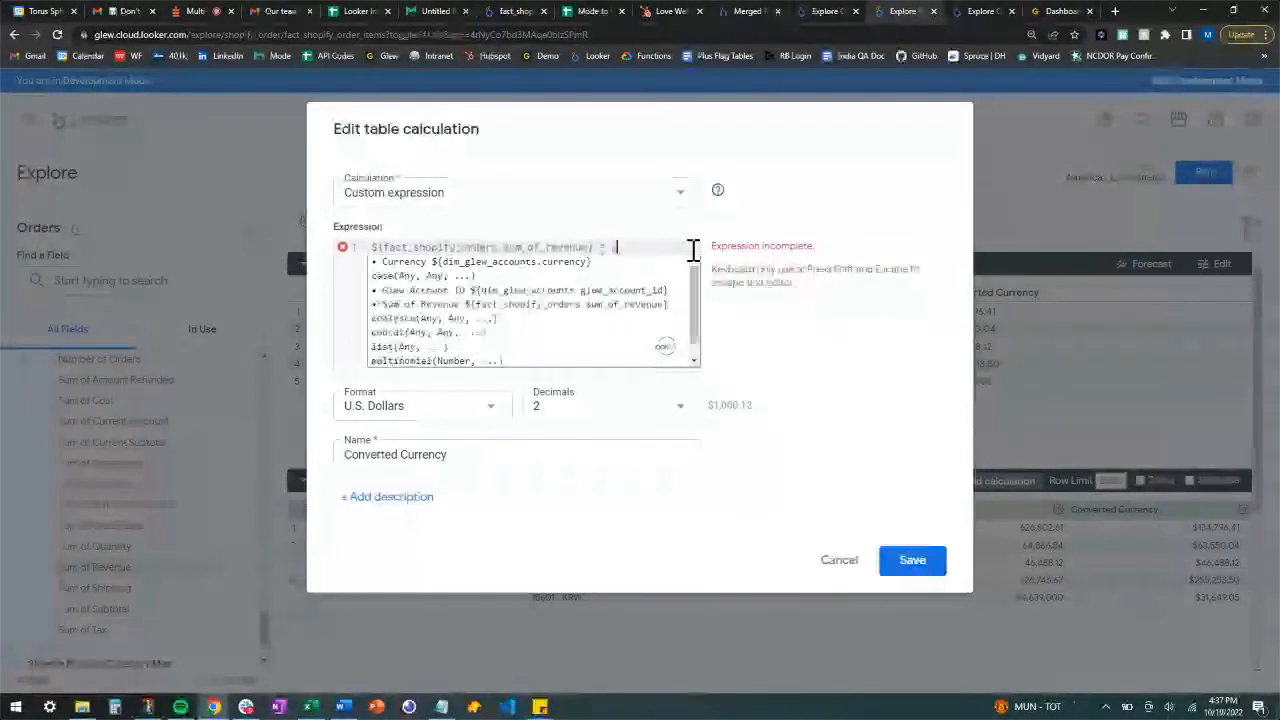
{"action": "type", "text": "98"}
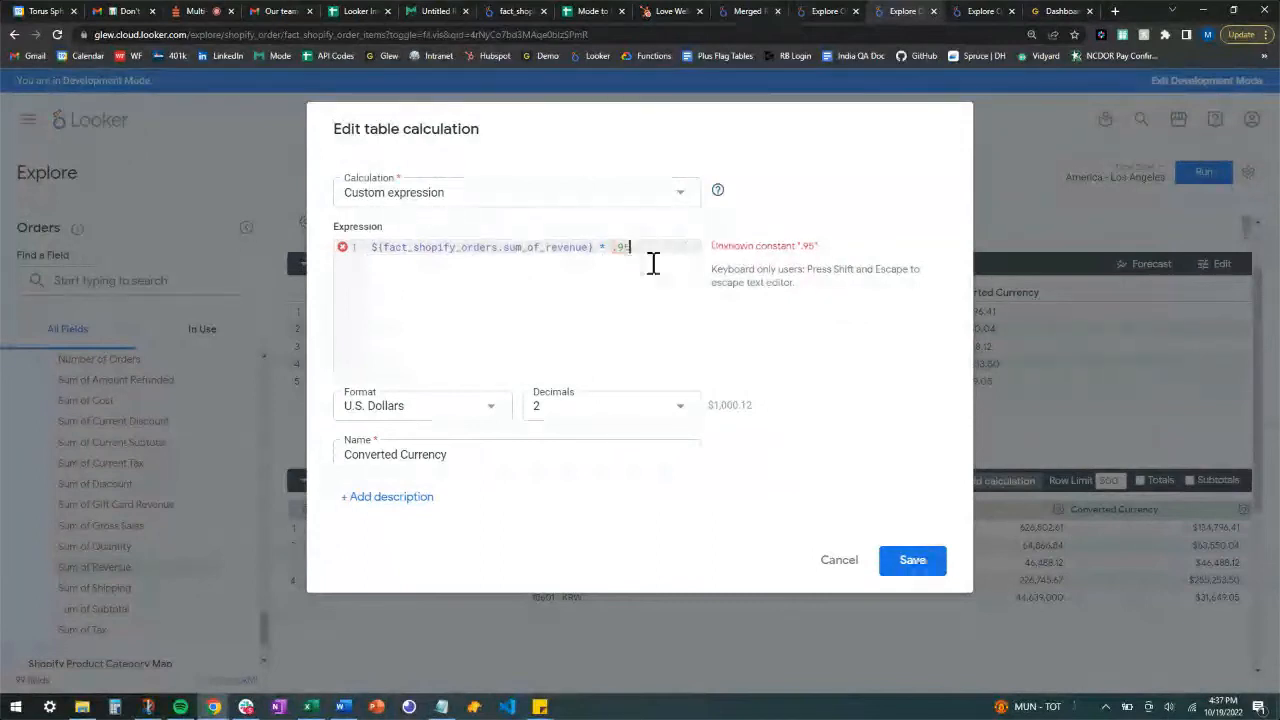
Step: Try enclosing the .95 multiplier in quotation marks, first single and then double
{"action": "left_click", "coordinate": [614, 248]}
{"action": "type", "text": "'"}
{"action": "left_click", "coordinate": [650, 251]}
{"action": "type", "text": "'"}
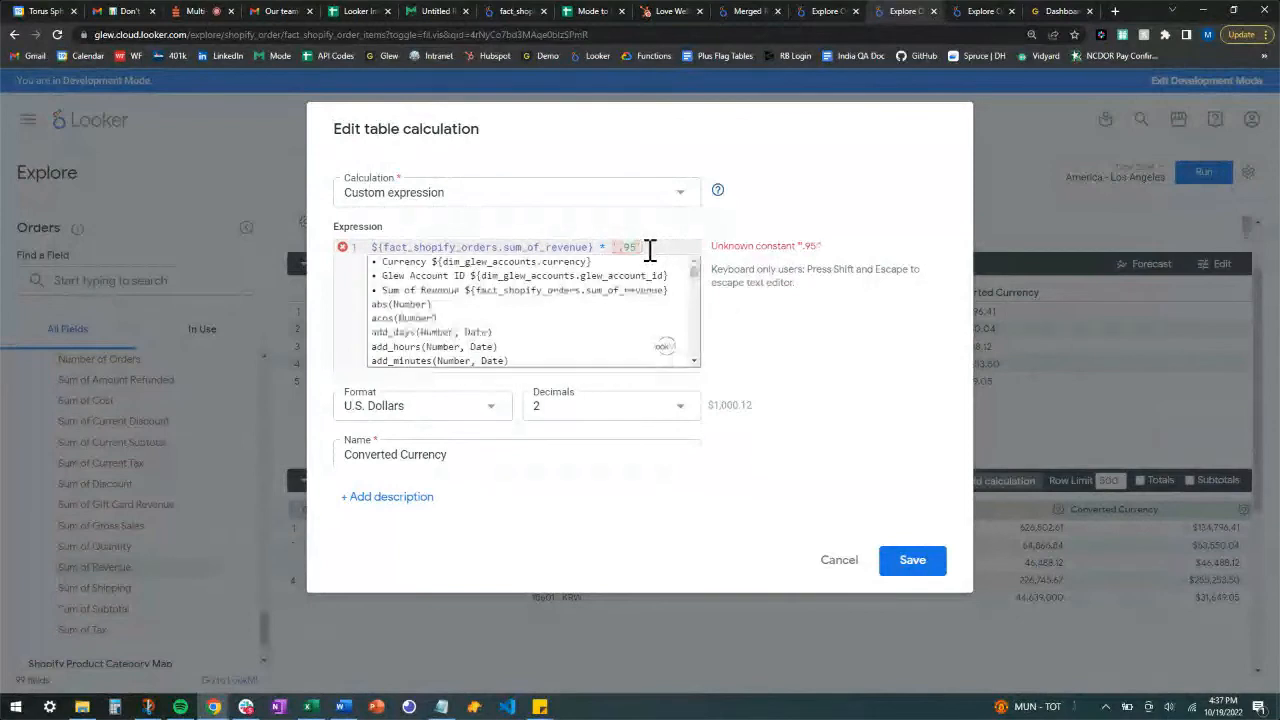
{"action": "left_click", "coordinate": [650, 251]}
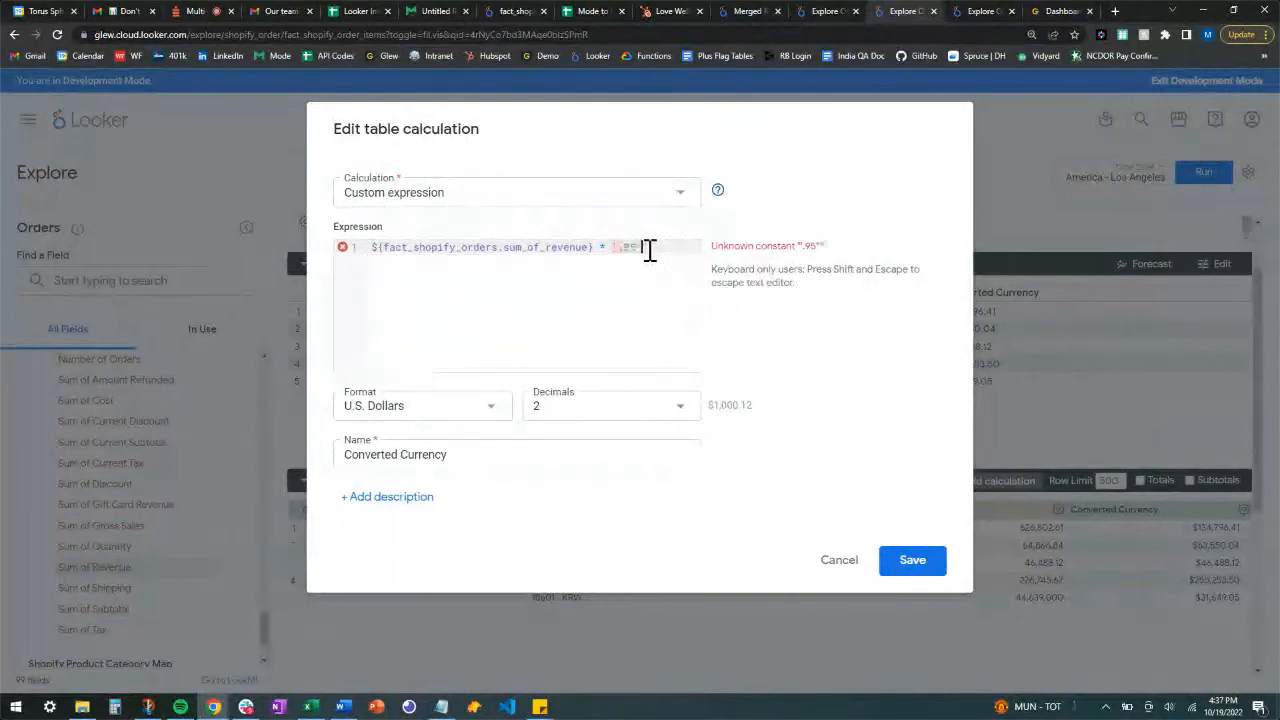
{"action": "left_click", "coordinate": [619, 248]}
{"action": "key", "text": "BackSpace"}
{"action": "type", "text": "\""}
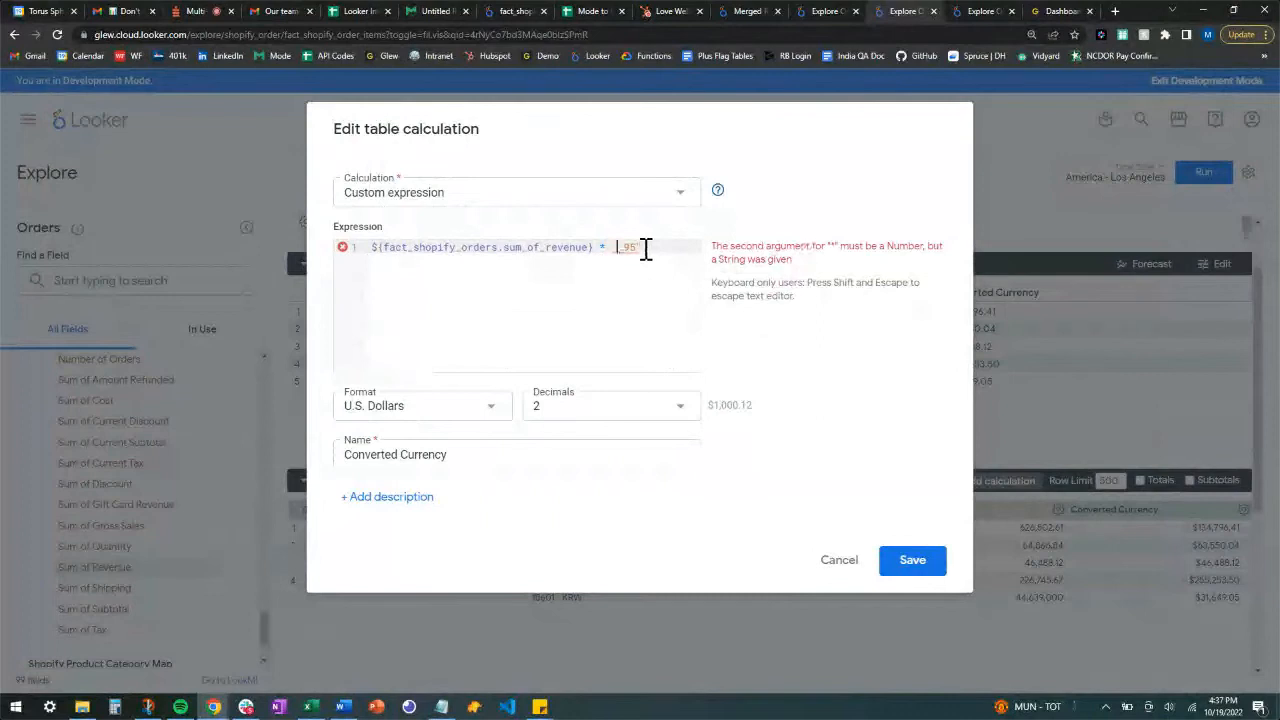
Step: Replace the quoted multiplier with 0.95 and save the Converted Currency calculation
{"action": "left_click_drag", "start_coordinate": [620, 250], "coordinate": [613, 249]}
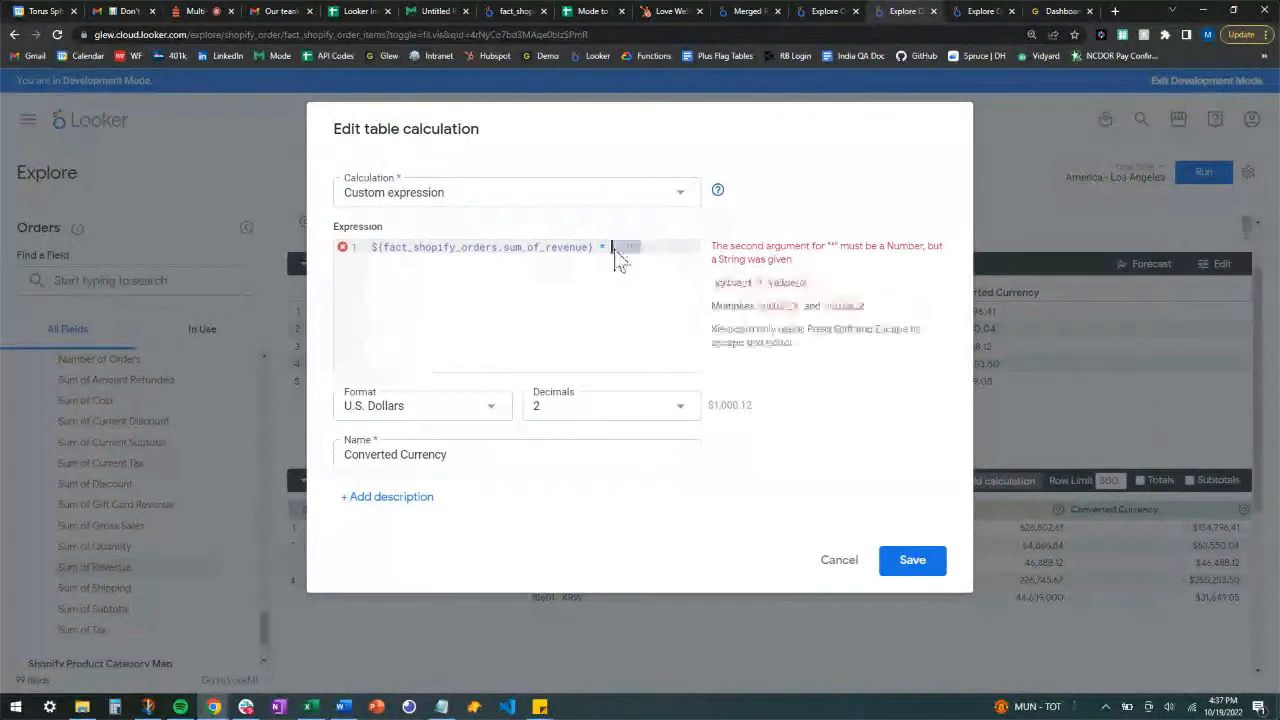
{"action": "type", "text": "0.95"}
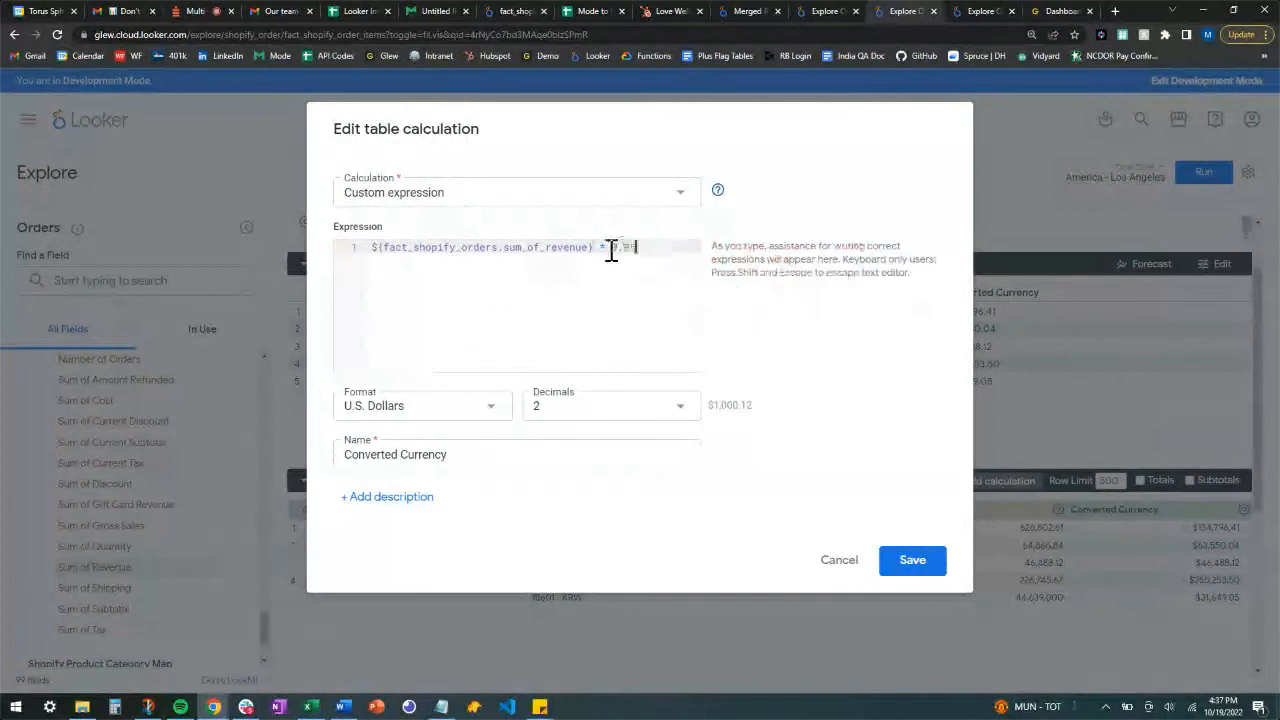
{"action": "left_click", "coordinate": [913, 565]}
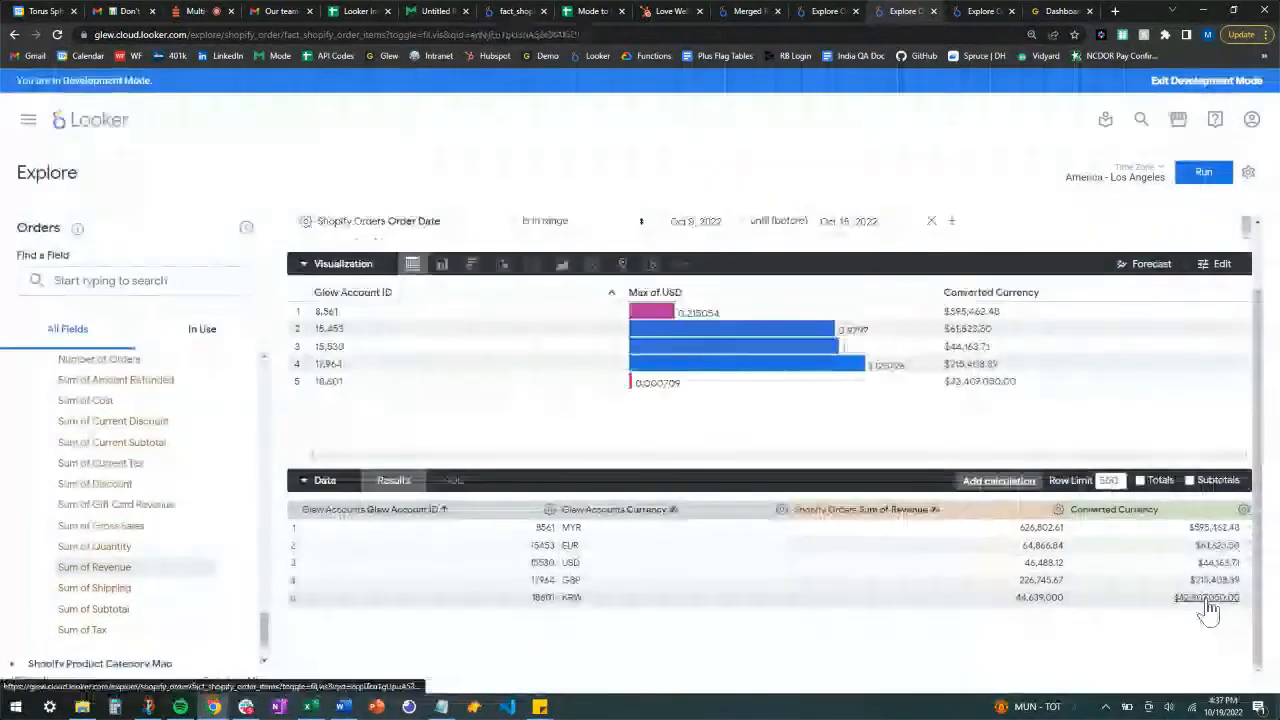
Step: Reopen the Converted Currency calculation for editing and insert three blank lines above its expression
{"action": "left_click", "coordinate": [1243, 511]}
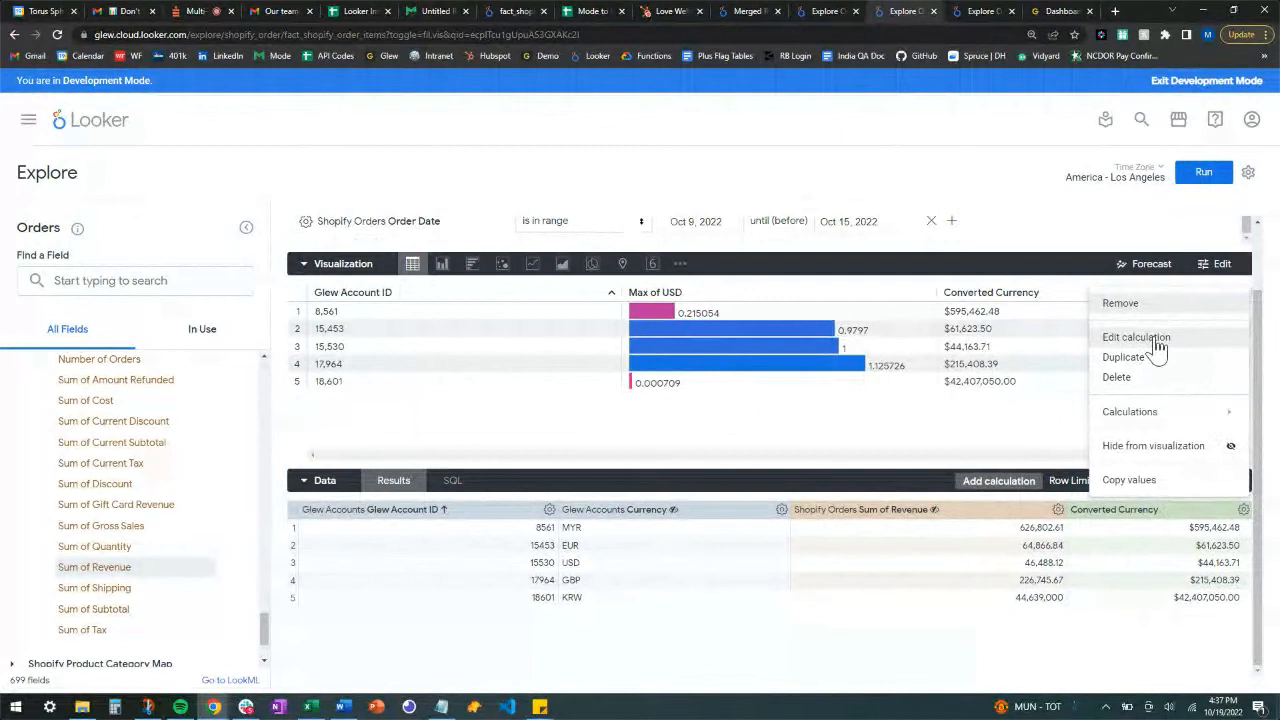
{"action": "left_click", "coordinate": [1136, 338]}
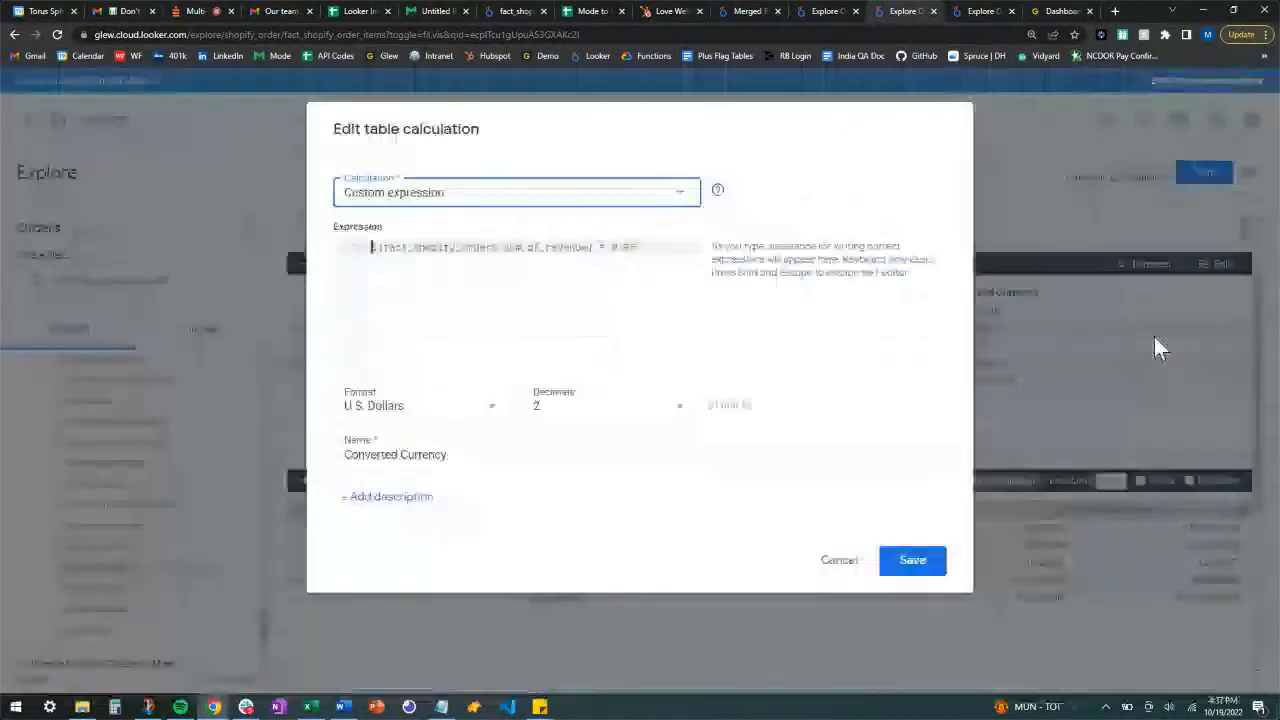
{"action": "left_click_drag", "start_coordinate": [649, 246], "coordinate": [263, 249]}
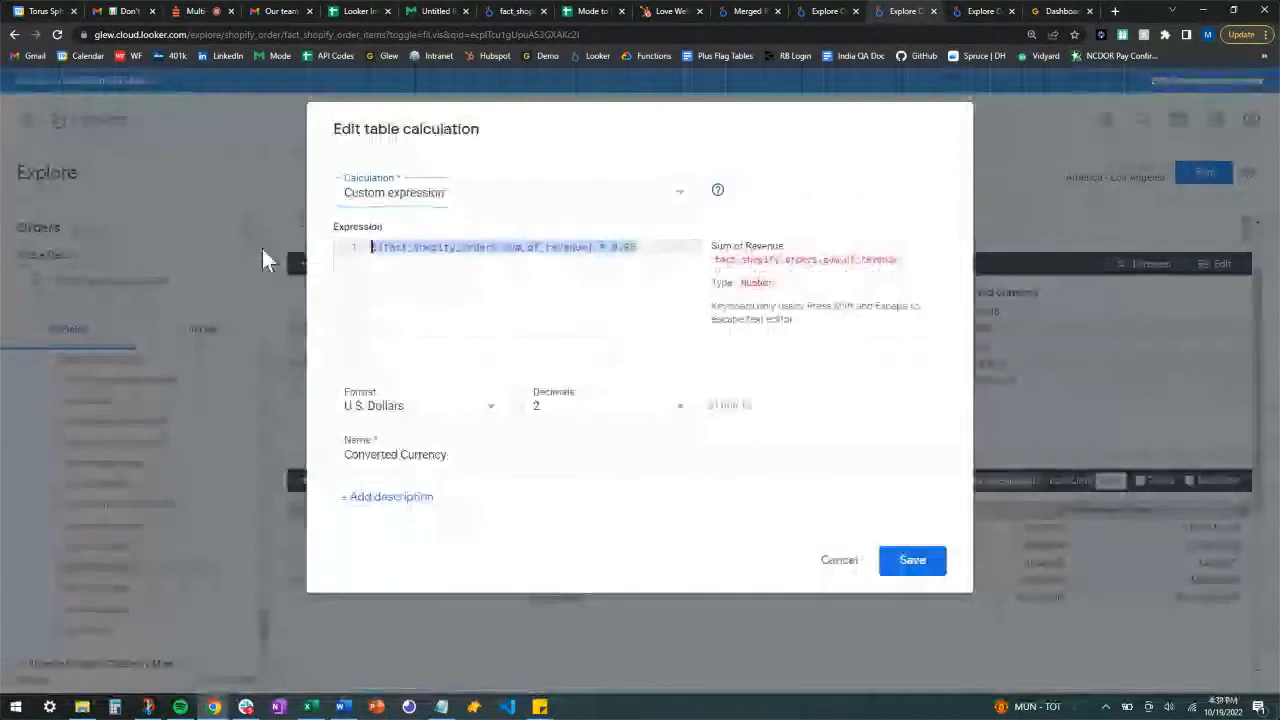
{"action": "left_click", "coordinate": [378, 256]}
{"action": "key", "text": "Return"}
{"action": "key", "text": "Return"}
{"action": "key", "text": "Return"}
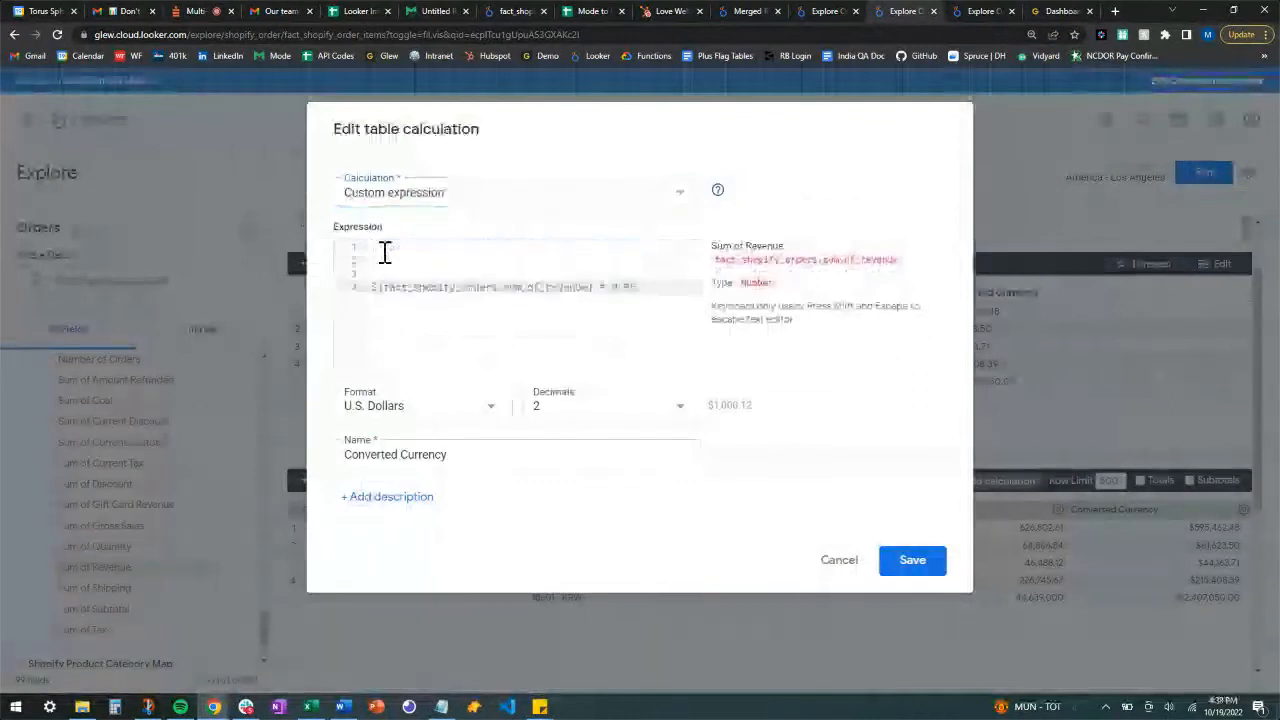
{"action": "left_click", "coordinate": [388, 250]}
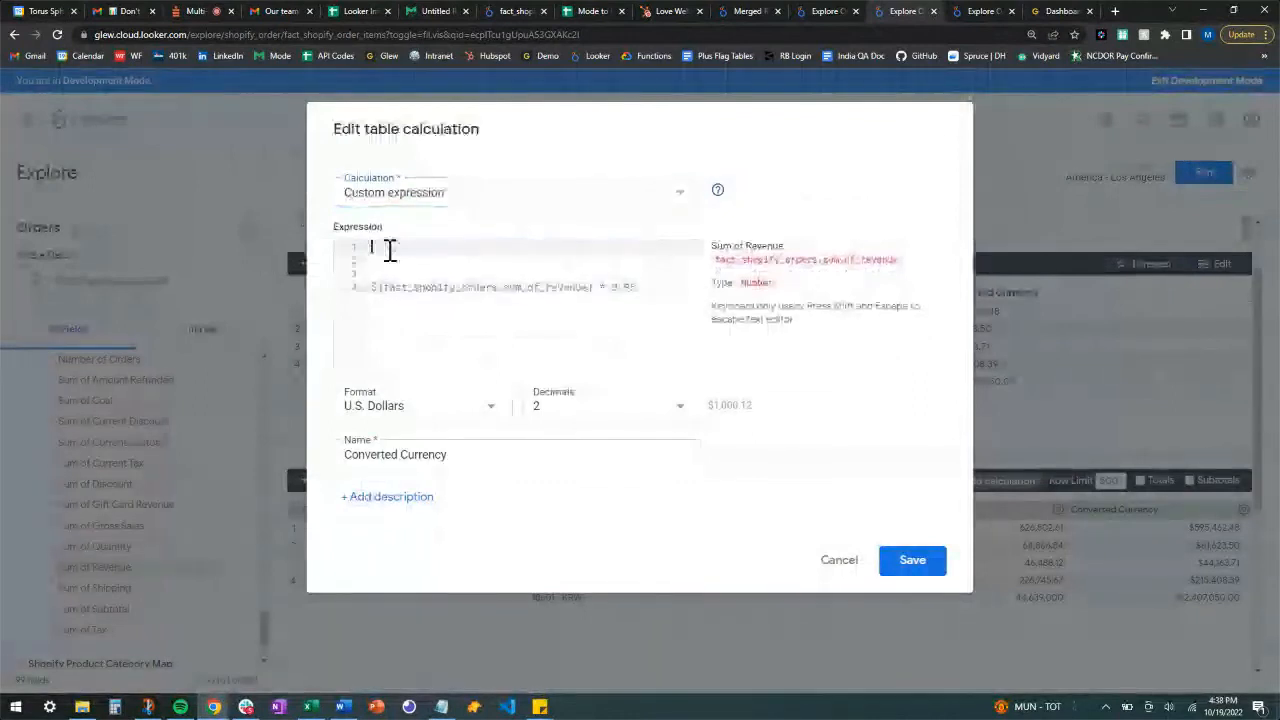
Step: Start a case expression on the first line with the condition when(${dim_glew_accounts.currency} = "GBP")
{"action": "type", "text": "case"}
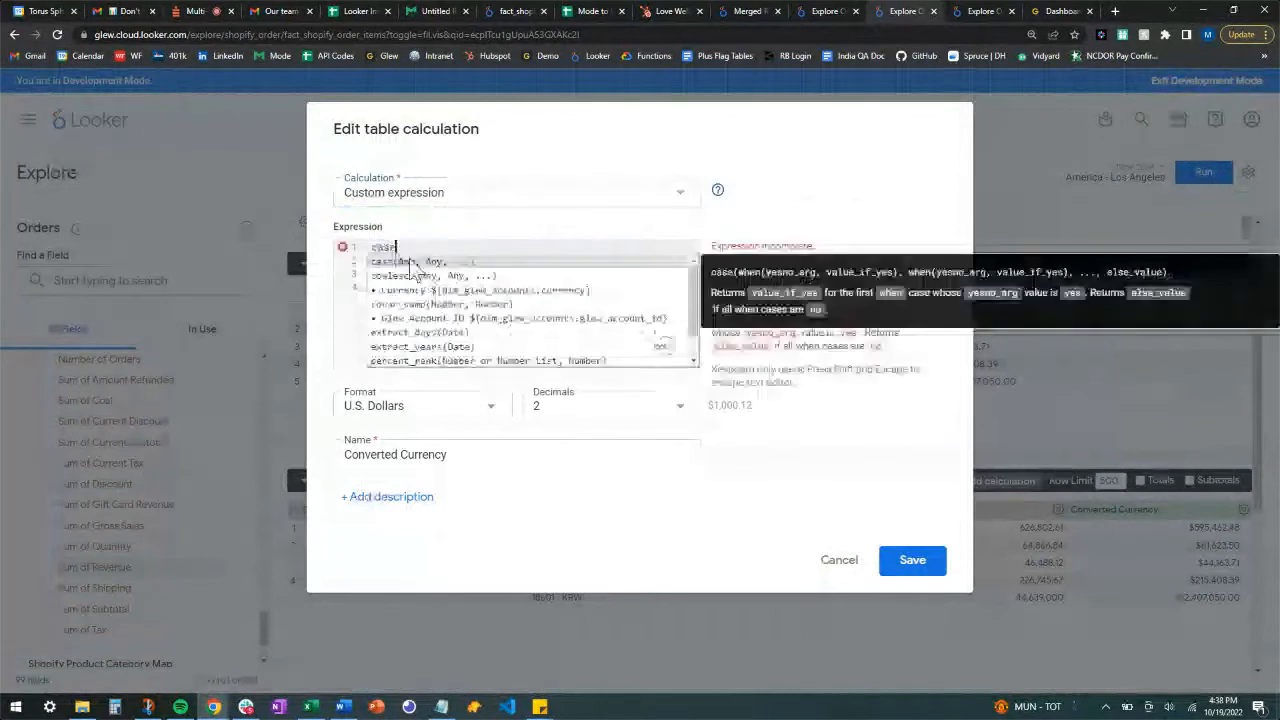
{"action": "type", "text": "(w"}
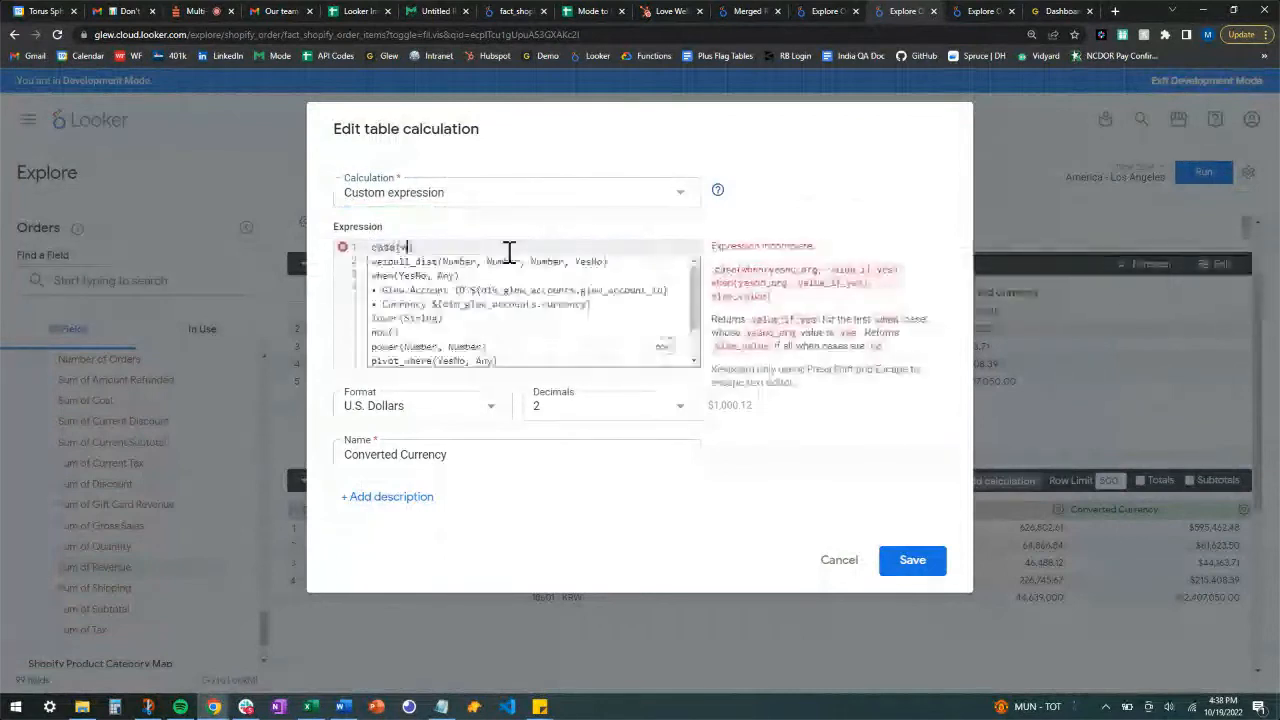
{"action": "type", "text": "hen(curre"}
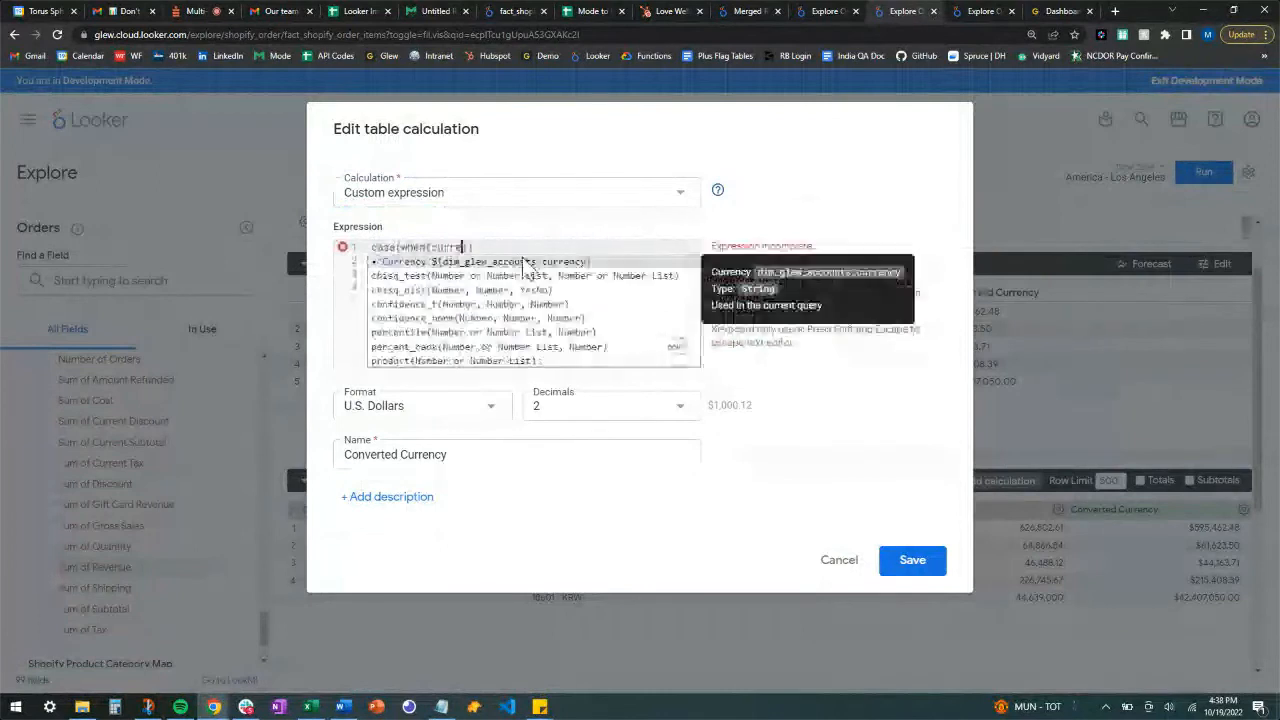
{"action": "left_click", "coordinate": [522, 258]}
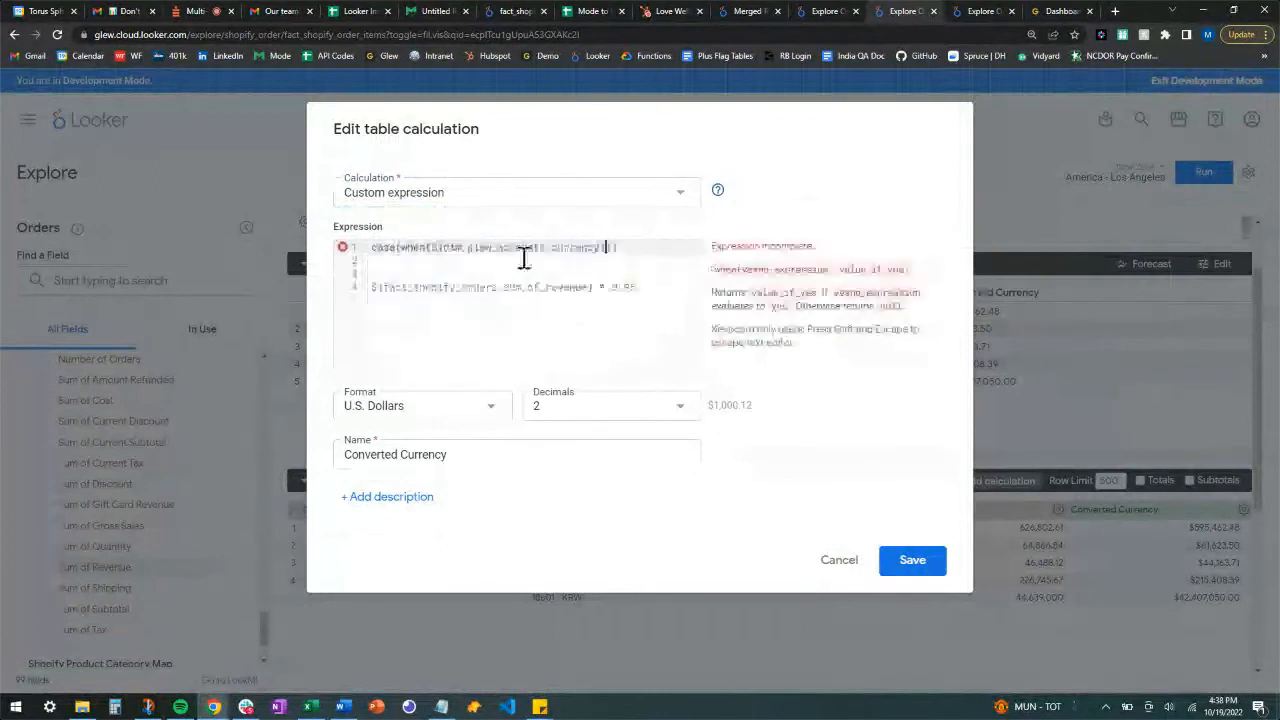
{"action": "type", "text": "= "}
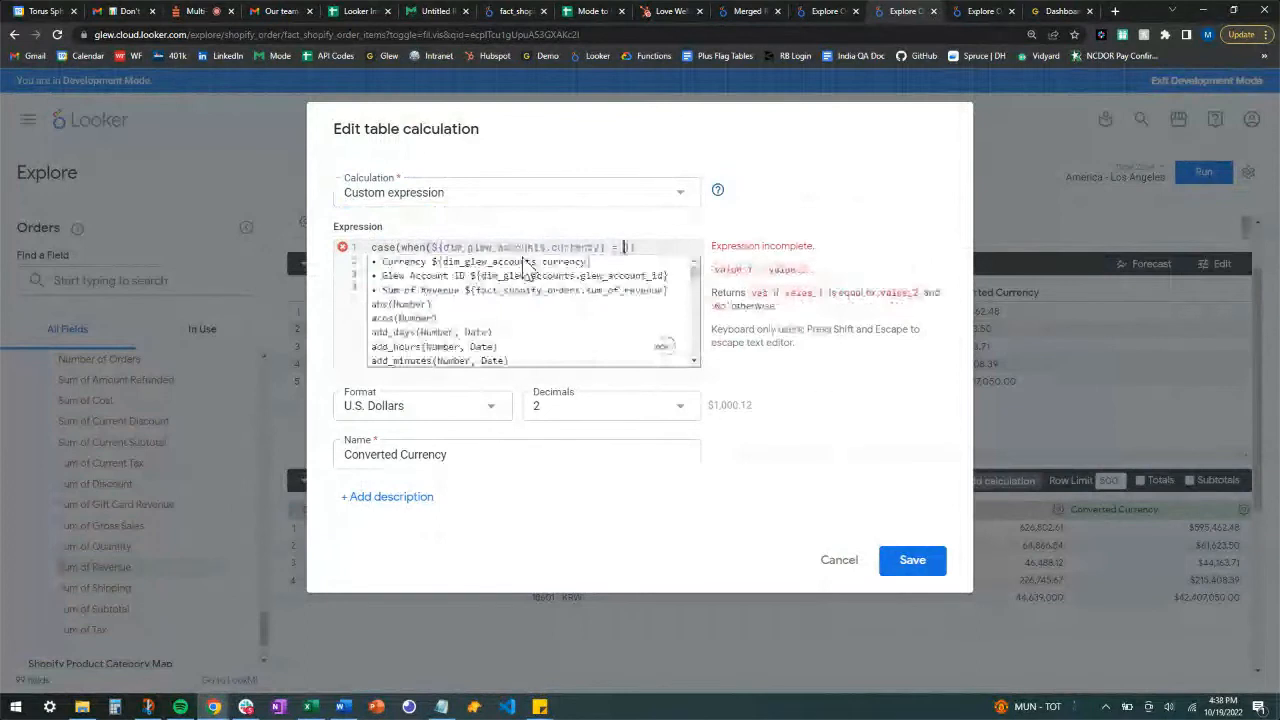
{"action": "type", "text": "\"GB"}
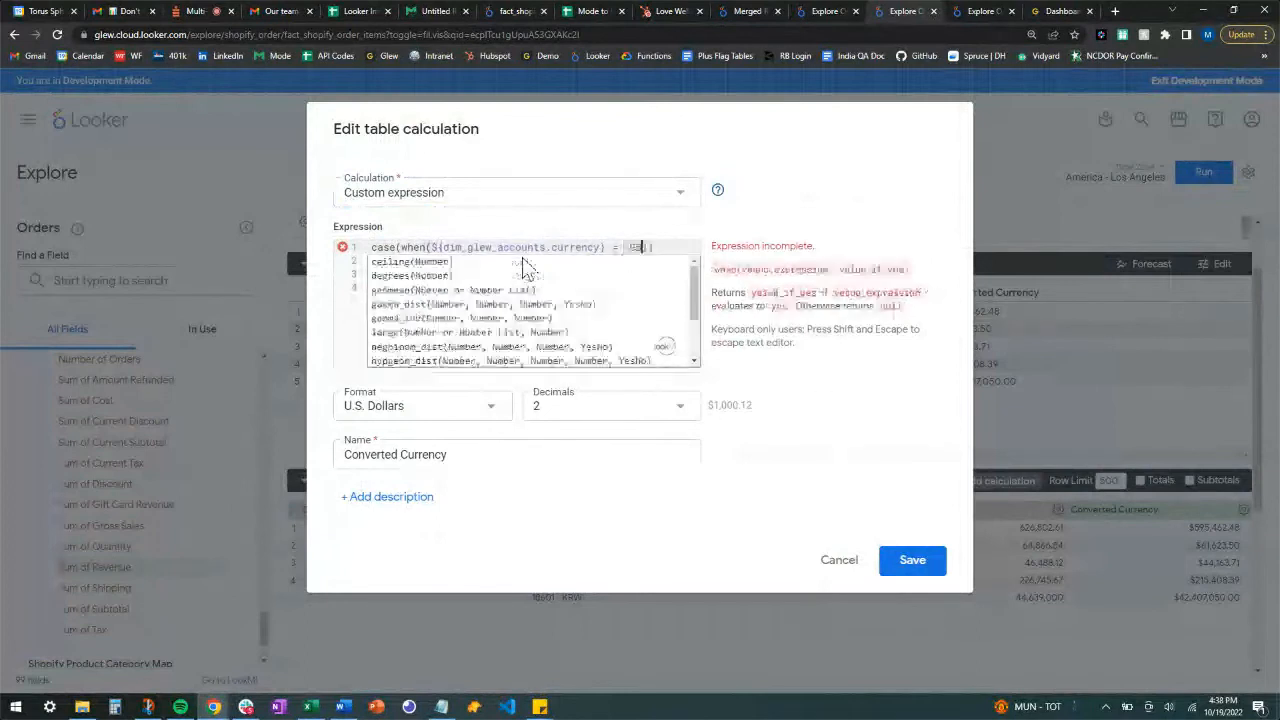
{"action": "type", "text": "P\" "}
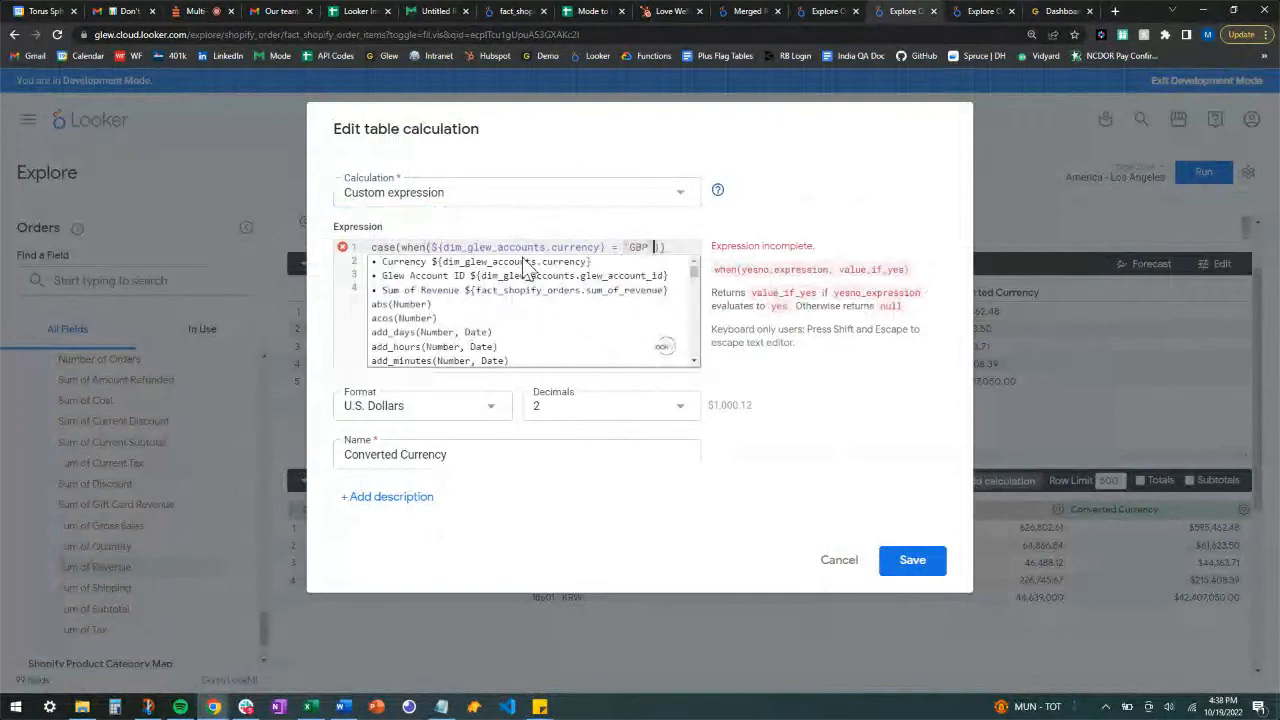
Step: Give the GBP condition the return value 0.95
{"action": "type", "text": ","}
{"action": "type", "text": "1.2"}
{"action": "key", "text": "BackSpace"}
{"action": "key", "text": "BackSpace"}
{"action": "key", "text": "BackSpace"}
{"action": "type", "text": "0.95"}
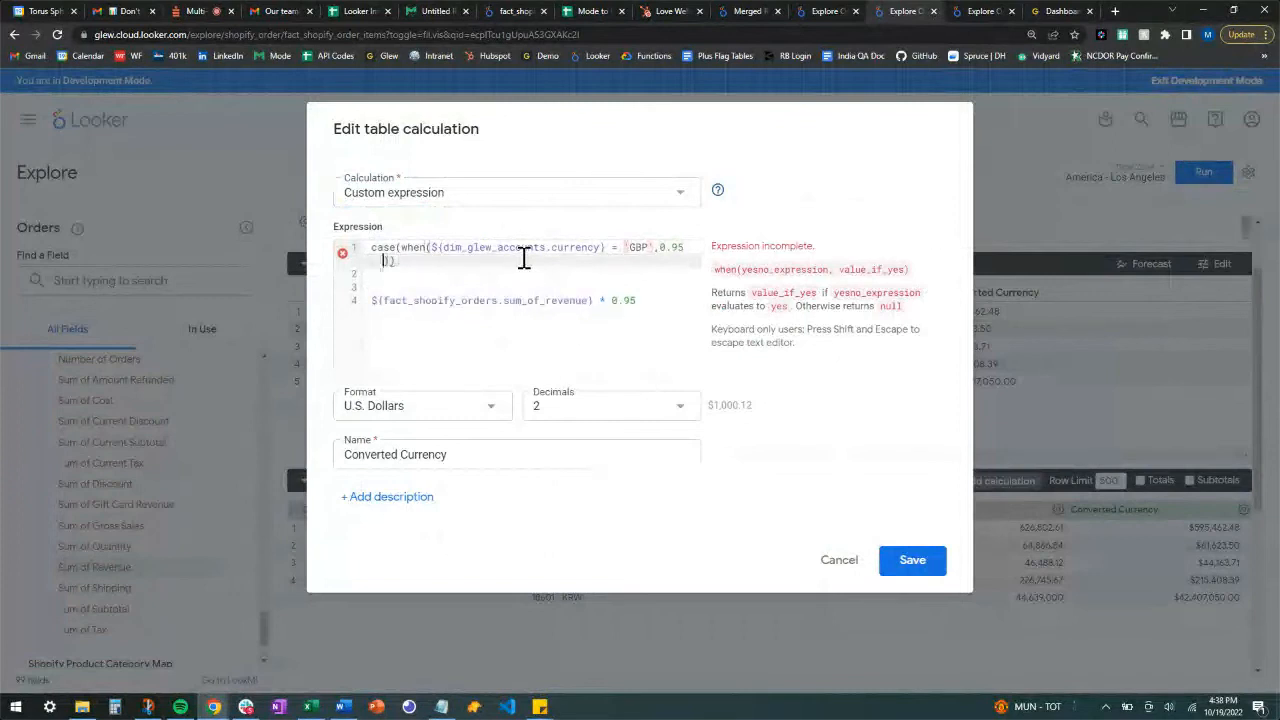
Step: Add a second when clause after the GBP clause in the case expression, testing ${dim_glew_accounts.currency}
{"action": "key", "text": "Delete"}
{"action": "key", "text": "Delete"}
{"action": "type", "text": ", when"}
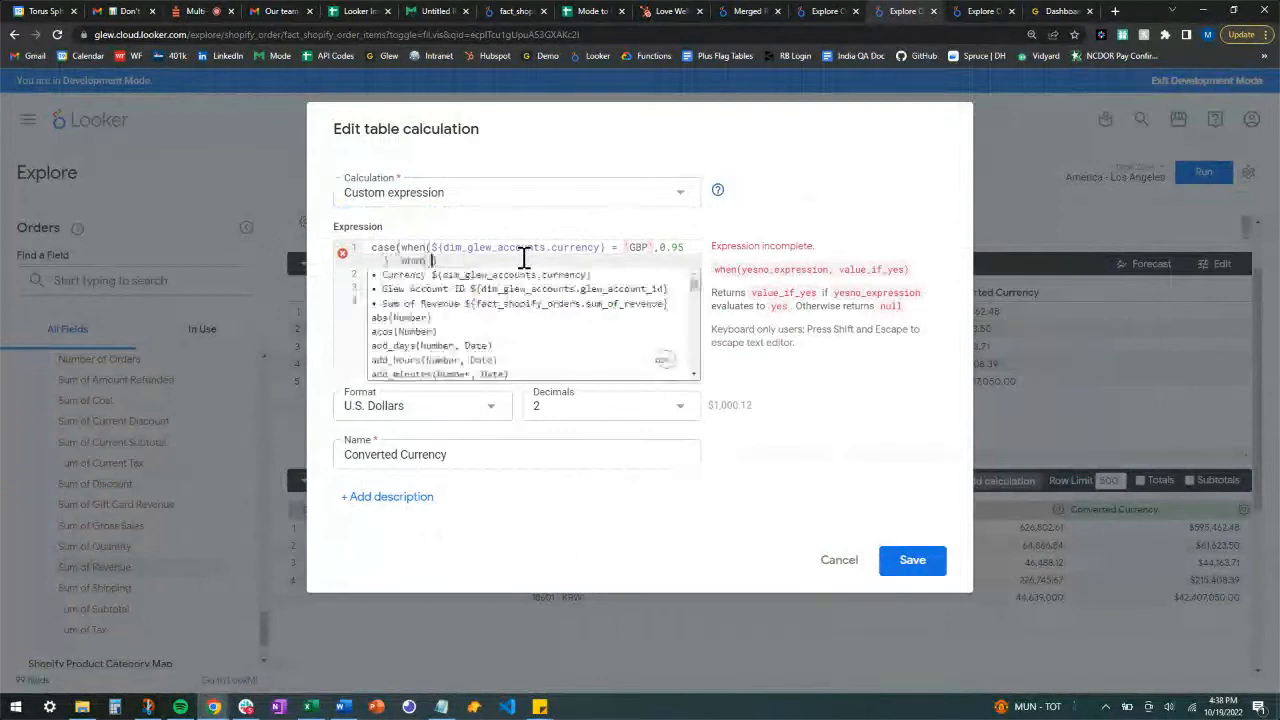
{"action": "key", "text": "BackSpace"}
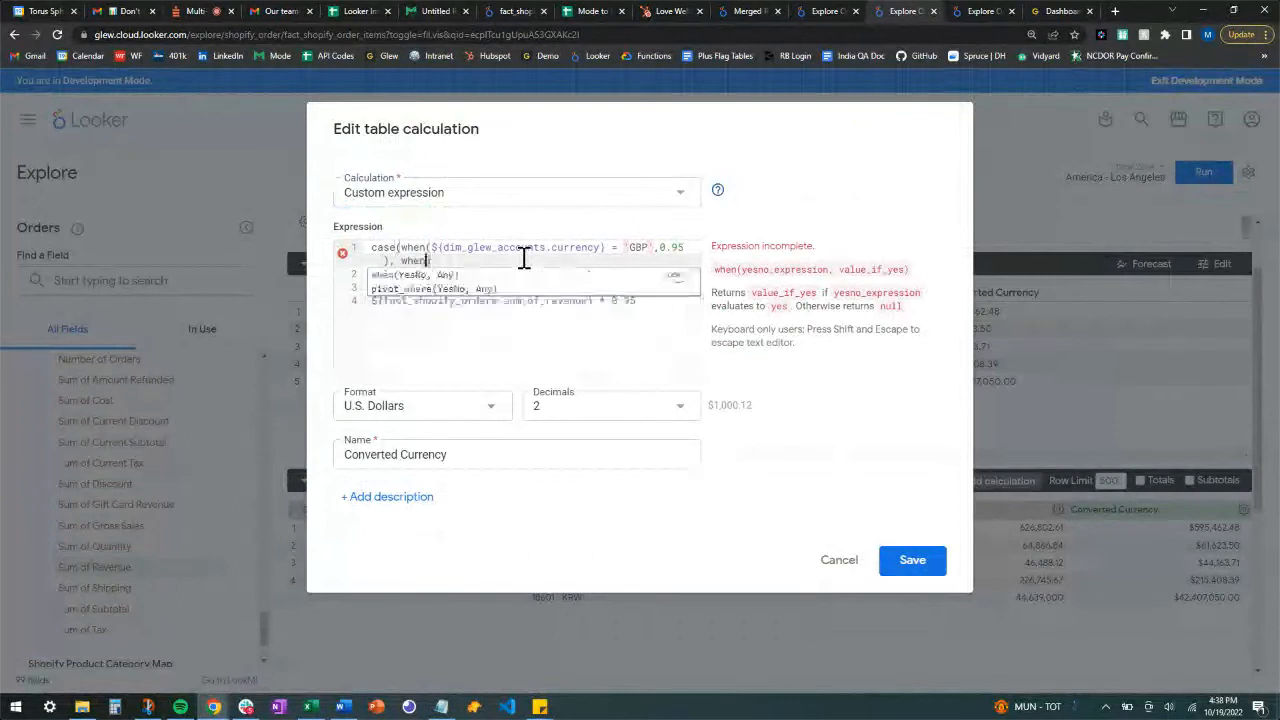
{"action": "type", "text": "("}
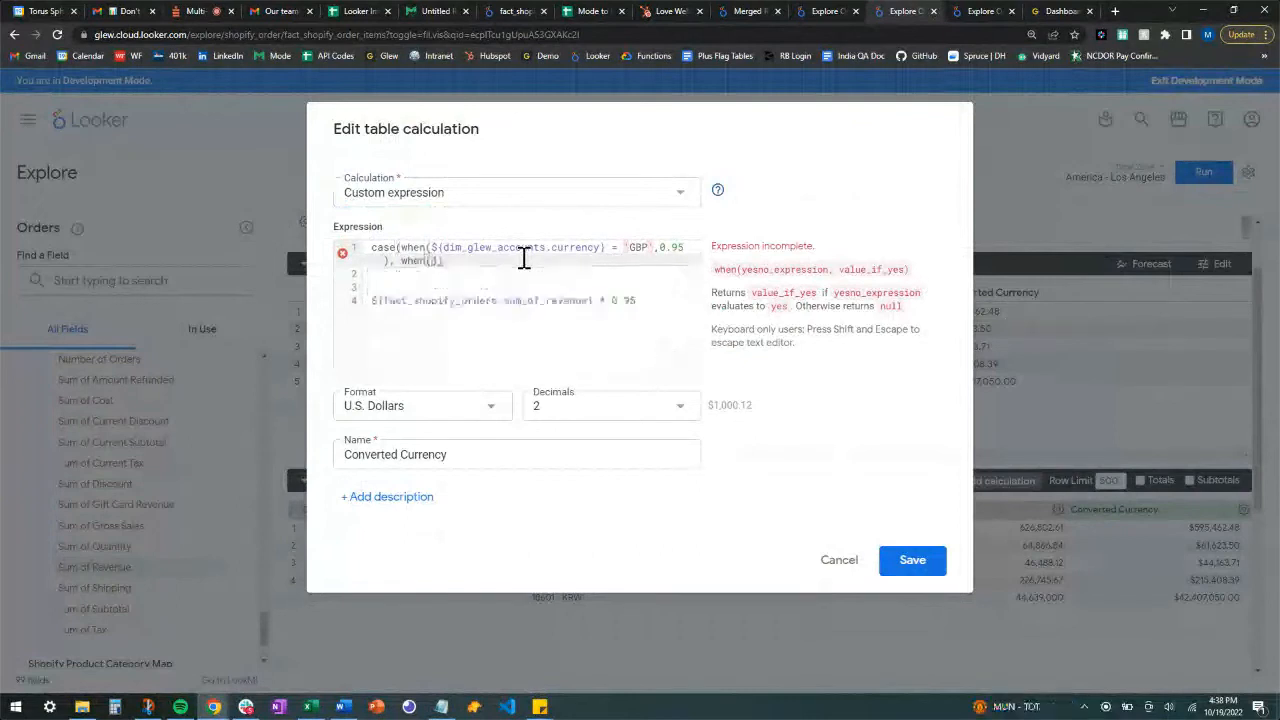
{"action": "type", "text": "curr"}
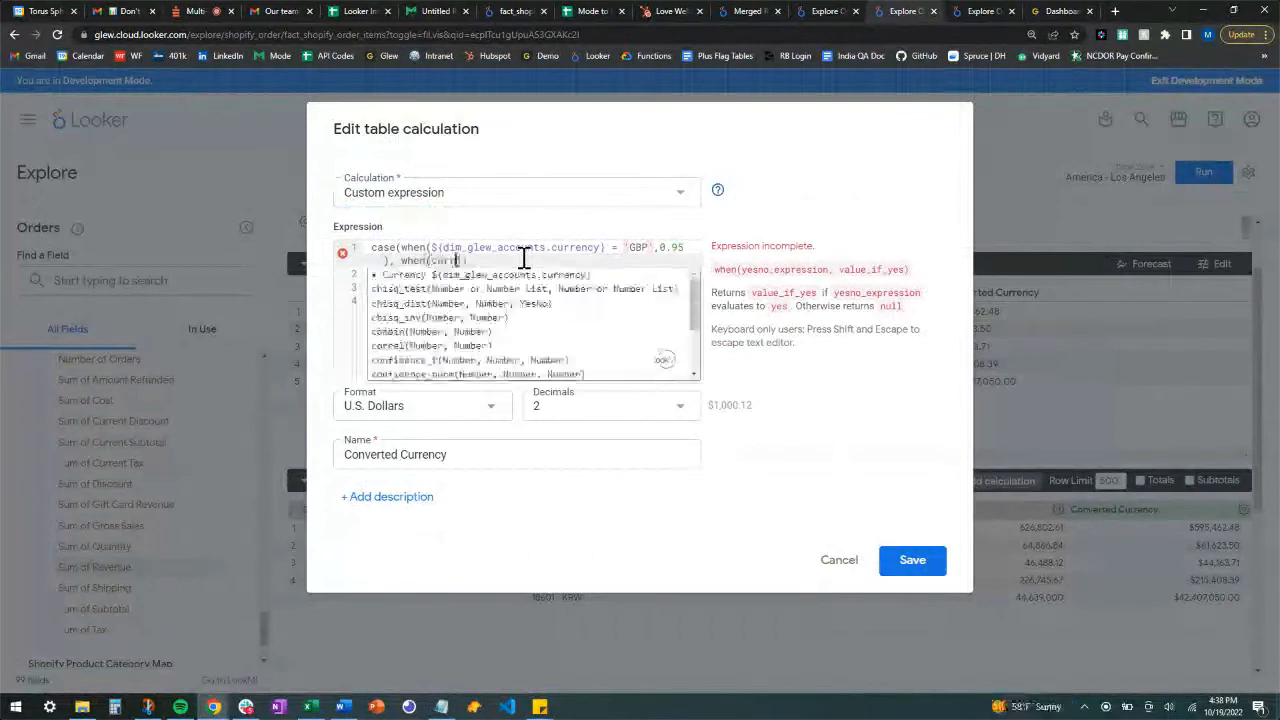
{"action": "left_click", "coordinate": [540, 275]}
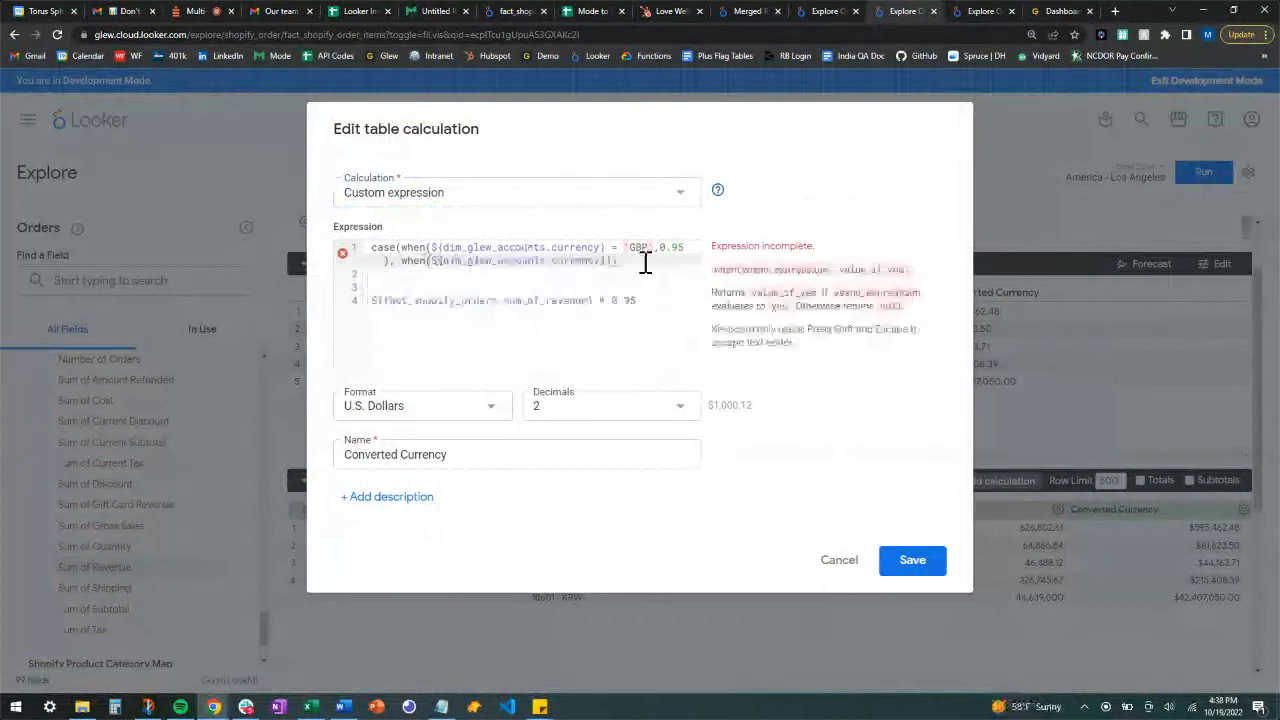
Step: Complete the second when clause so that it matches the currency "MYR" and returns 0.8
{"action": "type", "text": "= "}
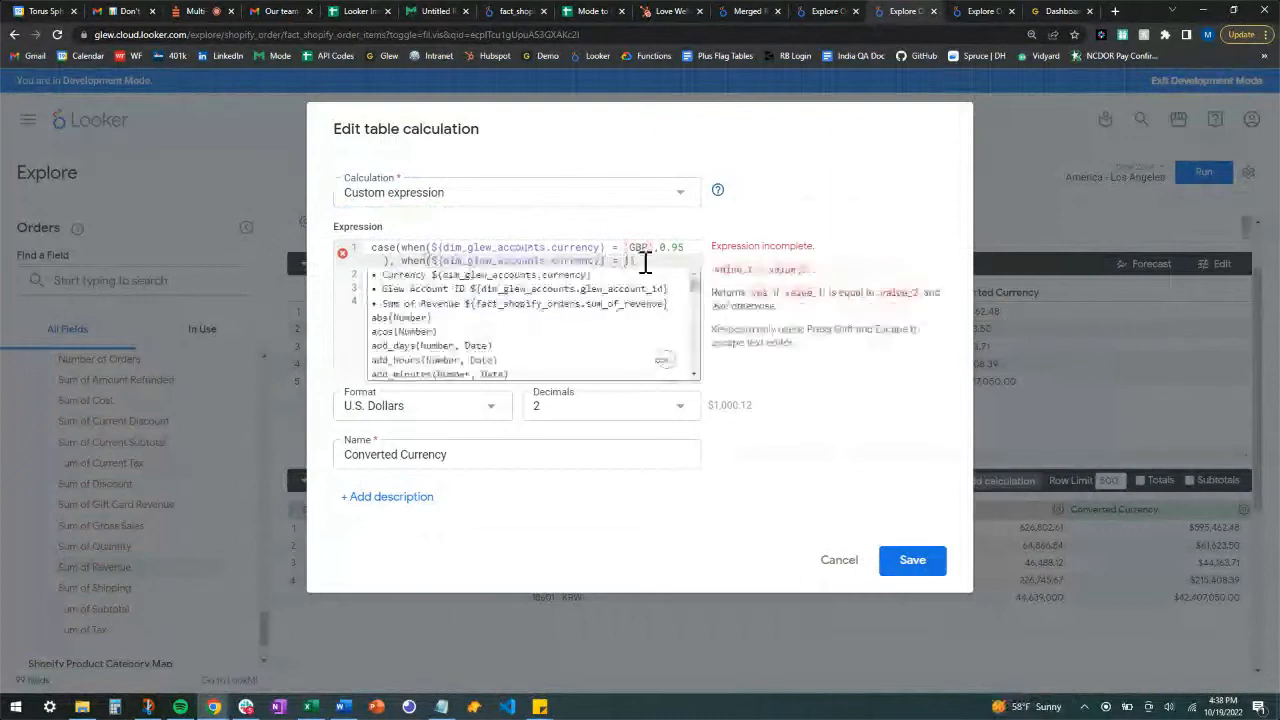
{"action": "type", "text": "\"MX"}
{"action": "type", "text": "R\","}
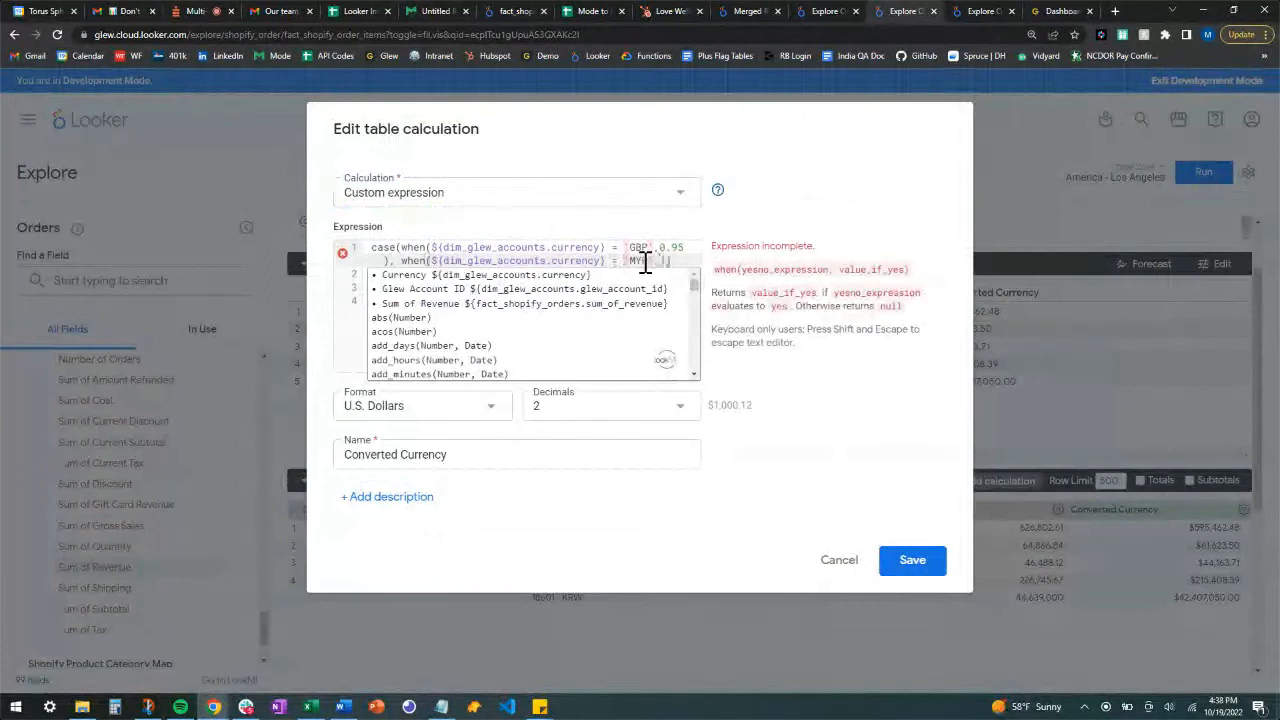
{"action": "type", "text": " 0"}
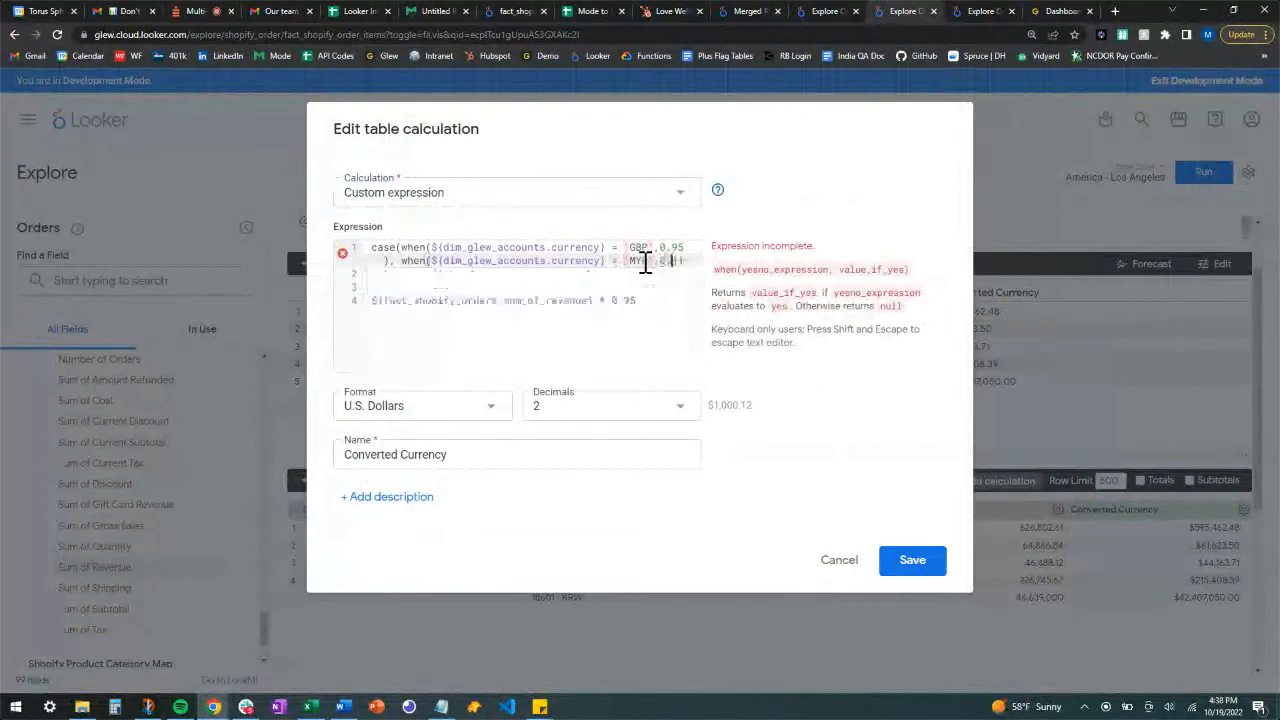
{"action": "type", "text": ".2"}
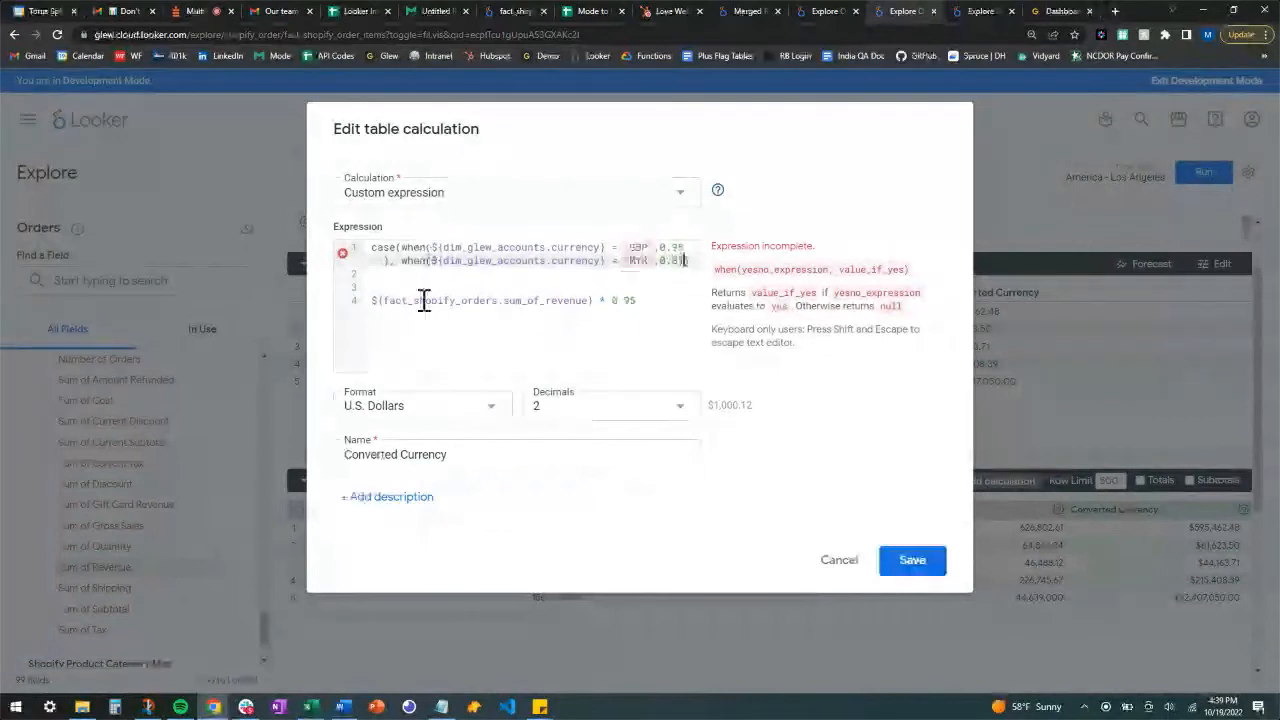
Step: Move ${fact_shopify_orders.sum_of_revenue} from the last line into the GBP clause, multiplied by its 0.95 rate
{"action": "left_click", "coordinate": [373, 300]}
{"action": "left_click_drag", "start_coordinate": [373, 300], "coordinate": [594, 300]}
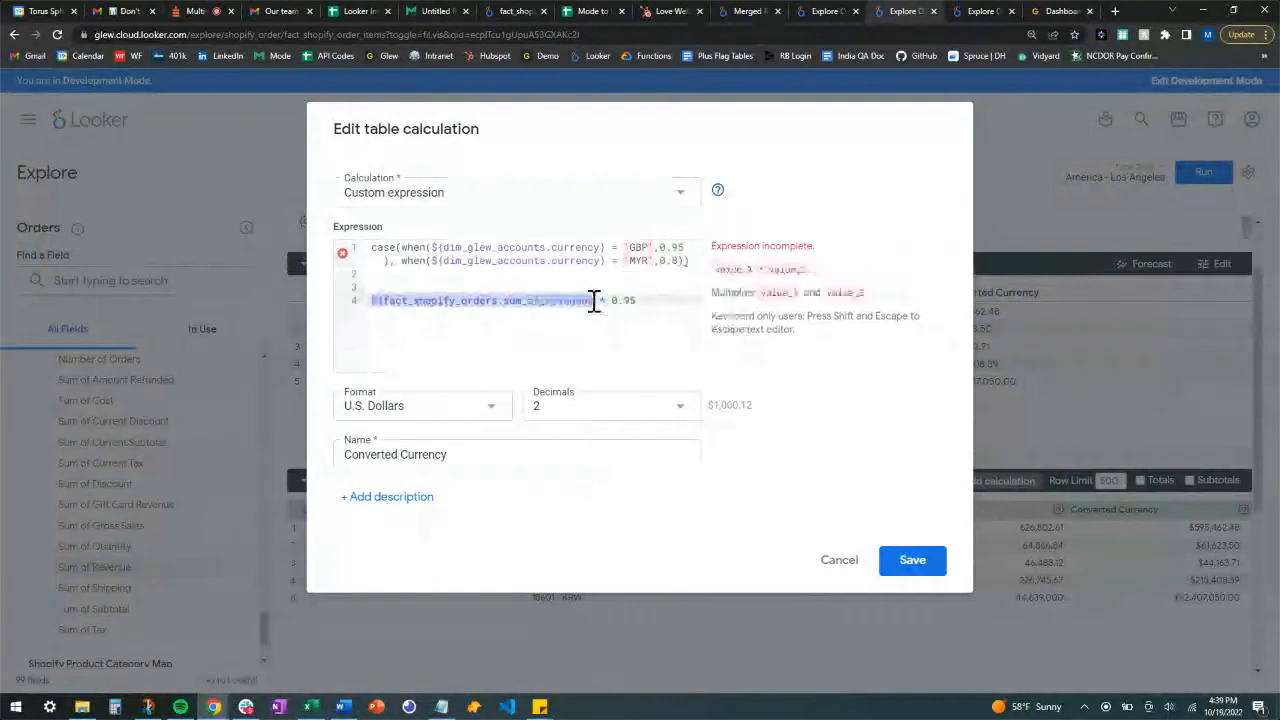
{"action": "key", "text": "ctrl+x"}
{"action": "left_click", "coordinate": [657, 248]}
{"action": "key", "text": "ctrl+v"}
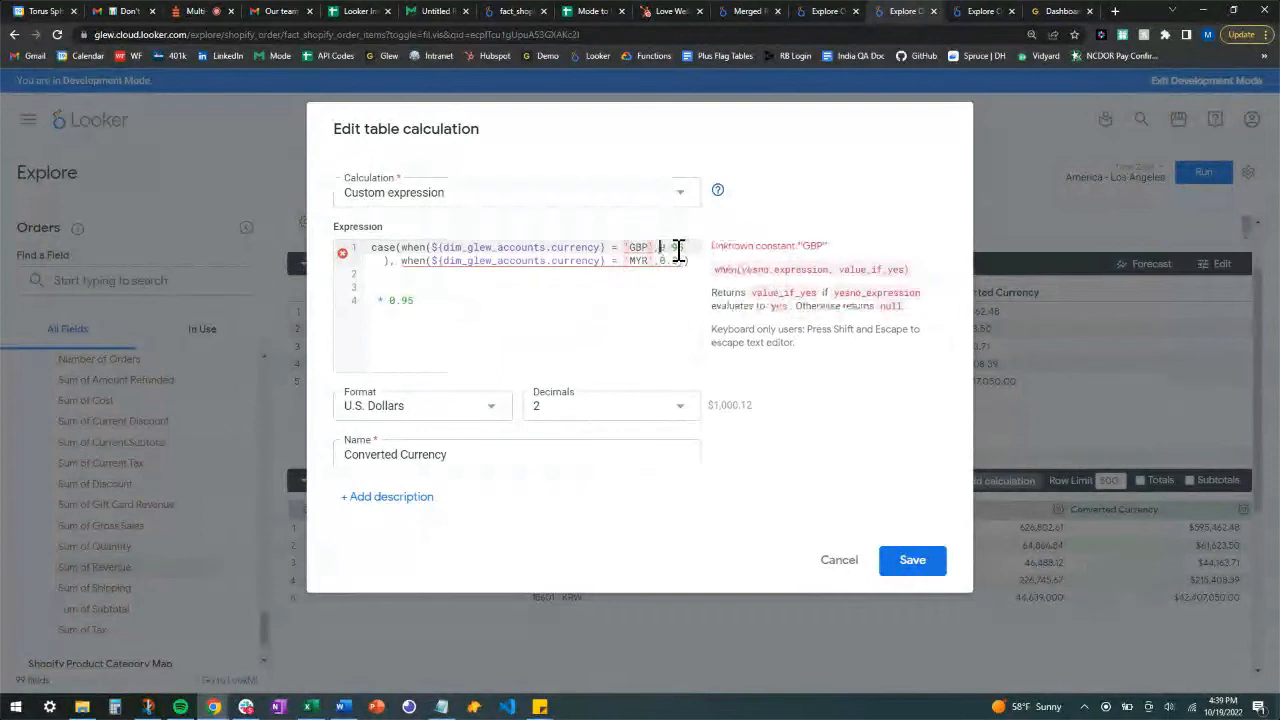
{"action": "key", "text": "ctrl+v"}
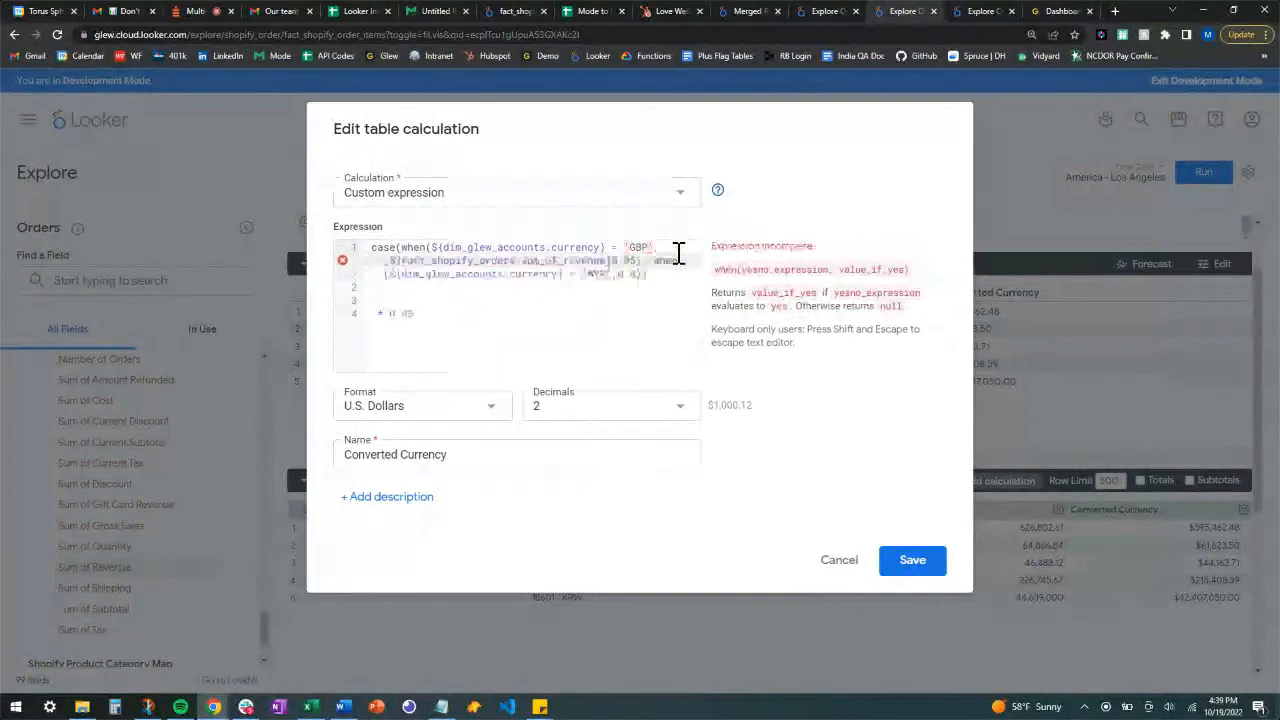
{"action": "type", "text": "*"}
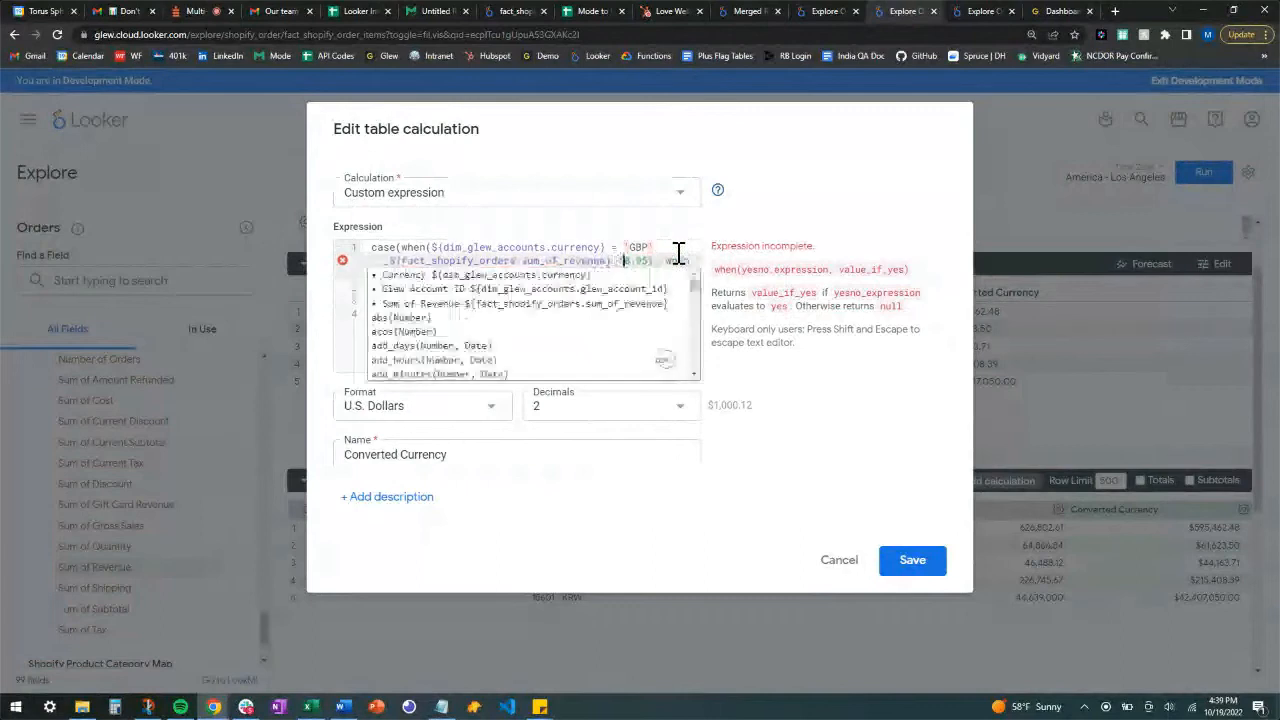
Step: Make the MYR clause return ${fact_shopify_orders.sum_of_revenue} multiplied by 0.8, reusing the revenue reference from the GBP clause
{"action": "left_click", "coordinate": [679, 253]}
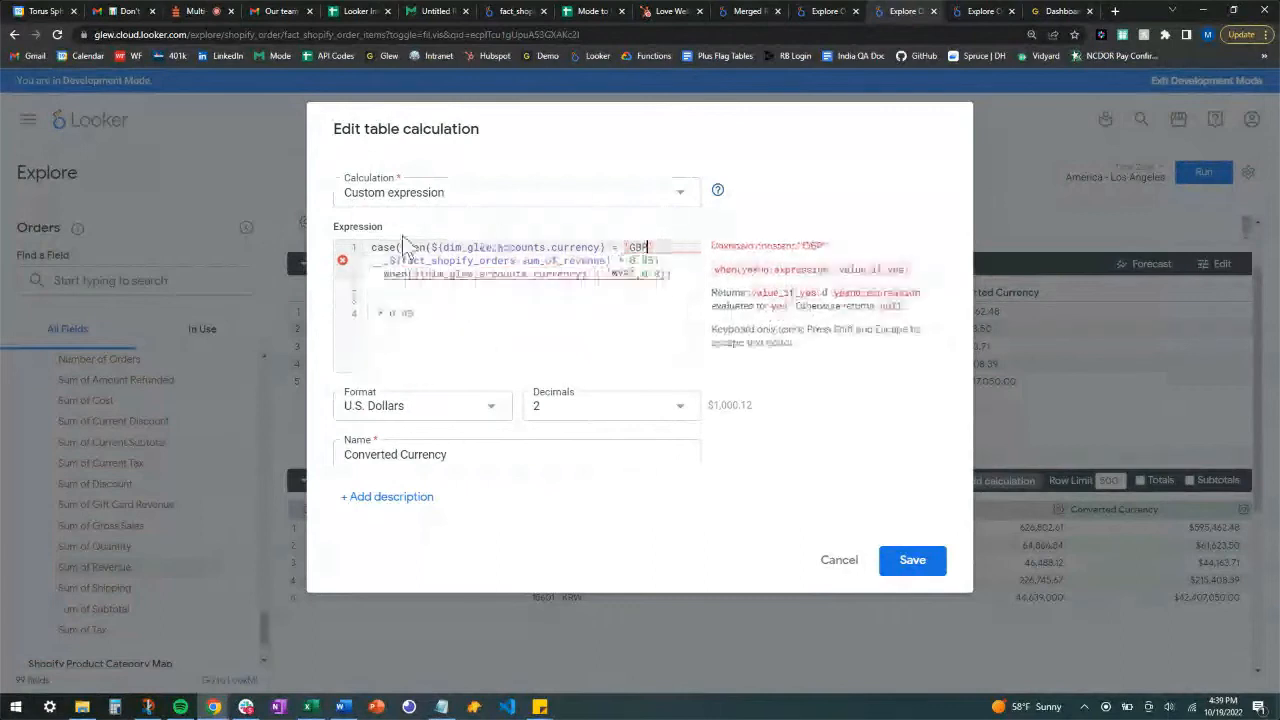
{"action": "left_click_drag", "start_coordinate": [392, 262], "coordinate": [627, 261]}
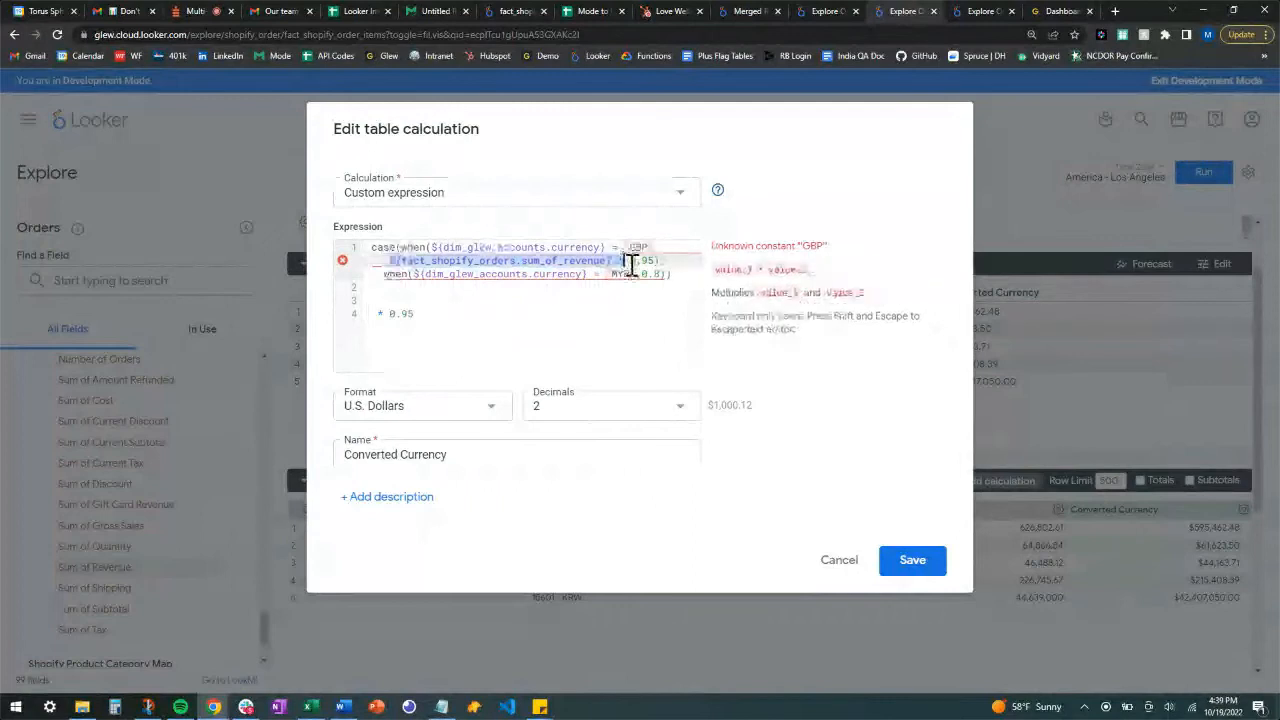
{"action": "left_click", "coordinate": [643, 276]}
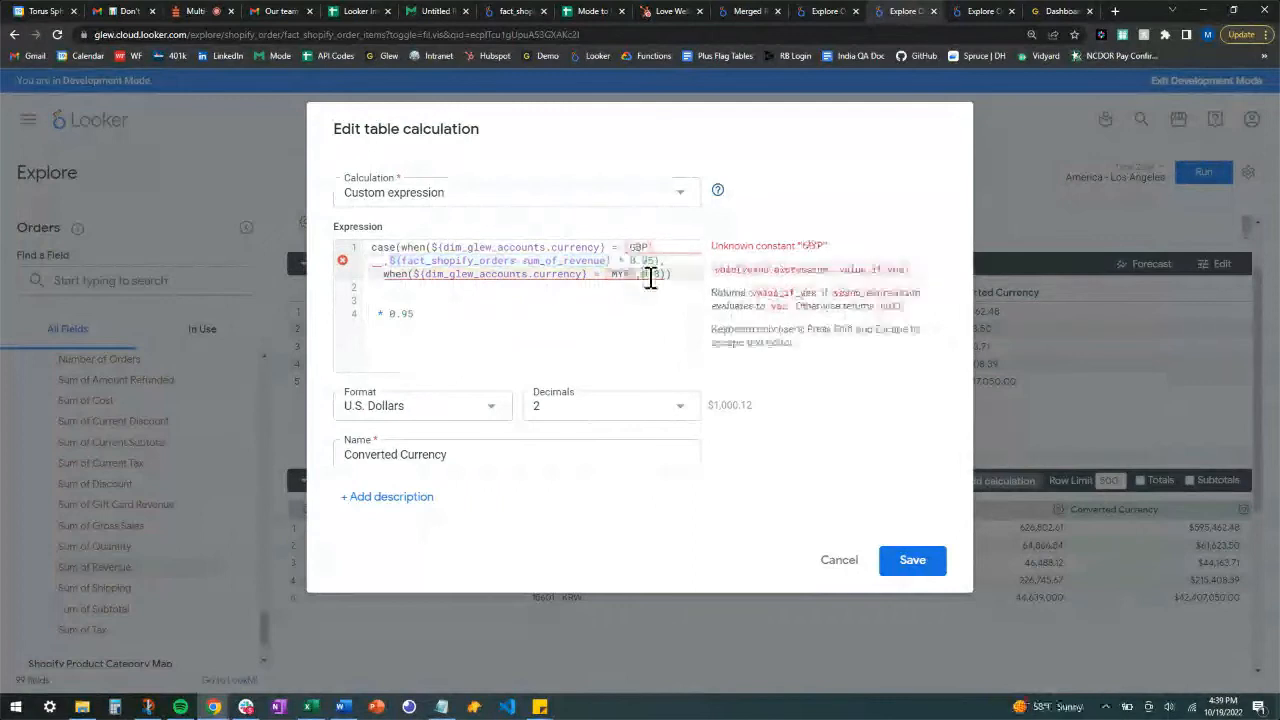
{"action": "key", "text": "Return"}
{"action": "key", "text": "ctrl+v"}
{"action": "type", "text": ")"}
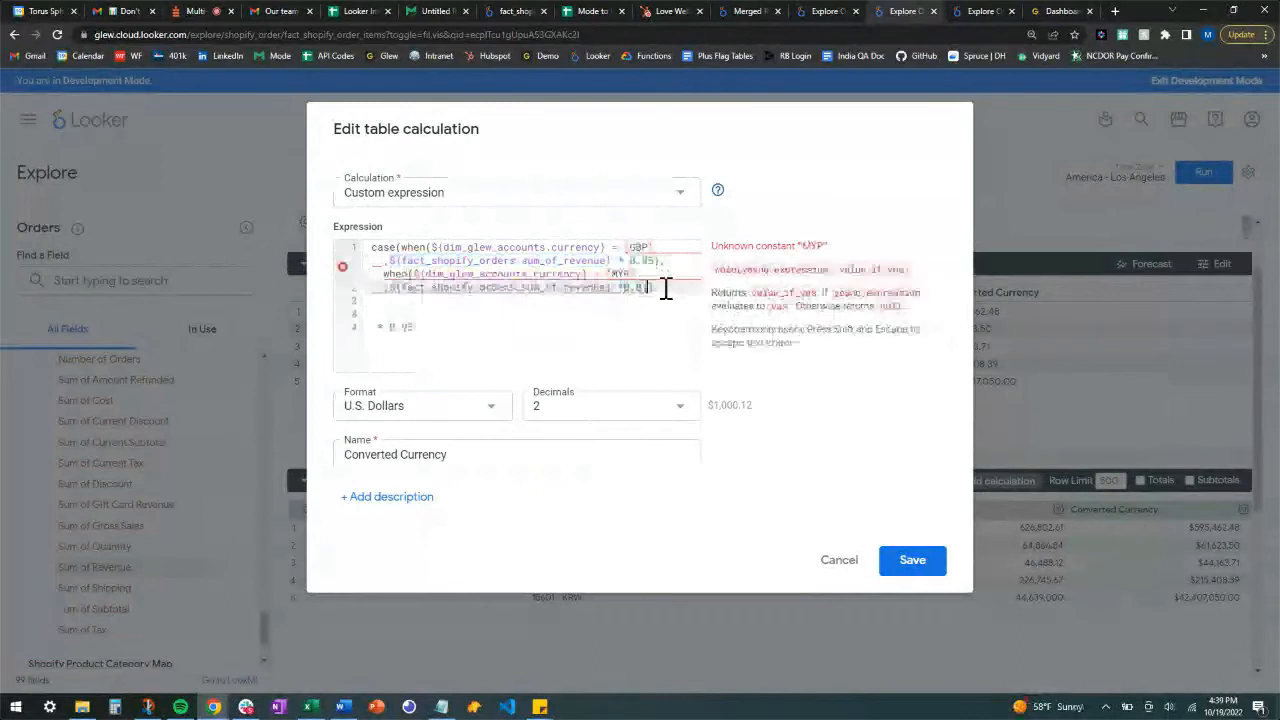
Step: Set null as the case expression's else value and delete the leftover * 0.95 line below it
{"action": "type", "text": ",null"}
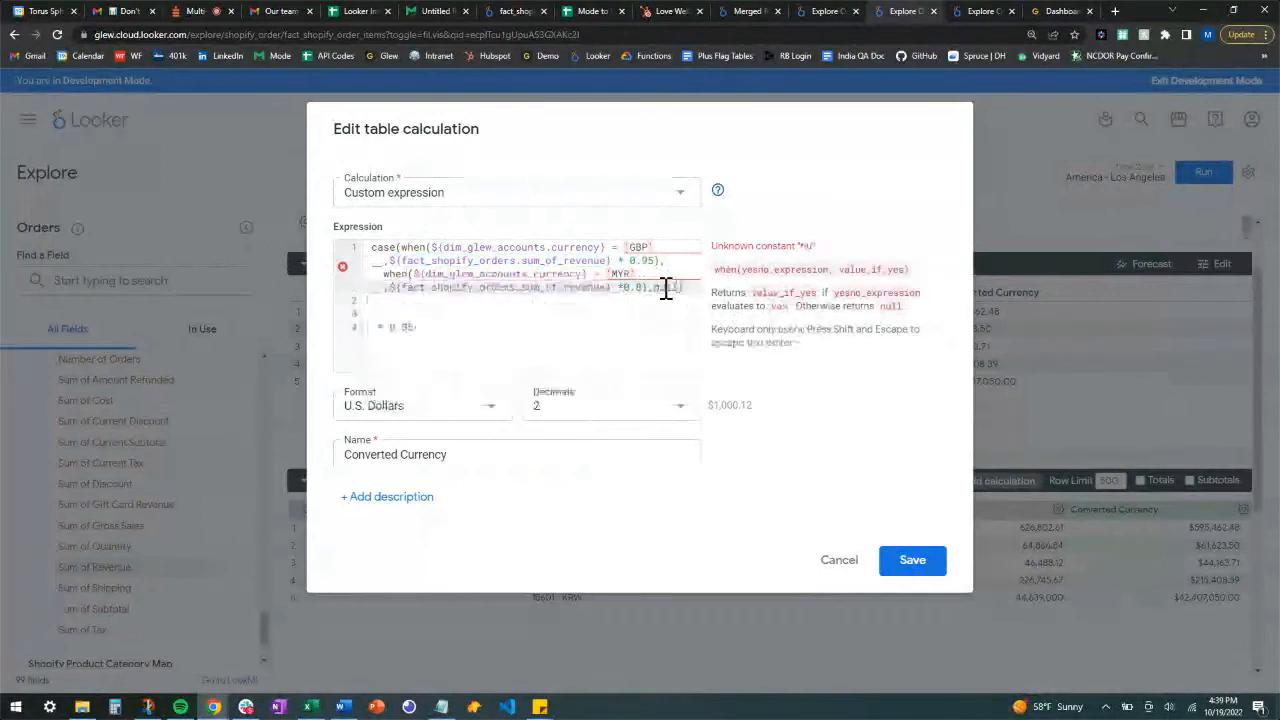
{"action": "left_click_drag", "start_coordinate": [453, 336], "coordinate": [366, 306]}
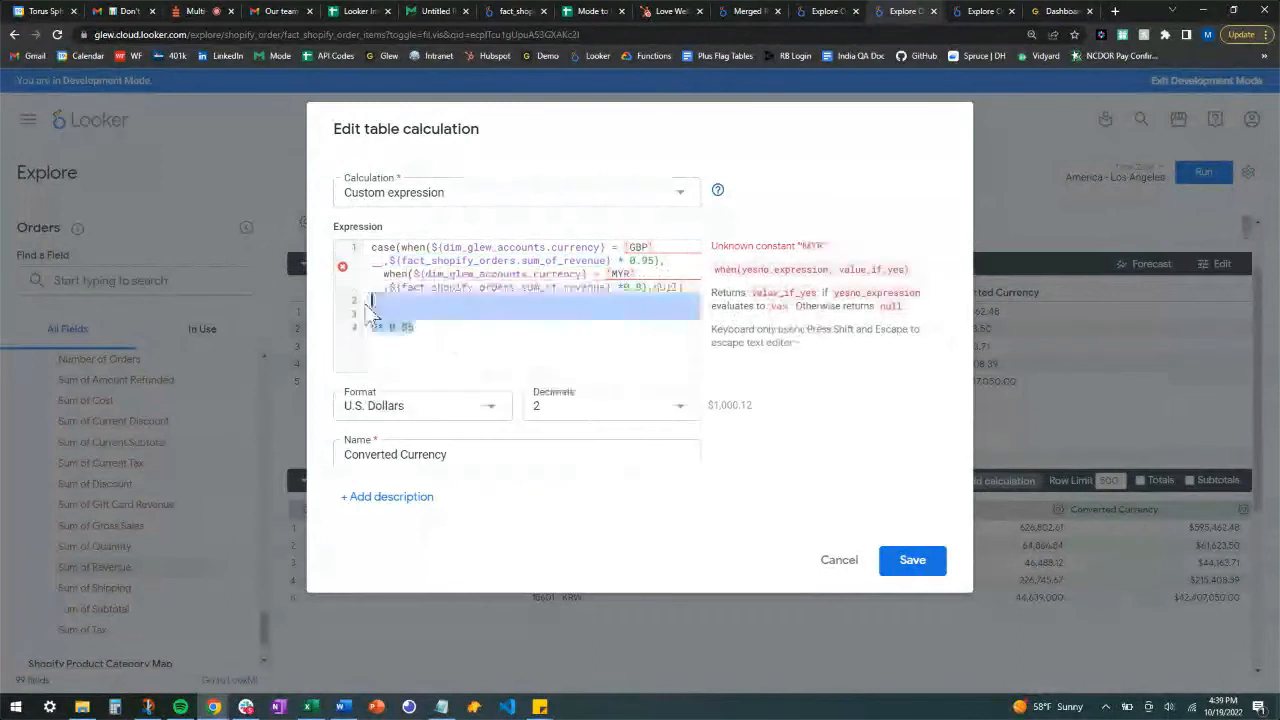
{"action": "key", "text": "BackSpace"}
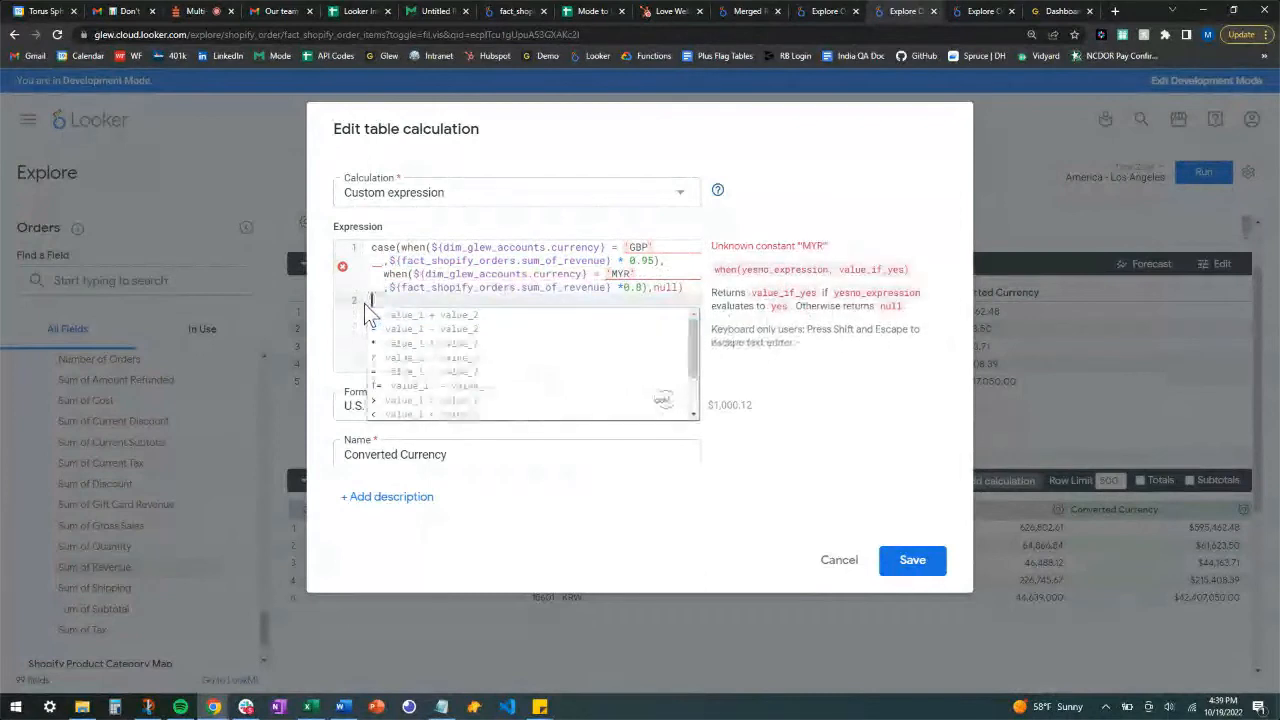
Step: Correct the quotation marks around MYR and GBP in the case expression to plain double quotes
{"action": "left_click", "coordinate": [660, 261]}
{"action": "left_click", "coordinate": [634, 274]}
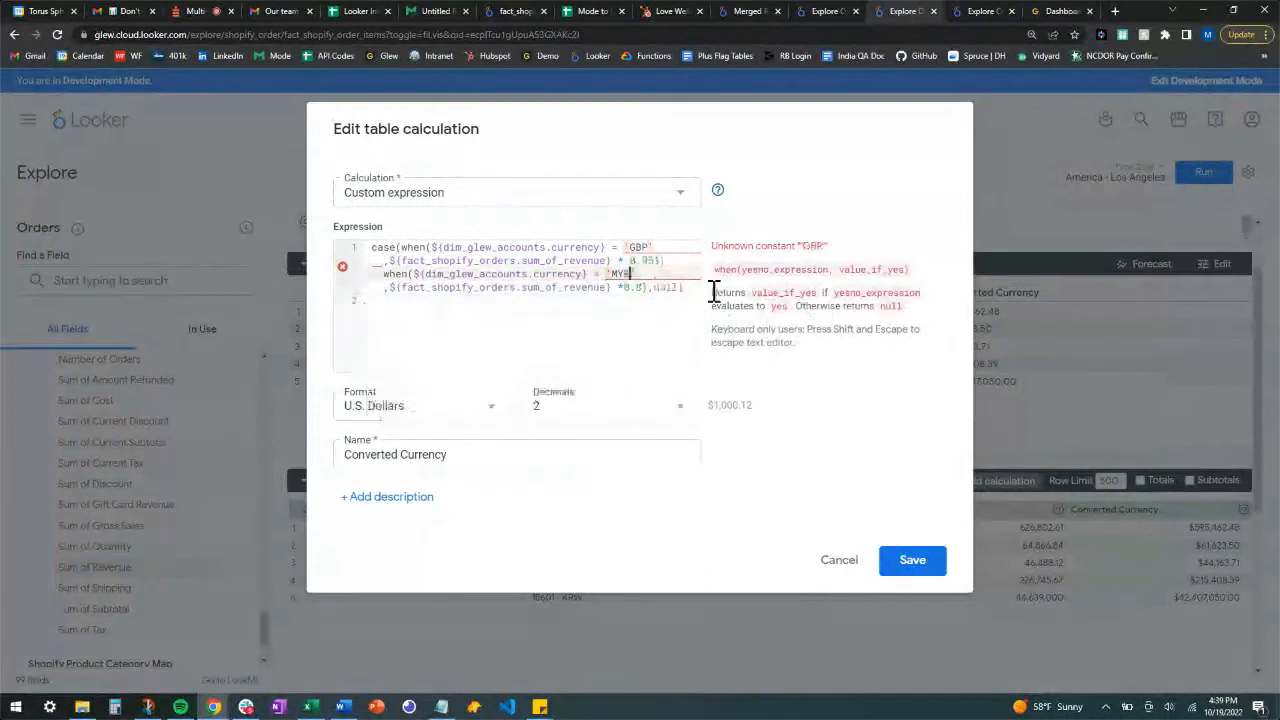
{"action": "type", "text": "'"}
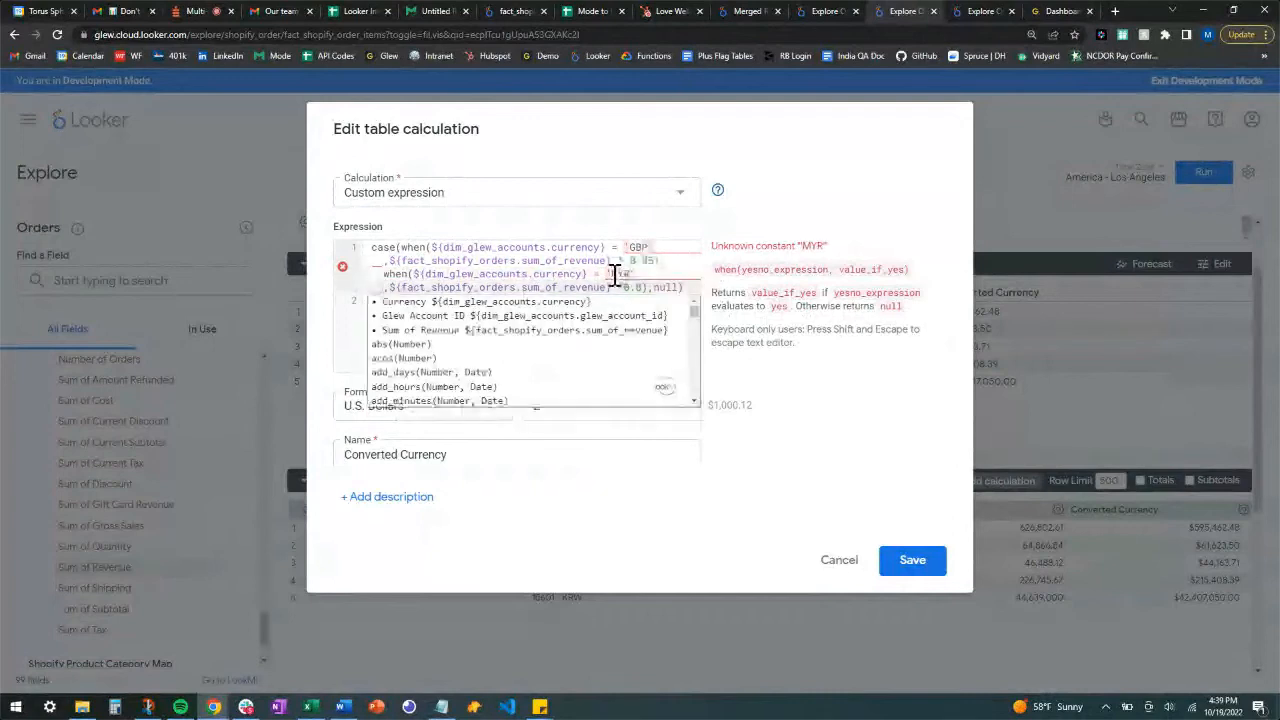
{"action": "type", "text": "\""}
{"action": "left_click", "coordinate": [657, 247]}
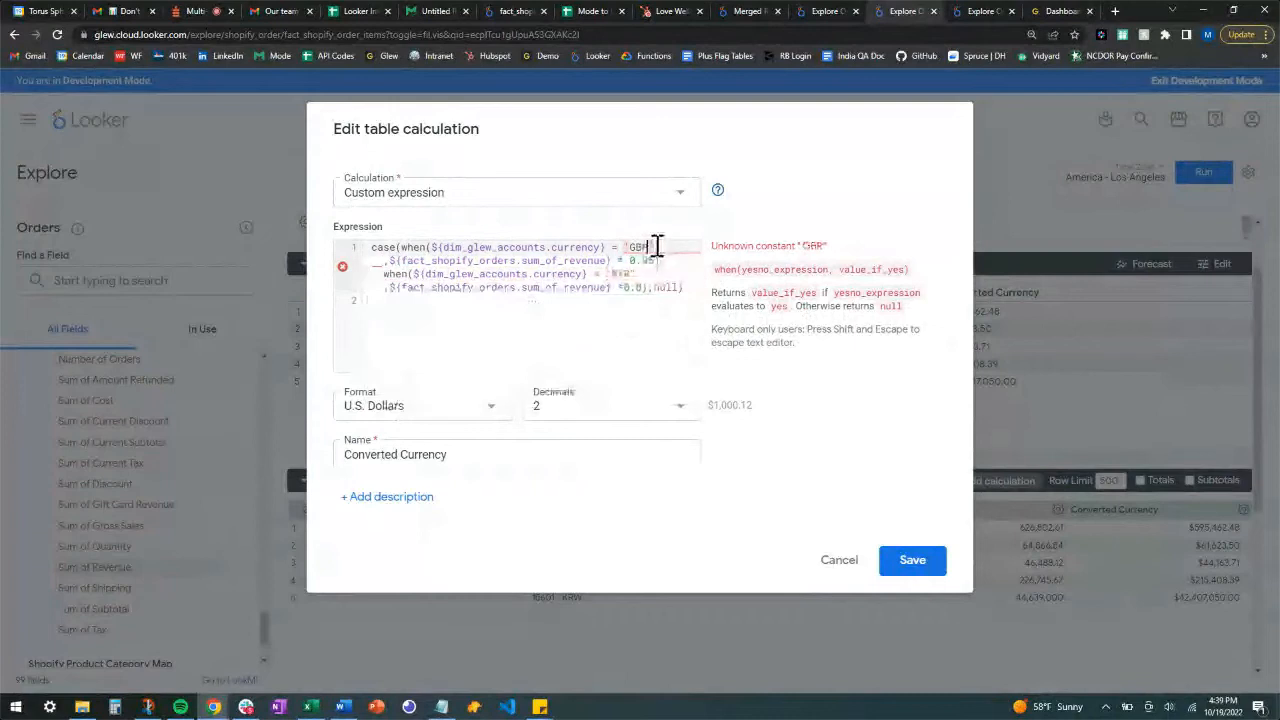
{"action": "type", "text": "\""}
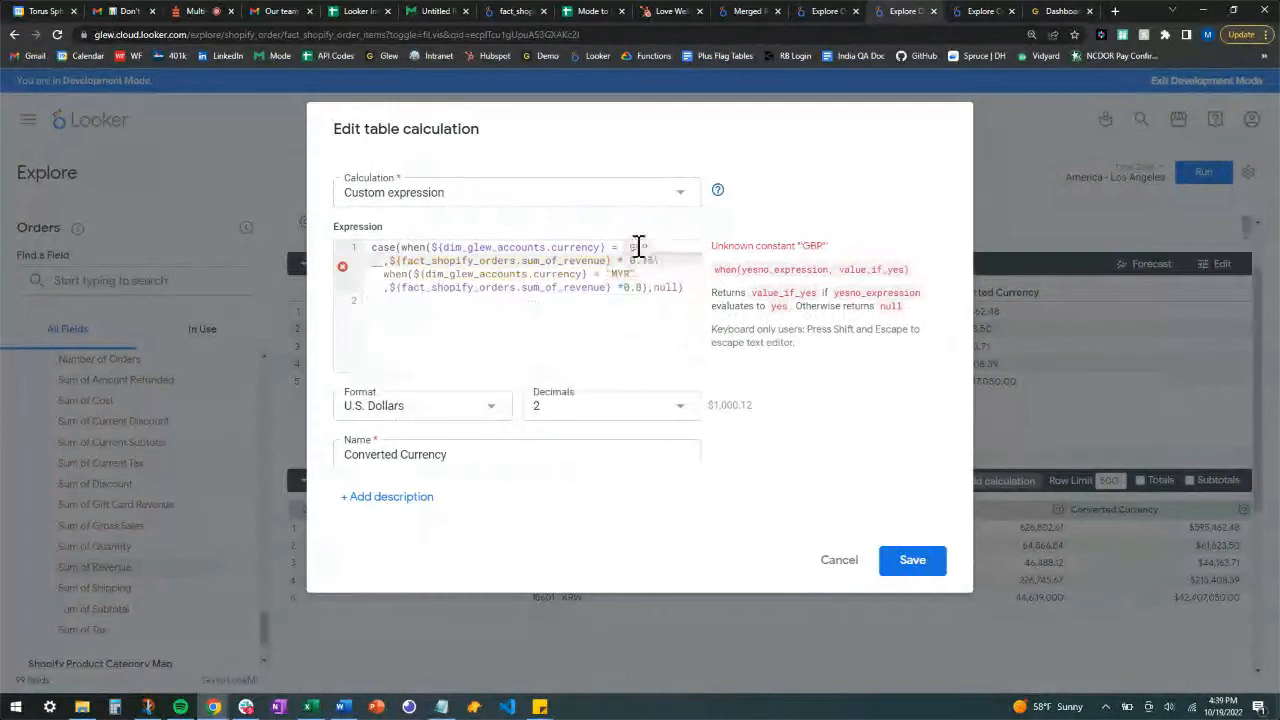
{"action": "left_click", "coordinate": [631, 247]}
{"action": "type", "text": "\""}
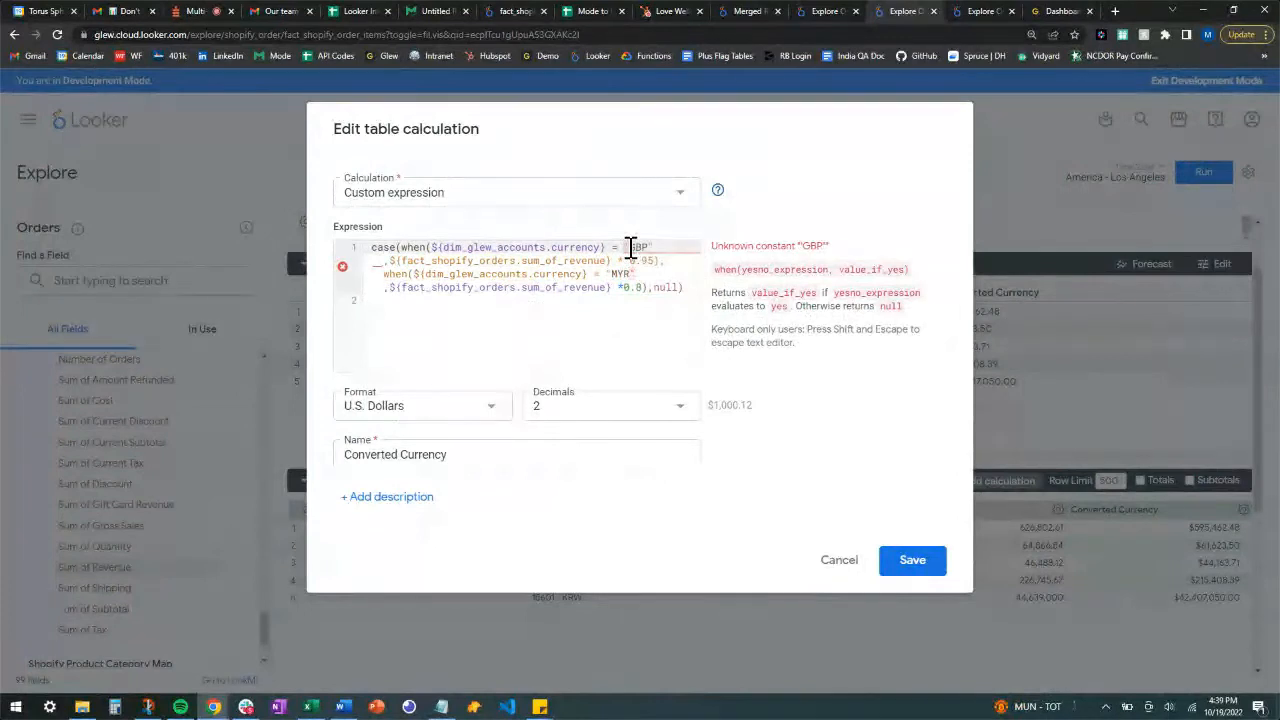
{"action": "key", "text": "BackSpace"}
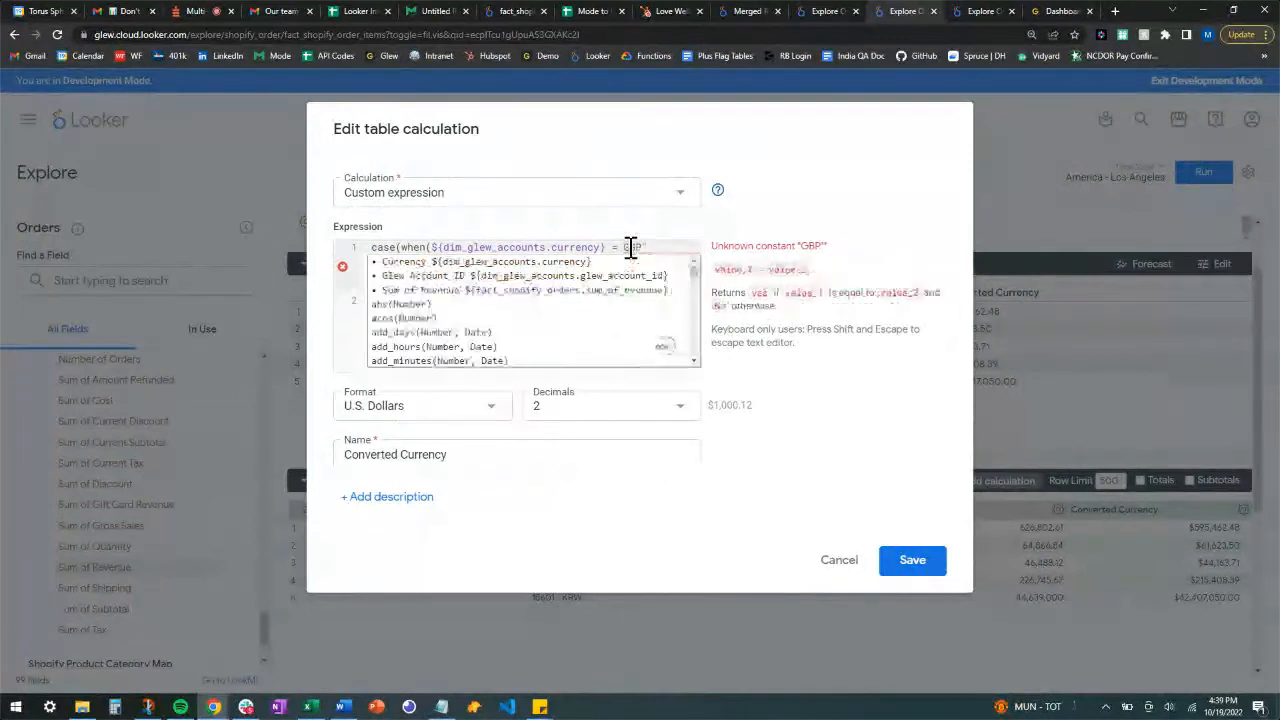
{"action": "type", "text": "\""}
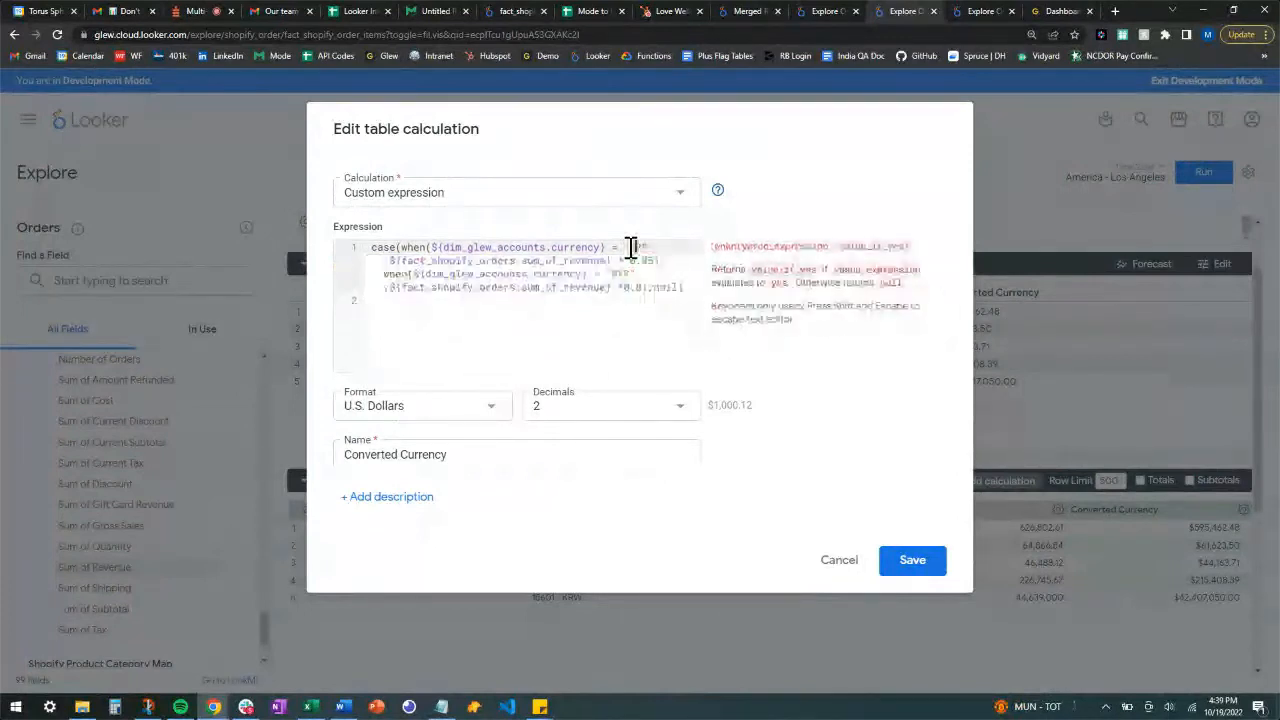
Step: Check the GBP and MYR clauses of the case expression and save the Converted Currency calculation
{"action": "left_click", "coordinate": [688, 287]}
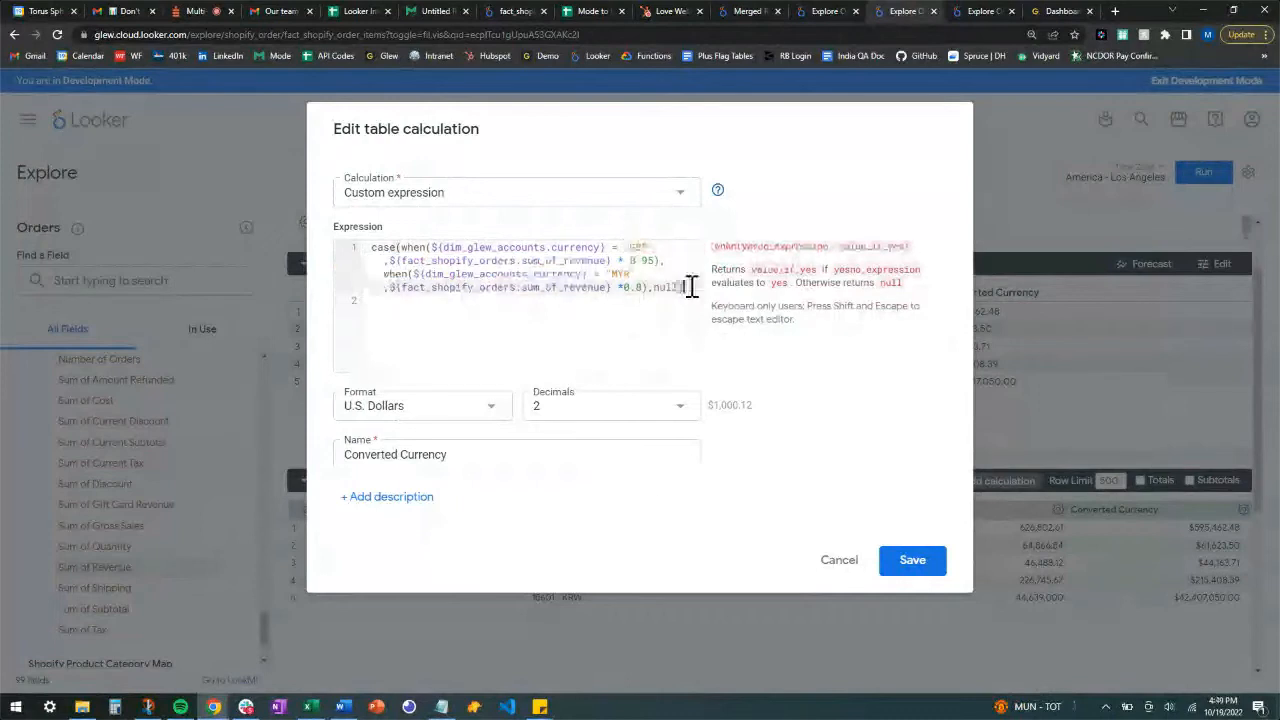
{"action": "left_click", "coordinate": [403, 247]}
{"action": "left_click_drag", "start_coordinate": [403, 247], "coordinate": [672, 261]}
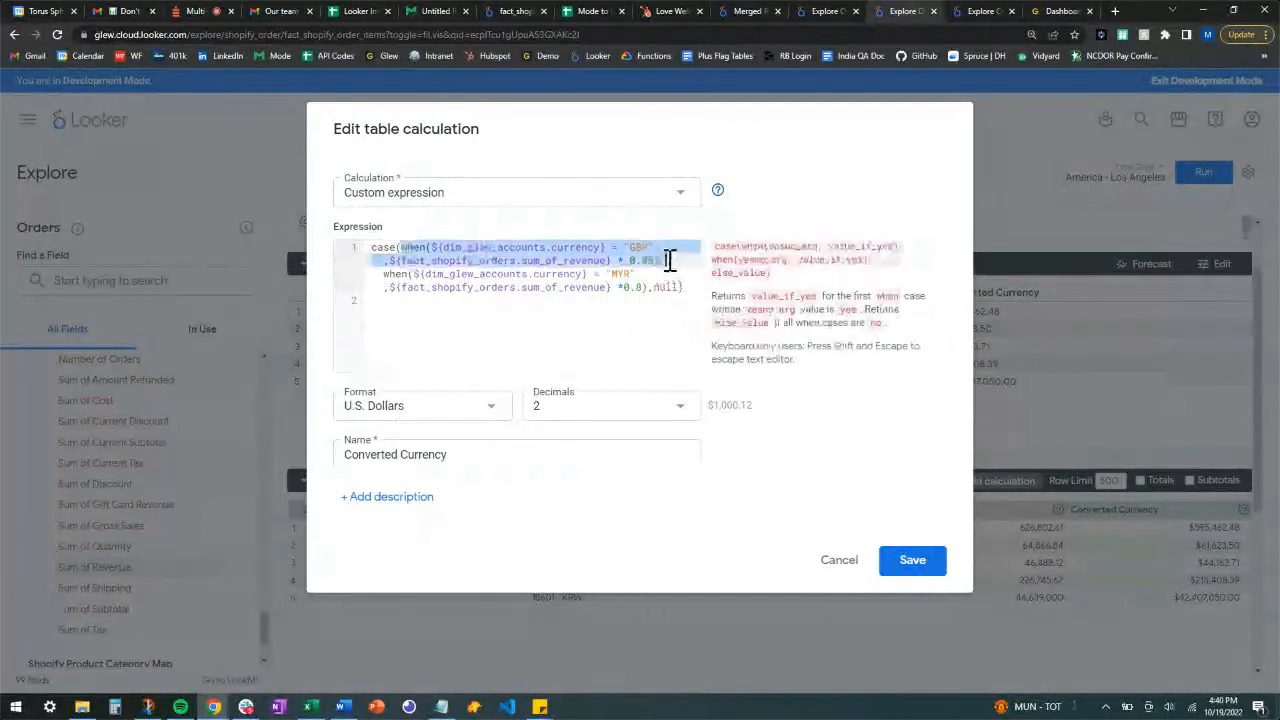
{"action": "left_click", "coordinate": [634, 272]}
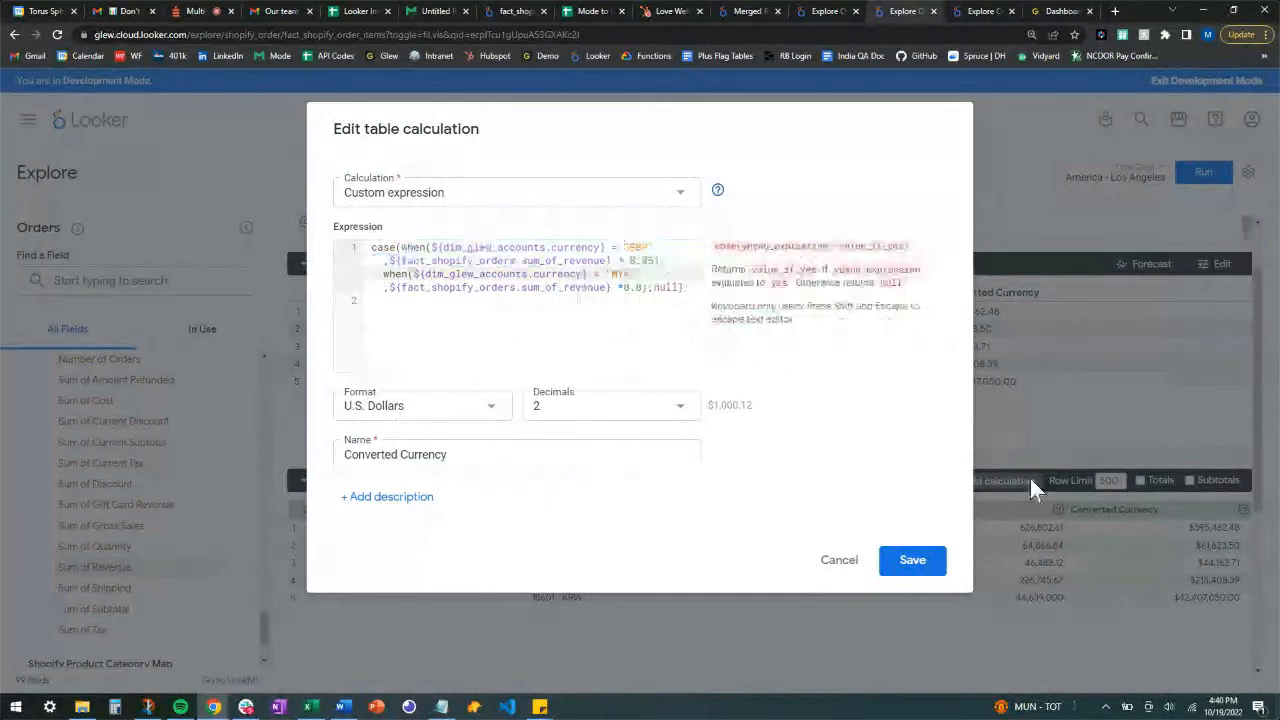
{"action": "left_click", "coordinate": [912, 563]}
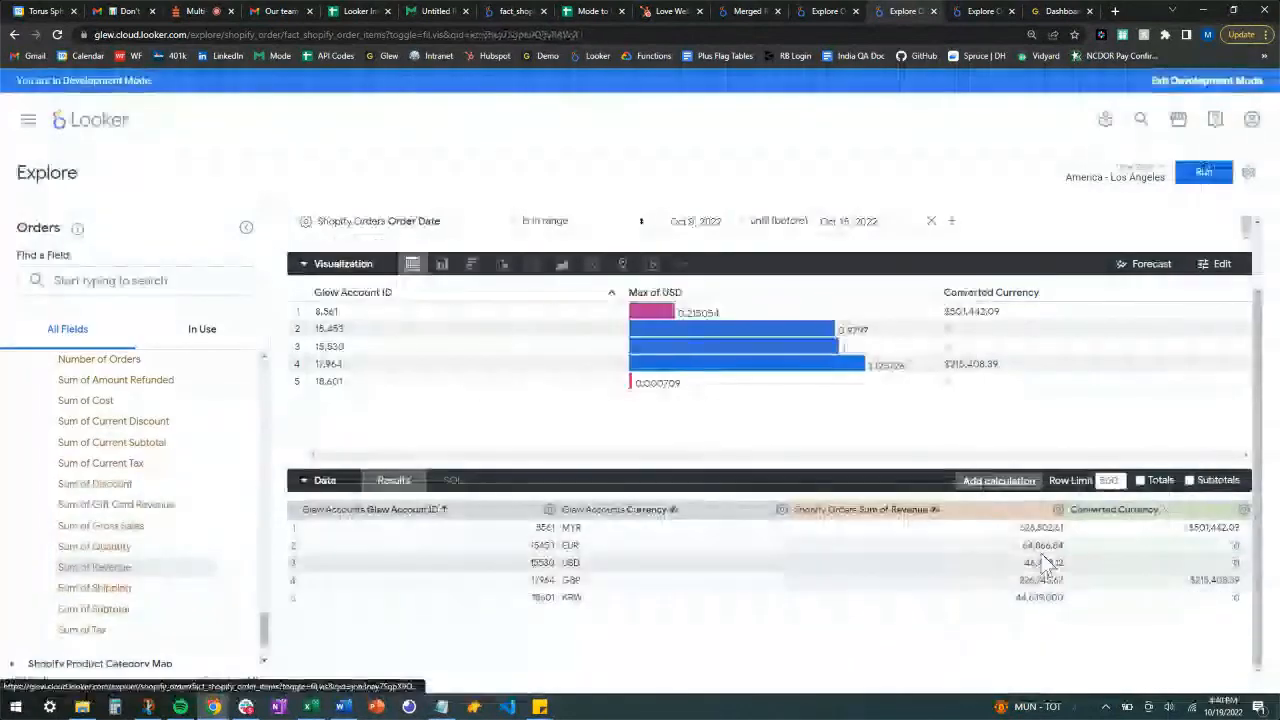
Step: Reopen the Converted Currency calculation to review its GBP clause, and close it without saving
{"action": "left_click", "coordinate": [1244, 511]}
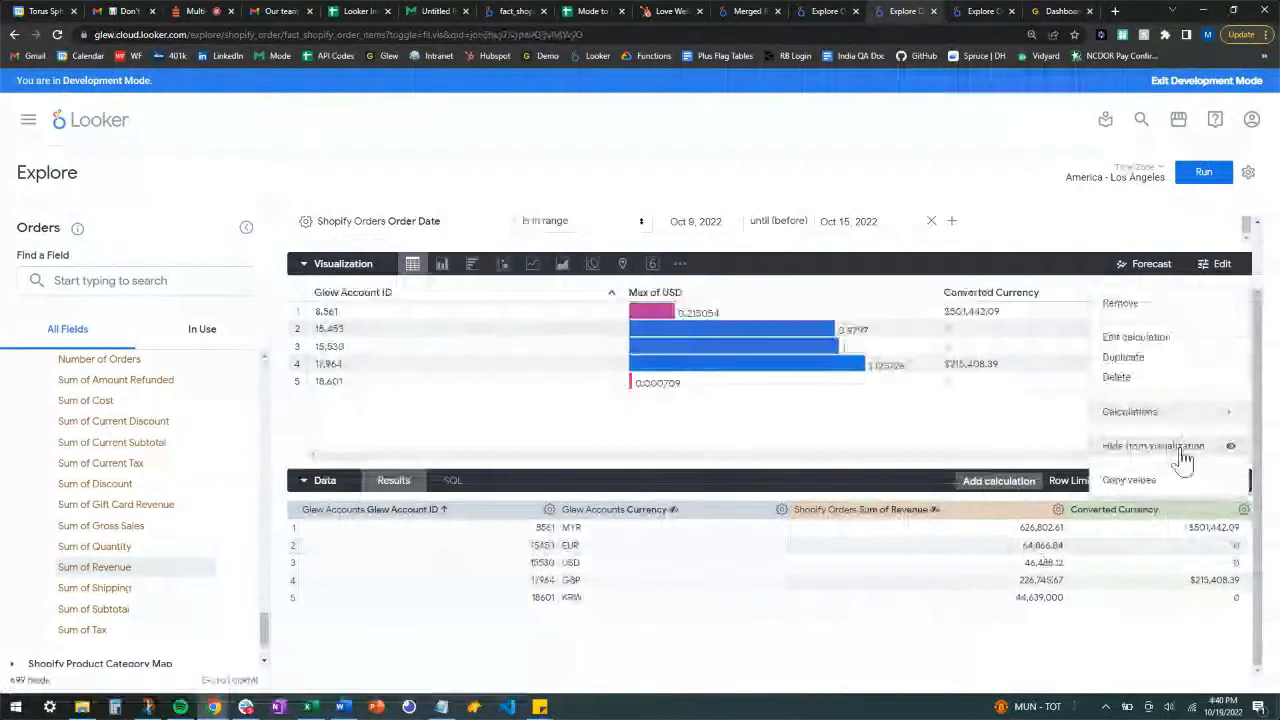
{"action": "left_click", "coordinate": [1140, 338]}
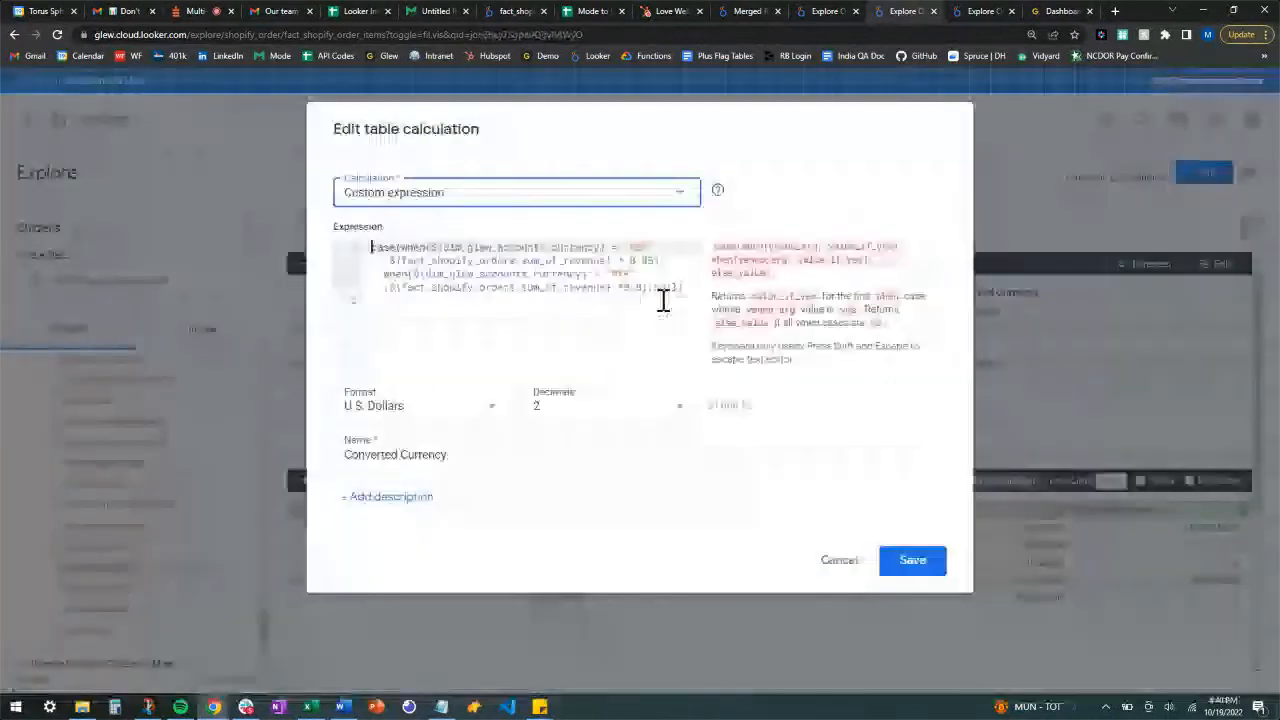
{"action": "left_click", "coordinate": [405, 247]}
{"action": "left_click_drag", "start_coordinate": [405, 247], "coordinate": [667, 260]}
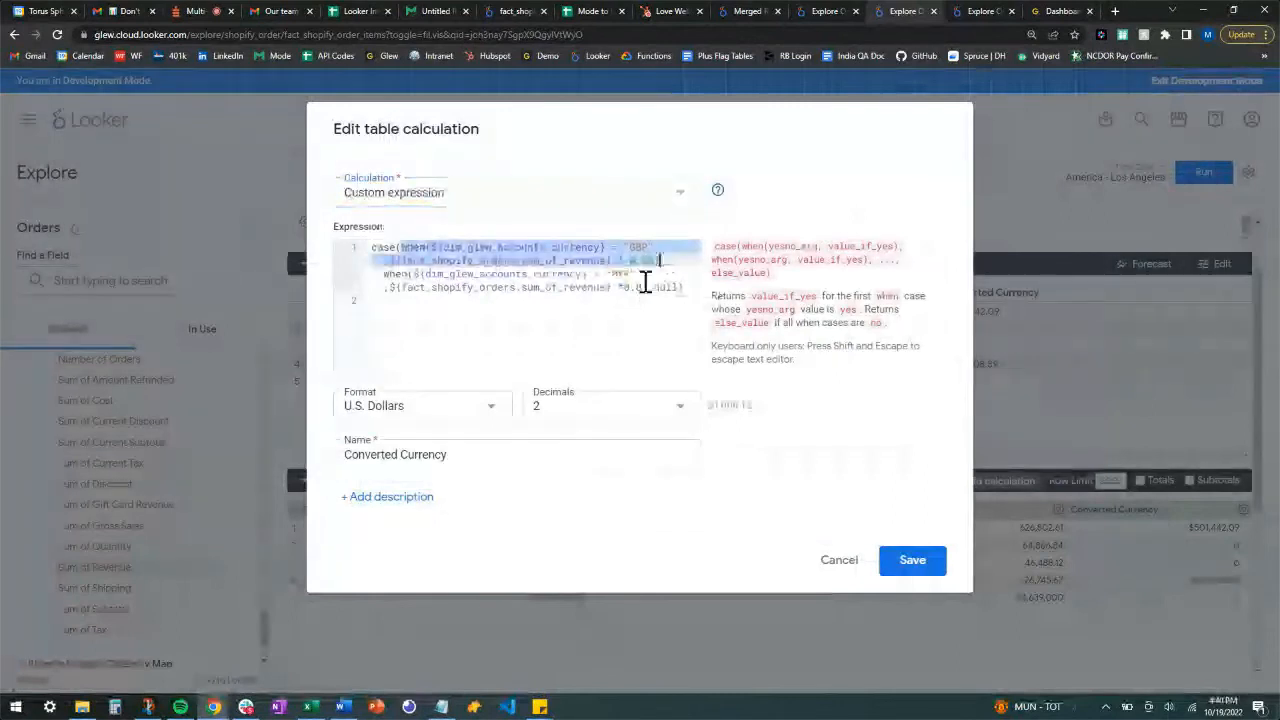
{"action": "left_click", "coordinate": [838, 560]}
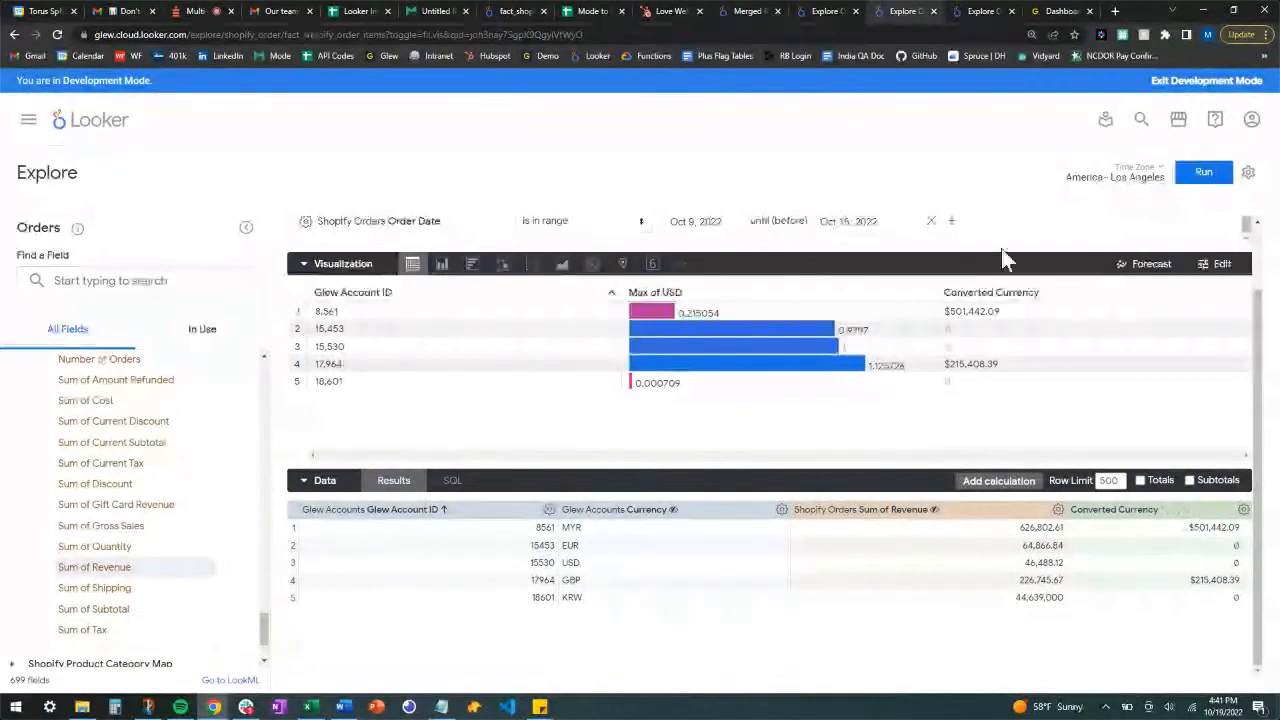
Step: Review the Converted Currency column against each account's currency, revenue and Max of USD rate in the Shopify explore
{"action": "scroll", "coordinate": [1003, 250], "scroll_direction": "up", "scroll_amount": 1}
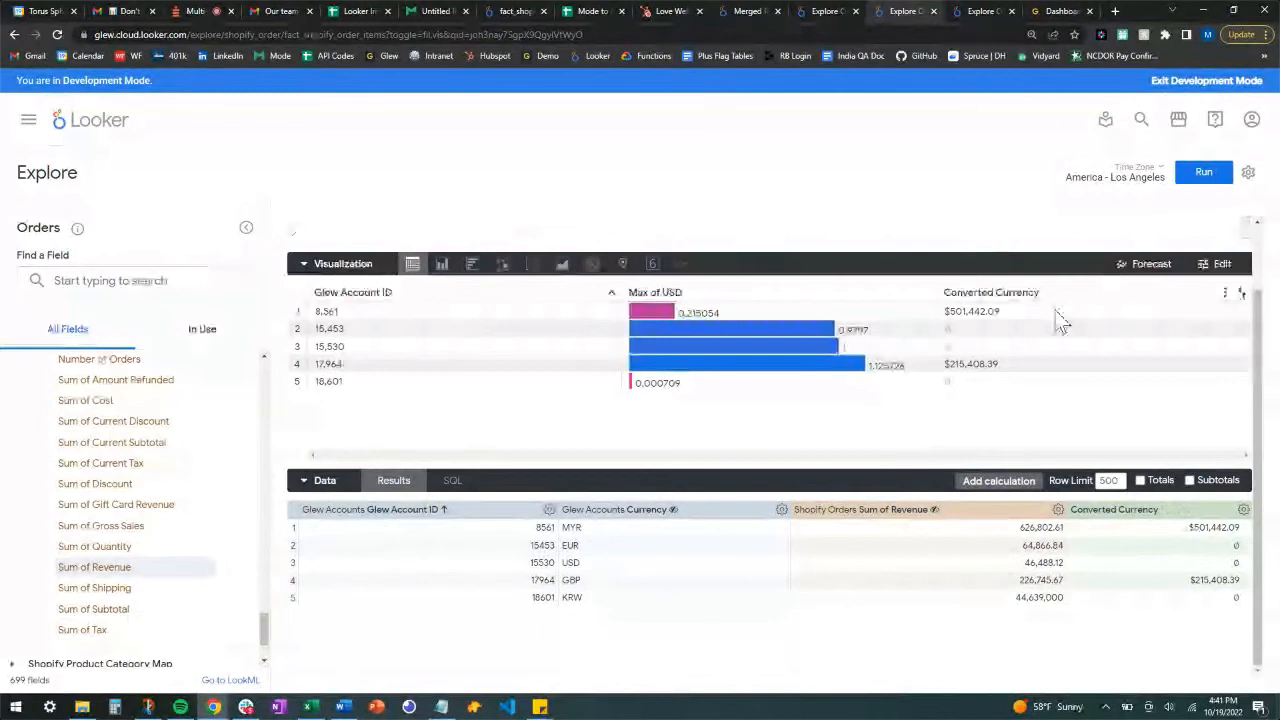
{"action": "scroll", "coordinate": [1062, 322], "scroll_direction": "up", "scroll_amount": 2}
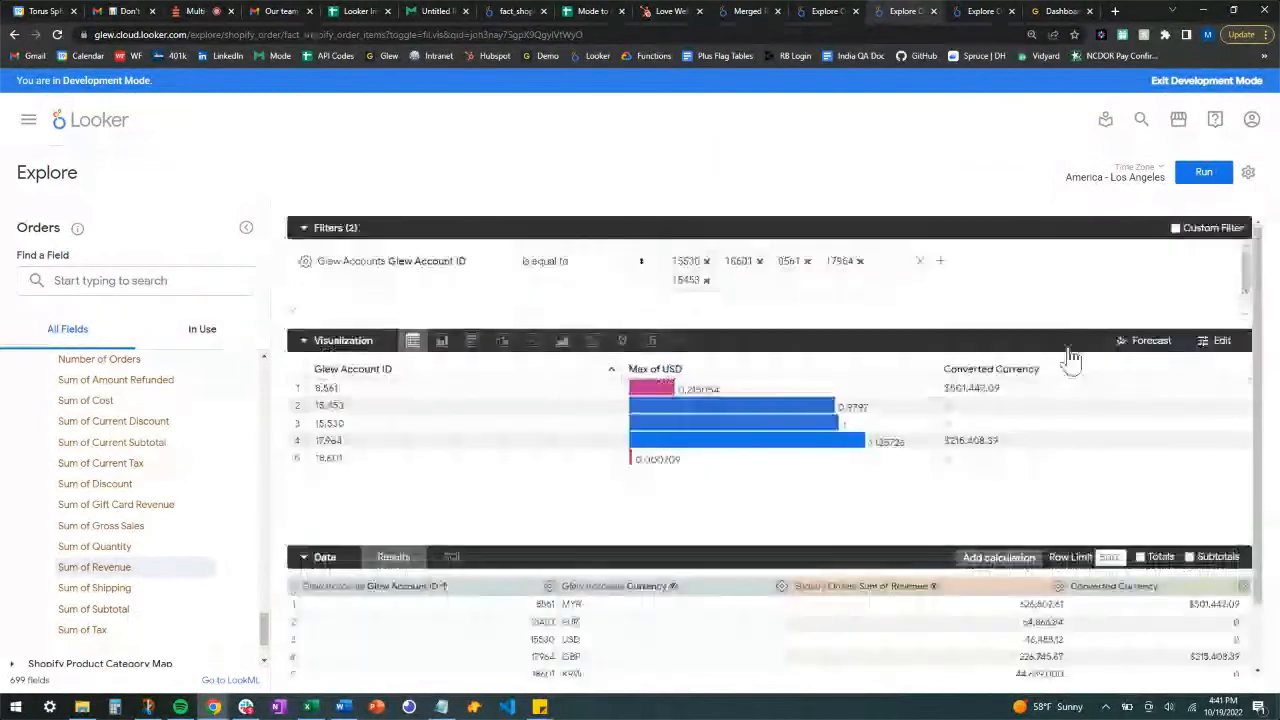
{"action": "scroll", "coordinate": [1070, 358], "scroll_direction": "down", "scroll_amount": 2}
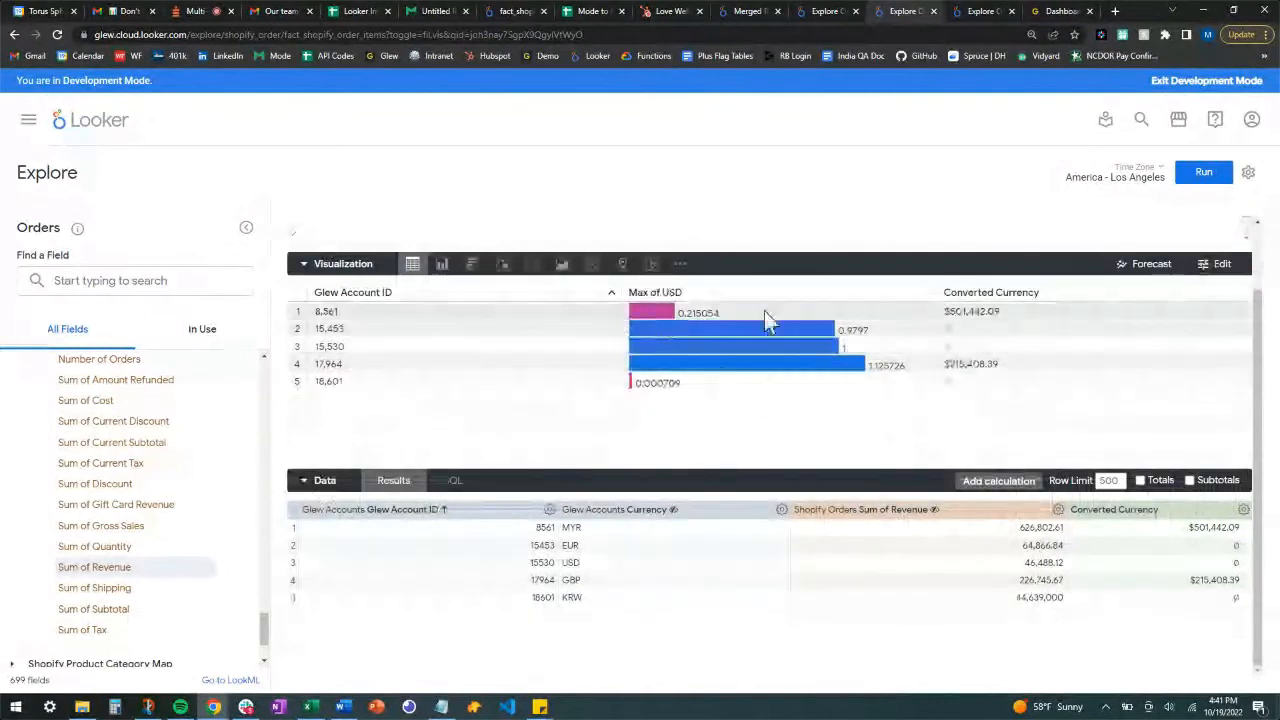
{"action": "key", "text": "ctrl+plus"}
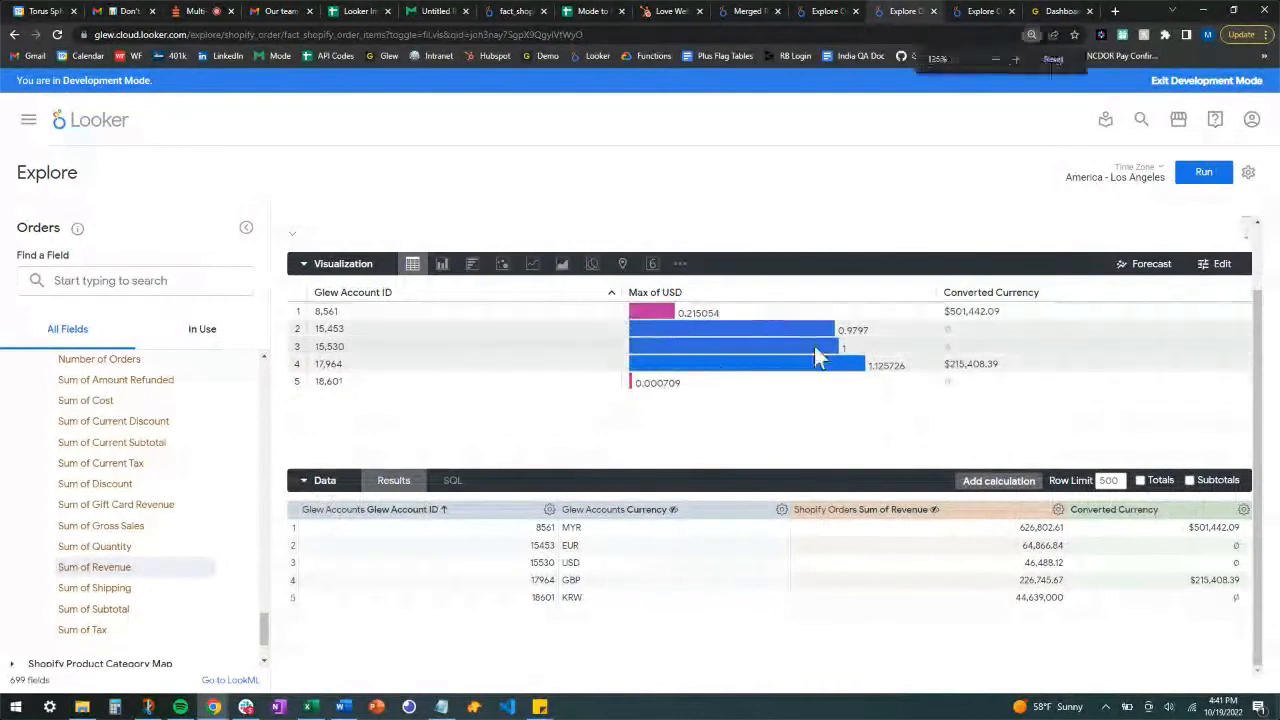
{"action": "key", "text": "ctrl+minus"}
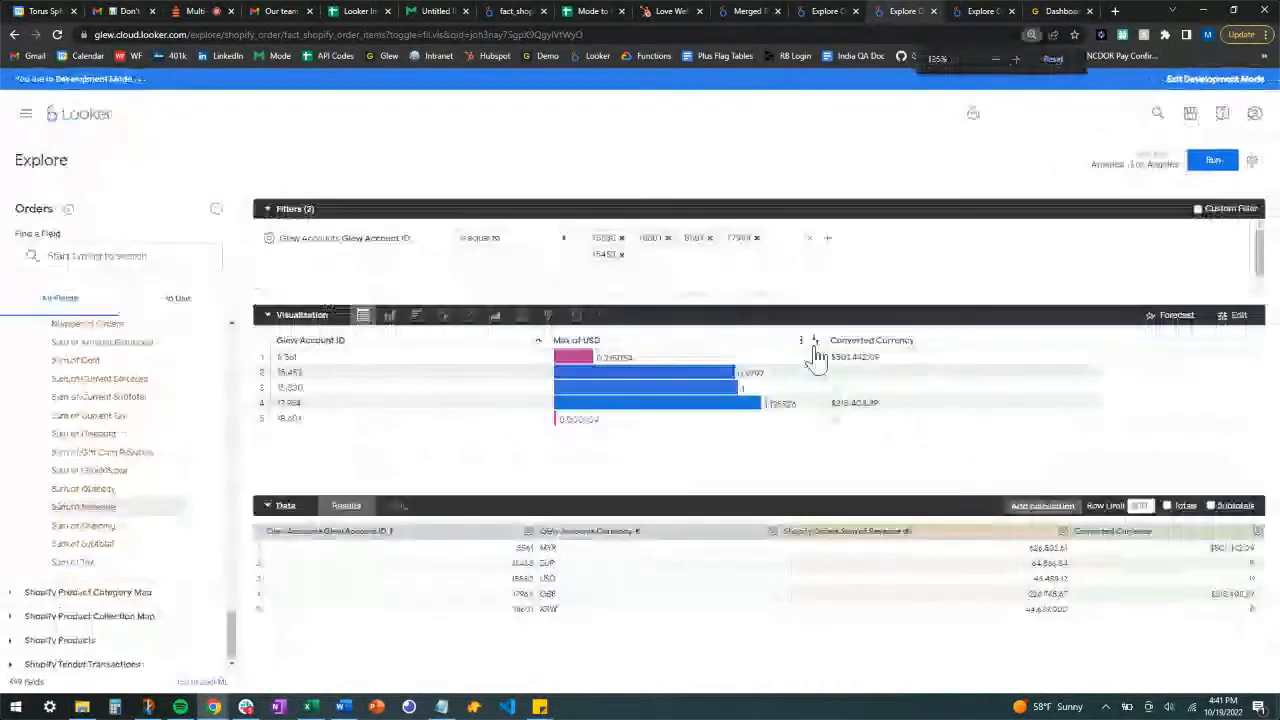
{"action": "key", "text": "ctrl+plus"}
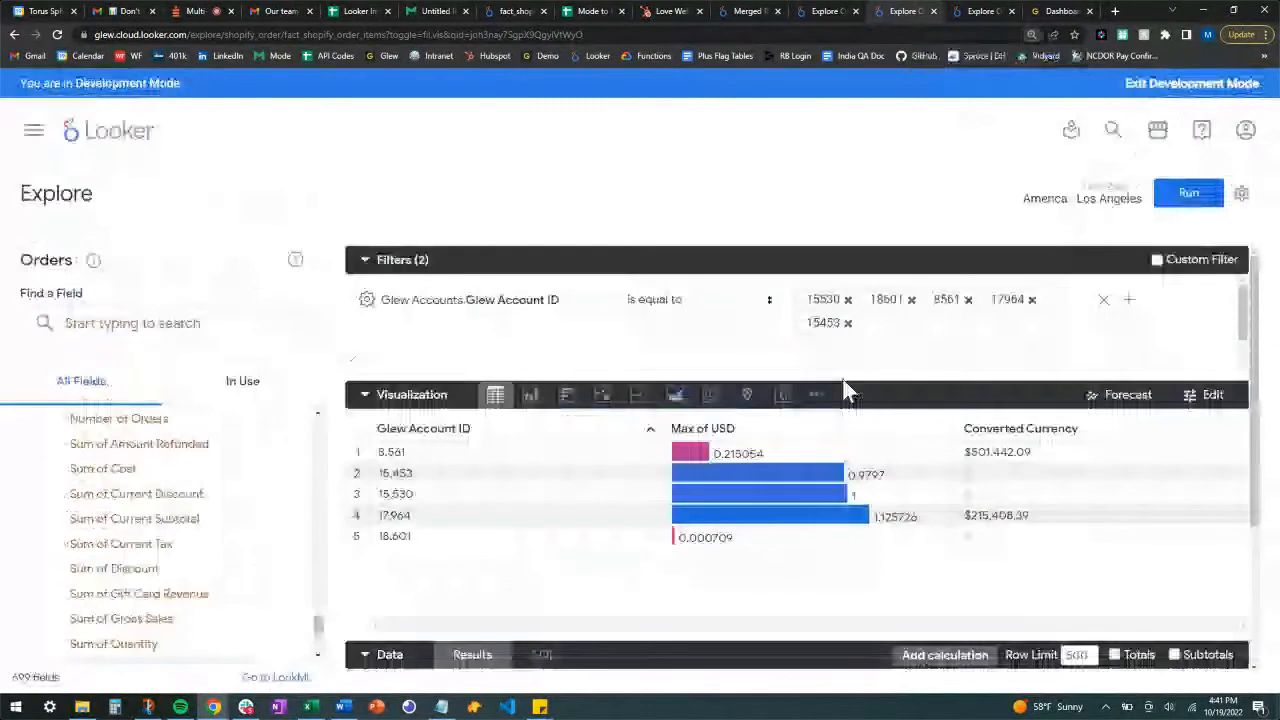
{"action": "scroll", "coordinate": [843, 390], "scroll_direction": "down", "scroll_amount": 2}
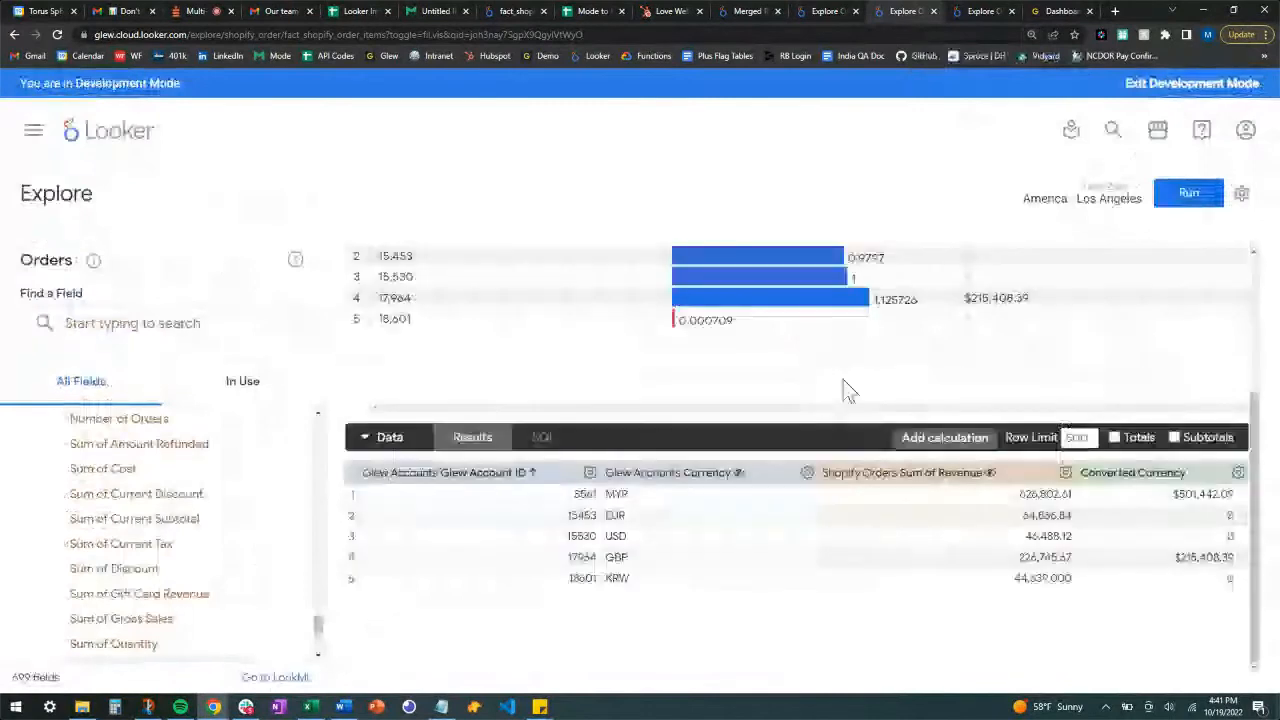
{"action": "scroll", "coordinate": [843, 390], "scroll_direction": "up", "scroll_amount": 3}
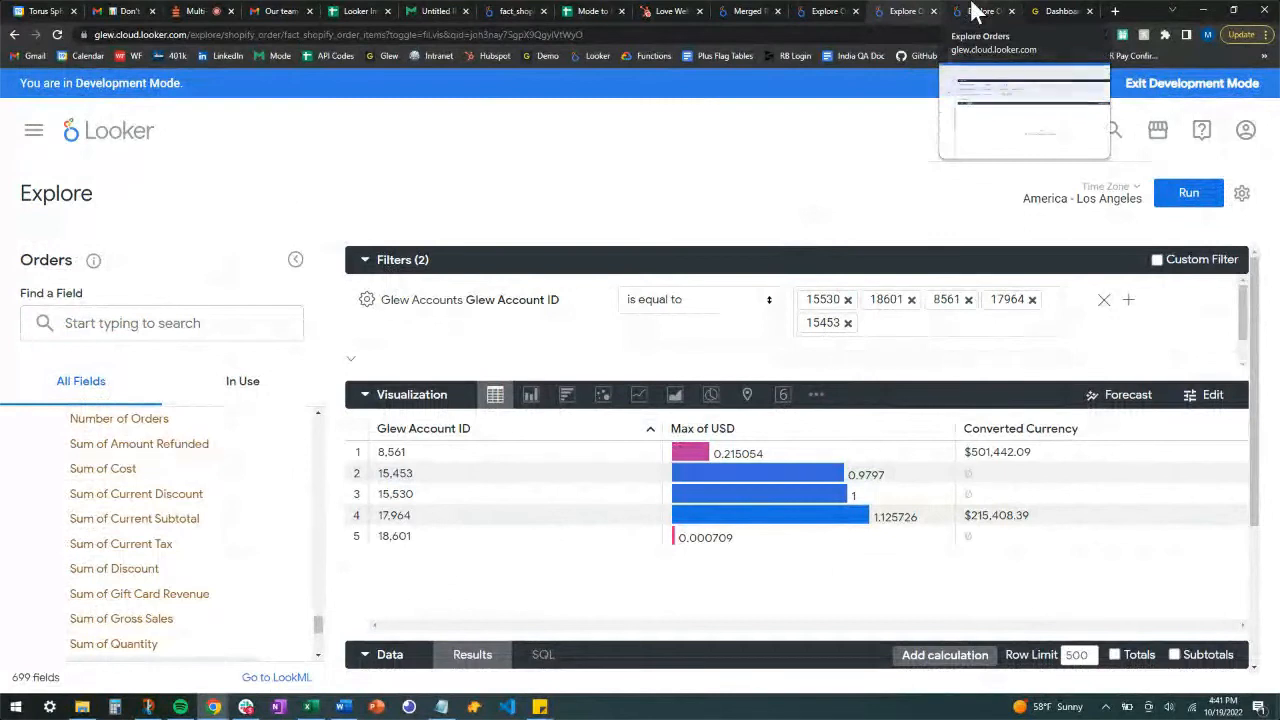
Step: Switch to the Amazon Orders explore, check its filters and collapse the filter section
{"action": "left_click", "coordinate": [975, 11]}
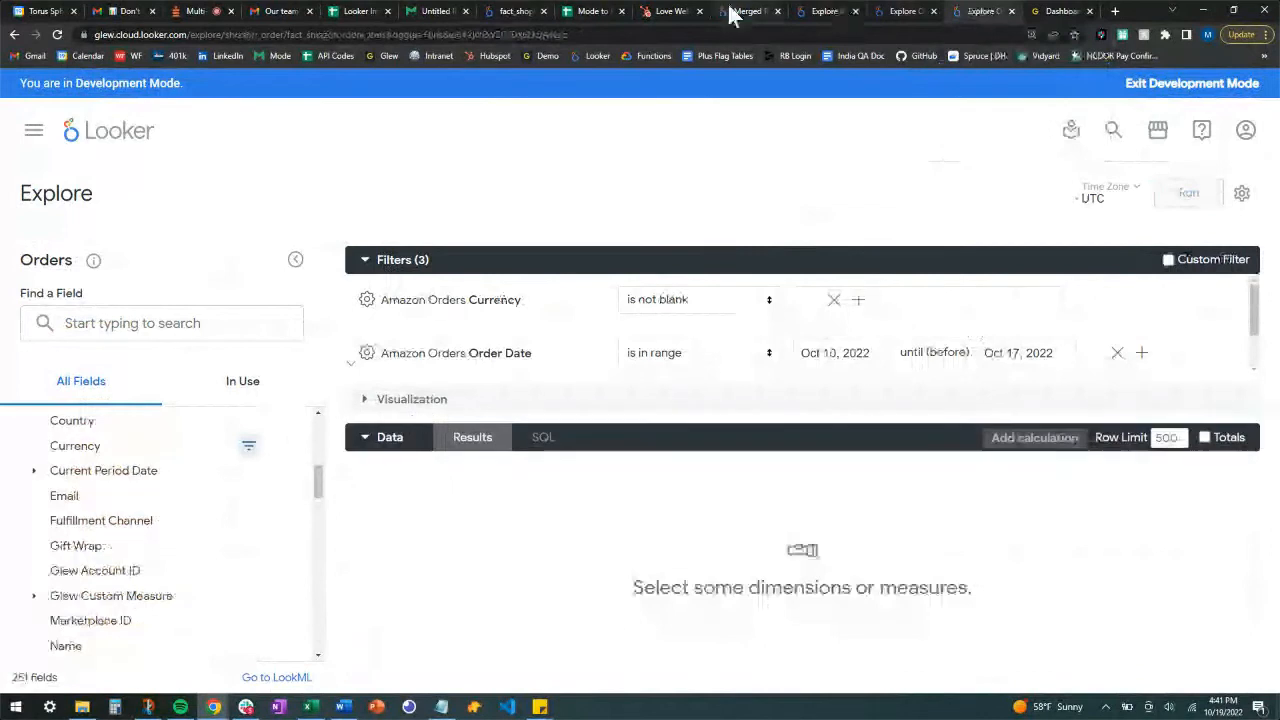
{"action": "mouse_move", "coordinate": [730, 14]}
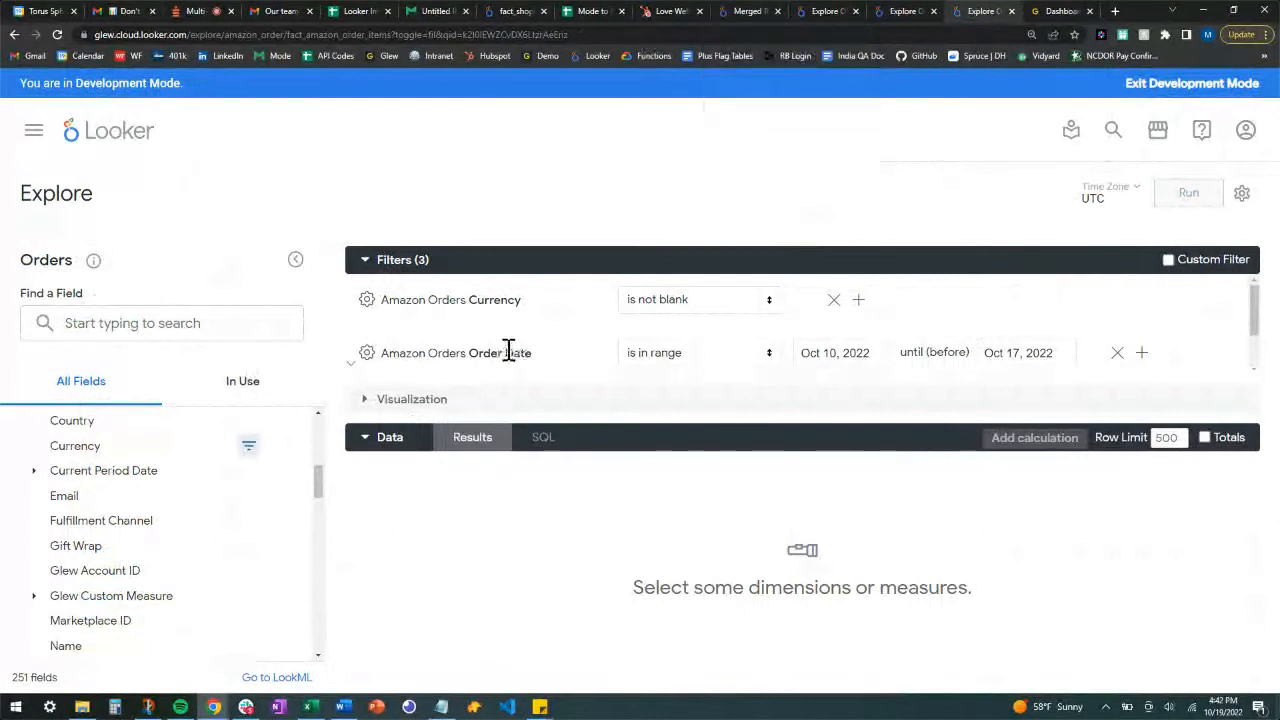
{"action": "scroll", "coordinate": [508, 355], "scroll_direction": "down", "scroll_amount": 1}
{"action": "scroll", "coordinate": [508, 355], "scroll_direction": "down", "scroll_amount": 1}
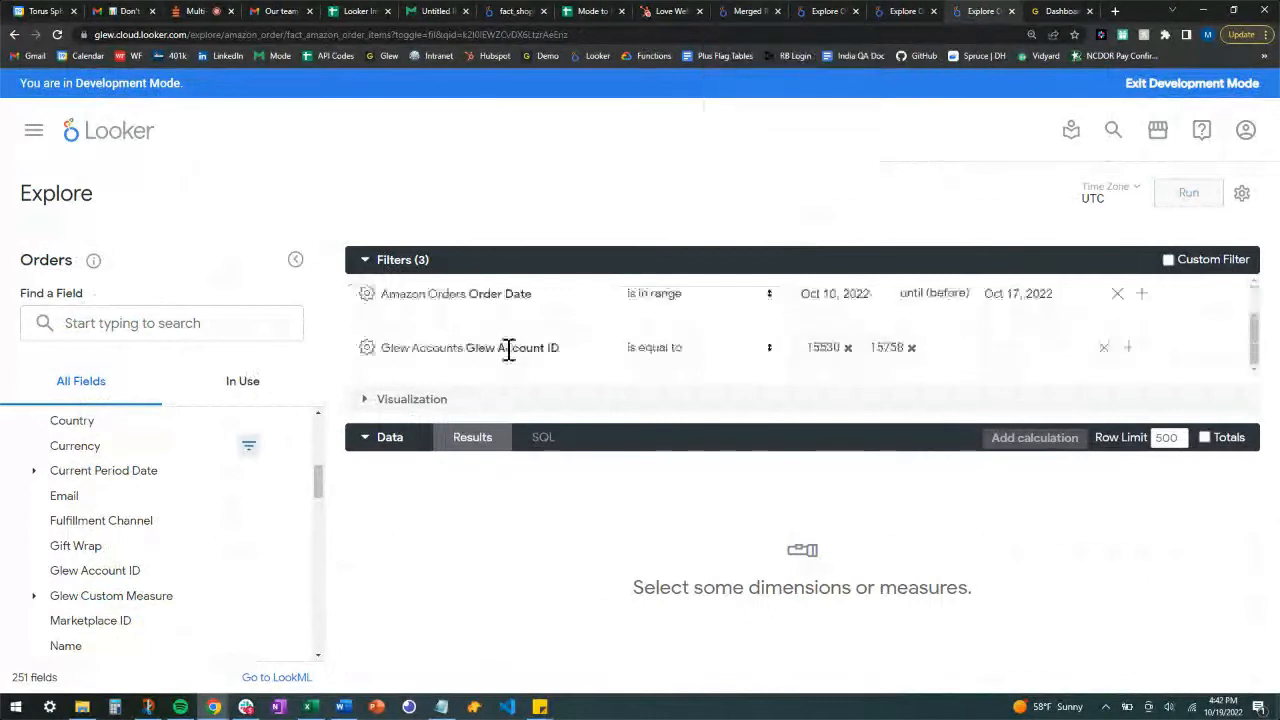
{"action": "left_click", "coordinate": [366, 261]}
{"action": "scroll", "coordinate": [150, 440], "scroll_direction": "up", "scroll_amount": 1}
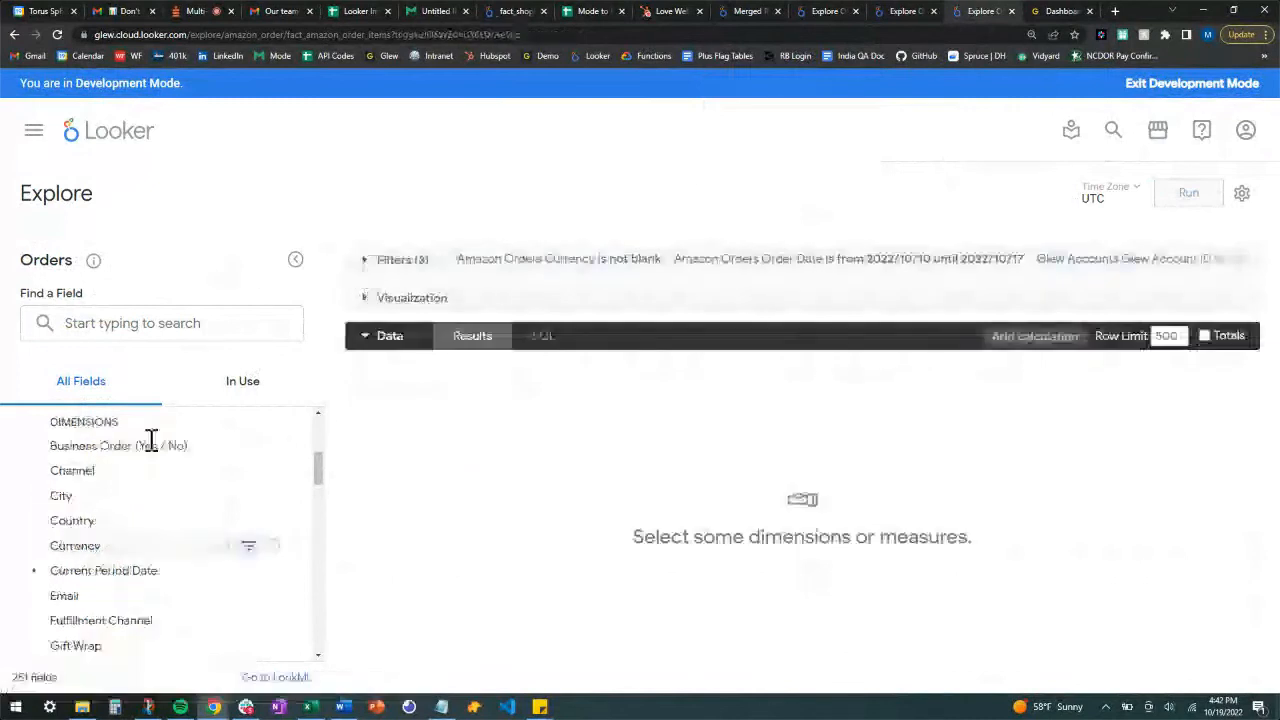
Step: Add the Order ID dimension from Amazon Orders to the query
{"action": "scroll", "coordinate": [110, 537], "scroll_direction": "up", "scroll_amount": 2}
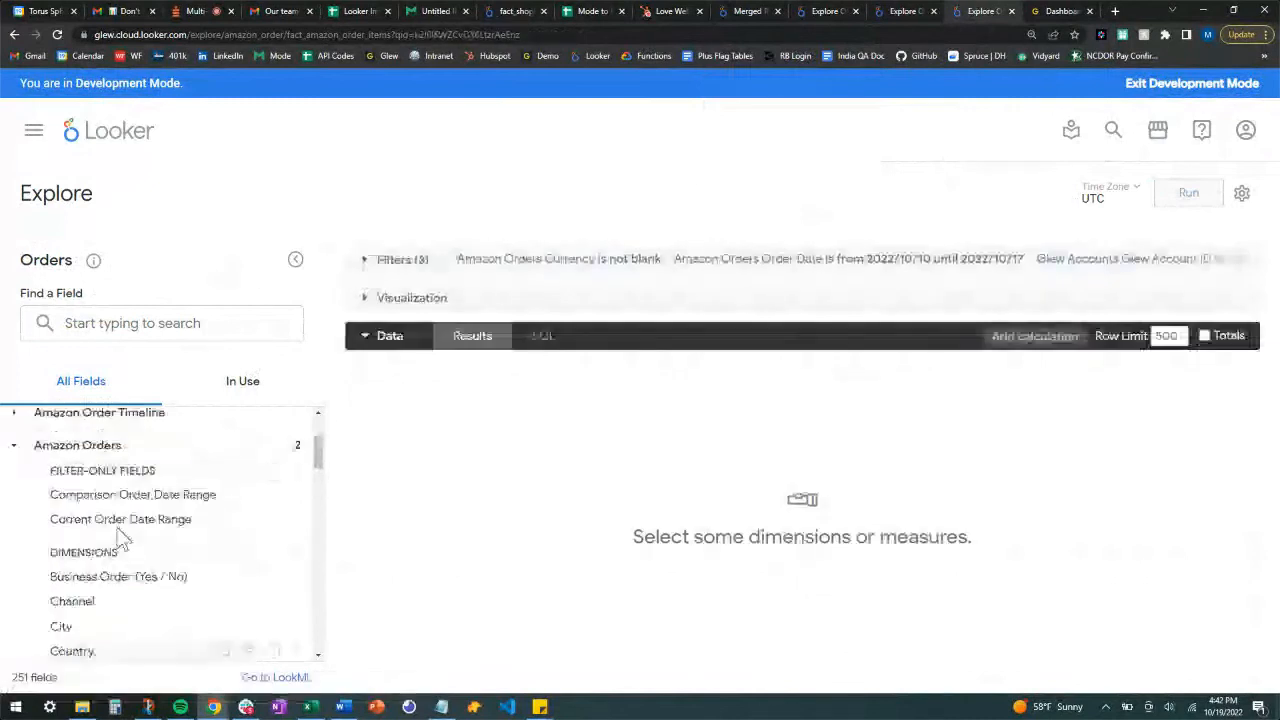
{"action": "scroll", "coordinate": [120, 530], "scroll_direction": "up", "scroll_amount": 1}
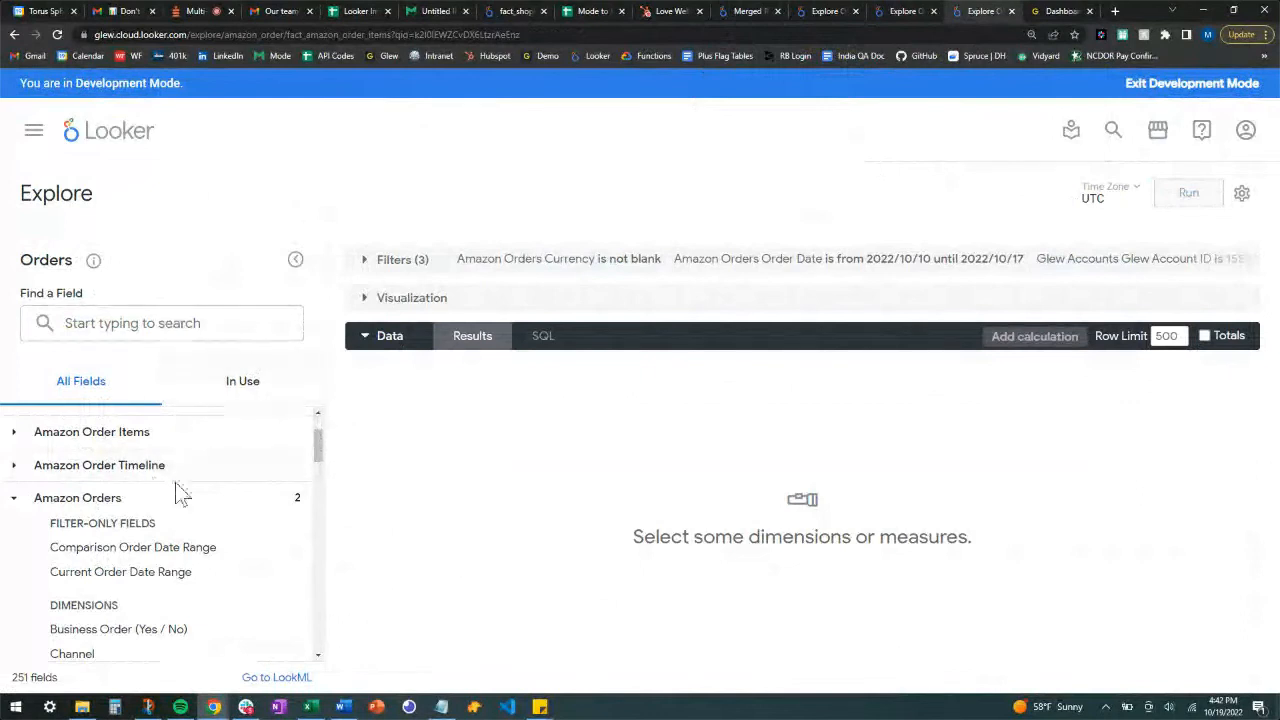
{"action": "scroll", "coordinate": [177, 491], "scroll_direction": "up", "scroll_amount": 1}
{"action": "scroll", "coordinate": [210, 495], "scroll_direction": "down", "scroll_amount": 5}
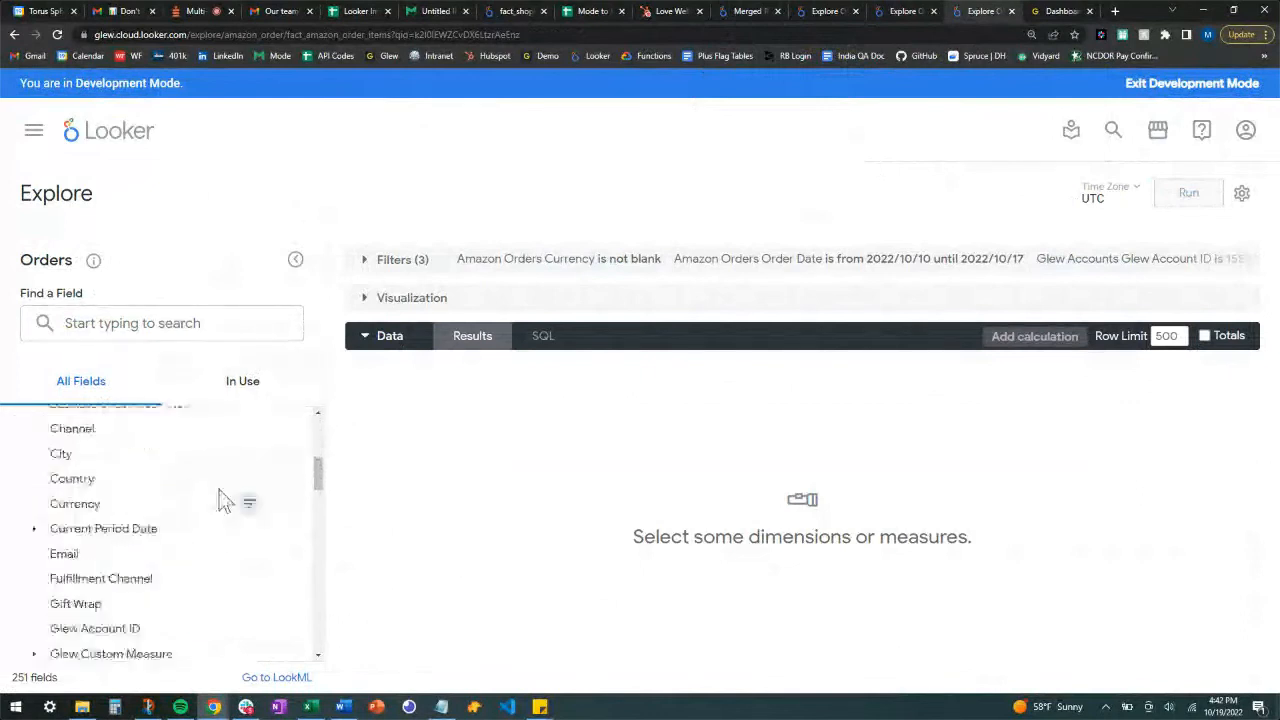
{"action": "scroll", "coordinate": [222, 500], "scroll_direction": "down", "scroll_amount": 6}
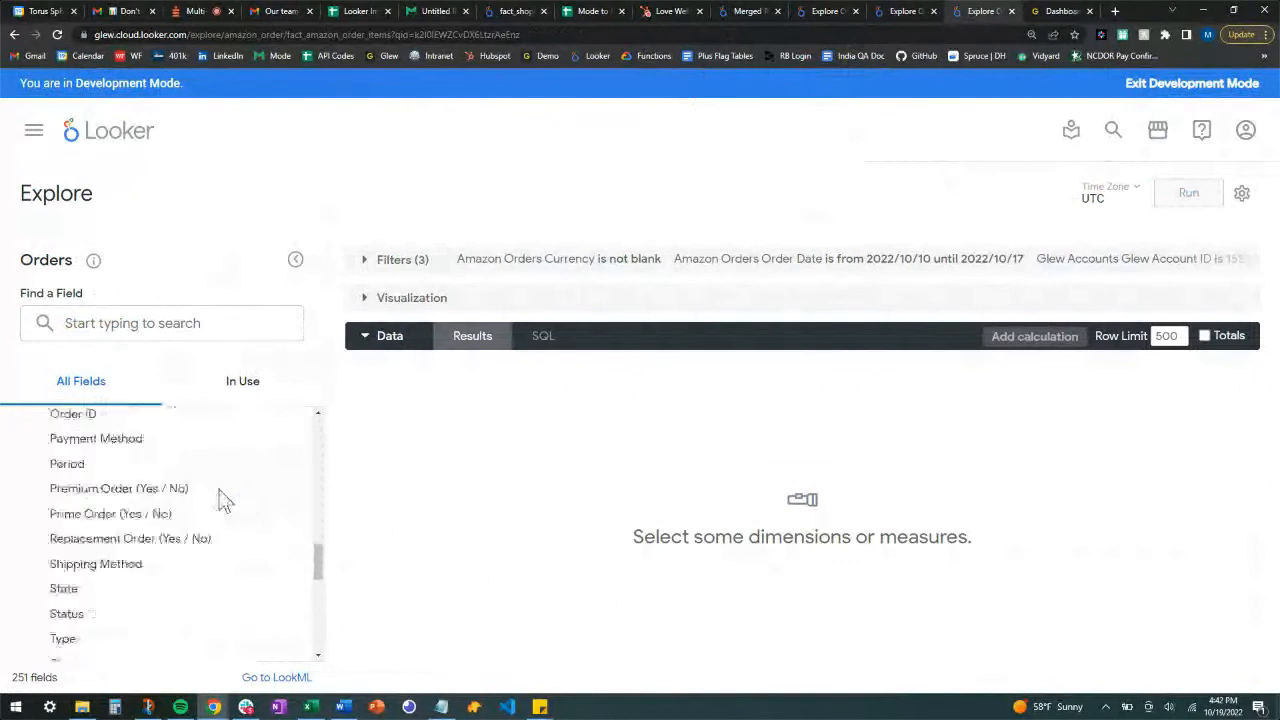
{"action": "scroll", "coordinate": [222, 500], "scroll_direction": "down", "scroll_amount": 2}
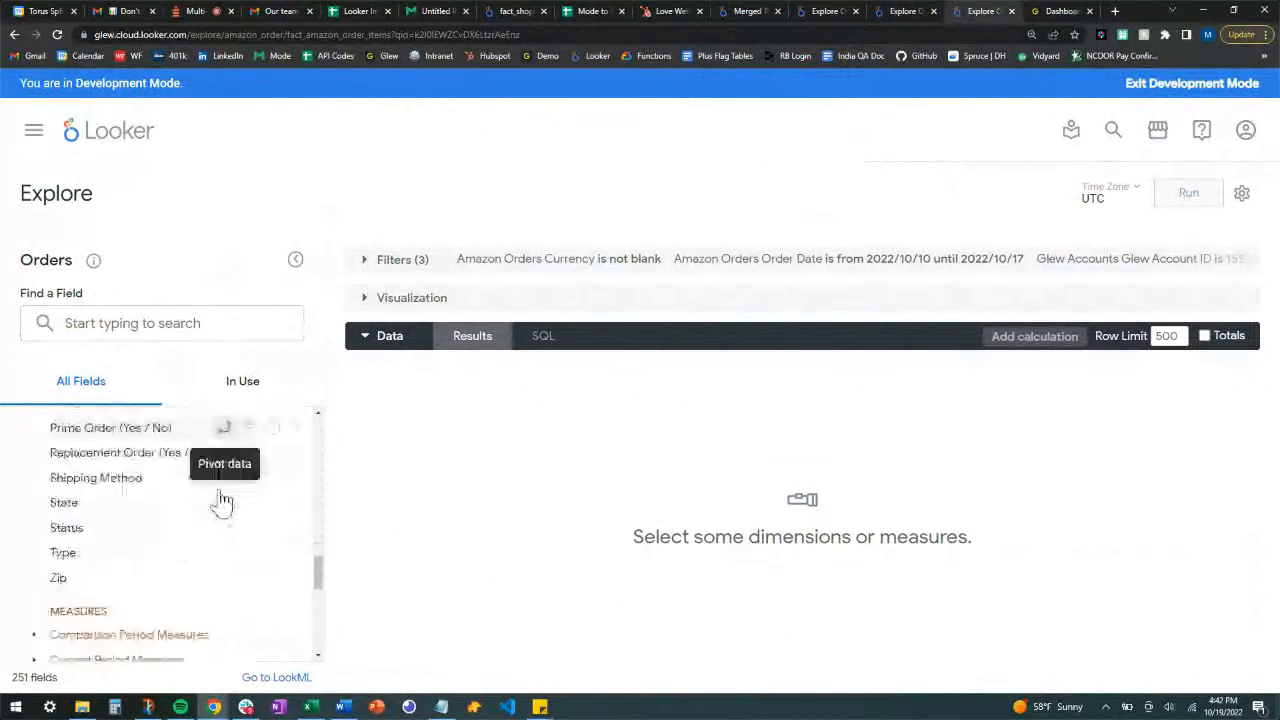
{"action": "scroll", "coordinate": [219, 493], "scroll_direction": "up", "scroll_amount": 2}
{"action": "left_click", "coordinate": [145, 447]}
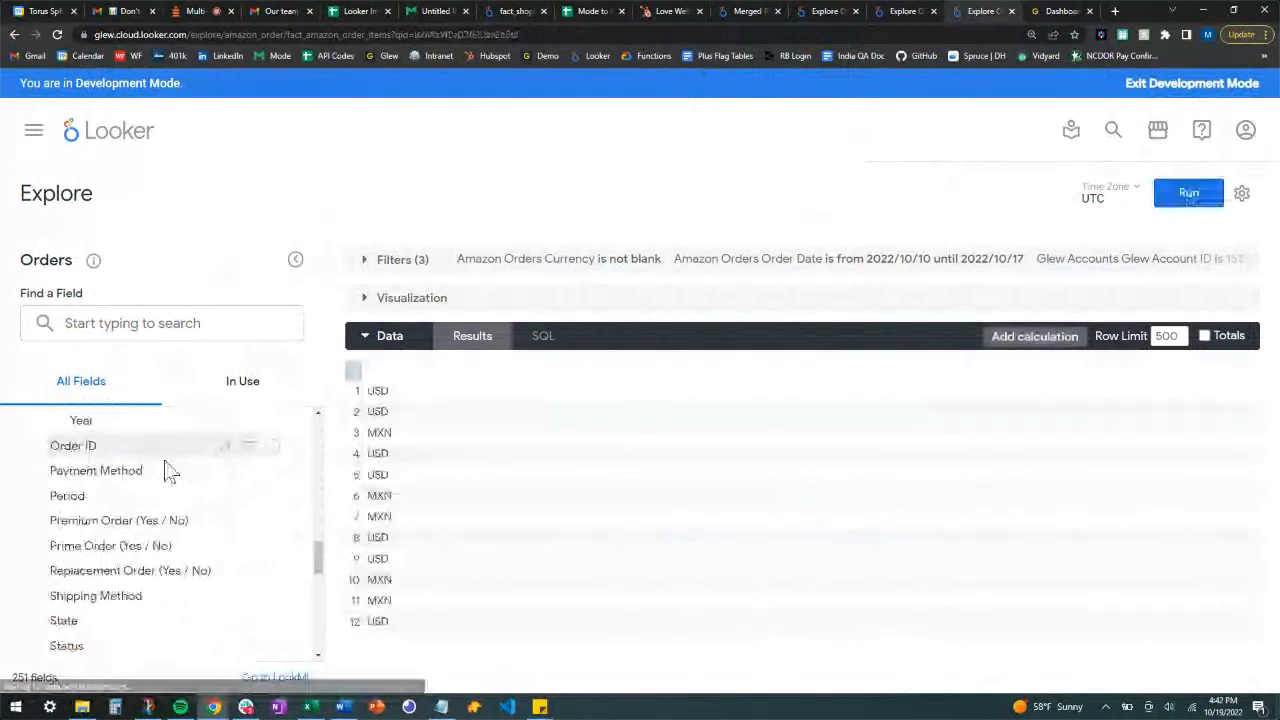
Step: Add the Amazon Orders Currency dimension and the Sum of Revenue standard measure to the query
{"action": "scroll", "coordinate": [170, 472], "scroll_direction": "up", "scroll_amount": 8}
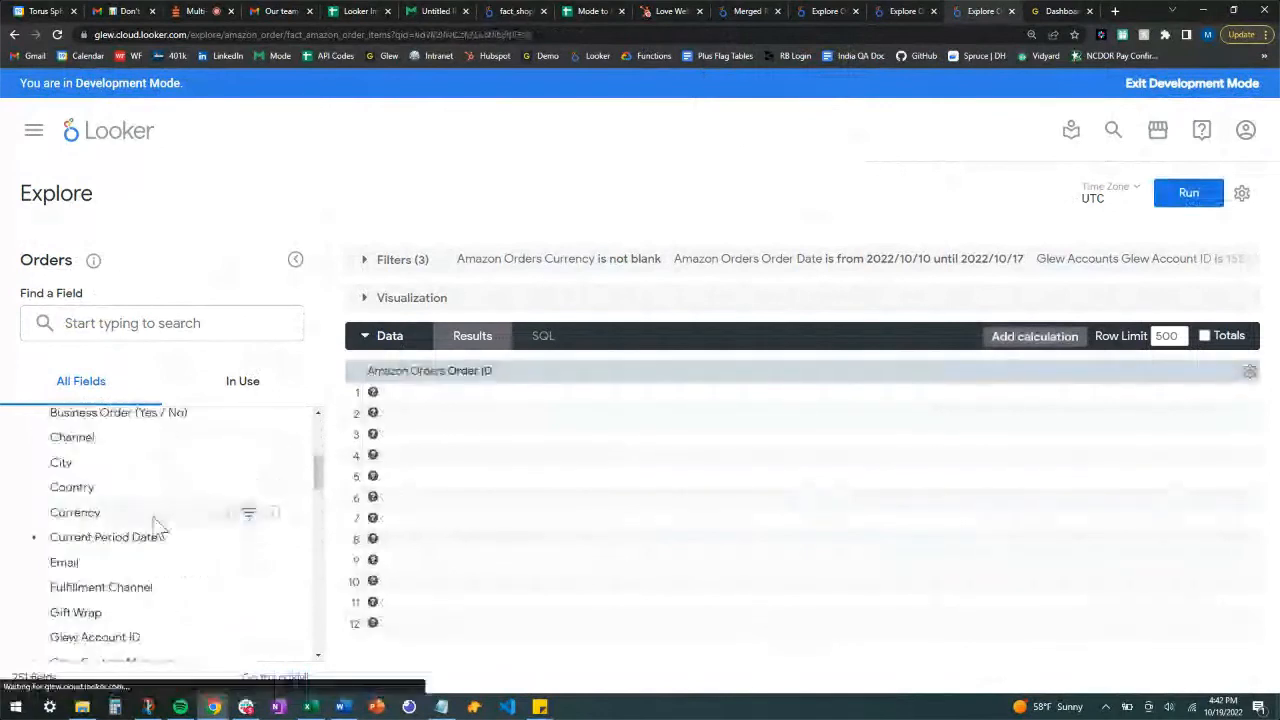
{"action": "left_click", "coordinate": [155, 514]}
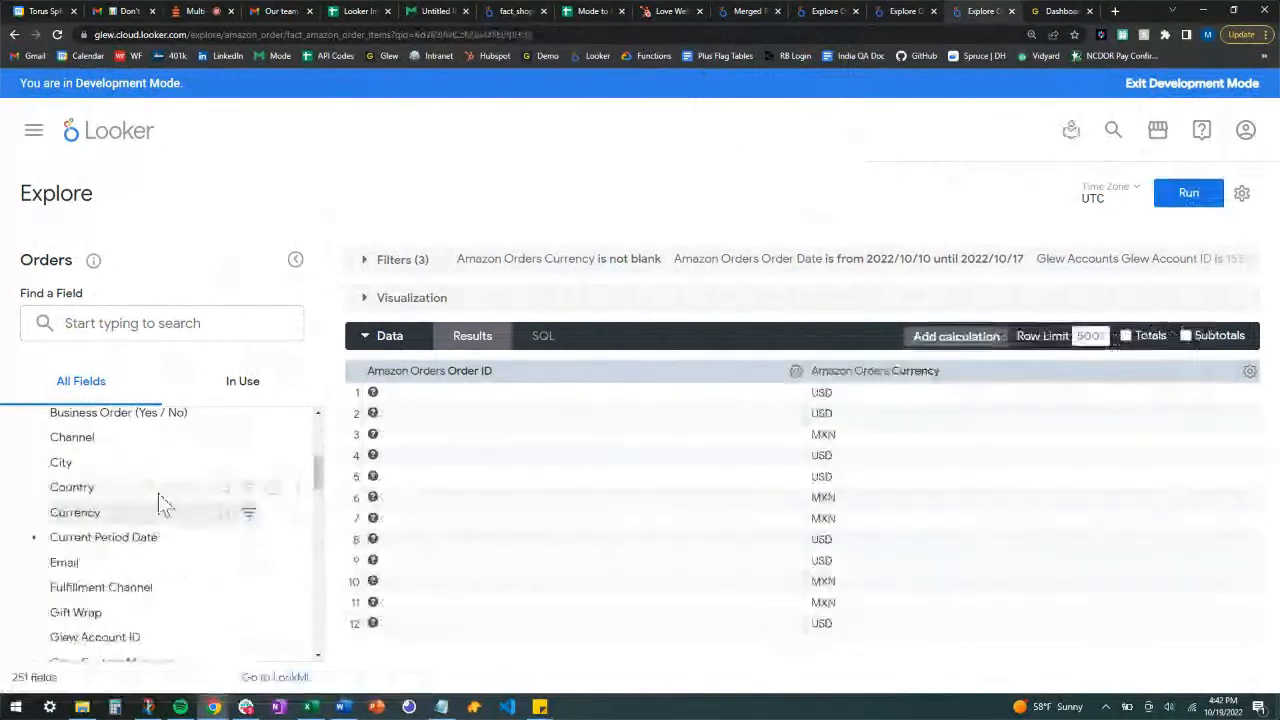
{"action": "scroll", "coordinate": [158, 500], "scroll_direction": "down", "scroll_amount": 15}
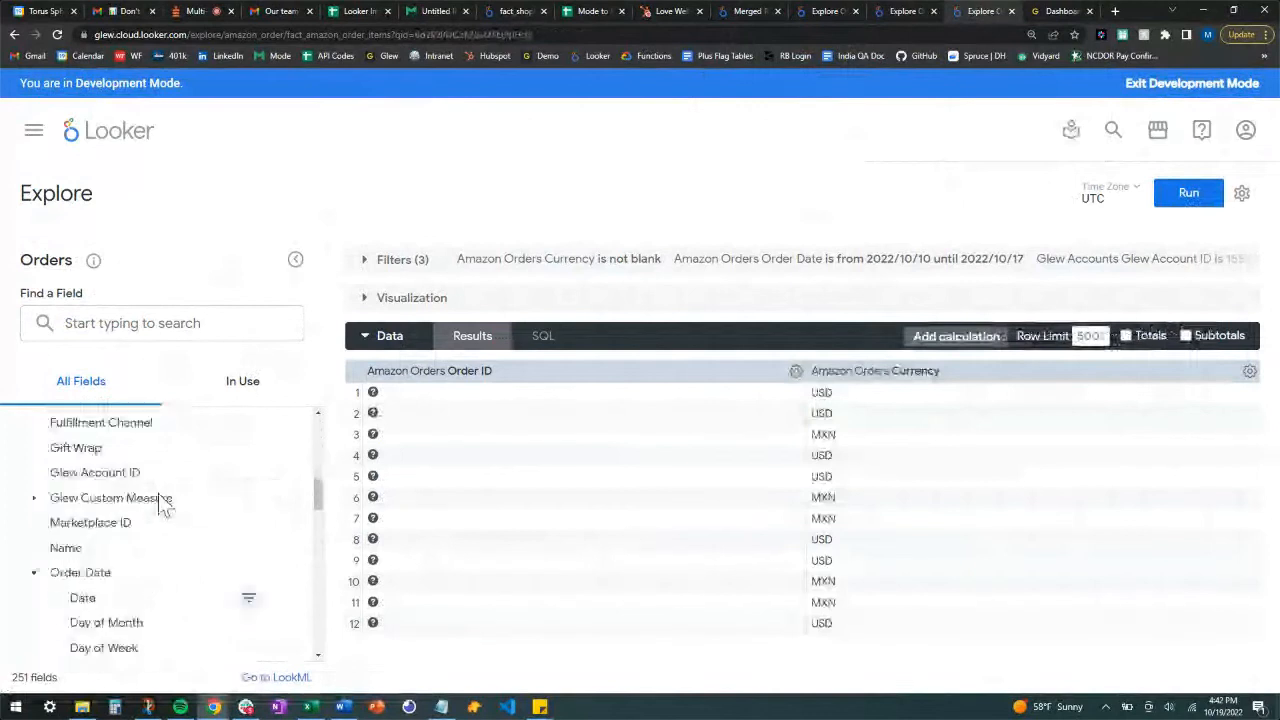
{"action": "scroll", "coordinate": [150, 520], "scroll_direction": "down", "scroll_amount": 2}
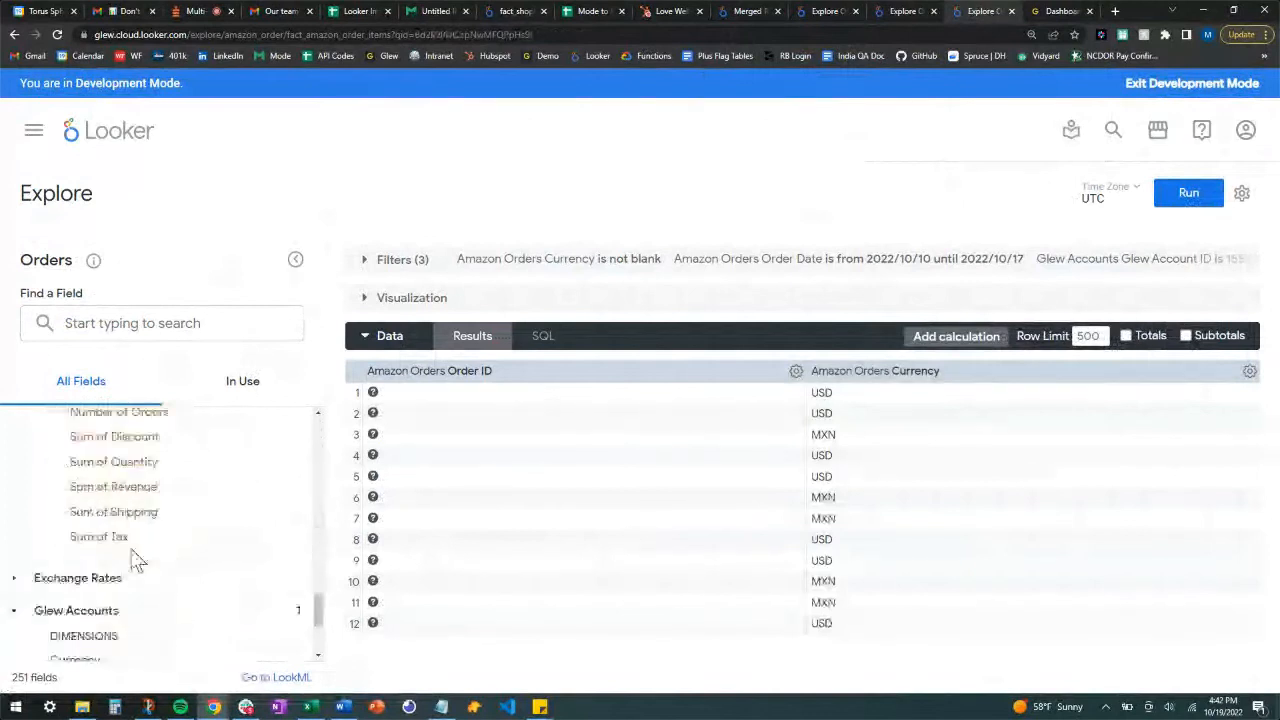
{"action": "left_click", "coordinate": [144, 489]}
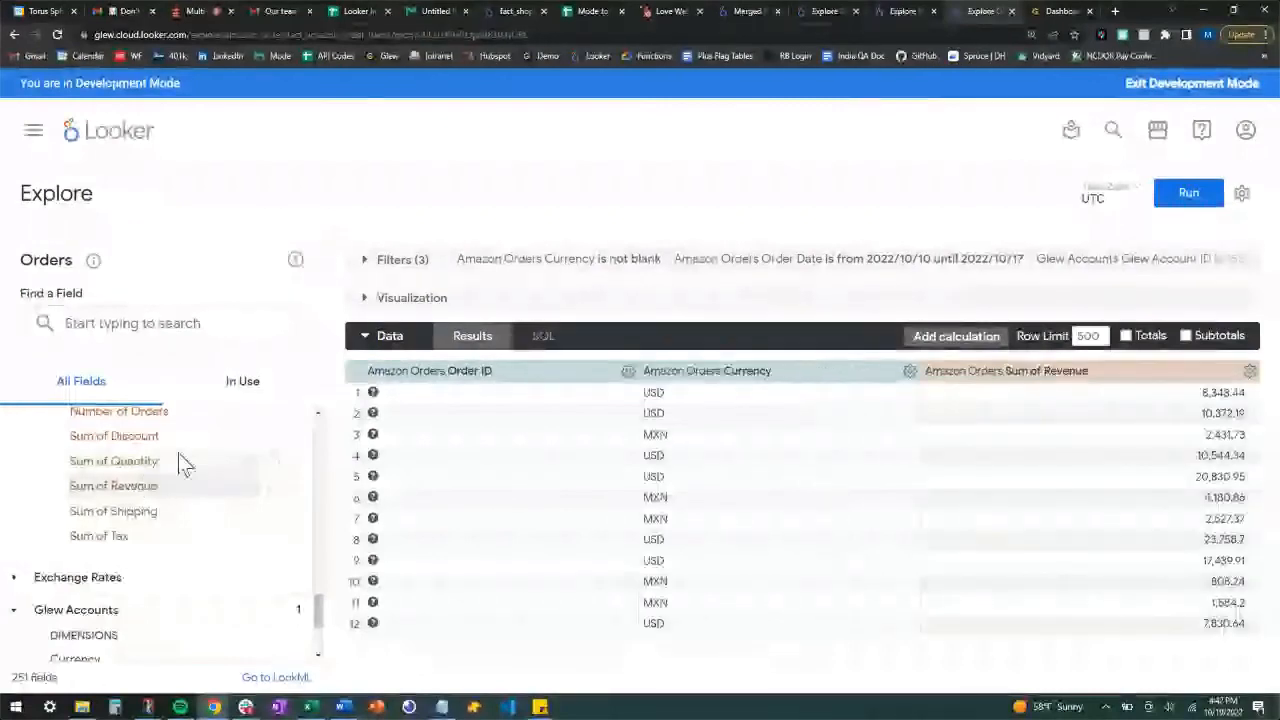
Step: Run the Amazon orders query with Order ID, Currency and Sum of Revenue
{"action": "scroll", "coordinate": [183, 463], "scroll_direction": "up", "scroll_amount": 5}
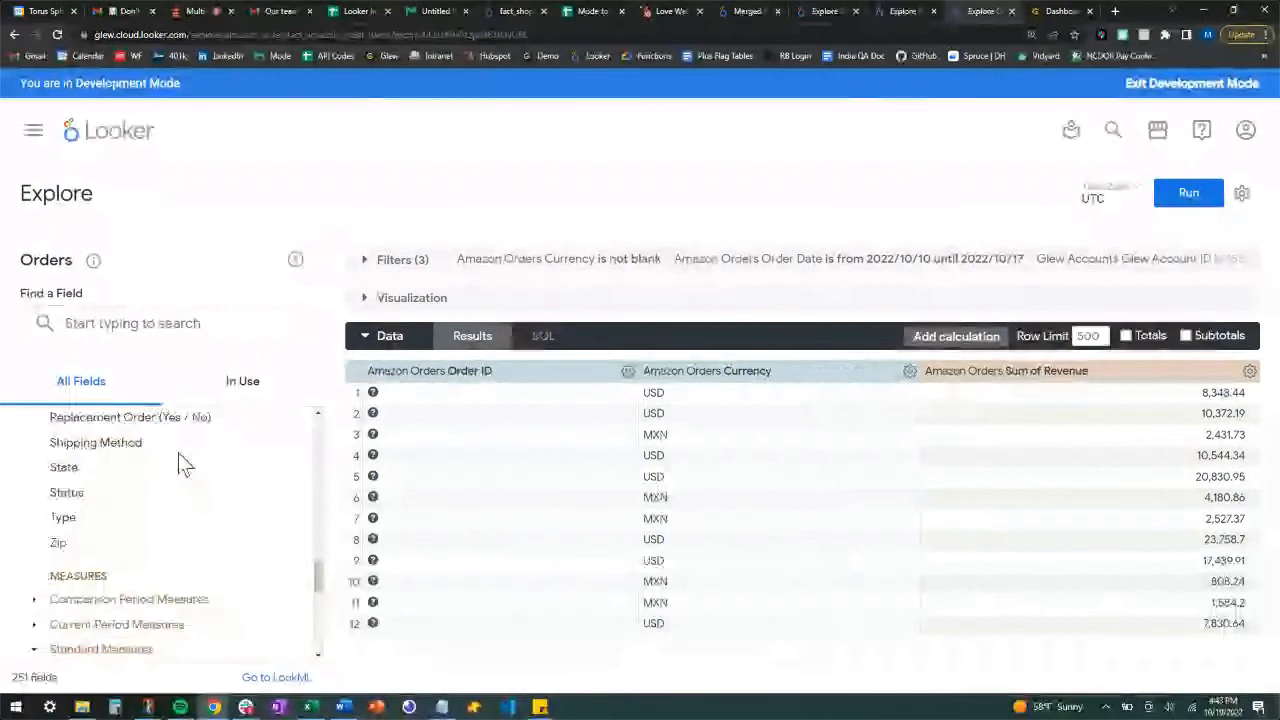
{"action": "scroll", "coordinate": [178, 453], "scroll_direction": "up", "scroll_amount": 1}
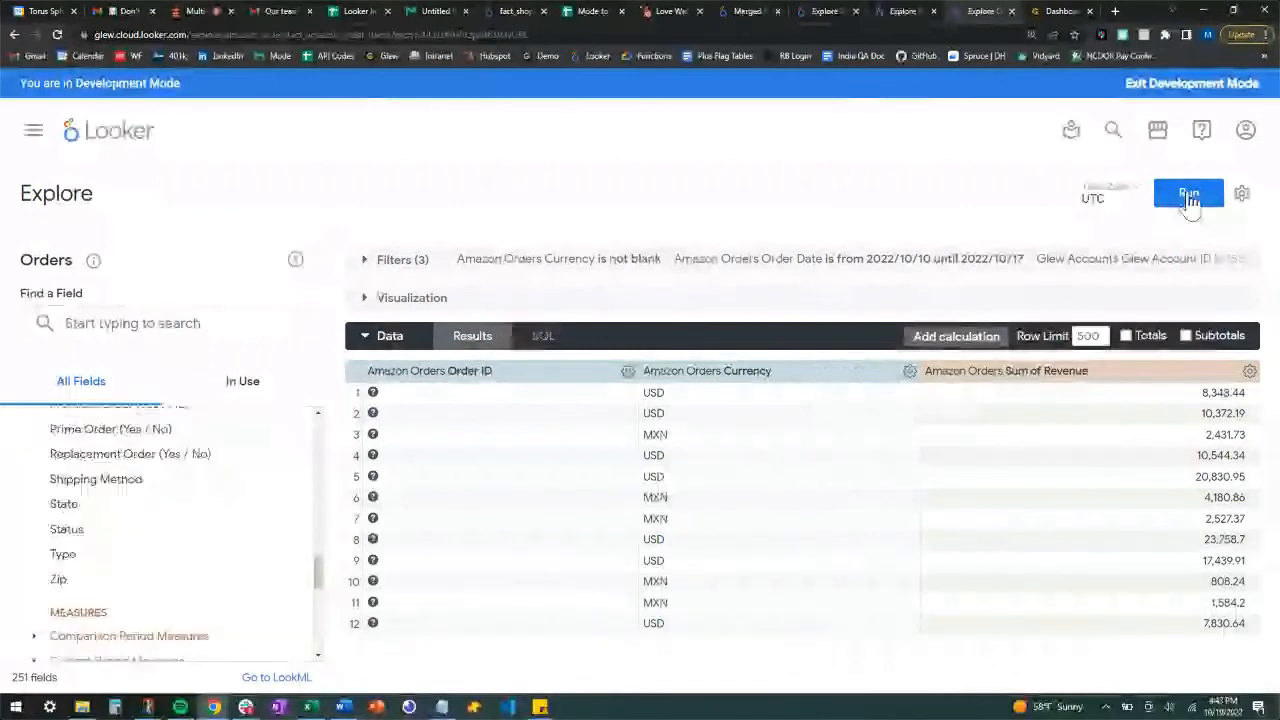
{"action": "left_click", "coordinate": [1188, 195]}
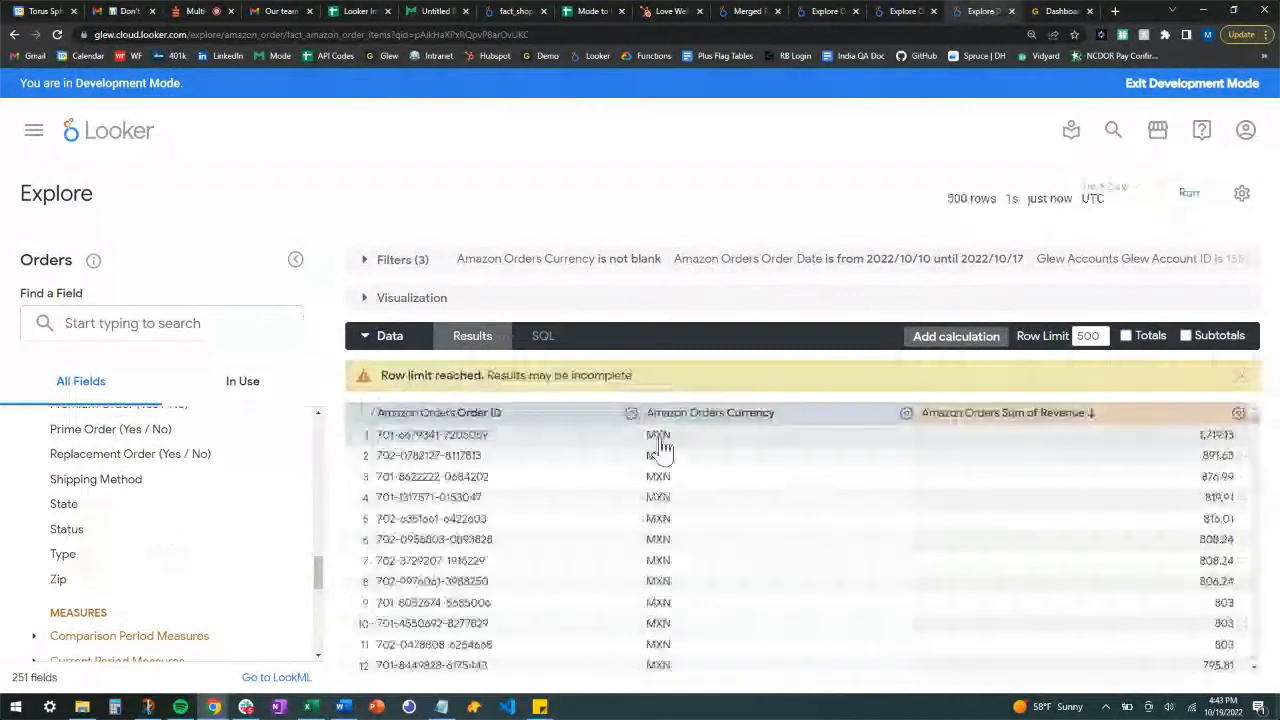
Step: Examine which currencies occur among the Amazon order rows in the query results
{"action": "scroll", "coordinate": [613, 508], "scroll_direction": "down", "scroll_amount": 4}
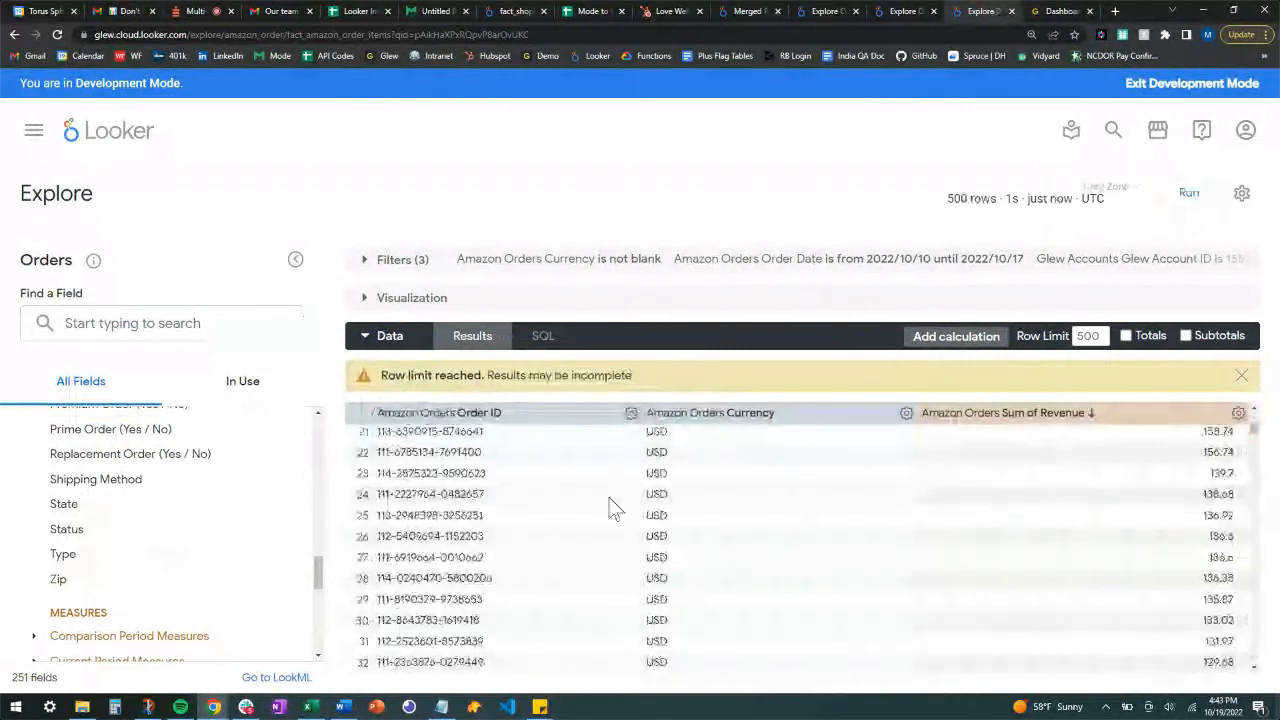
{"action": "scroll", "coordinate": [605, 515], "scroll_direction": "down", "scroll_amount": 4}
{"action": "scroll", "coordinate": [578, 518], "scroll_direction": "up", "scroll_amount": 2}
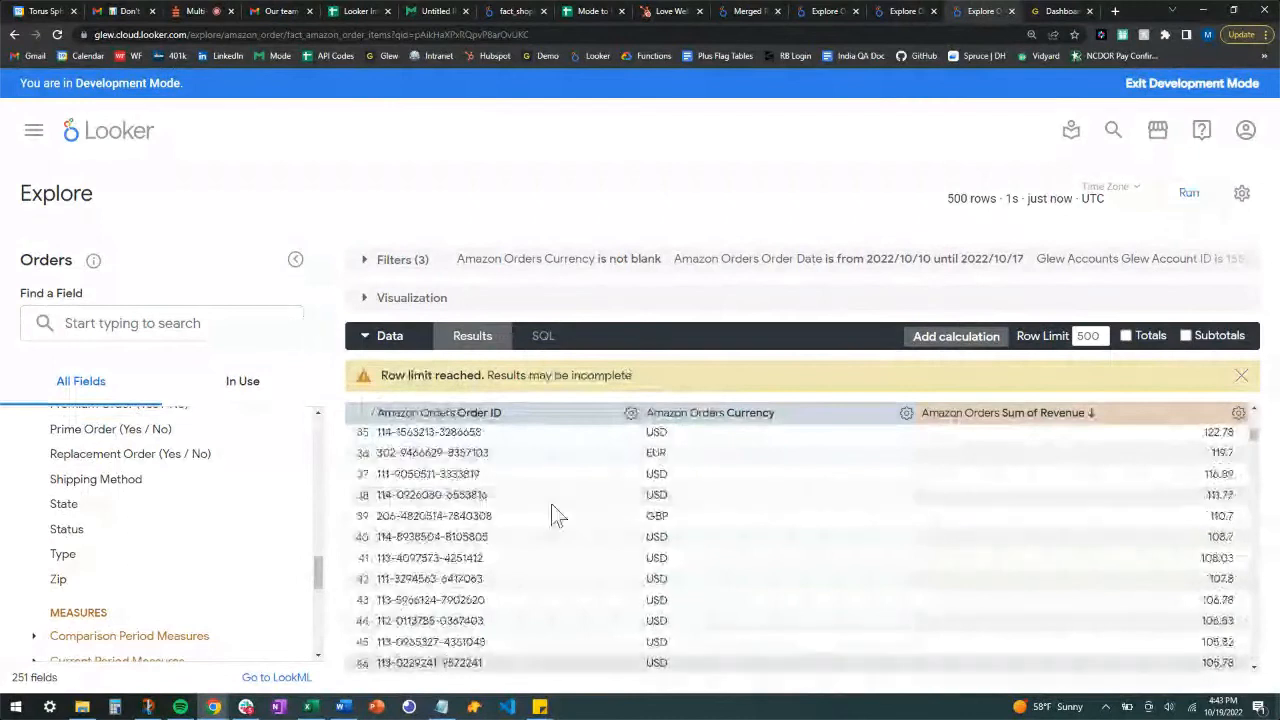
{"action": "scroll", "coordinate": [600, 530], "scroll_direction": "up", "scroll_amount": 1}
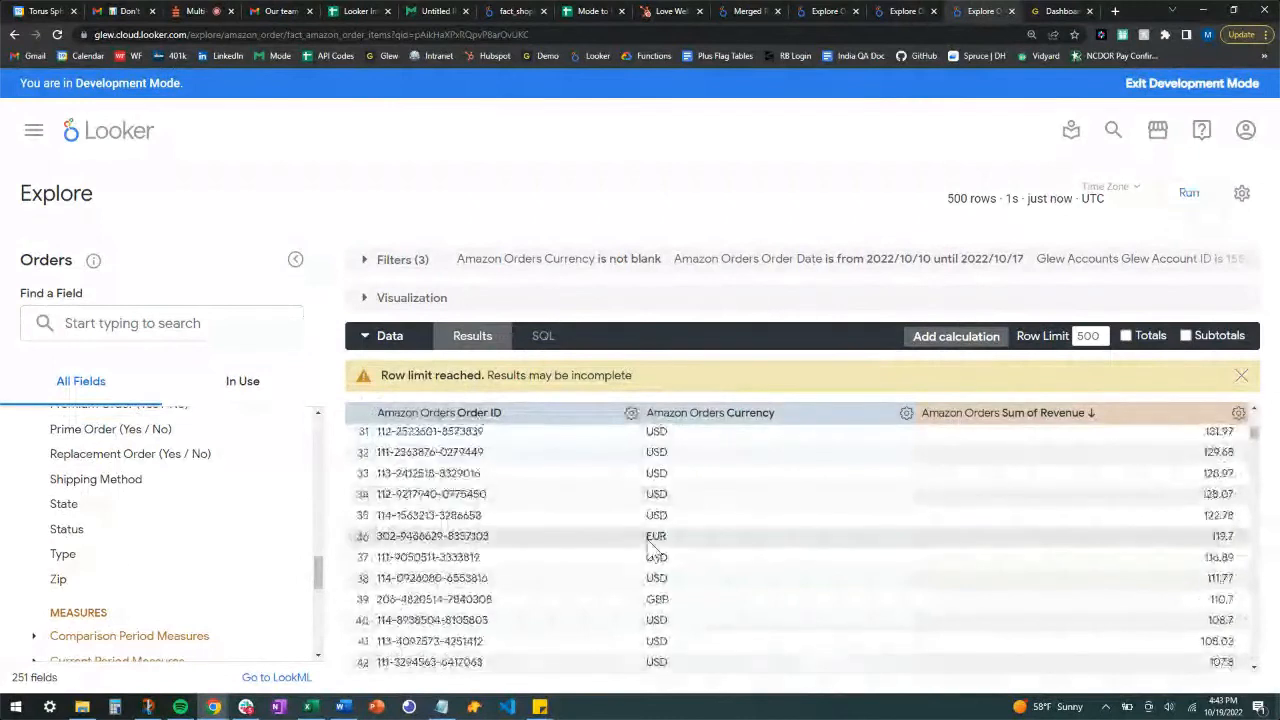
{"action": "scroll", "coordinate": [668, 552], "scroll_direction": "down", "scroll_amount": 1}
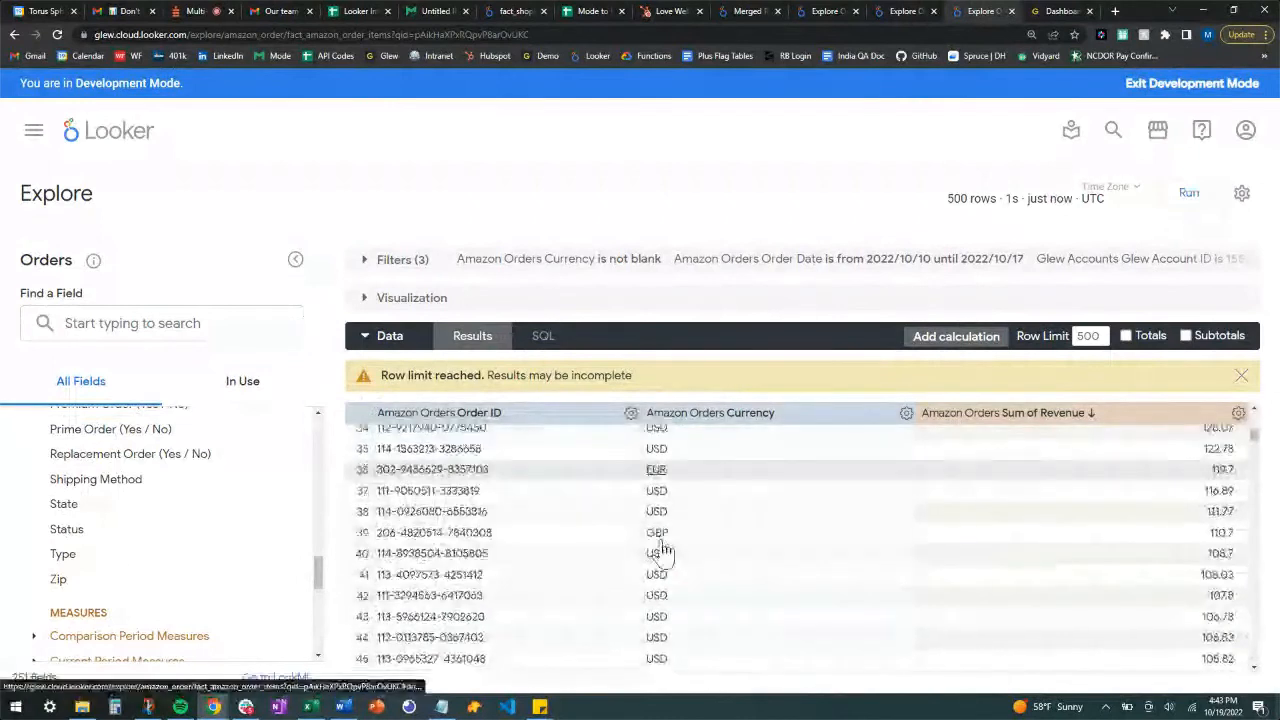
{"action": "scroll", "coordinate": [630, 552], "scroll_direction": "down", "scroll_amount": 3}
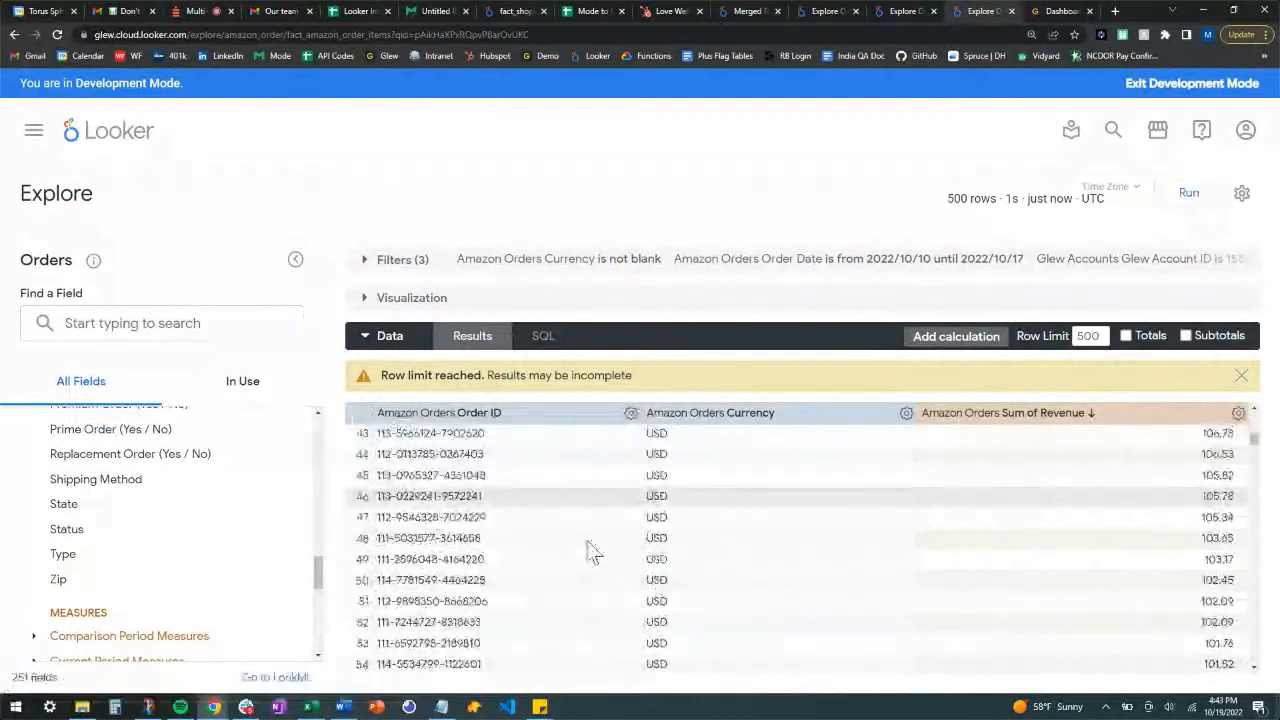
{"action": "scroll", "coordinate": [592, 553], "scroll_direction": "down", "scroll_amount": 2}
{"action": "scroll", "coordinate": [590, 520], "scroll_direction": "up", "scroll_amount": 15}
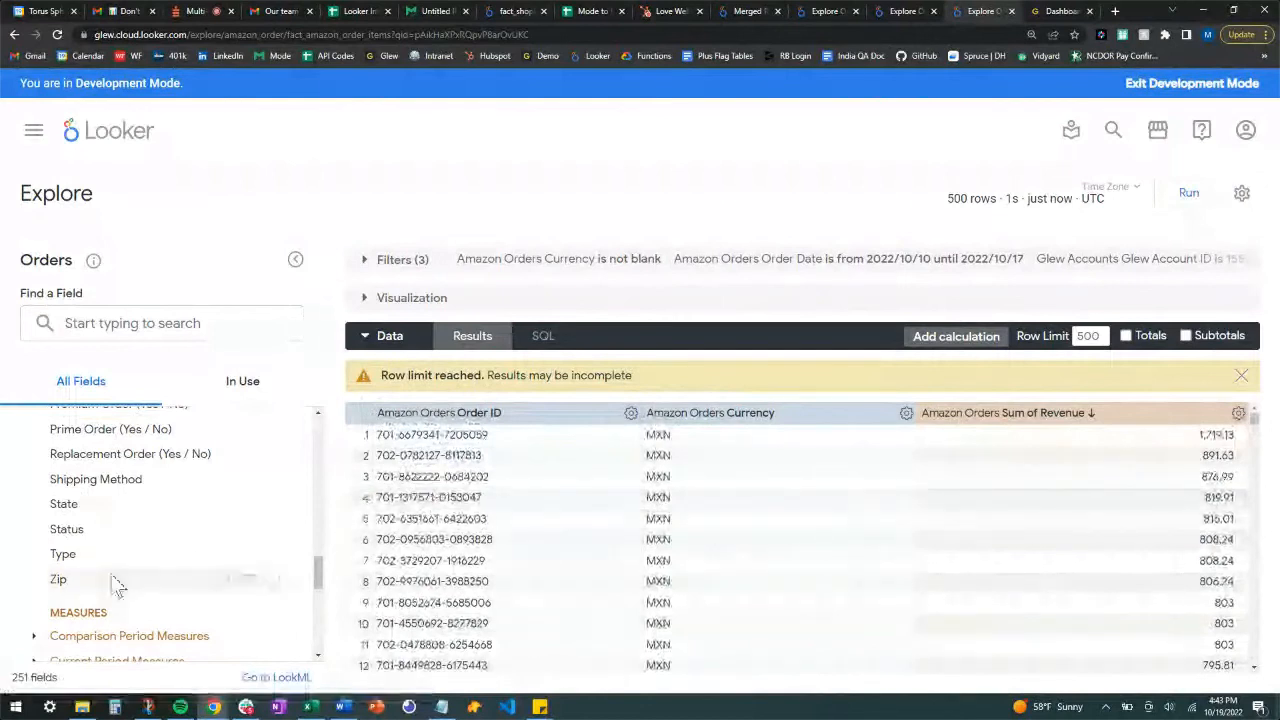
Step: Add the Date dimension of the Amazon Orders Order Date group to the query and collapse that group
{"action": "scroll", "coordinate": [115, 587], "scroll_direction": "up", "scroll_amount": 3}
{"action": "scroll", "coordinate": [120, 550], "scroll_direction": "up", "scroll_amount": 5}
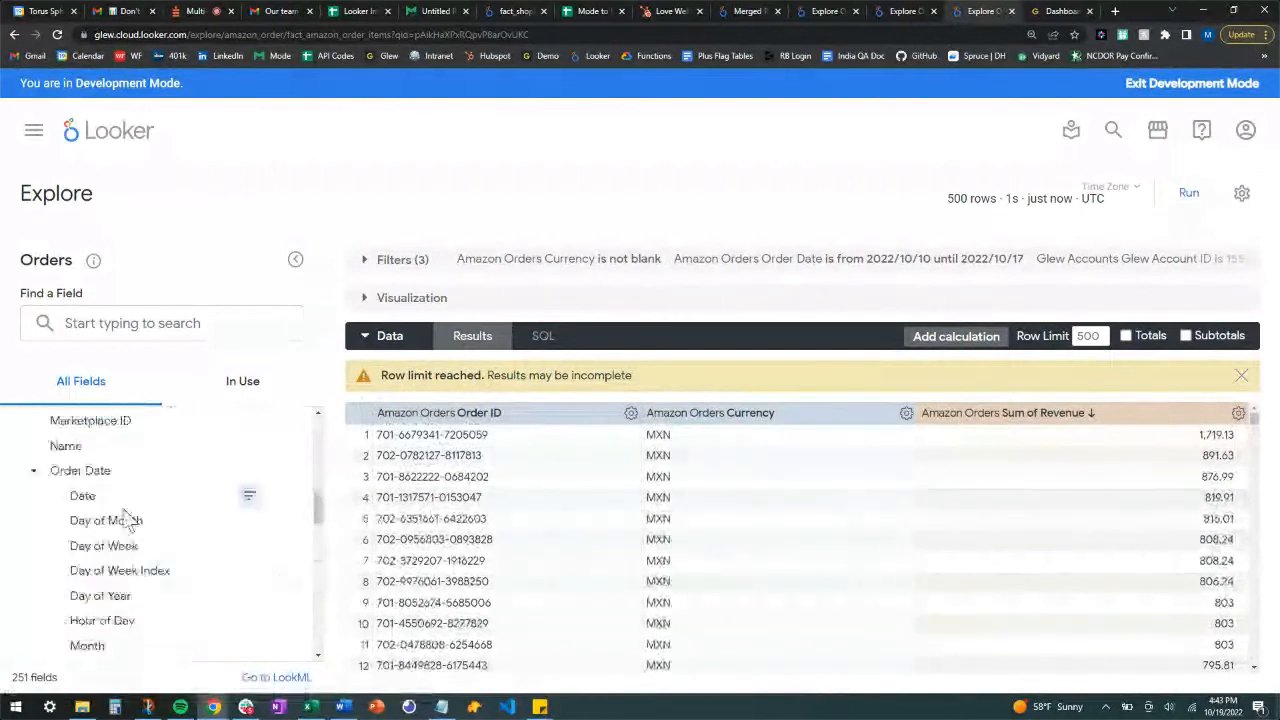
{"action": "left_click", "coordinate": [122, 503]}
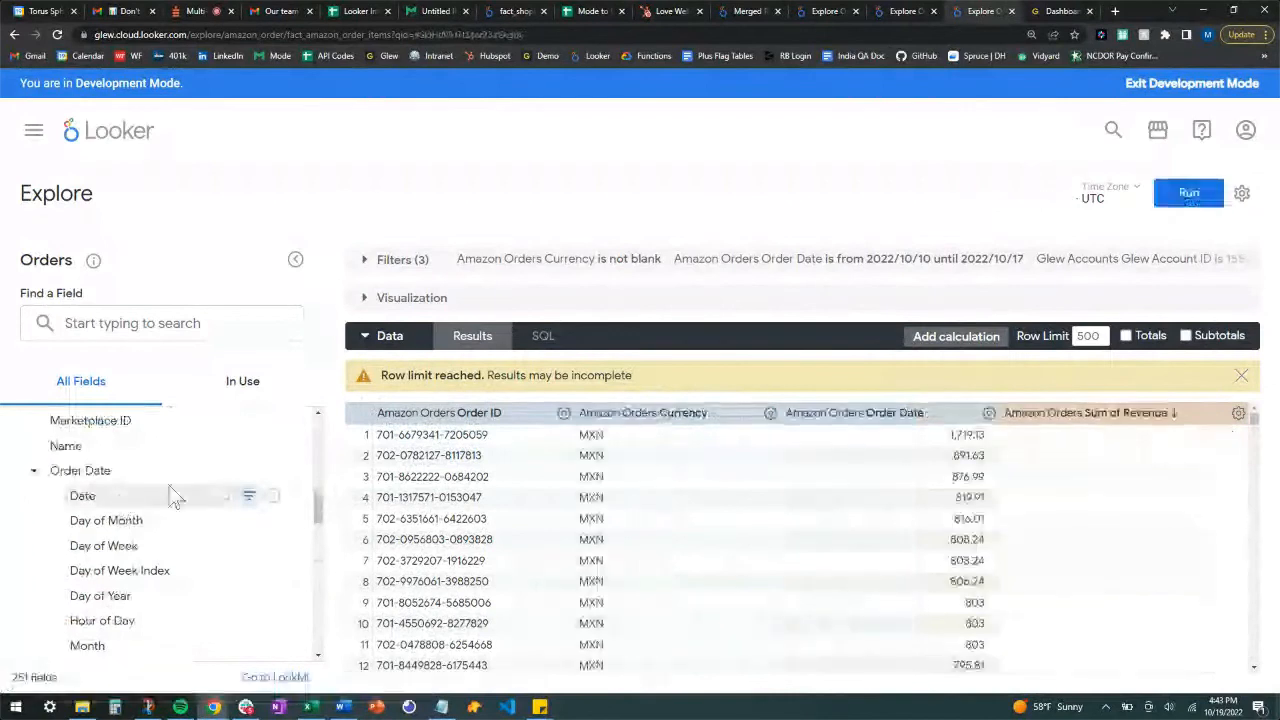
{"action": "scroll", "coordinate": [169, 490], "scroll_direction": "up", "scroll_amount": 1}
{"action": "left_click", "coordinate": [35, 520]}
{"action": "scroll", "coordinate": [151, 543], "scroll_direction": "up", "scroll_amount": 10}
{"action": "scroll", "coordinate": [115, 512], "scroll_direction": "up", "scroll_amount": 1}
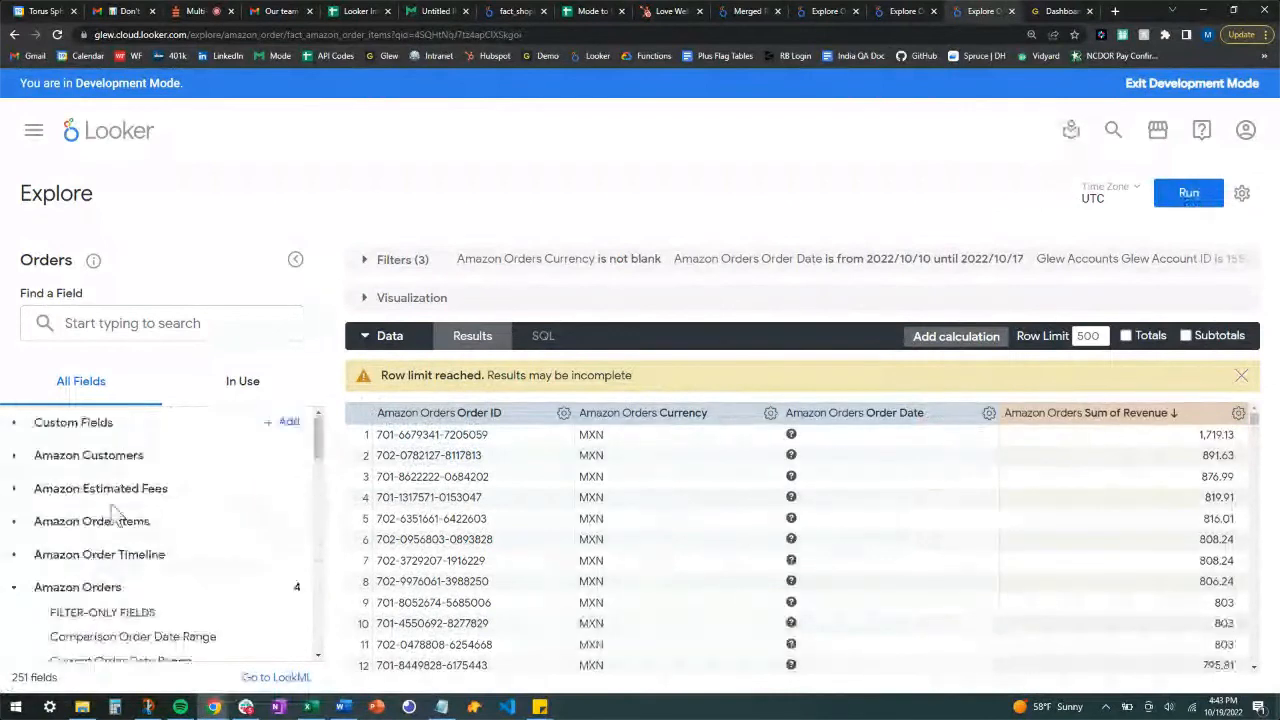
Step: Add the USD dimension of Exchange Rates to the Amazon orders query and run it
{"action": "left_click", "coordinate": [13, 587]}
{"action": "left_click", "coordinate": [14, 620]}
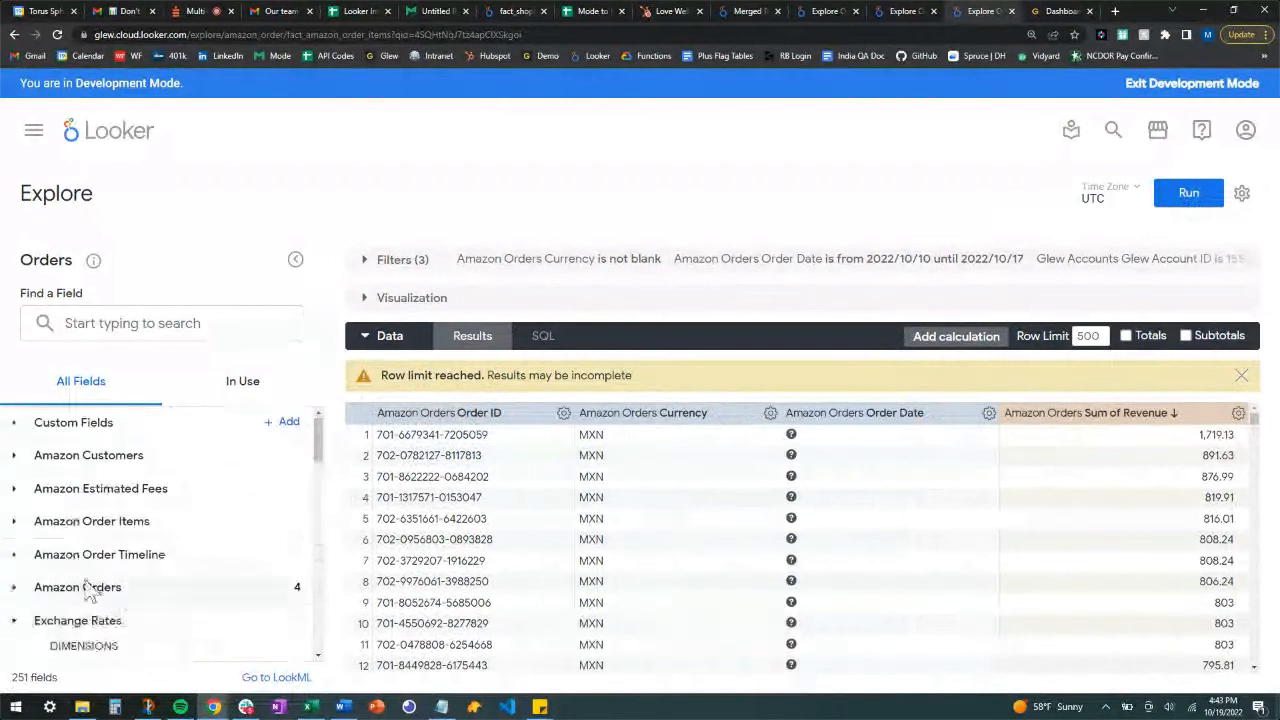
{"action": "scroll", "coordinate": [90, 585], "scroll_direction": "down", "scroll_amount": 10}
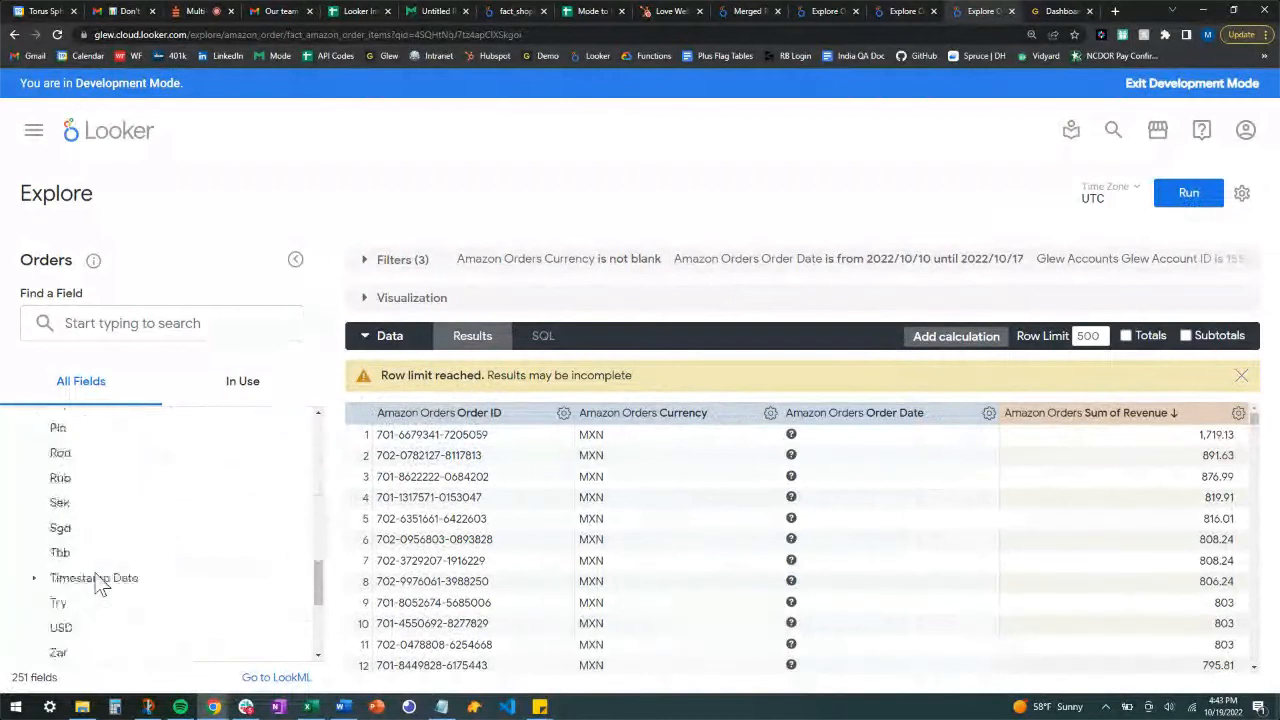
{"action": "scroll", "coordinate": [98, 578], "scroll_direction": "down", "scroll_amount": 1}
{"action": "scroll", "coordinate": [100, 545], "scroll_direction": "down", "scroll_amount": 1}
{"action": "left_click", "coordinate": [62, 511]}
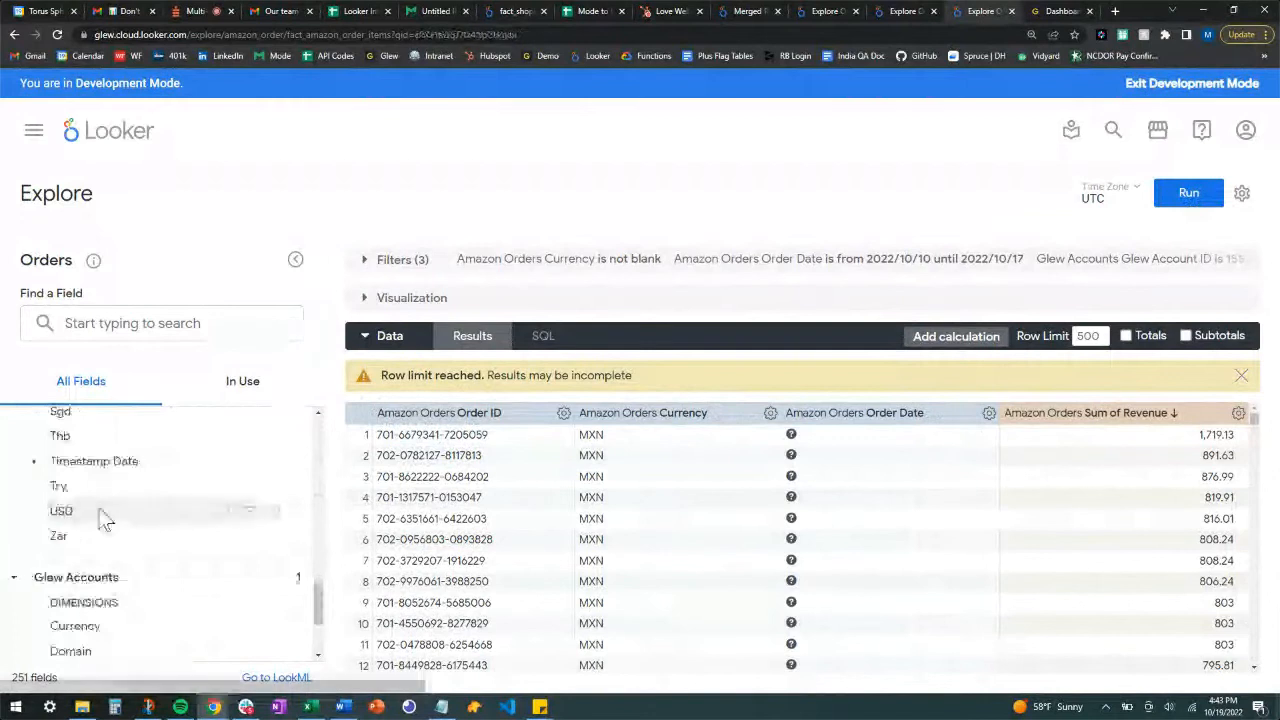
{"action": "left_click", "coordinate": [1189, 205]}
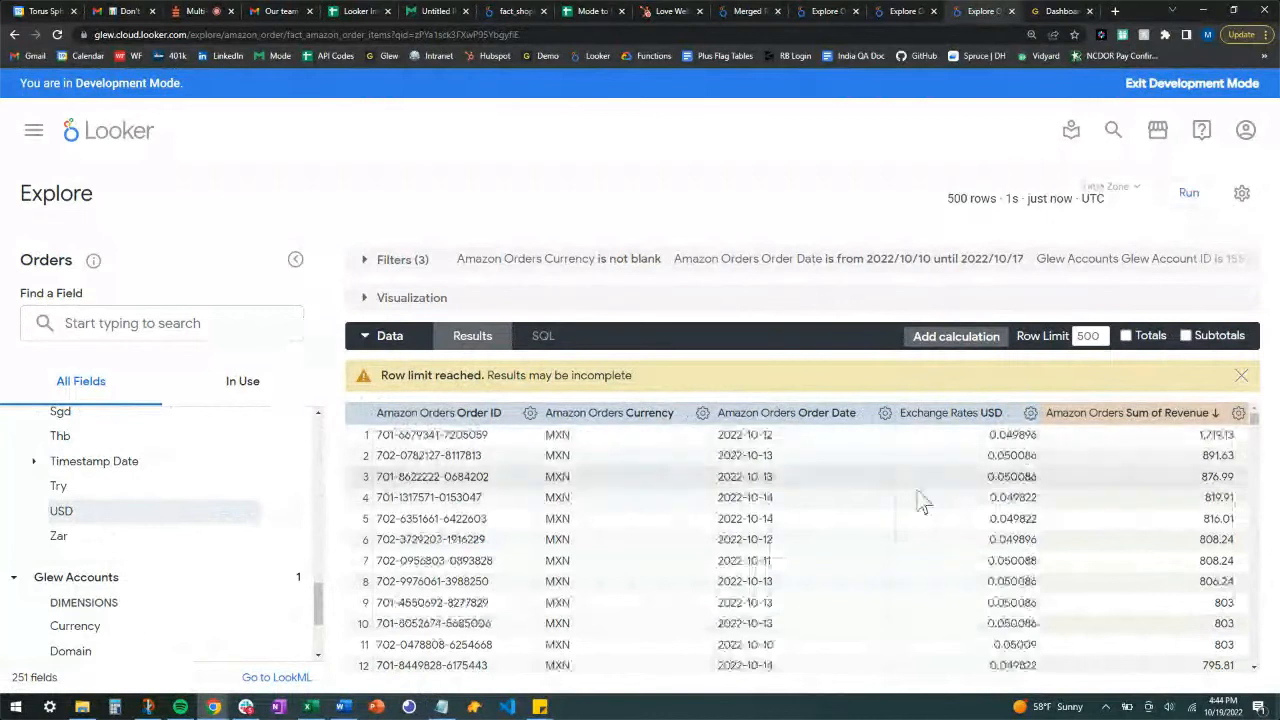
{"action": "scroll", "coordinate": [930, 506], "scroll_direction": "down", "scroll_amount": 1}
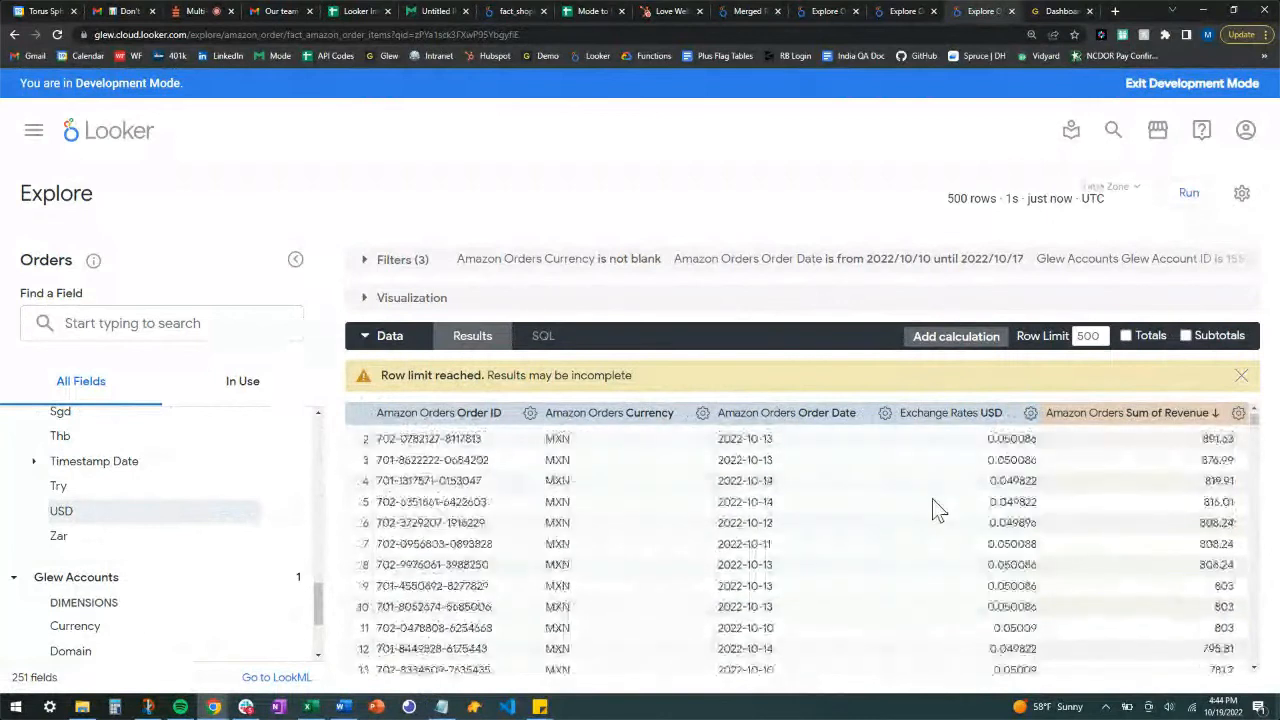
{"action": "scroll", "coordinate": [932, 510], "scroll_direction": "down", "scroll_amount": 3}
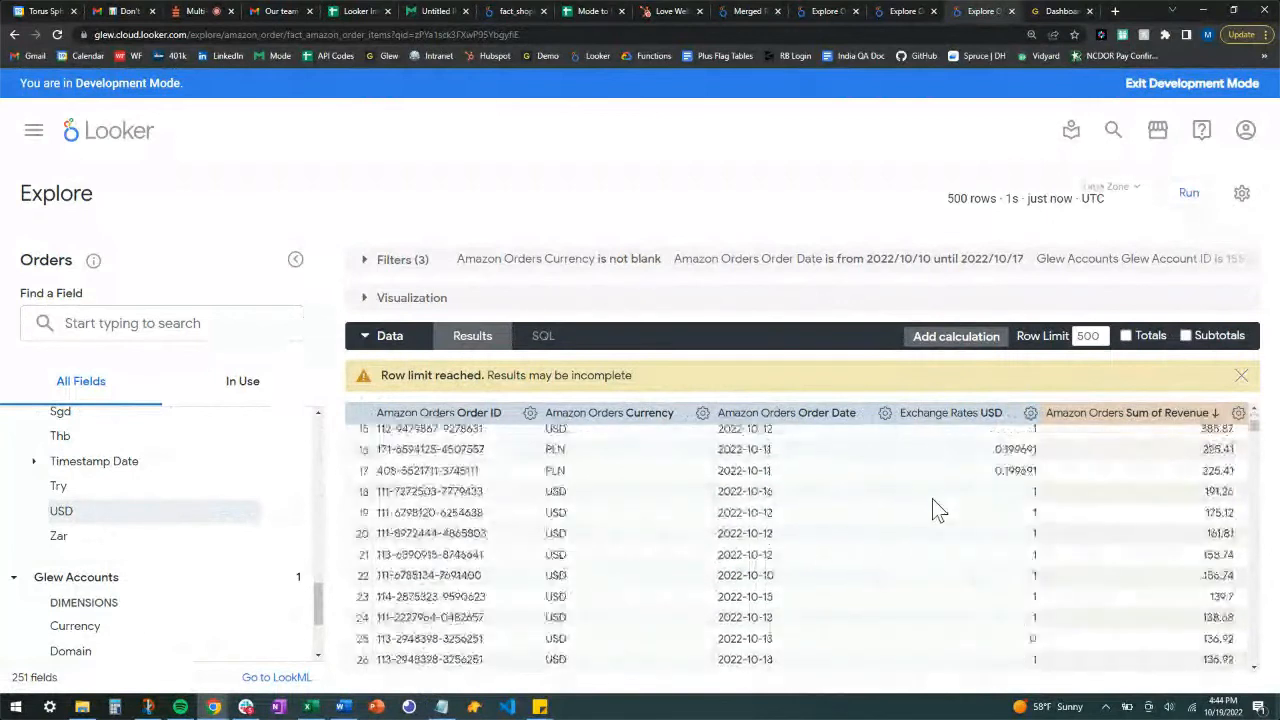
{"action": "scroll", "coordinate": [932, 510], "scroll_direction": "up", "scroll_amount": 4}
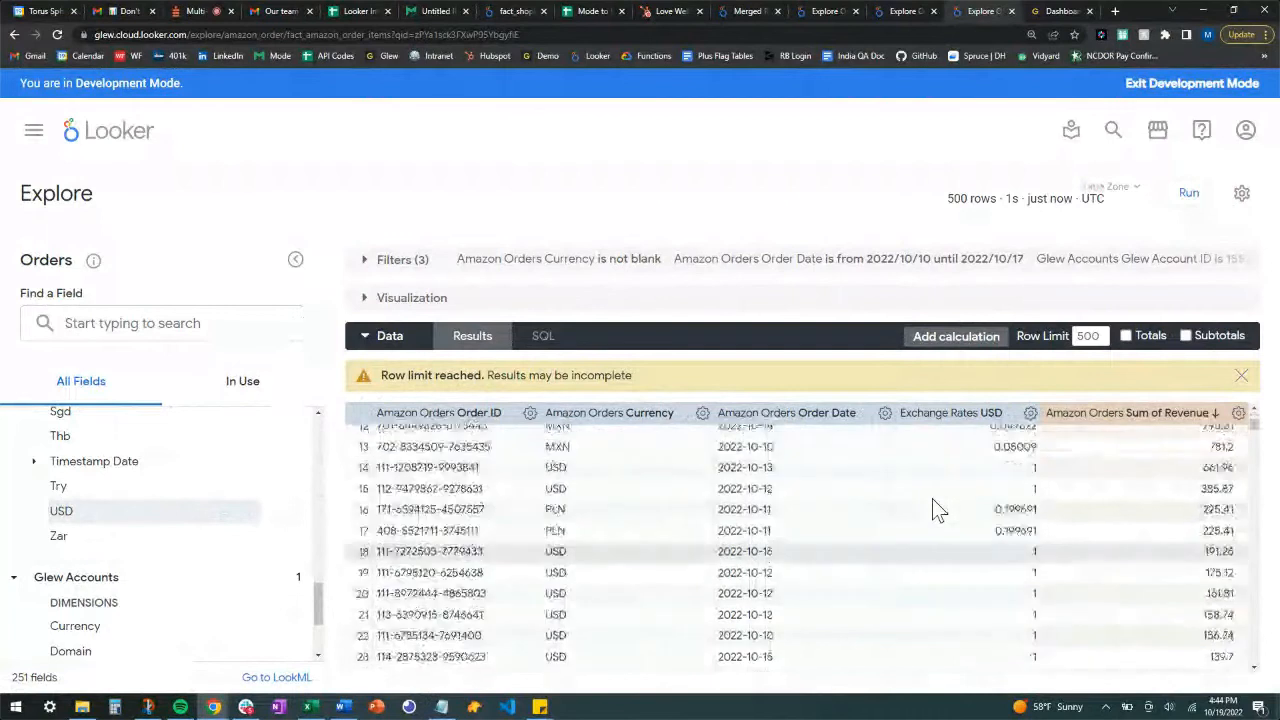
Step: Start a table calculation with a custom expression multiplying Amazon Orders Sum of Revenue by the Exchange Rates USD value
{"action": "left_click", "coordinate": [962, 340]}
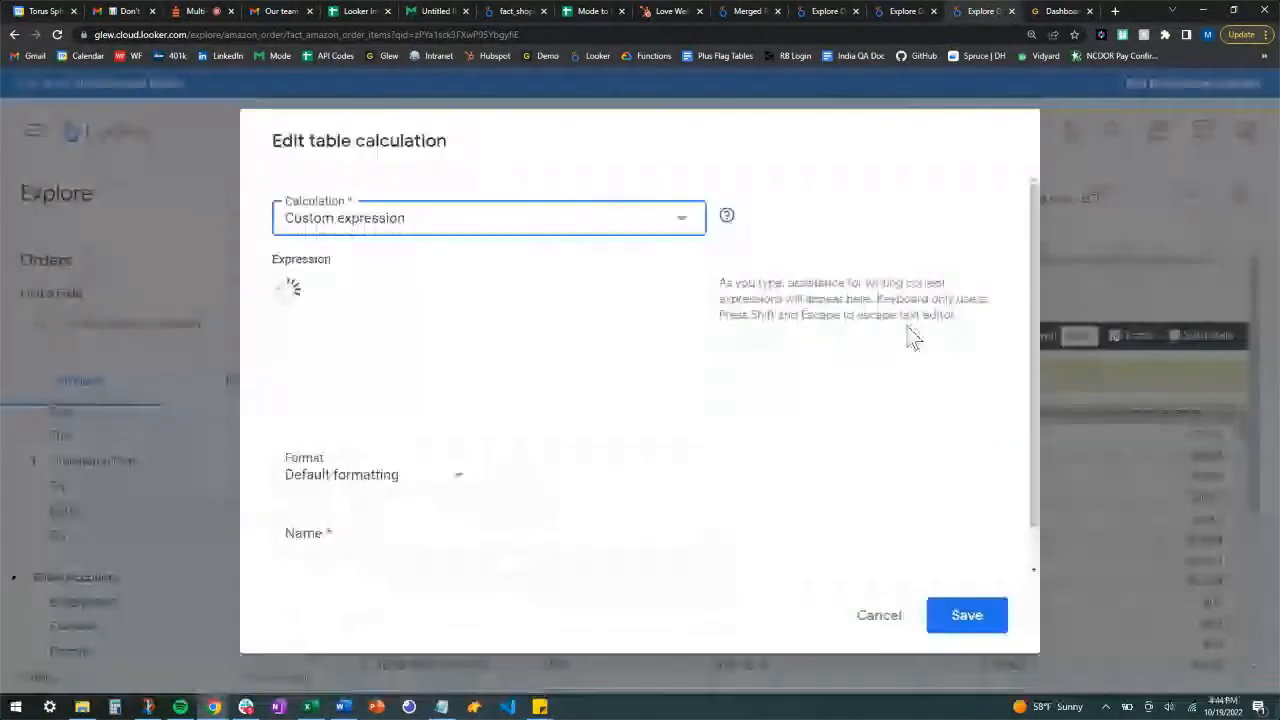
{"action": "type", "text": "sumo"}
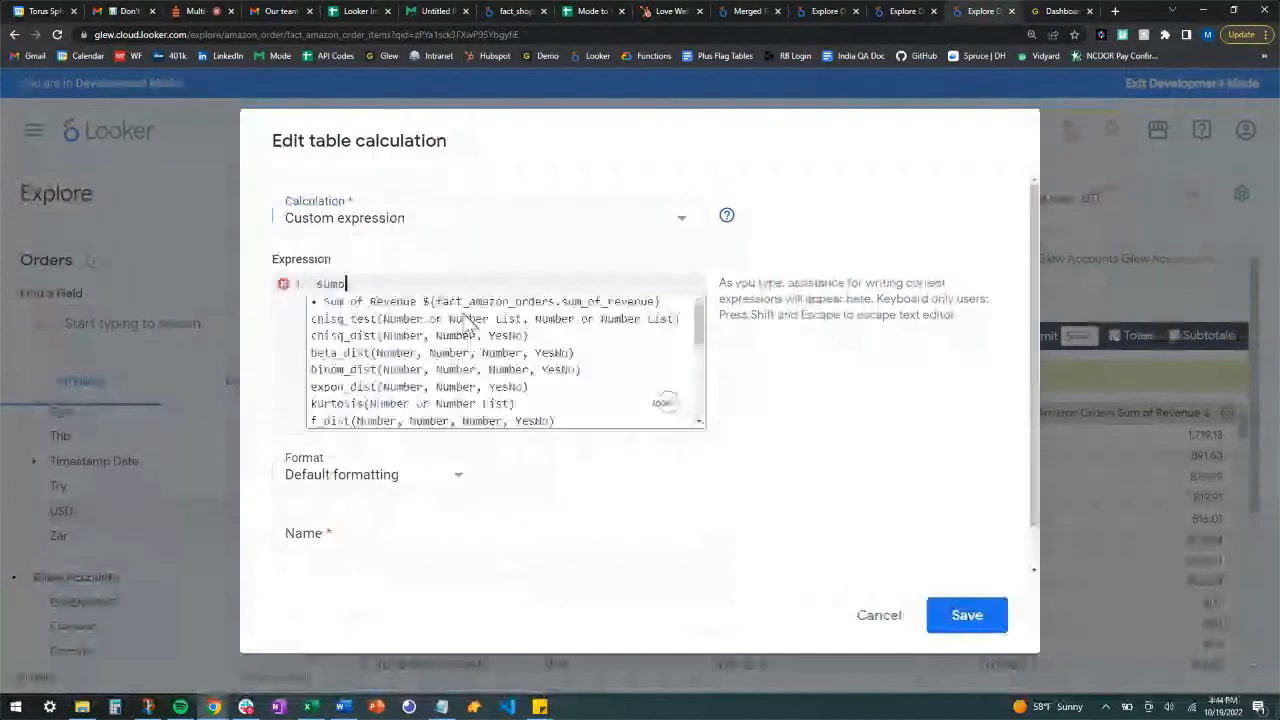
{"action": "key", "text": "BackSpace"}
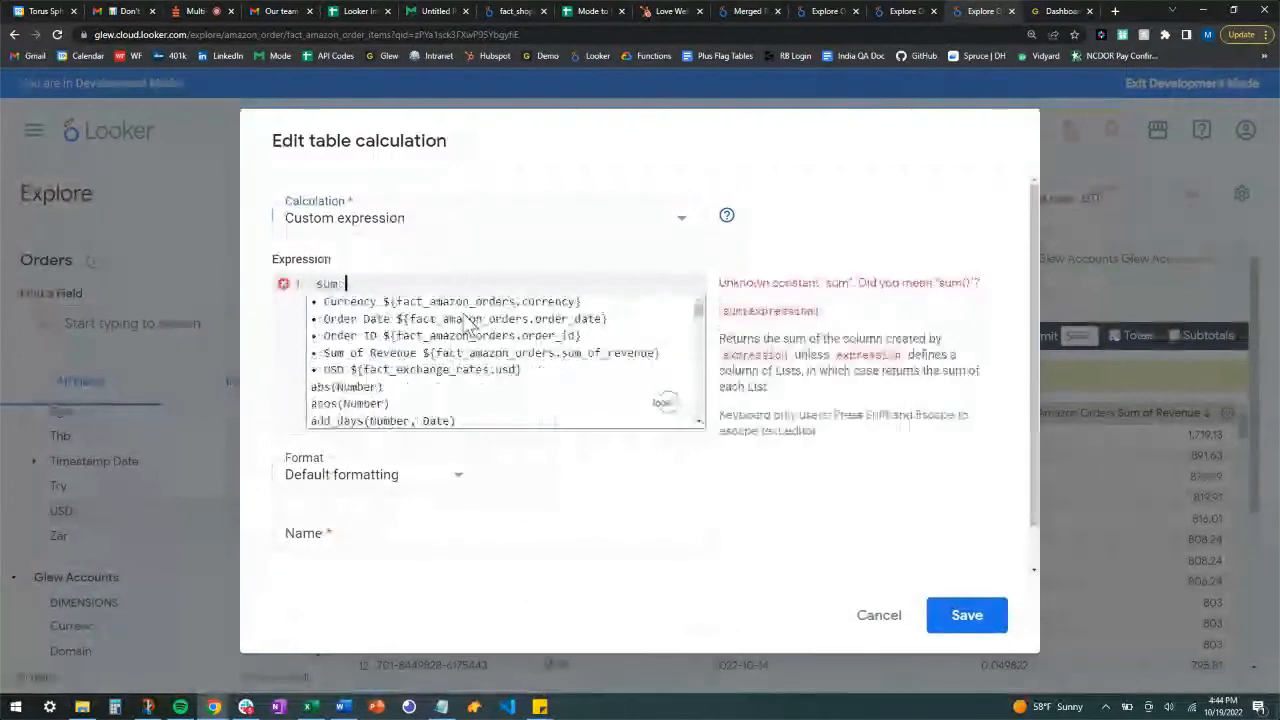
{"action": "type", "text": "of"}
{"action": "left_click", "coordinate": [467, 335]}
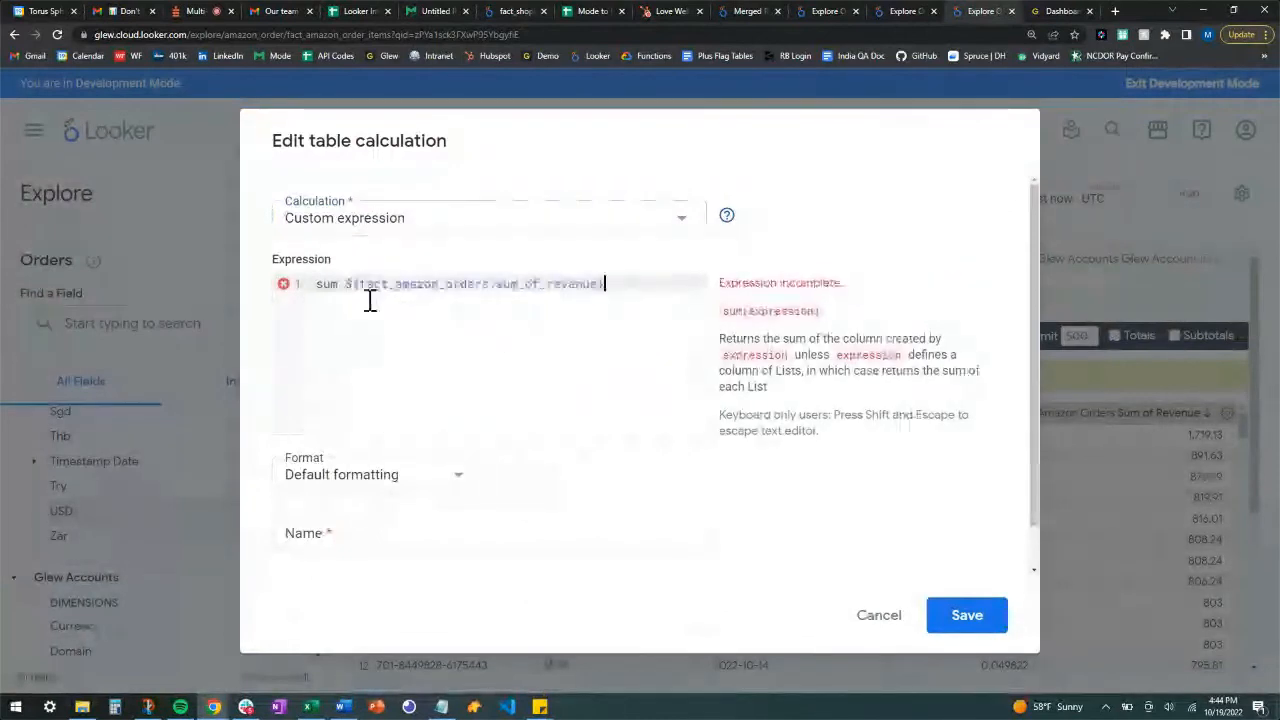
{"action": "left_click_drag", "start_coordinate": [343, 289], "coordinate": [251, 294]}
{"action": "key", "text": "BackSpace"}
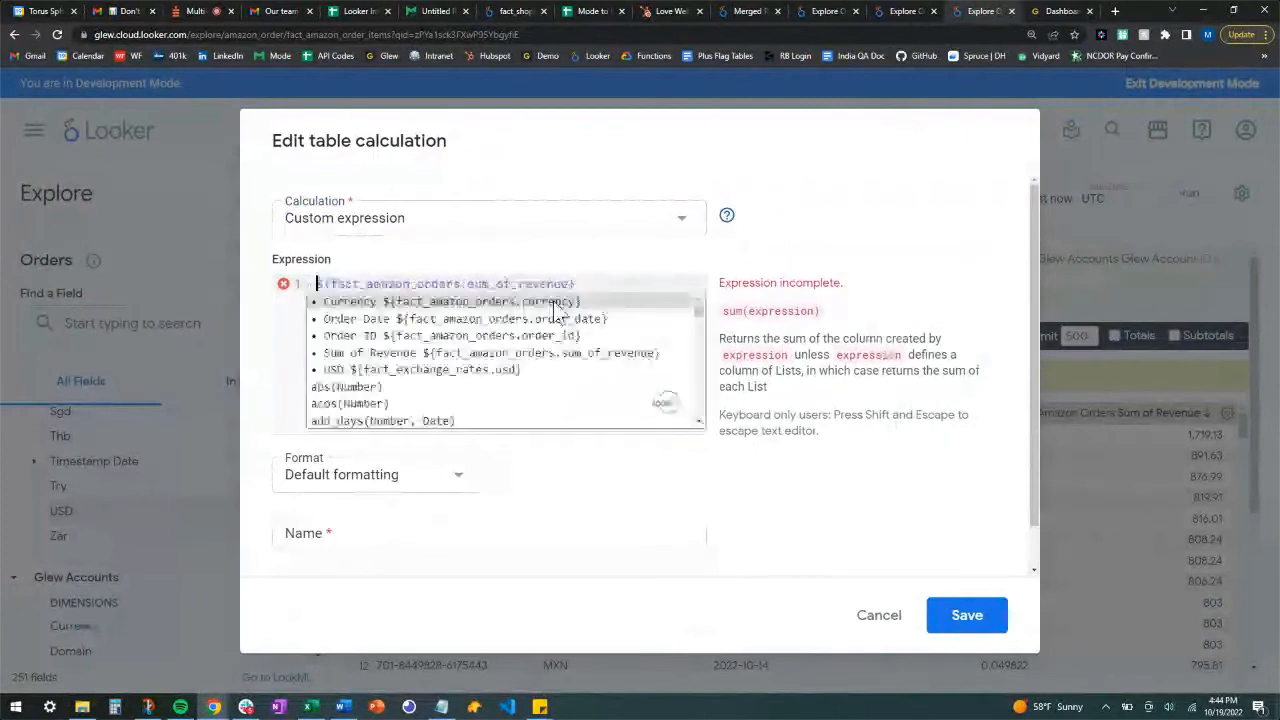
{"action": "left_click", "coordinate": [671, 283]}
{"action": "type", "text": "*"}
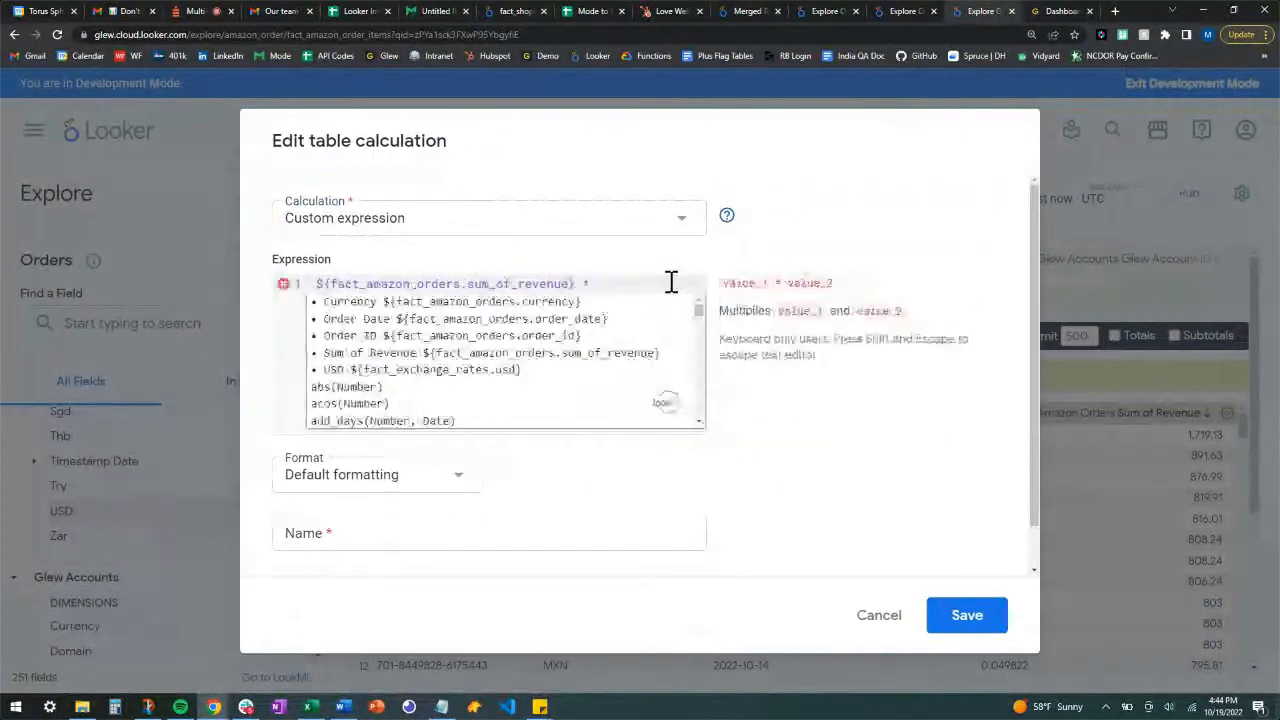
{"action": "type", "text": "usd"}
{"action": "left_click", "coordinate": [500, 309]}
Step: Name the calculation Converted Currency, format it as U.S. Dollars with 2 decimals, and save it
{"action": "left_click", "coordinate": [335, 530]}
{"action": "type", "text": "Conver"}
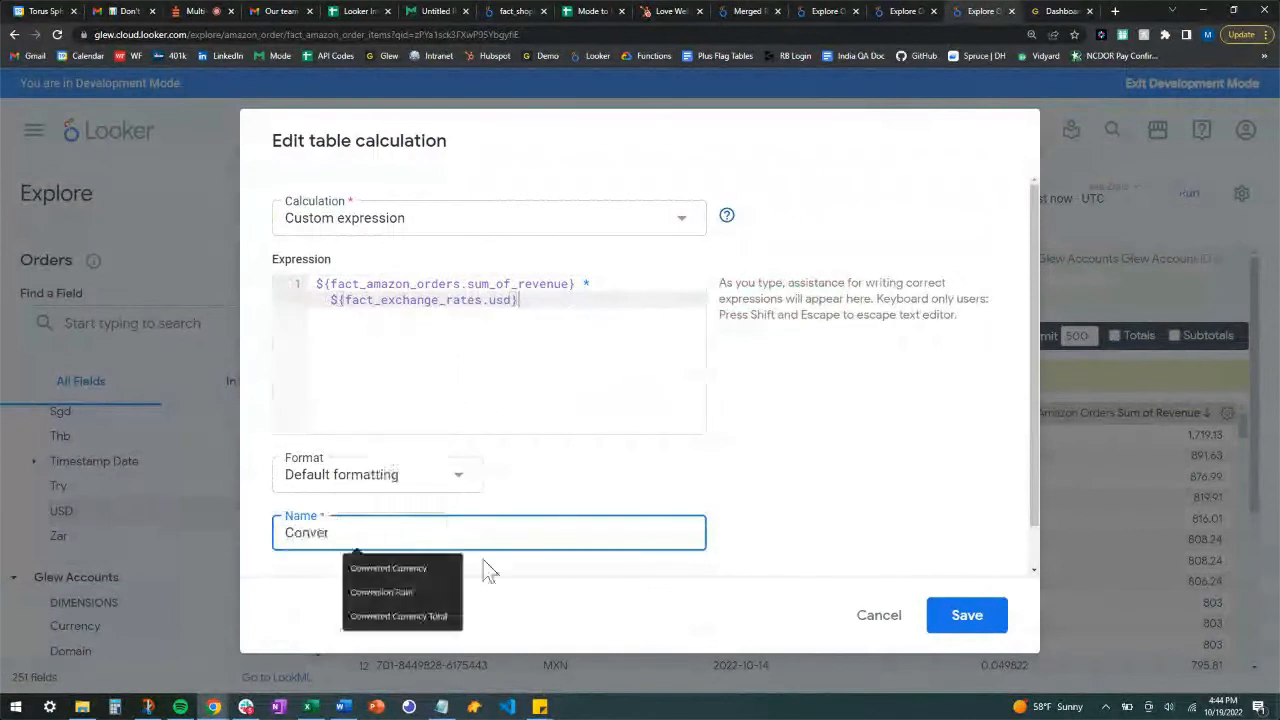
{"action": "left_click", "coordinate": [400, 568]}
{"action": "left_click", "coordinate": [408, 478]}
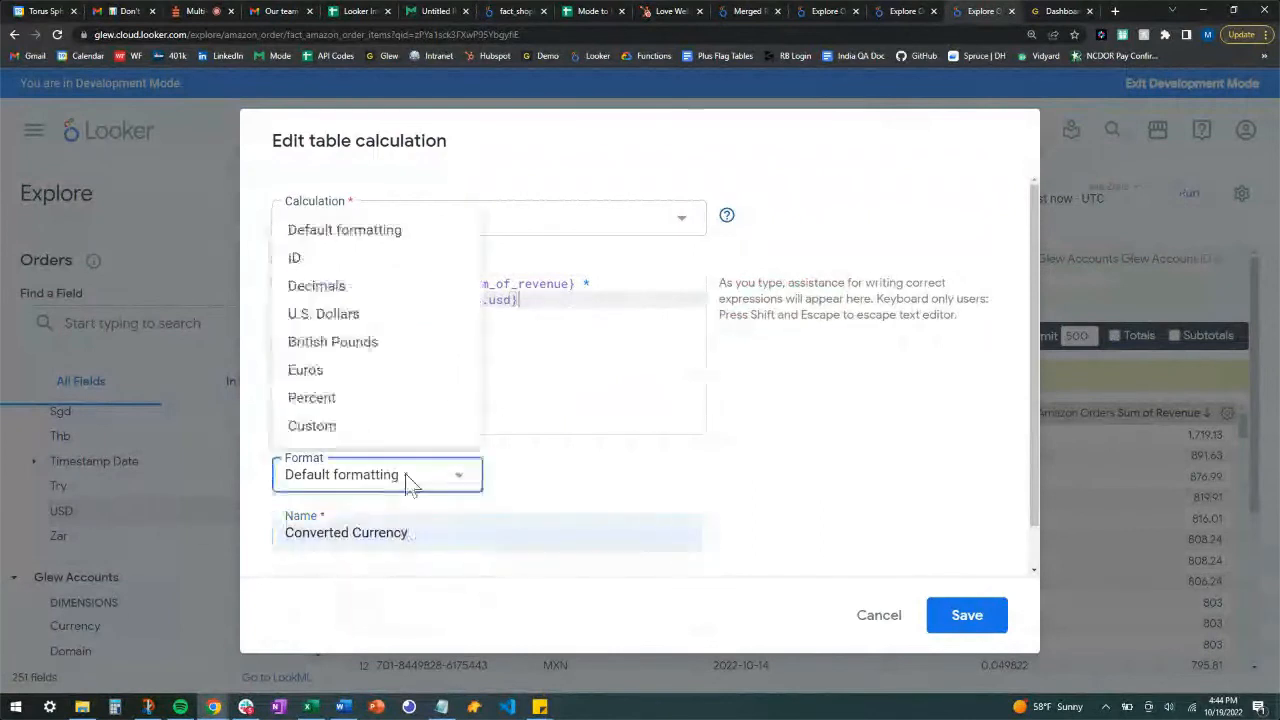
{"action": "left_click", "coordinate": [405, 314]}
{"action": "left_click", "coordinate": [600, 490]}
{"action": "left_click", "coordinate": [557, 549]}
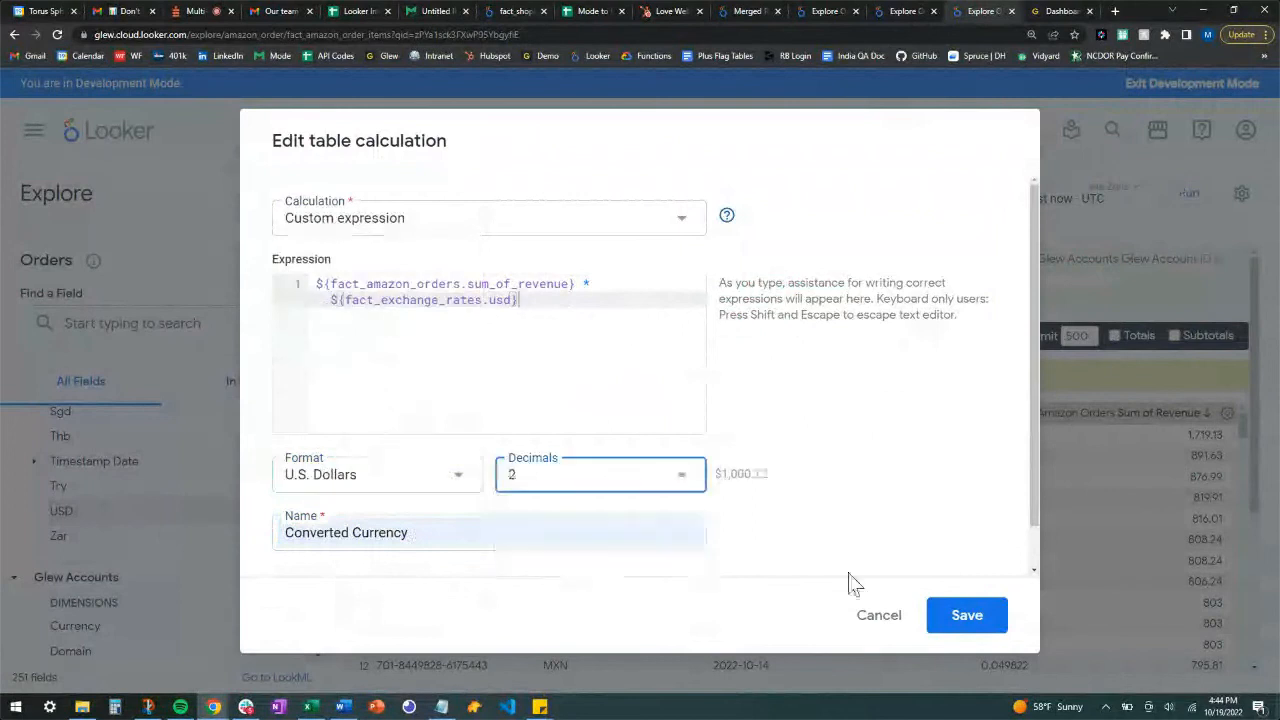
{"action": "left_click", "coordinate": [966, 616]}
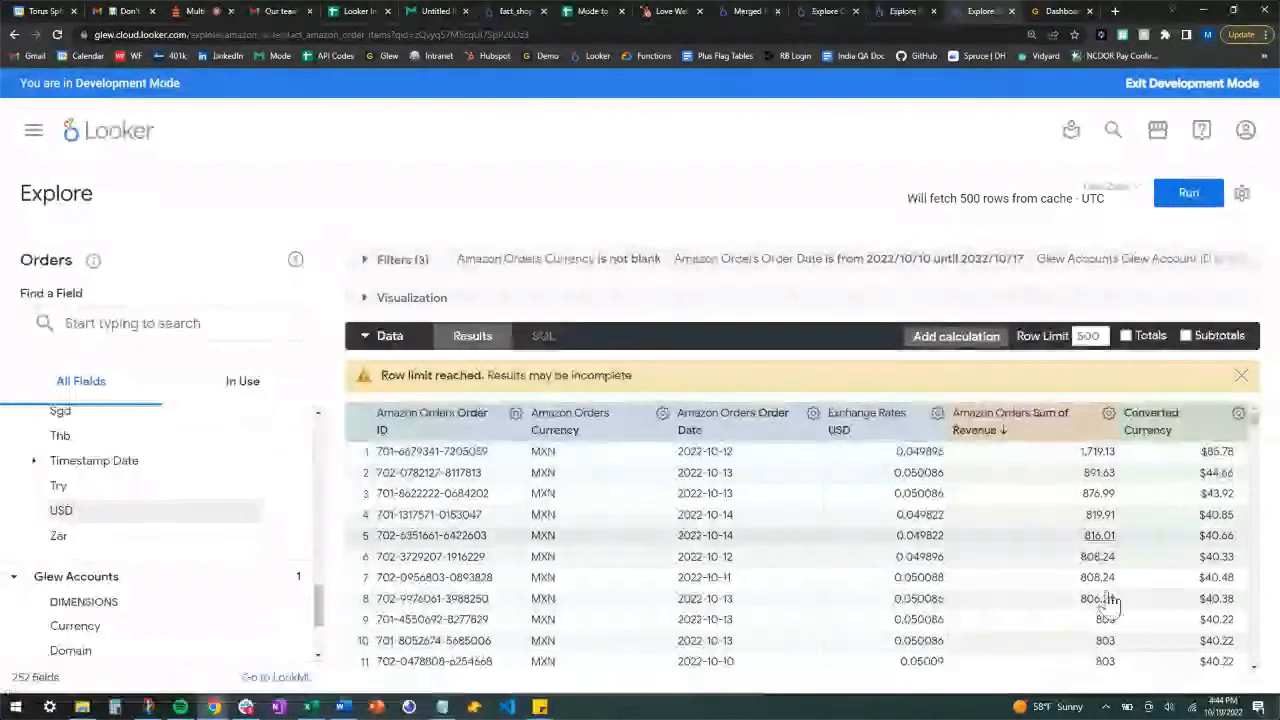
Step: Remove the Amazon Orders Order ID column from the query and run it again
{"action": "scroll", "coordinate": [1110, 476], "scroll_direction": "down", "scroll_amount": 3}
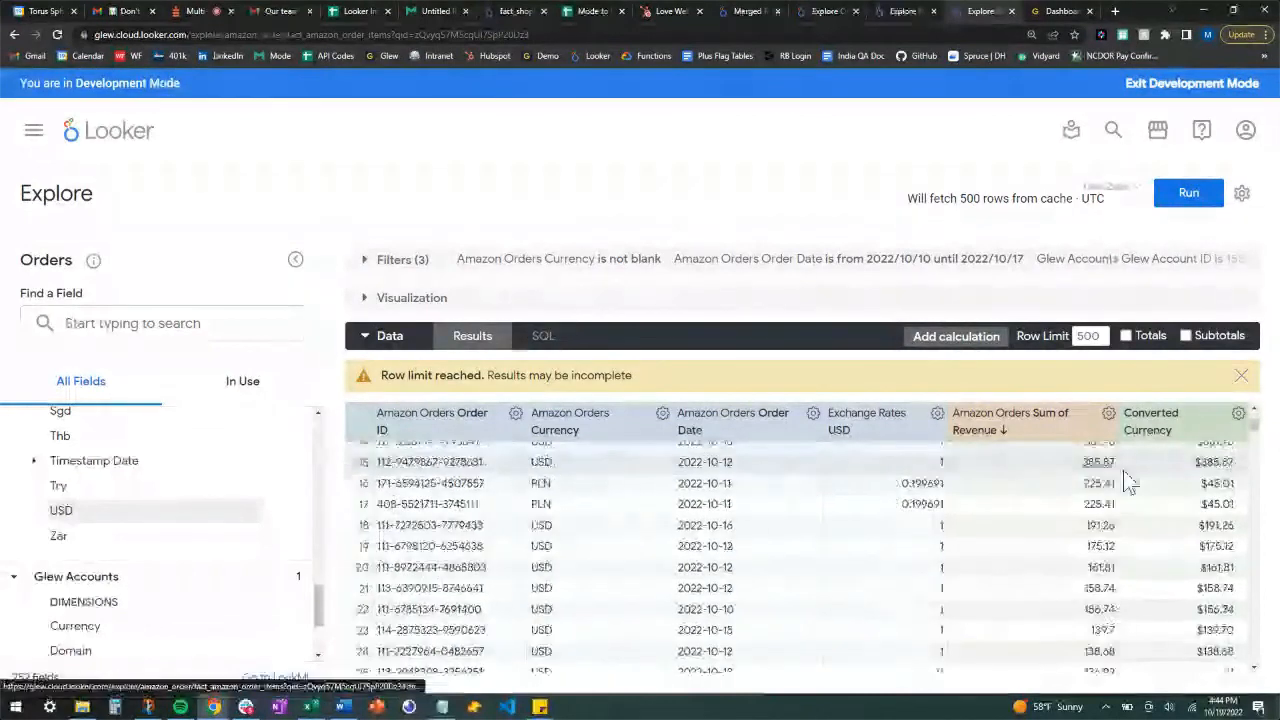
{"action": "scroll", "coordinate": [1110, 510], "scroll_direction": "up", "scroll_amount": 1}
{"action": "scroll", "coordinate": [1090, 540], "scroll_direction": "up", "scroll_amount": 2}
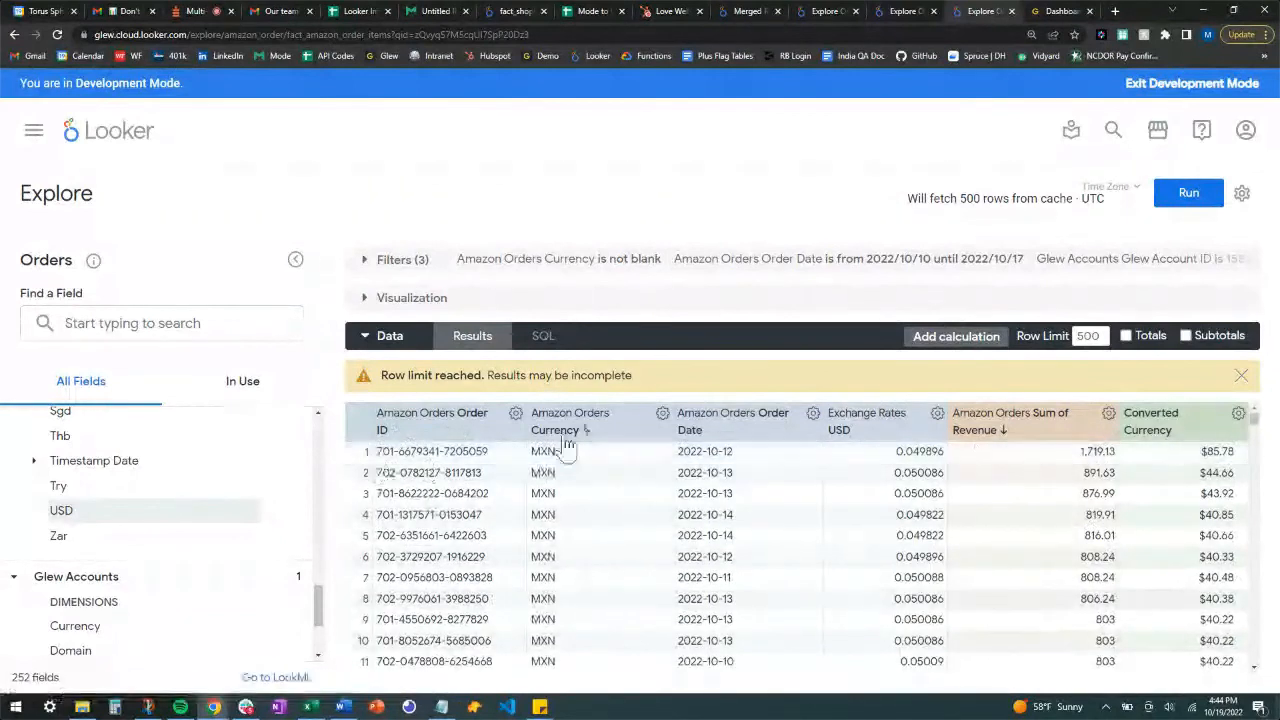
{"action": "left_click", "coordinate": [515, 415]}
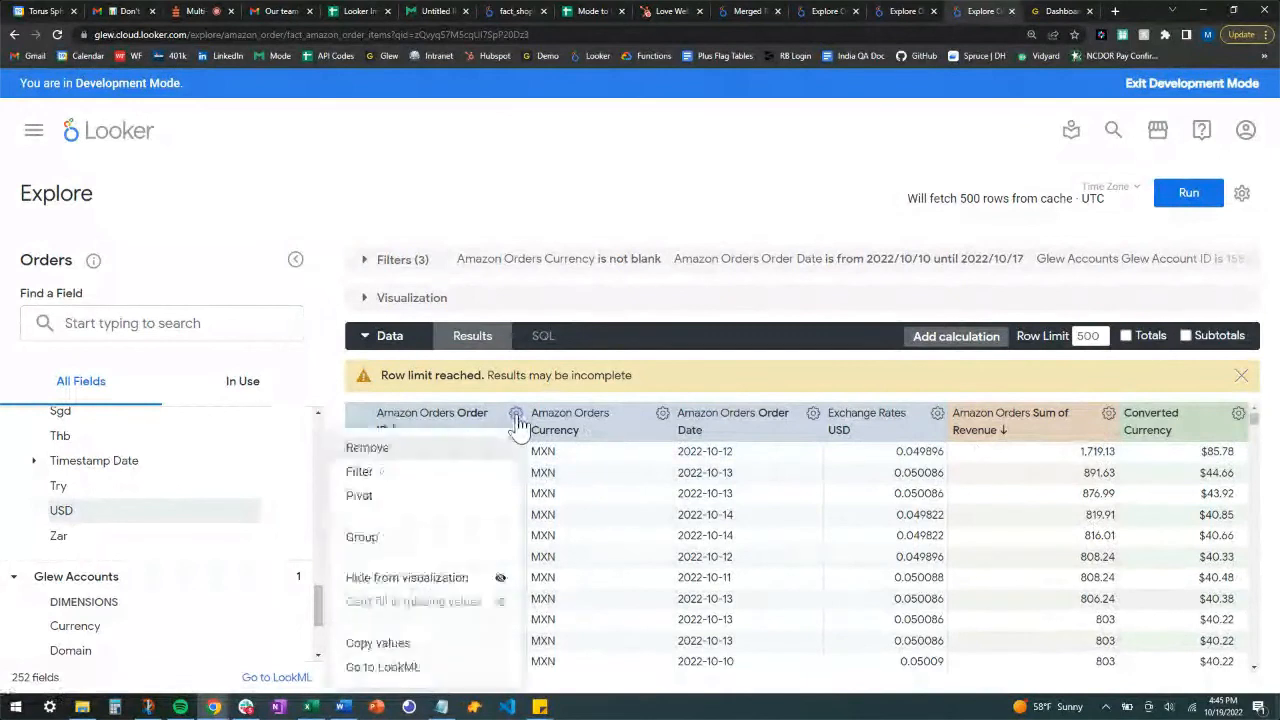
{"action": "left_click", "coordinate": [448, 456]}
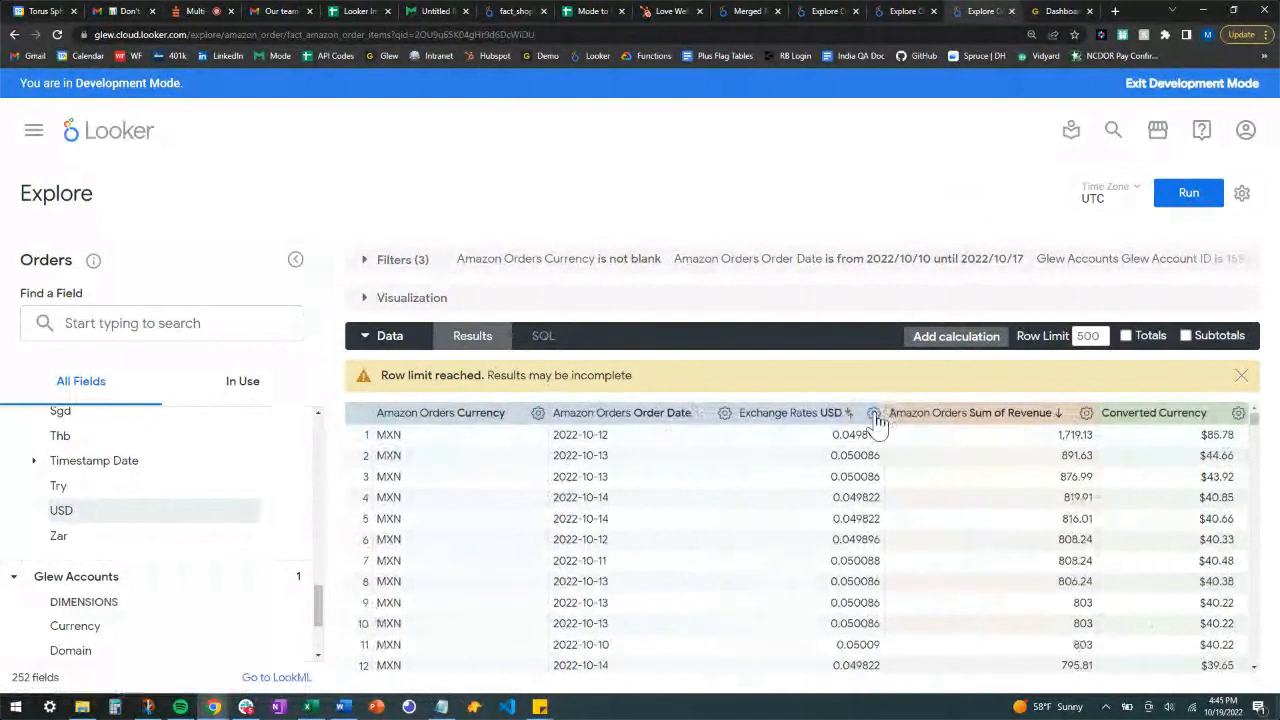
{"action": "left_click", "coordinate": [1188, 195]}
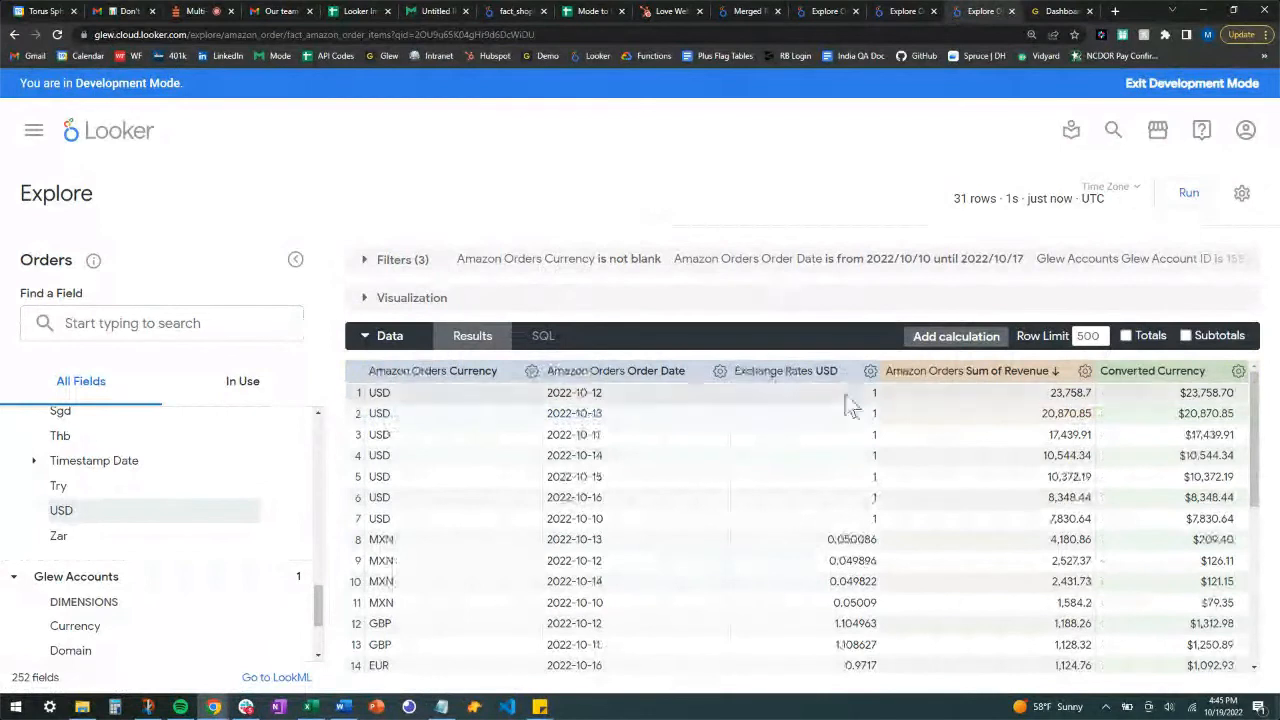
{"action": "scroll", "coordinate": [762, 445], "scroll_direction": "down", "scroll_amount": 4}
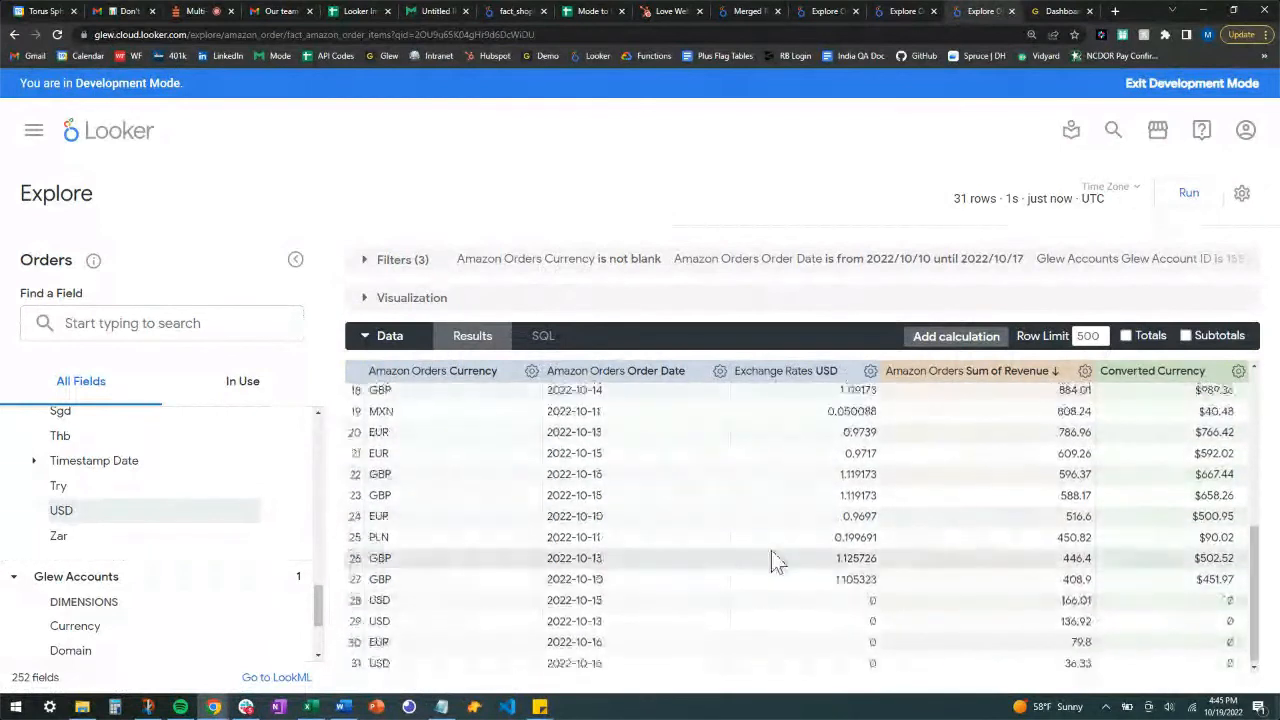
{"action": "scroll", "coordinate": [675, 566], "scroll_direction": "up", "scroll_amount": 5}
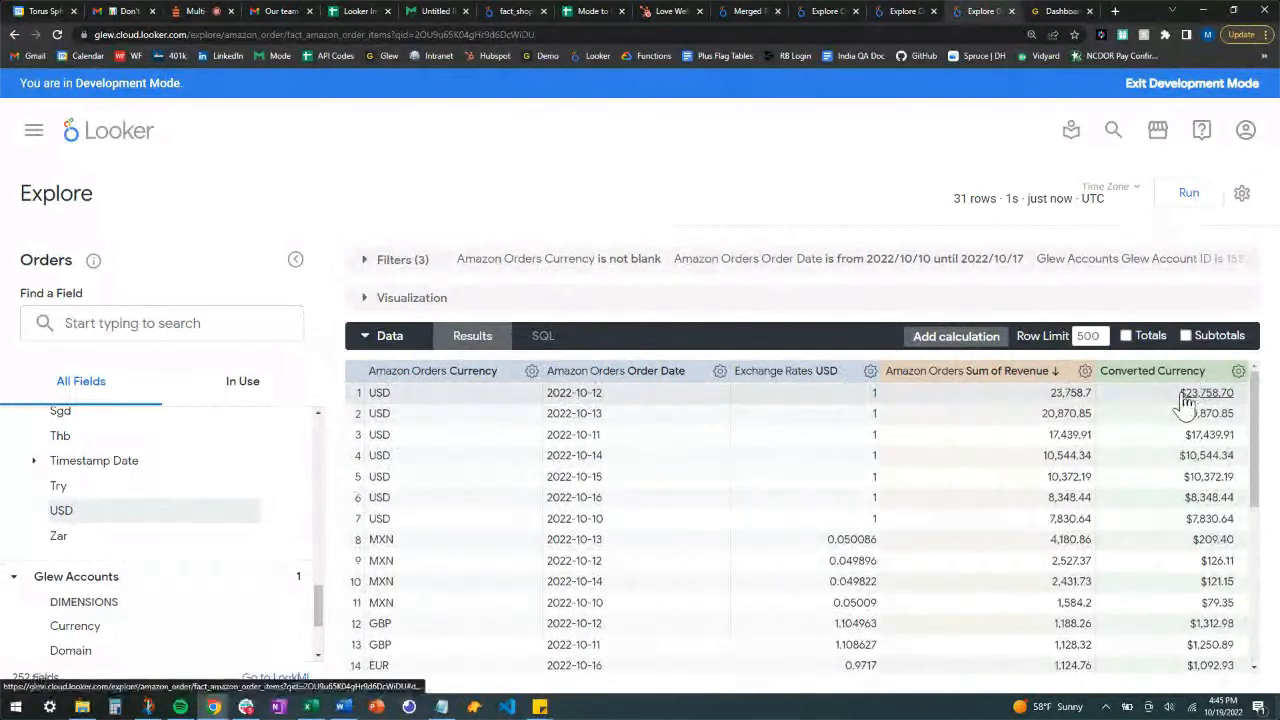
{"action": "scroll", "coordinate": [1190, 410], "scroll_direction": "down", "scroll_amount": 3}
{"action": "scroll", "coordinate": [1188, 405], "scroll_direction": "up", "scroll_amount": 3}
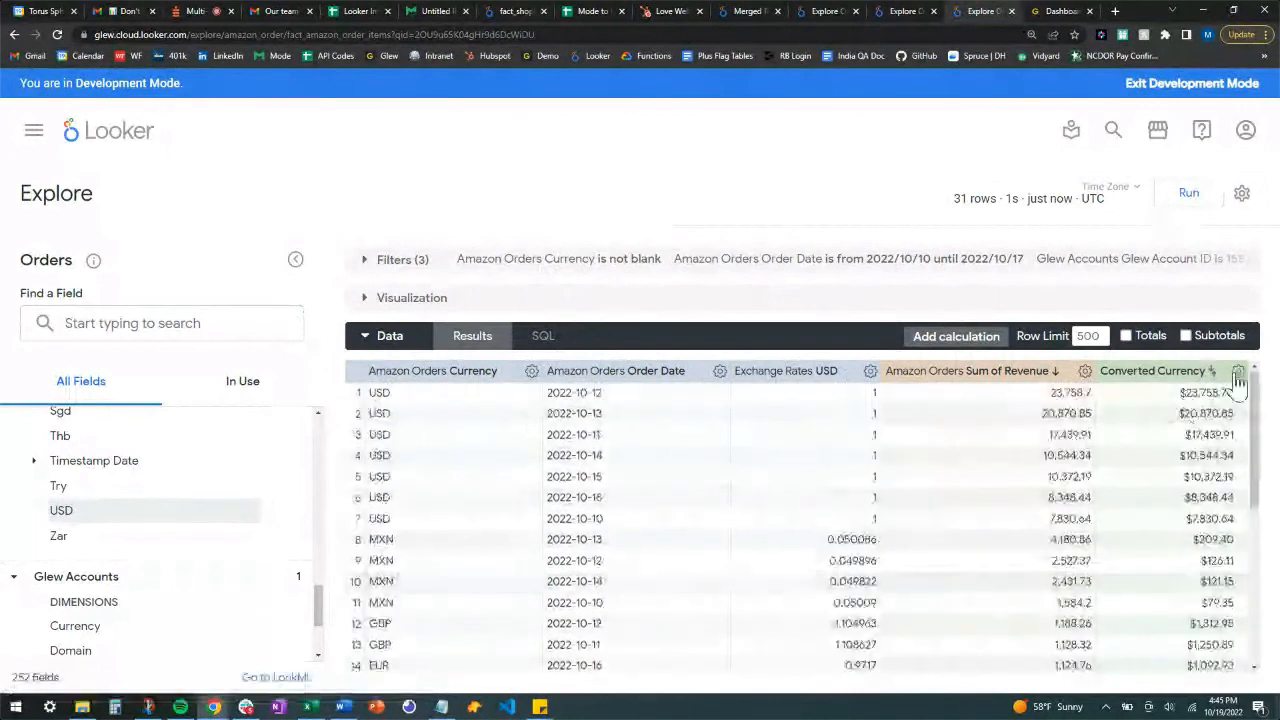
Step: Start a second table calculation with the custom expression sum(${converted_currency})
{"action": "left_click", "coordinate": [945, 342]}
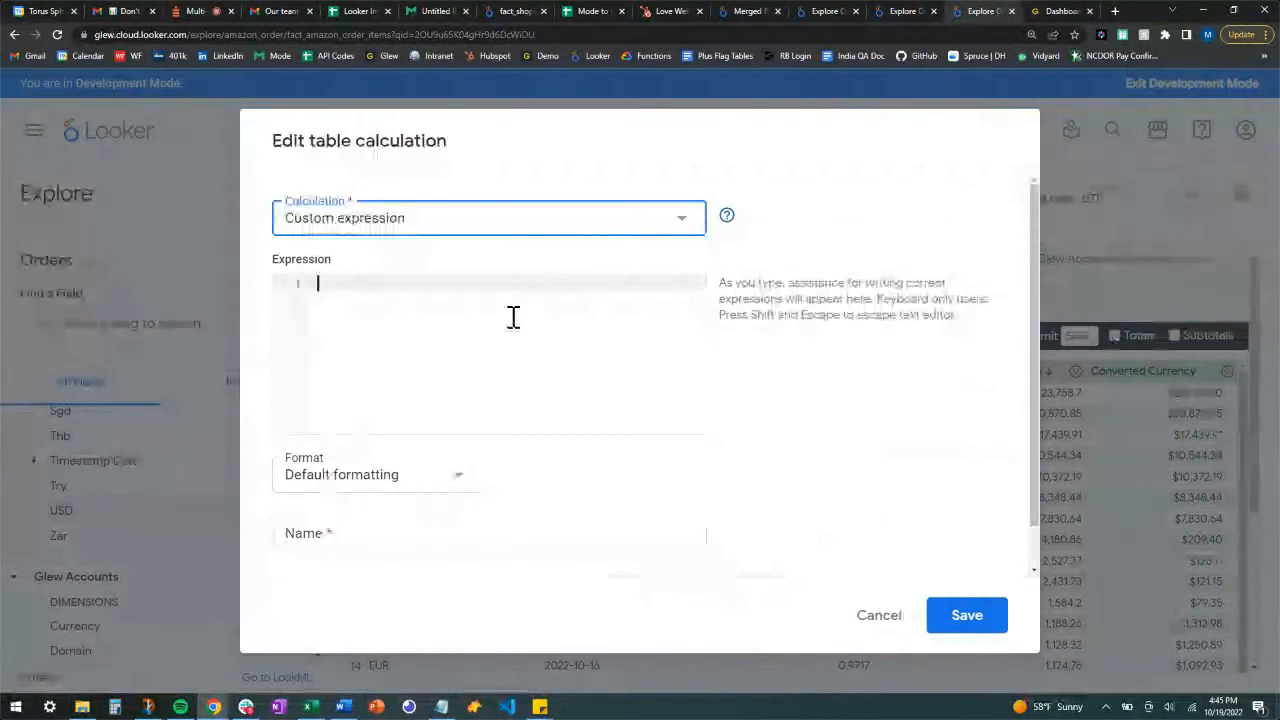
{"action": "left_click", "coordinate": [450, 285]}
{"action": "type", "text": "sum"}
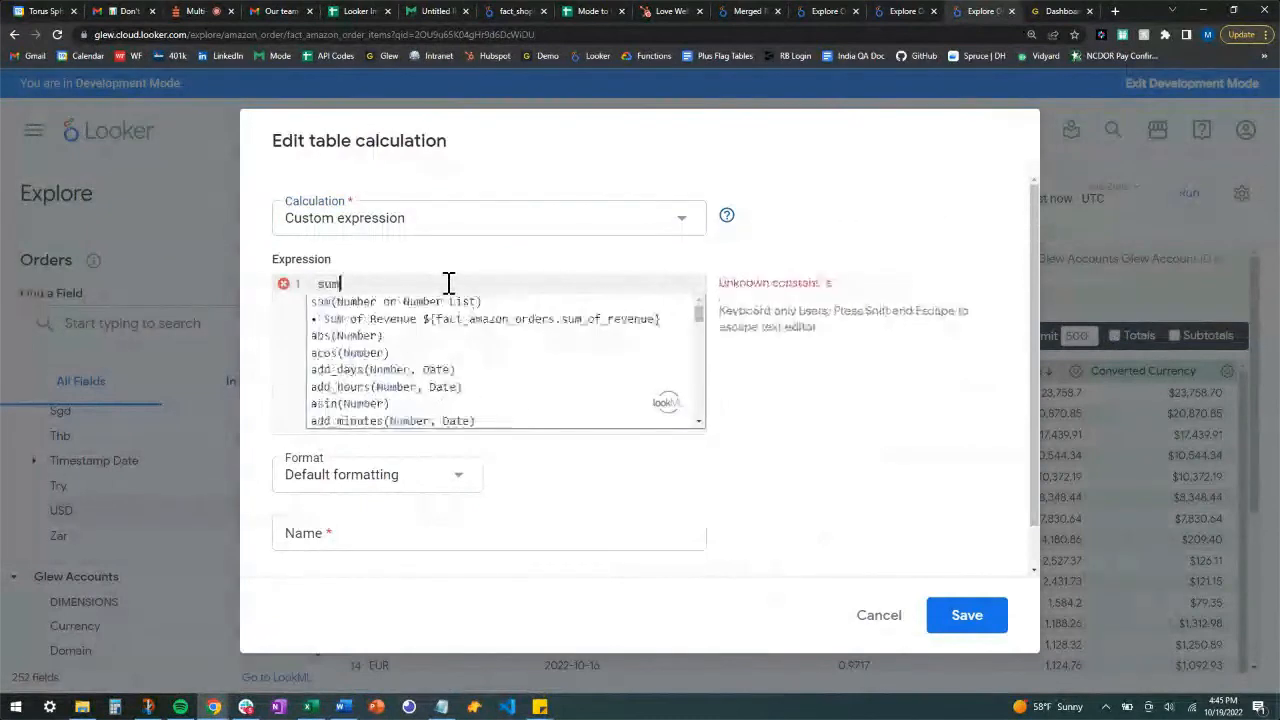
{"action": "type", "text": "(conver"}
{"action": "left_click", "coordinate": [432, 304]}
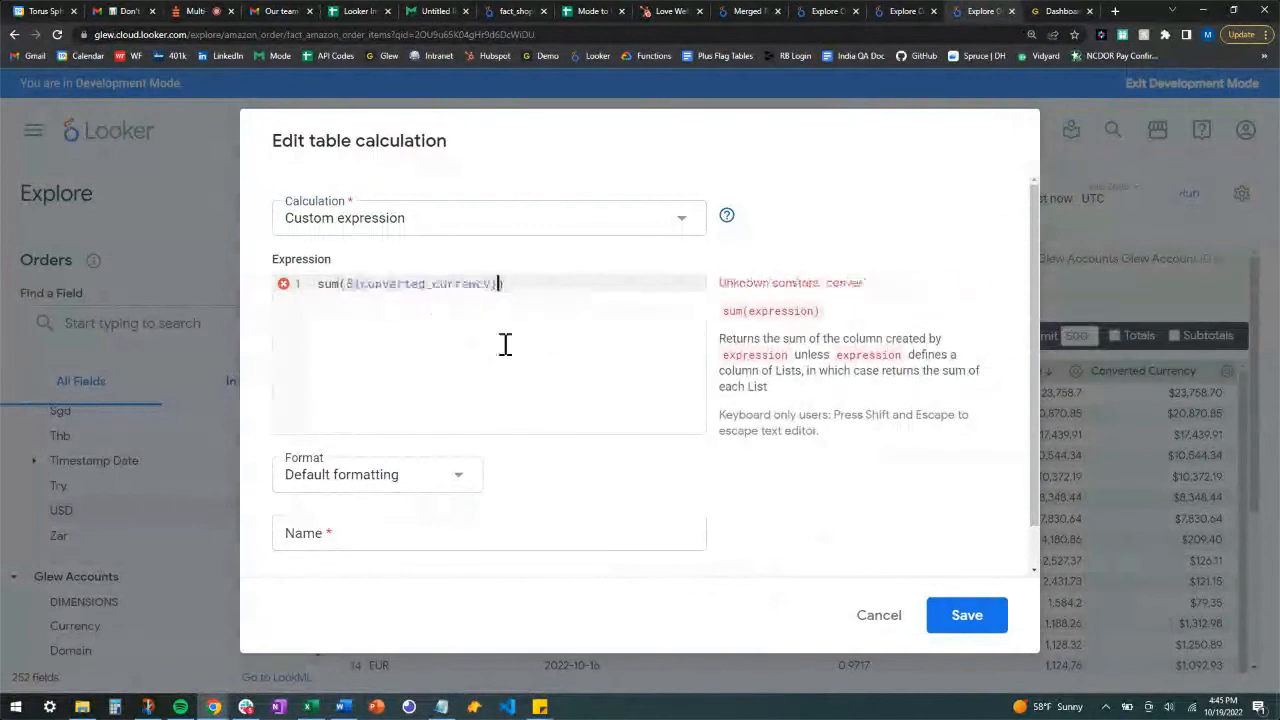
Step: Format the sum as U.S. Dollars with 2 decimals, name it Converted Currency Total, and save it
{"action": "left_click", "coordinate": [394, 486]}
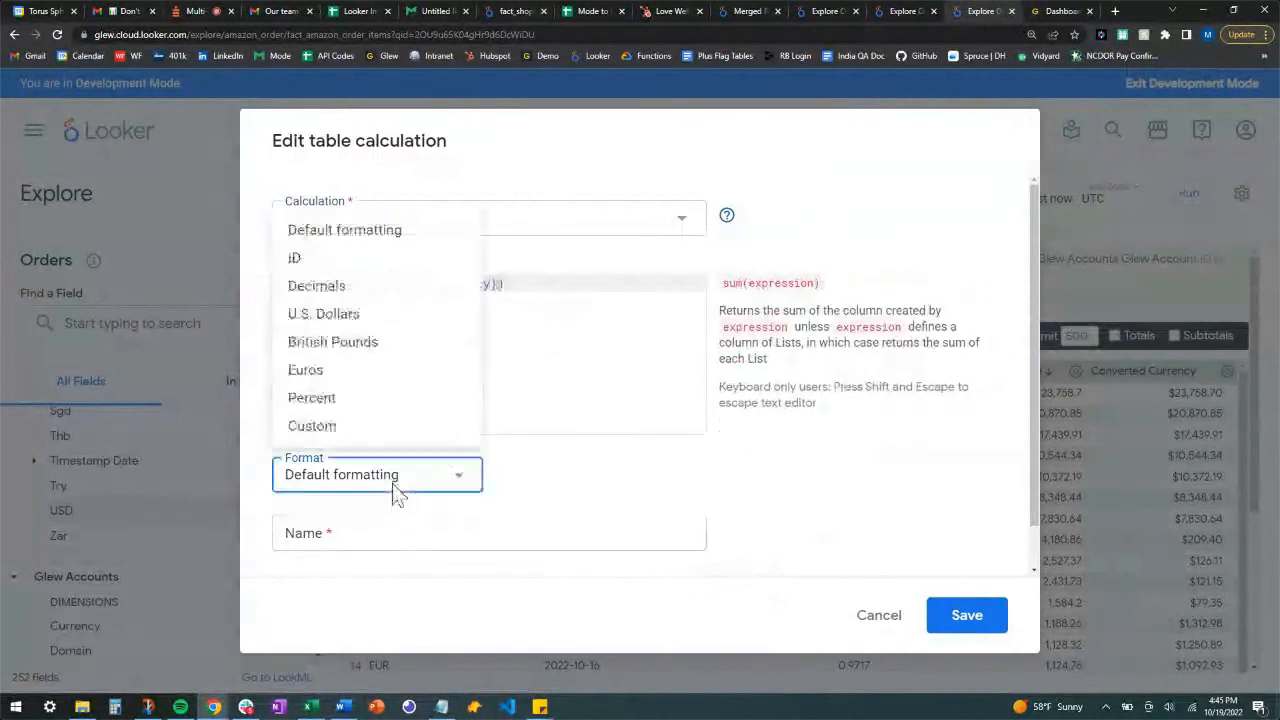
{"action": "left_click", "coordinate": [330, 314]}
{"action": "left_click", "coordinate": [579, 468]}
{"action": "left_click", "coordinate": [562, 550]}
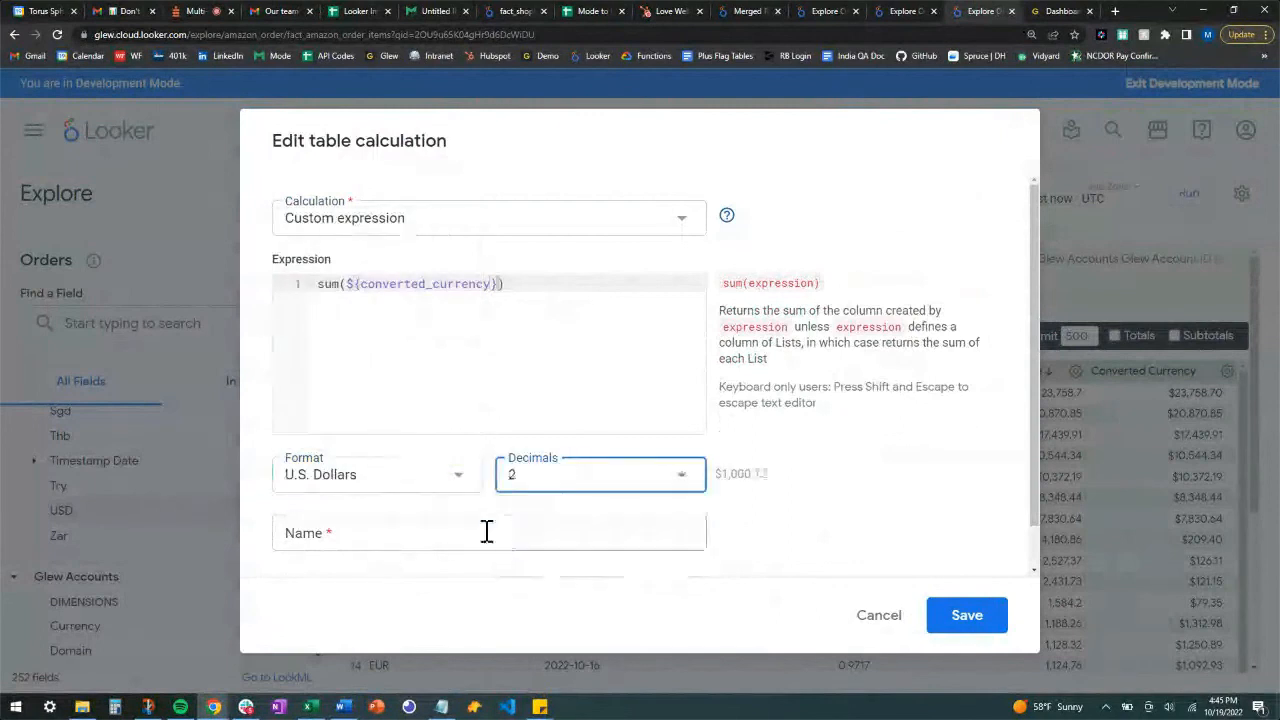
{"action": "left_click", "coordinate": [486, 530]}
{"action": "type", "text": "C"}
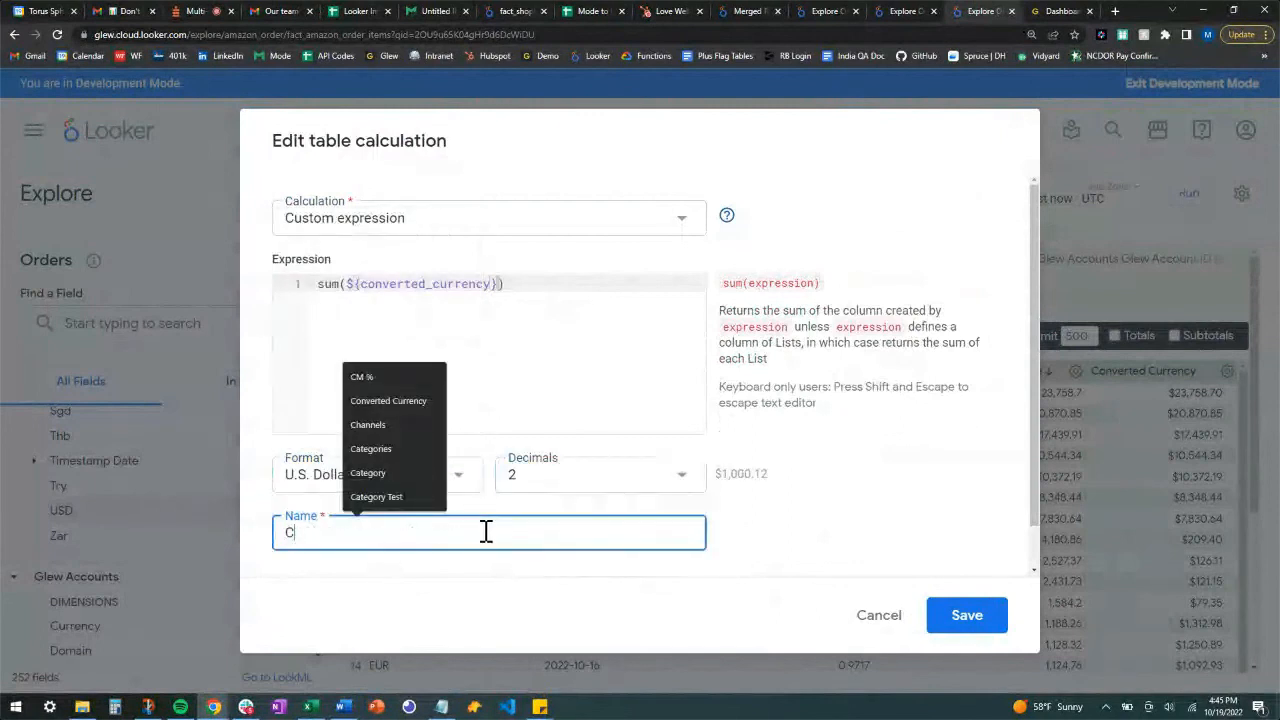
{"action": "type", "text": "onverted Currency Total"}
{"action": "left_click", "coordinate": [443, 614]}
{"action": "left_click", "coordinate": [966, 616]}
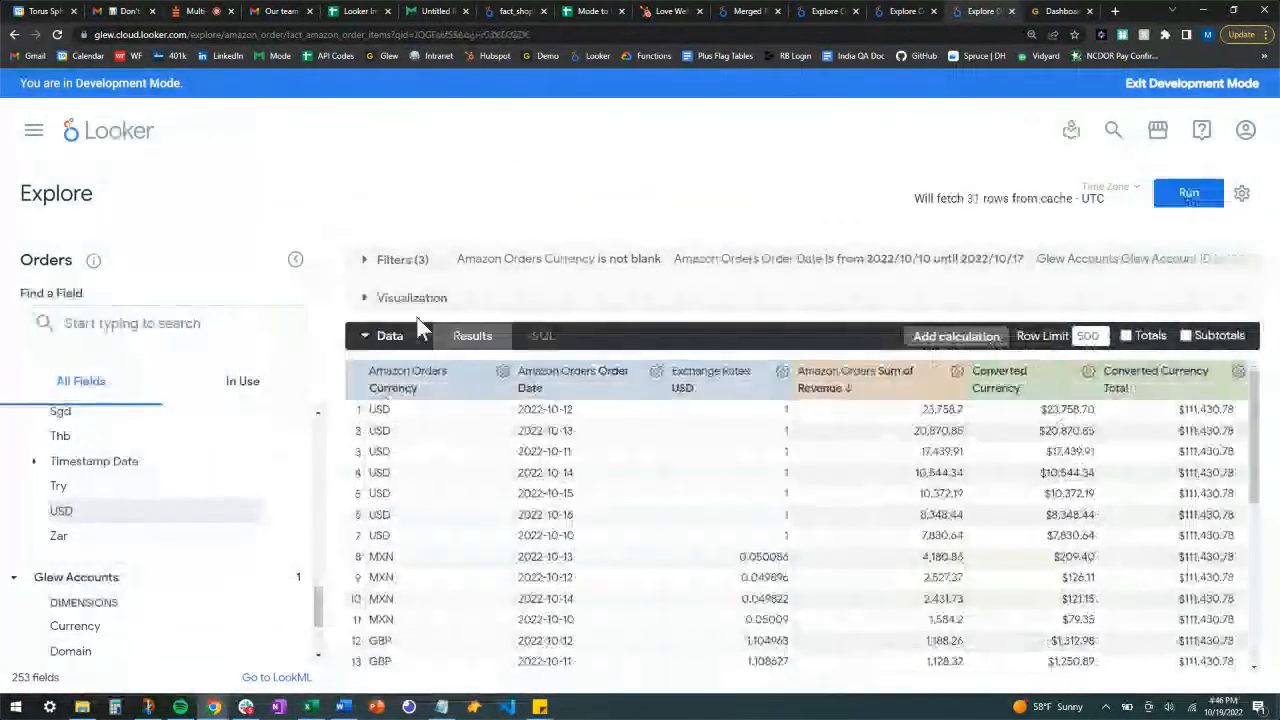
Step: Hide the Currency, Order Date, Exchange Rates USD, Sum of Revenue and Converted Currency columns from the visualization
{"action": "left_click", "coordinate": [503, 372]}
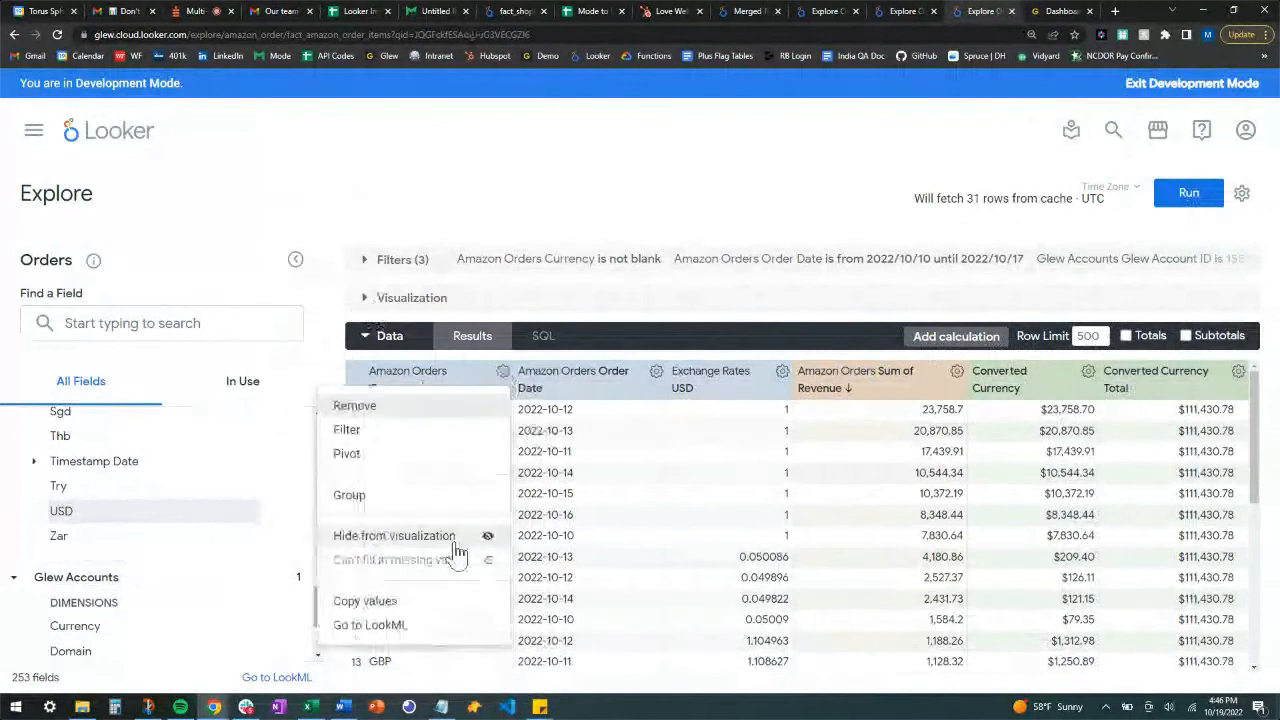
{"action": "left_click", "coordinate": [455, 531]}
{"action": "left_click", "coordinate": [660, 380]}
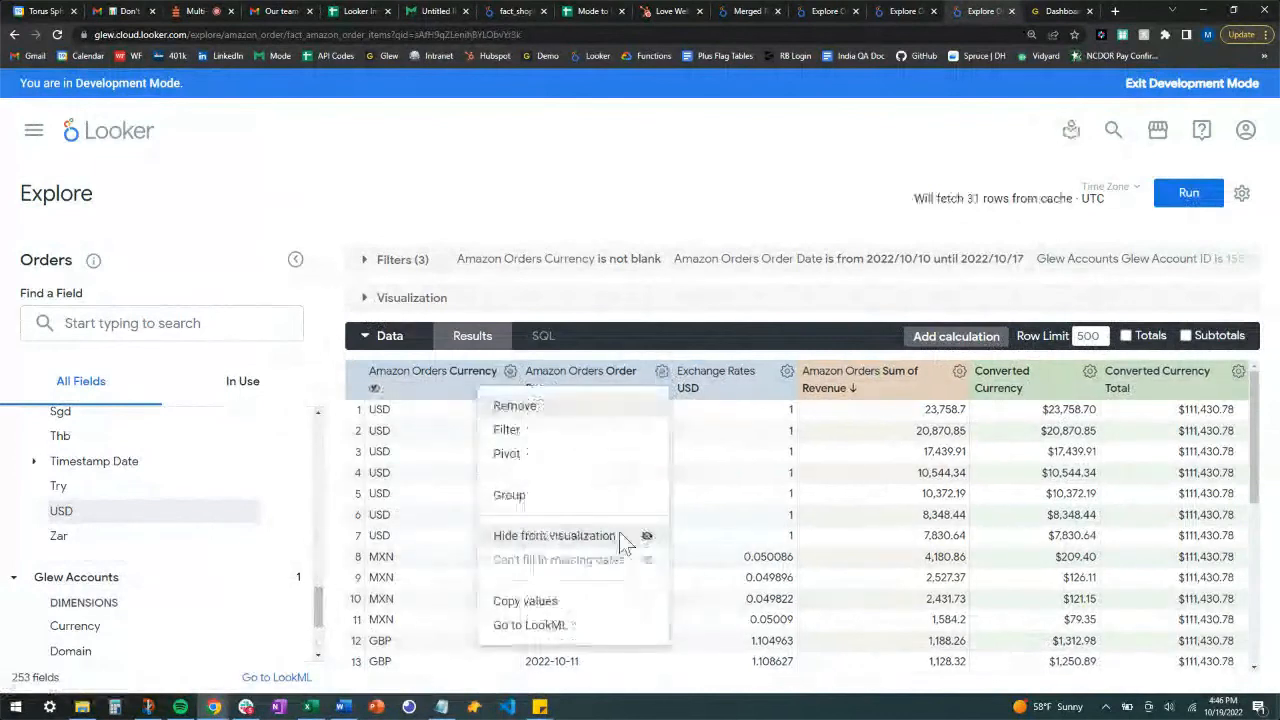
{"action": "left_click", "coordinate": [625, 533]}
{"action": "left_click", "coordinate": [736, 586]}
{"action": "left_click", "coordinate": [966, 376]}
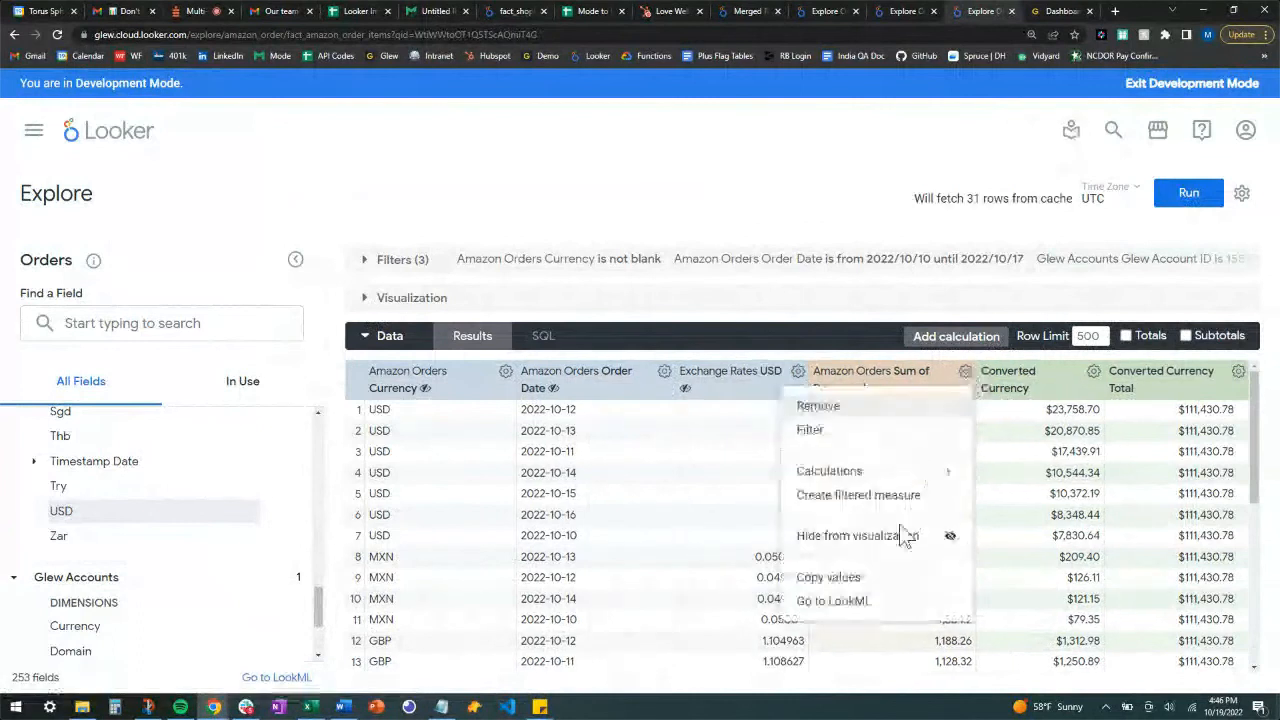
{"action": "left_click", "coordinate": [900, 537]}
{"action": "left_click", "coordinate": [1095, 372]}
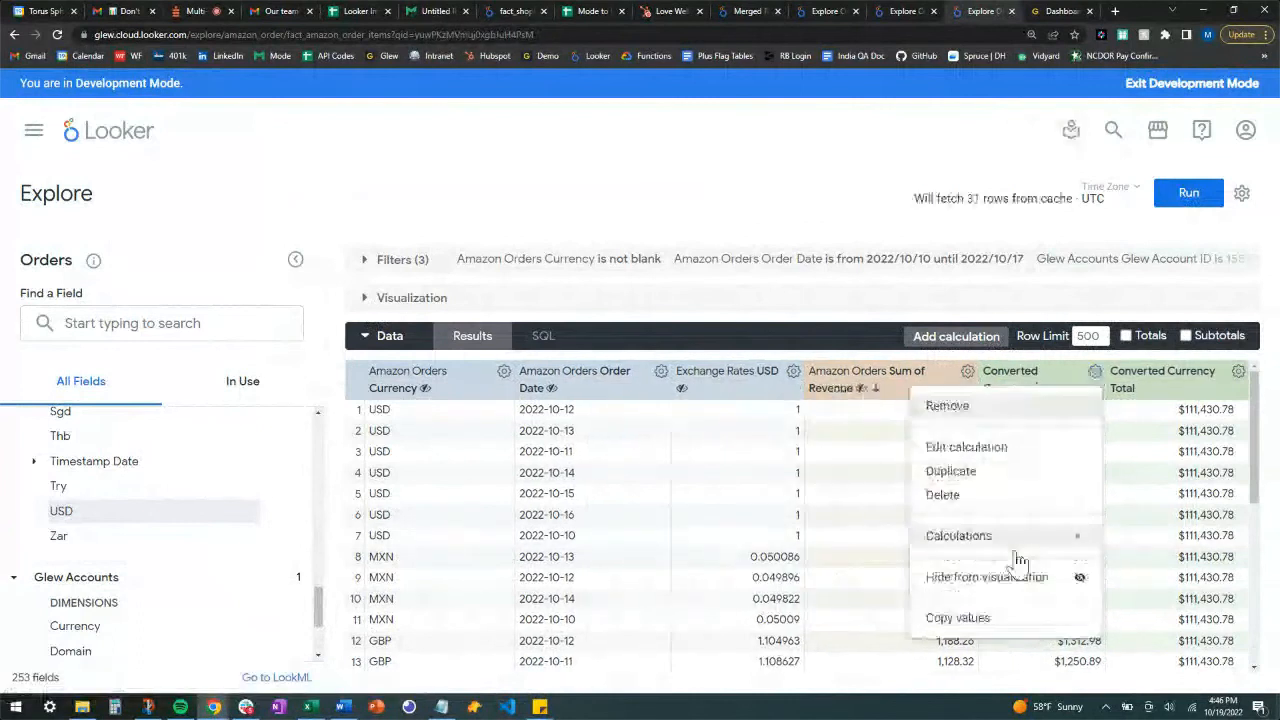
{"action": "left_click", "coordinate": [1028, 577]}
Step: Expand the visualization, show the Converted Currency Total as a single value, and switch to the Crowdcast webinar page
{"action": "left_click", "coordinate": [365, 300]}
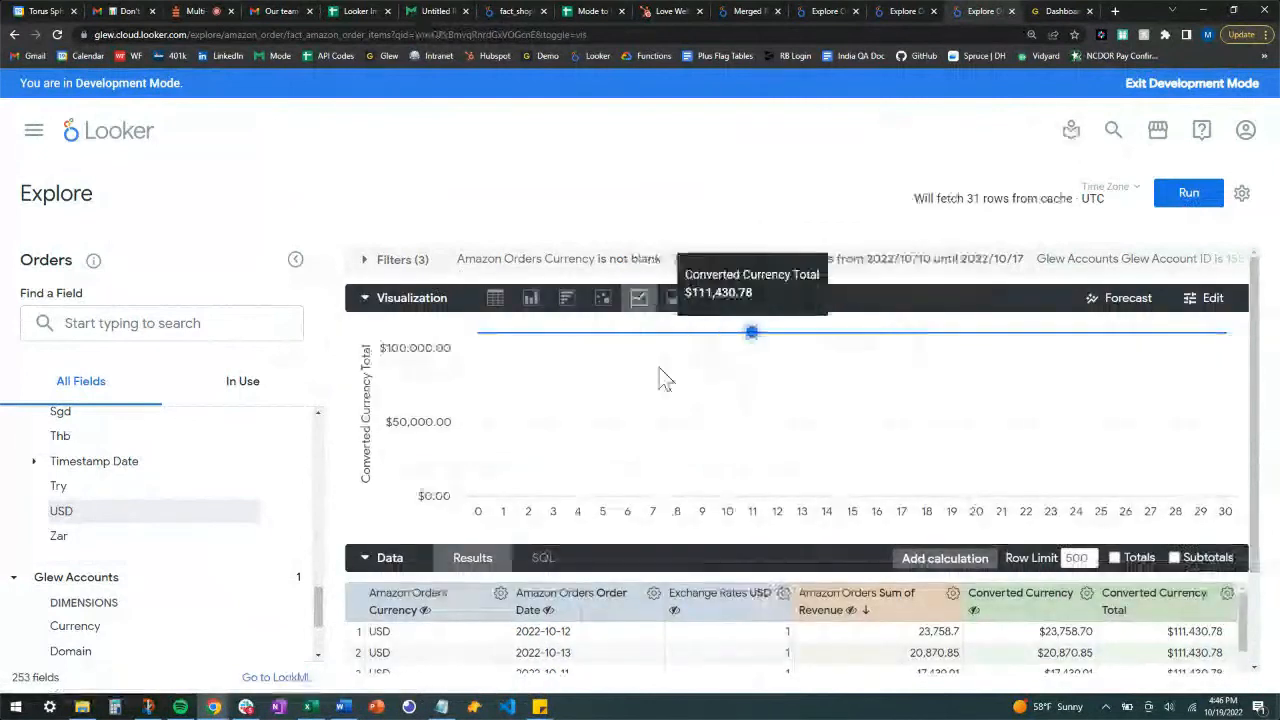
{"action": "left_click", "coordinate": [783, 297]}
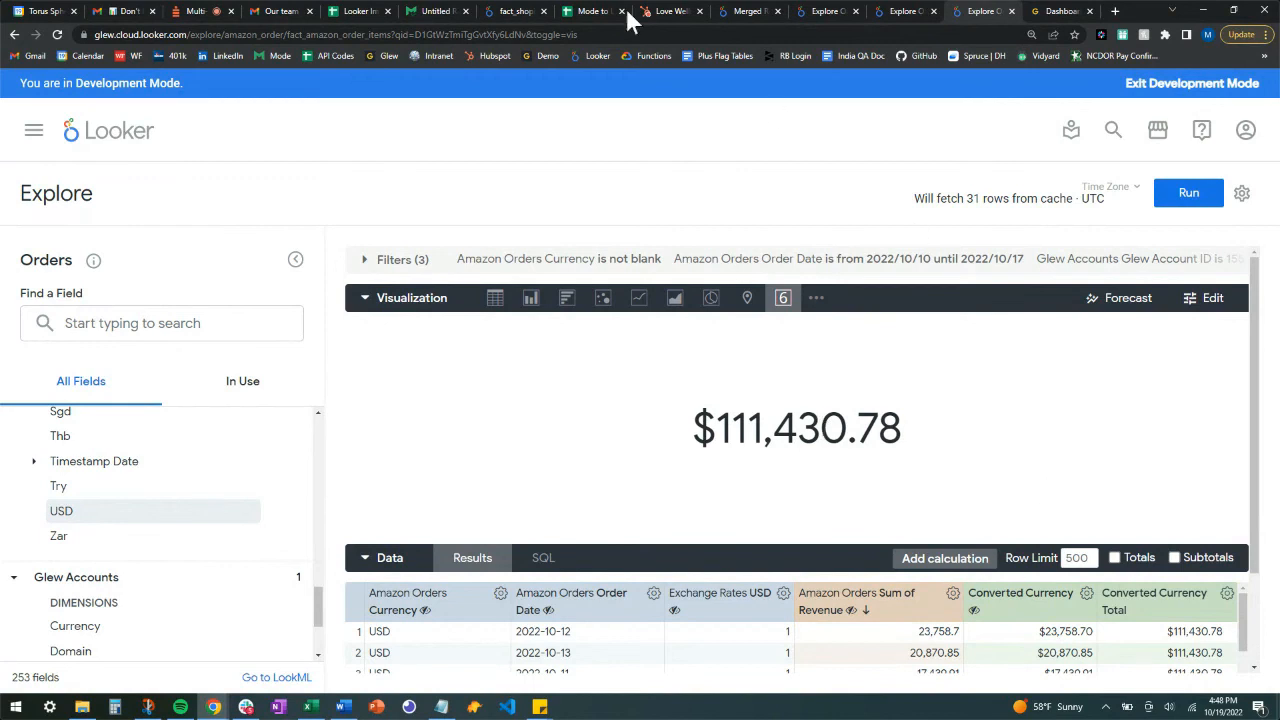
{"action": "left_click", "coordinate": [209, 8]}
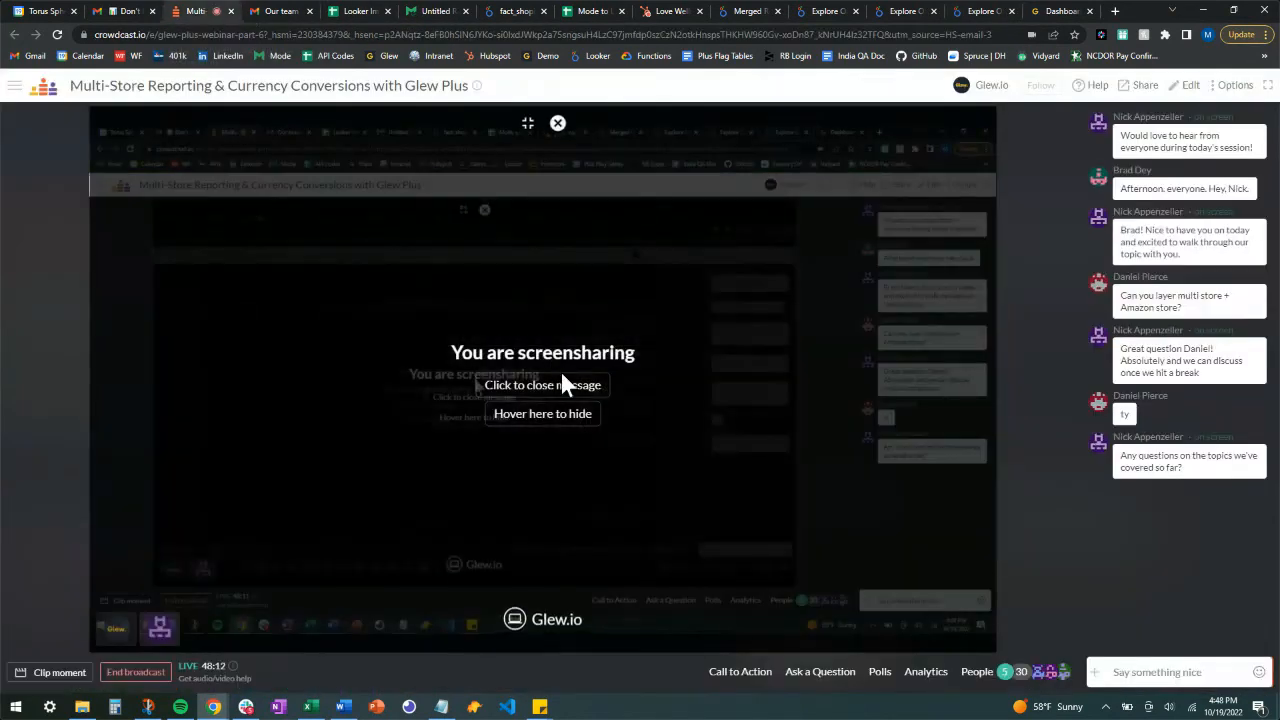